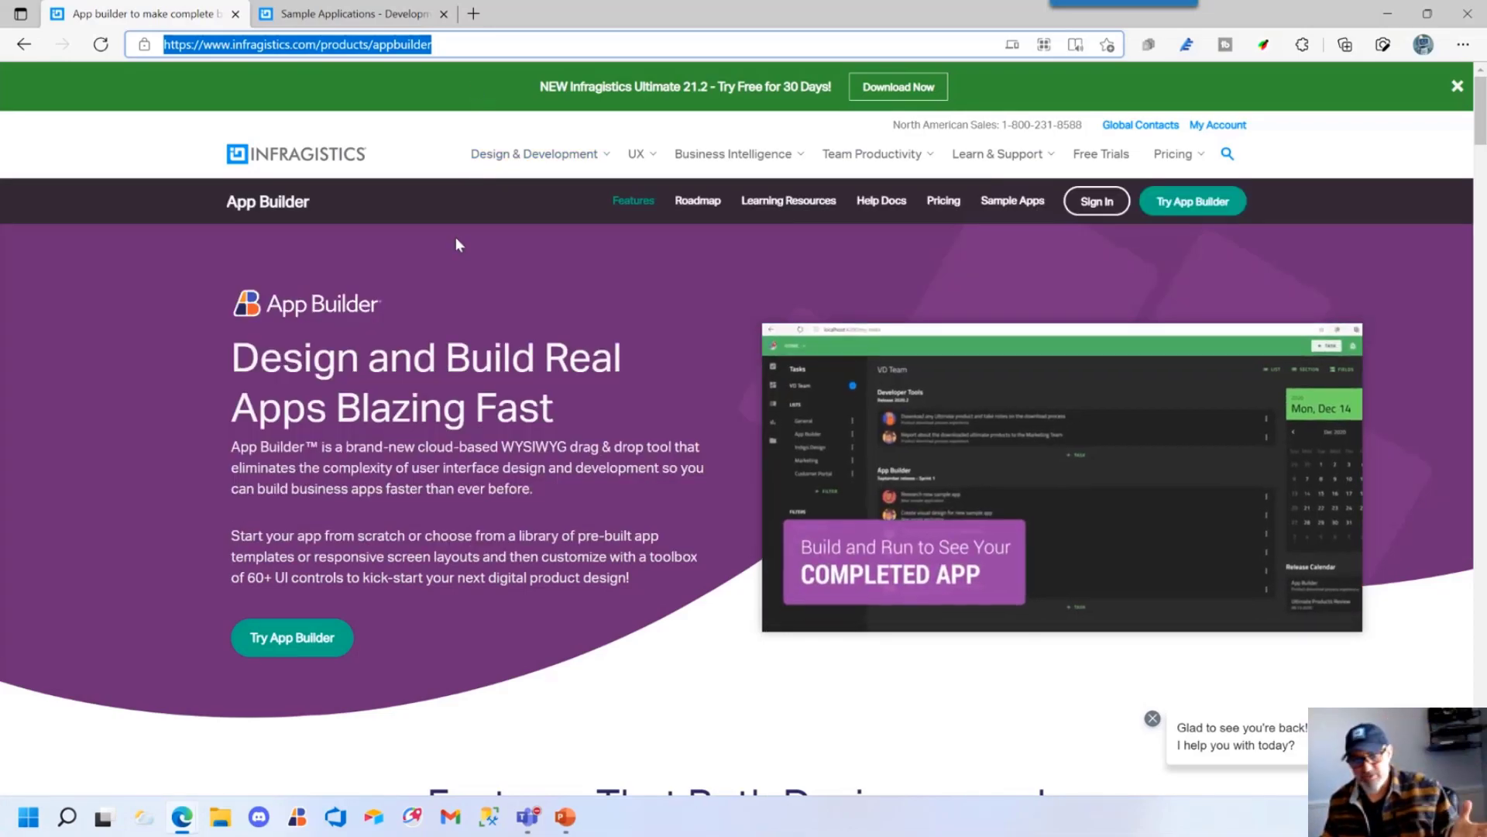
# Open the suggested Sketch artboard "dashboard initial. copy 9" in a new browser tab and go to its document's overview of all pages
pyautogui.click(472, 13)
pyautogui.write('sket')
pyautogui.press('Down')
pyautogui.press('Down')
pyautogui.press('Down')
pyautogui.press('Down')
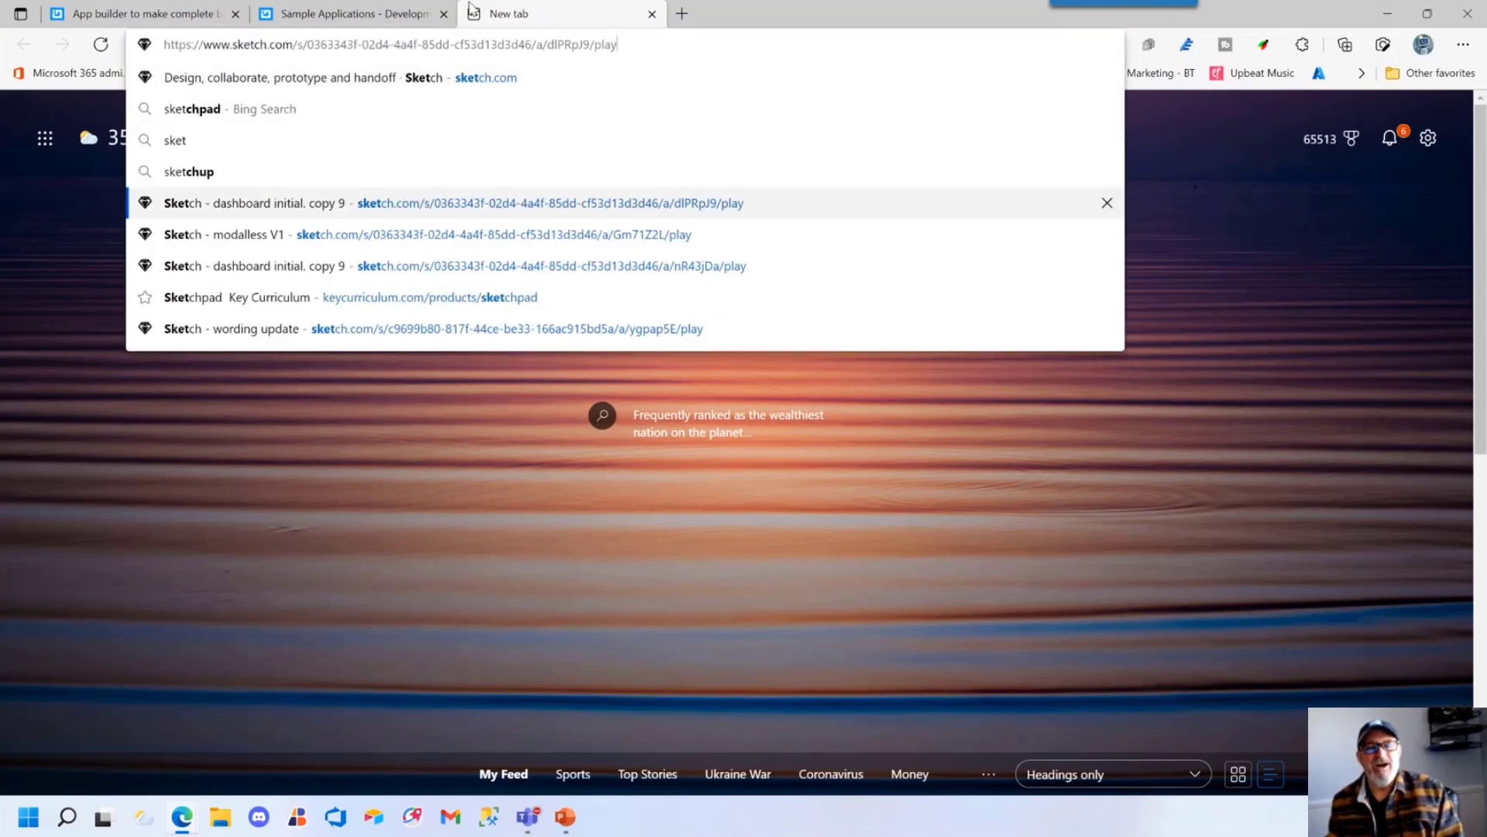
pyautogui.press('Return')
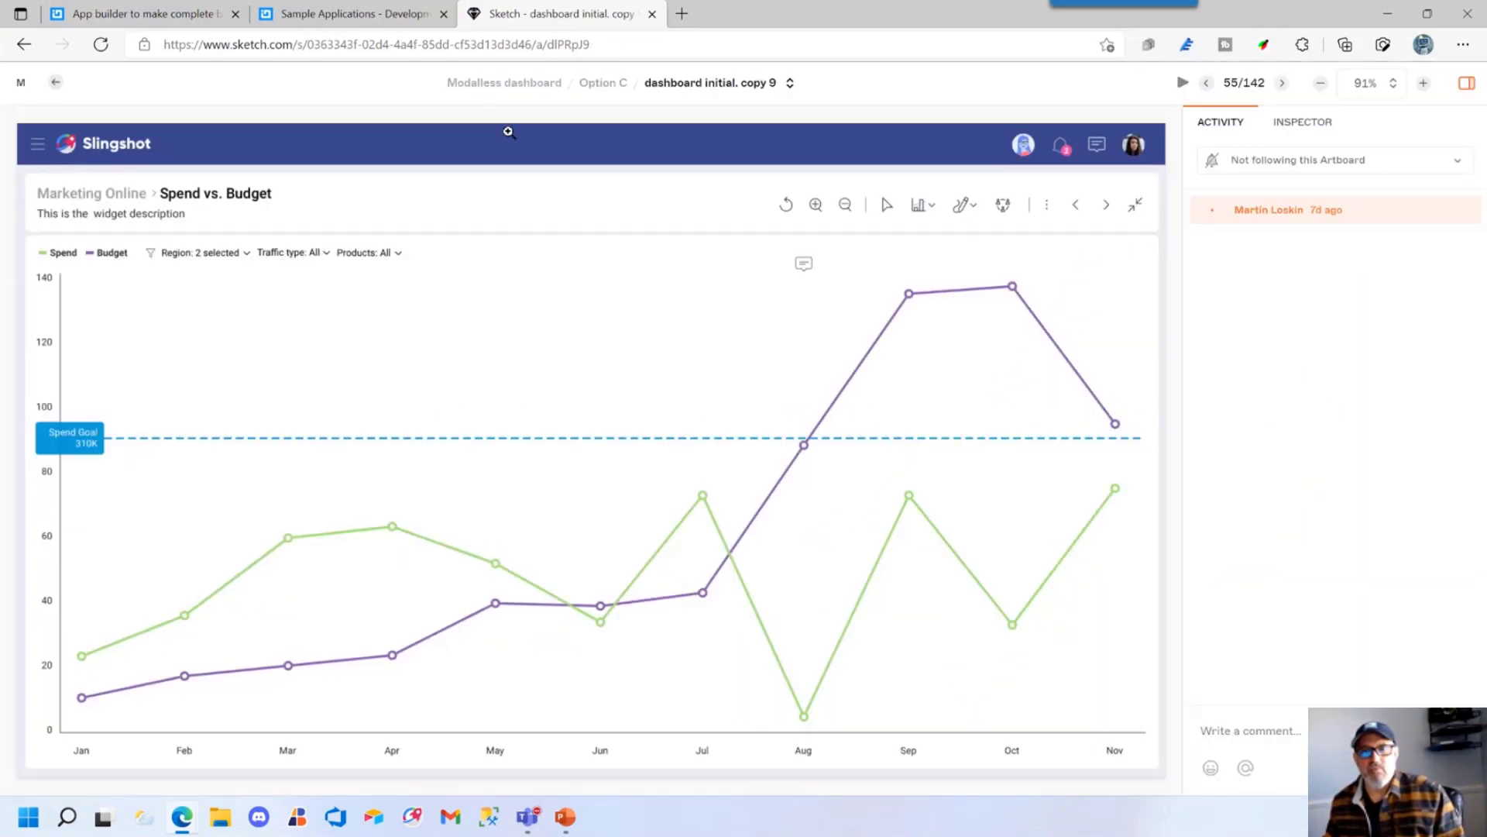
pyautogui.click(55, 82)
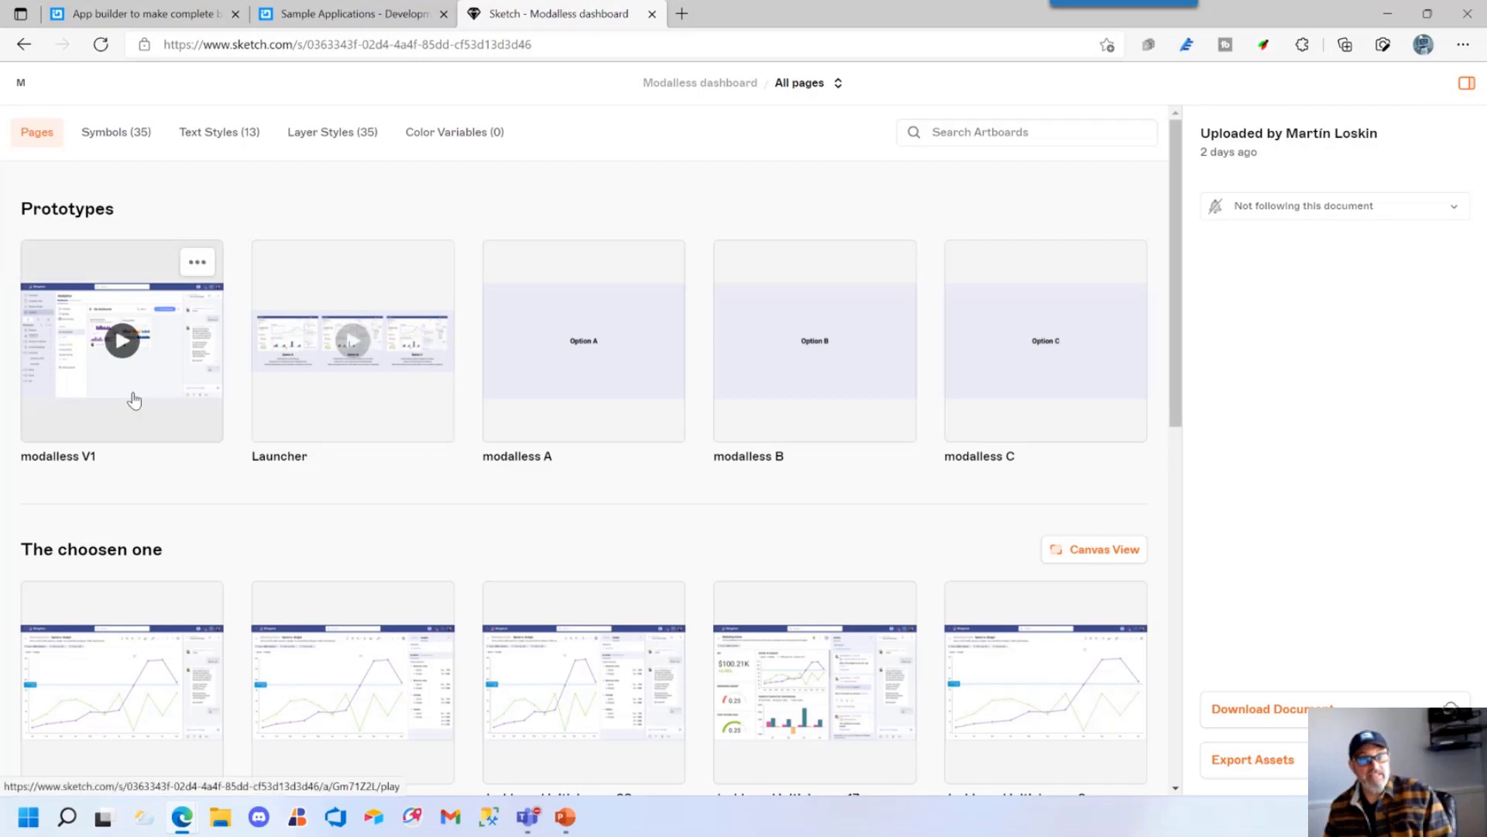
# Open the artboard "dashboard initial. copy 21" at 100% zoom and show its Inspector properties
pyautogui.click(329, 664)
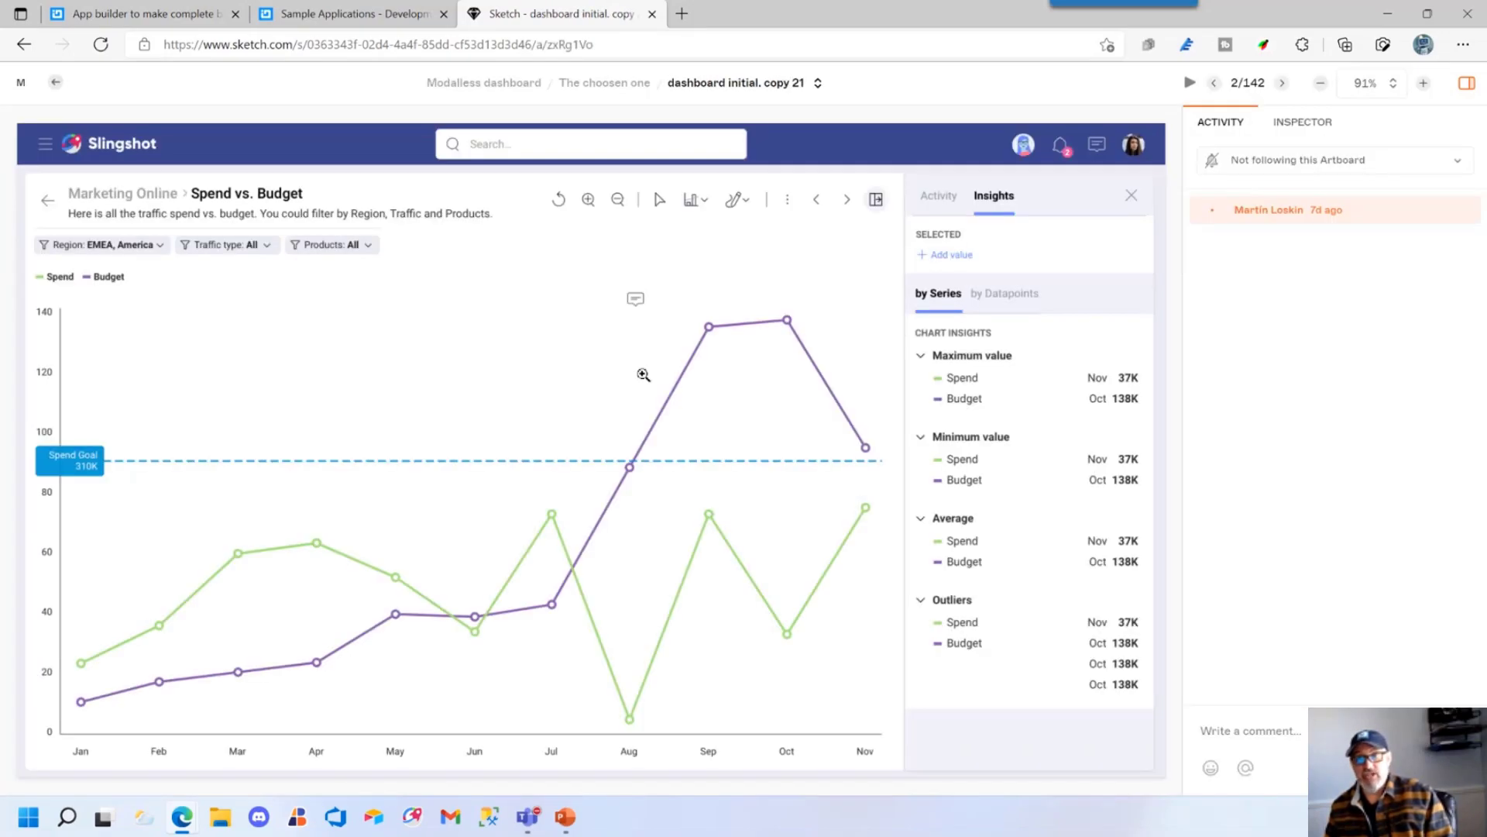
pyautogui.click(688, 369)
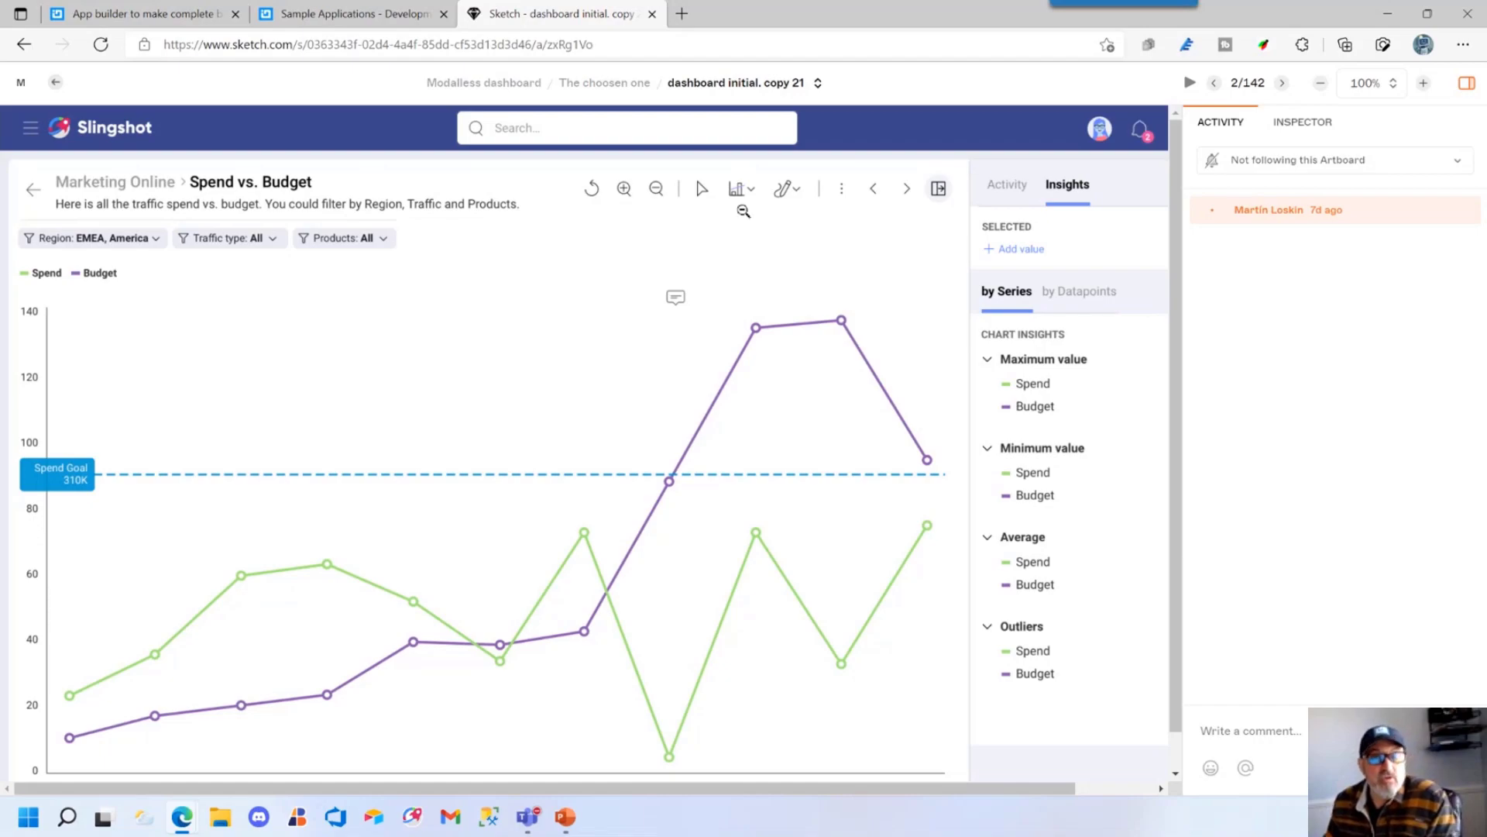
pyautogui.click(1295, 124)
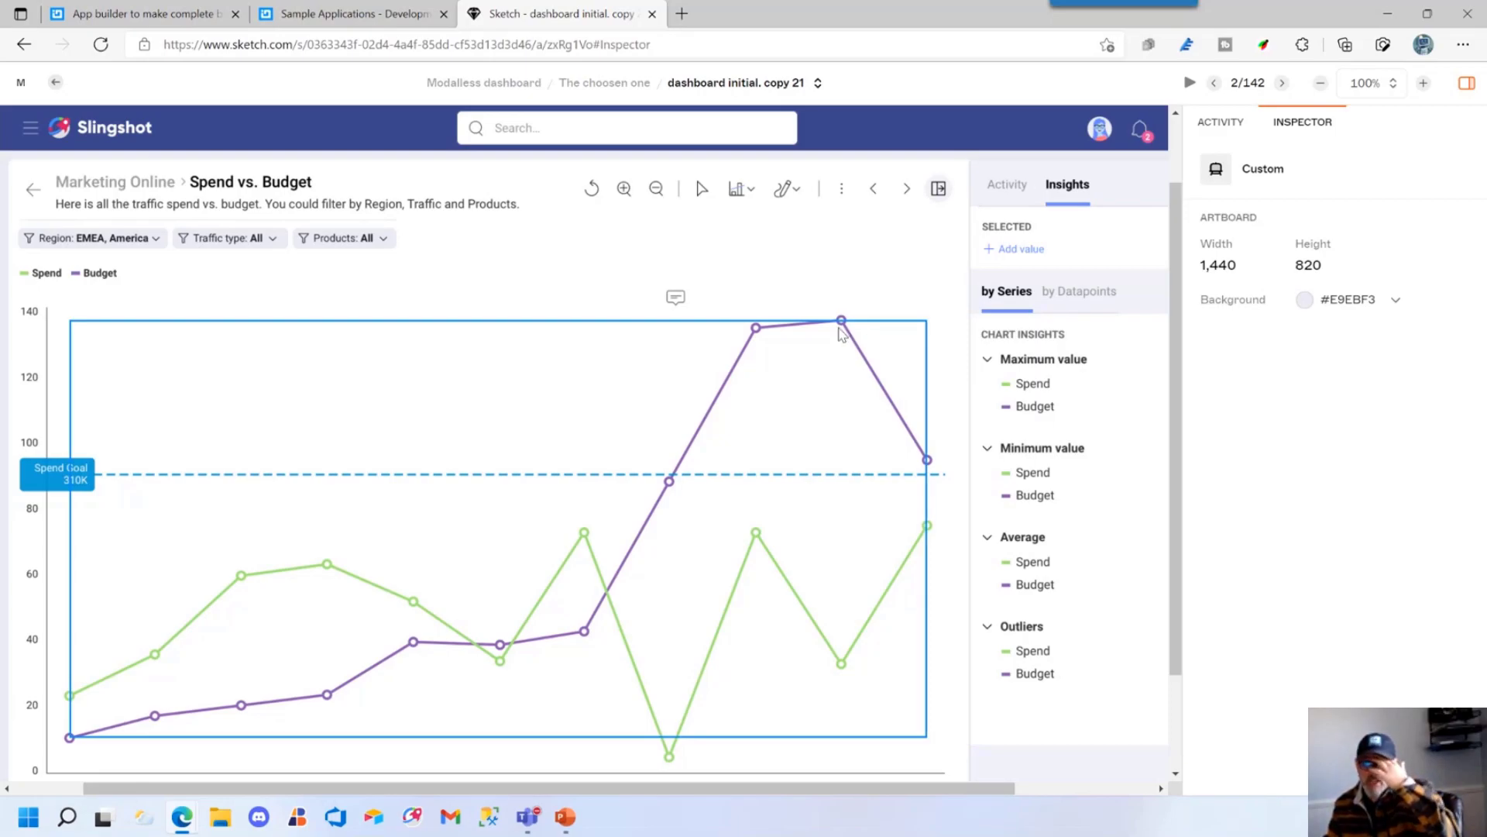
# Inspect the properties of the Maximum value heading and its rows, the chart's Insights and ZoomOut icons, and the Minimum value heading
pyautogui.click(1073, 363)
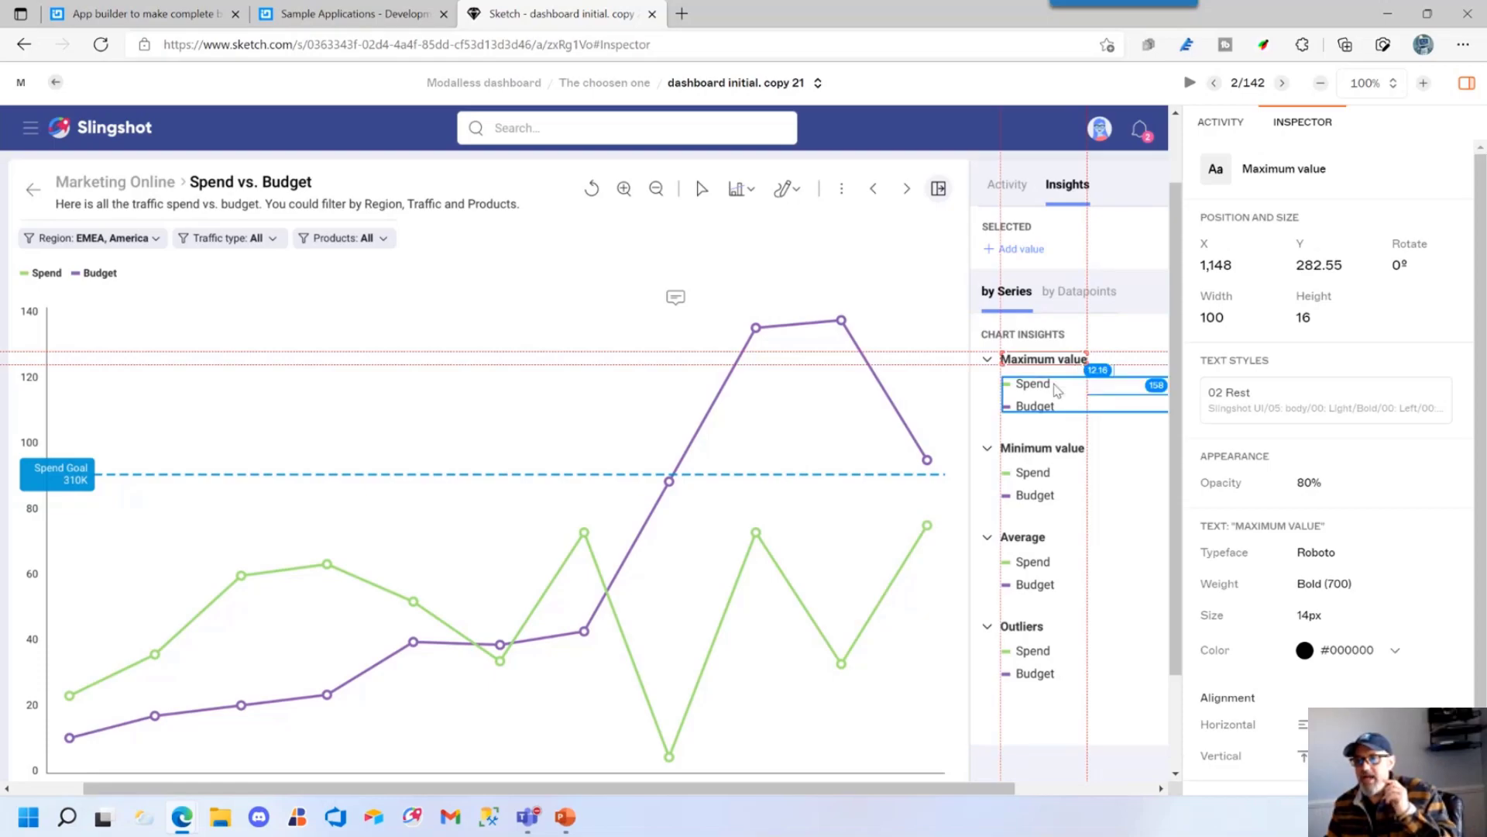
pyautogui.click(1058, 389)
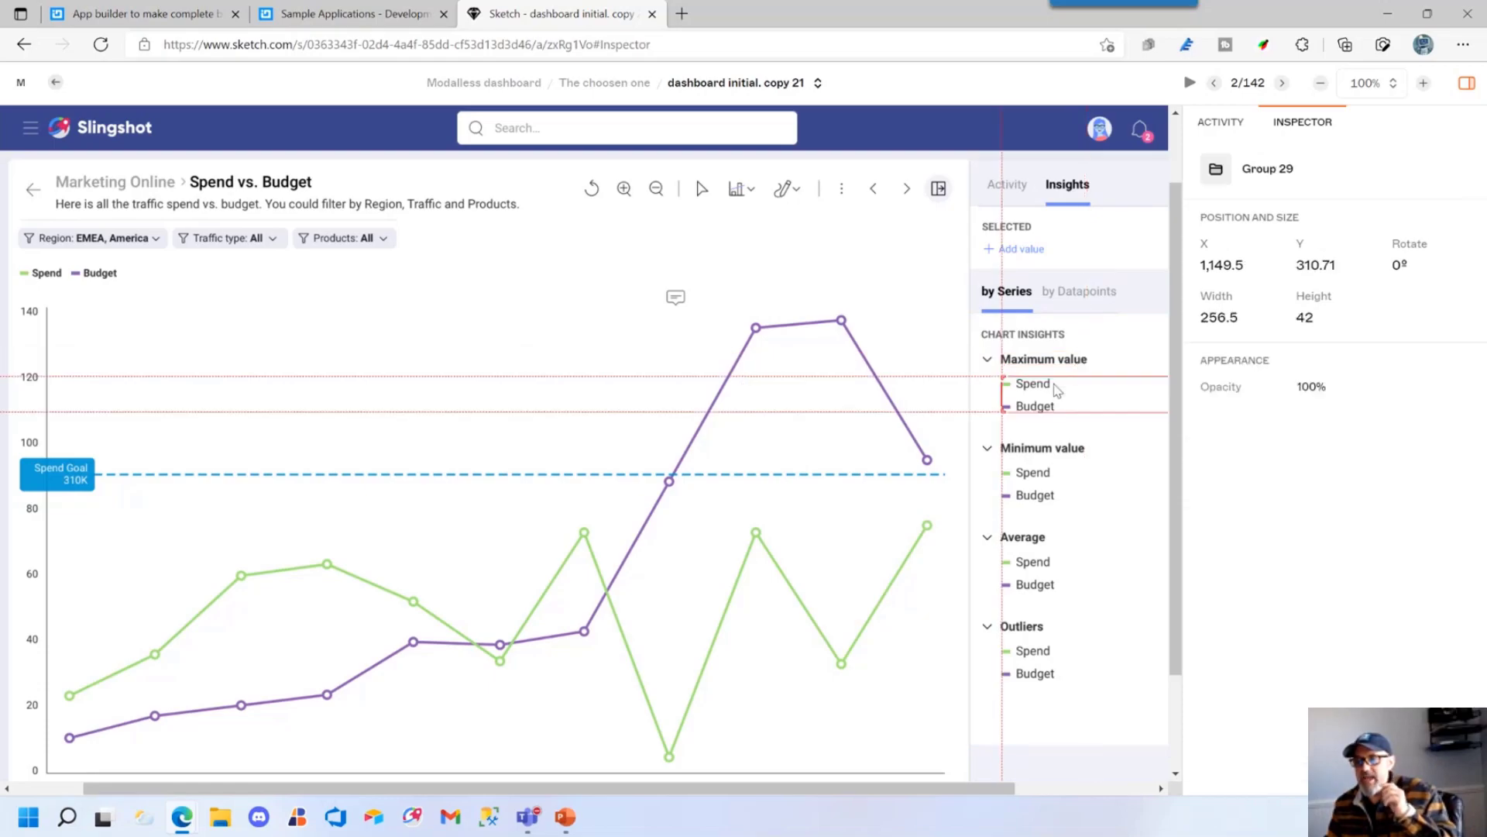
pyautogui.click(737, 195)
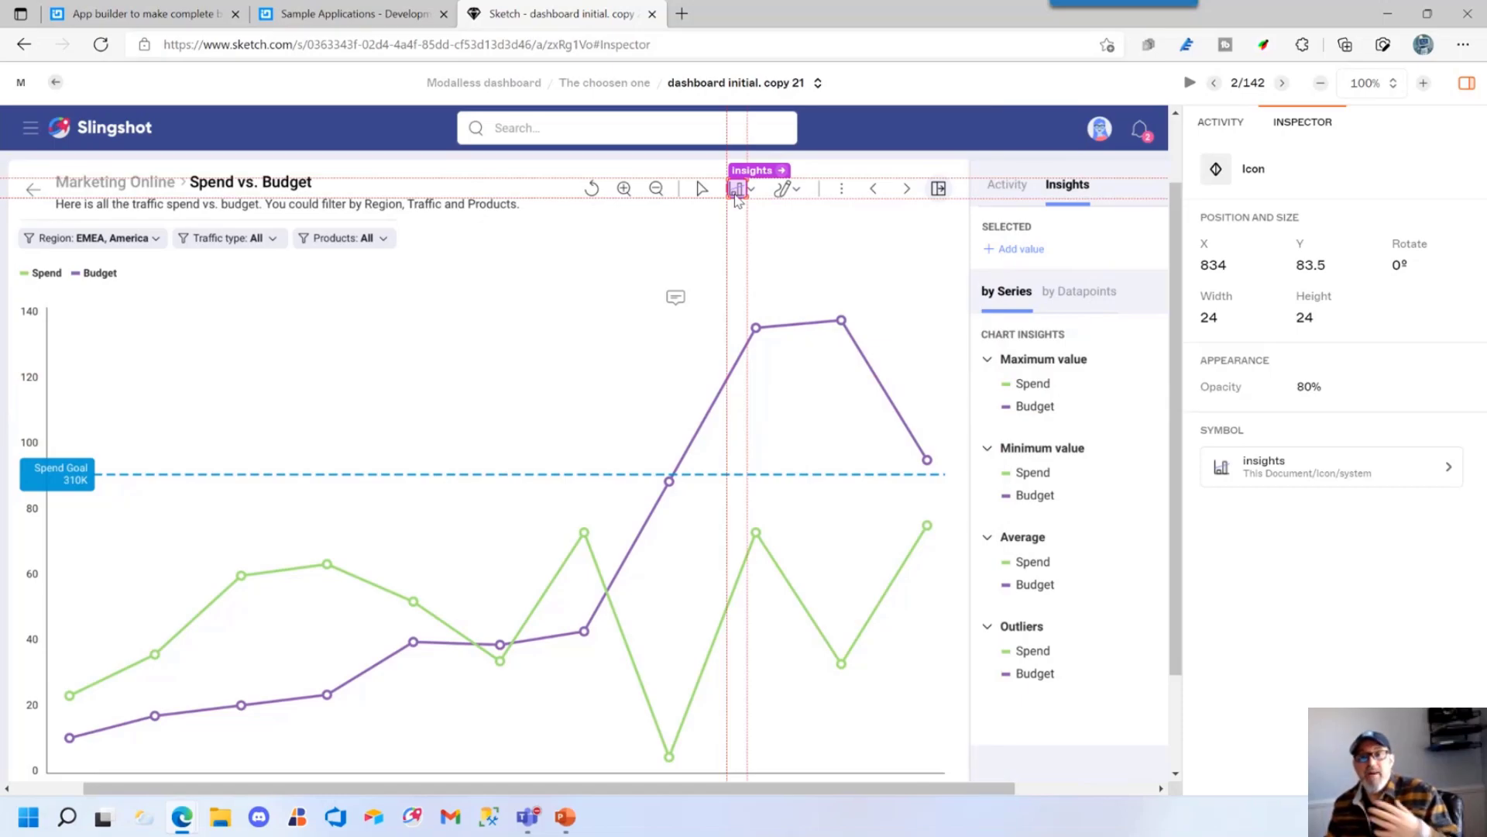
pyautogui.click(653, 192)
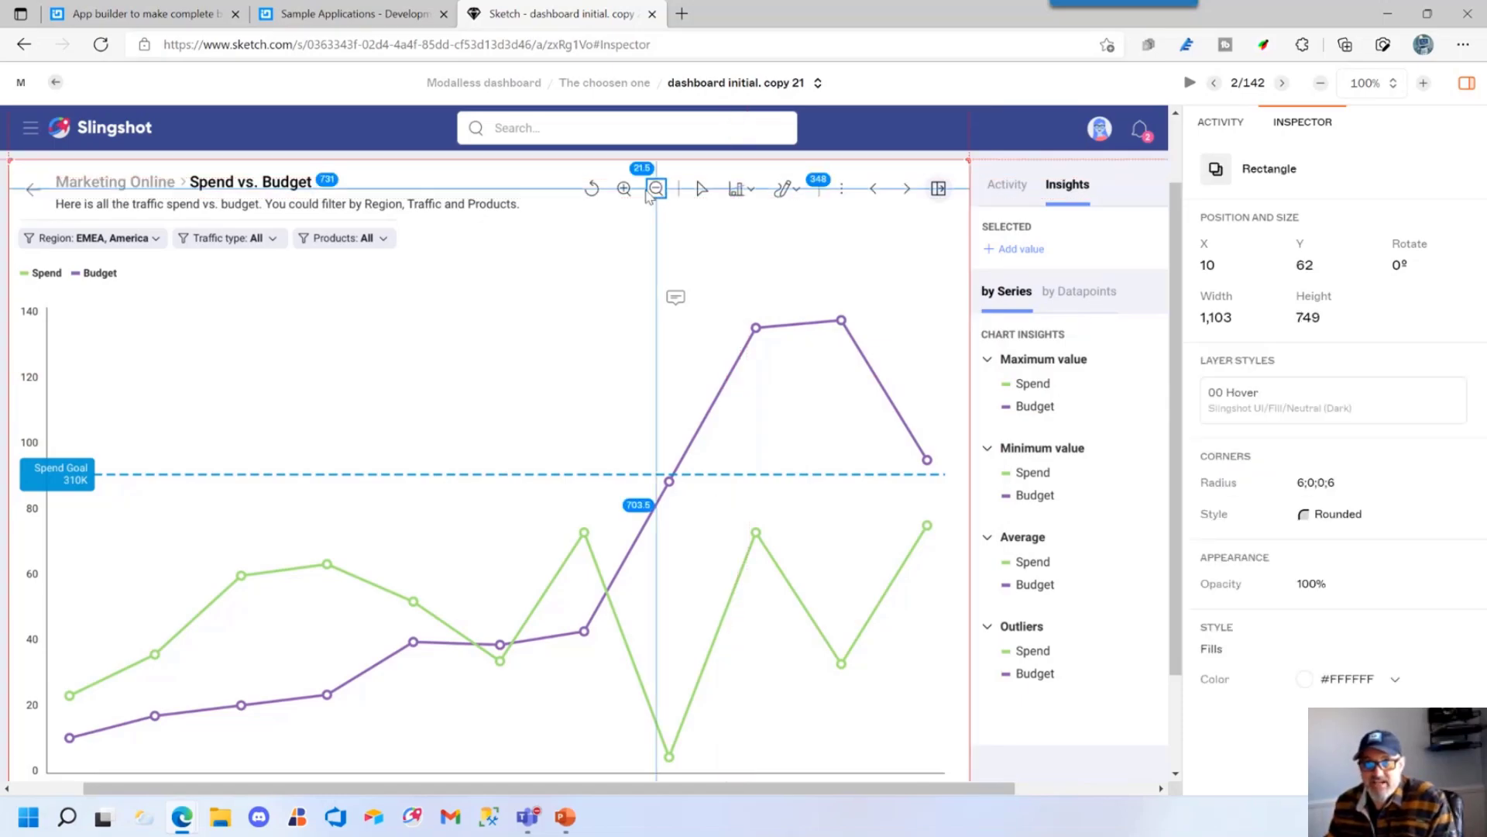
pyautogui.click(651, 193)
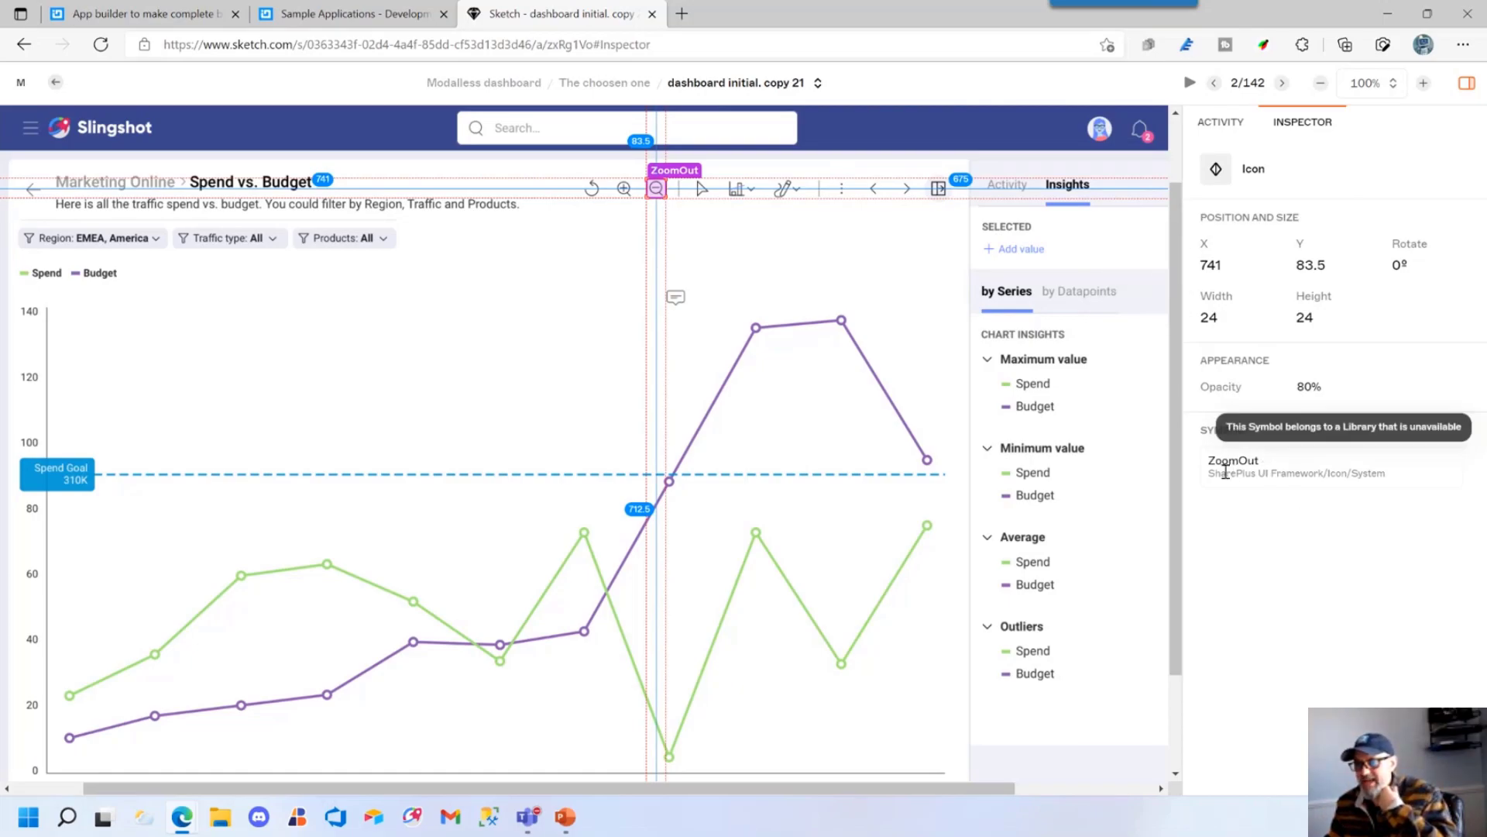
pyautogui.click(1010, 473)
pyautogui.click(1020, 450)
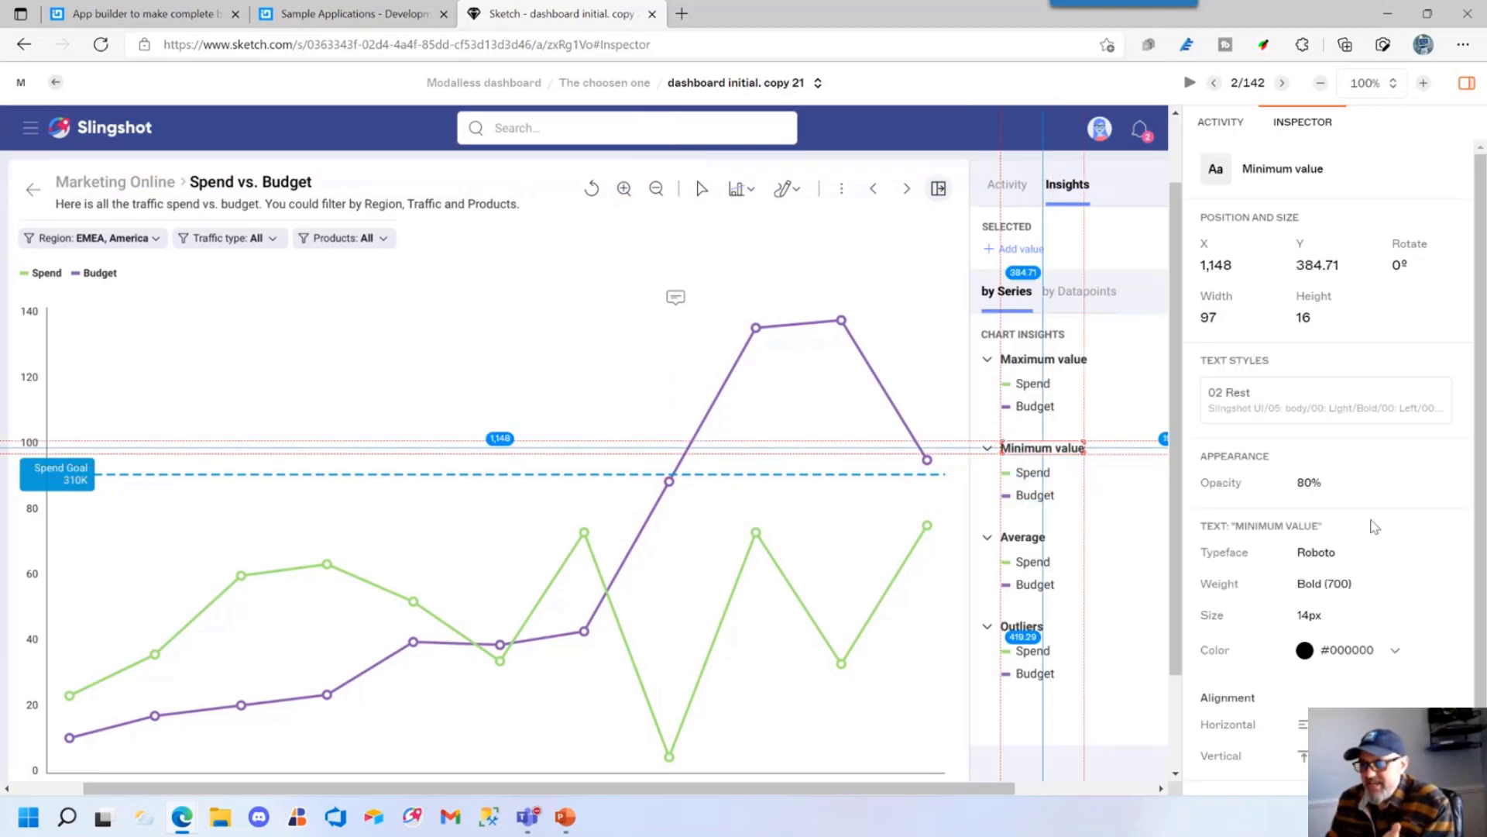
pyautogui.scroll(-2, 1390, 704)
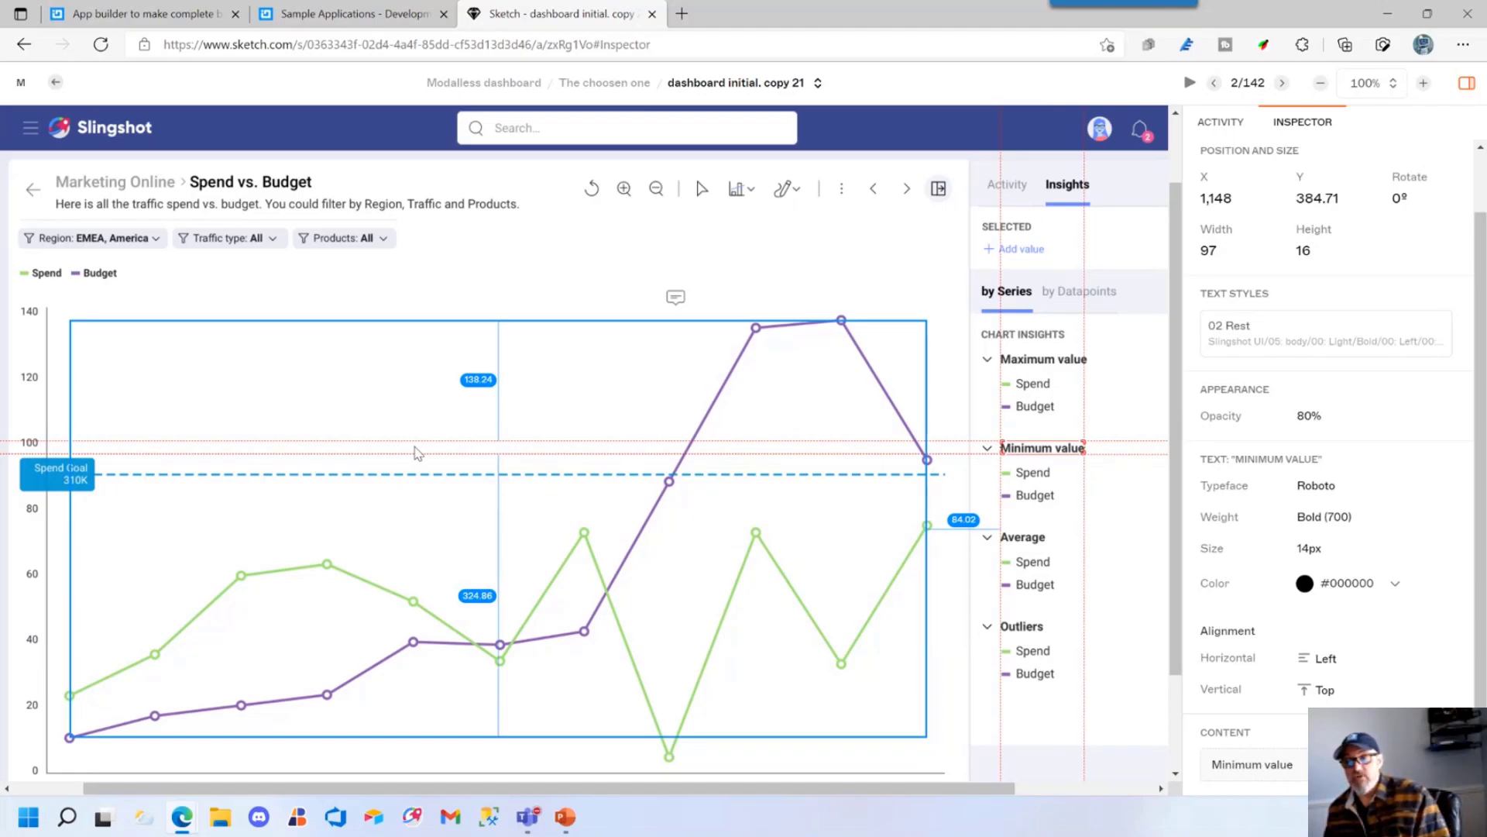
# Inspect the properties of the purple chart line, the Traffic type filter, the "Spend vs. Budget" title and the white chart background
pyautogui.click(416, 453)
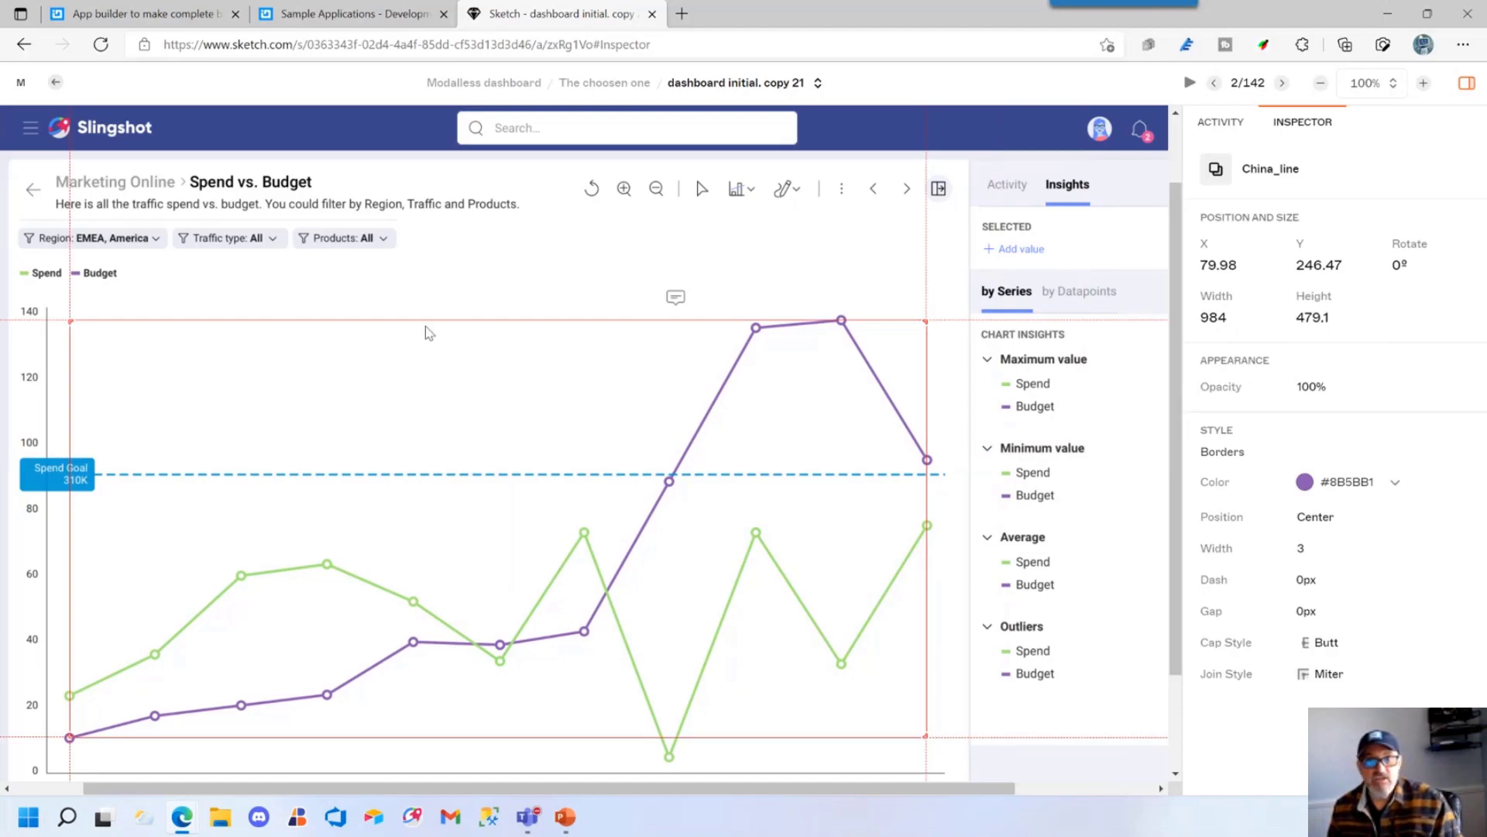
pyautogui.click(309, 240)
pyautogui.click(259, 240)
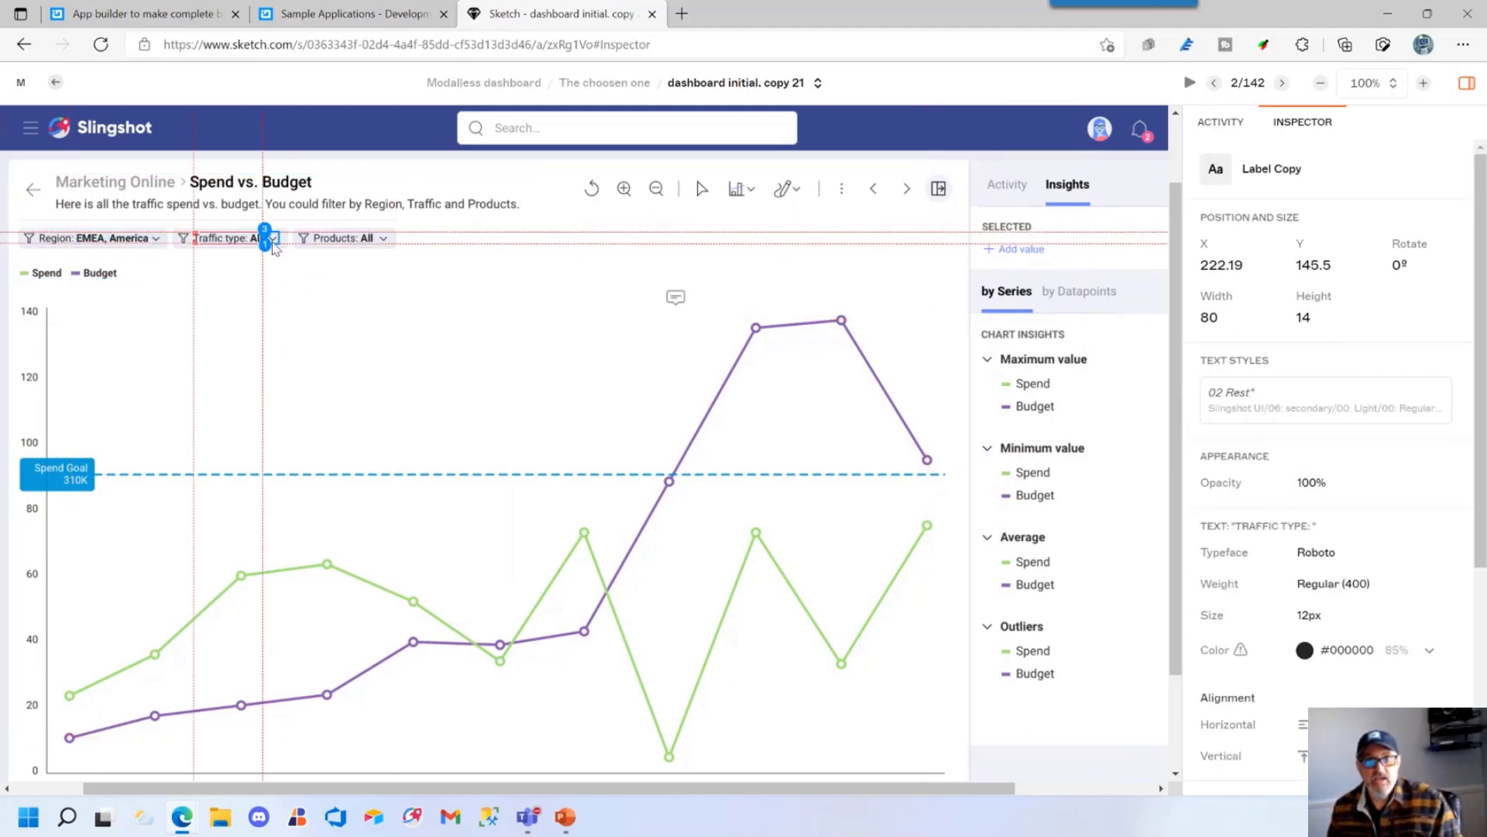
pyautogui.click(273, 238)
pyautogui.click(304, 186)
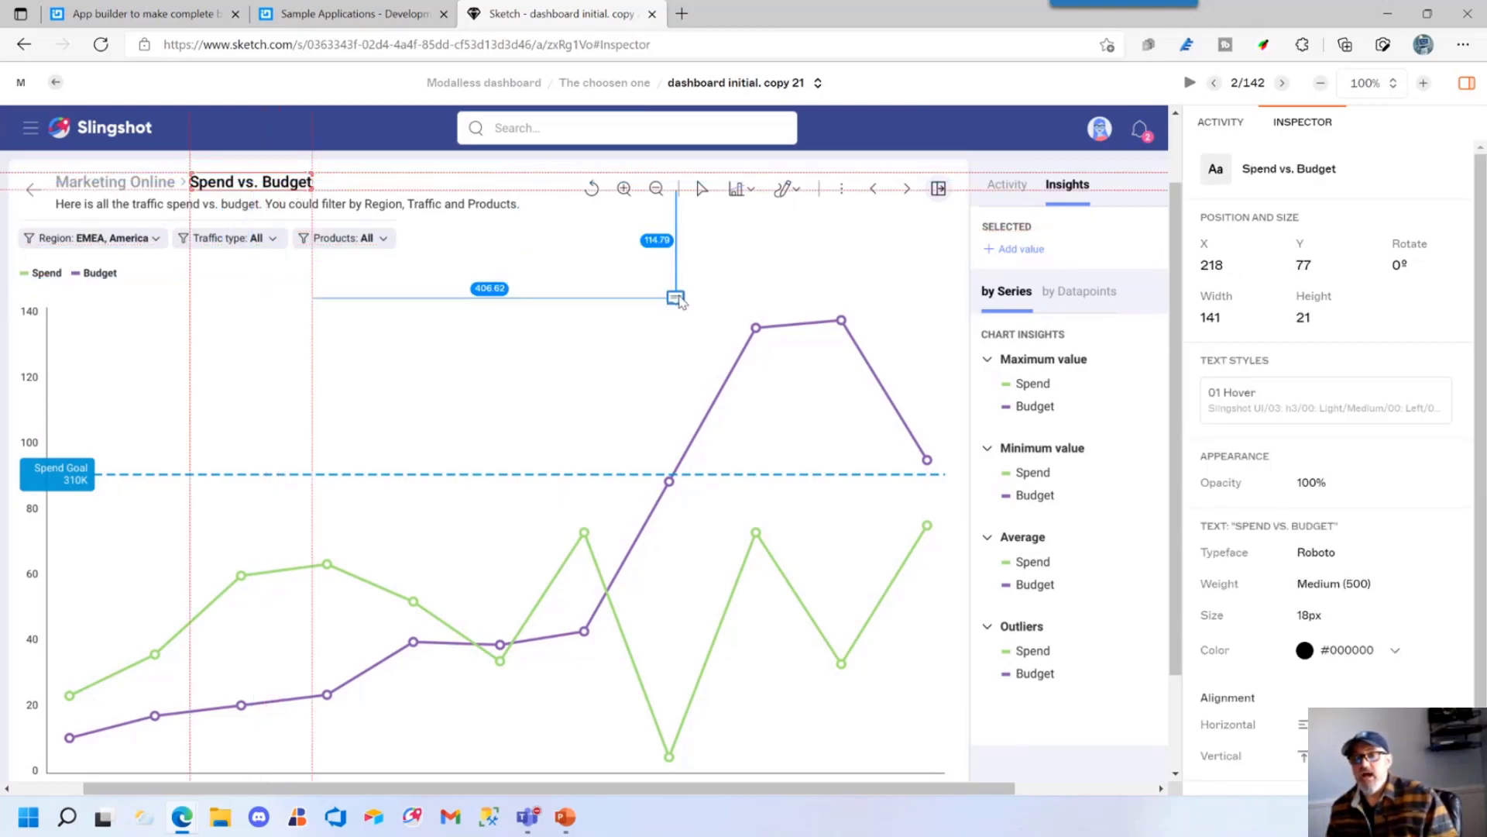
pyautogui.click(735, 256)
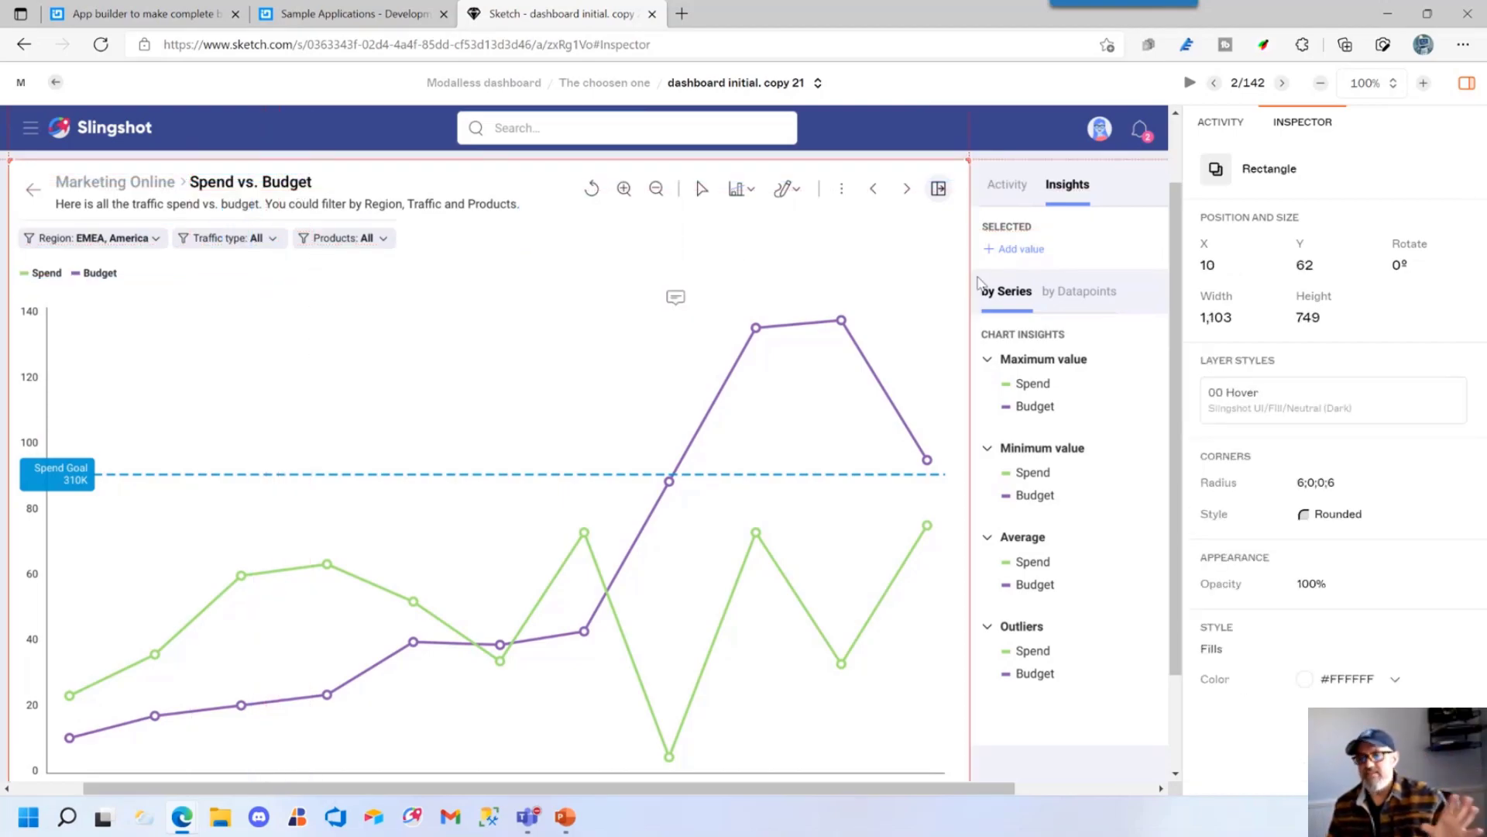
# Inspect the by Datapoints tab background, the Add value text, the Maximum value heading, and the Budget label with its colour marker
pyautogui.click(1054, 287)
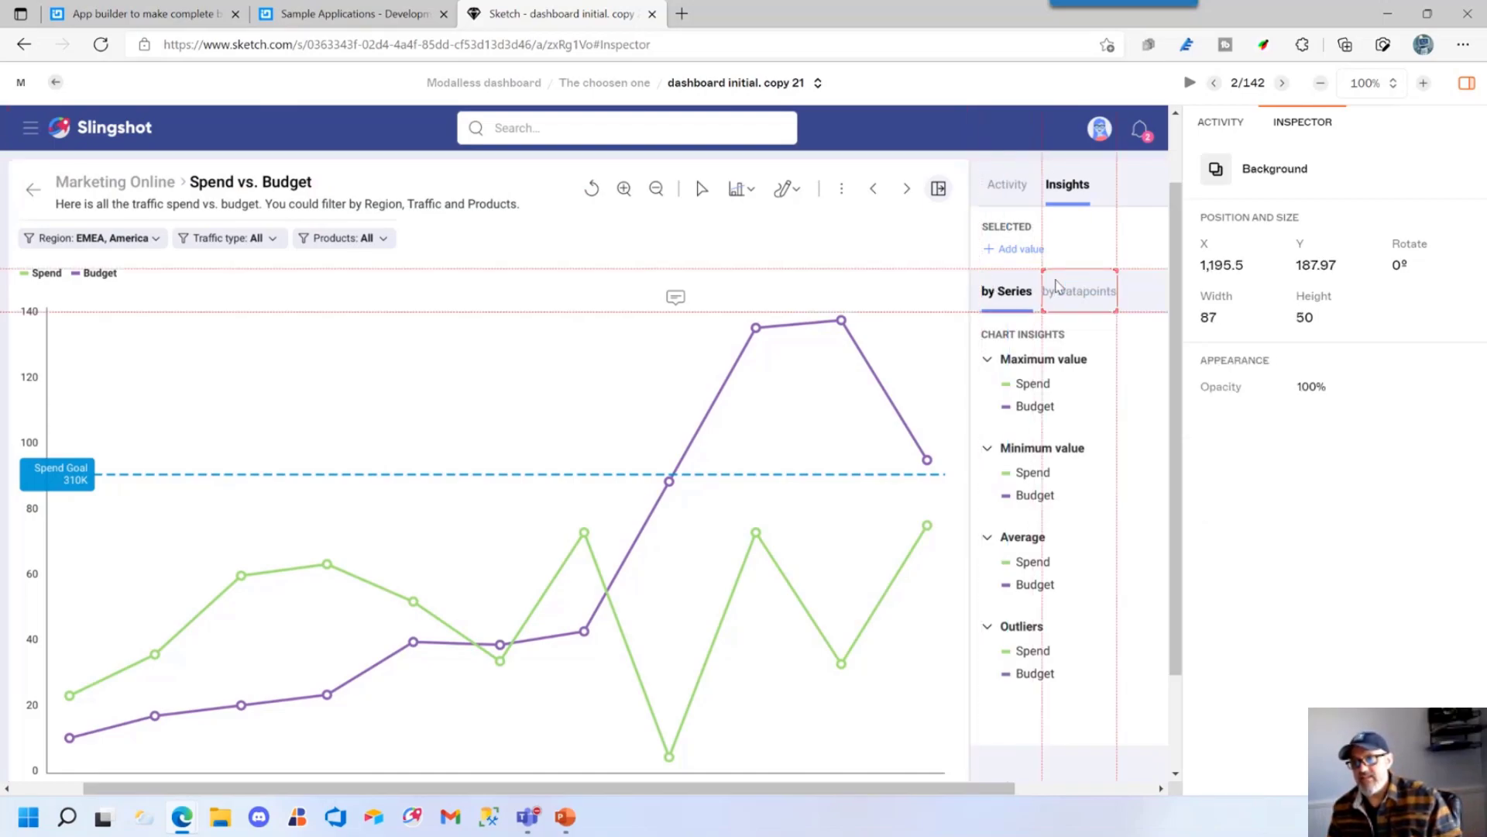
pyautogui.click(1031, 250)
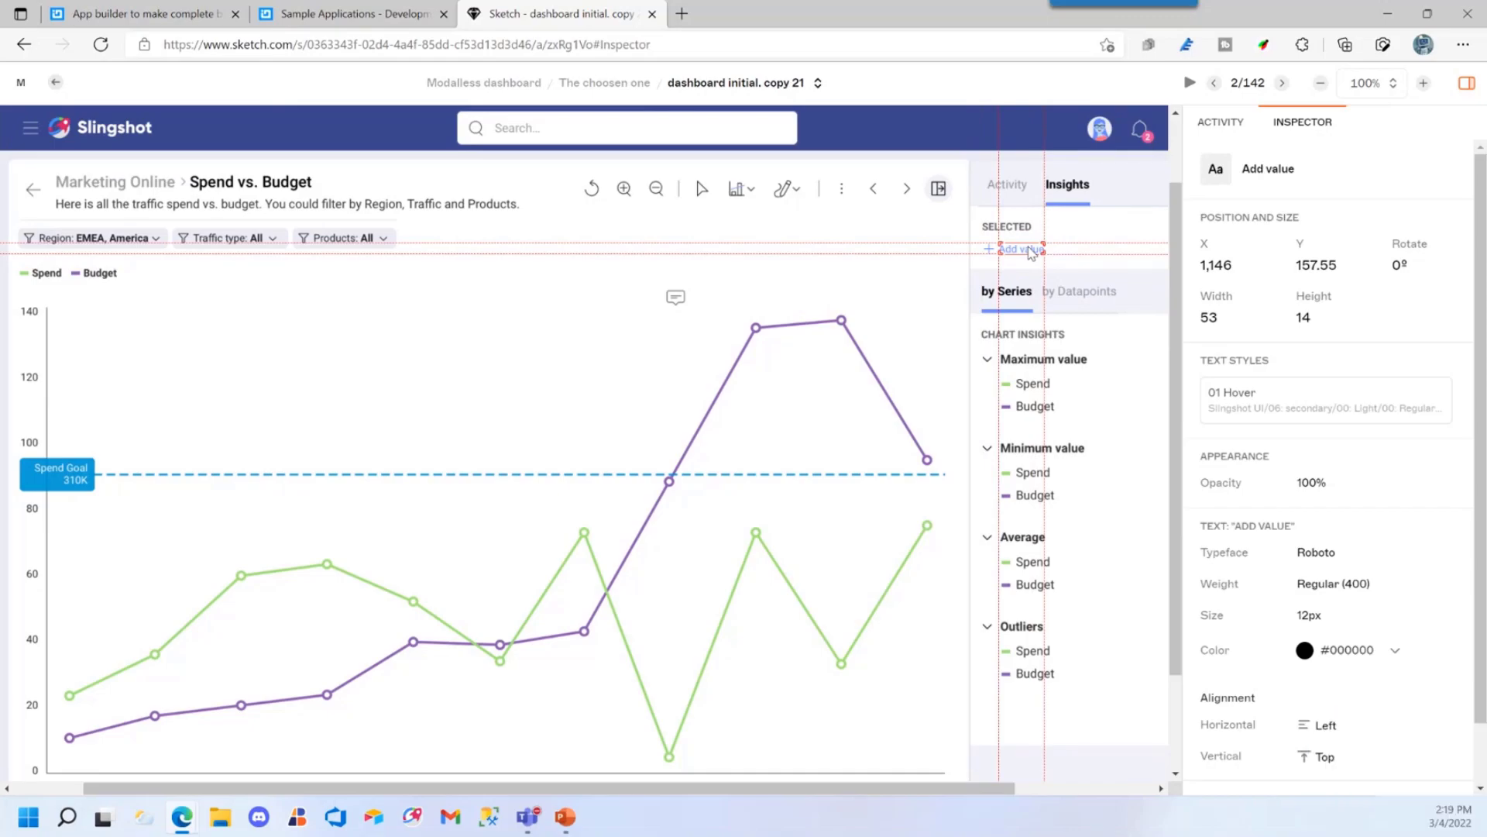
pyautogui.click(1027, 365)
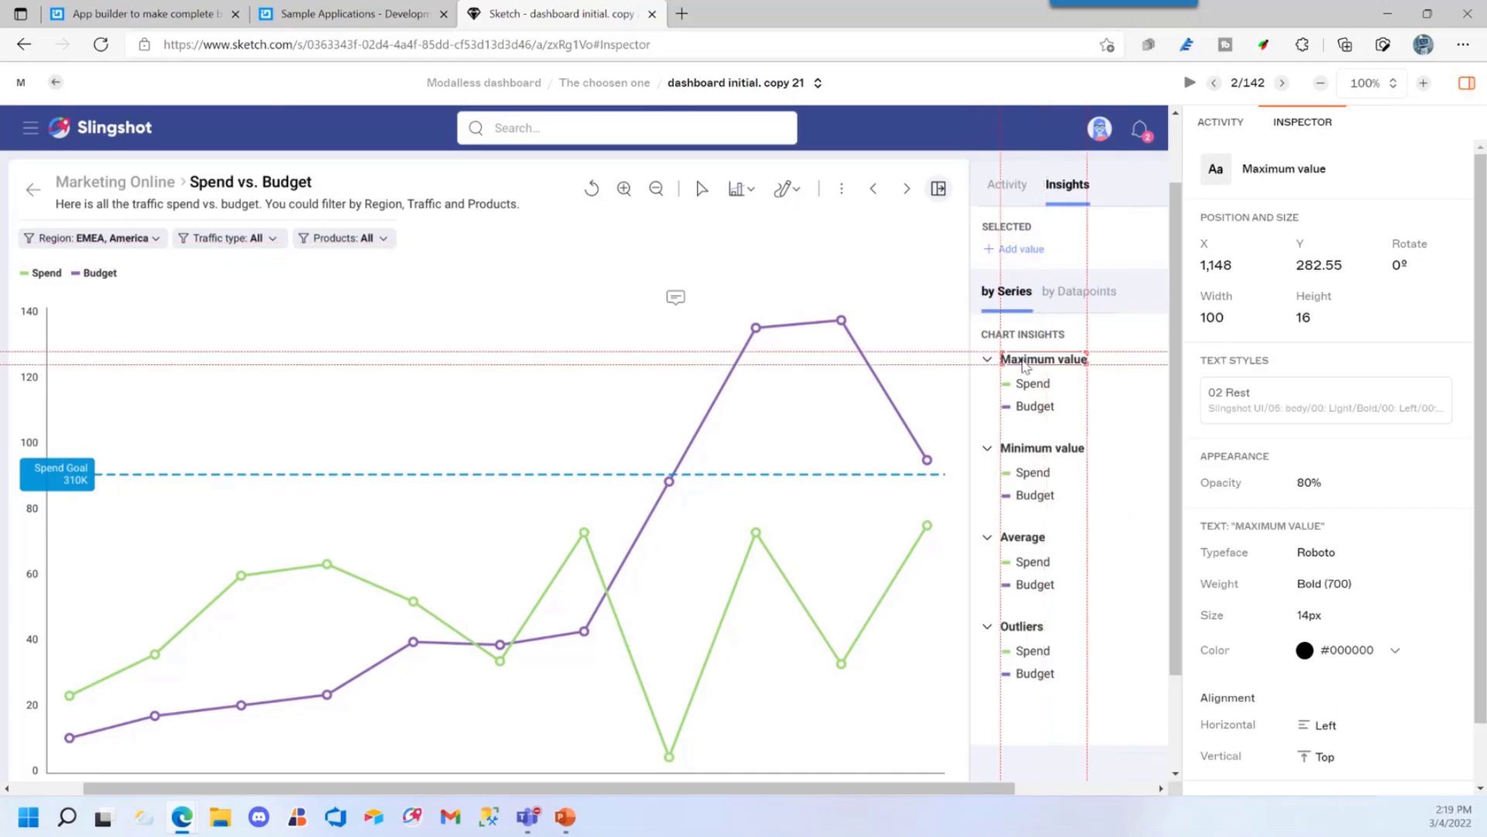
pyautogui.click(1022, 385)
pyautogui.click(1024, 408)
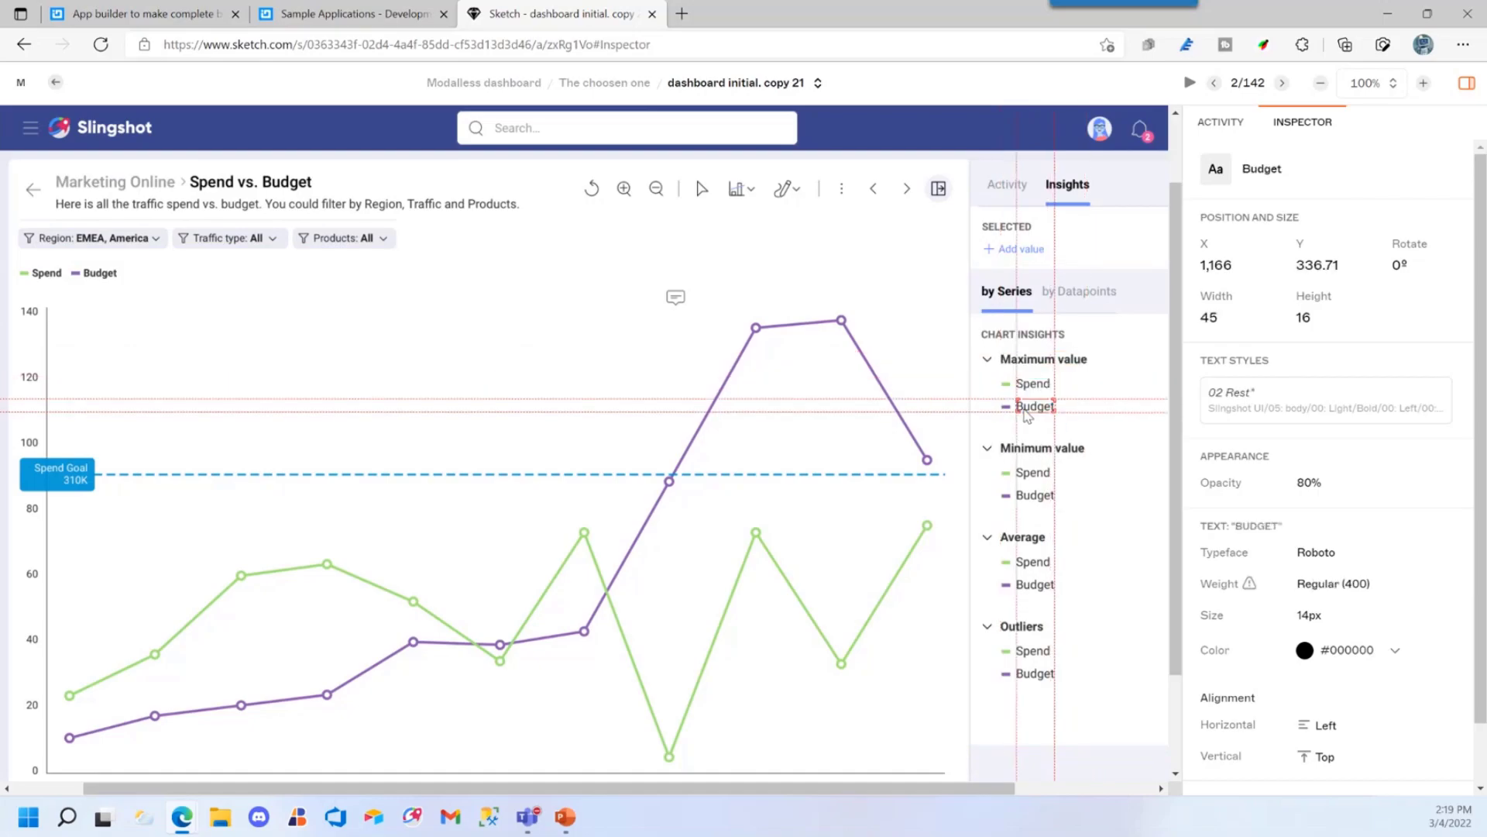
pyautogui.click(1008, 408)
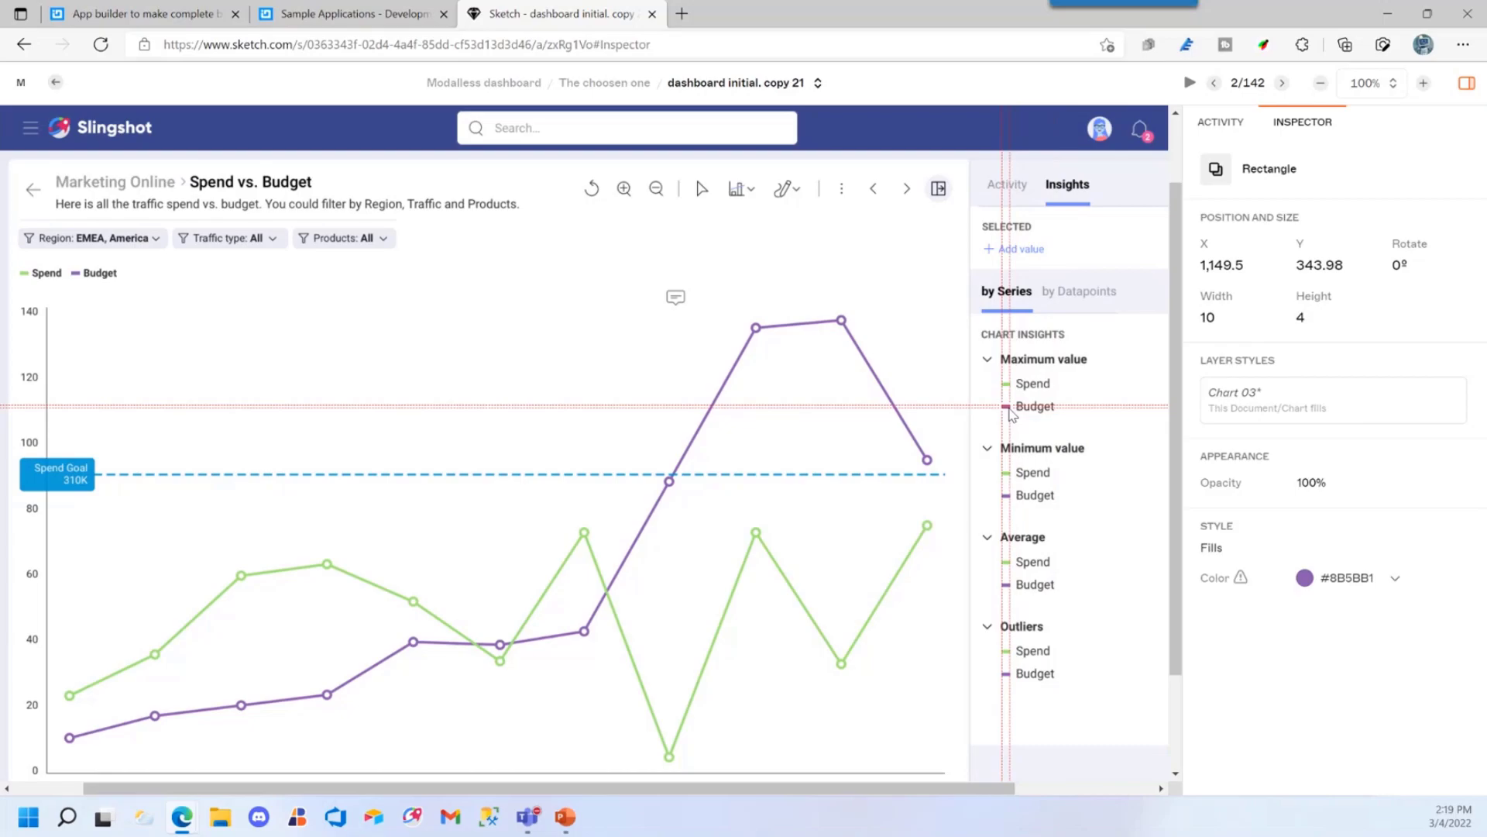
# Return to the document's page overview and open the artboard "dashboard initial. copy 13"
pyautogui.click(56, 84)
pyautogui.scroll(-10, 547, 586)
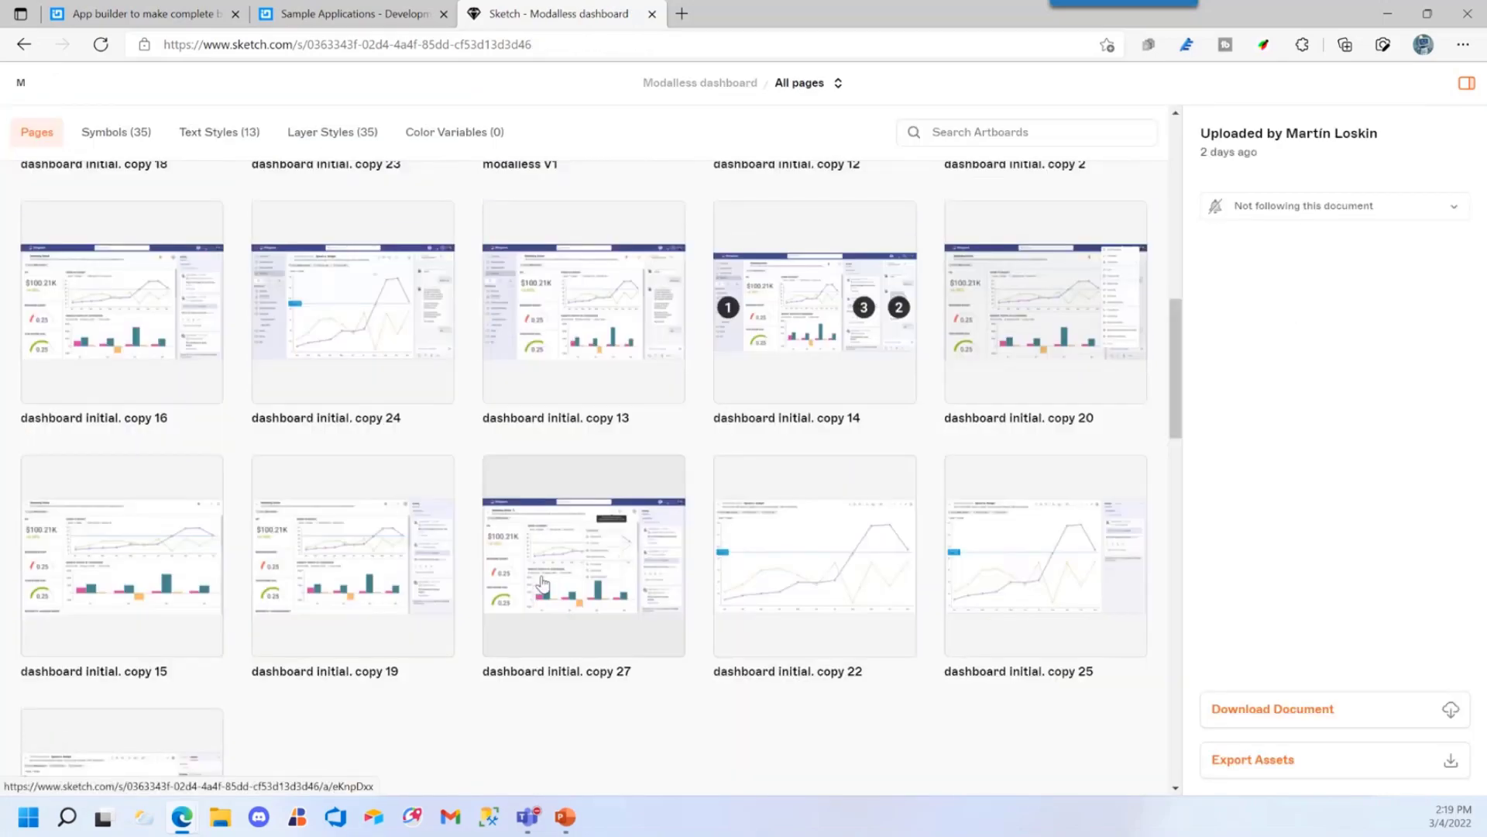
pyautogui.click(574, 222)
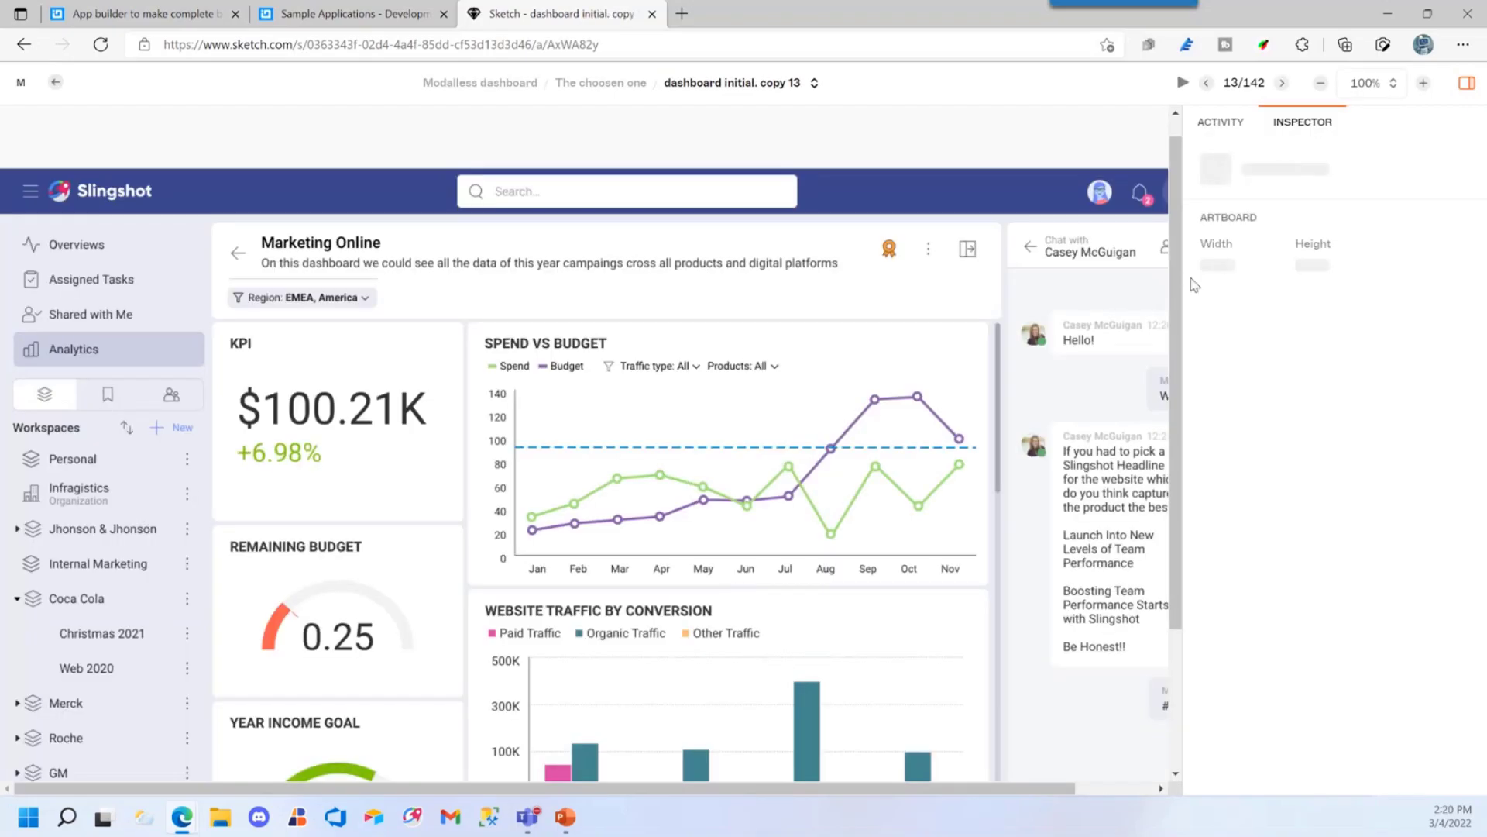
# Inspect the properties of the Website Traffic by Conversion widget background and the green line in the Spend vs Budget chart
pyautogui.click(767, 661)
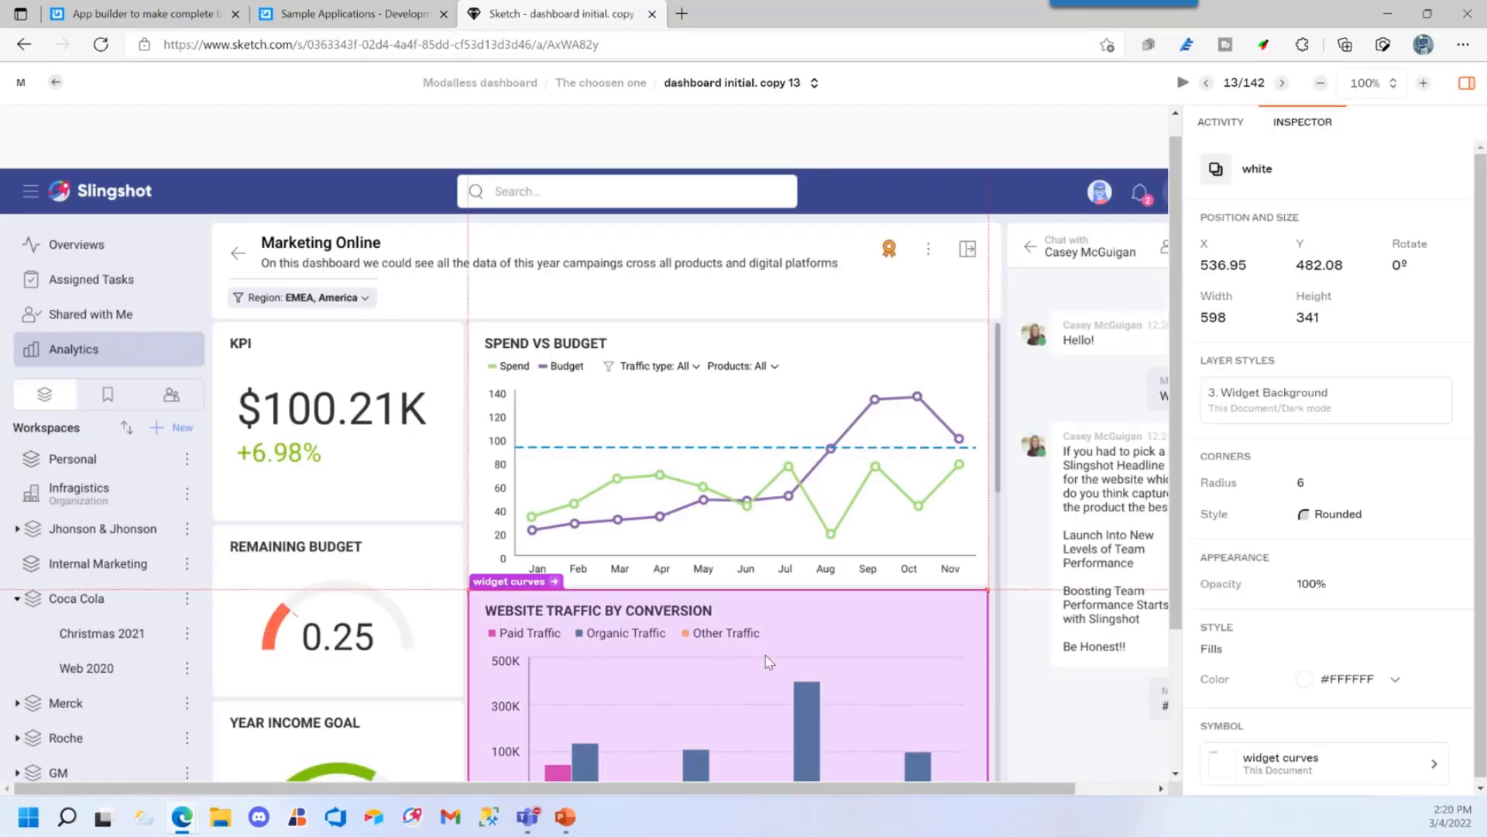
pyautogui.scroll(-2, 1182, 504)
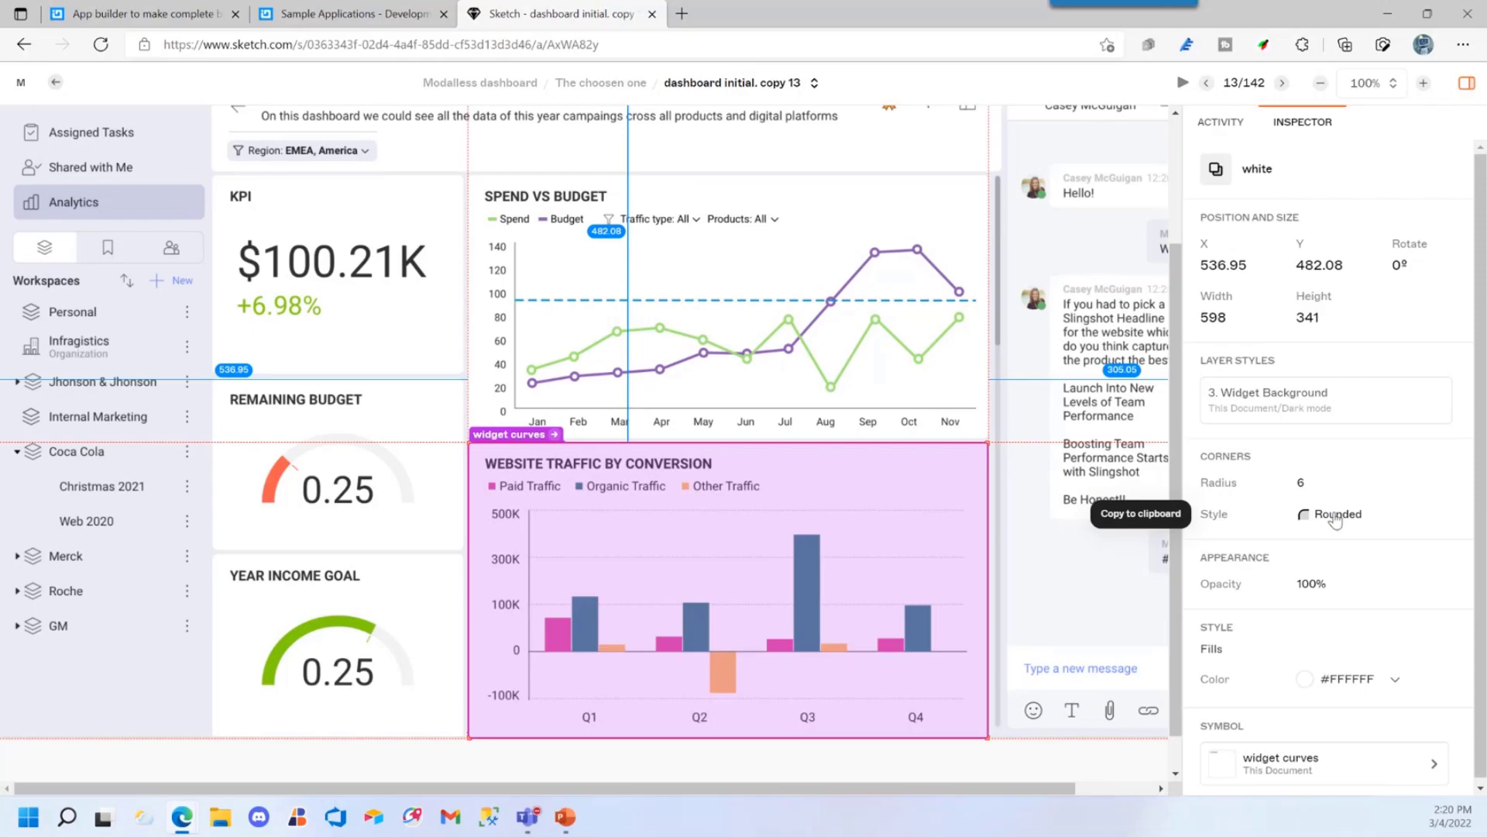
pyautogui.click(692, 389)
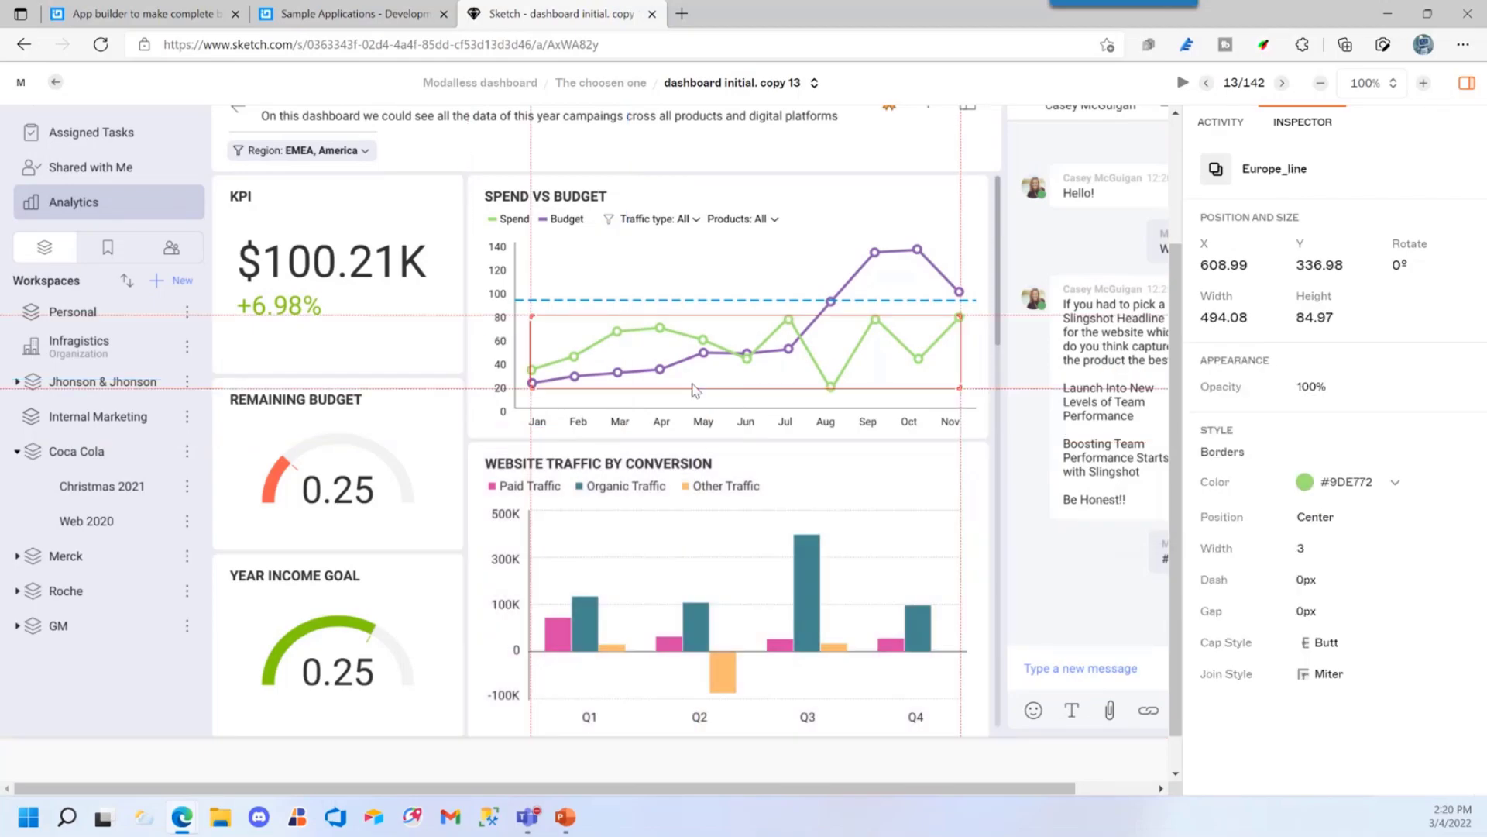
pyautogui.click(651, 480)
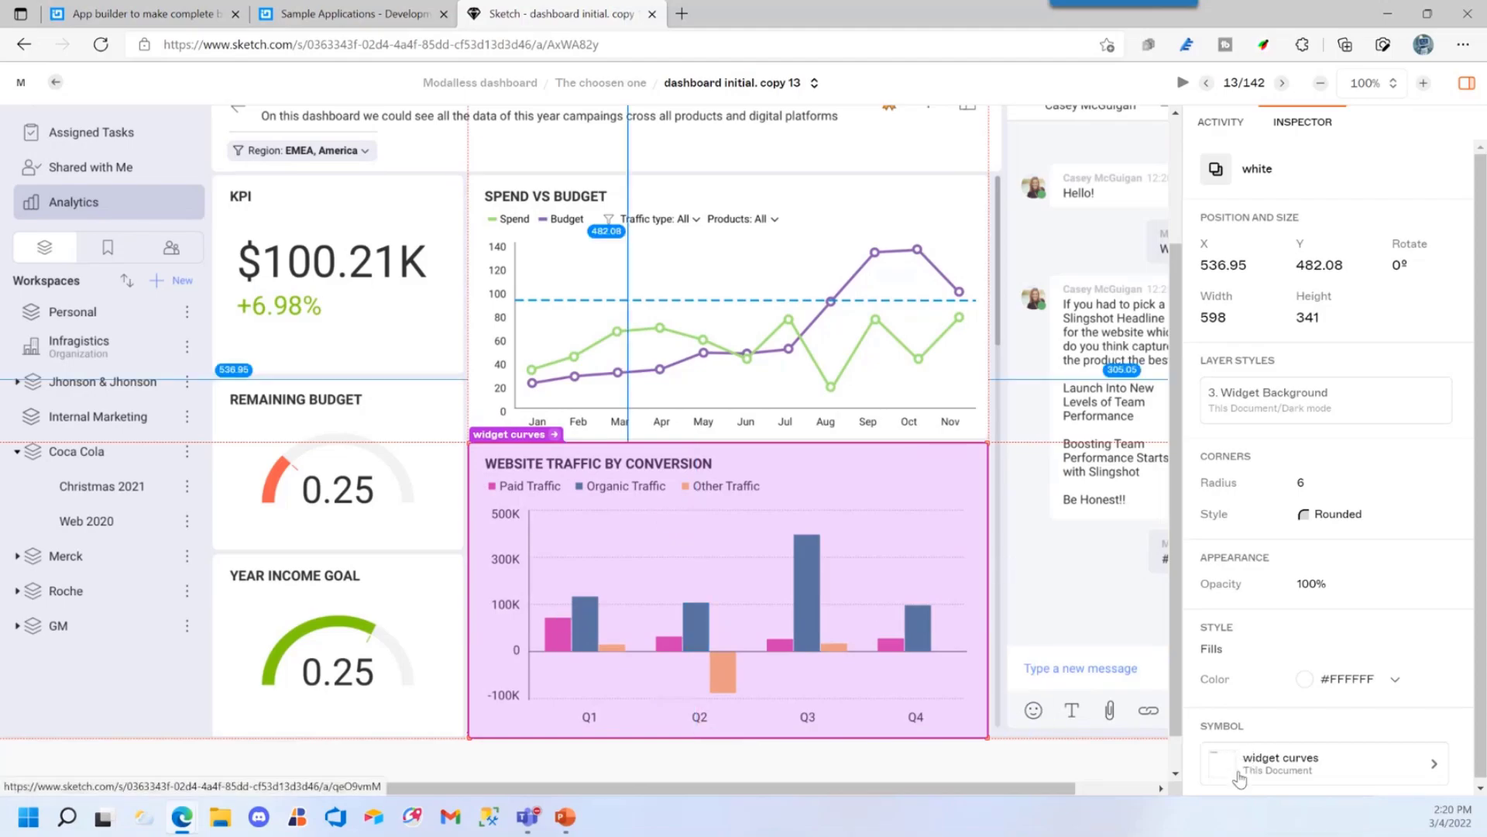
# Inspect the "Marketing Online" title, the description text below it and the Region filter's background
pyautogui.scroll(2, 975, 698)
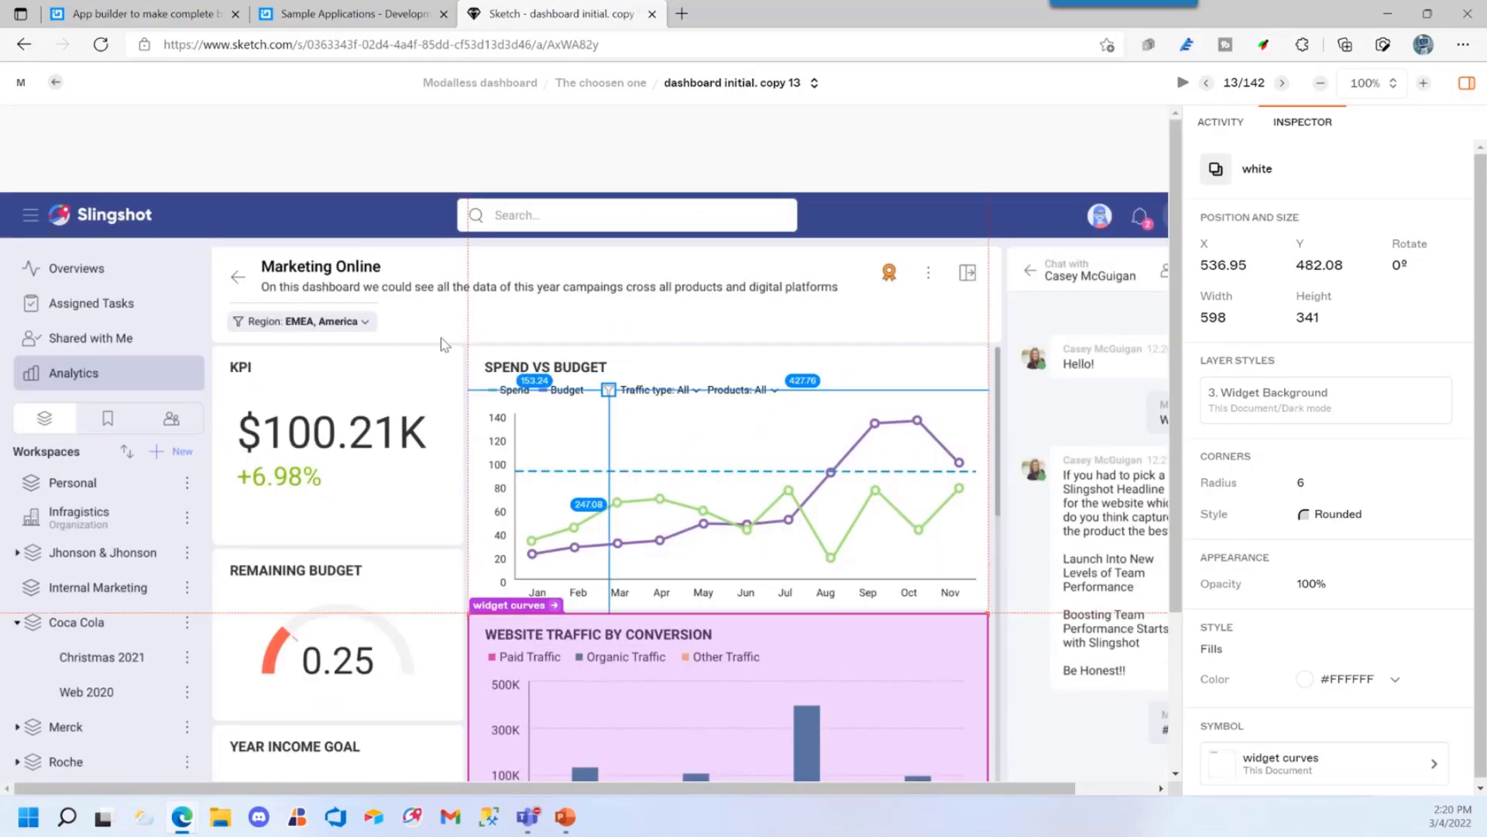
pyautogui.click(317, 267)
pyautogui.click(316, 288)
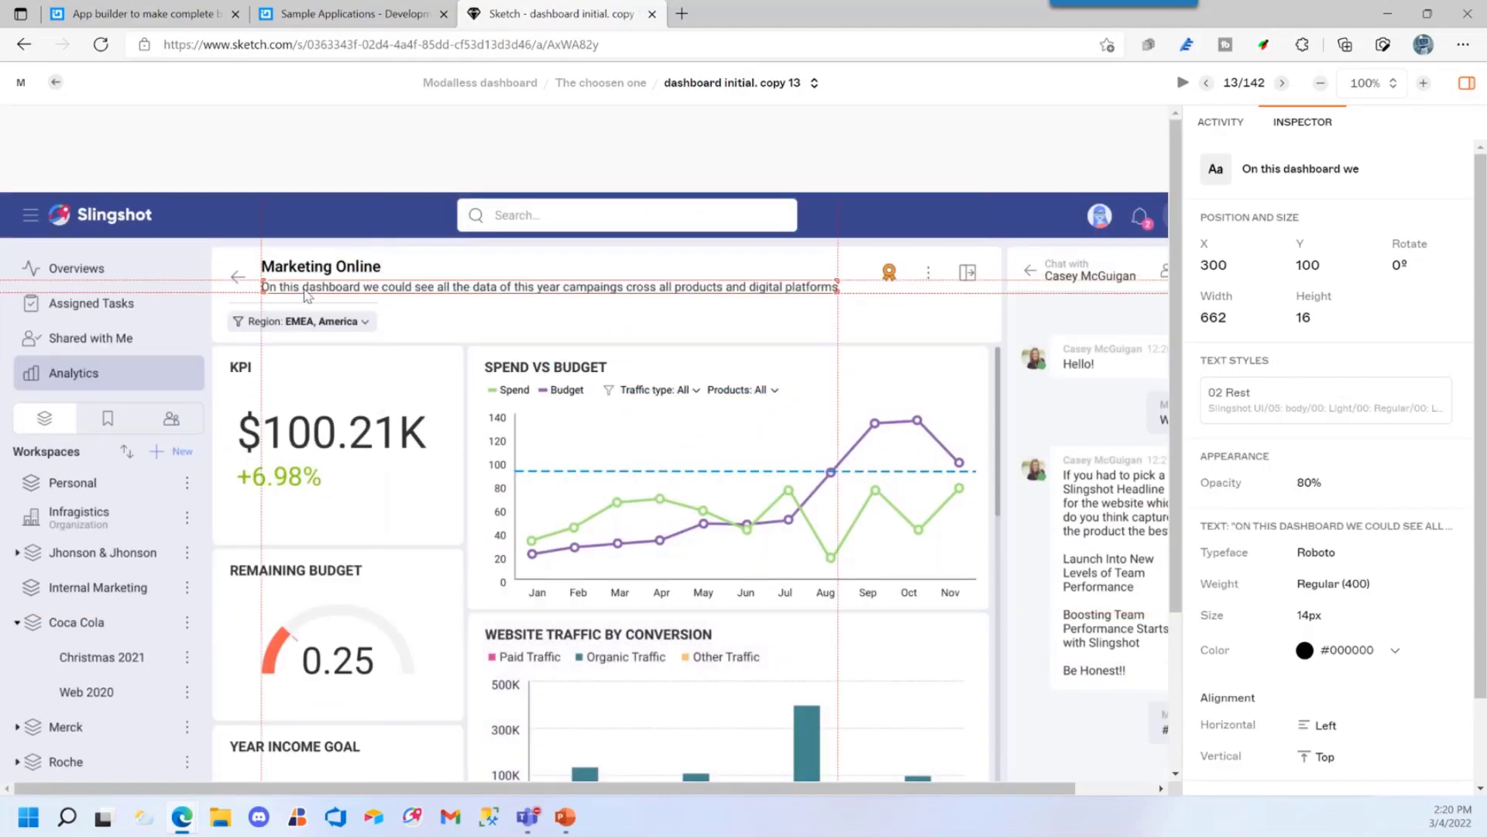
pyautogui.click(281, 317)
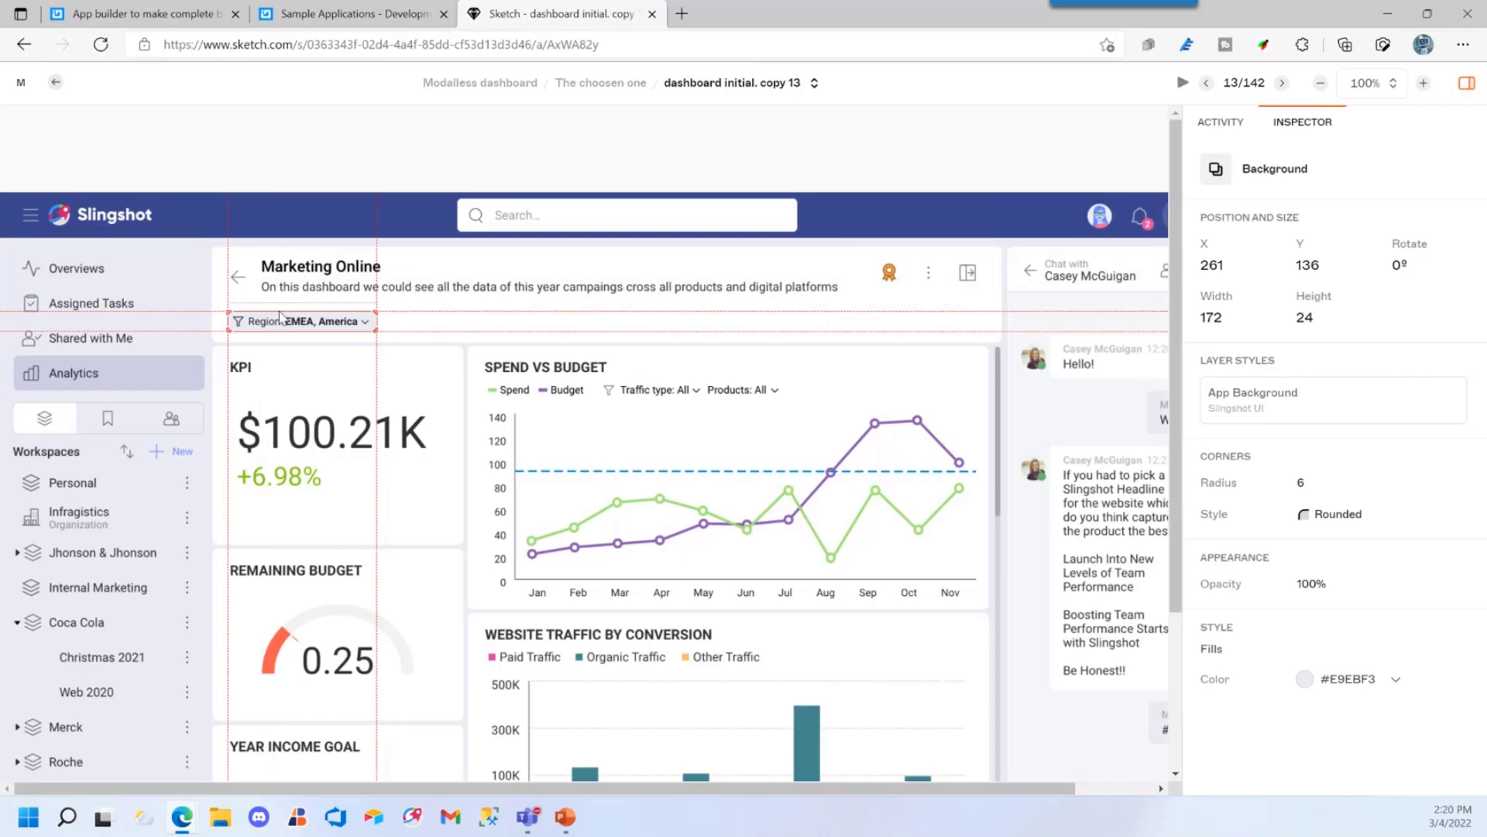
# Open the Slingshot web app at my.slingshotapp.io in a new browser tab
pyautogui.click(681, 14)
pyautogui.write('s,ling')
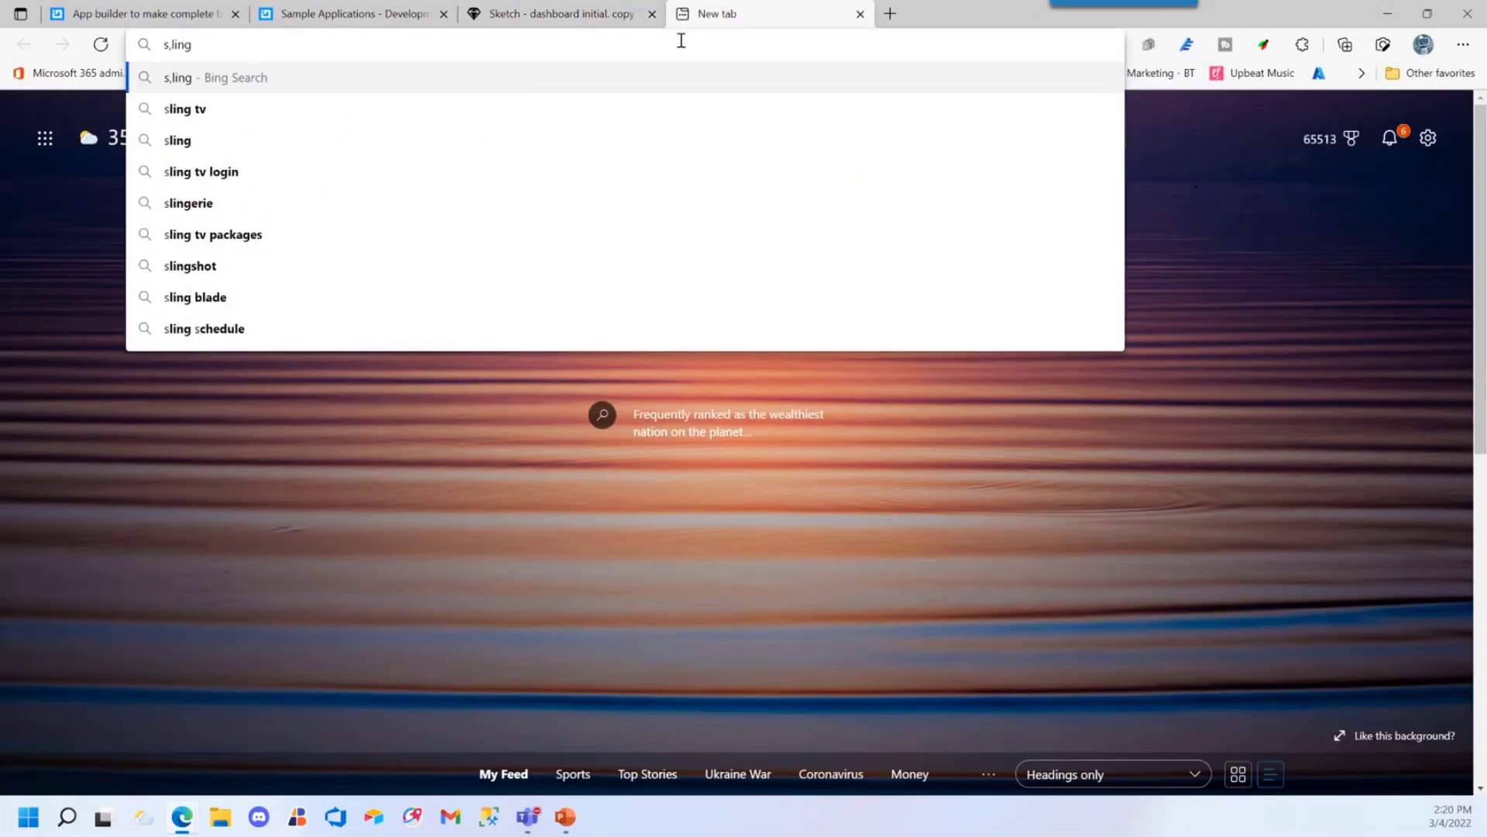
pyautogui.press('BackSpace')
pyautogui.press('BackSpace')
pyautogui.press('BackSpace')
pyautogui.press('BackSpace')
pyautogui.press('BackSpace')
pyautogui.press('BackSpace')
pyautogui.write('sling')
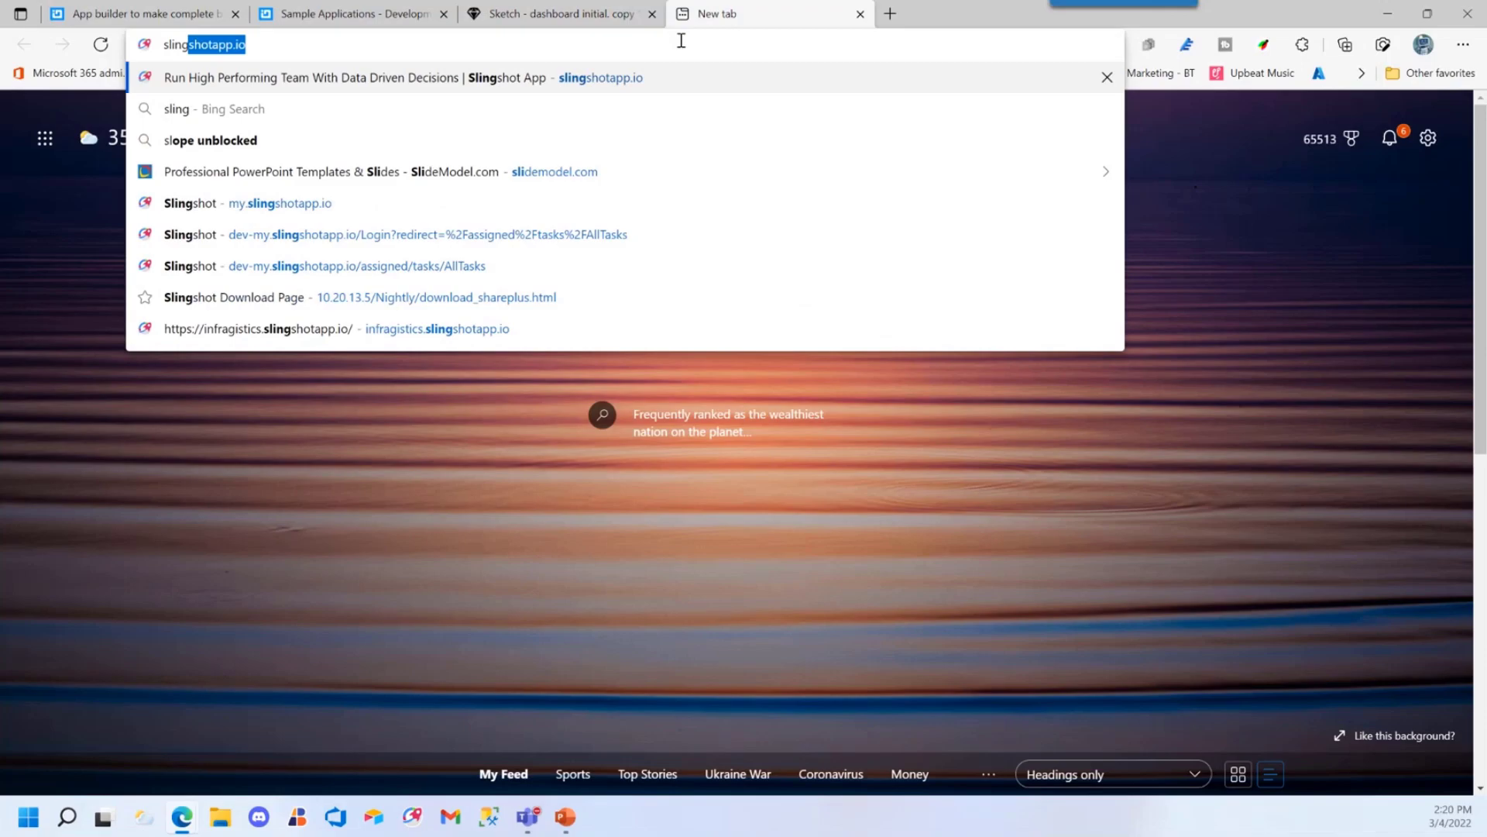
pyautogui.press('Down')
pyautogui.press('Down')
pyautogui.press('Down')
pyautogui.press('Down')
pyautogui.press('Return')
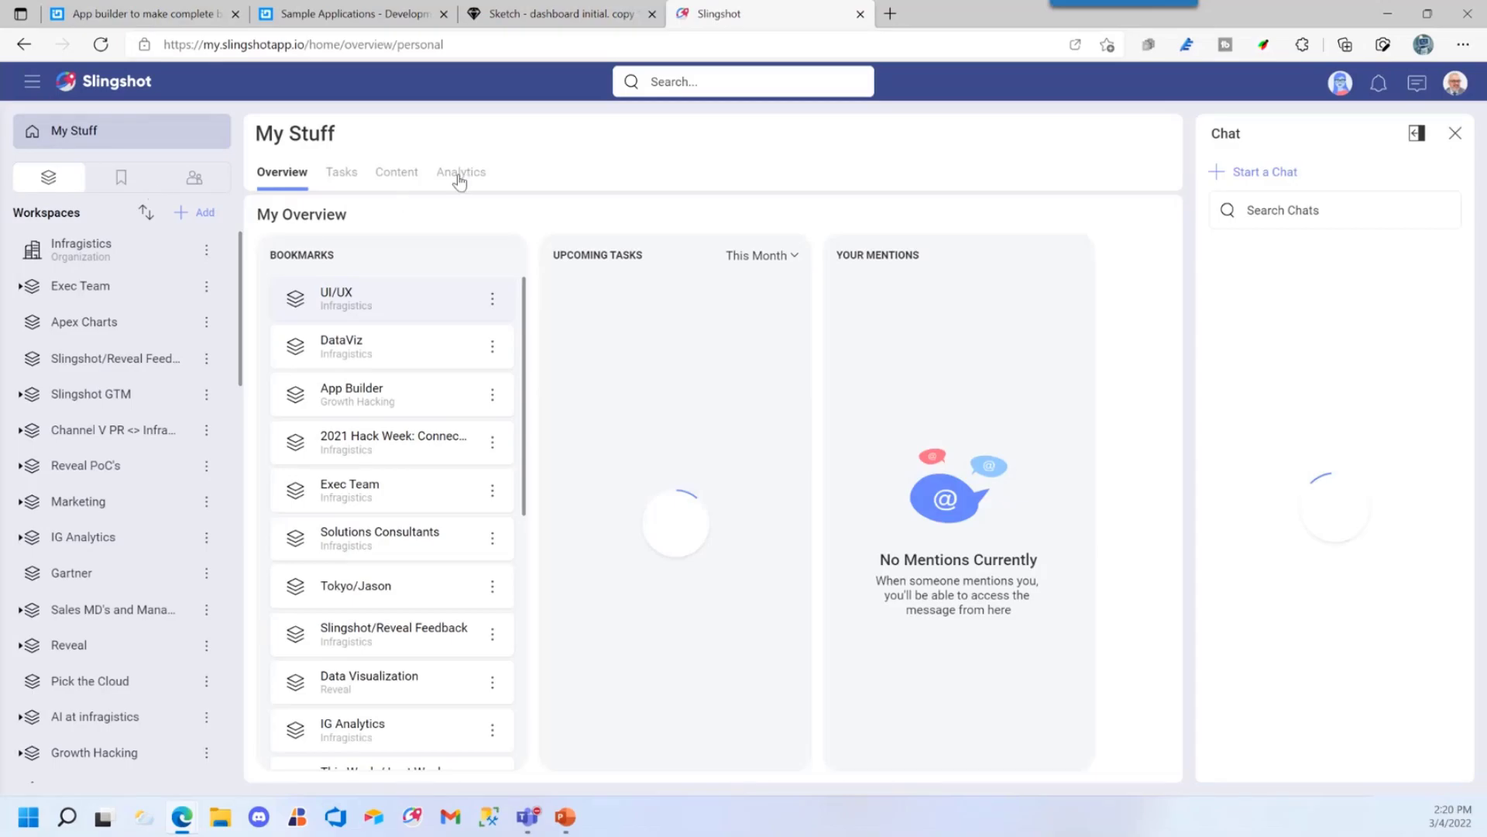
# Show the Analytics dashboards of My Stuff and close the Chat pane
pyautogui.click(459, 174)
pyautogui.click(1454, 133)
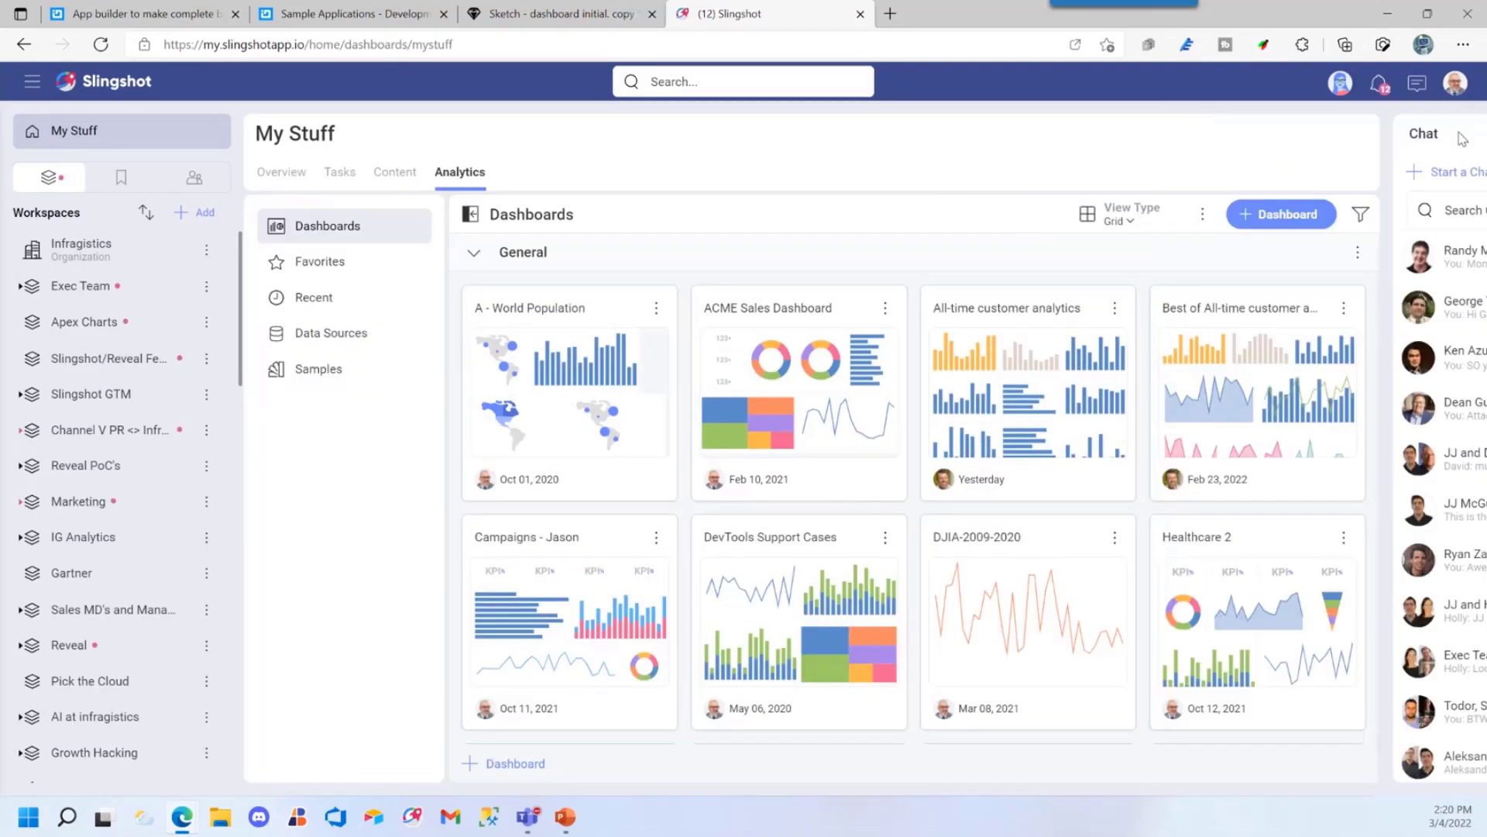
# Open the Healthcare dashboard from the Analytics samples
pyautogui.click(319, 370)
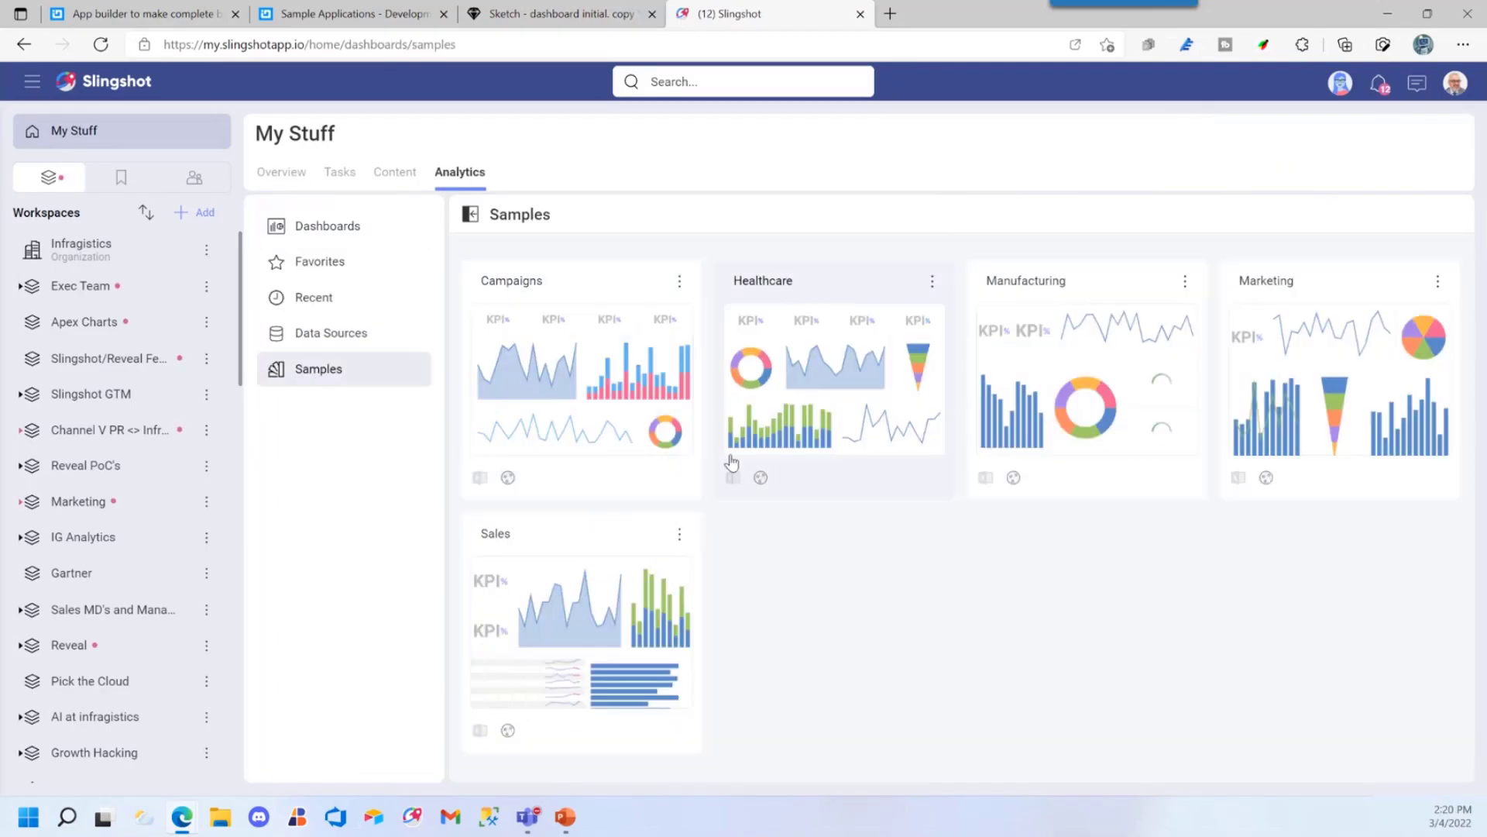
pyautogui.click(819, 385)
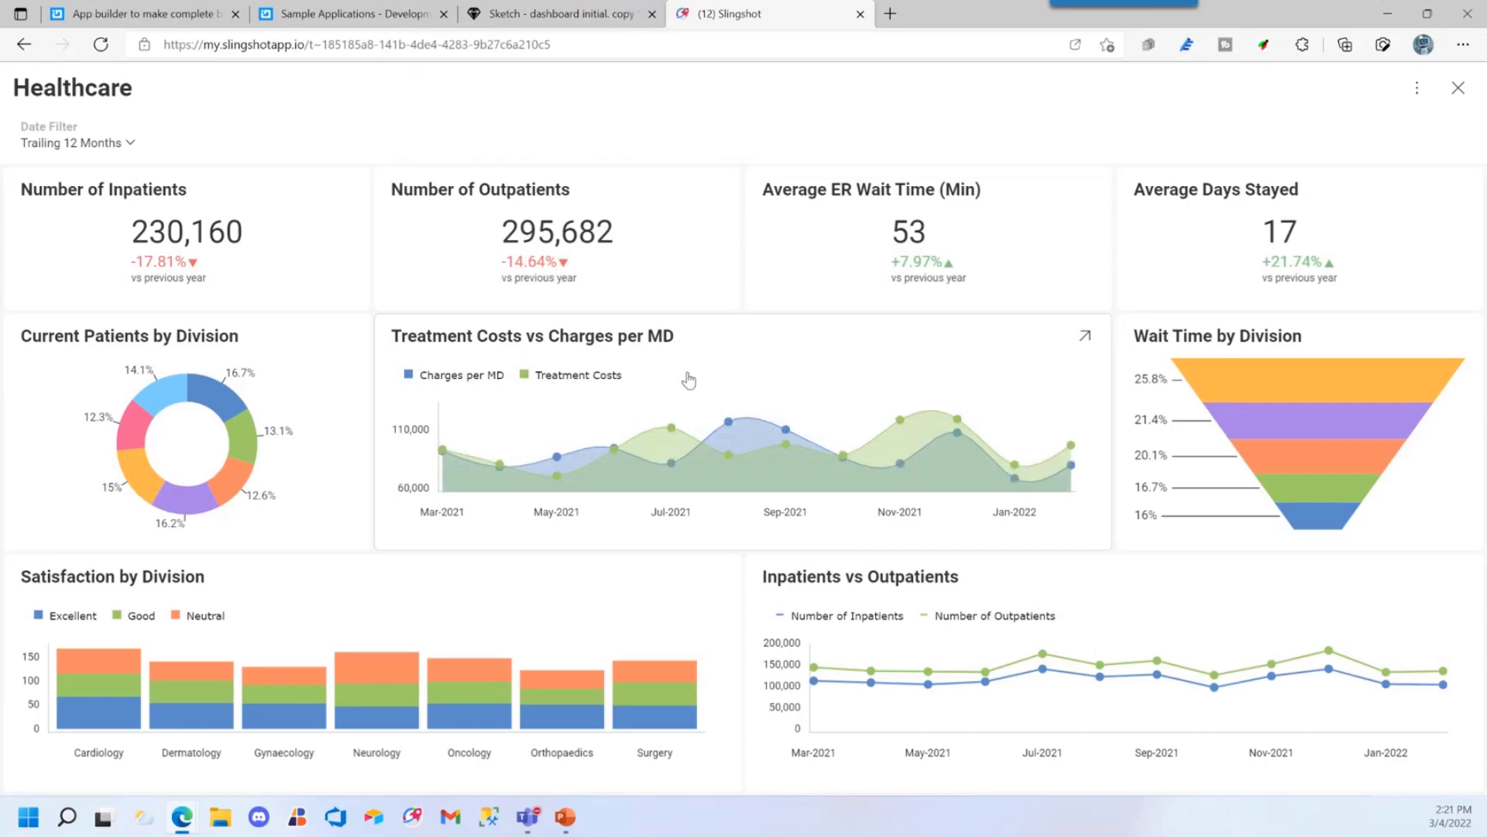
# Switch to the Sketch design and inspect the "$100.21K" value and the "+6.98%" text in the KPI widget
pyautogui.click(582, 30)
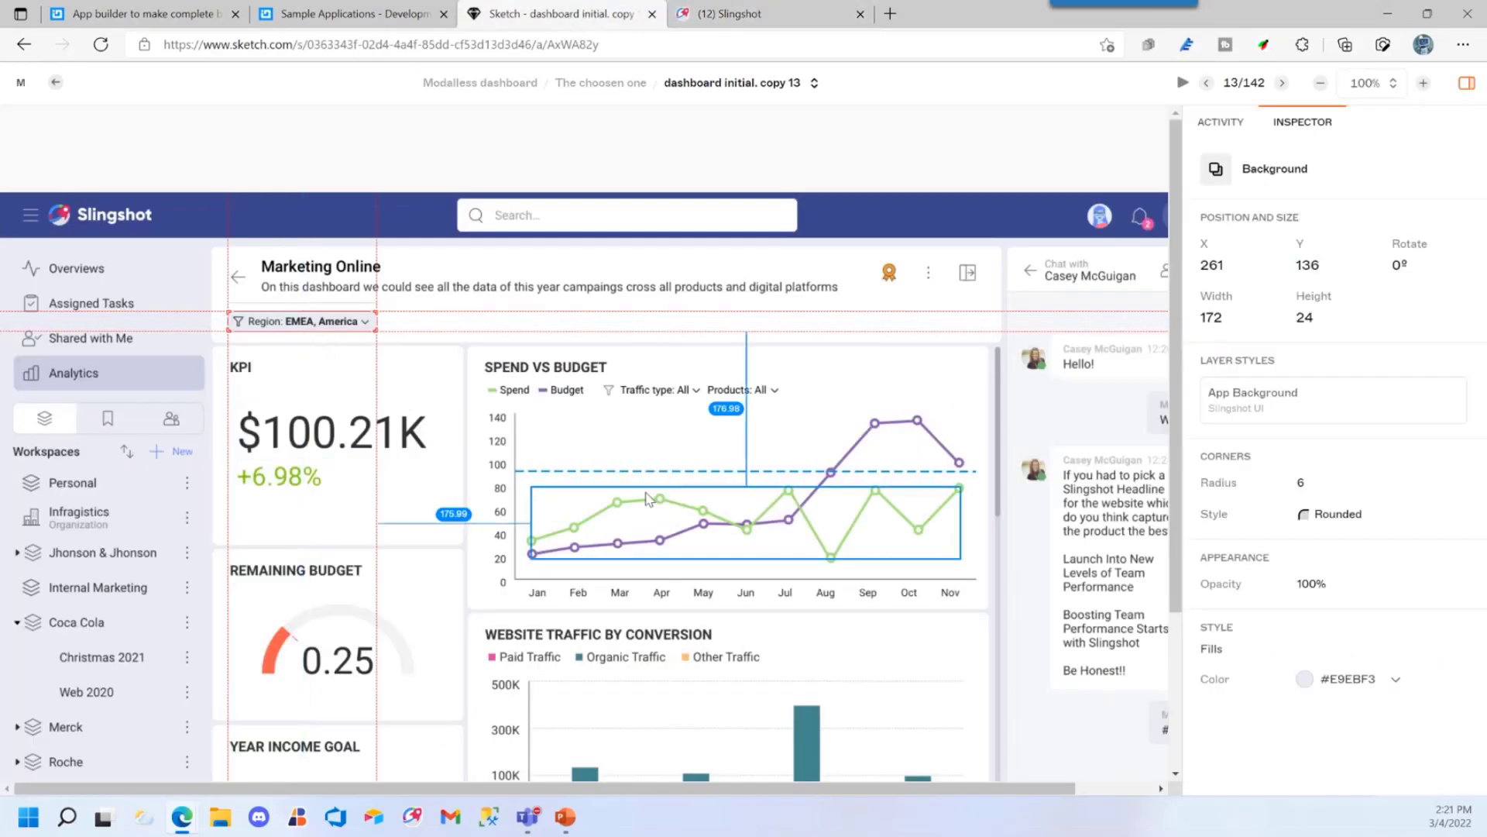
pyautogui.click(372, 436)
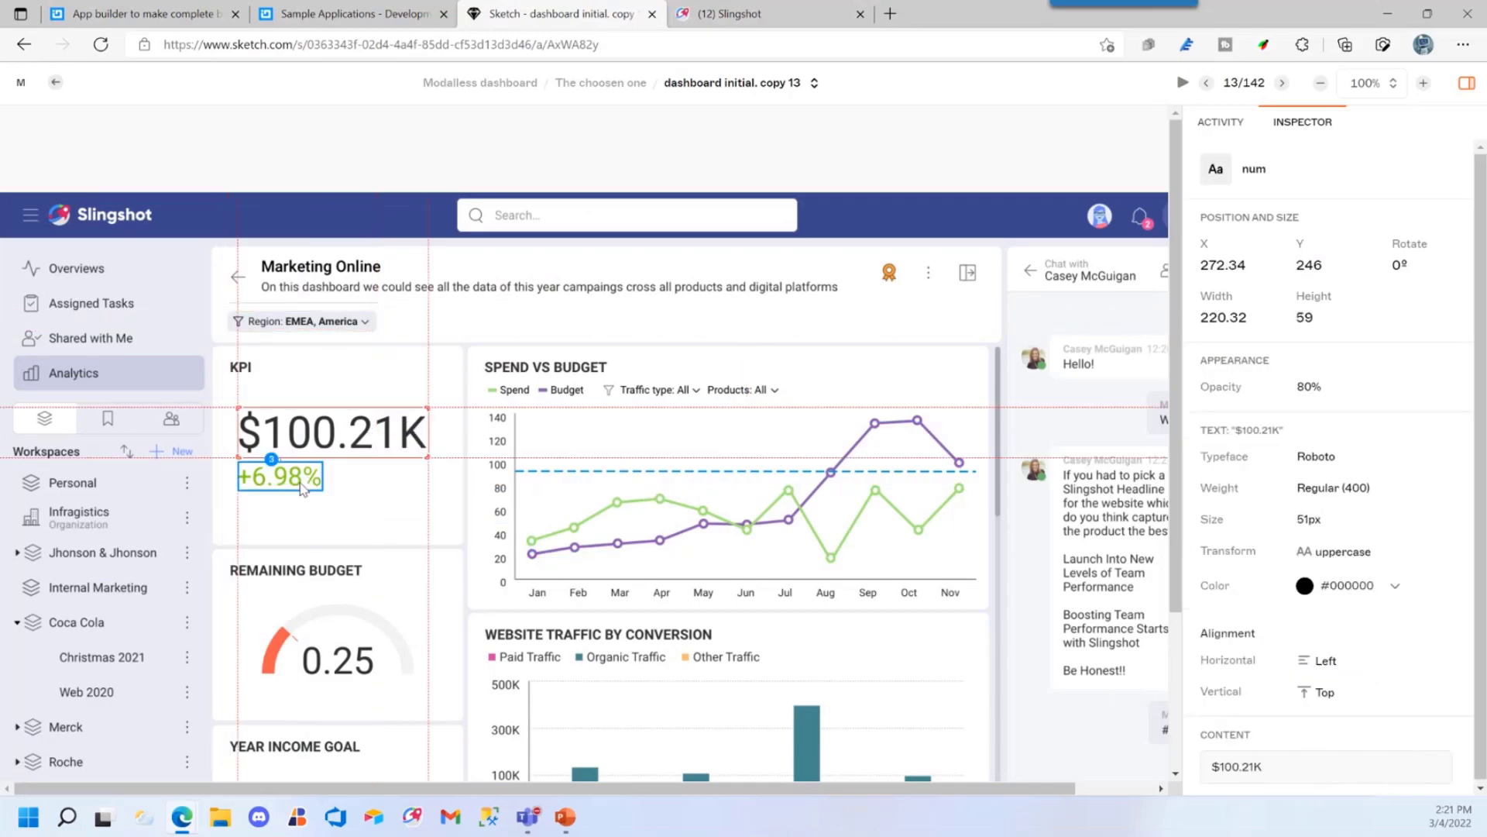
pyautogui.click(300, 486)
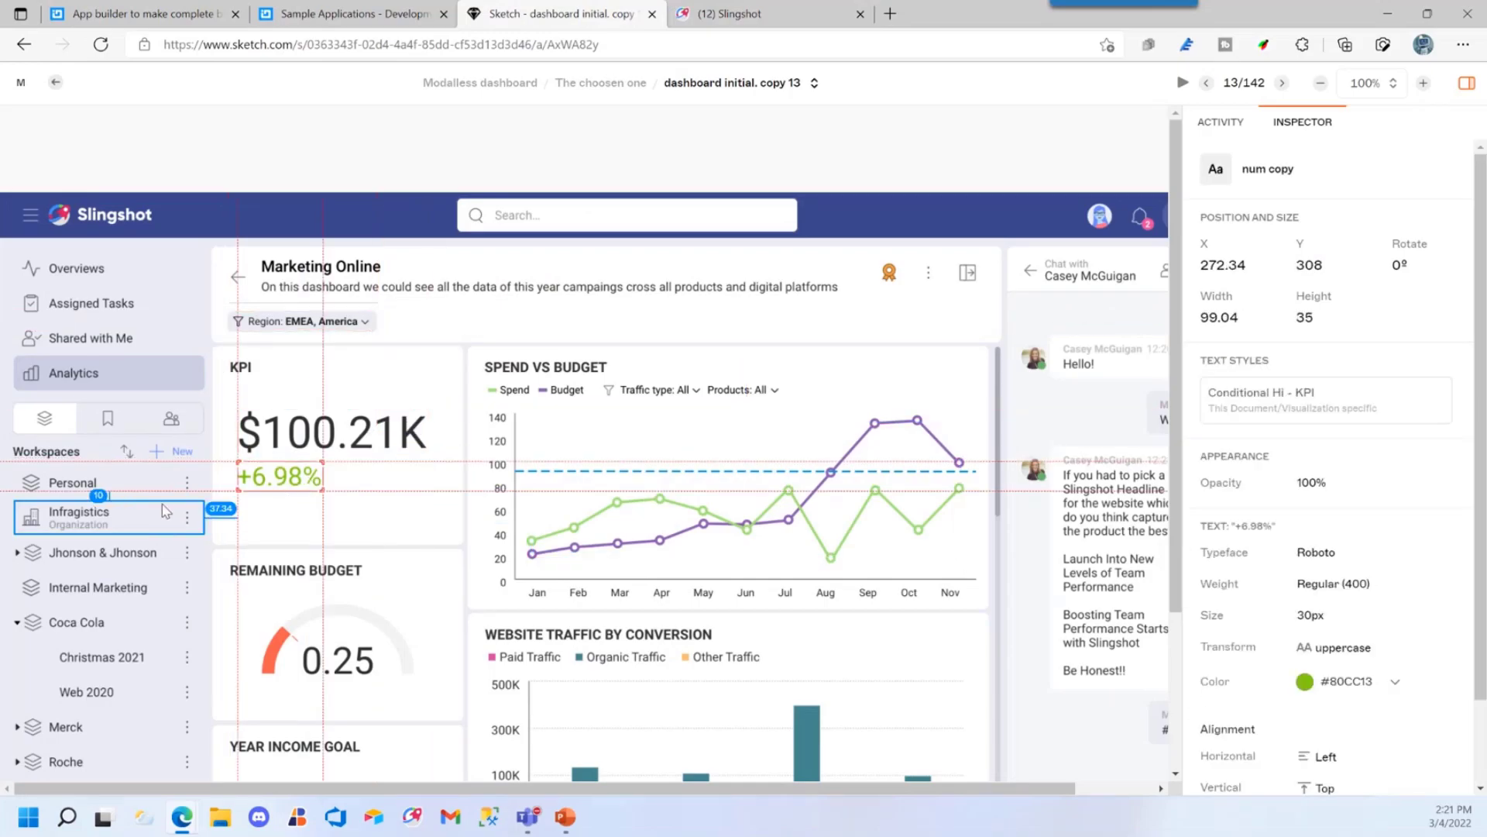
# Return to Slingshot's Healthcare dashboard and maximize, one after the other, the Average Days Stayed and Treatment Costs vs Charges per MD widgets, restoring each
pyautogui.click(804, 23)
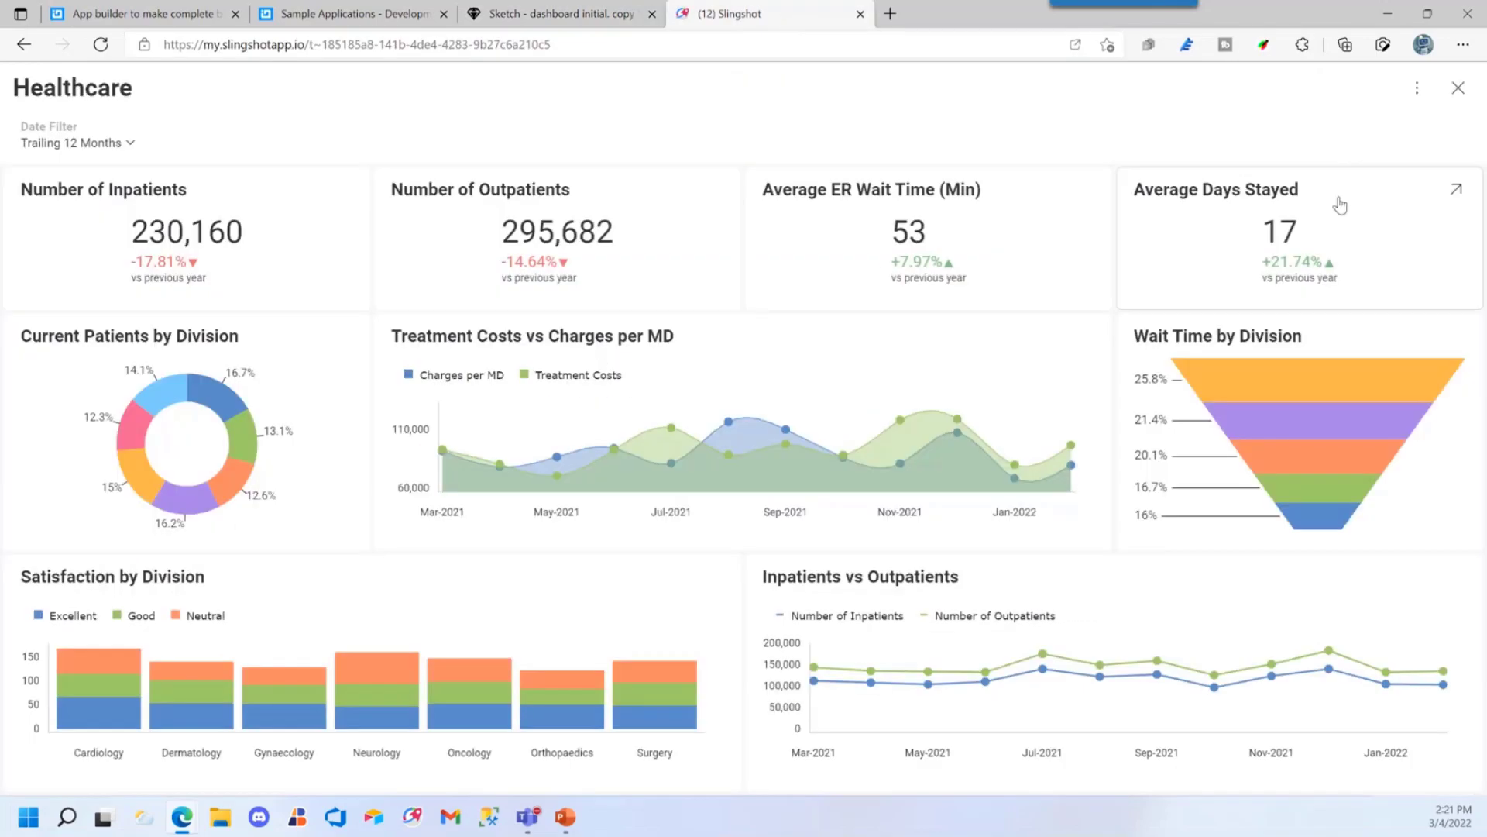
pyautogui.click(1456, 189)
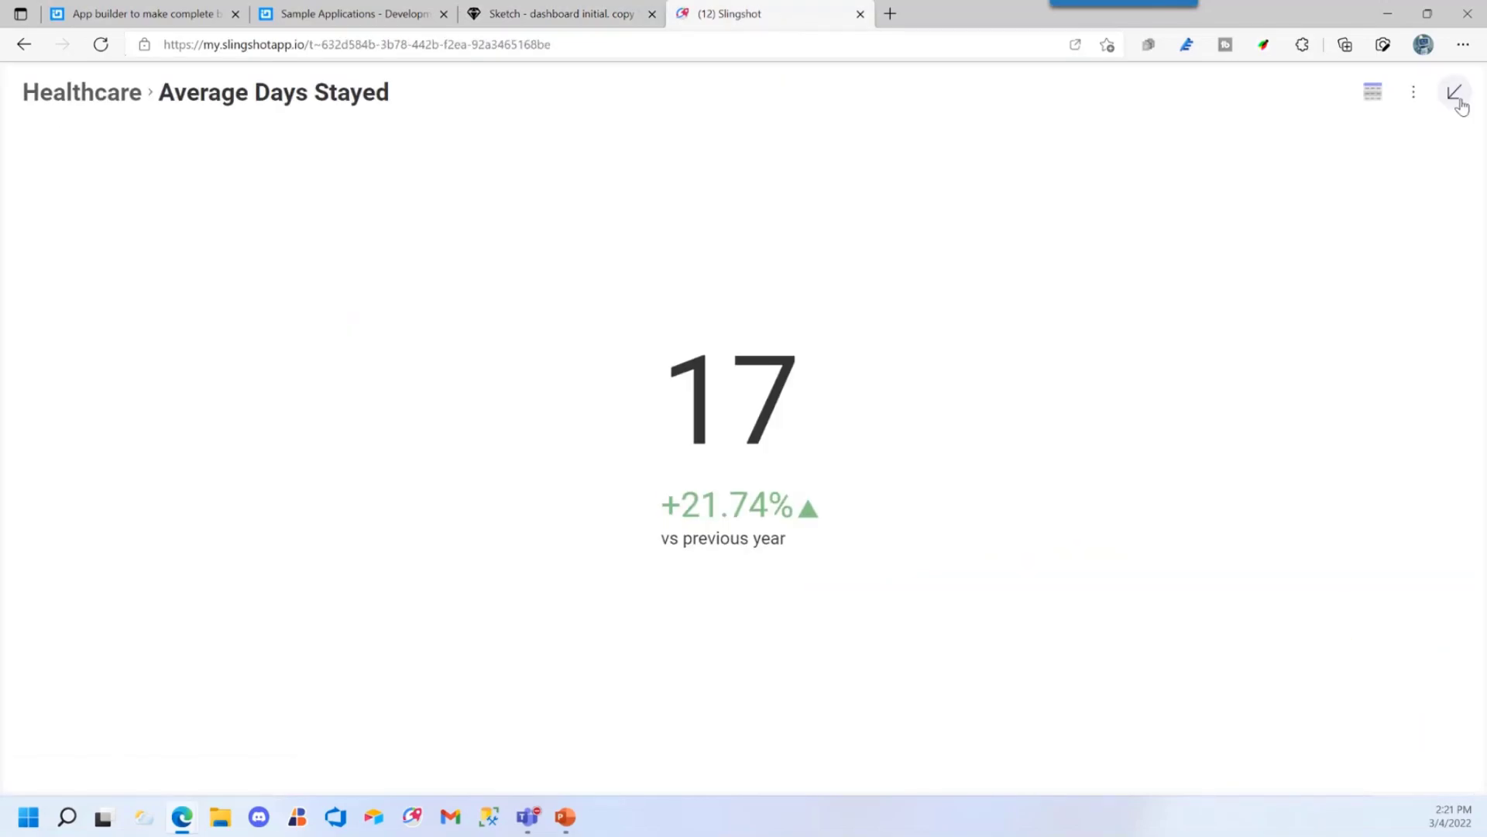
pyautogui.click(1455, 93)
pyautogui.click(1079, 335)
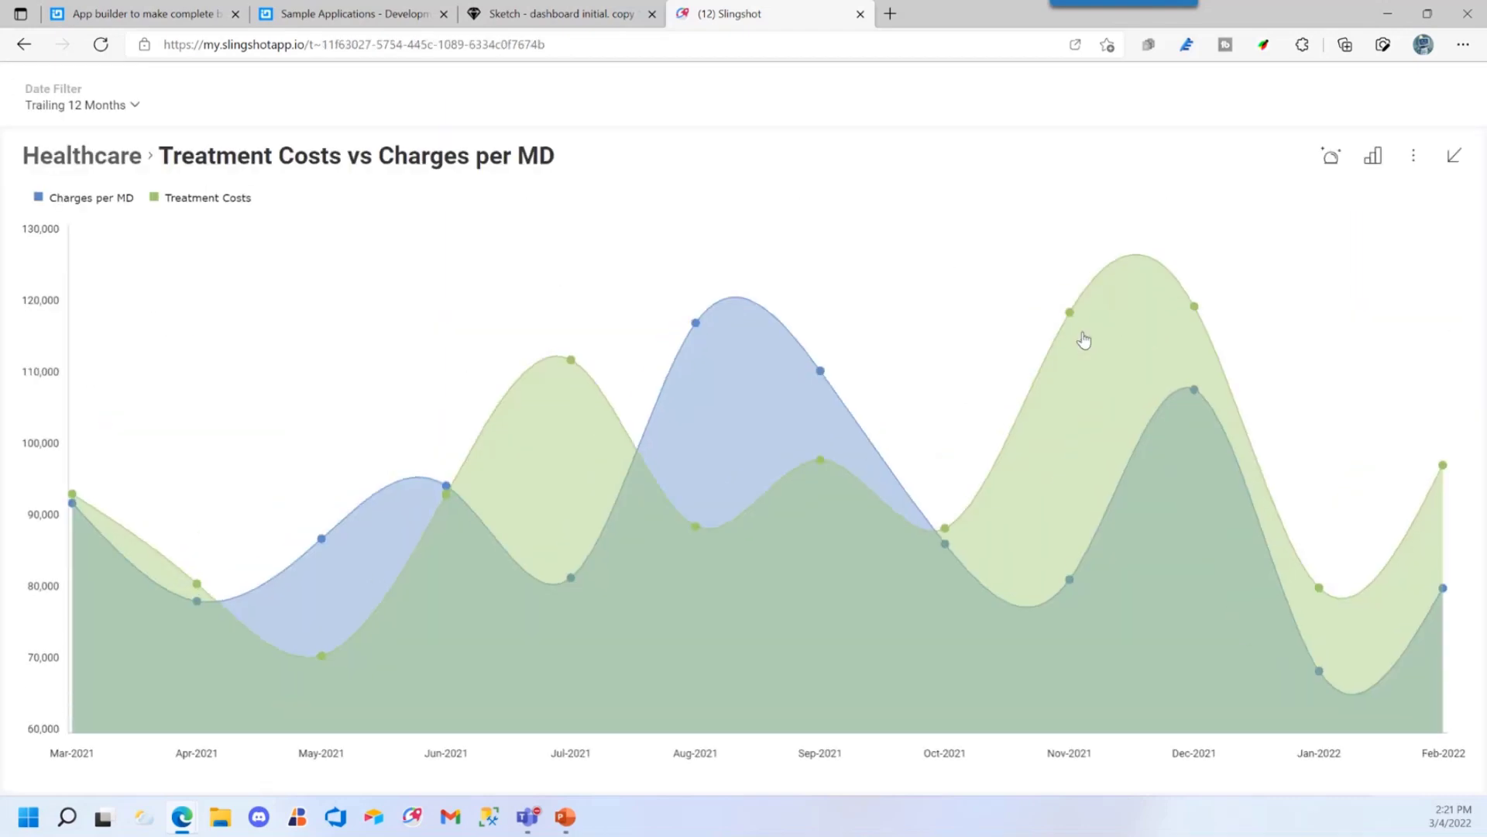
pyautogui.click(1453, 154)
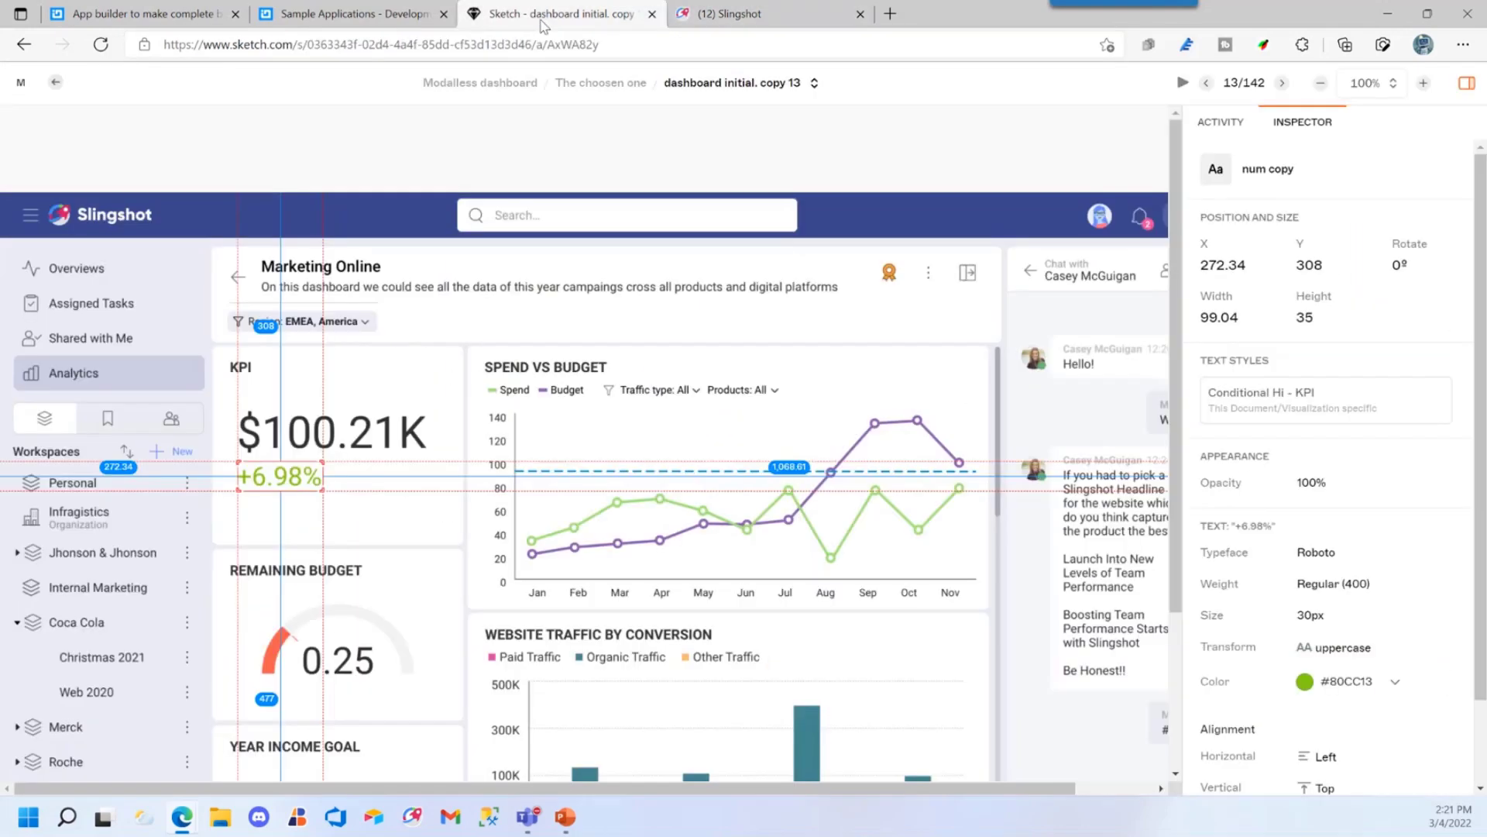
# Go back to the Sketch design and inspect the purple Spend vs Budget line and the Infragistics workspace row
pyautogui.click(561, 13)
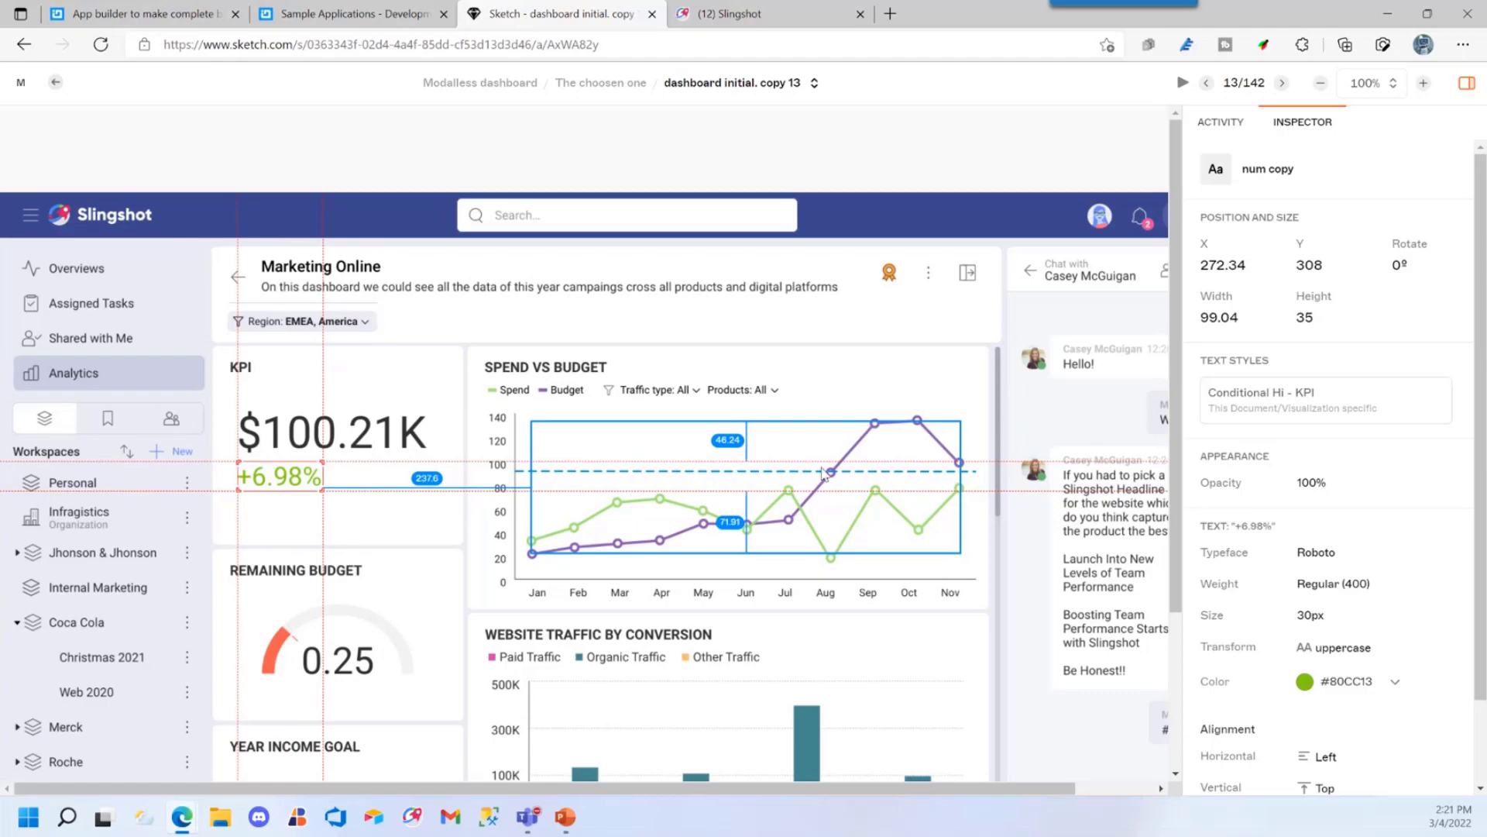
pyautogui.click(823, 474)
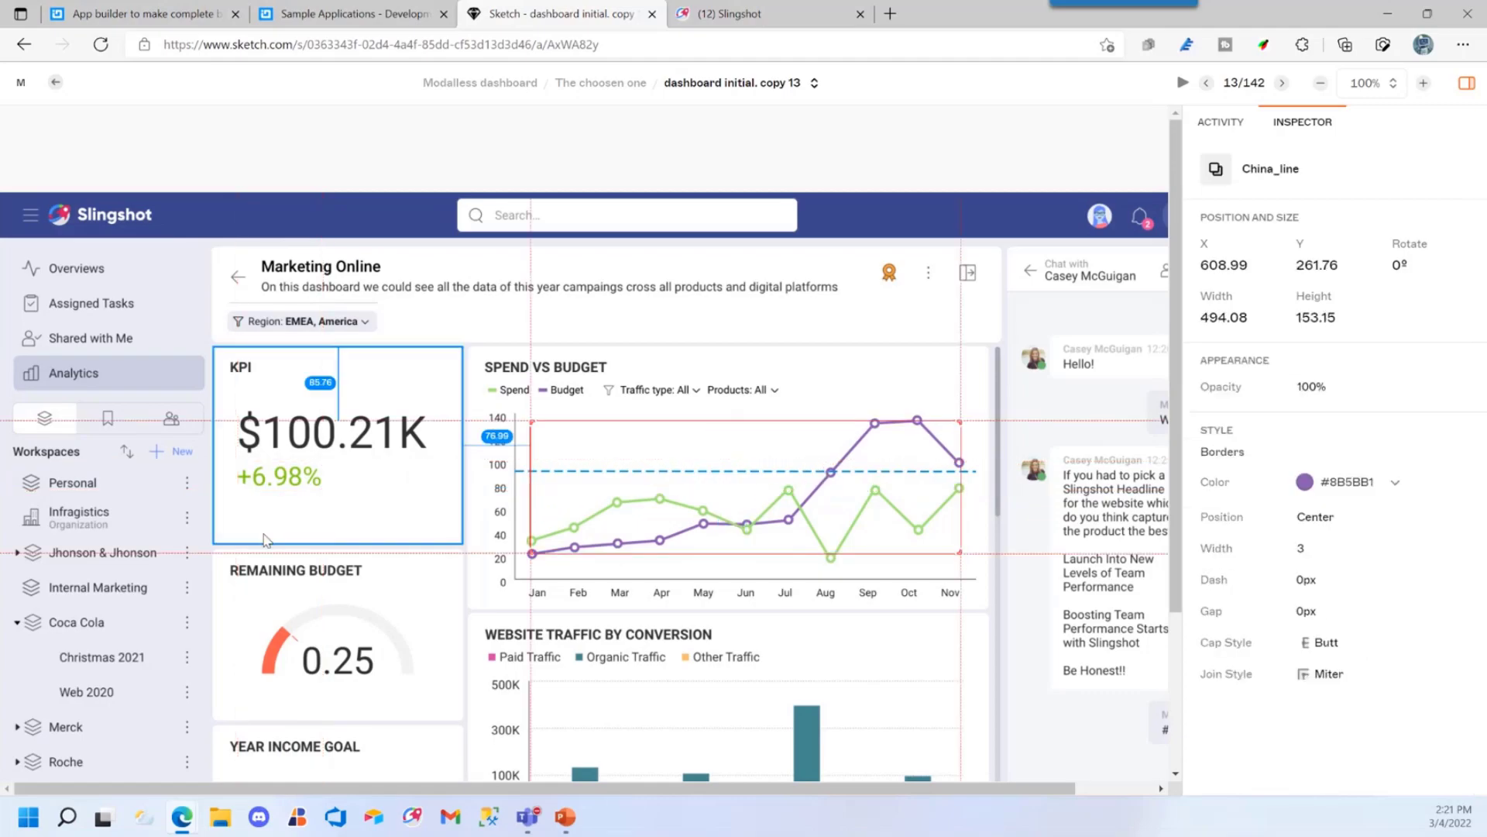
pyautogui.click(150, 537)
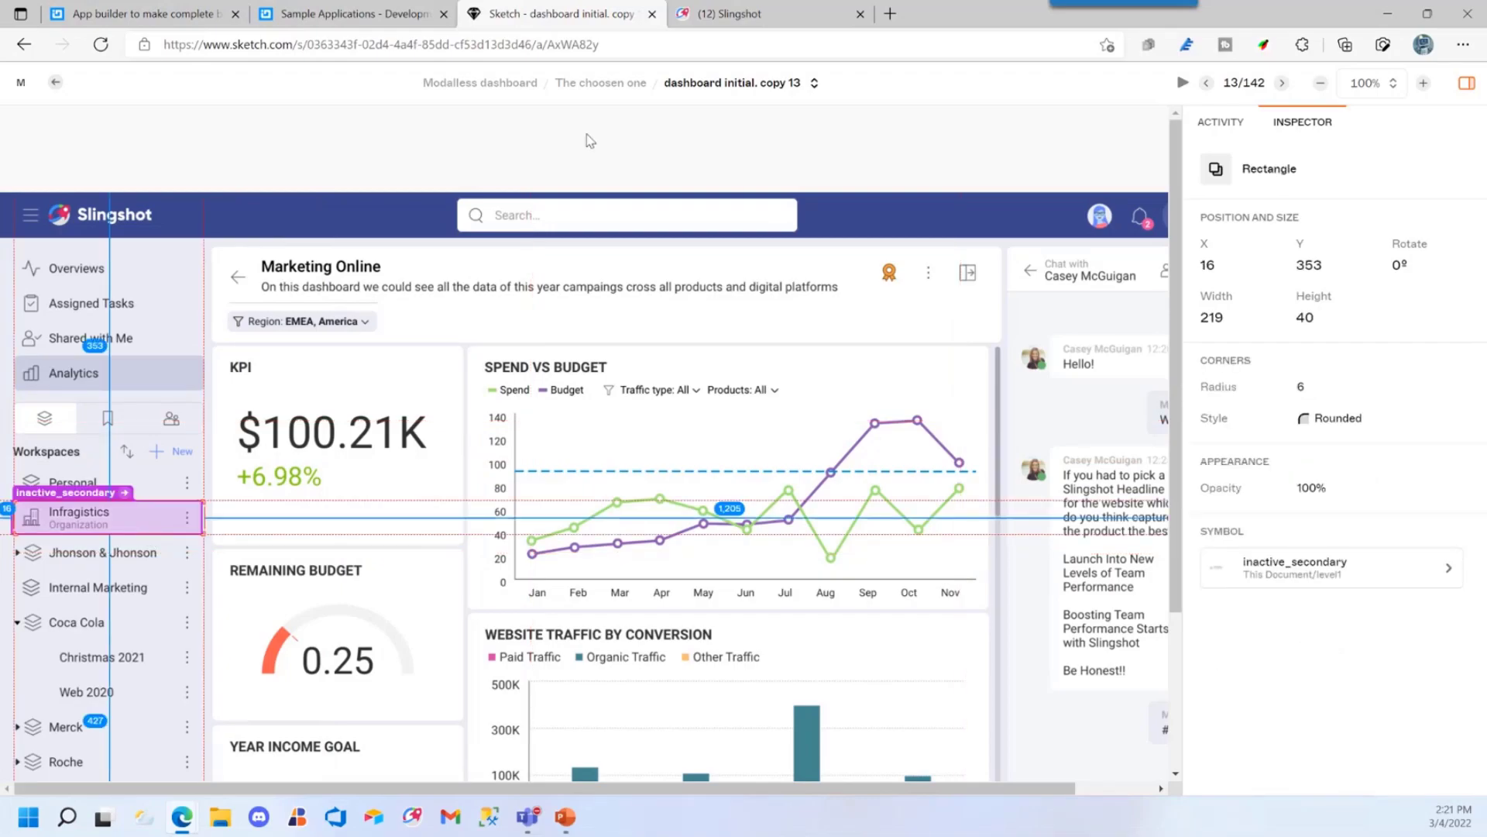
# Open Figma's recent files page in a new browser tab
pyautogui.click(890, 14)
pyautogui.click(867, 44)
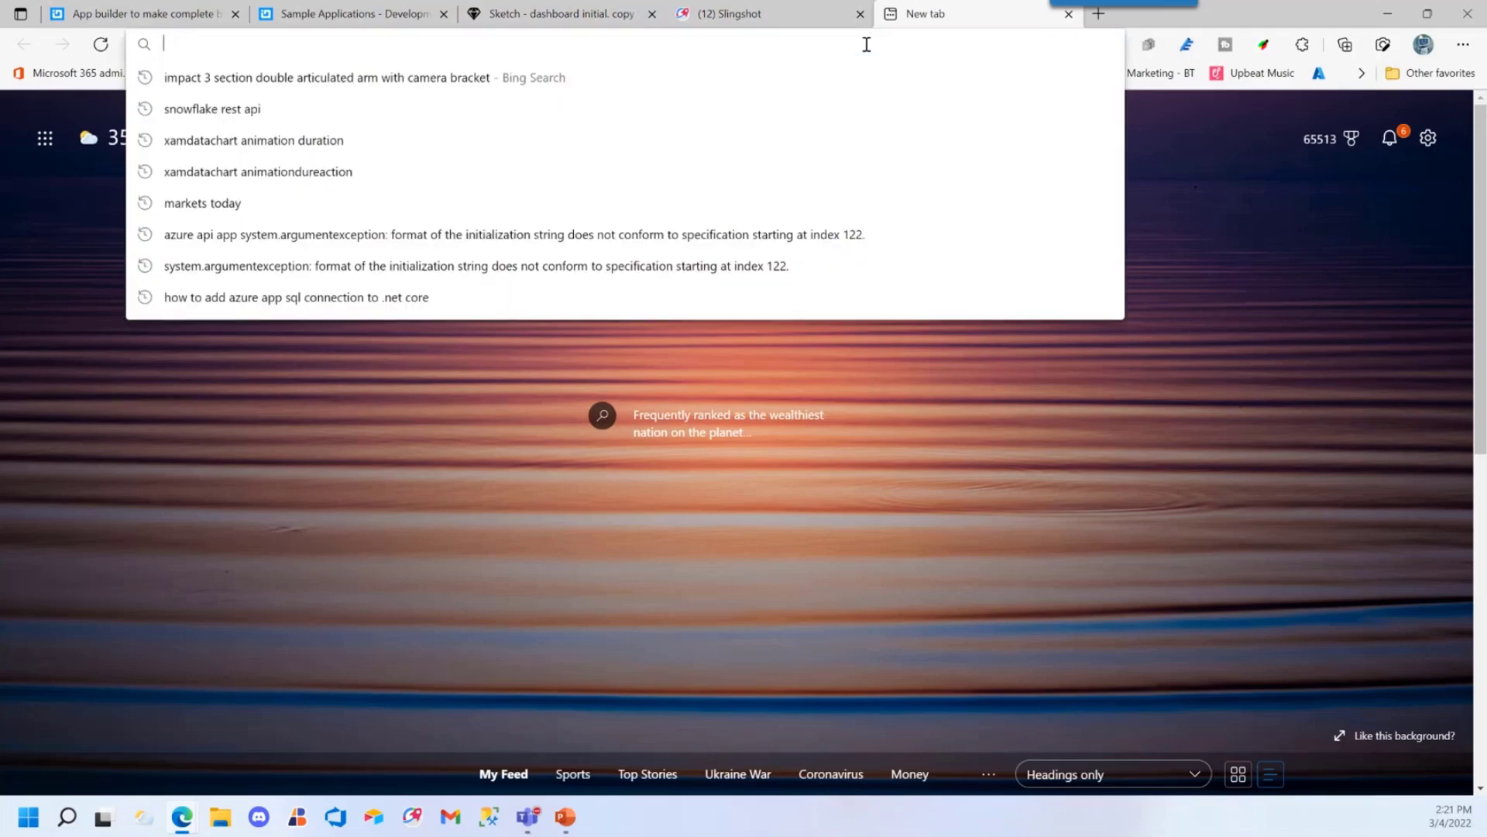
pyautogui.write('fig')
pyautogui.press('Return')
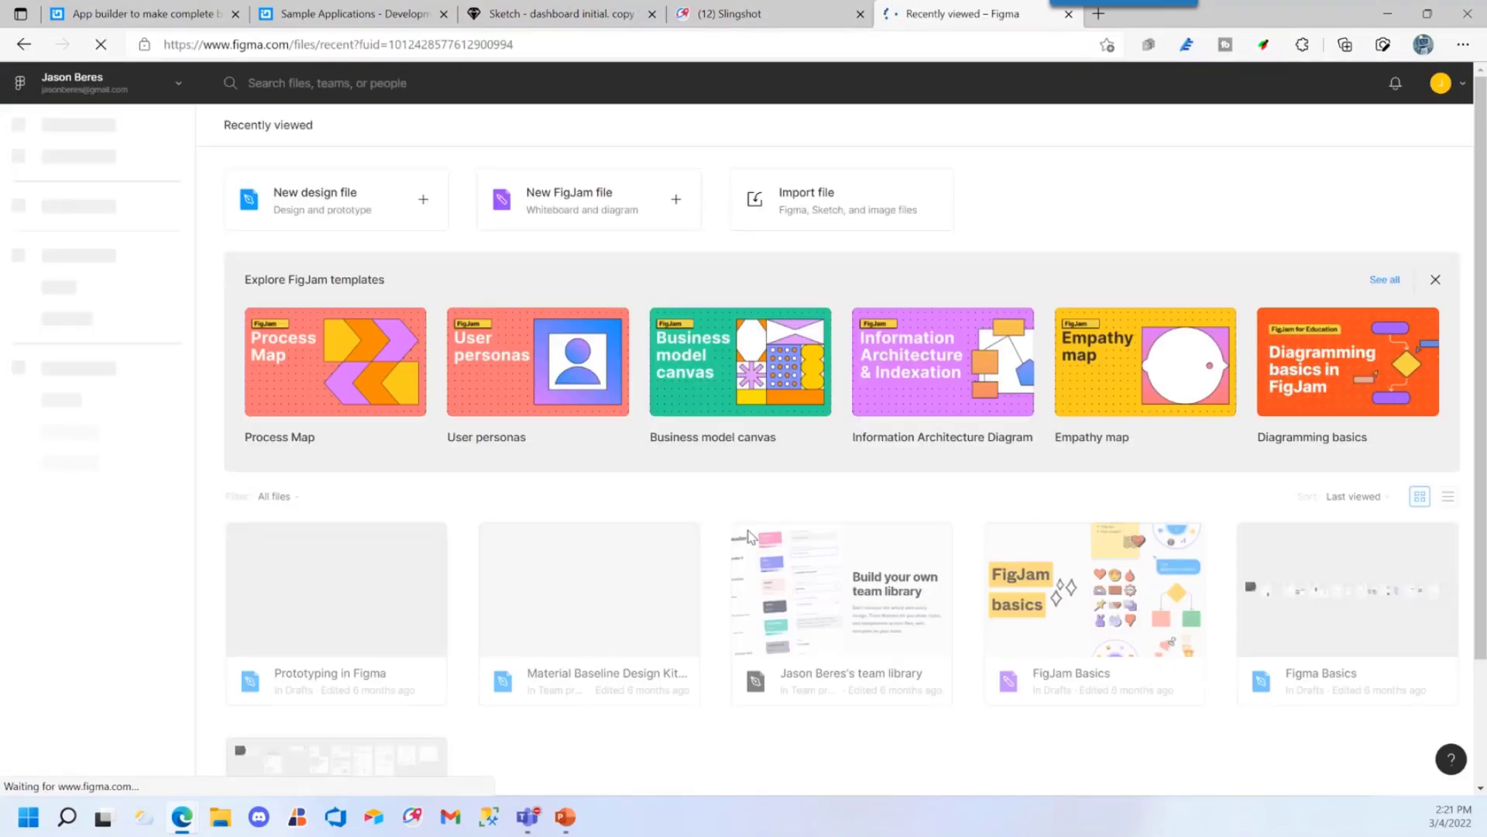
# Open the "Prototyping in Figma" file and dismiss the announcement about redesigned comments
pyautogui.scroll(-2, 521, 653)
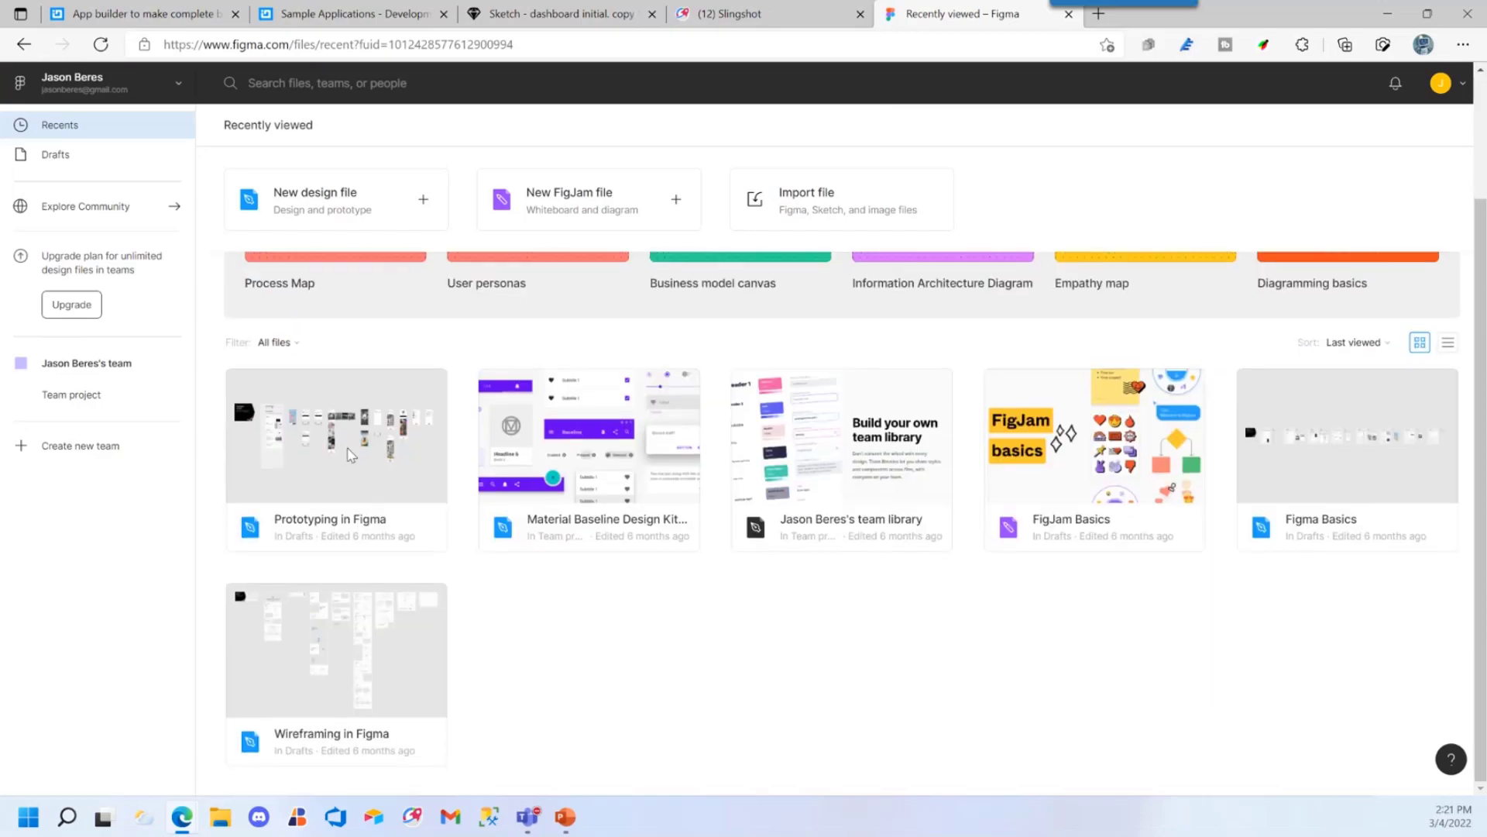
pyautogui.doubleClick(345, 440)
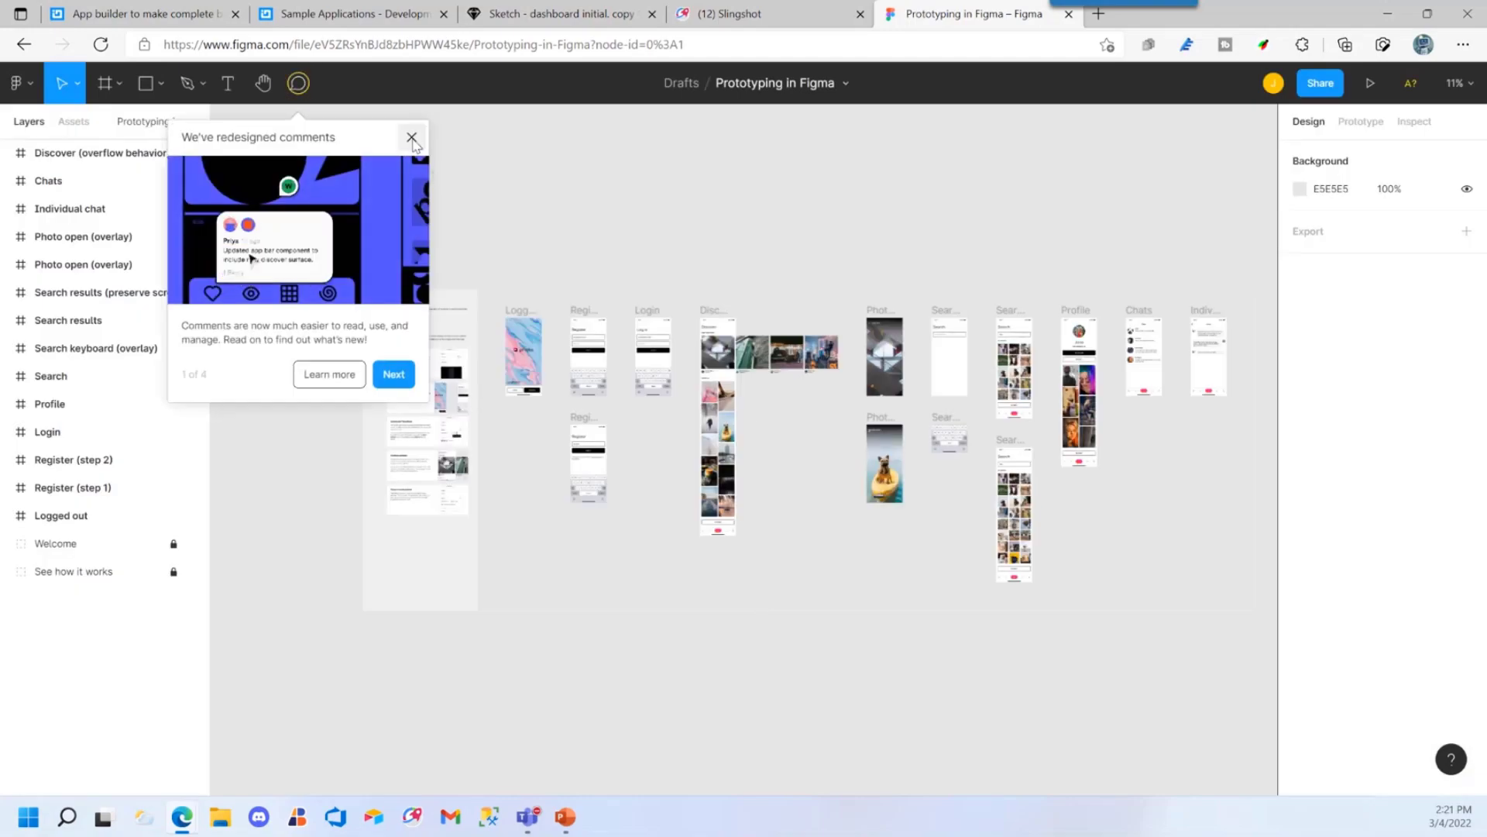
pyautogui.click(412, 137)
# Examine the design properties of the e-mail field and the LOG IN button on the Login screen
pyautogui.click(1472, 85)
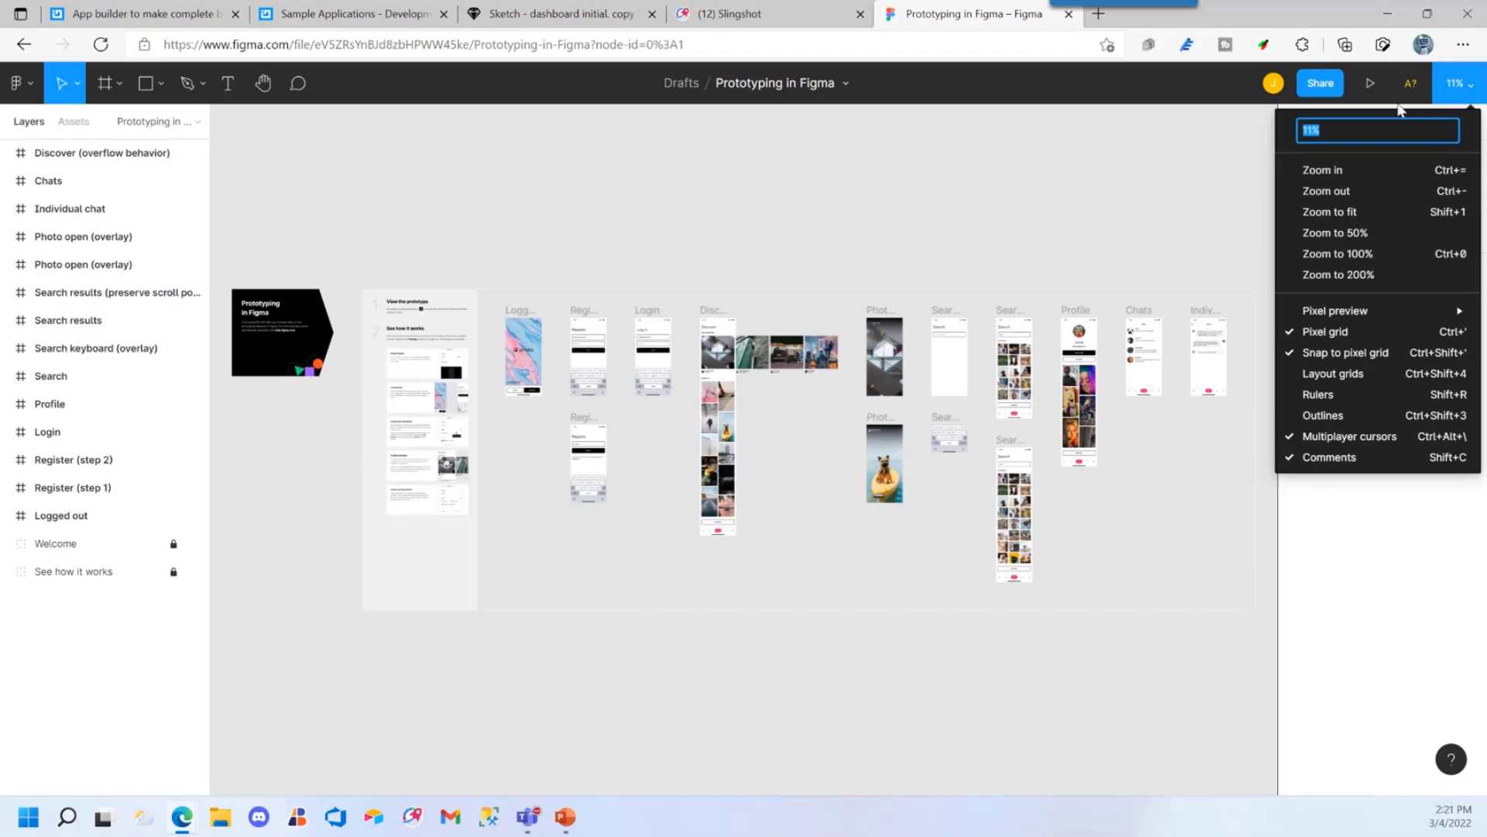
pyautogui.click(1340, 254)
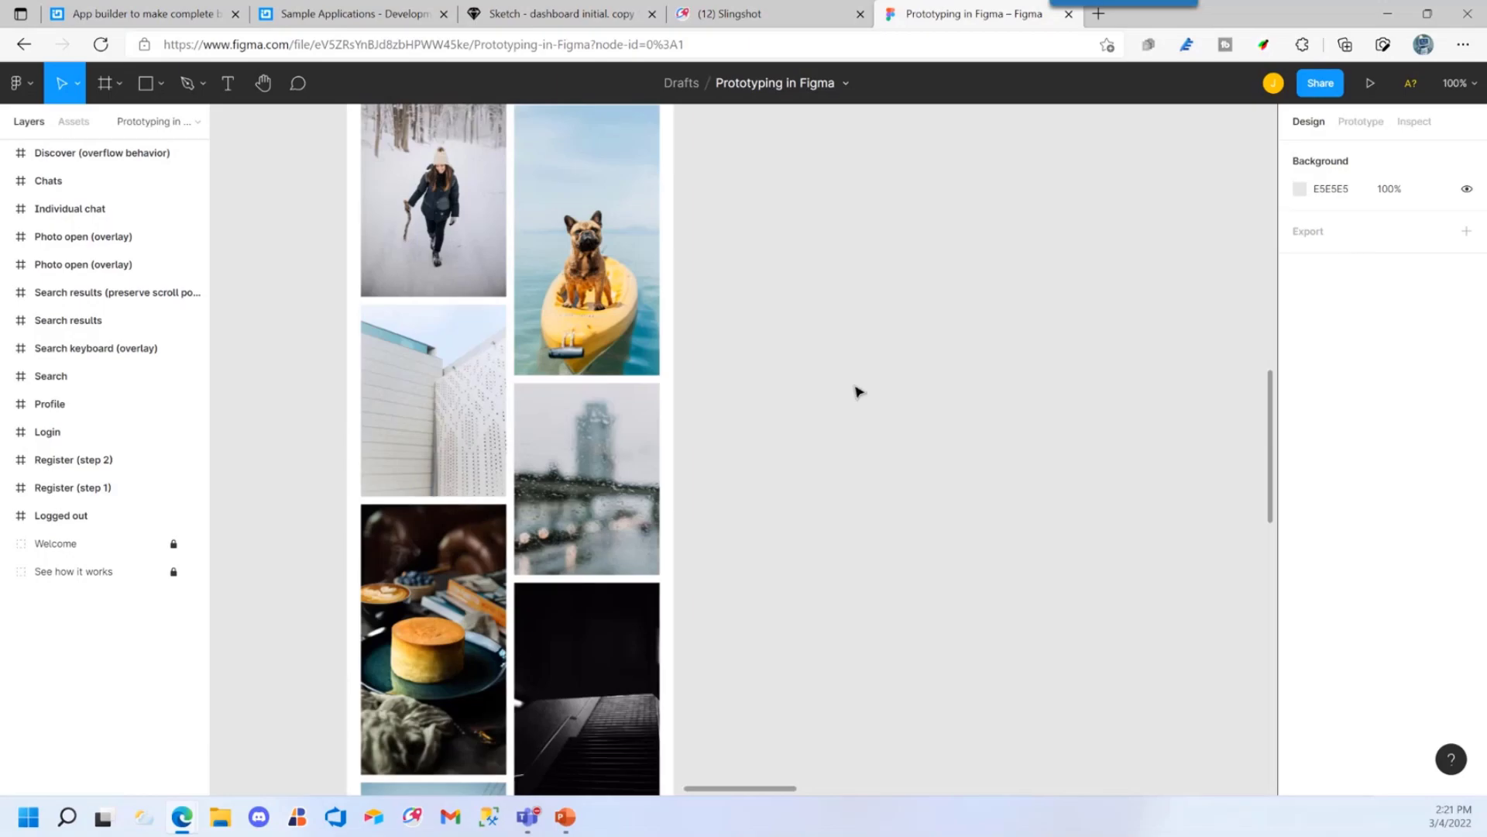
pyautogui.click(1456, 83)
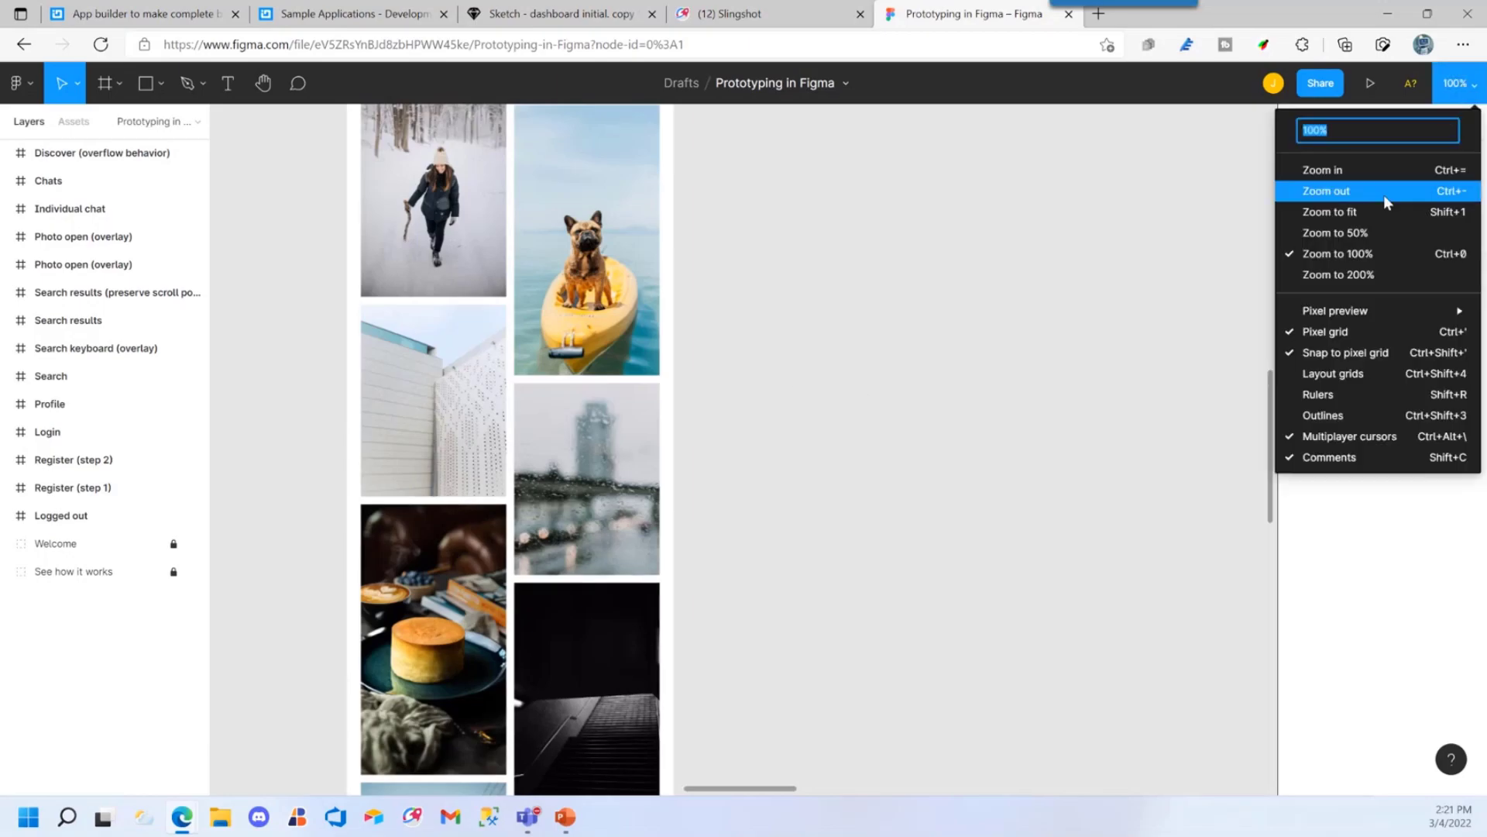
pyautogui.click(1355, 232)
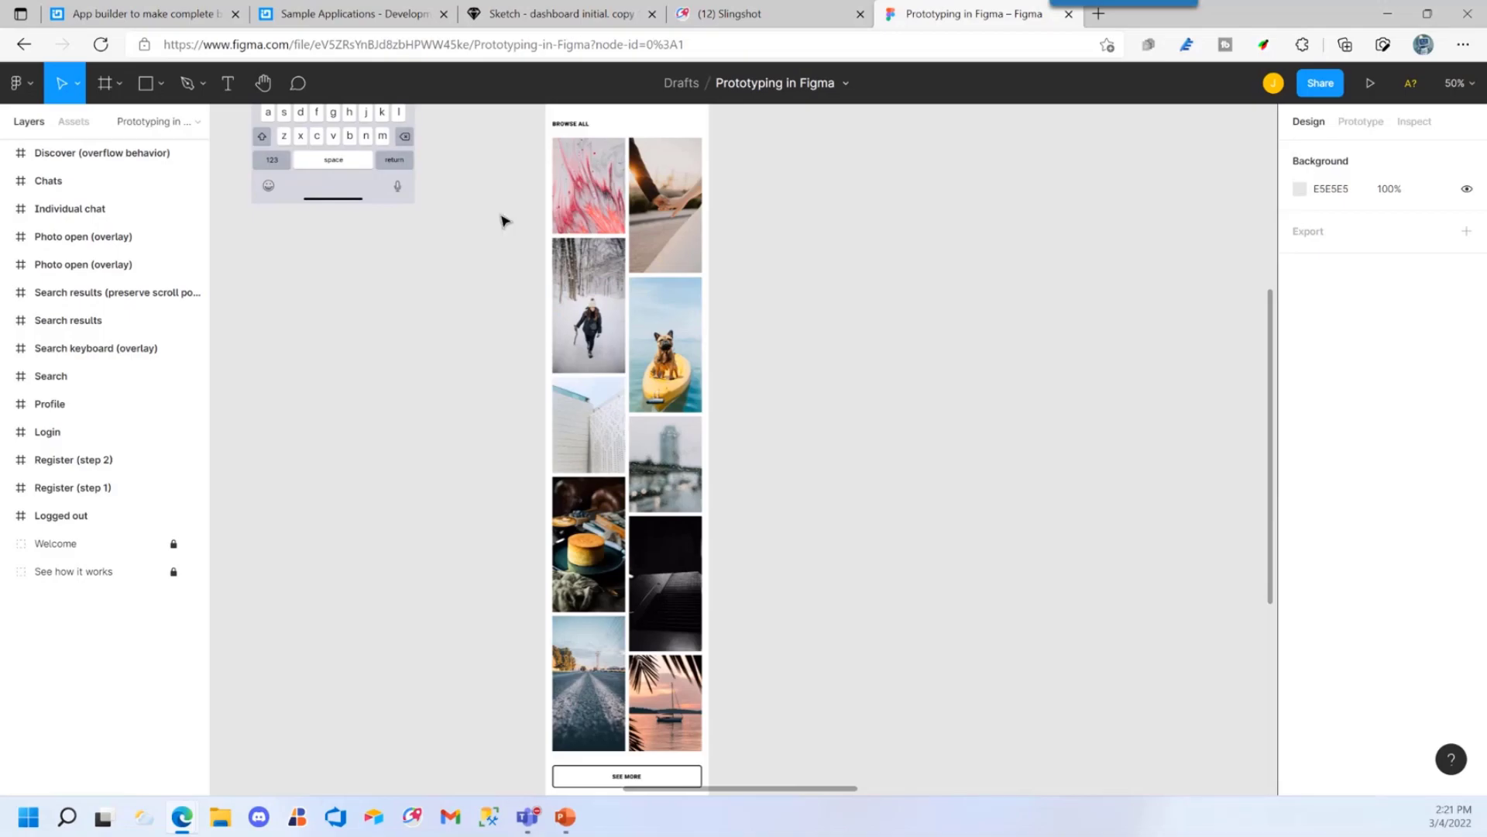
pyautogui.moveTo(499, 194); pyautogui.dragTo(715, 539)
pyautogui.moveTo(694, 324); pyautogui.dragTo(853, 315)
pyautogui.click(695, 277)
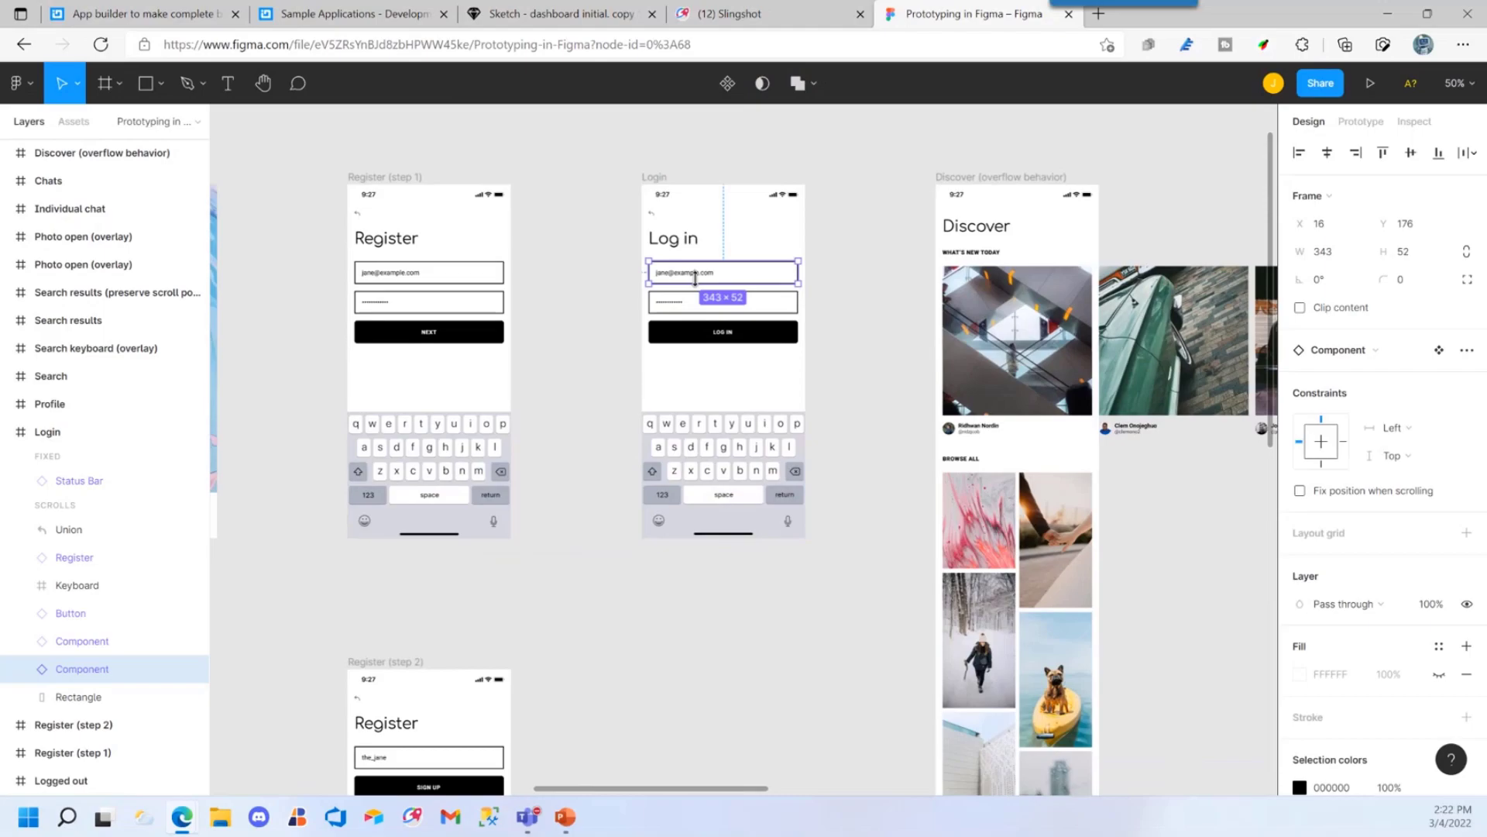
pyautogui.click(695, 302)
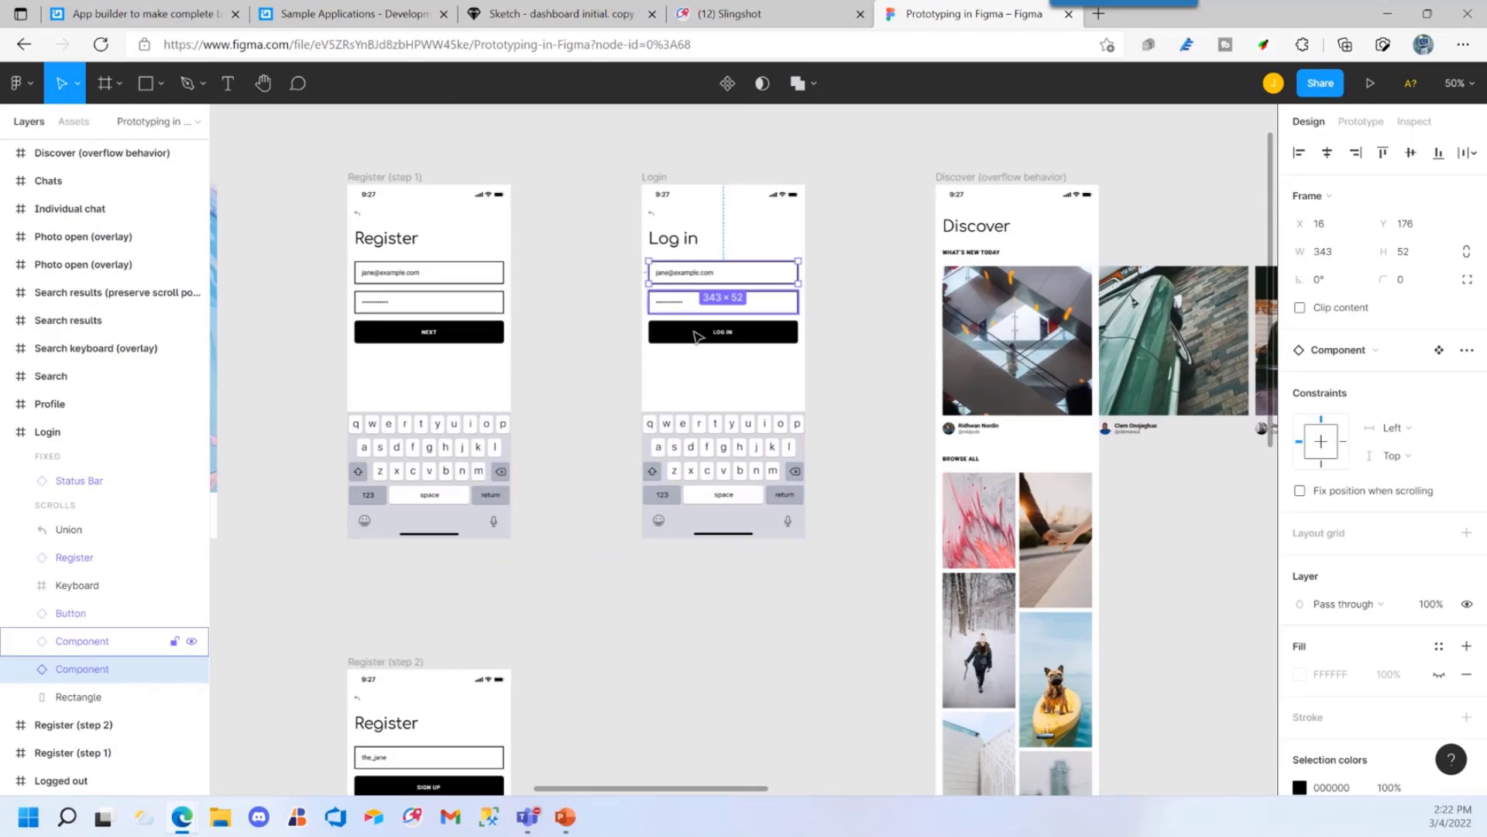
pyautogui.click(697, 332)
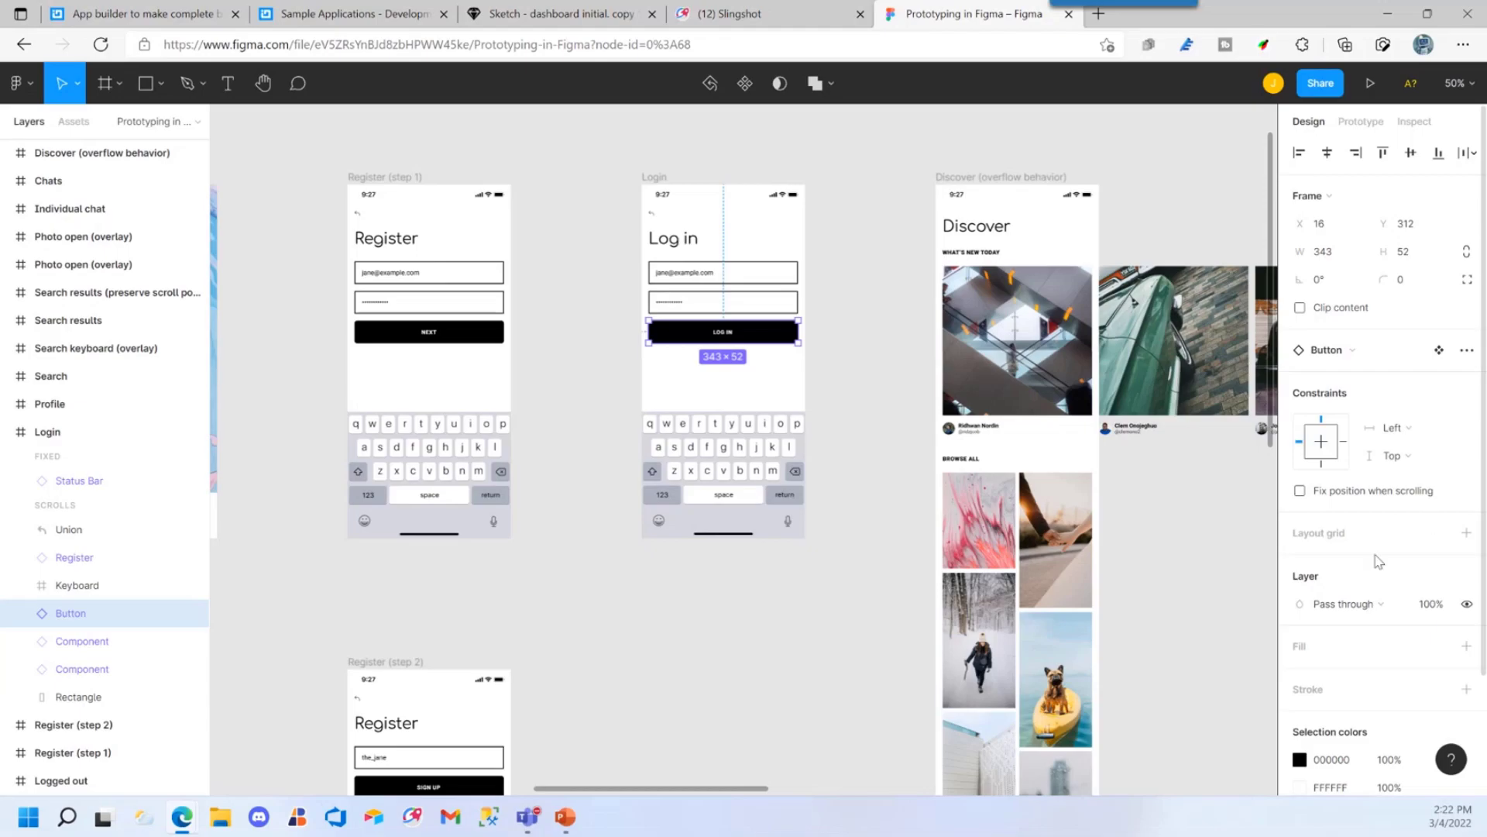
pyautogui.scroll(-2, 1379, 570)
pyautogui.scroll(2, 1371, 707)
# Show the LOG IN button's inspection details and select its generated CSS code
pyautogui.click(1414, 121)
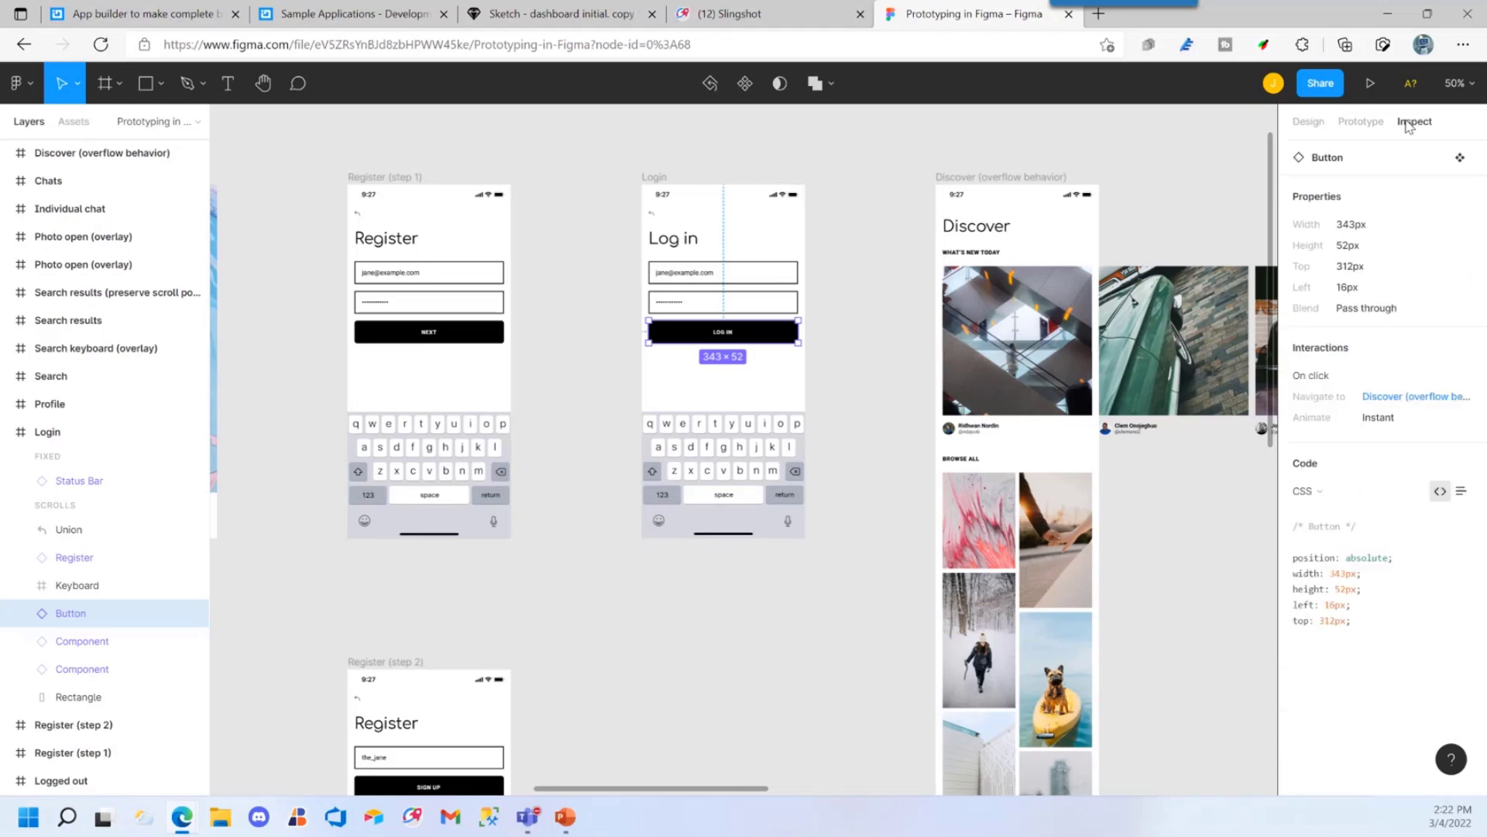
pyautogui.click(757, 422)
pyautogui.click(750, 337)
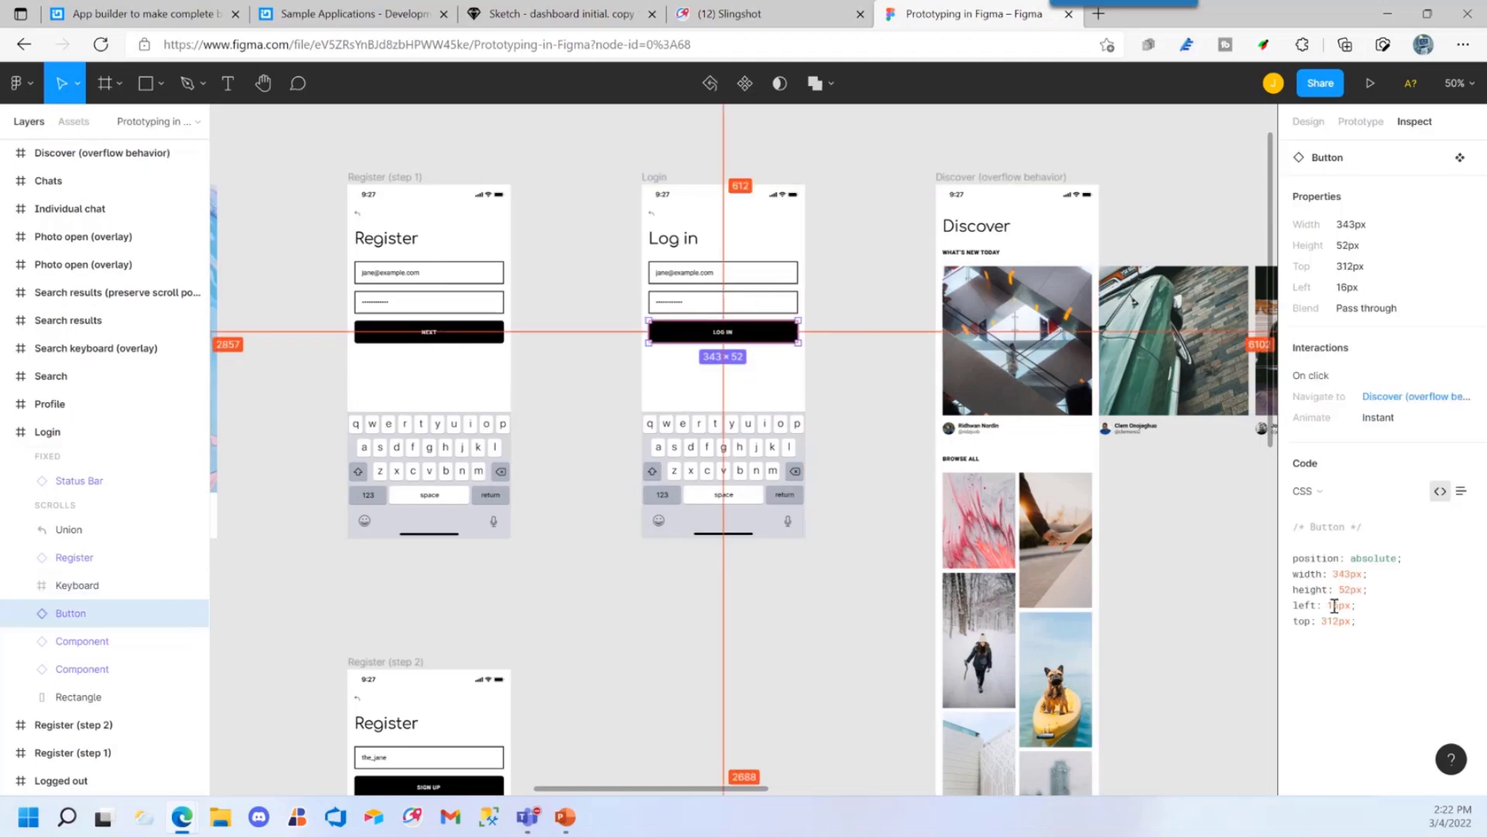
pyautogui.click(1355, 619)
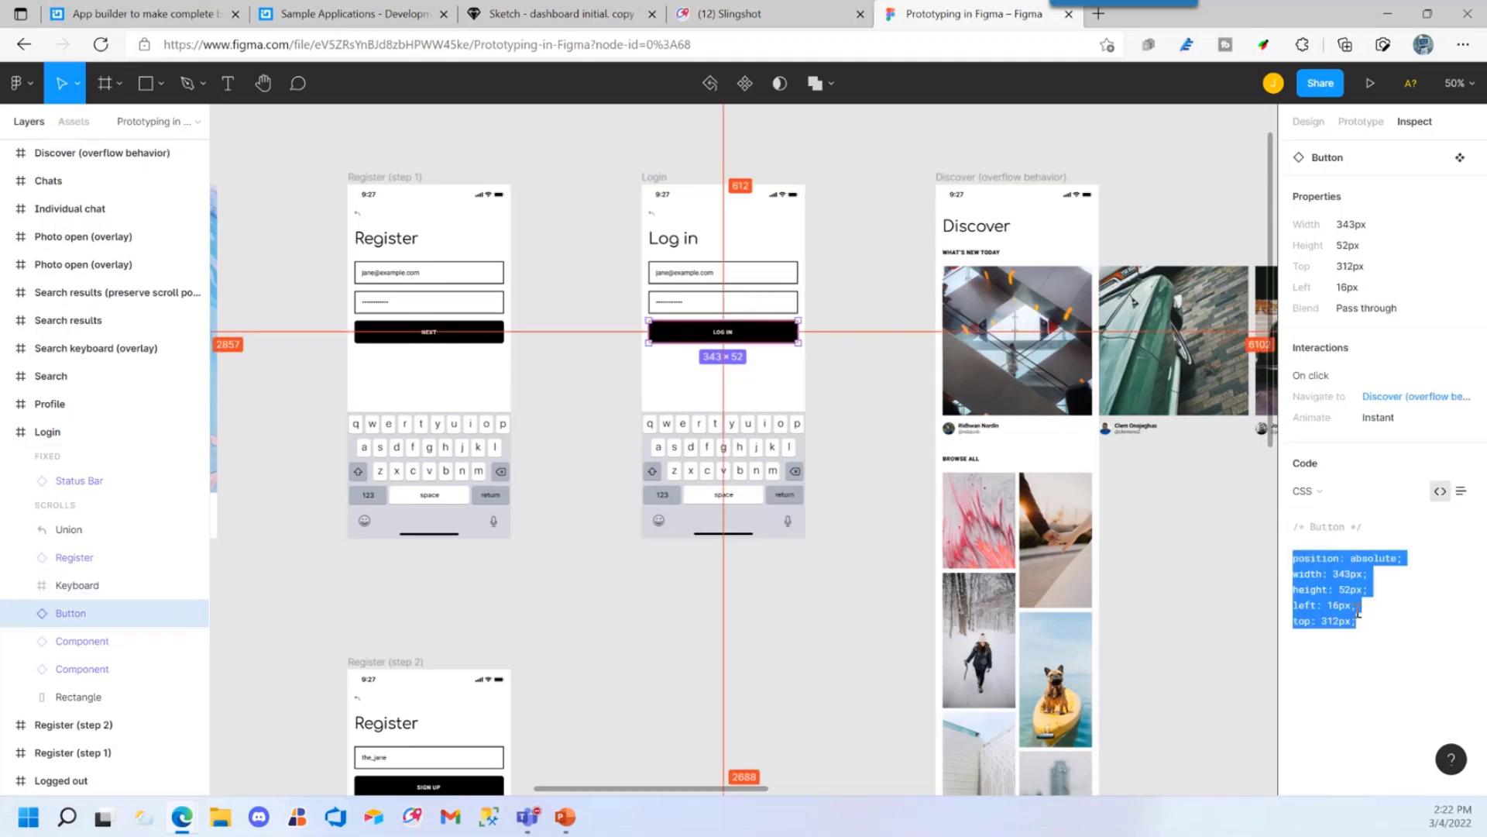
# Change the LOG IN button's code format to iOS and select the whole generated snippet
pyautogui.click(1315, 490)
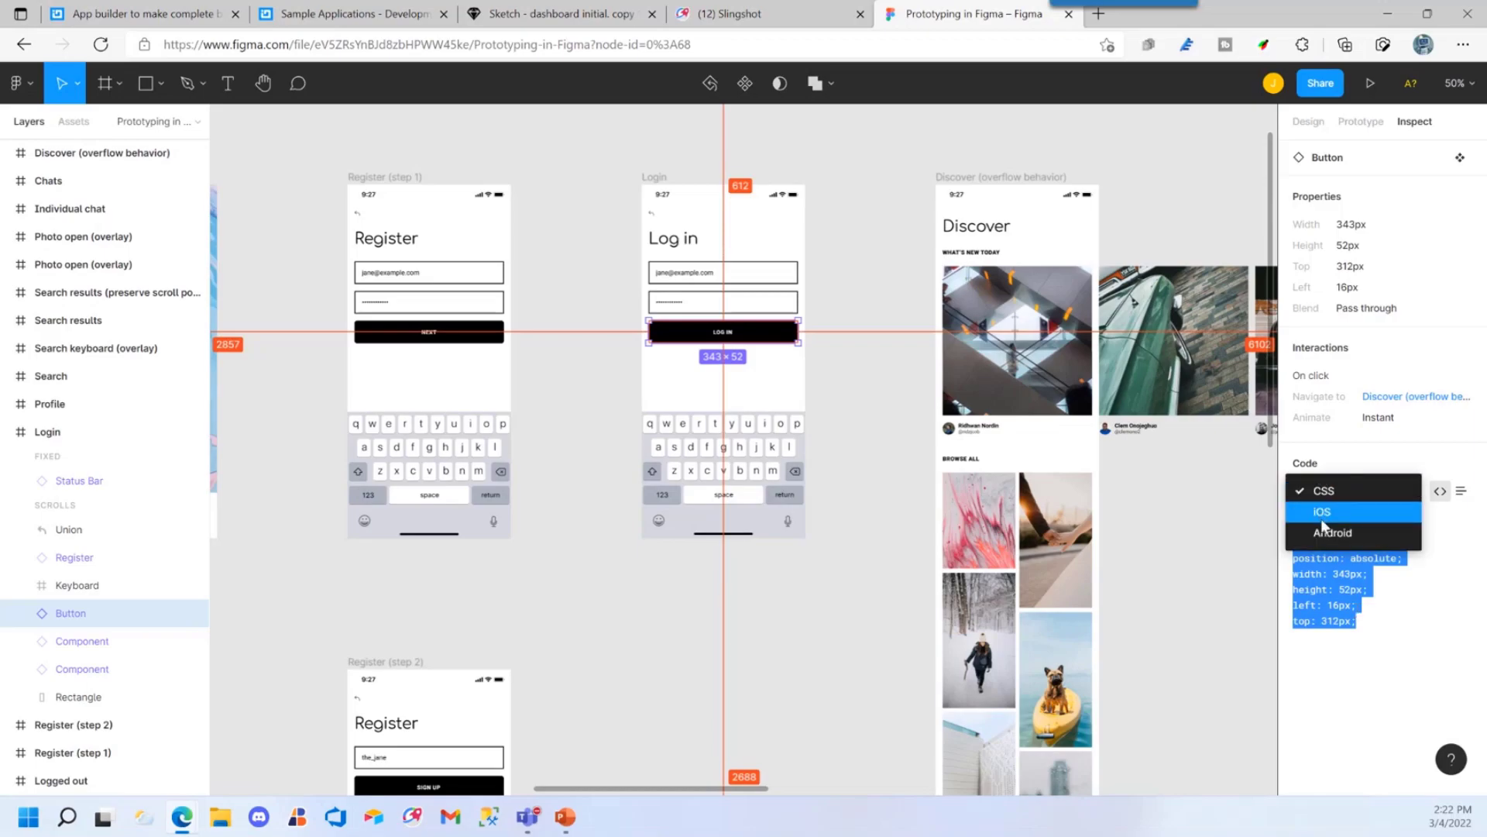
pyautogui.click(1322, 518)
pyautogui.scroll(-3, 1348, 672)
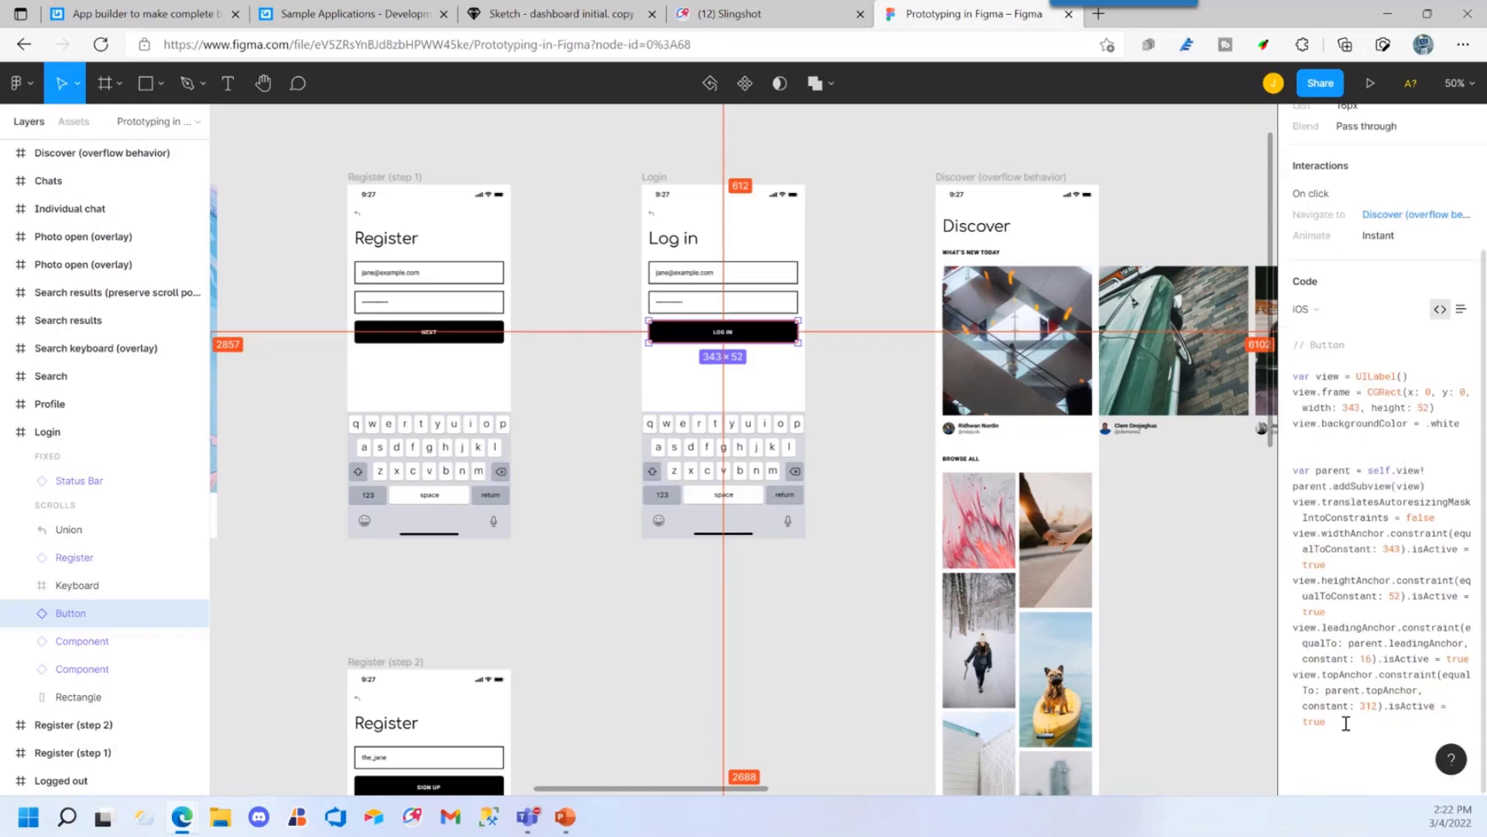
pyautogui.moveTo(1346, 723); pyautogui.dragTo(1330, 372)
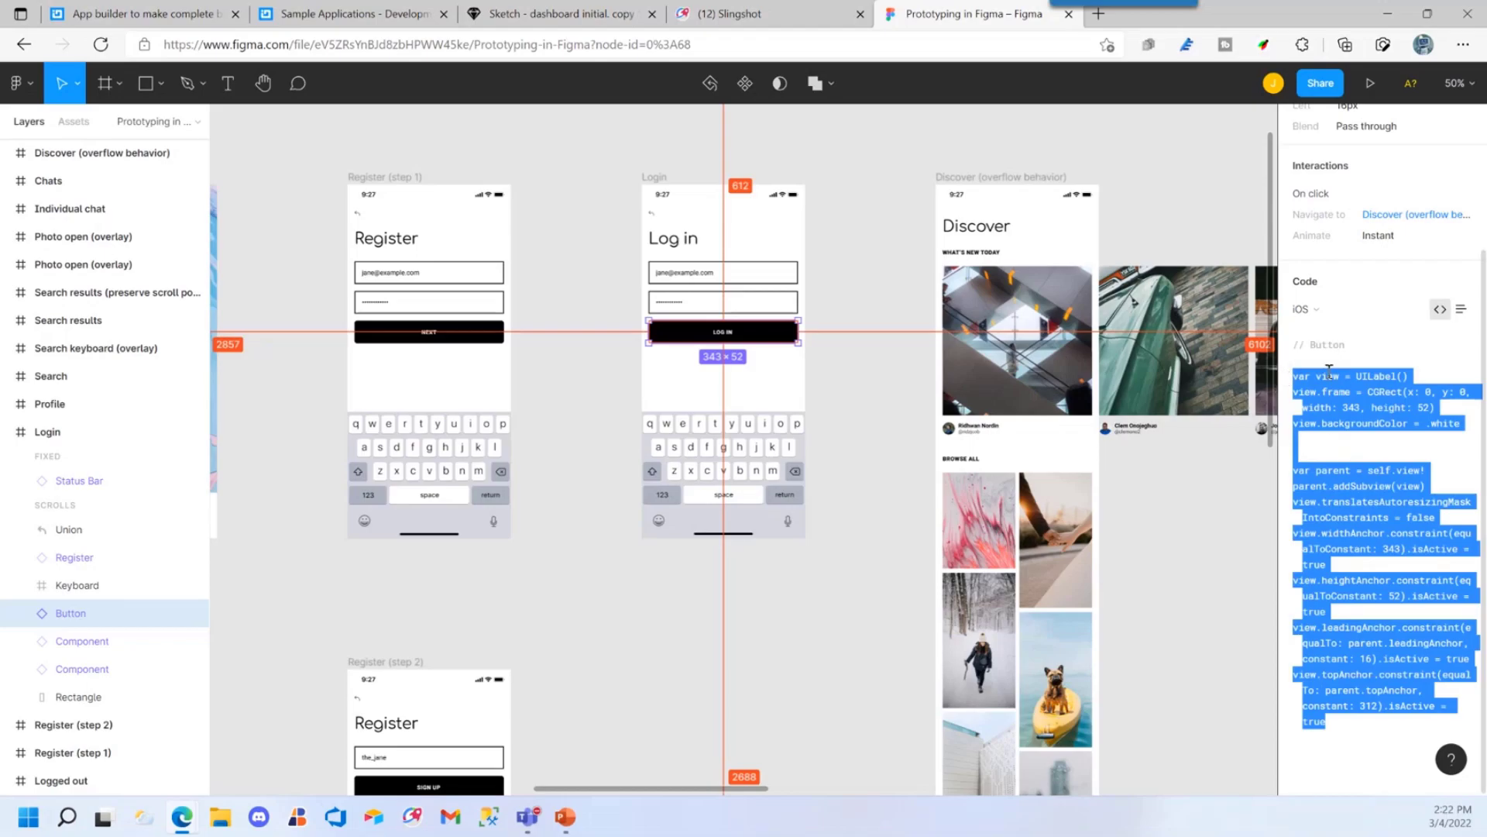
# Change the LOG IN button's code format to Android and look through the generated layout code
pyautogui.click(1310, 310)
pyautogui.click(1328, 329)
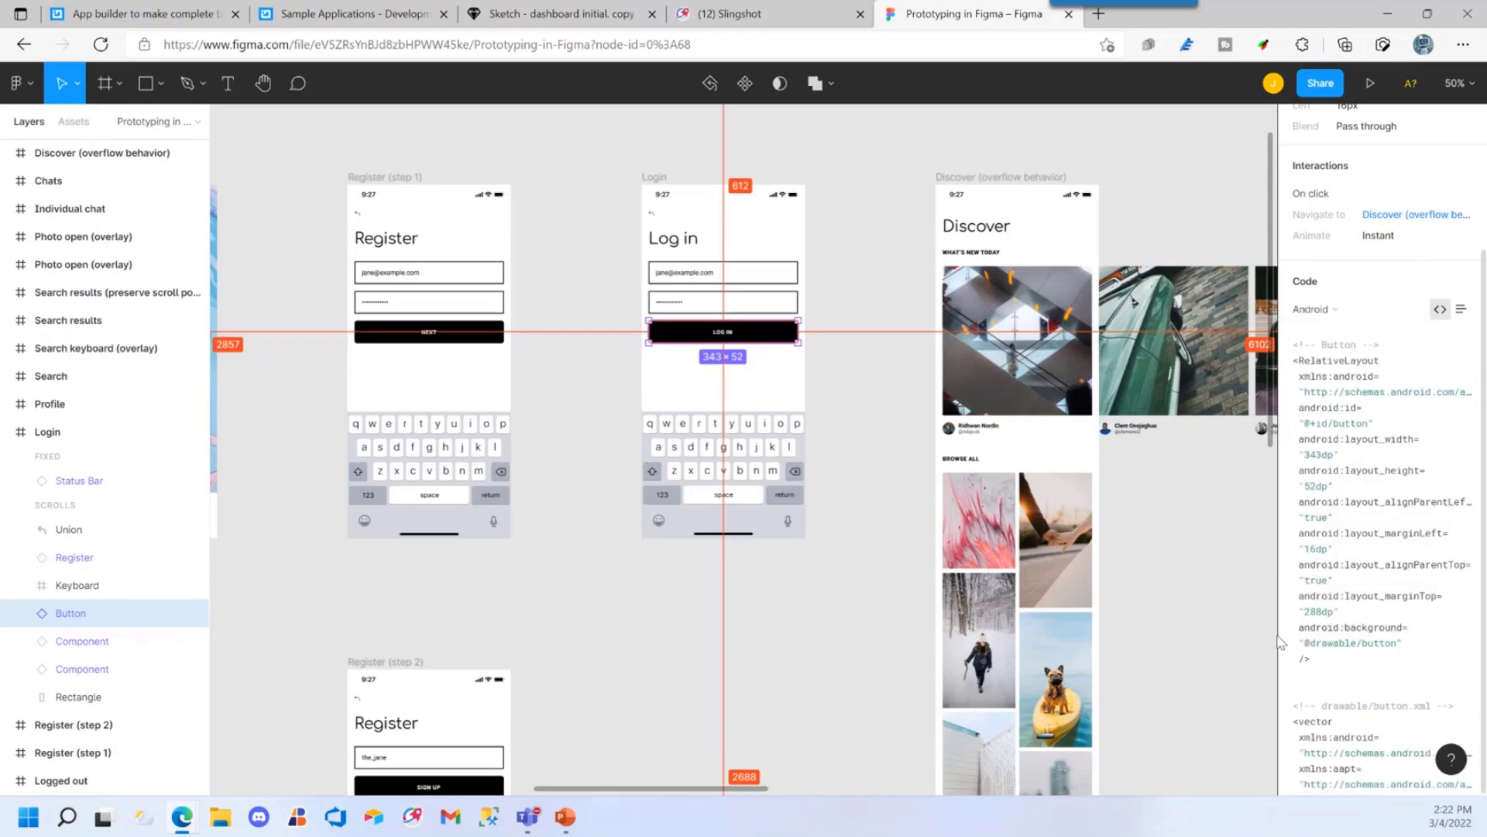
pyautogui.scroll(3, 1348, 681)
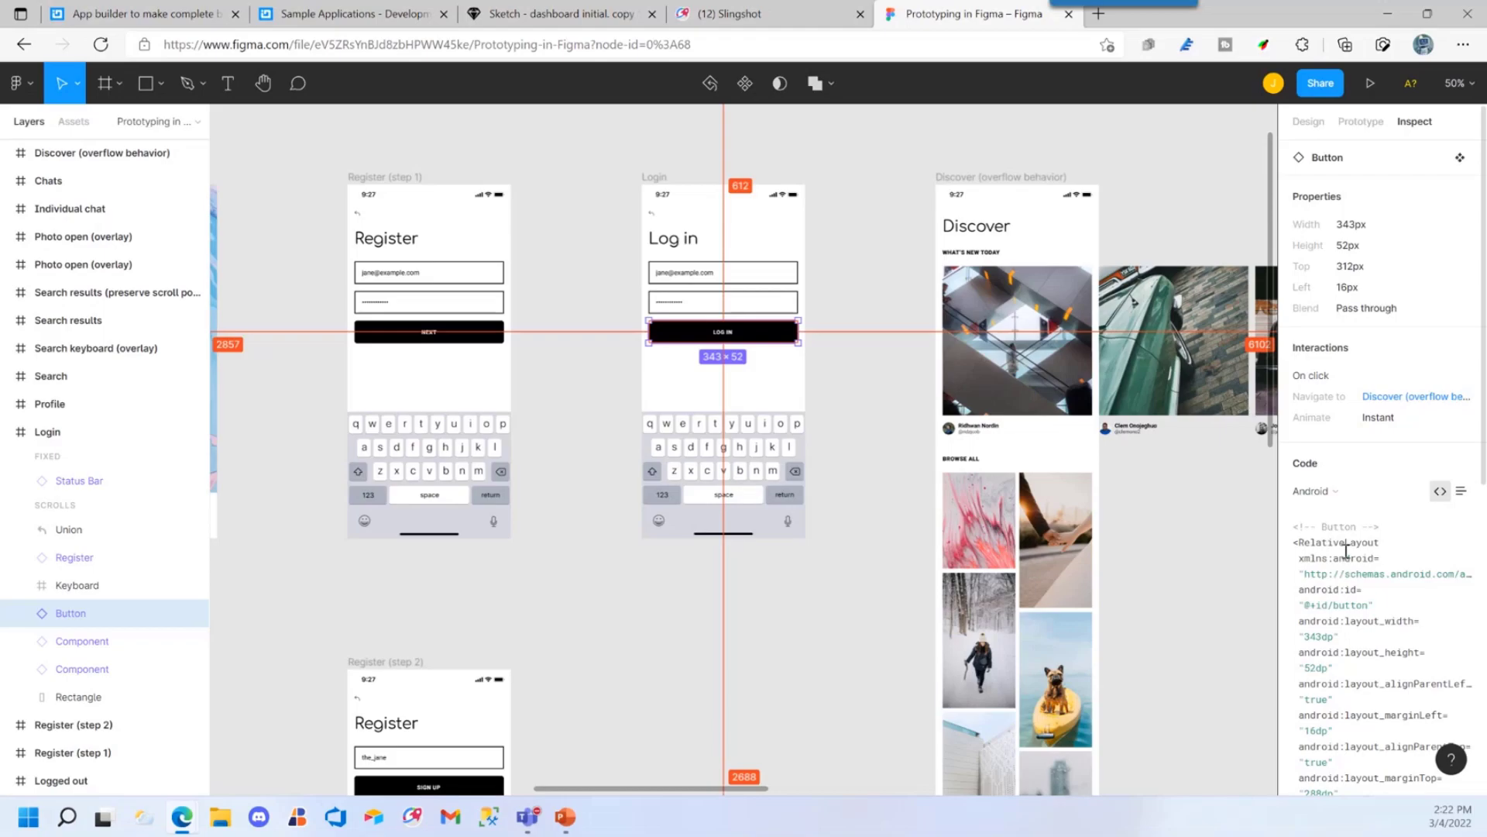
# Set the code format back to iOS, review the button's code, and inspect the whole Login frame
pyautogui.click(1314, 492)
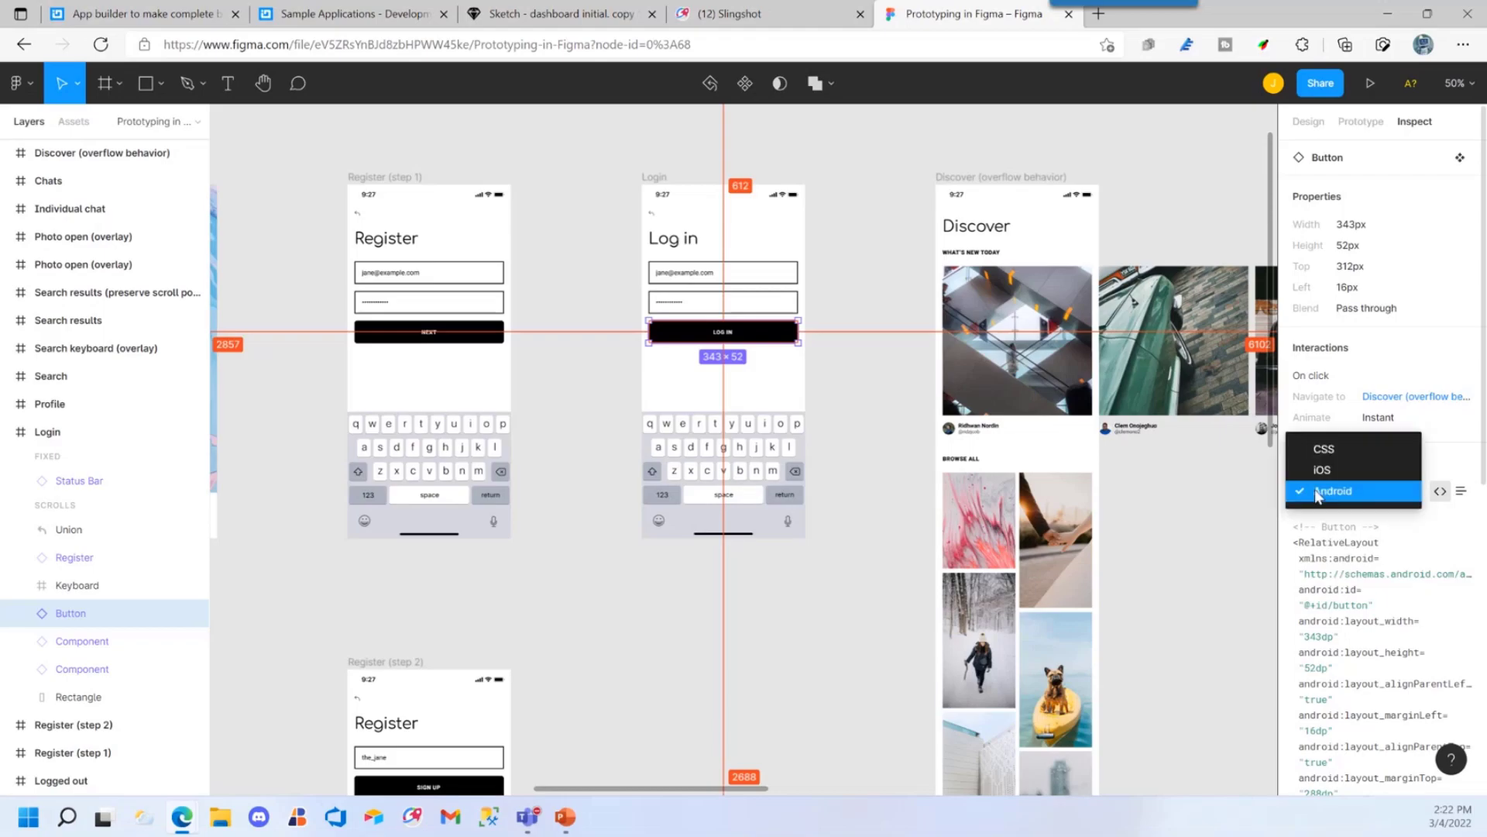
pyautogui.click(1324, 471)
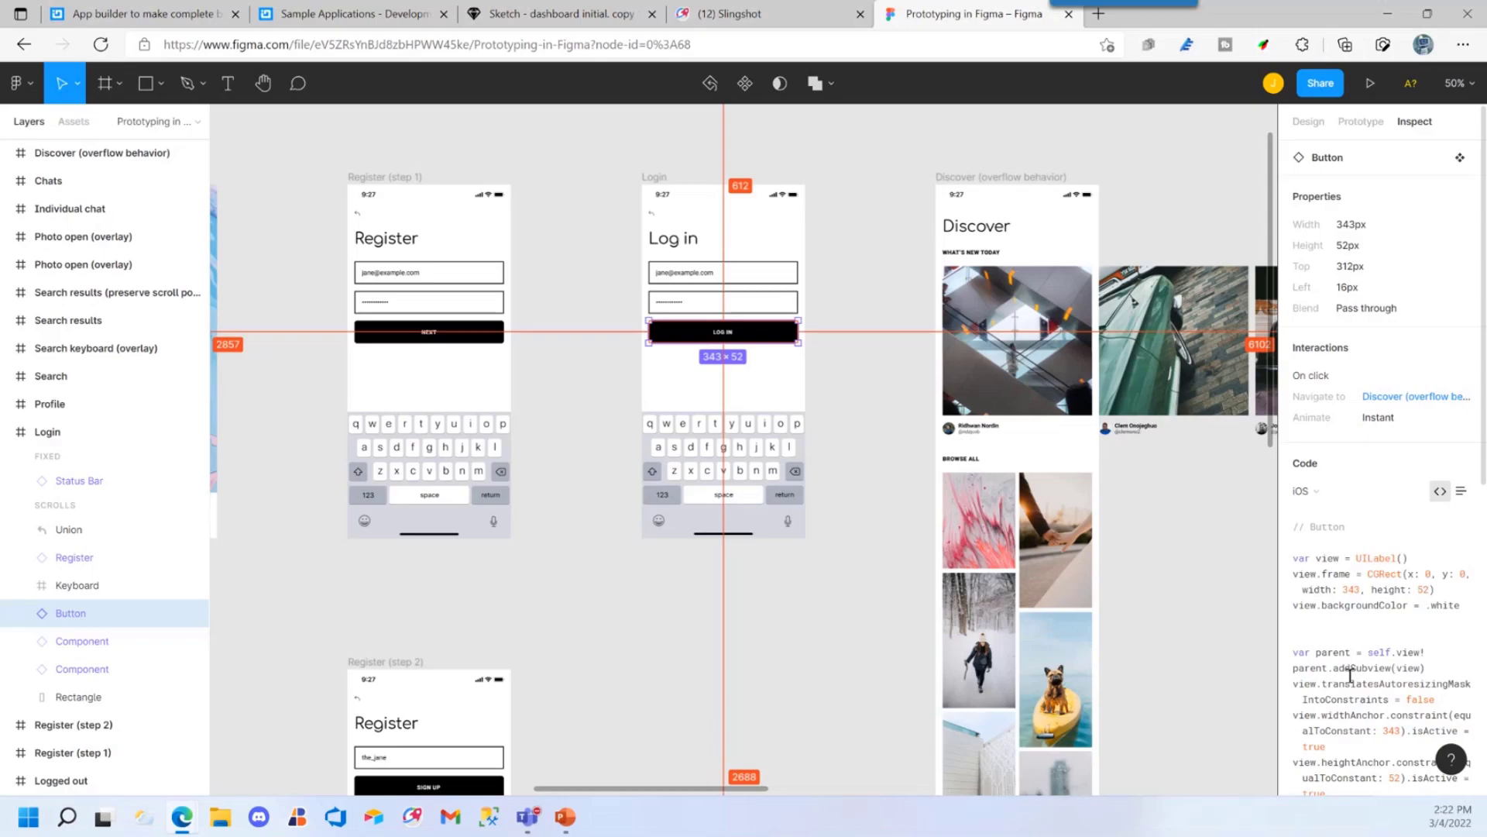
pyautogui.scroll(-2, 1349, 672)
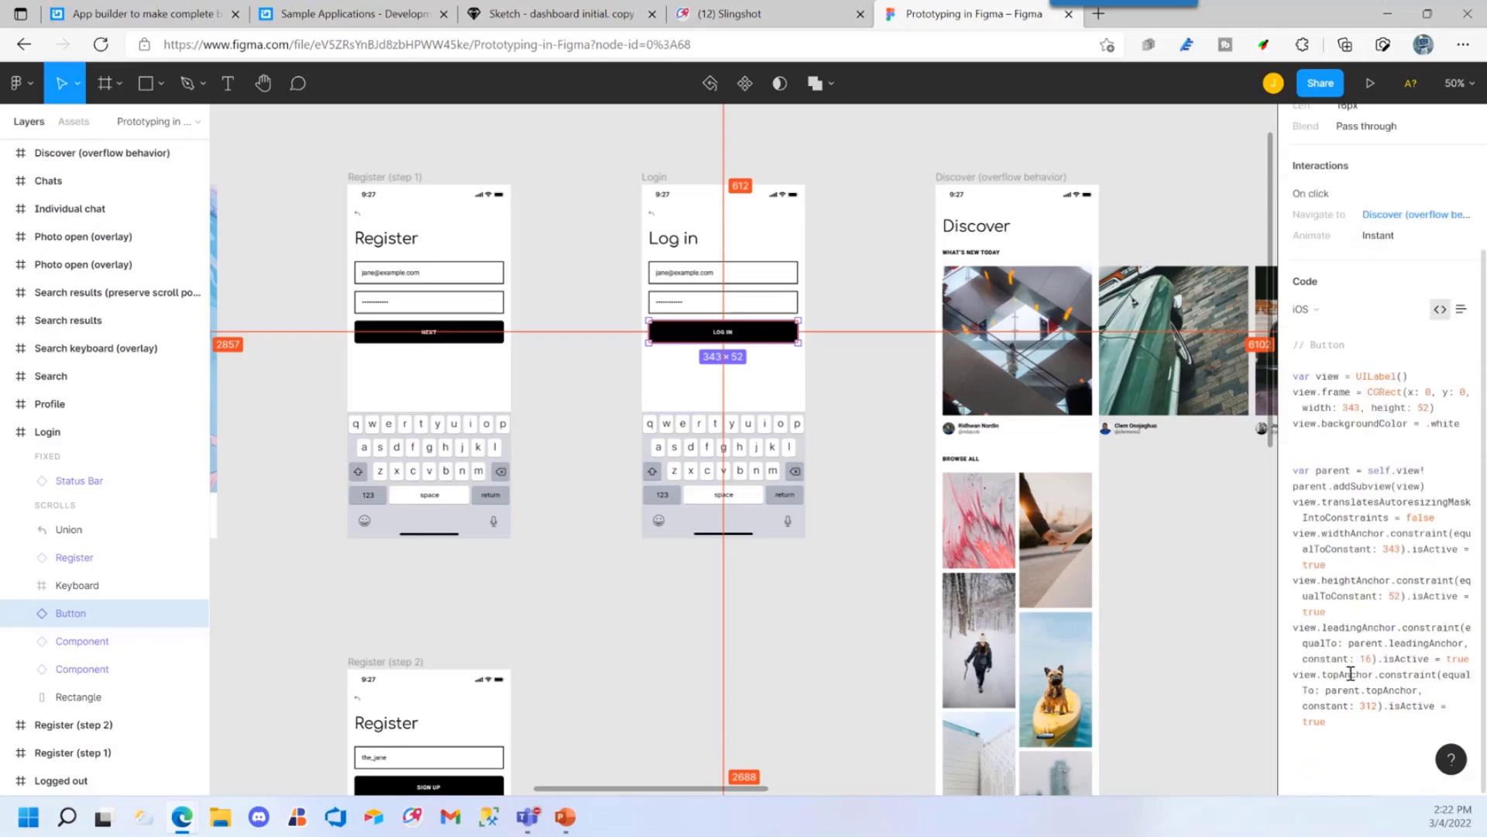
pyautogui.click(797, 399)
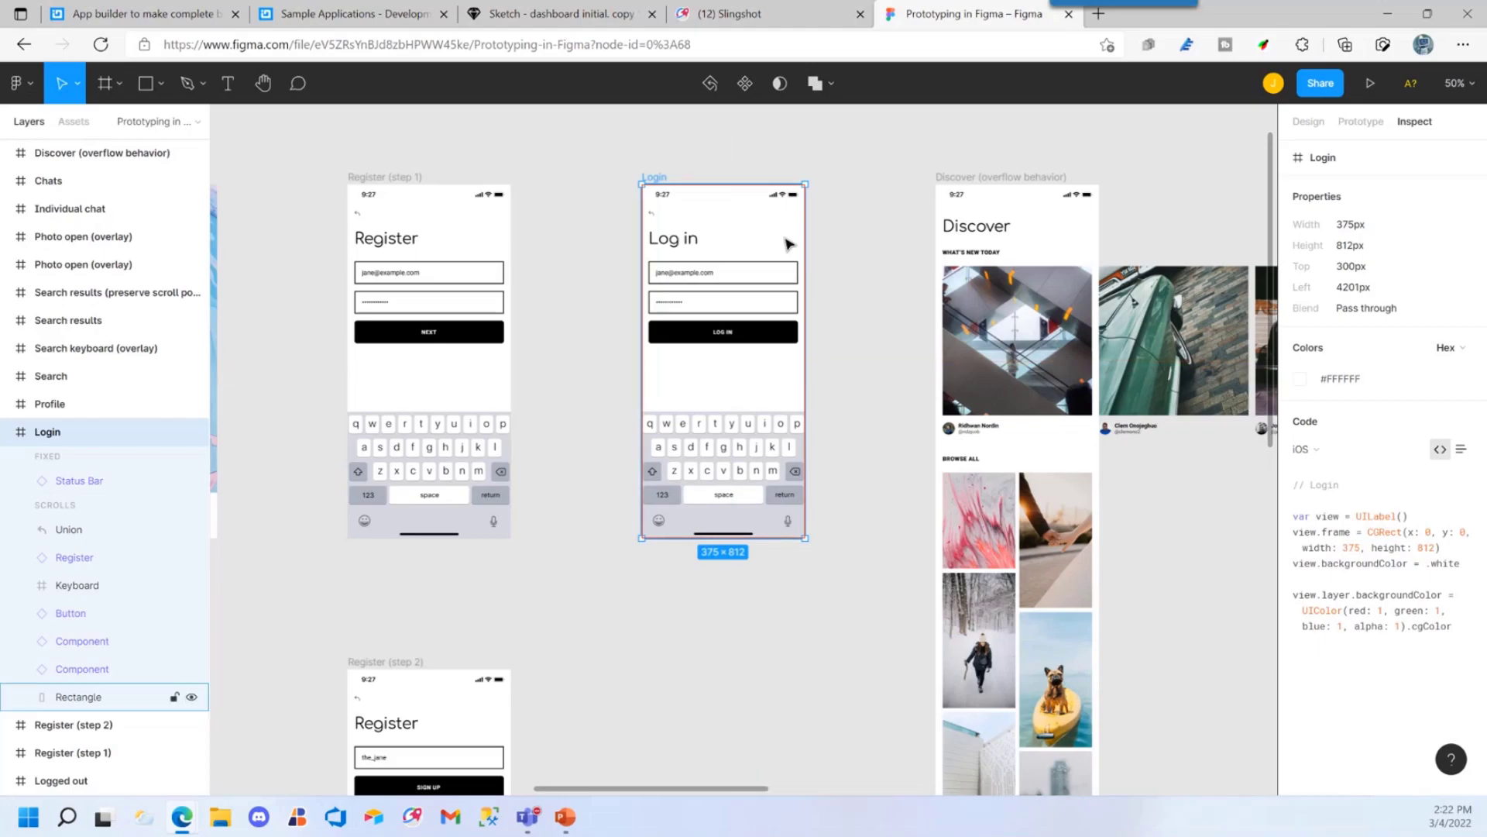
# Inspect the first image frame on the Discover screen, select its whole iOS snippet, and switch its code format to CSS
pyautogui.click(982, 333)
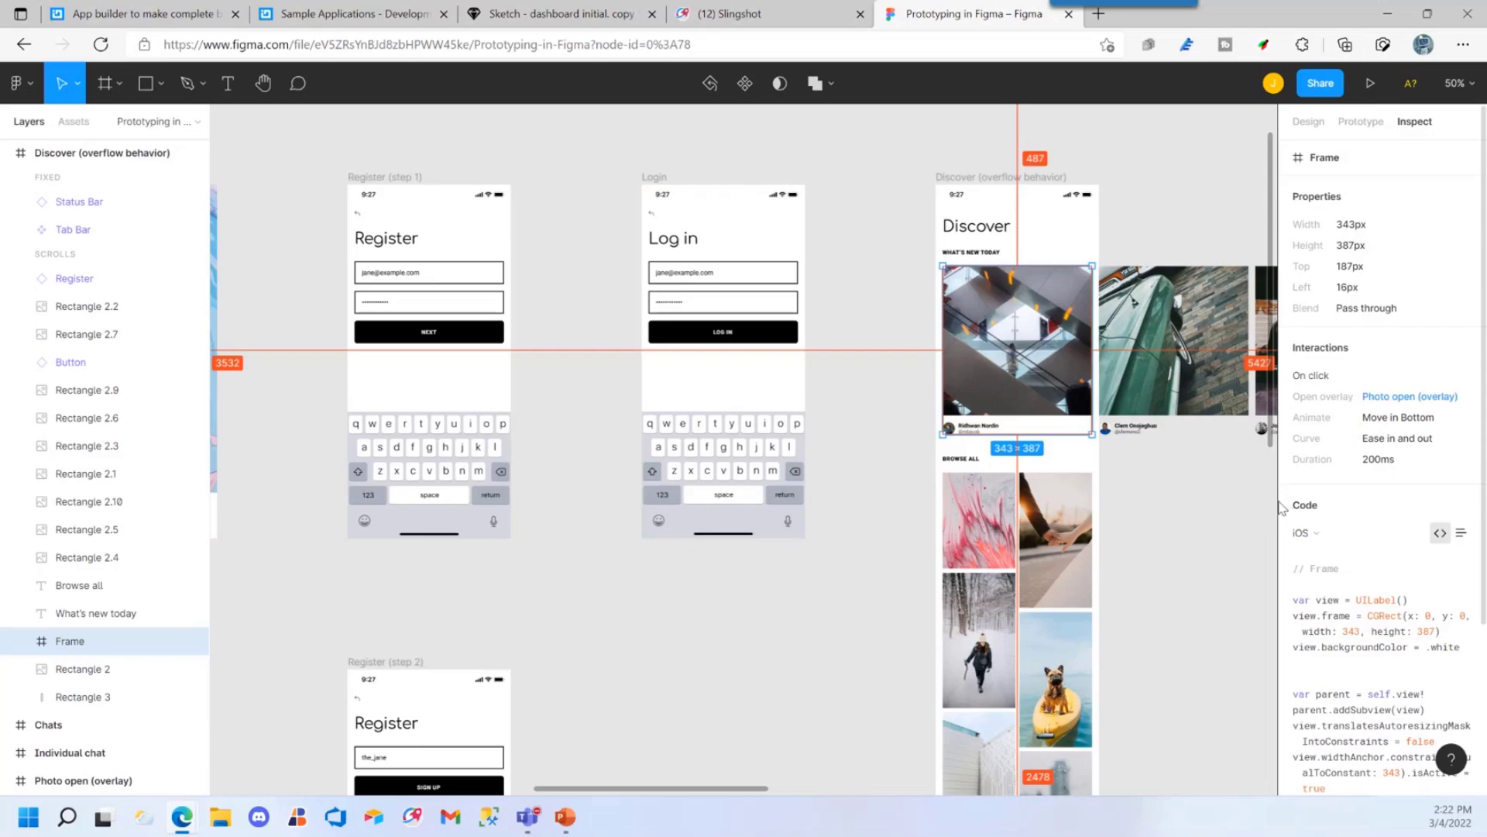
pyautogui.scroll(-3, 1340, 581)
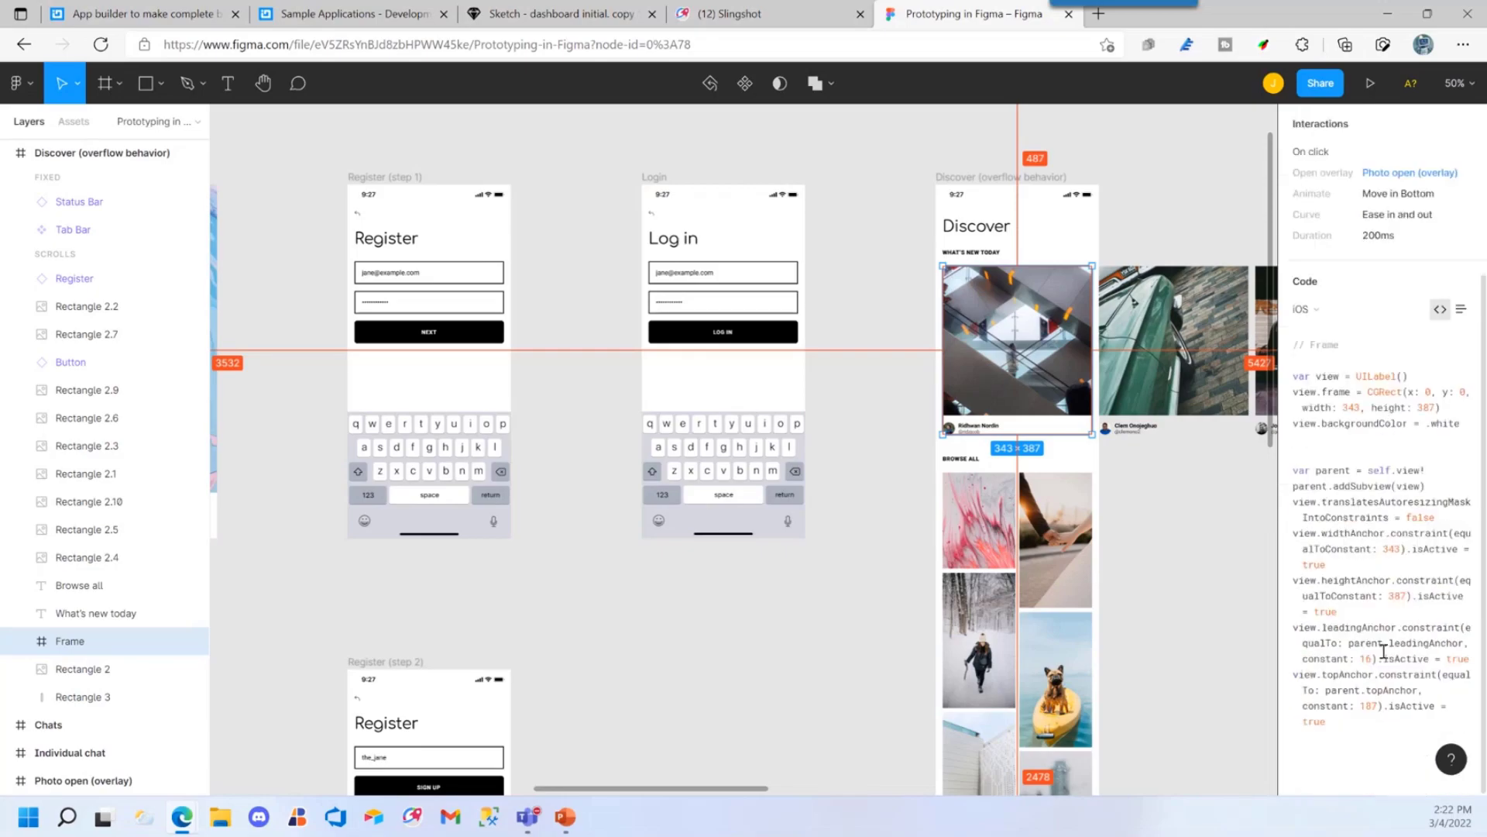
pyautogui.moveTo(1367, 731); pyautogui.dragTo(1290, 364)
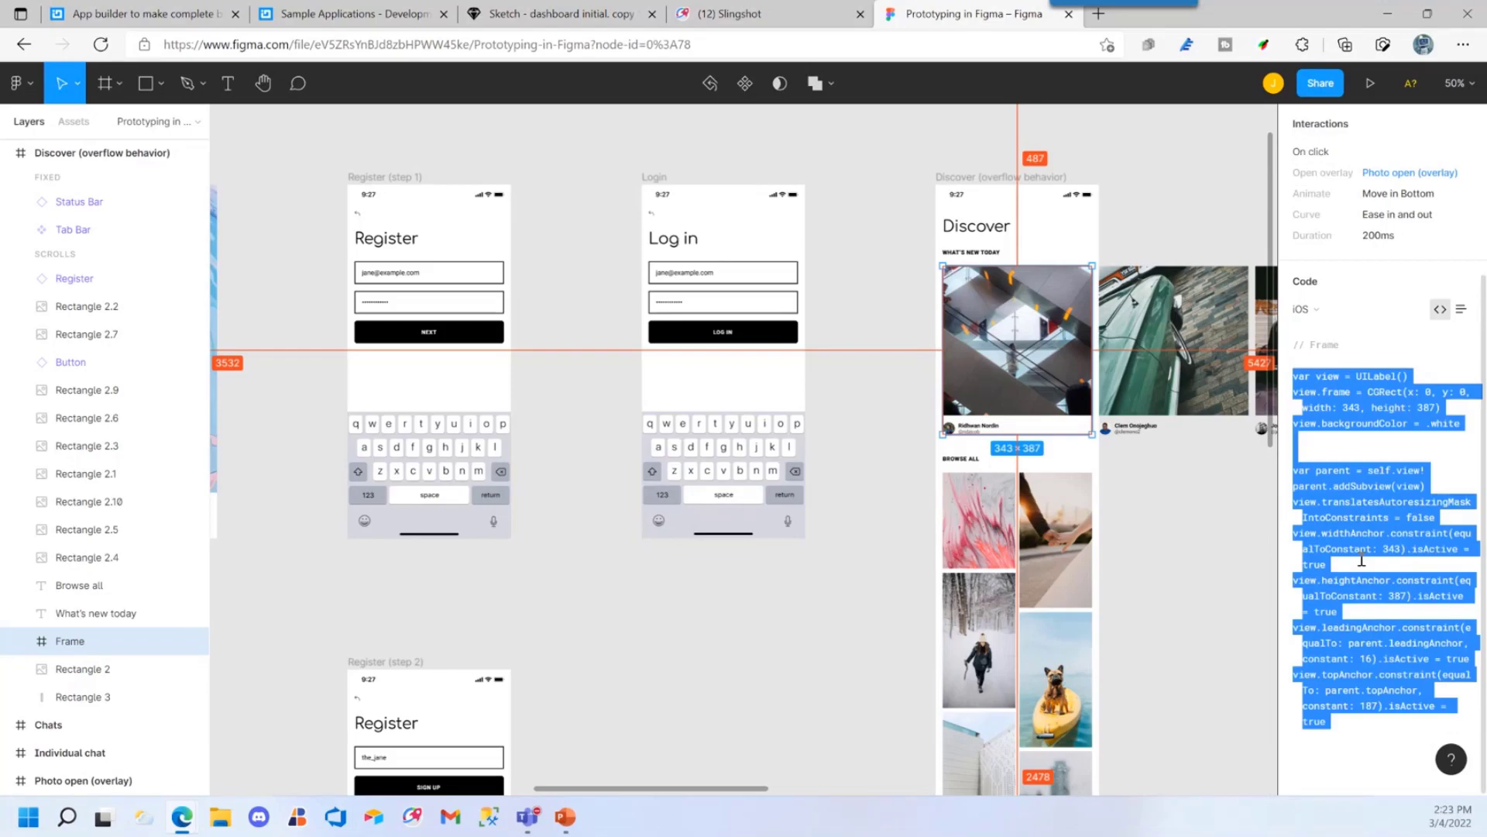
pyautogui.click(1305, 309)
pyautogui.click(1325, 292)
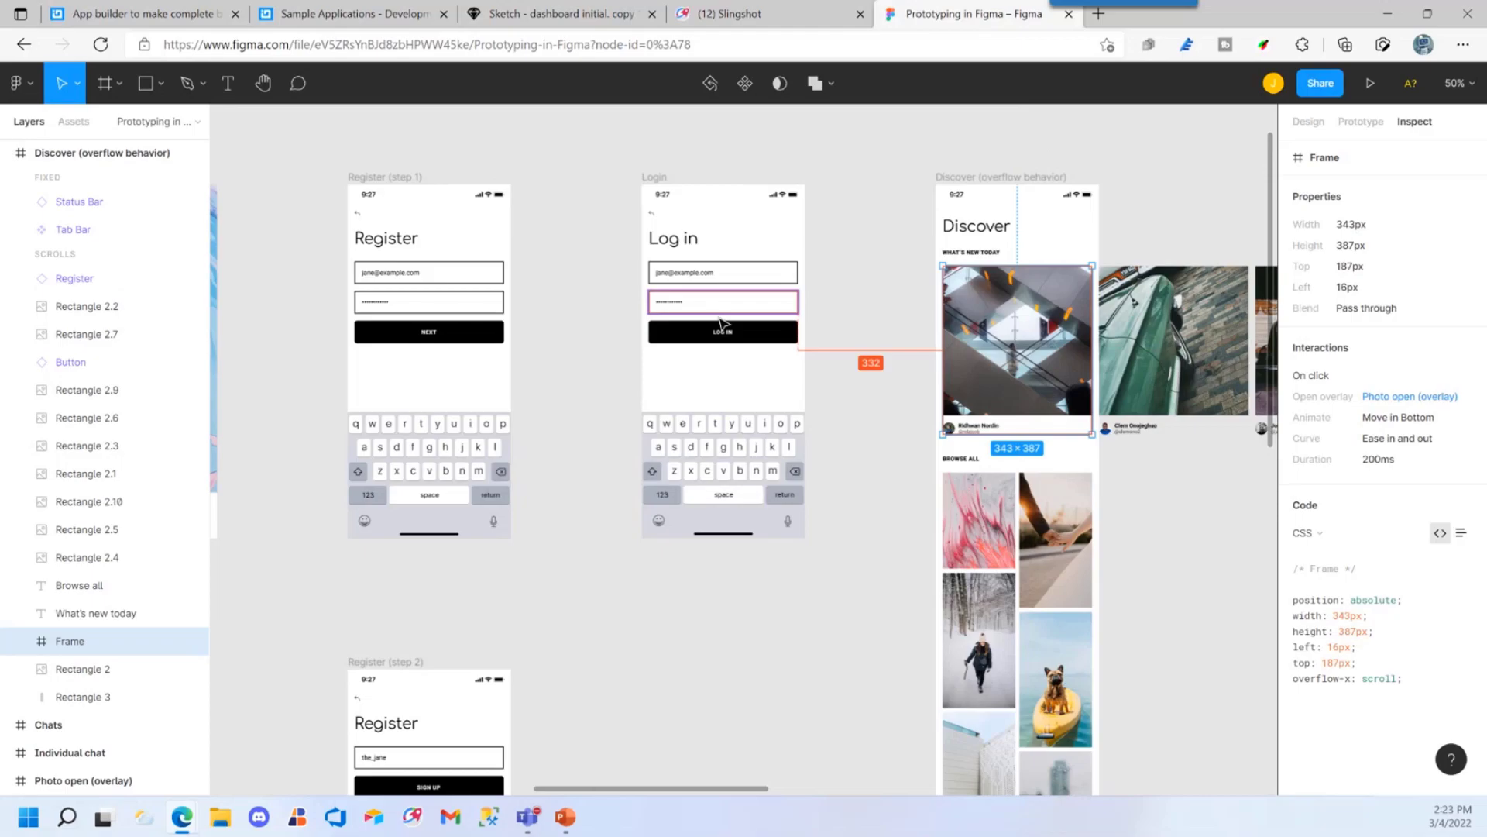
# Inspect the NEXT button on Register (step 1), expand its layer, and show the properties of its text layer
pyautogui.click(403, 436)
pyautogui.click(62, 588)
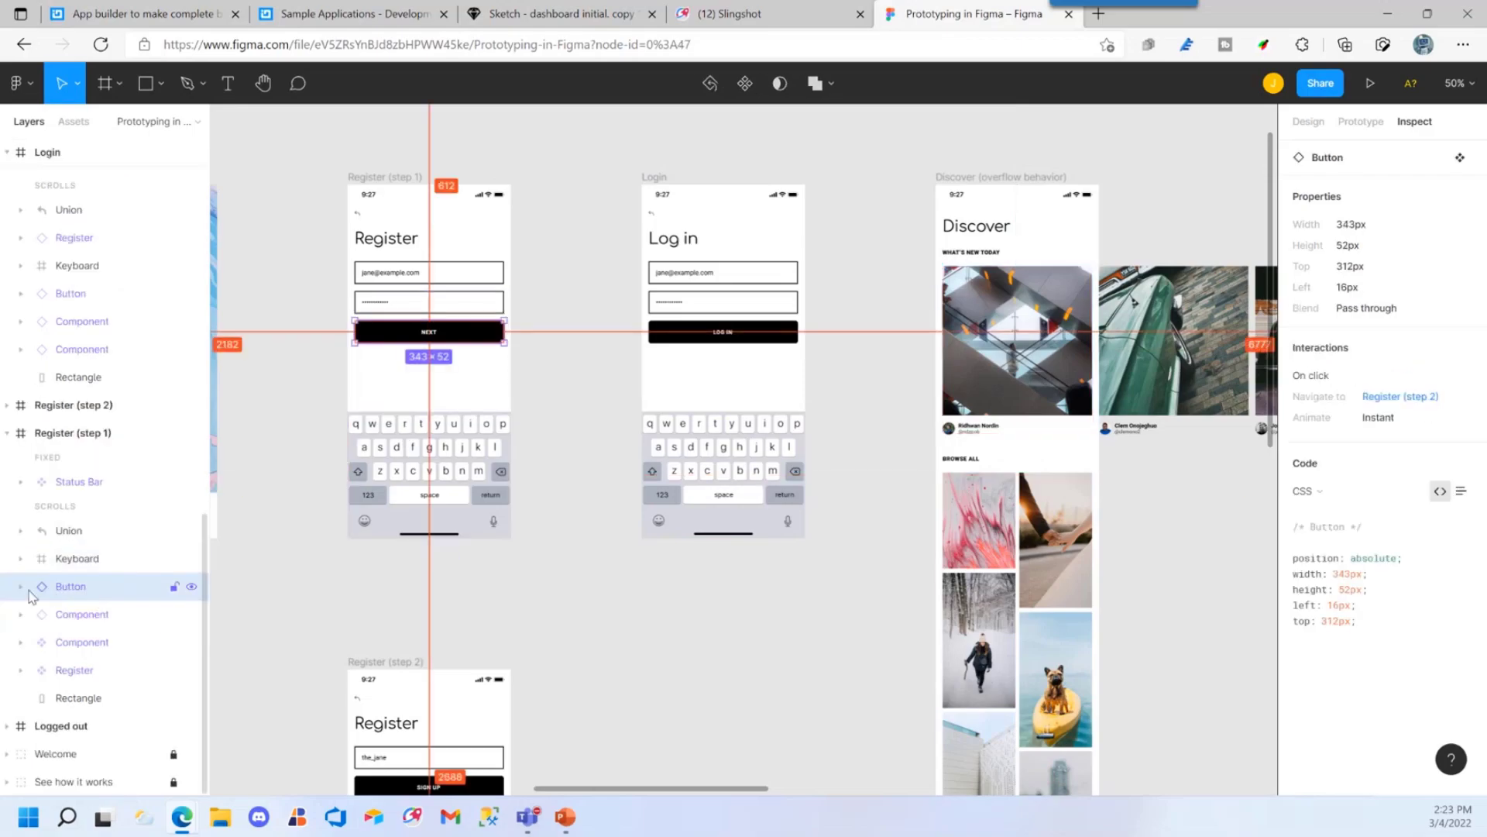
pyautogui.click(21, 586)
pyautogui.click(81, 614)
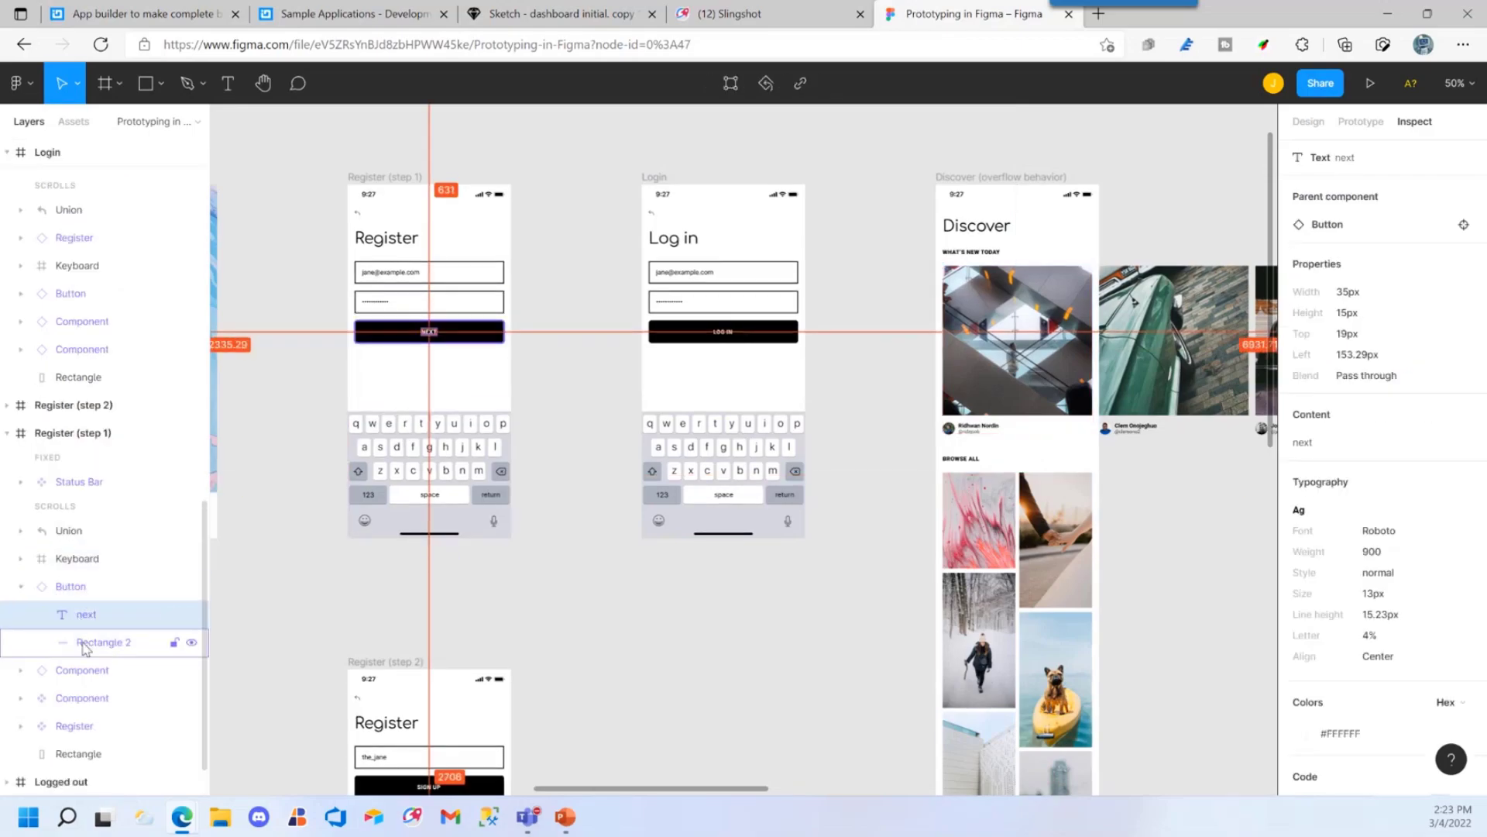
# Move the NEXT button's layer out of the Register (step 1) frame to the end of the Login frame's layers
pyautogui.click(70, 586)
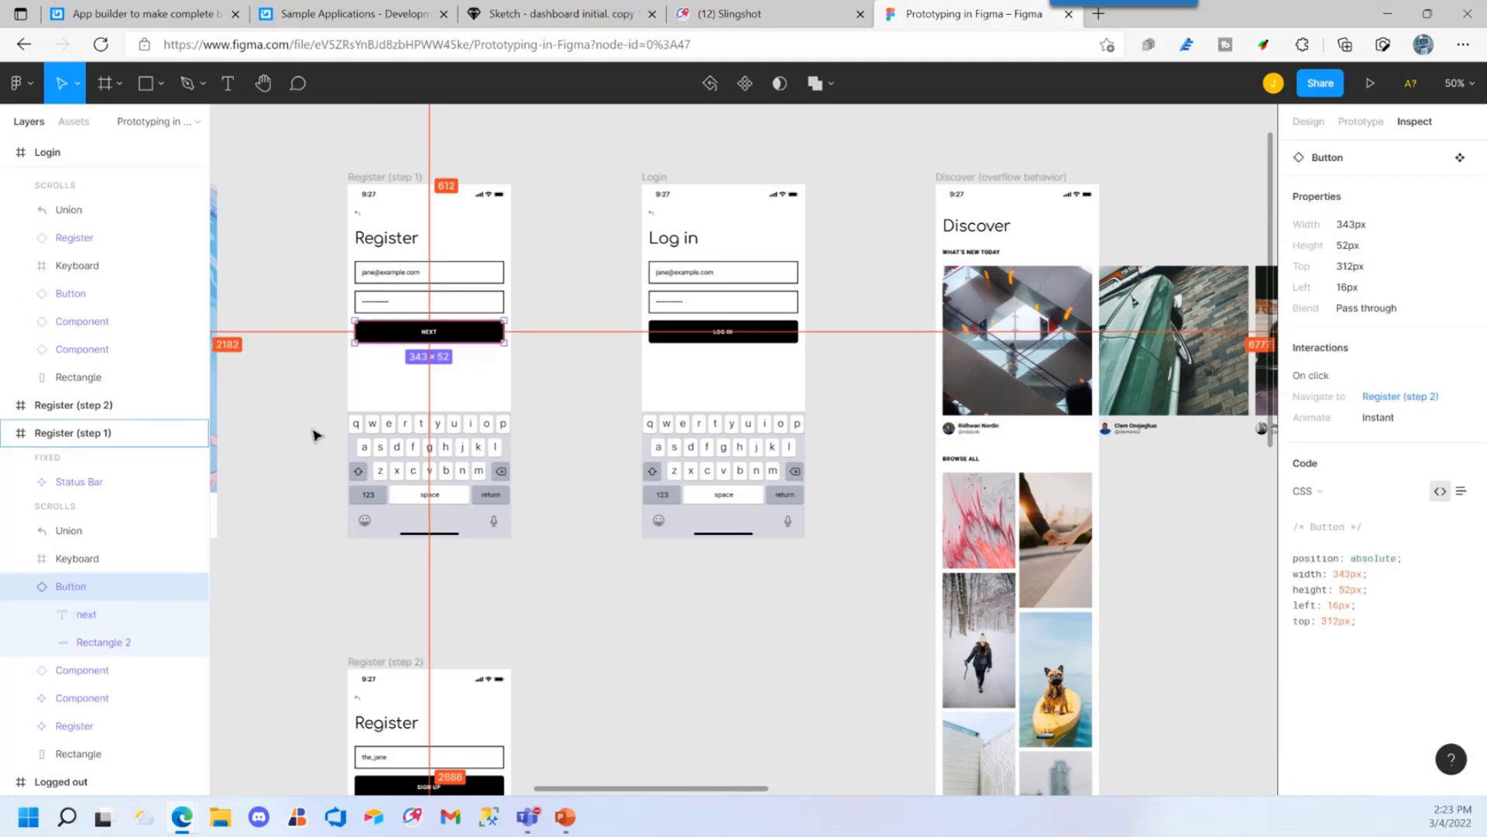
pyautogui.moveTo(314, 435); pyautogui.dragTo(373, 403)
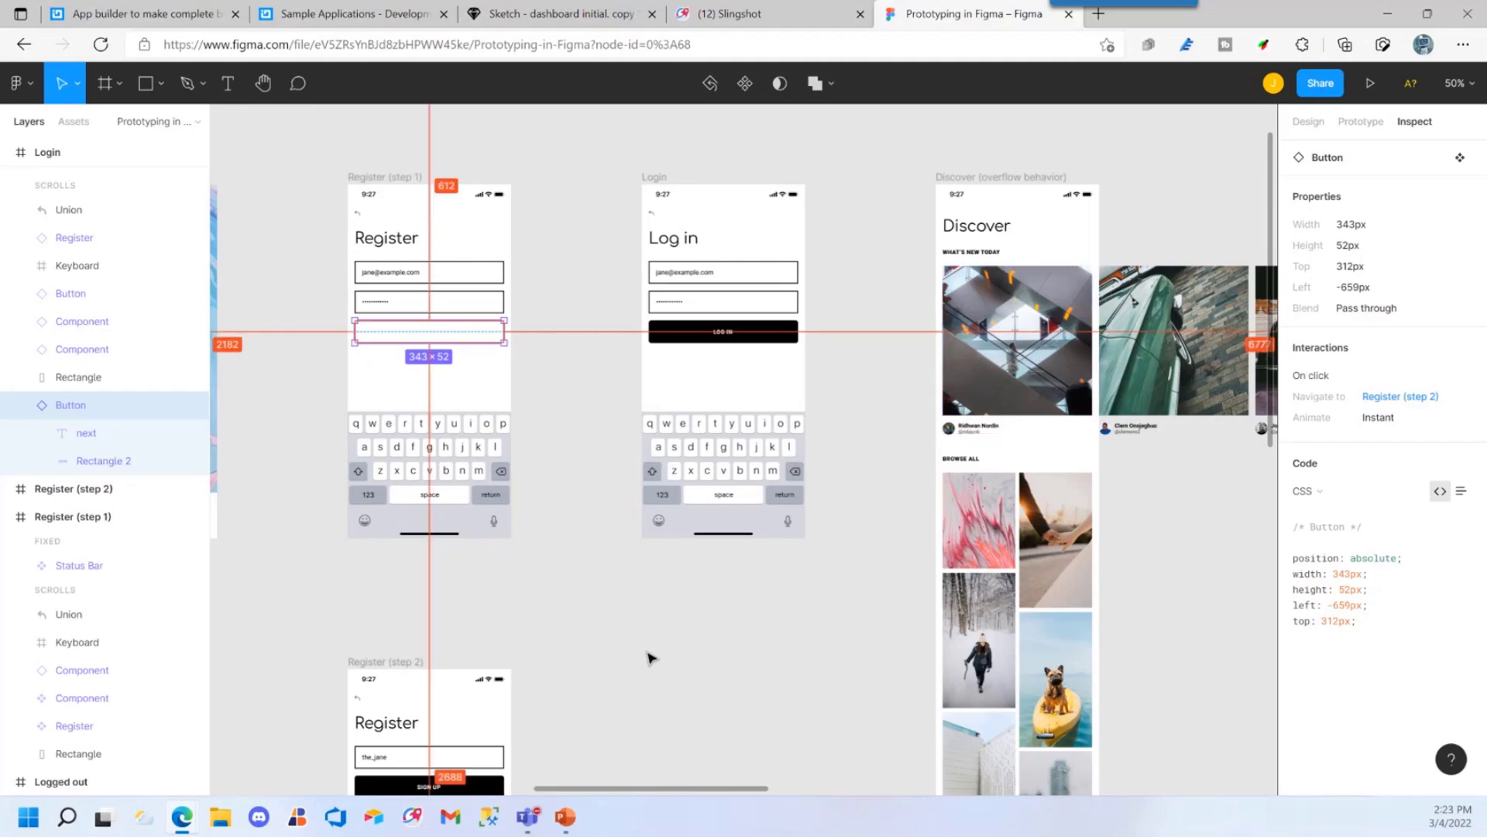
pyautogui.moveTo(734, 677); pyautogui.dragTo(524, 648)
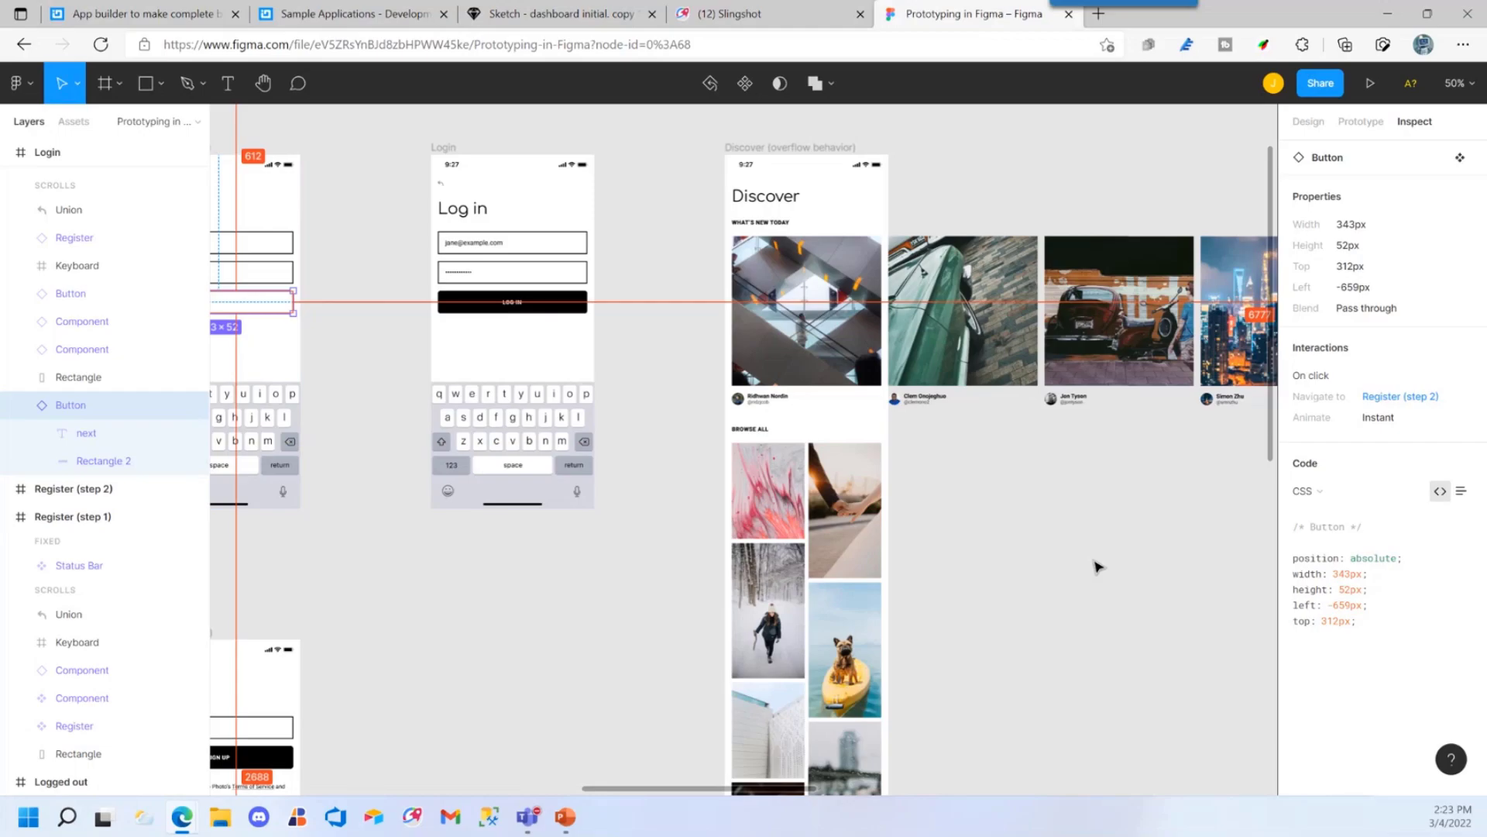
# Switch to Adobe XD, maximize its window, and open the recent People-App file
pyautogui.click(70, 817)
pyautogui.write('ado')
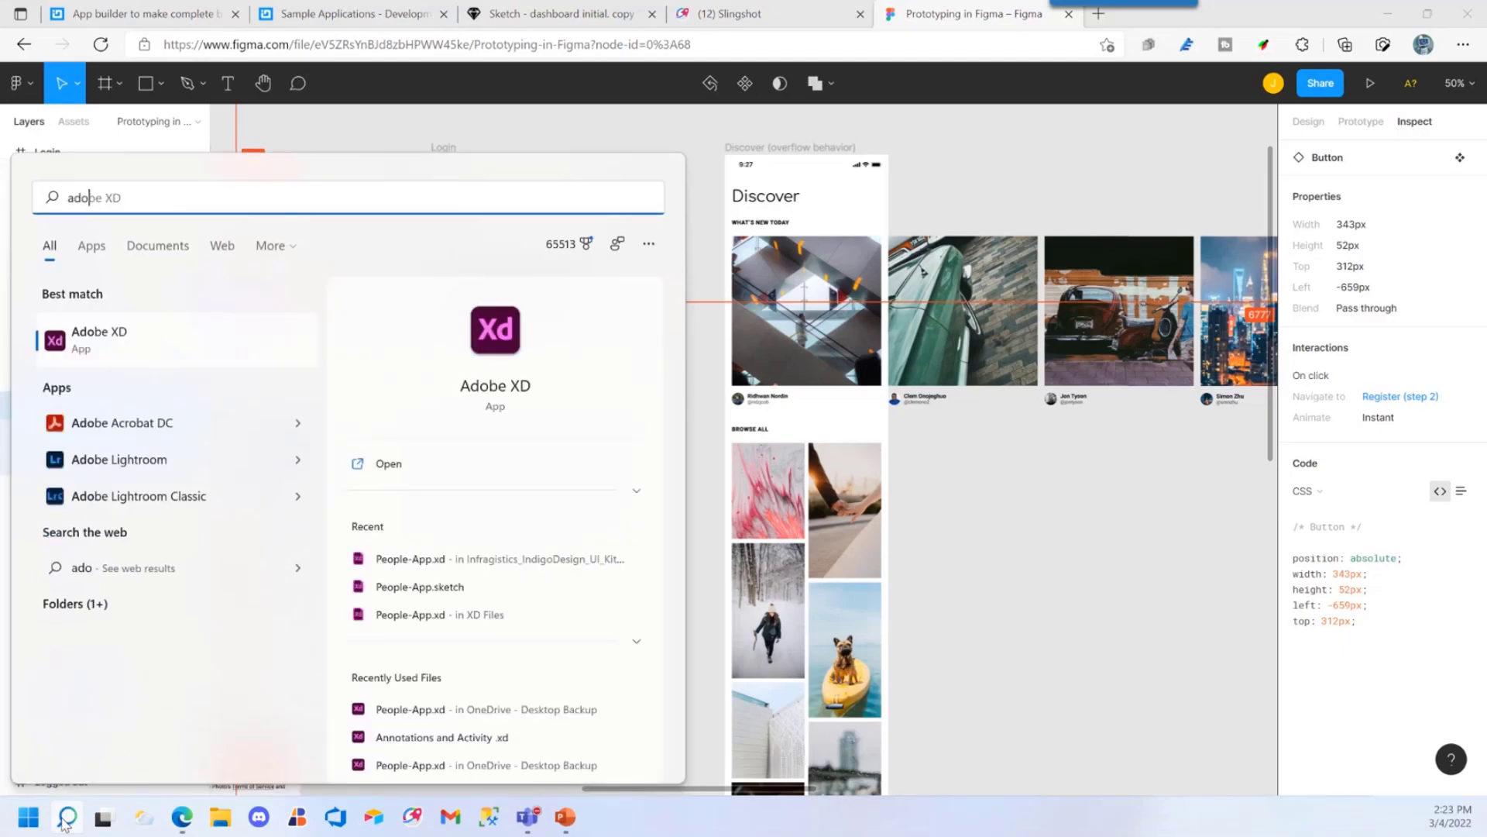
pyautogui.press('Return')
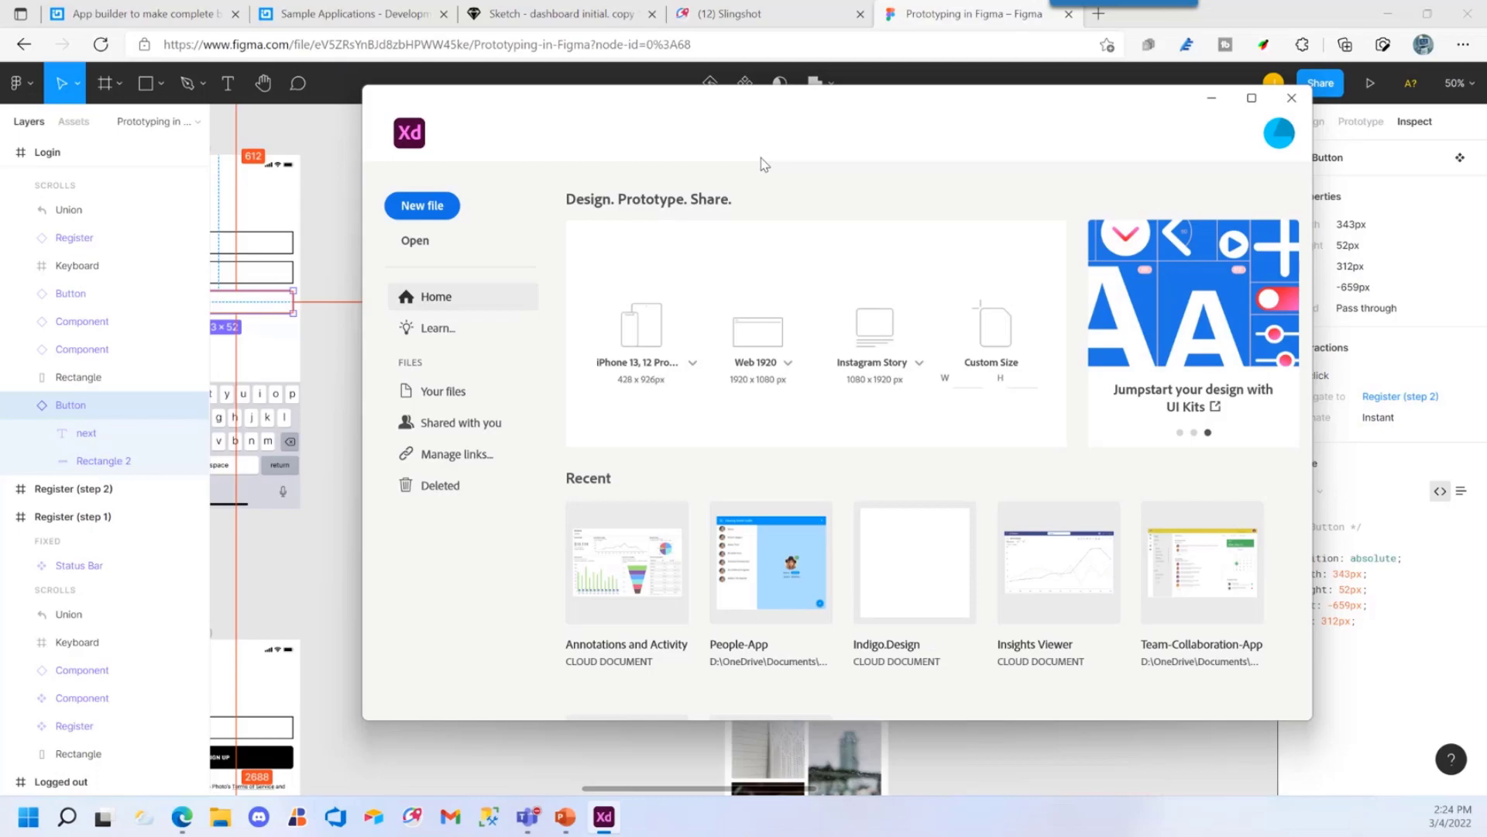
pyautogui.doubleClick(908, 105)
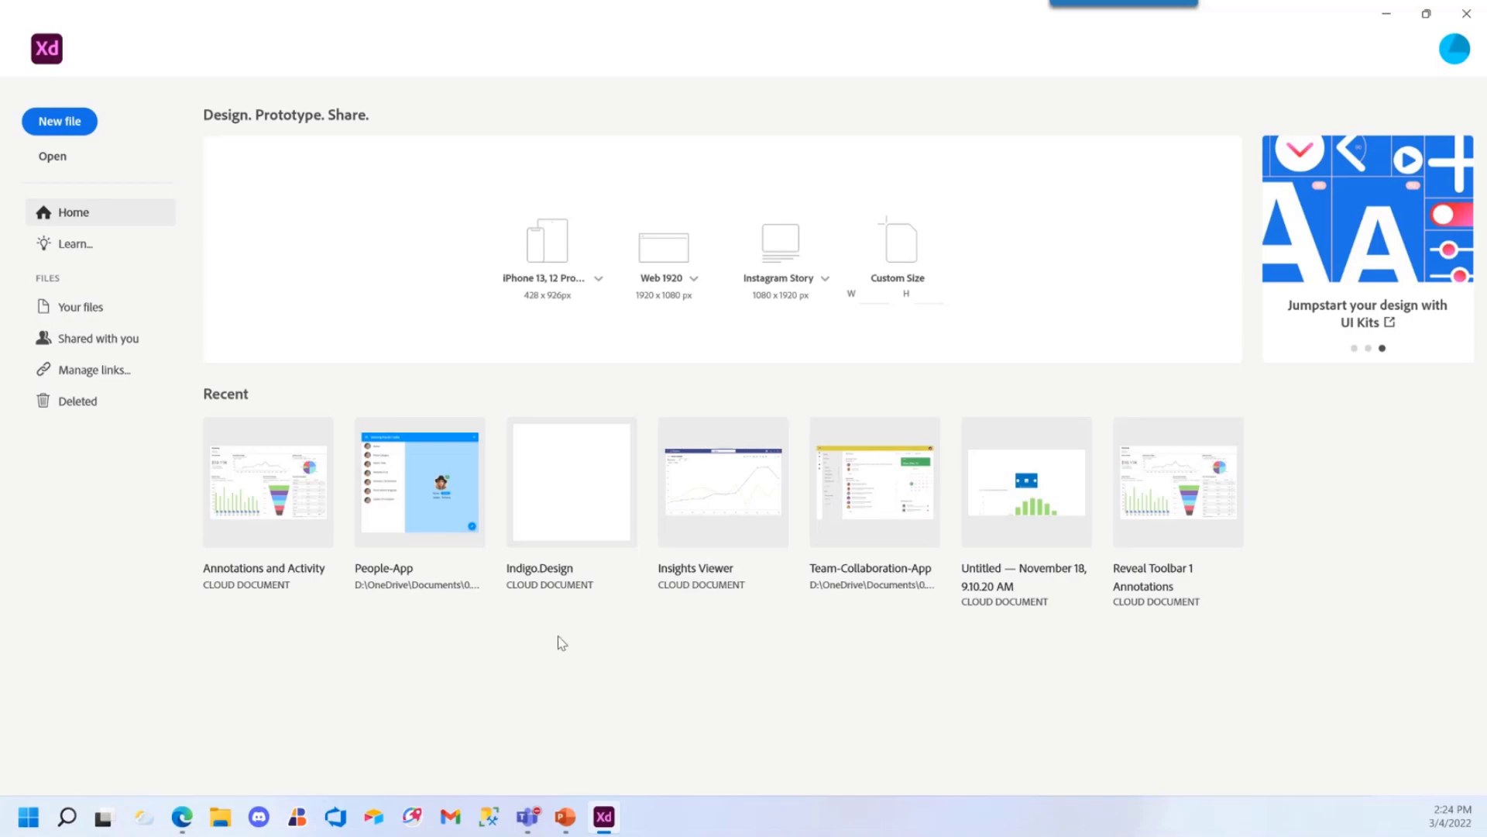
pyautogui.click(428, 469)
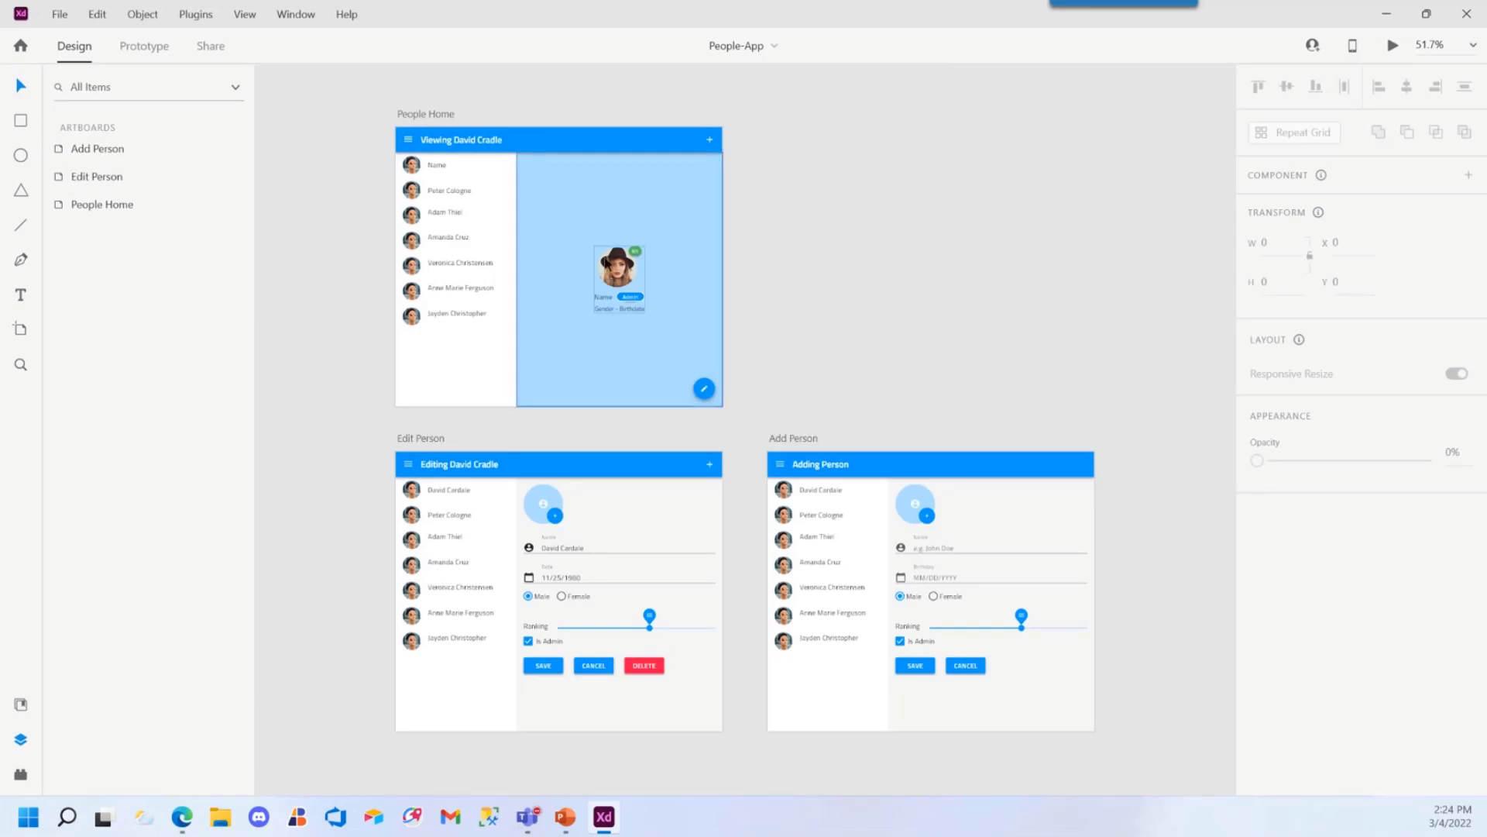
# Expand the people list group on the People Home artboard and review the properties of its List/Two-line Item List component
pyautogui.click(608, 287)
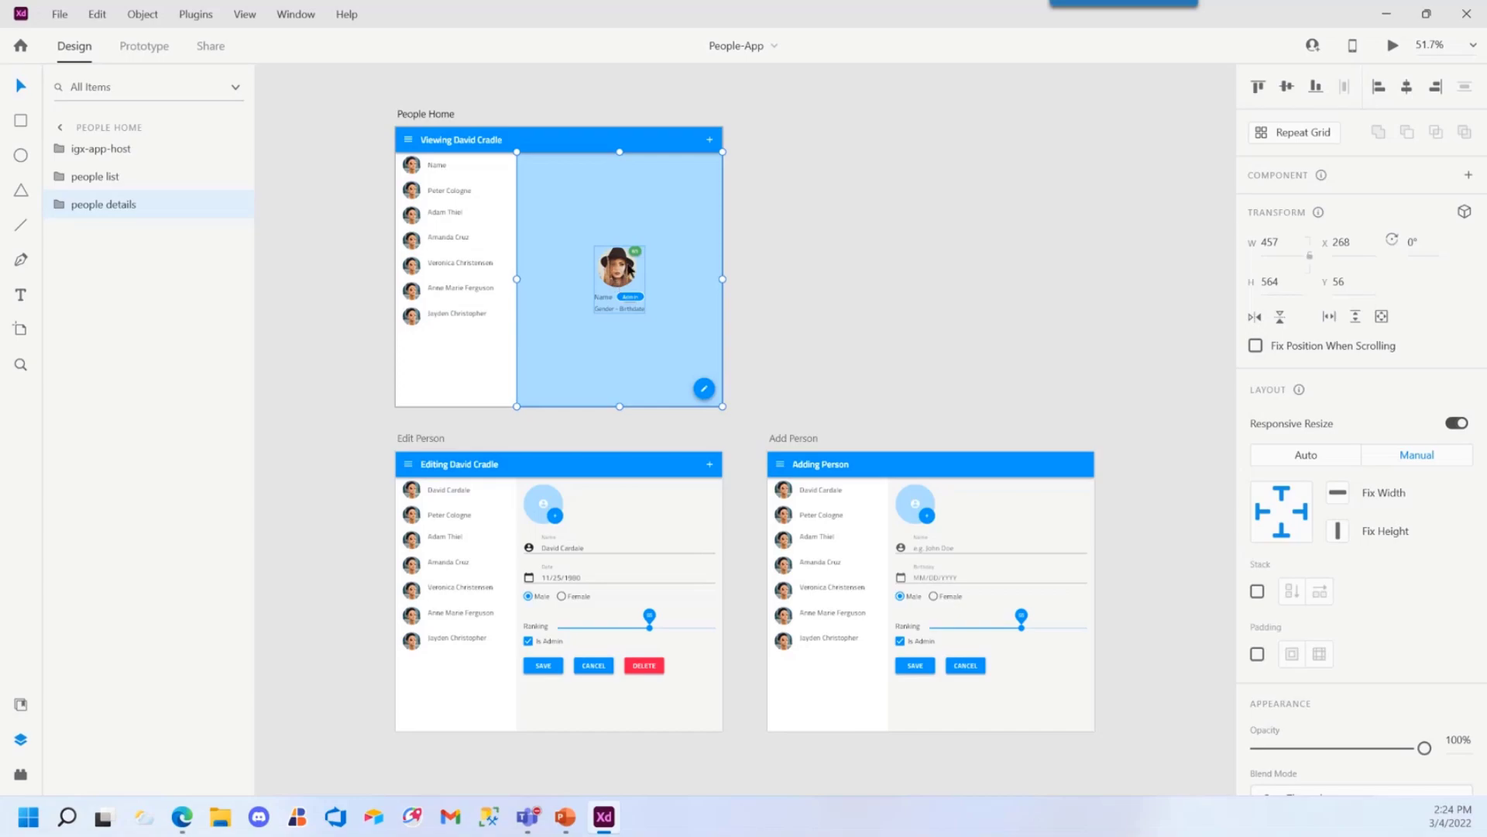
pyautogui.click(61, 180)
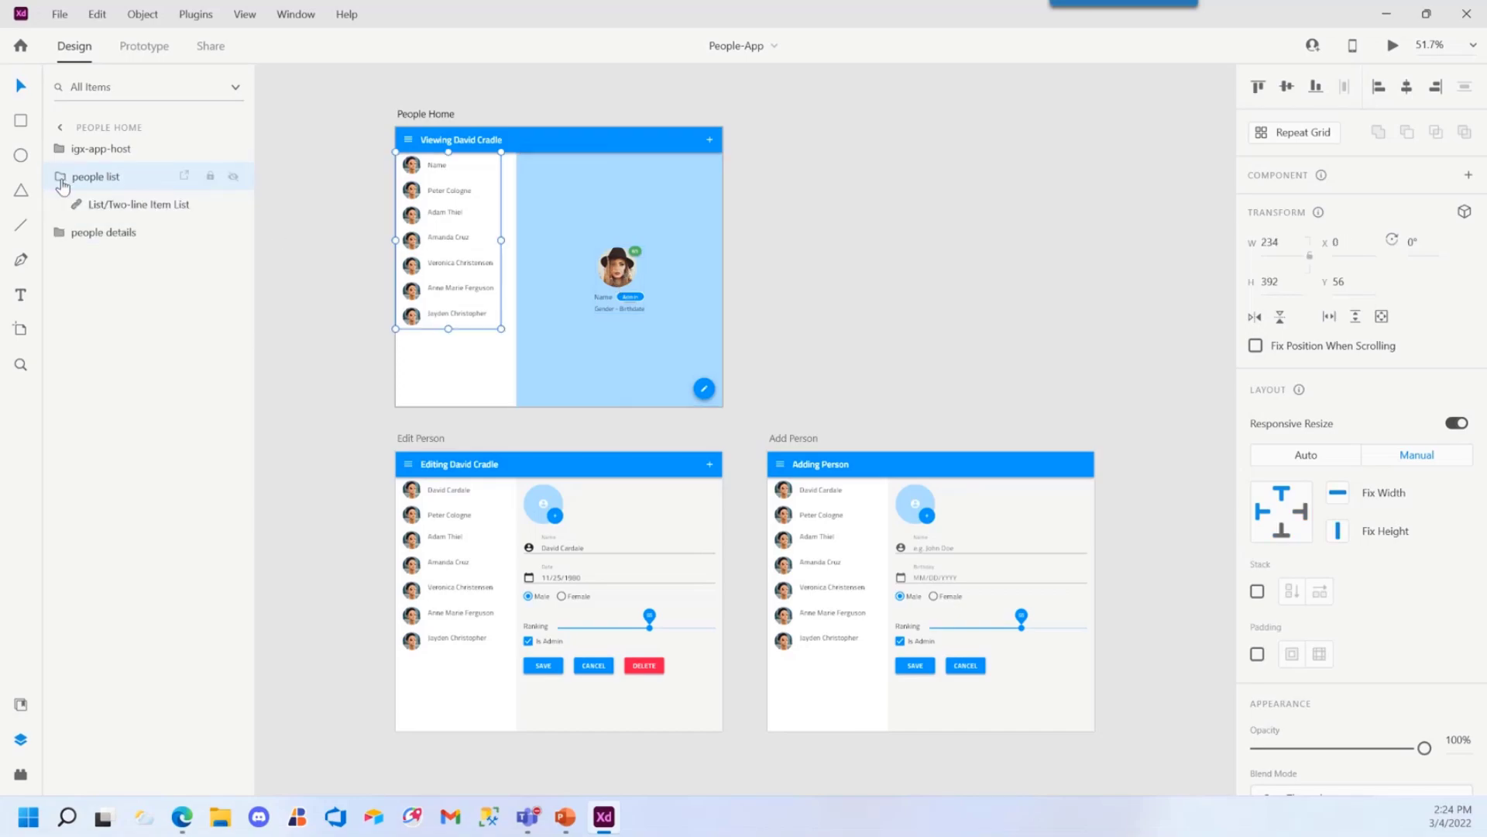
pyautogui.click(76, 205)
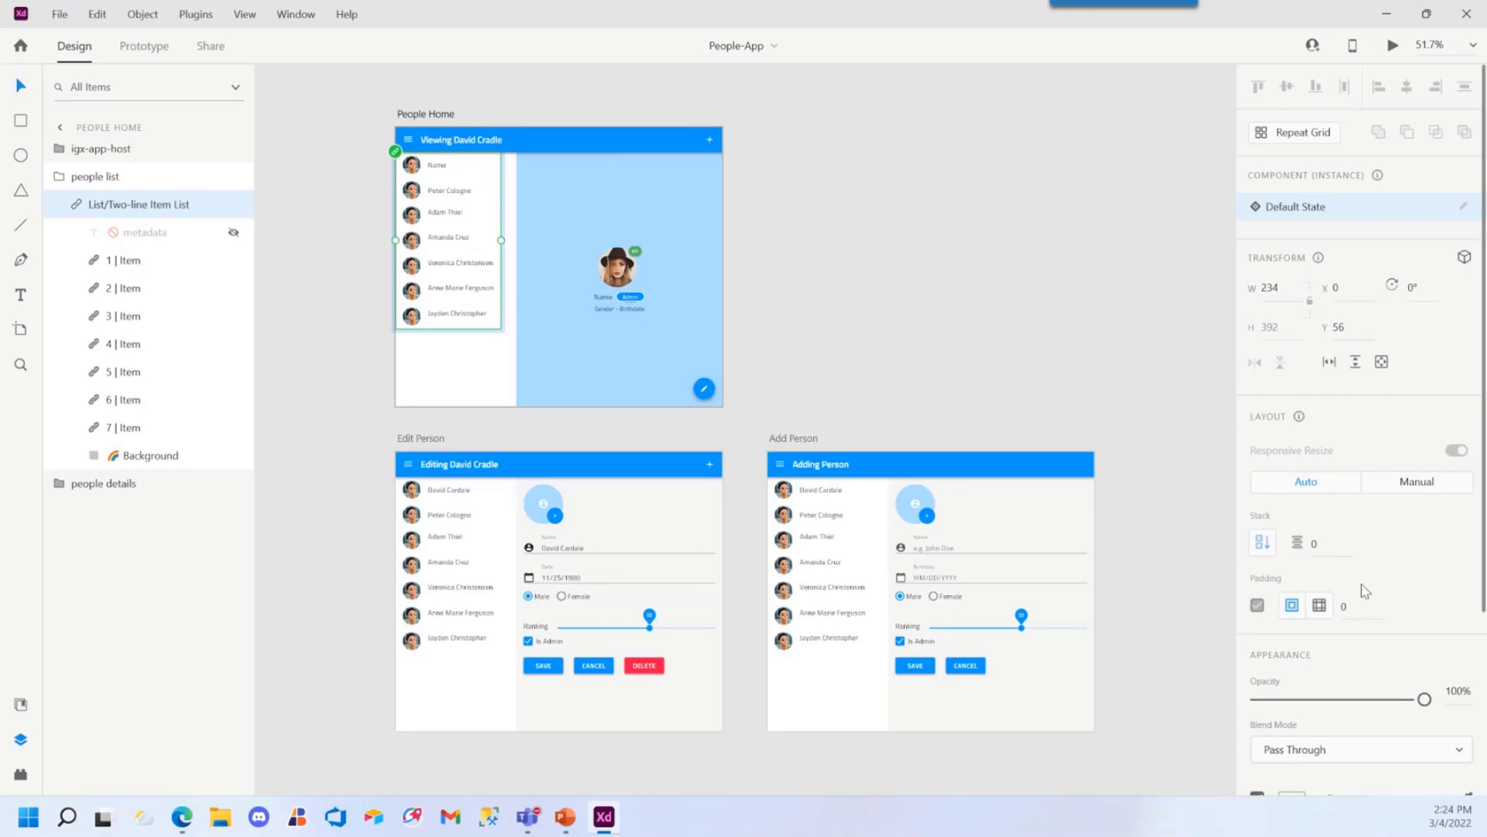
pyautogui.scroll(-3, 1365, 591)
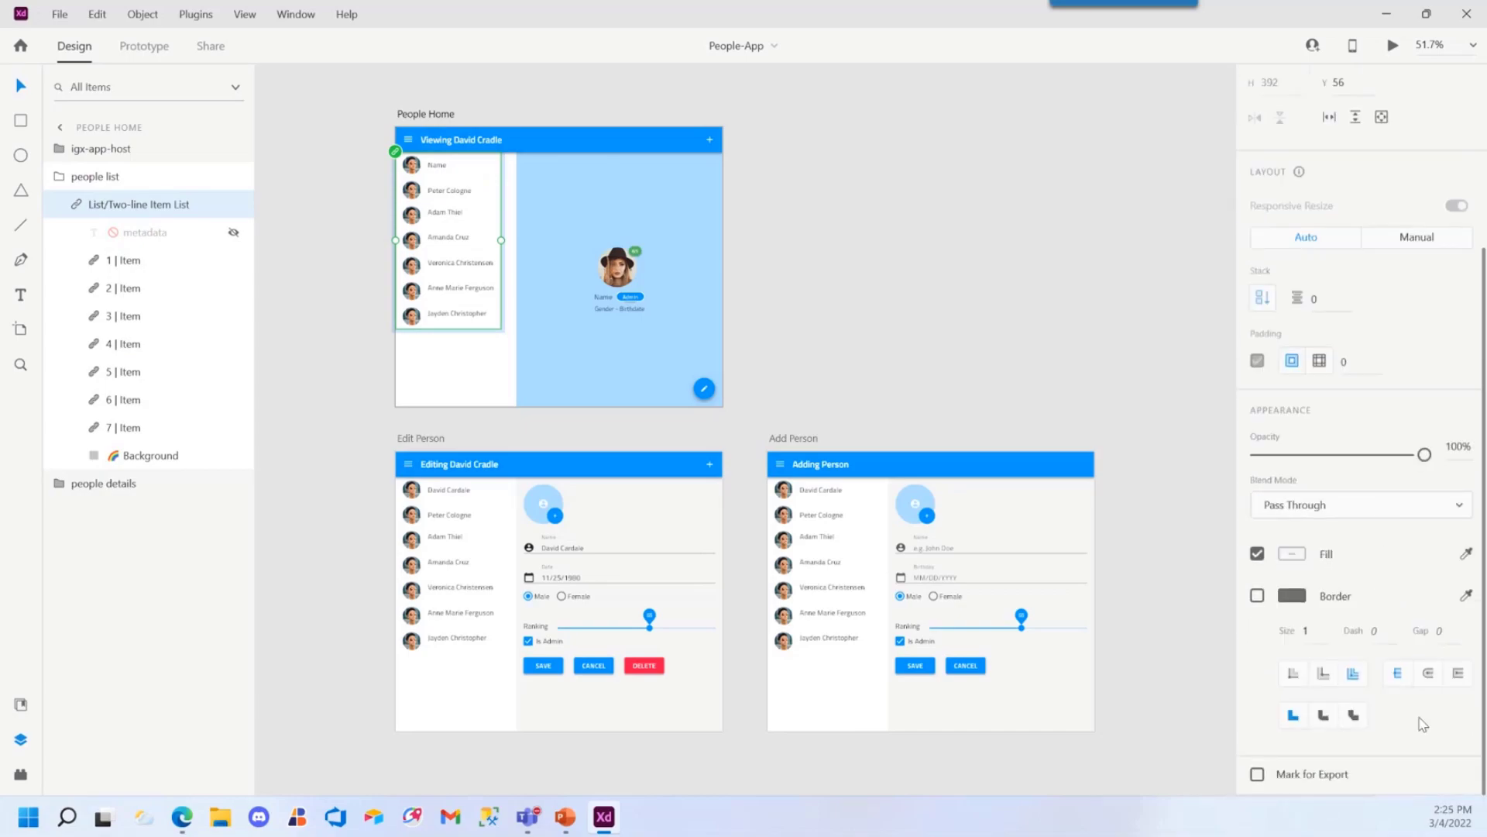
pyautogui.scroll(3, 1375, 538)
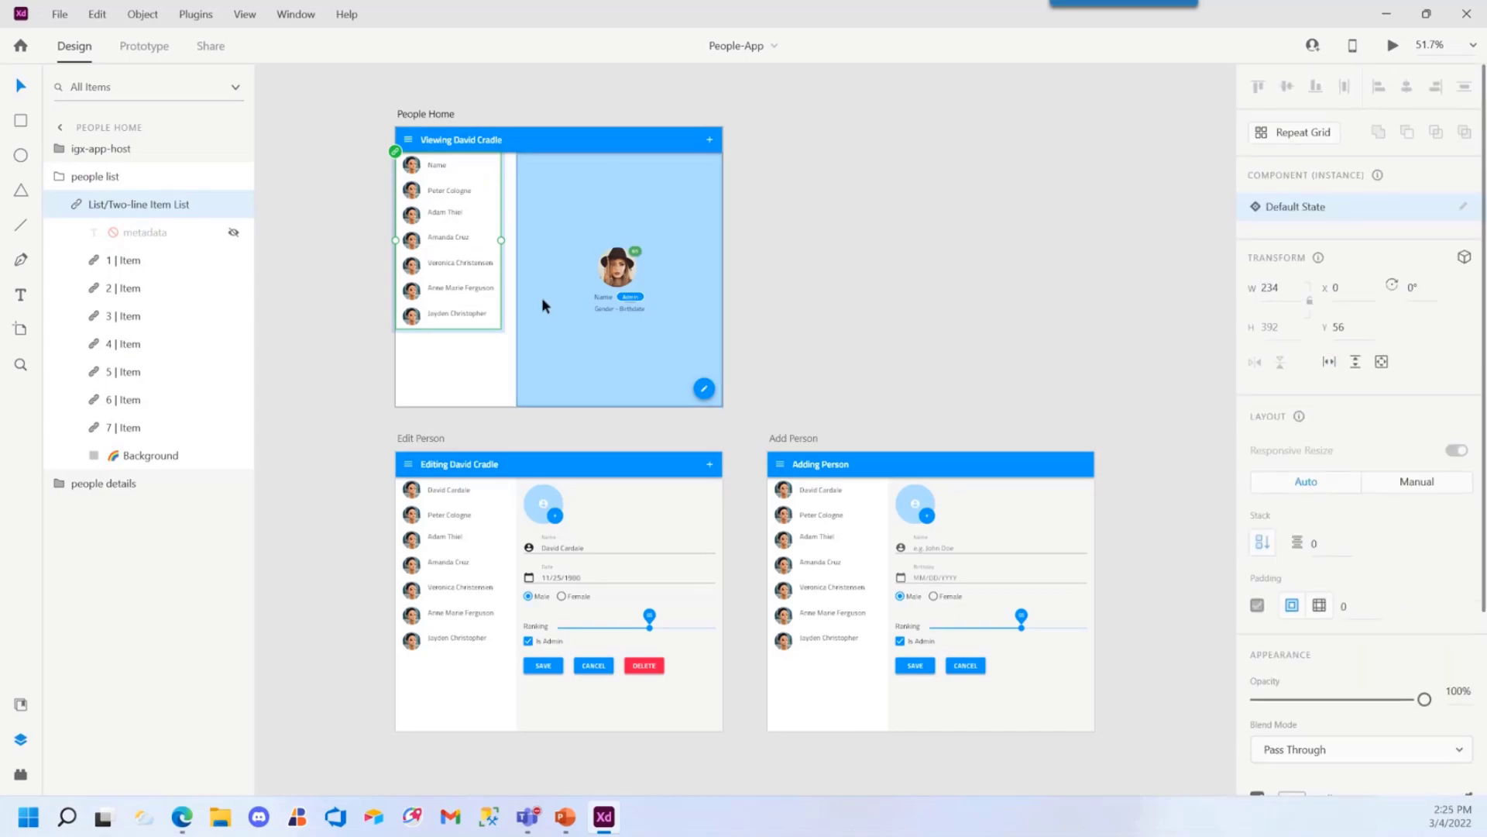
# Review the people details group's layout and appearance properties and compare them with those of the people list group
pyautogui.click(619, 268)
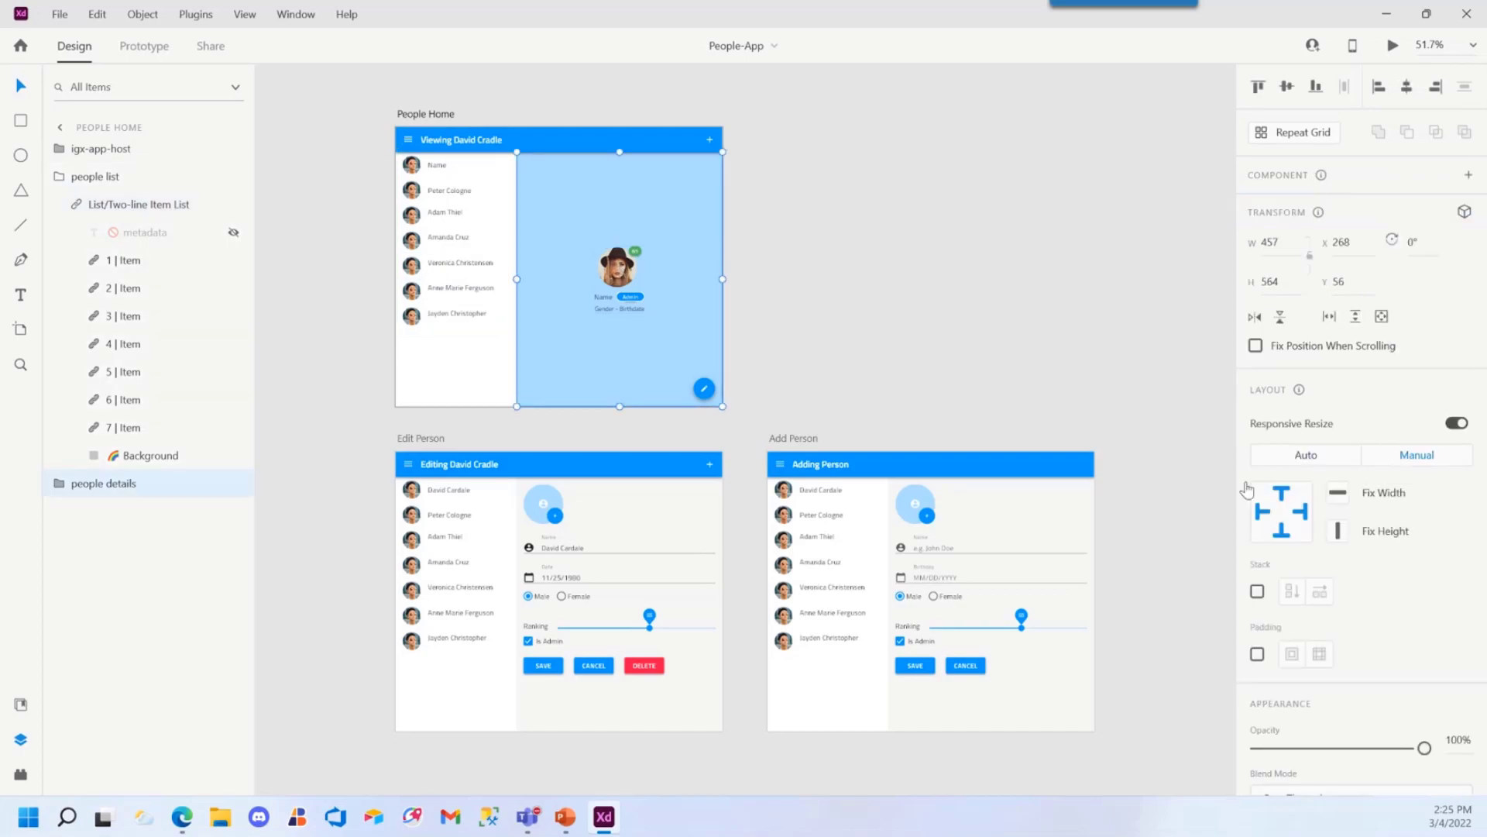
pyautogui.scroll(-4, 1334, 535)
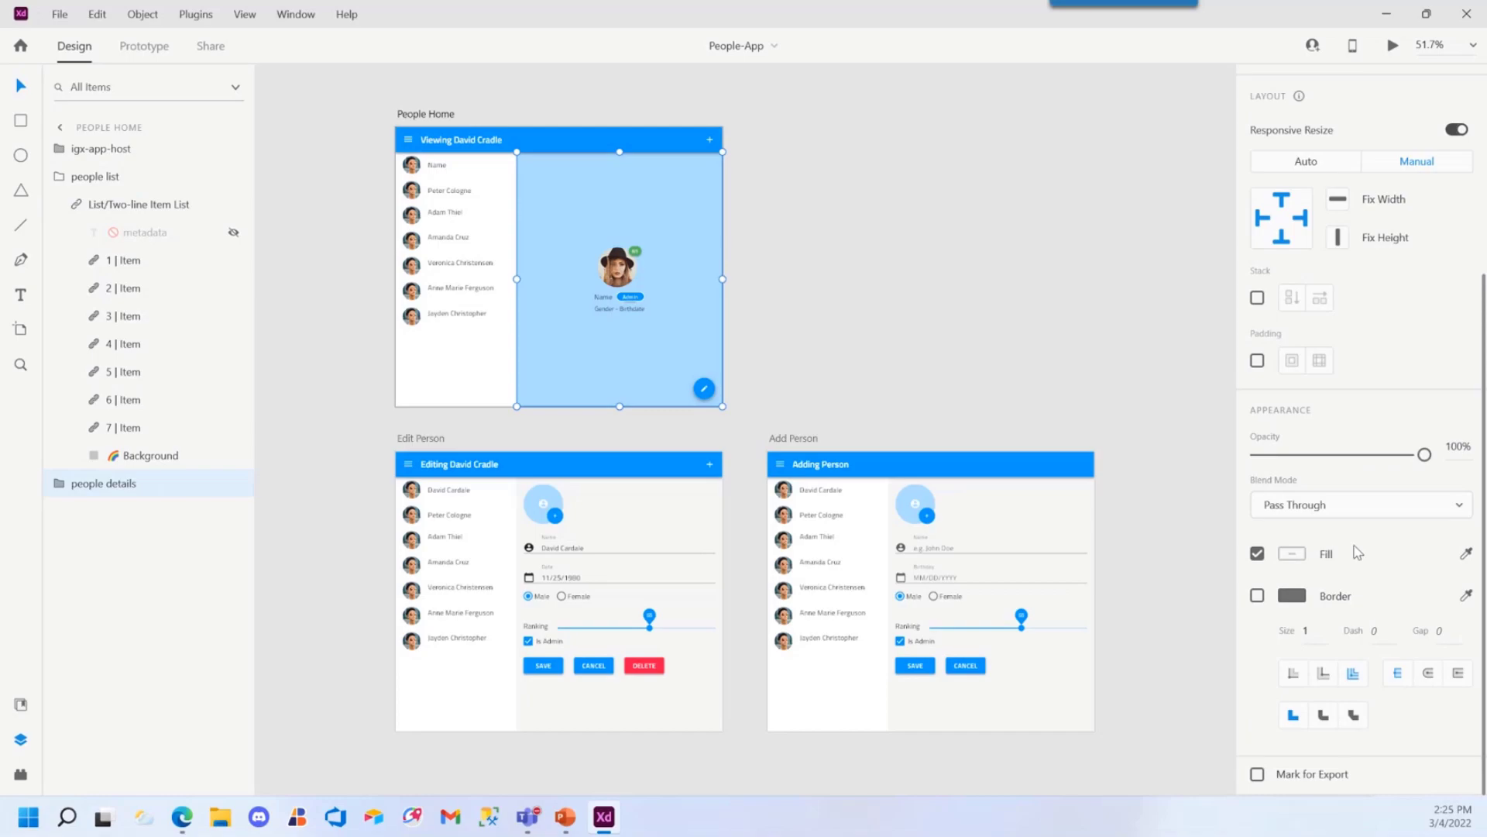
pyautogui.scroll(4, 1357, 549)
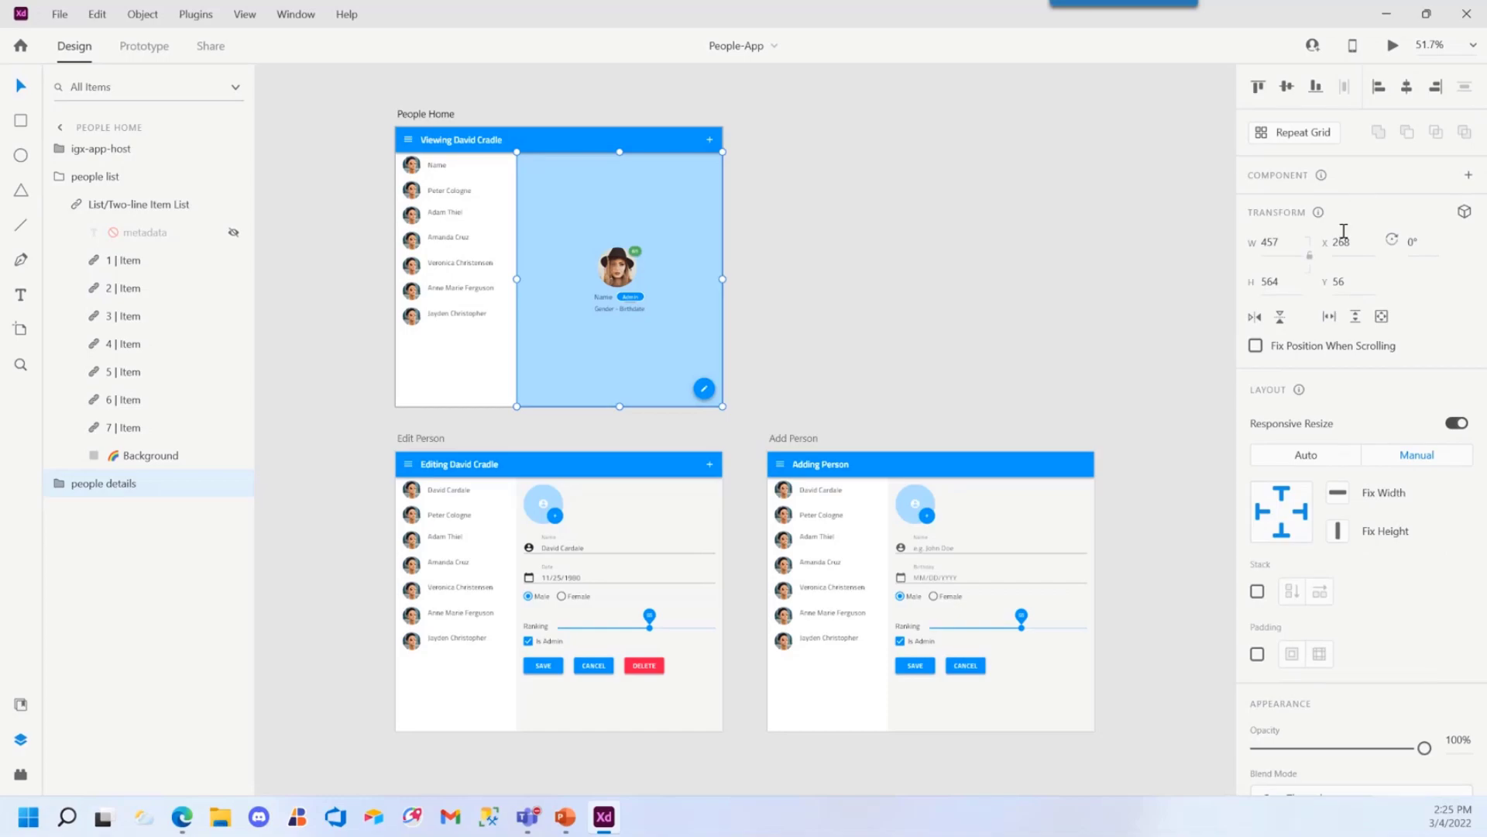
pyautogui.click(449, 322)
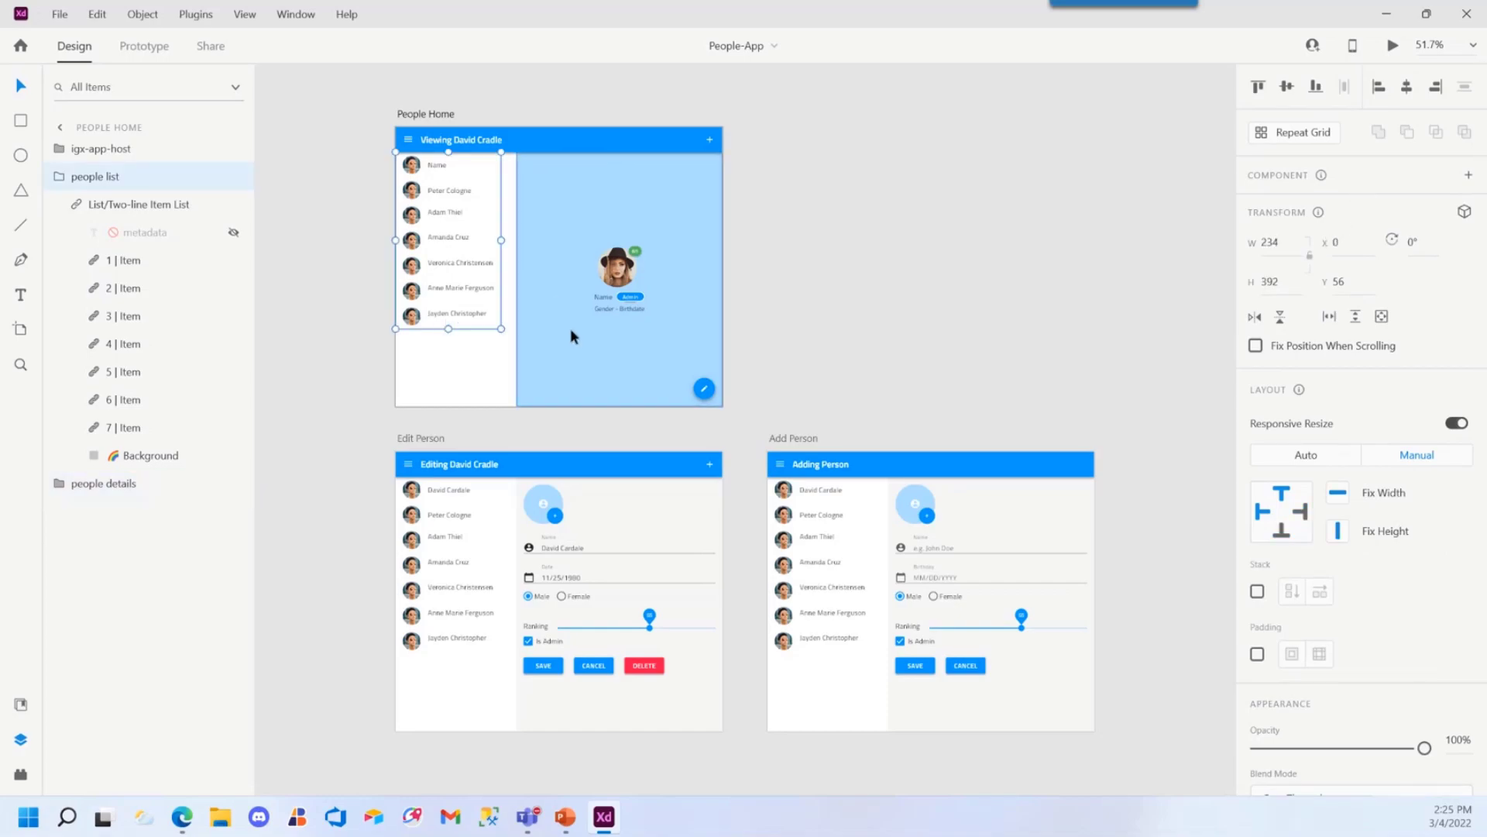
pyautogui.click(620, 334)
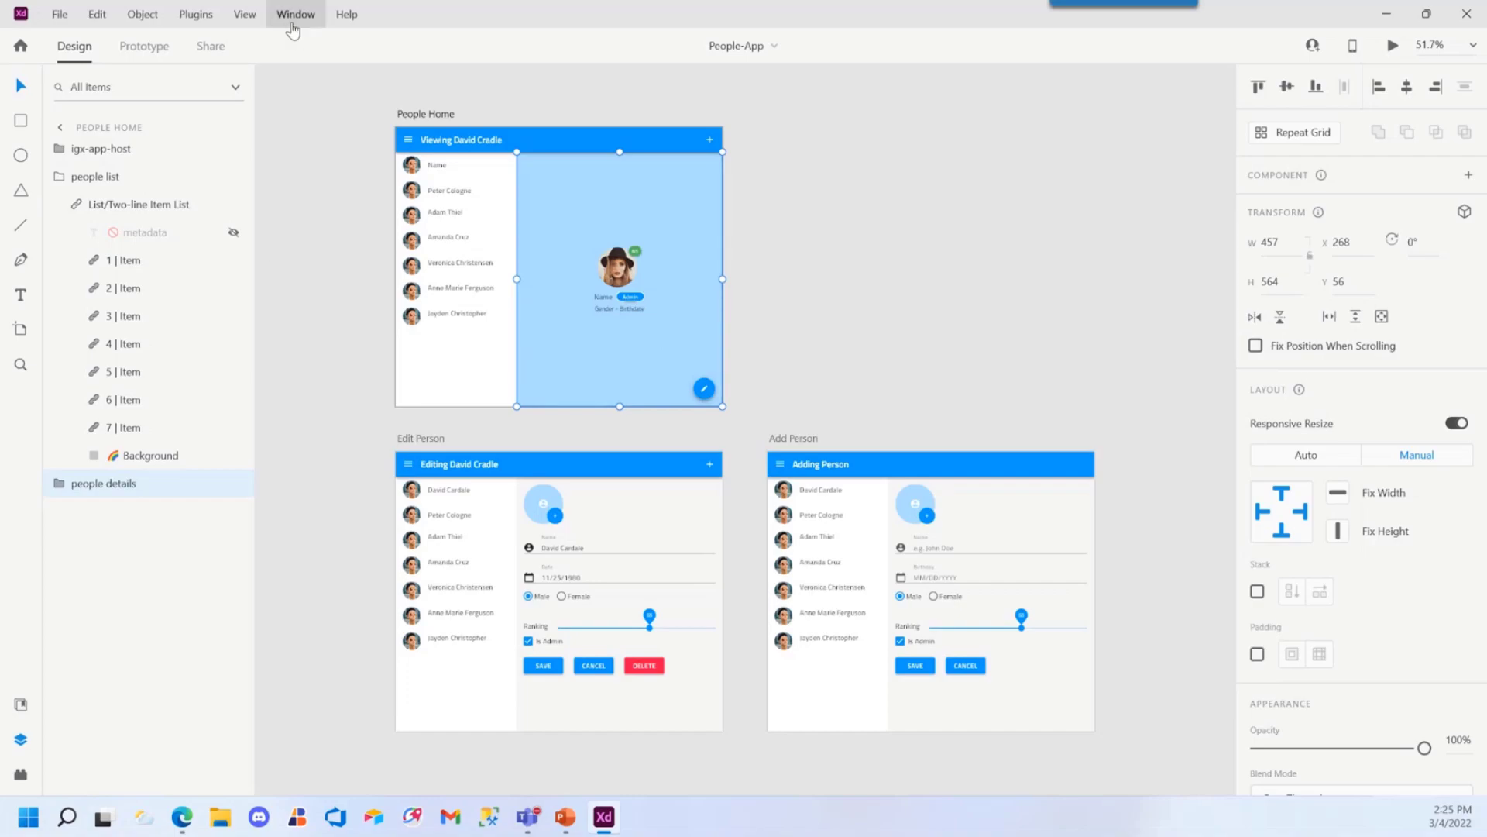
# Create a new app from the design with the Indigo.Design plugin, named People-App-PHL, and open its preview link
pyautogui.click(292, 29)
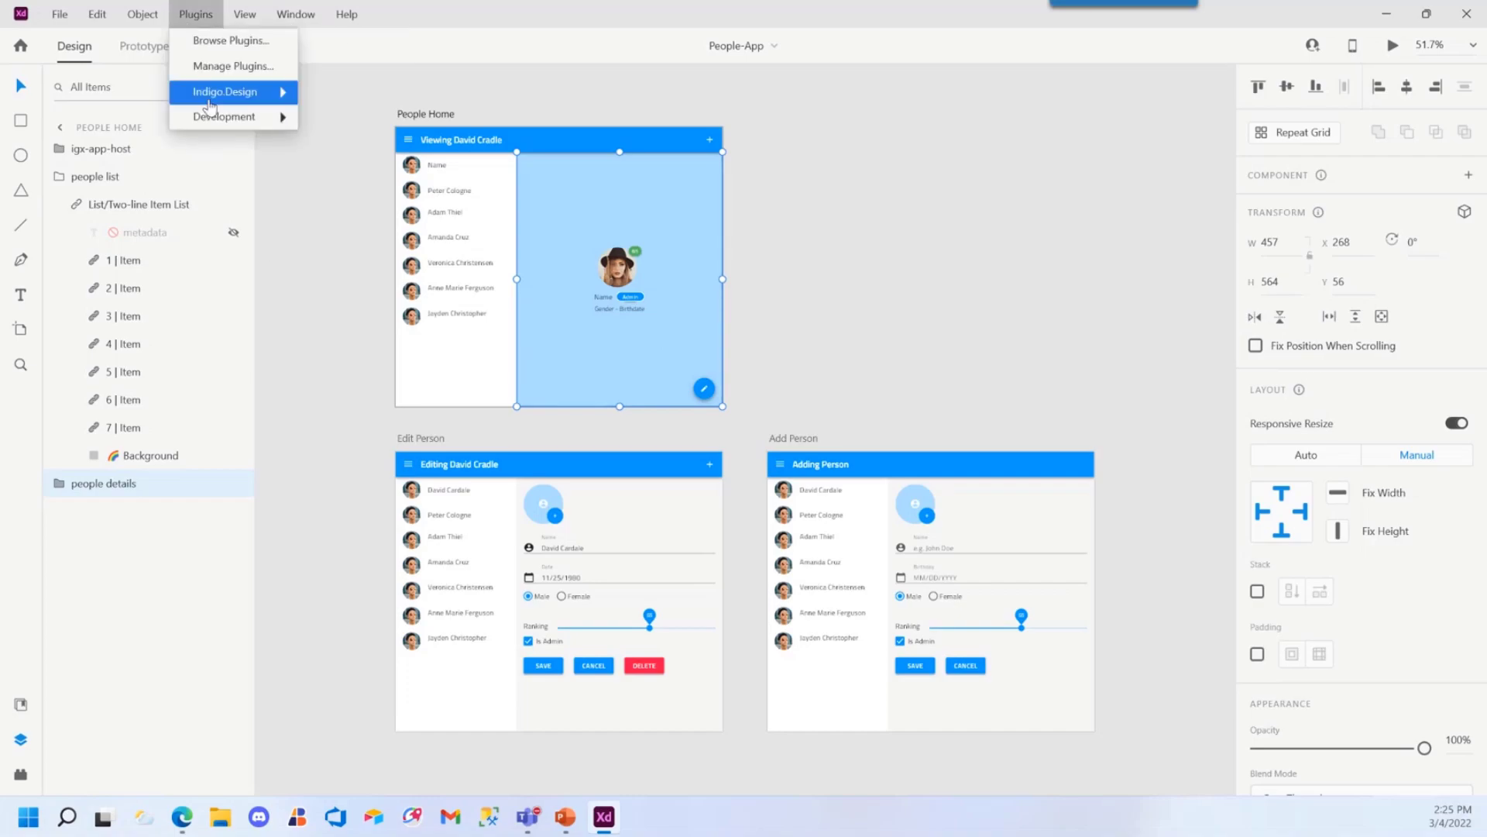
pyautogui.moveTo(238, 96)
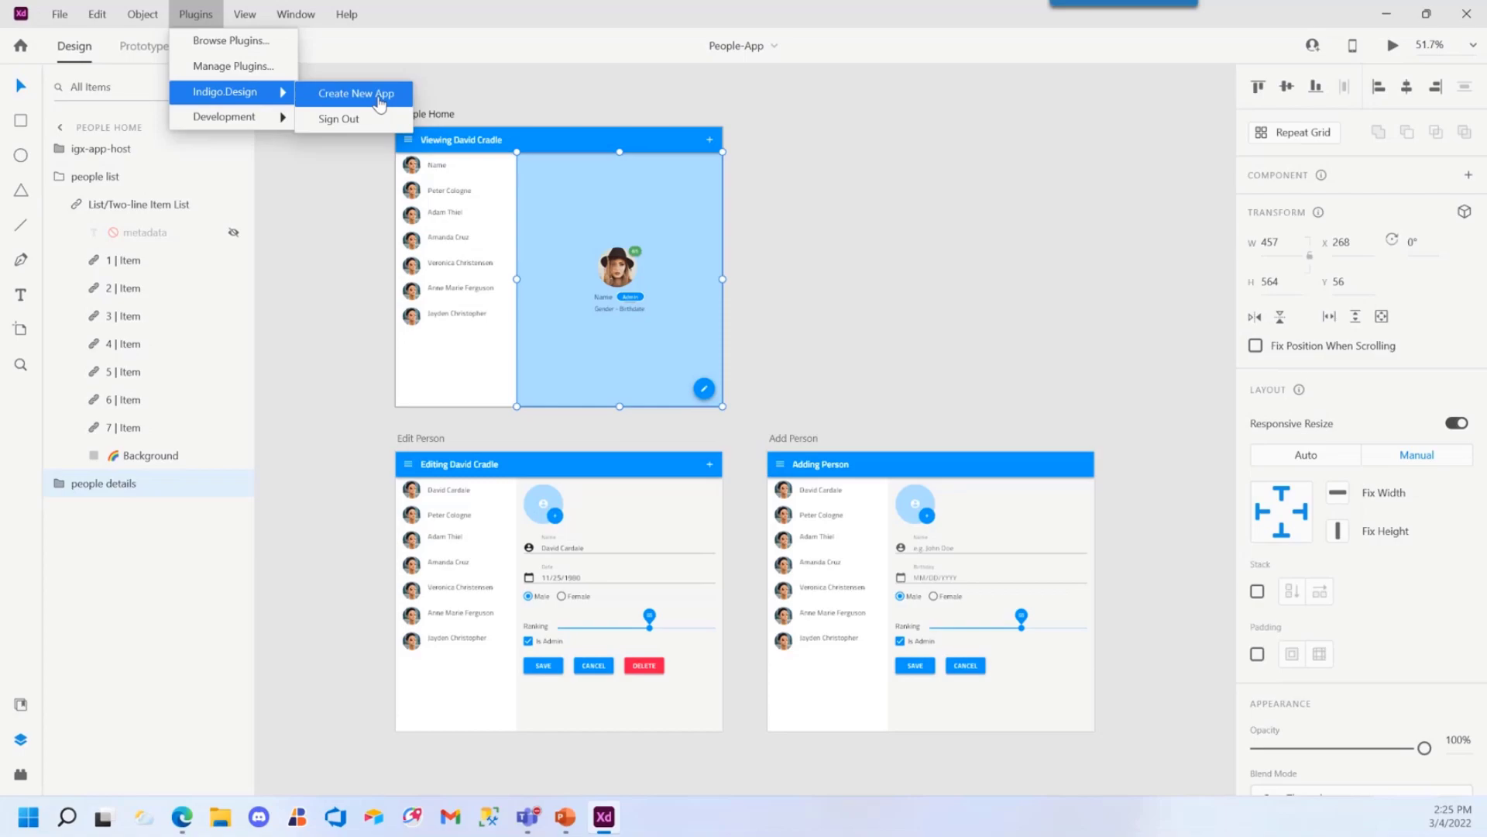
pyautogui.click(379, 99)
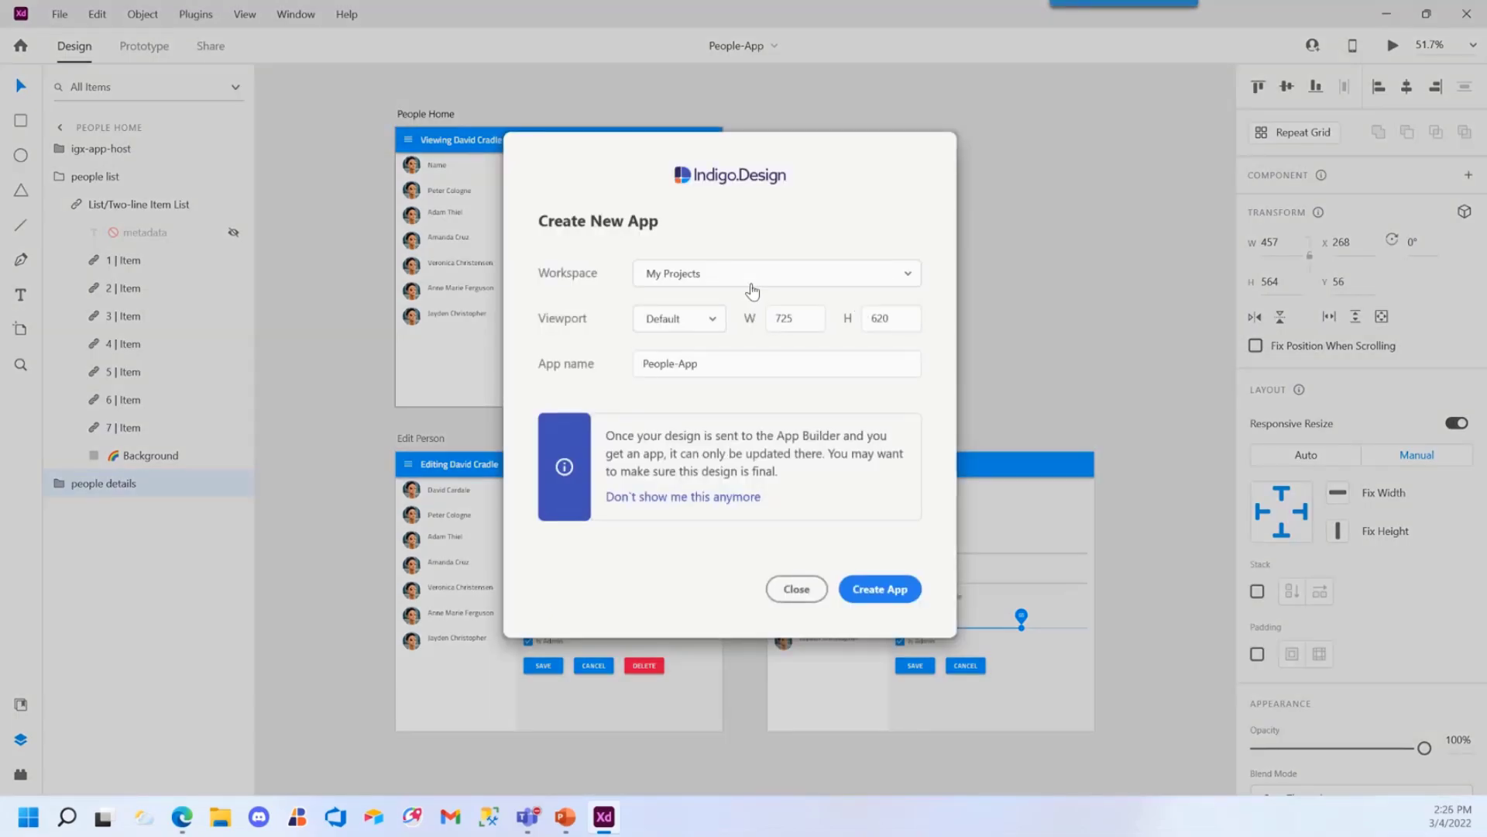
pyautogui.click(746, 364)
pyautogui.click(746, 364)
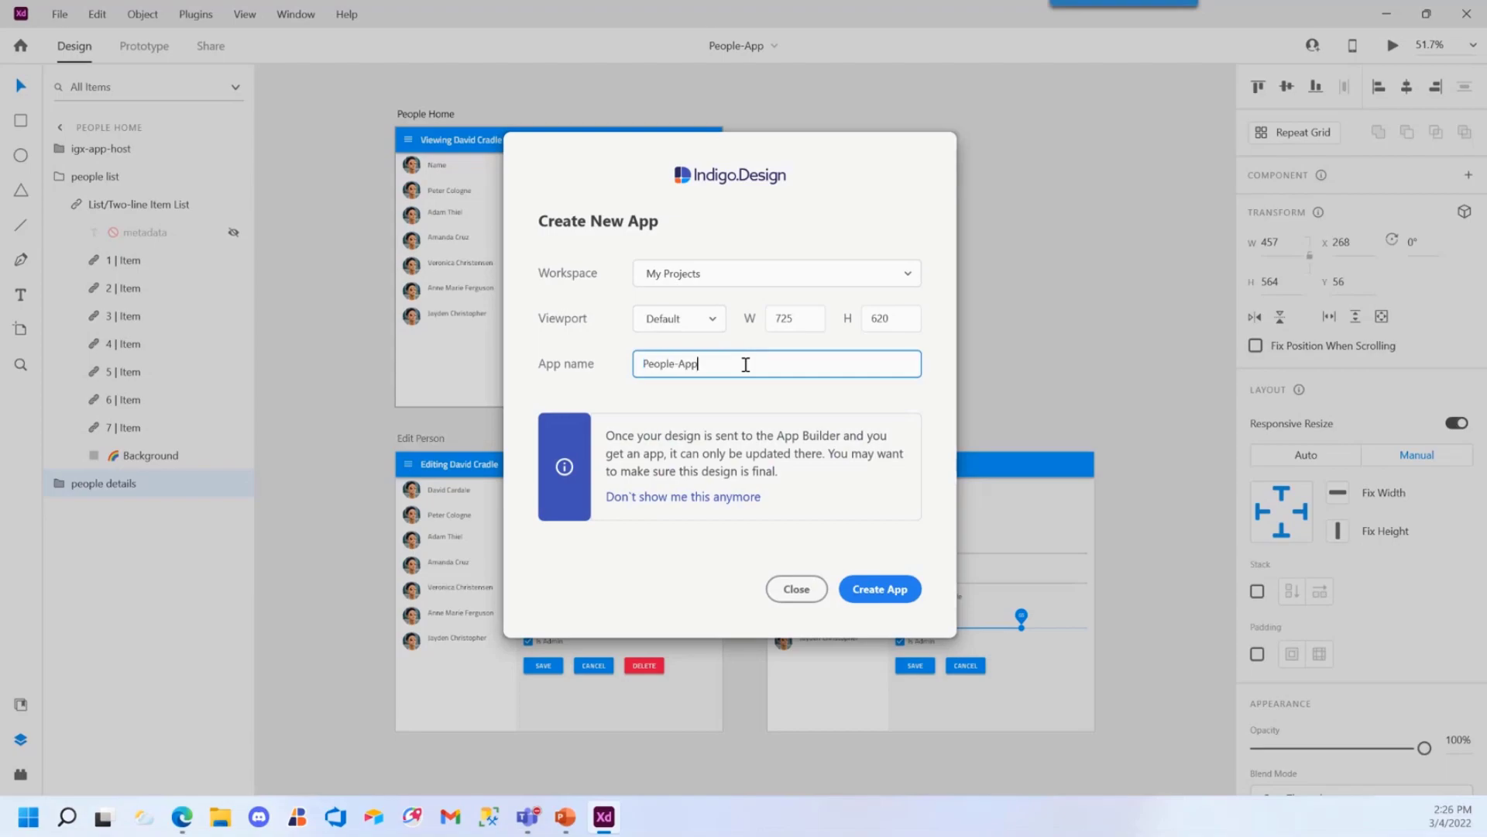
pyautogui.write('-PHL')
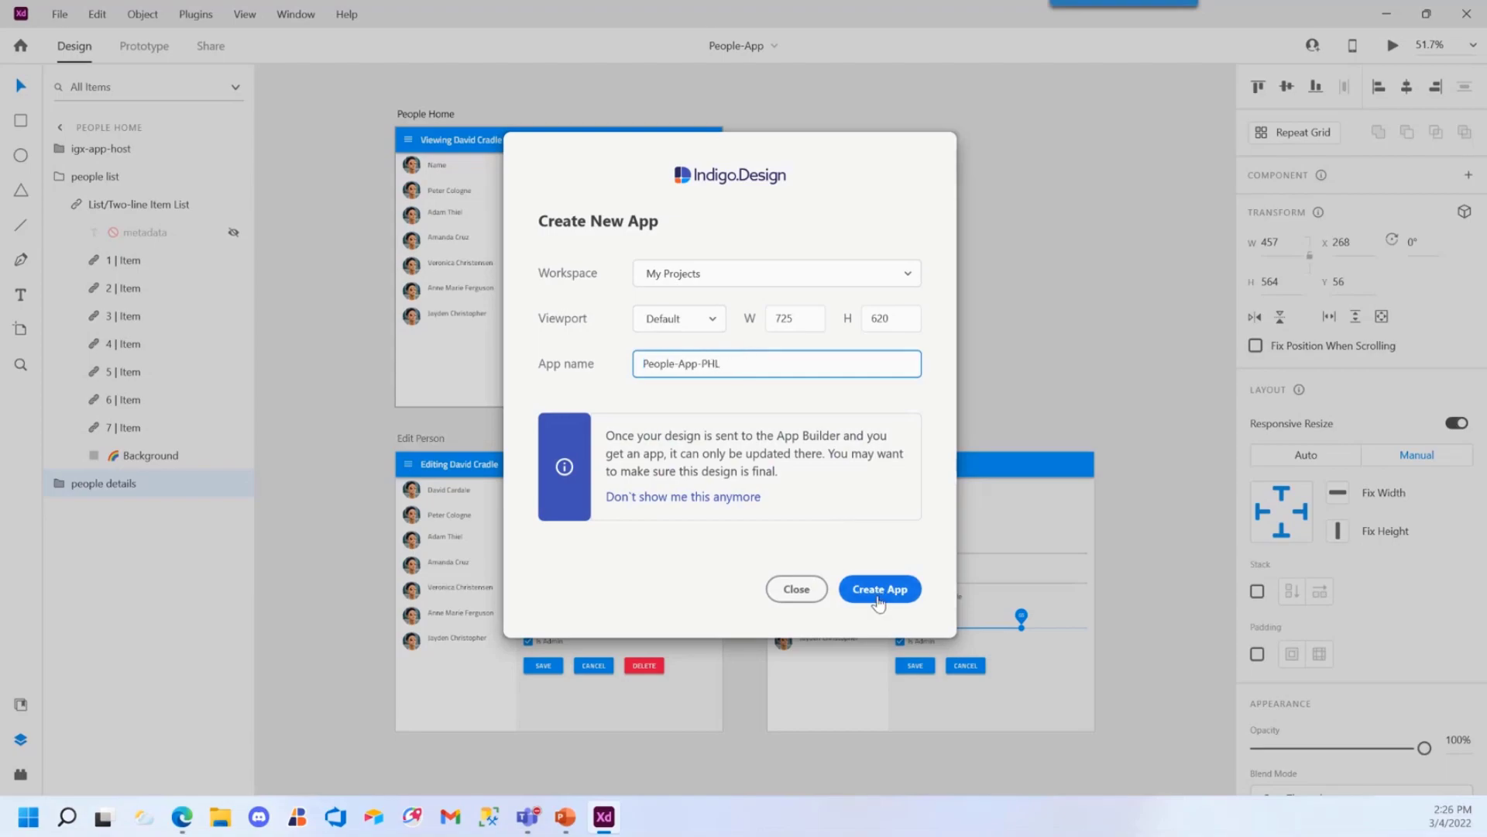
pyautogui.click(879, 590)
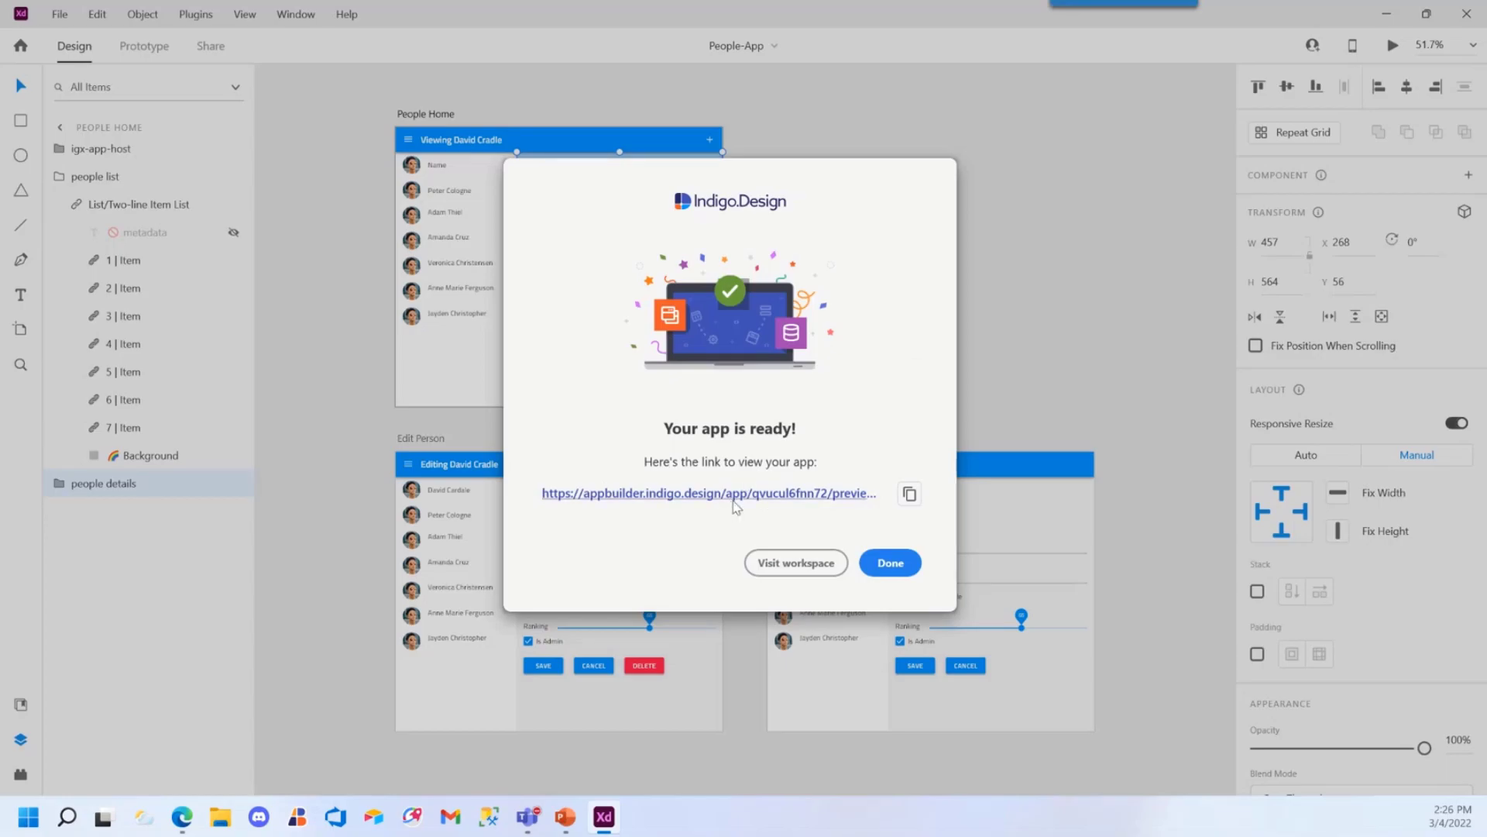
pyautogui.click(733, 505)
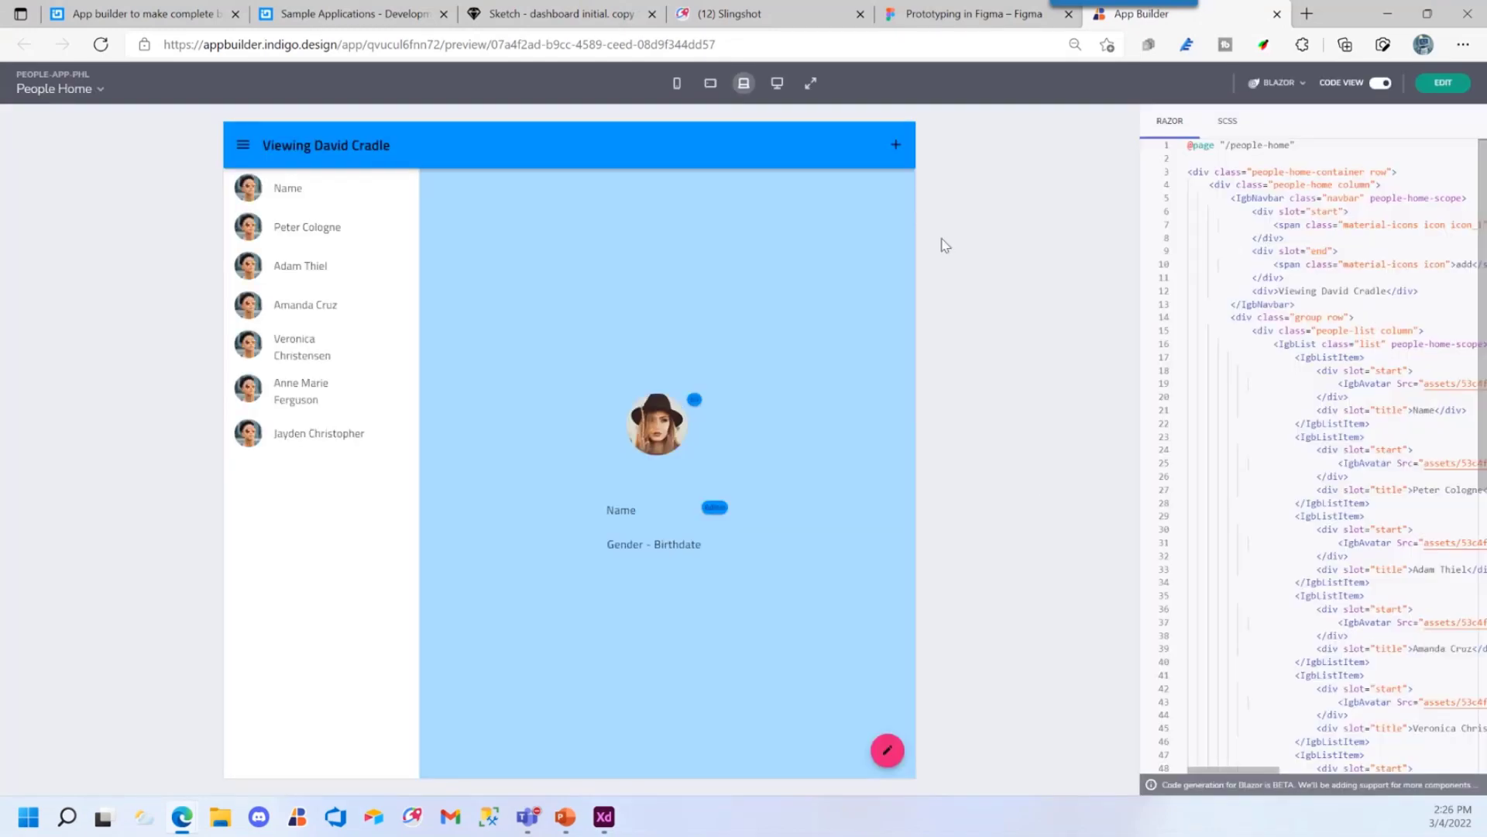
pyautogui.moveTo(1138, 382); pyautogui.dragTo(725, 366)
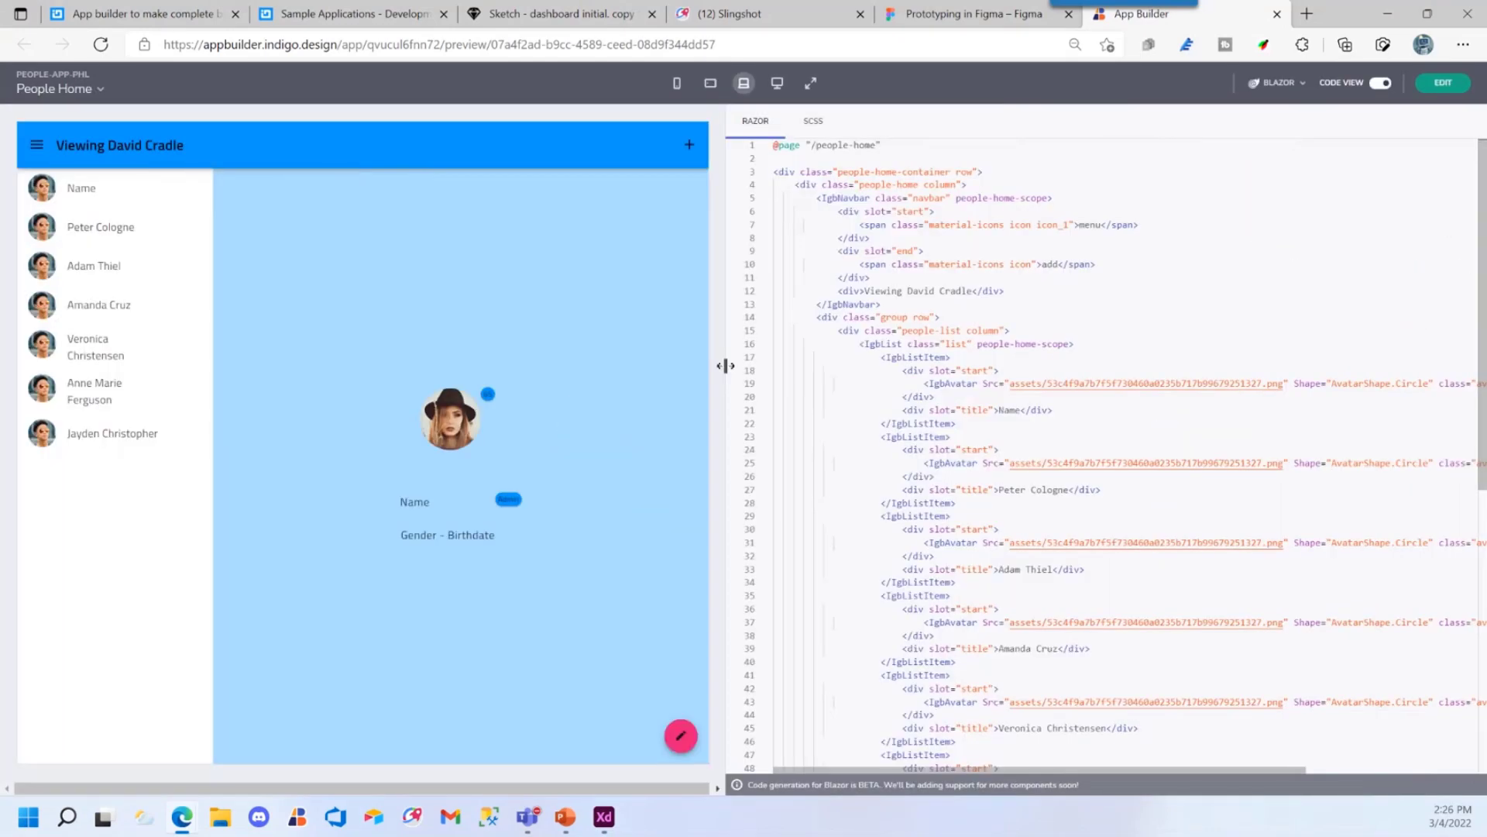
pyautogui.scroll(-5, 1000, 500)
pyautogui.scroll(3, 1000, 503)
pyautogui.moveTo(771, 146); pyautogui.dragTo(891, 146)
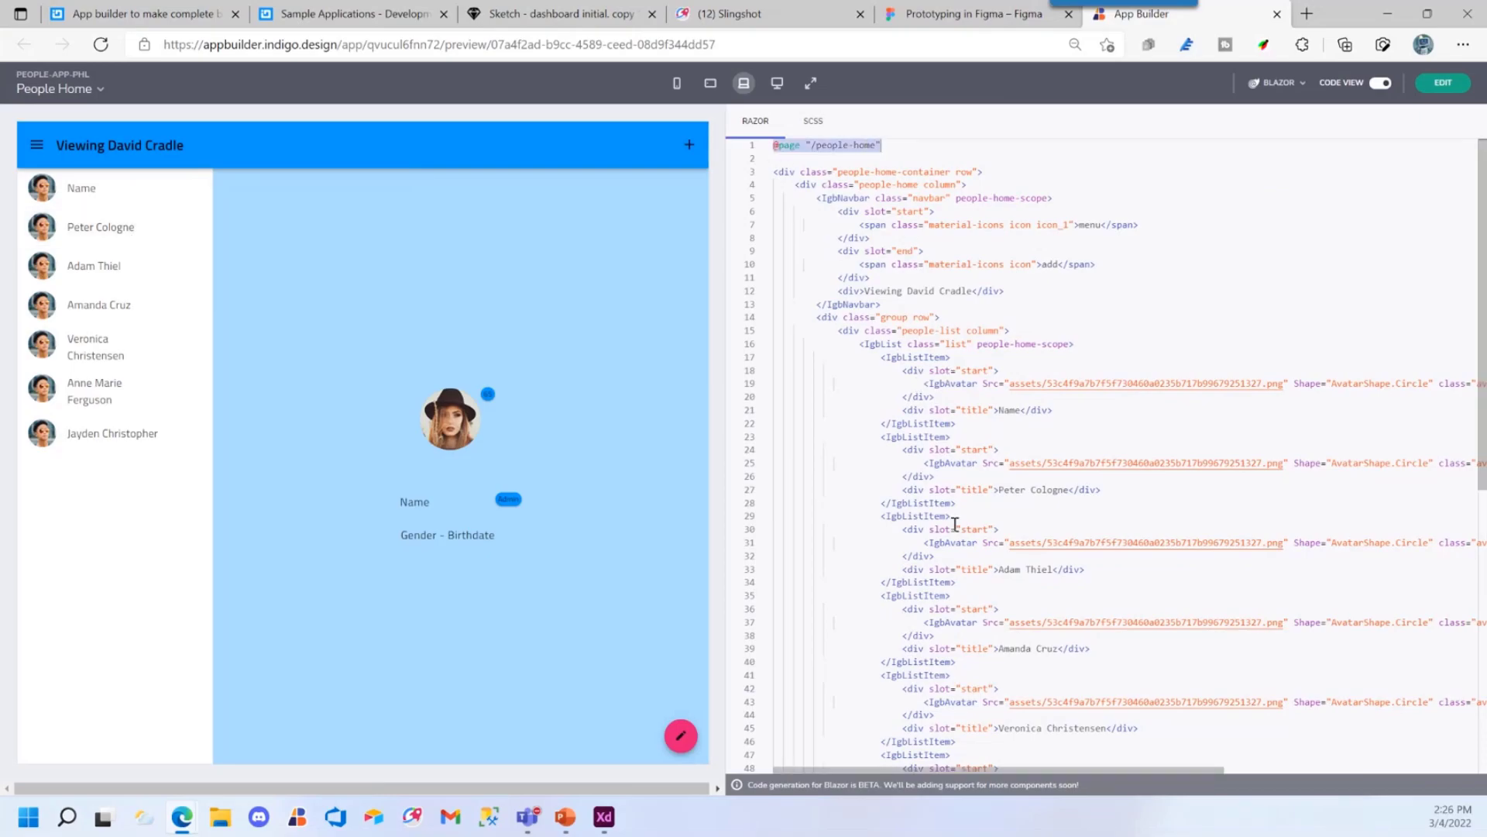
pyautogui.scroll(-7, 956, 519)
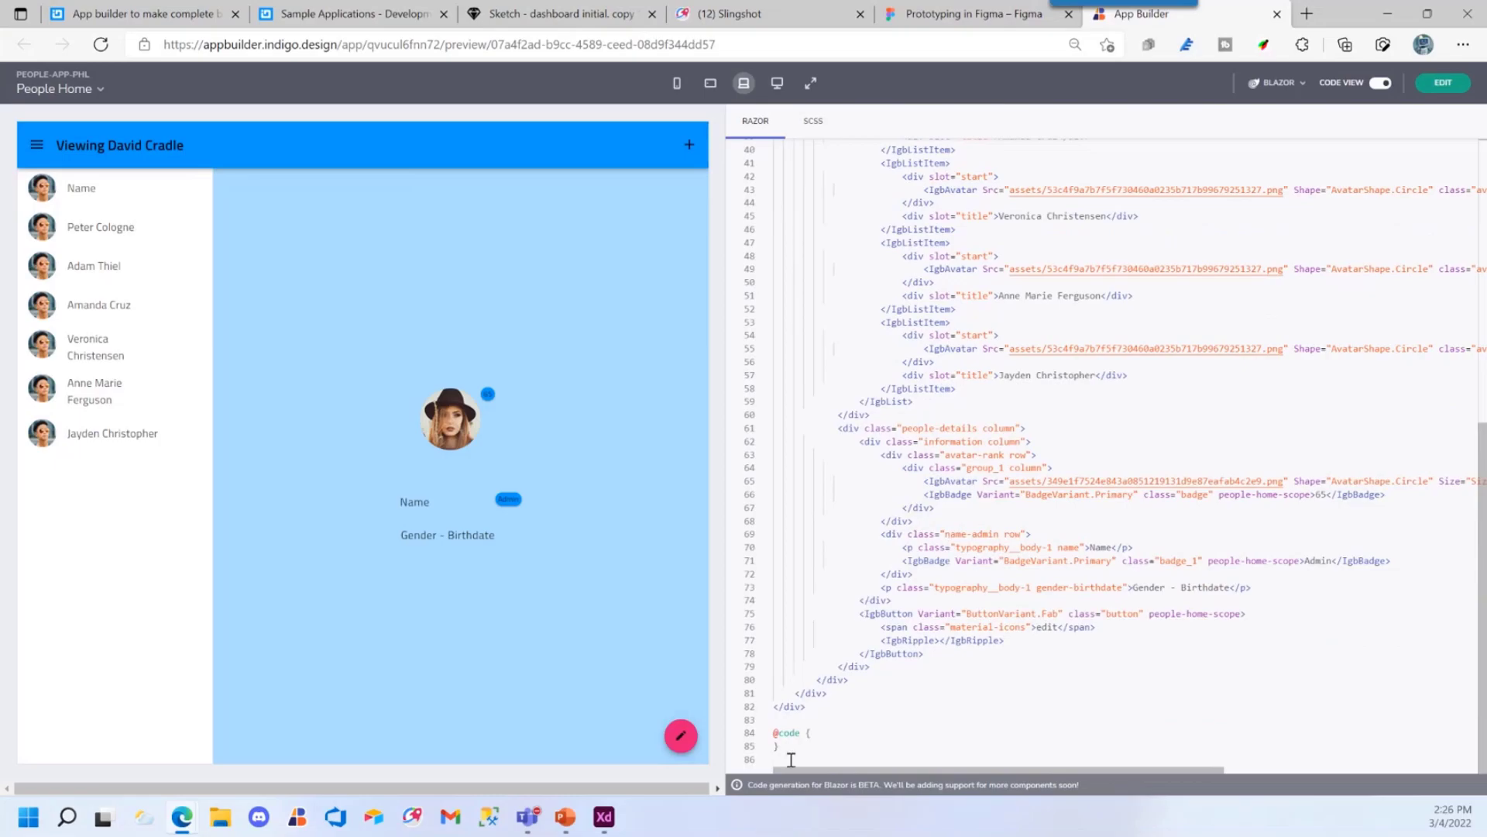
pyautogui.moveTo(785, 747); pyautogui.dragTo(774, 719)
# Switch the generated code to Angular and show the TS and CSS code for People Home
pyautogui.click(1276, 83)
pyautogui.click(1238, 122)
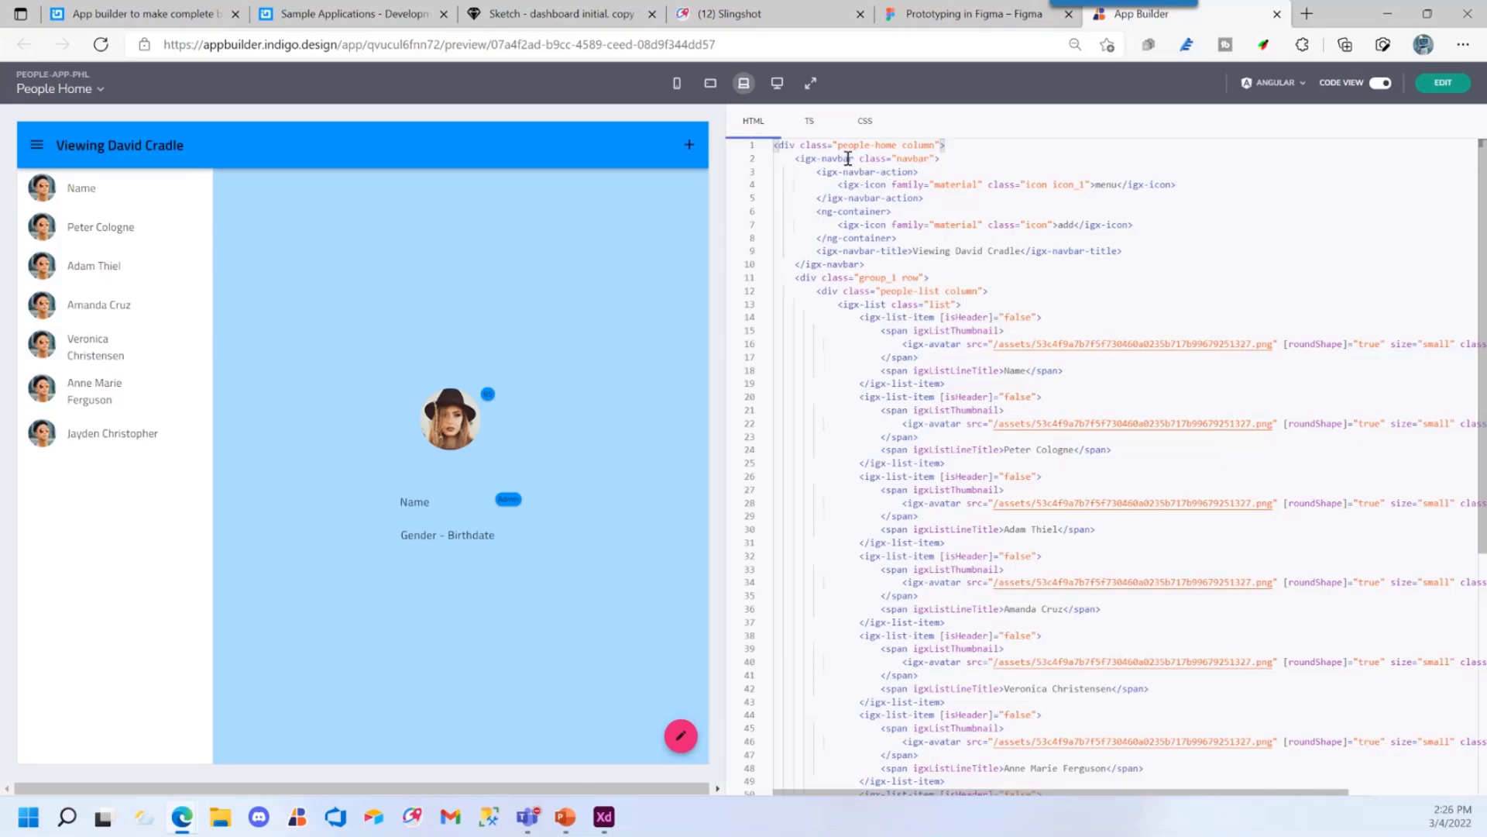
pyautogui.click(813, 125)
pyautogui.click(868, 123)
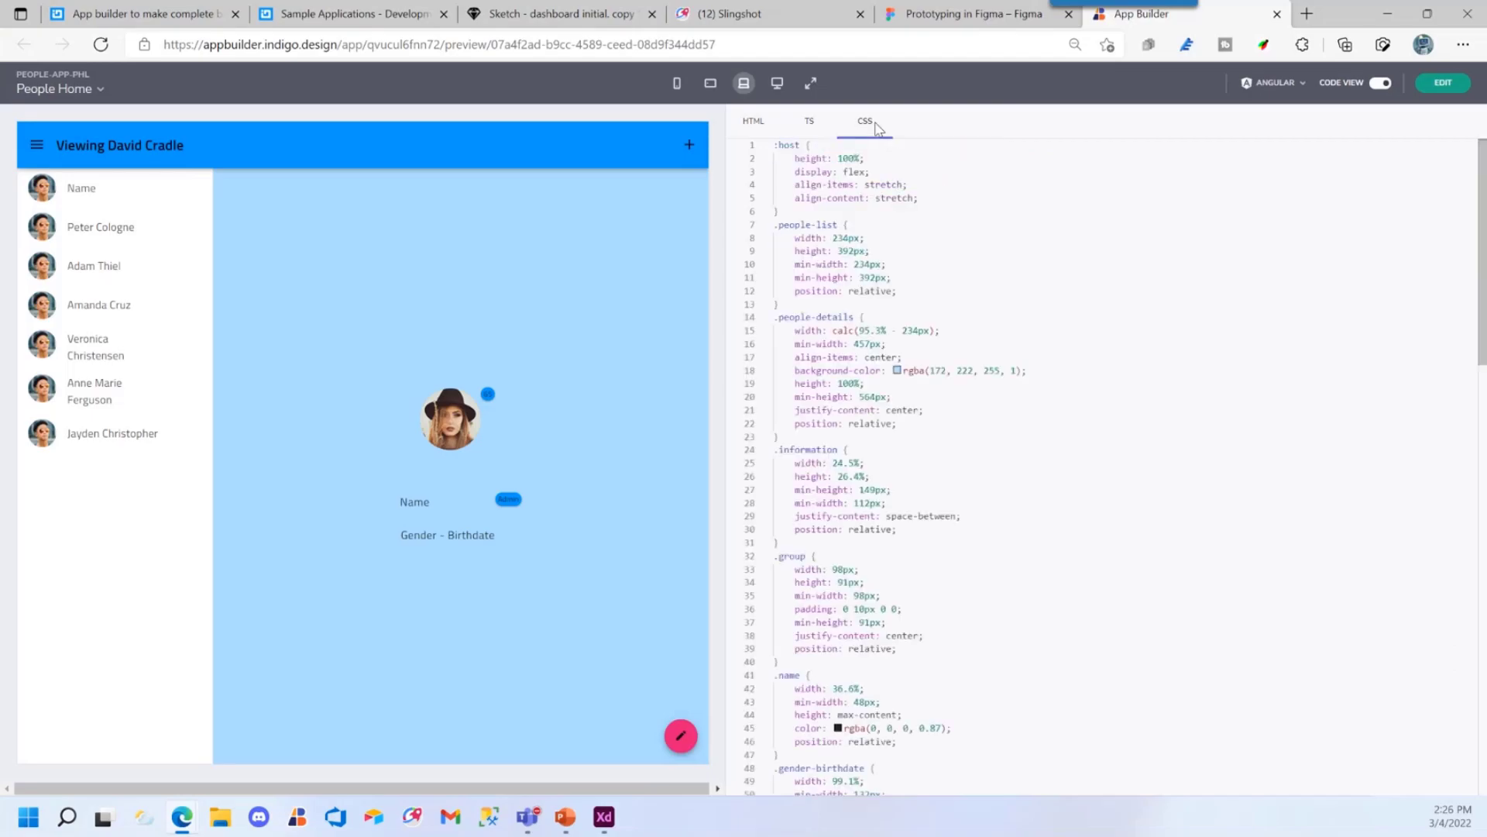
# Show People Home's HTML code and open the app for editing, with the view centred on the canvas
pyautogui.click(750, 130)
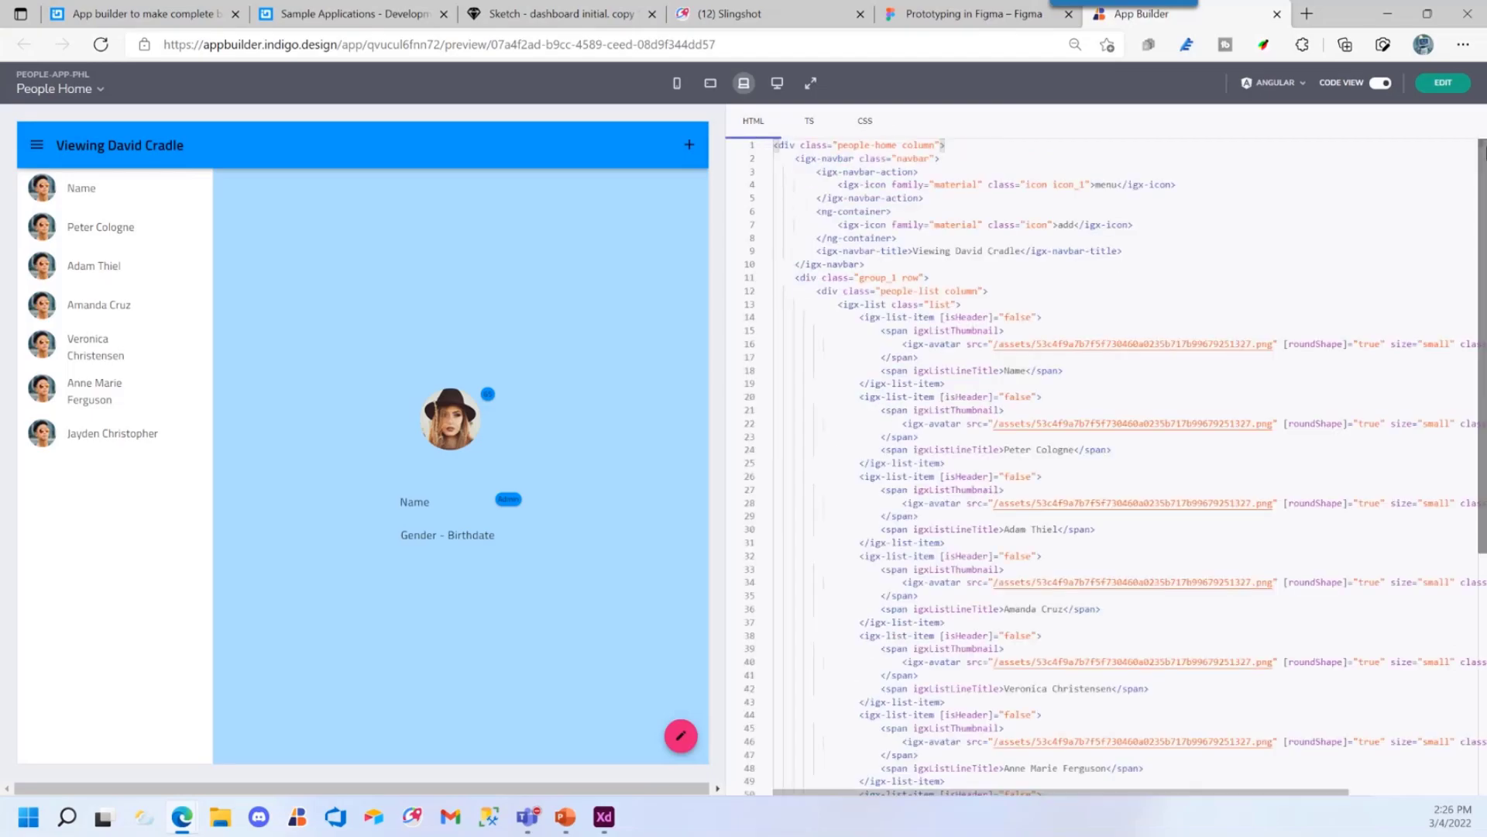
pyautogui.click(1442, 83)
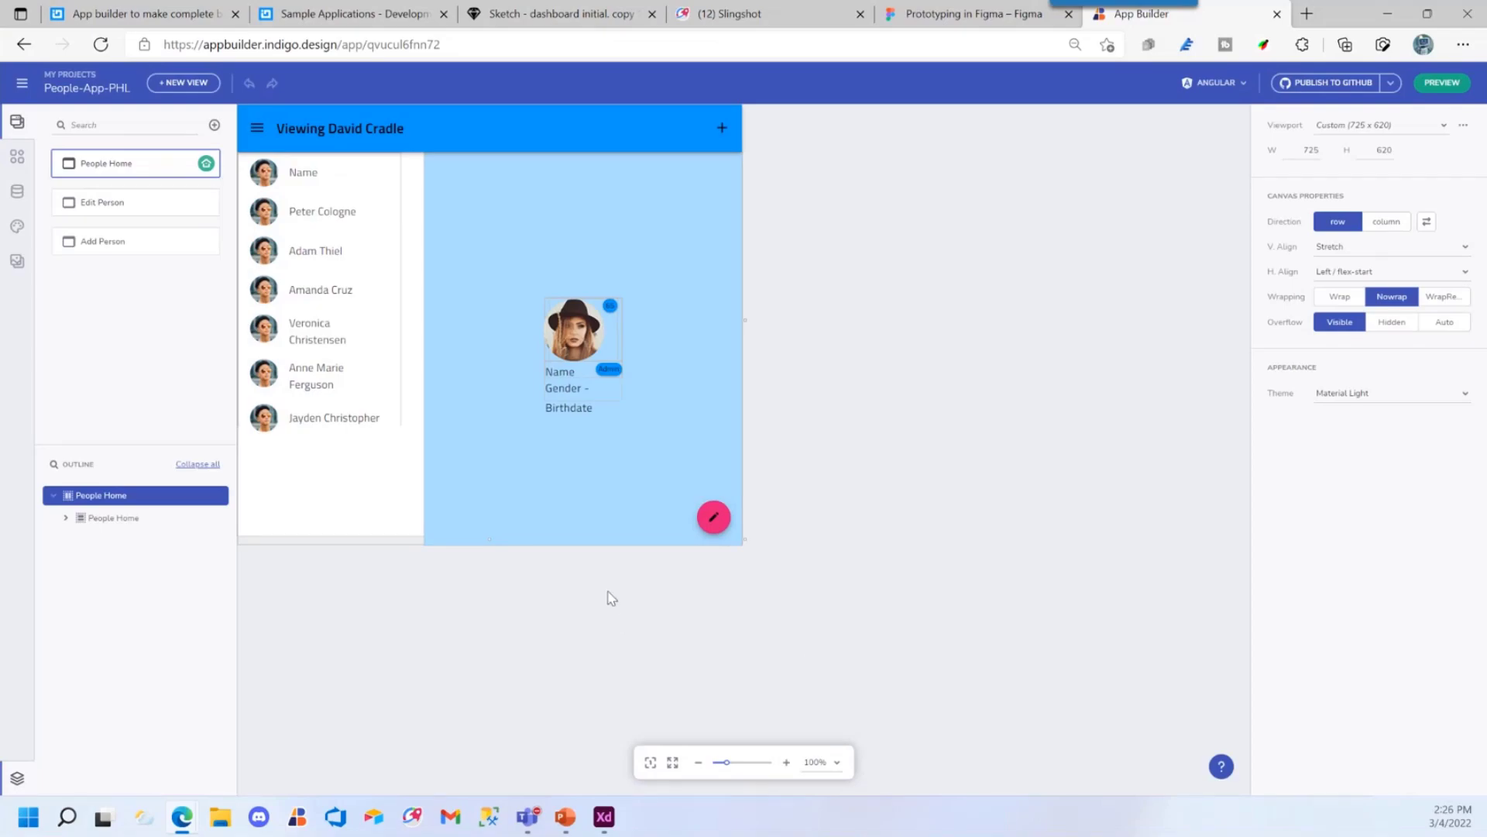
pyautogui.moveTo(577, 591); pyautogui.dragTo(761, 669)
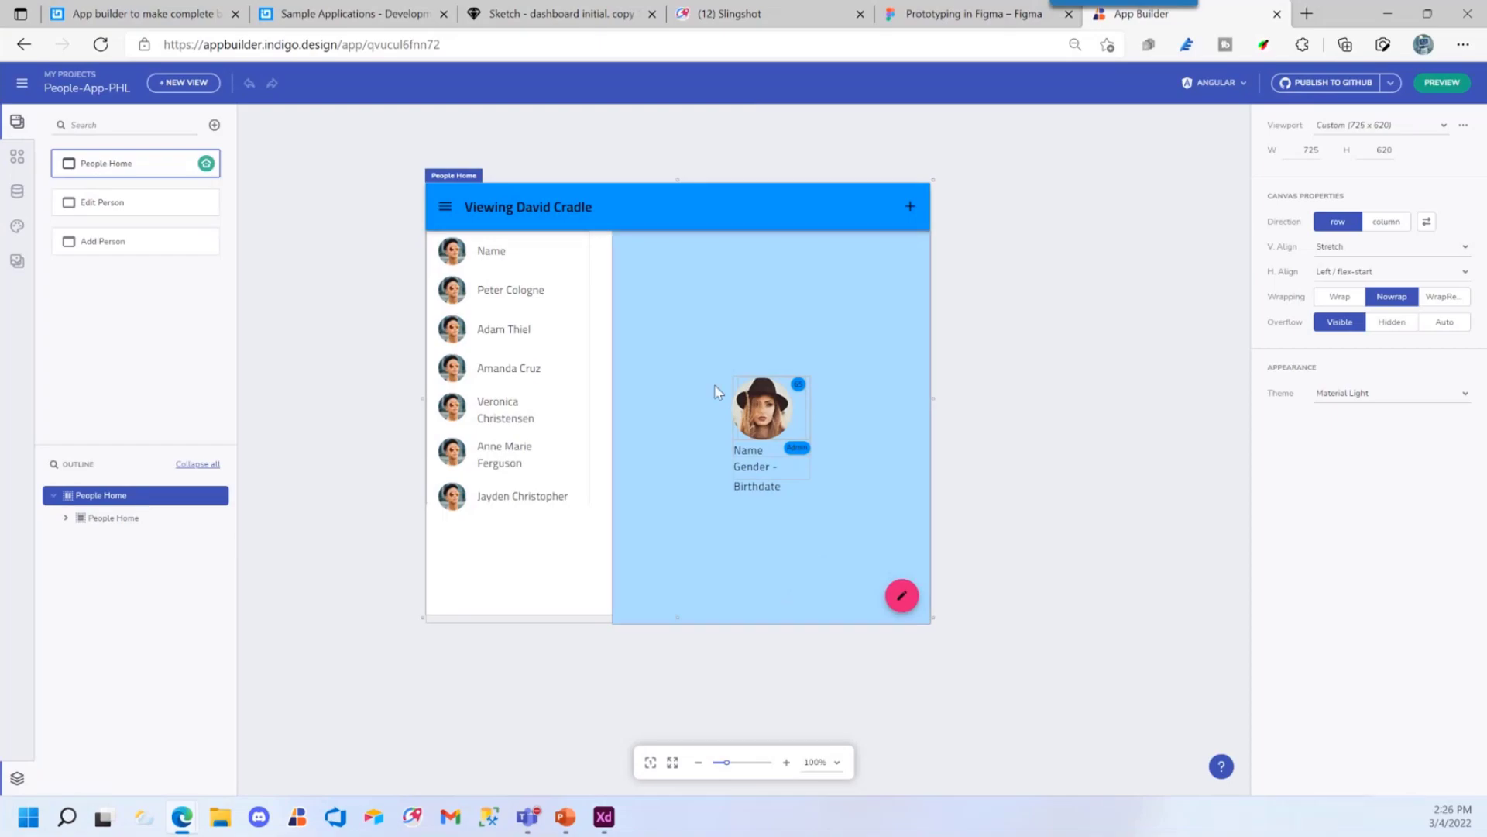
# Select the first list item in the people list and review its layout and list item properties
pyautogui.click(720, 278)
pyautogui.click(494, 262)
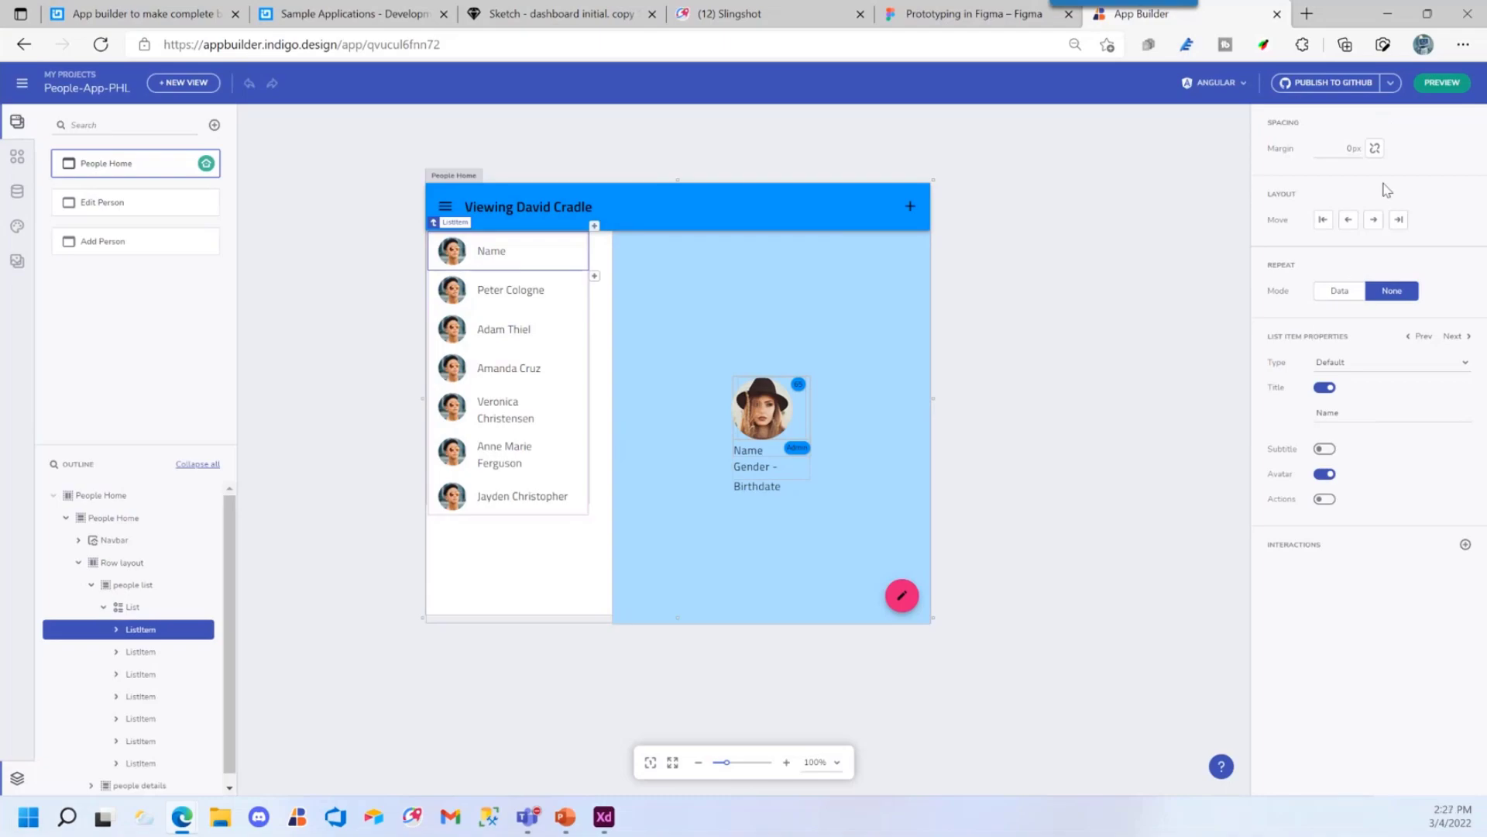
pyautogui.scroll(-1, 232, 690)
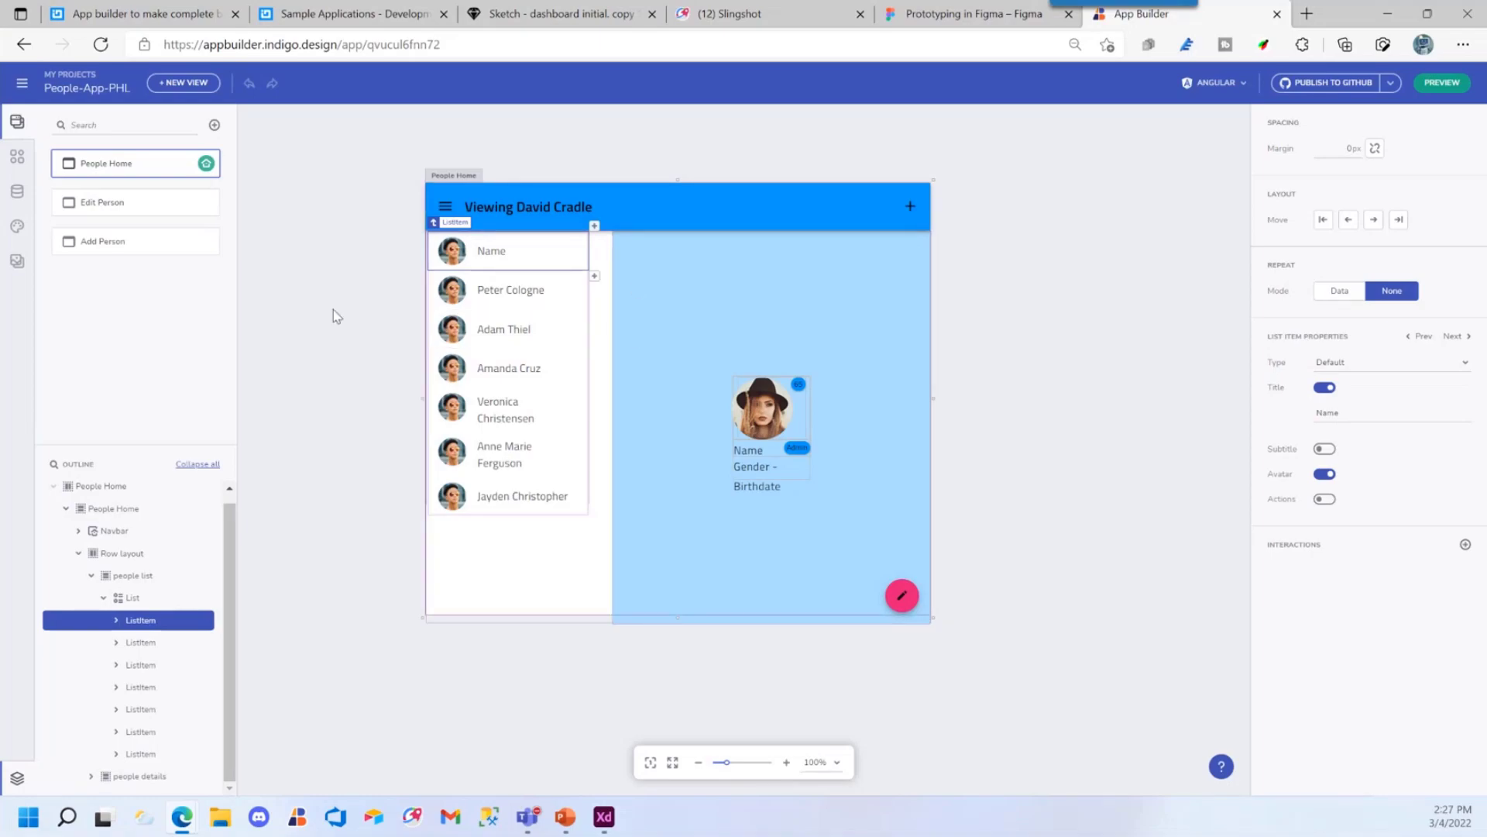
pyautogui.click(918, 15)
pyautogui.click(505, 17)
pyautogui.click(1138, 16)
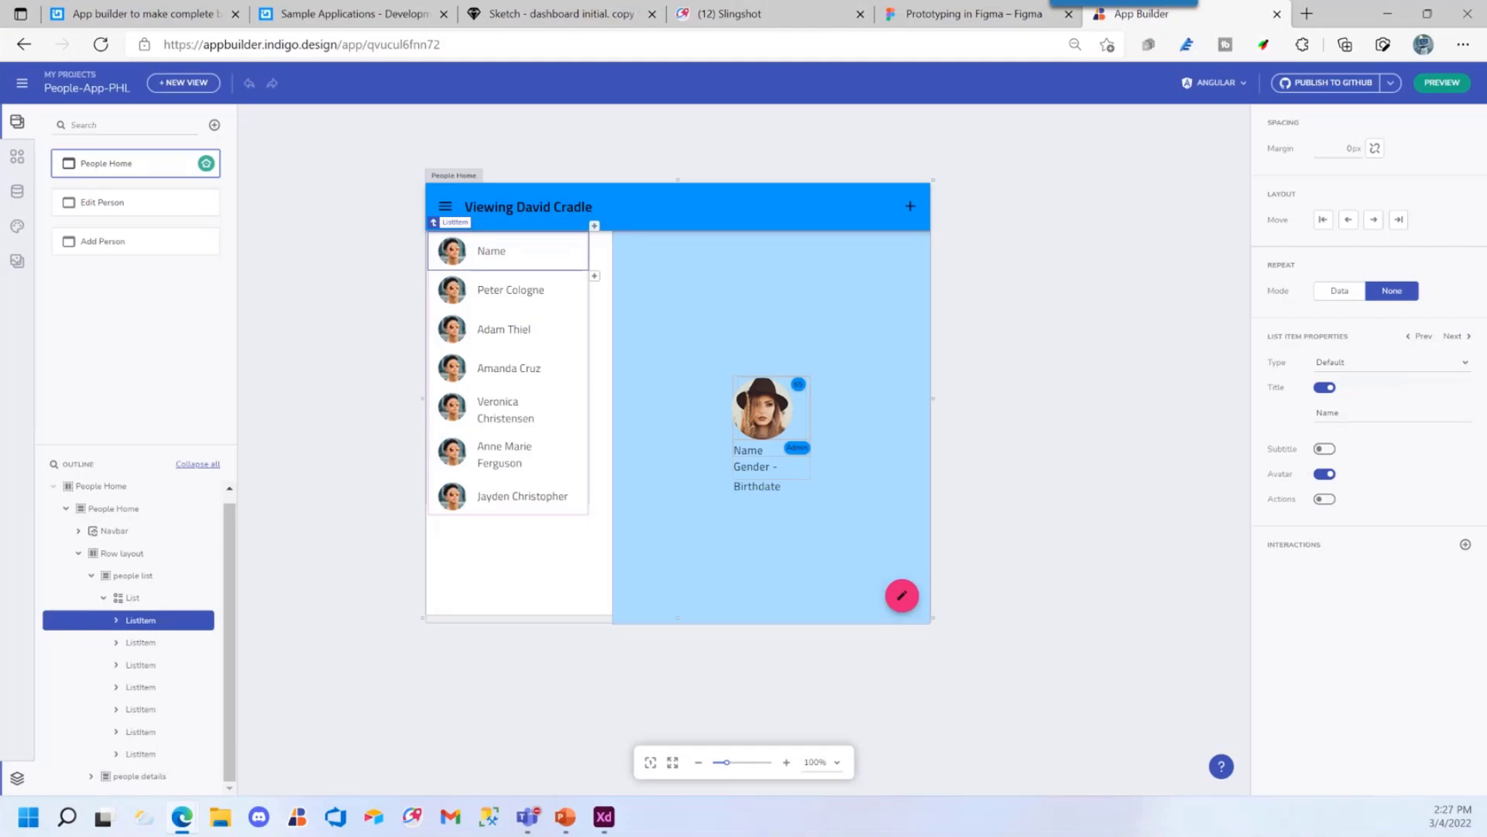
# Find the Button component and place one between the people list and people details groups in People Home
pyautogui.click(17, 156)
pyautogui.moveTo(237, 237); pyautogui.dragTo(221, 193)
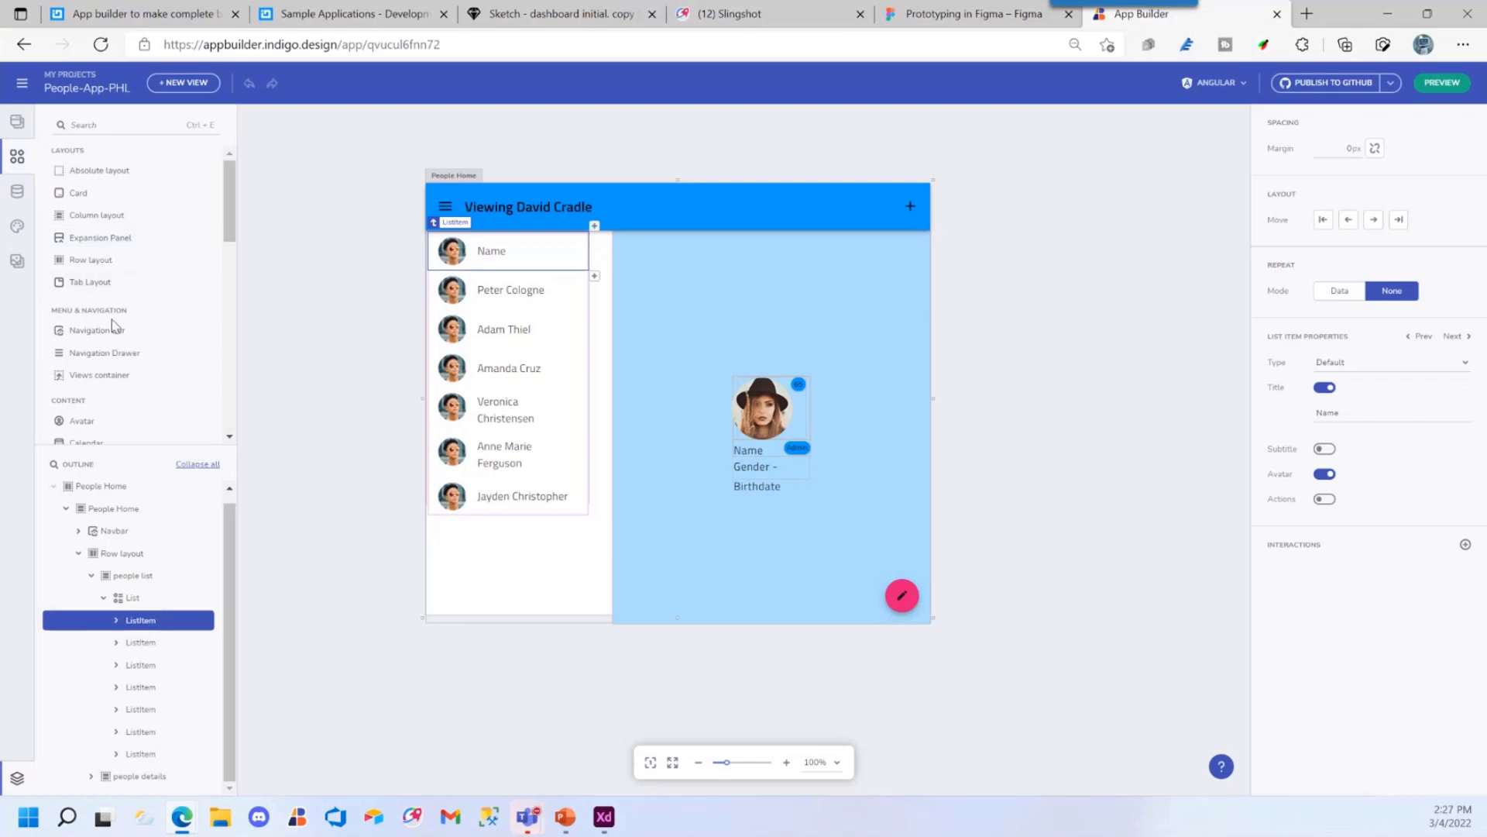
pyautogui.scroll(-1, 138, 327)
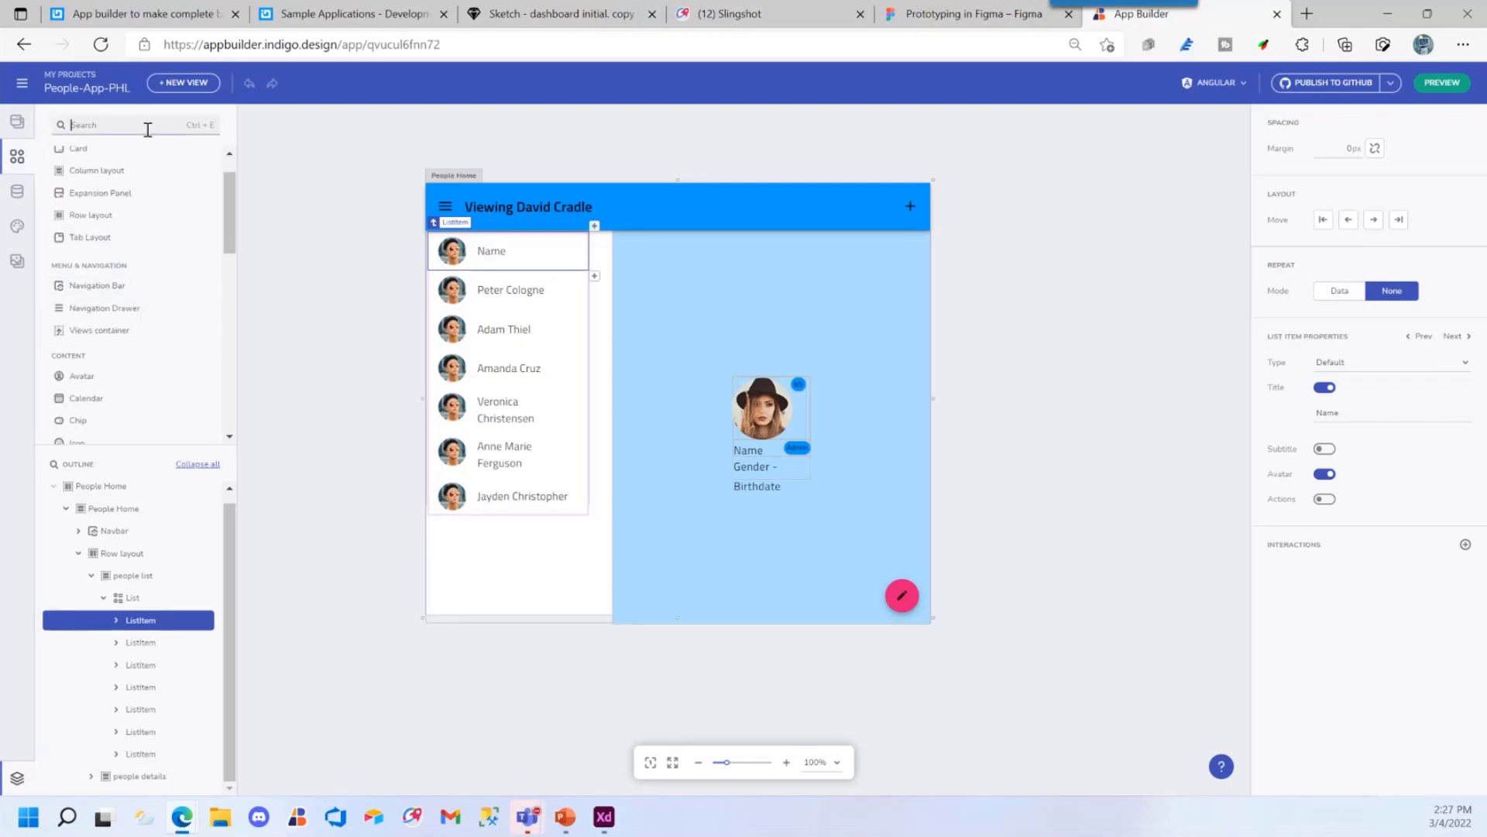
pyautogui.write('butt')
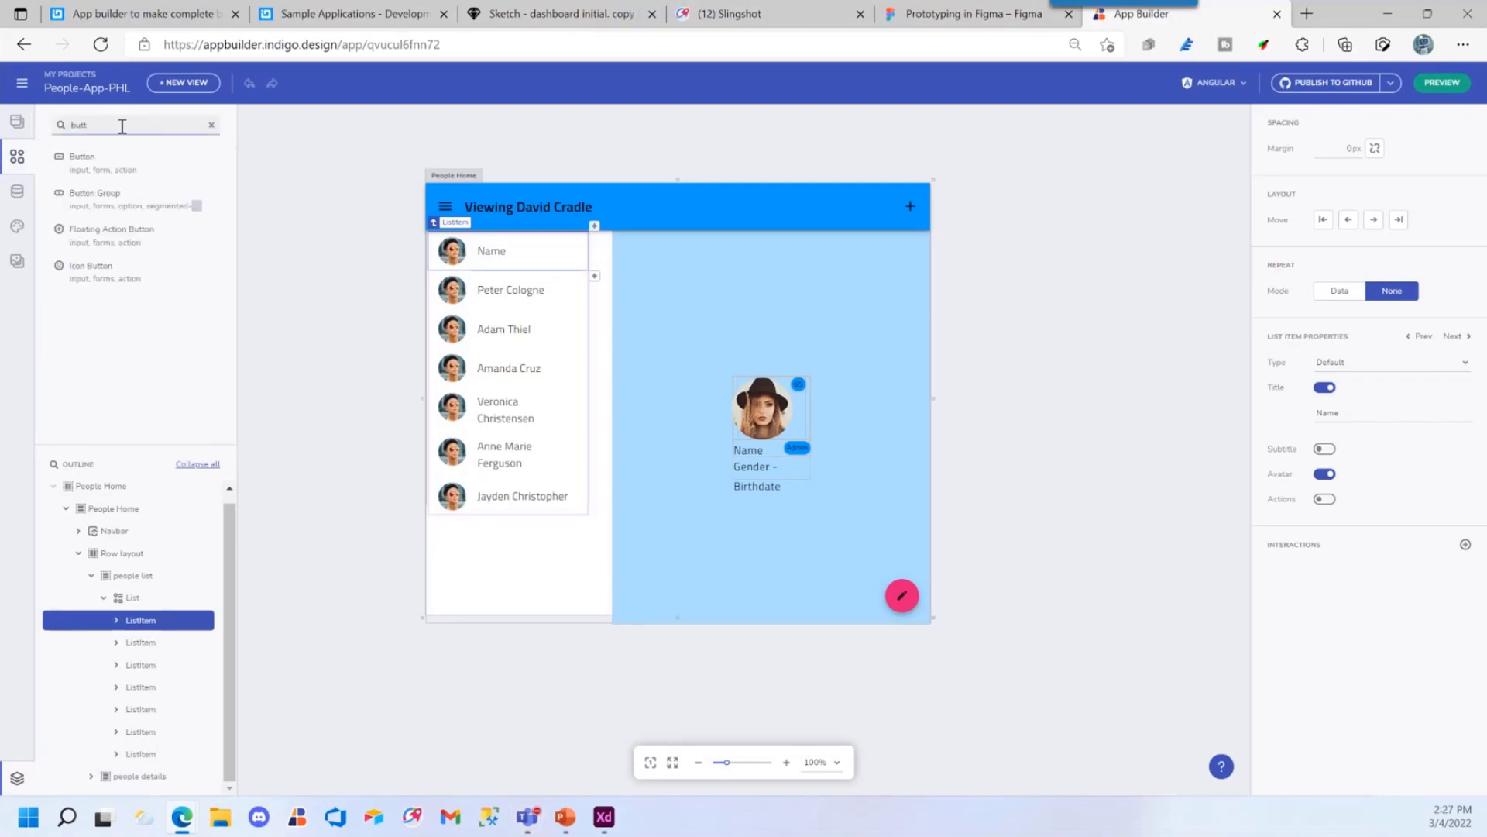
pyautogui.moveTo(92, 164); pyautogui.dragTo(489, 554)
pyautogui.moveTo(947, 245); pyautogui.dragTo(802, 209)
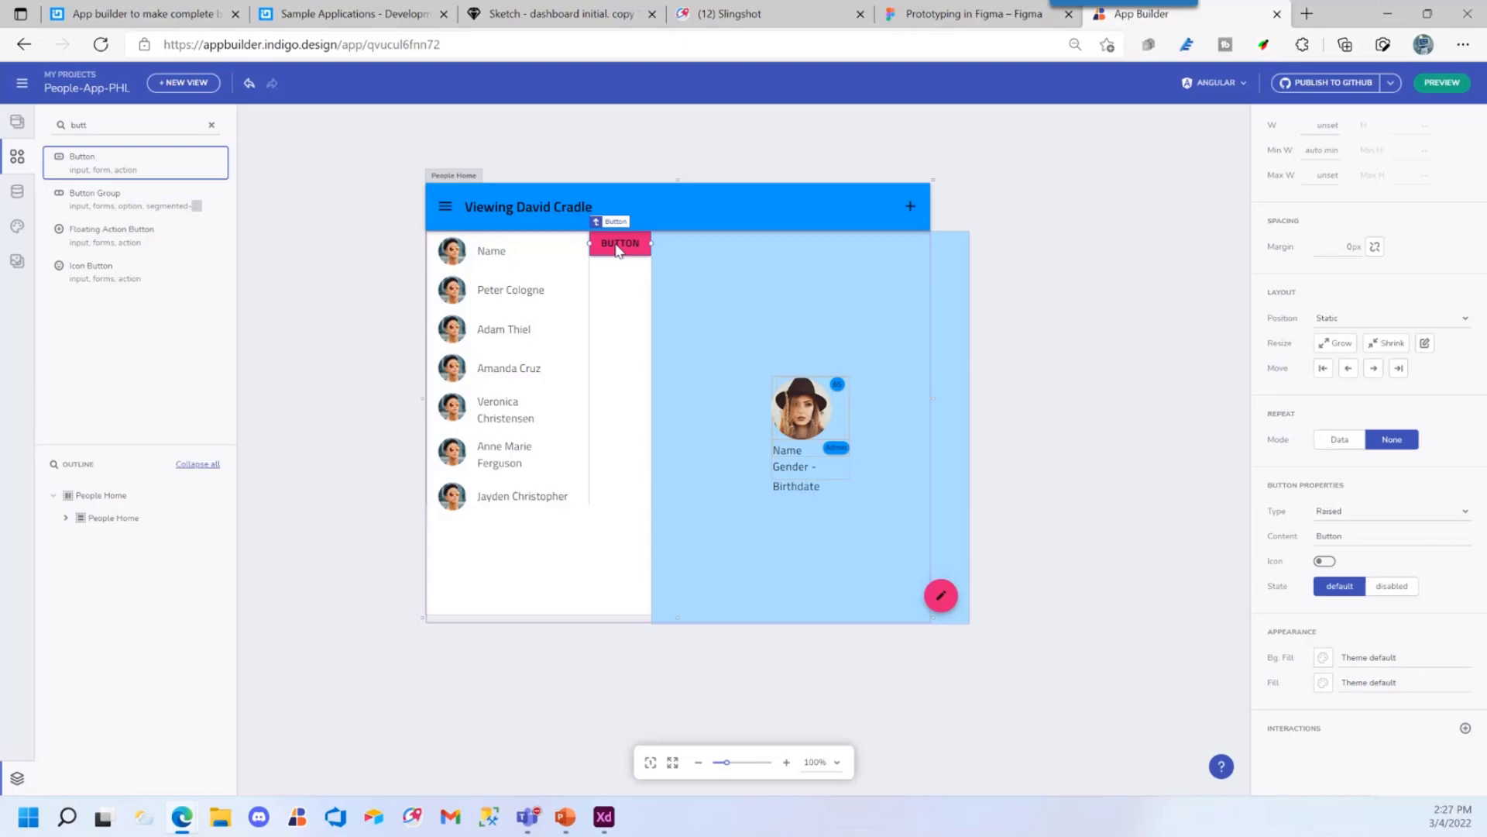
# Preview the app, examine the floating edit button's markup in the generated HTML, and try the newly added button
pyautogui.click(1442, 82)
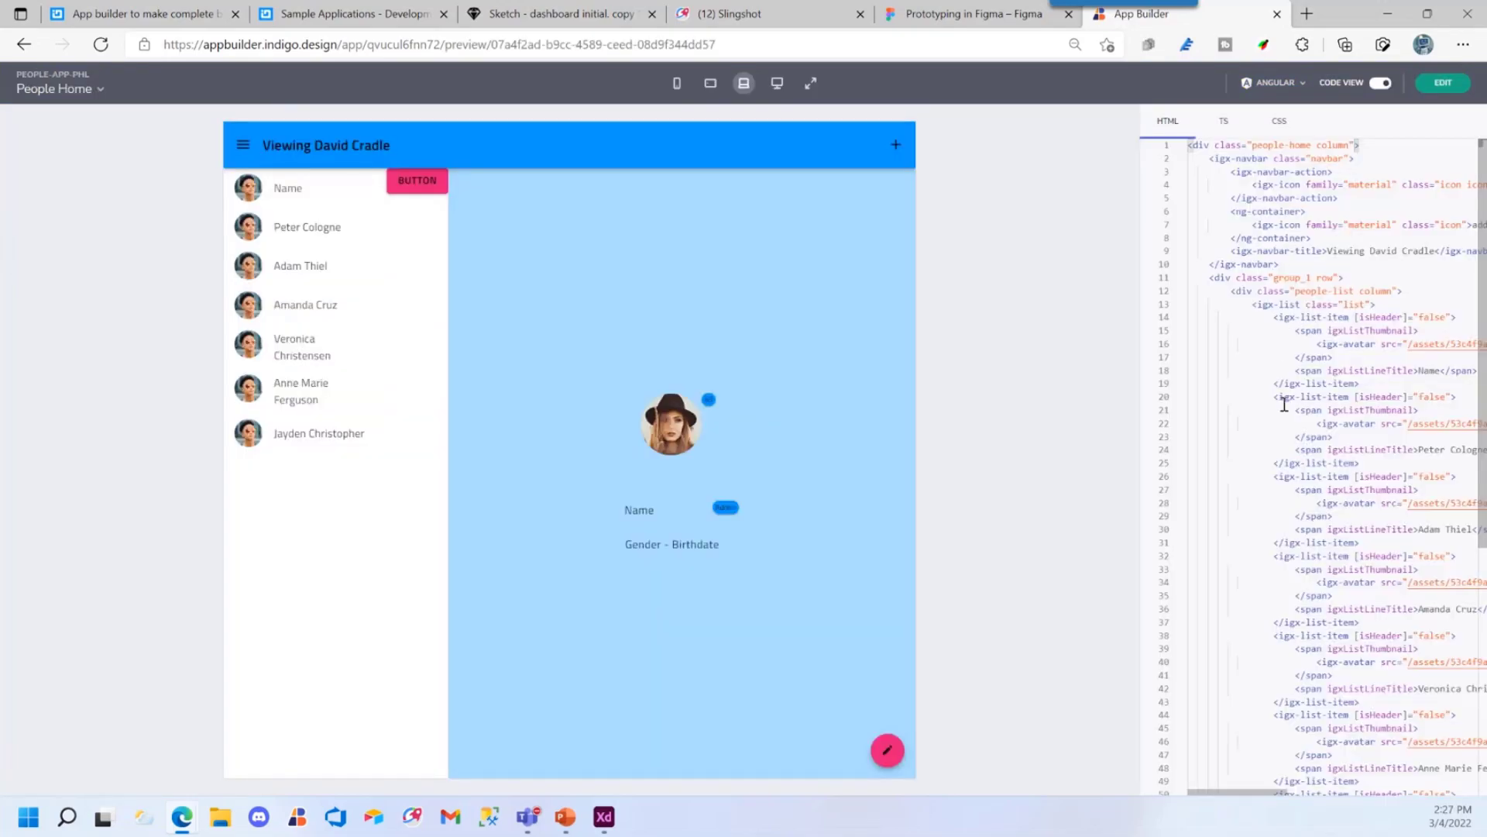
pyautogui.scroll(-5, 1278, 411)
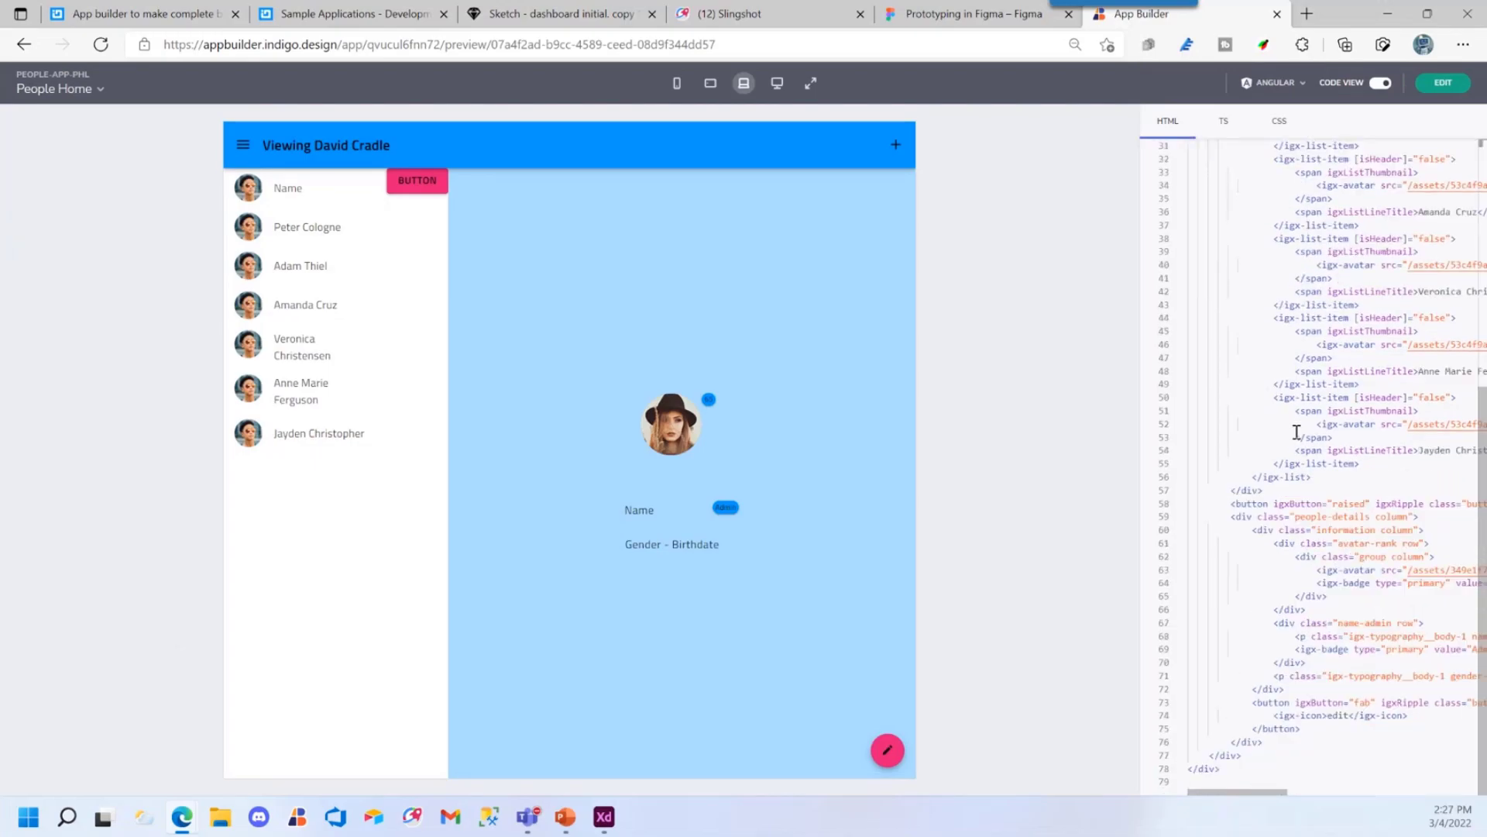
pyautogui.moveTo(1331, 733); pyautogui.dragTo(1158, 695)
pyautogui.click(1311, 717)
pyautogui.moveTo(1317, 728); pyautogui.dragTo(1192, 701)
pyautogui.click(422, 188)
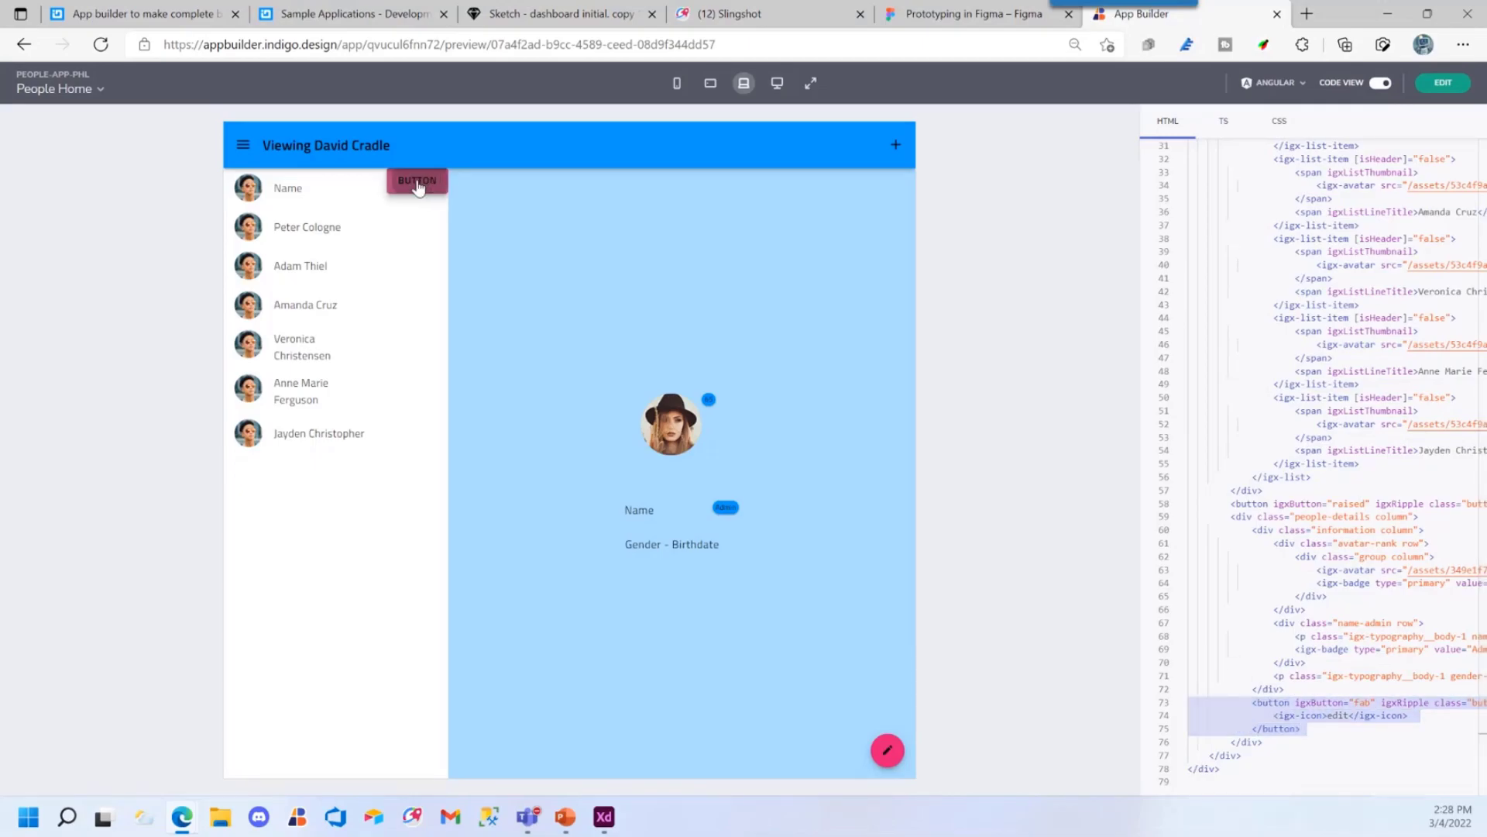
# Return to editing People Home and delete the added button beside the people list
pyautogui.click(1439, 83)
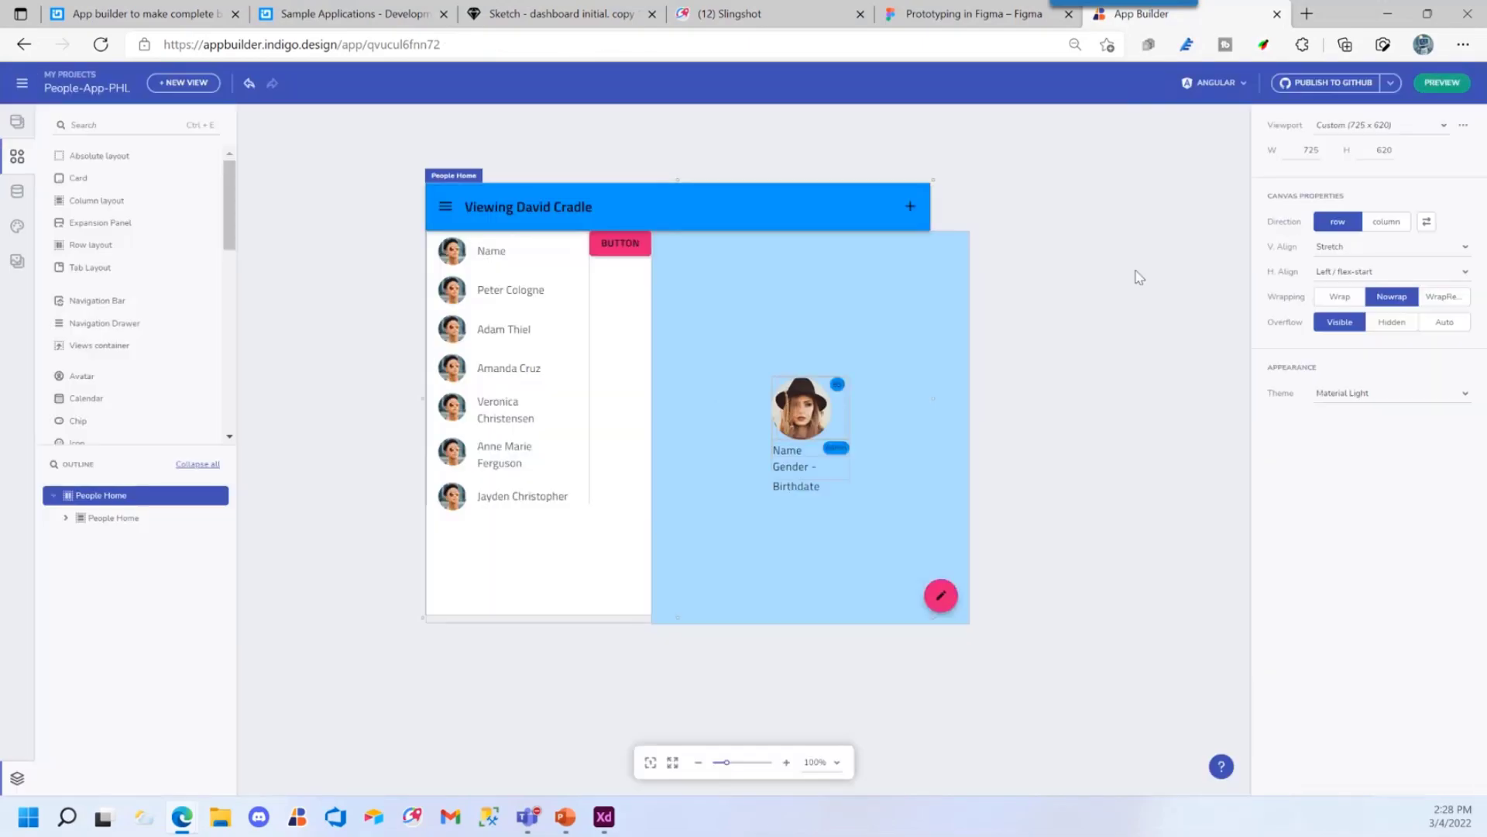
pyautogui.click(620, 244)
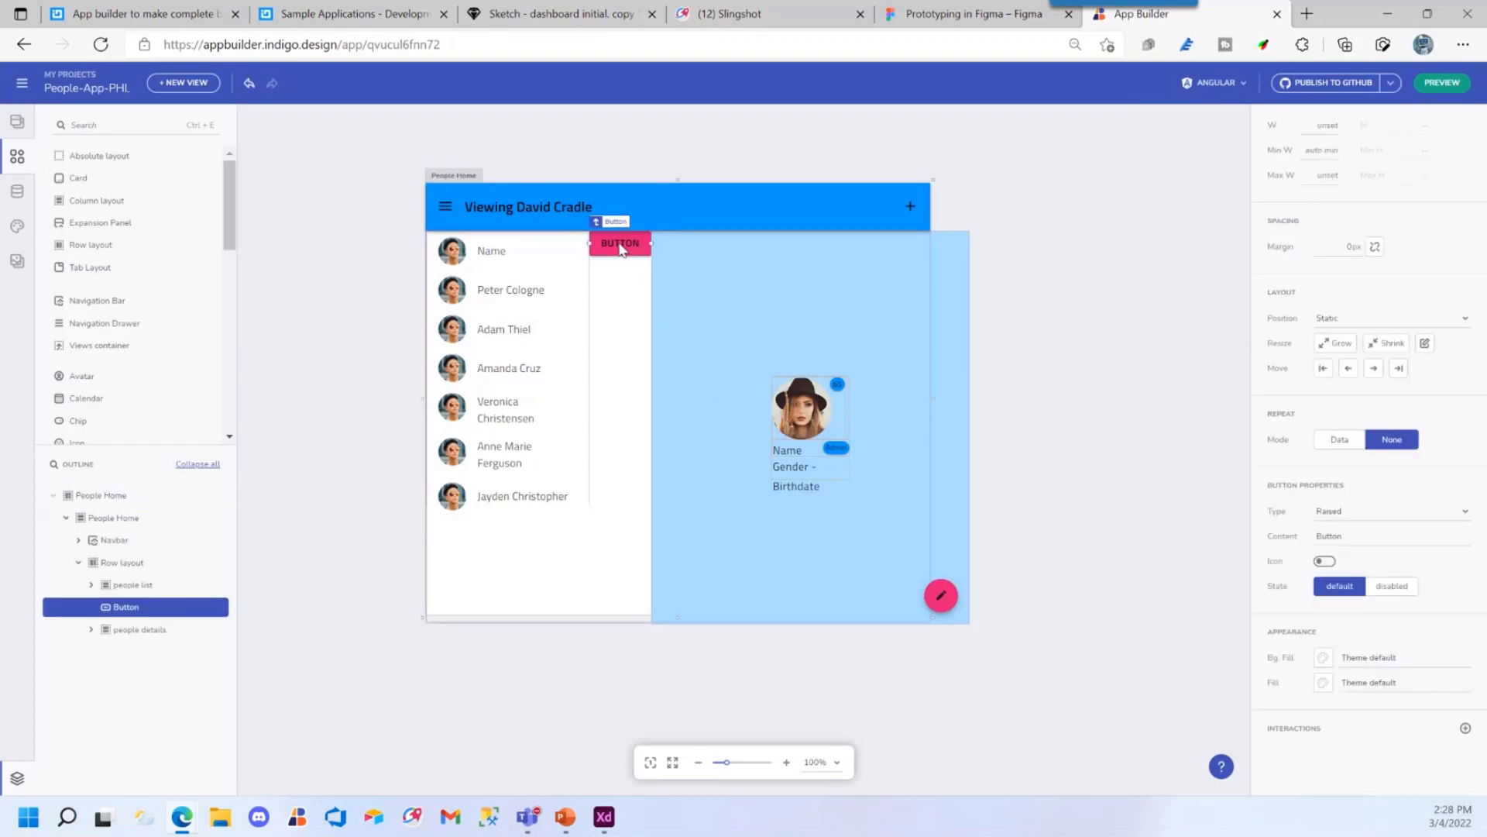
pyautogui.press('Delete')
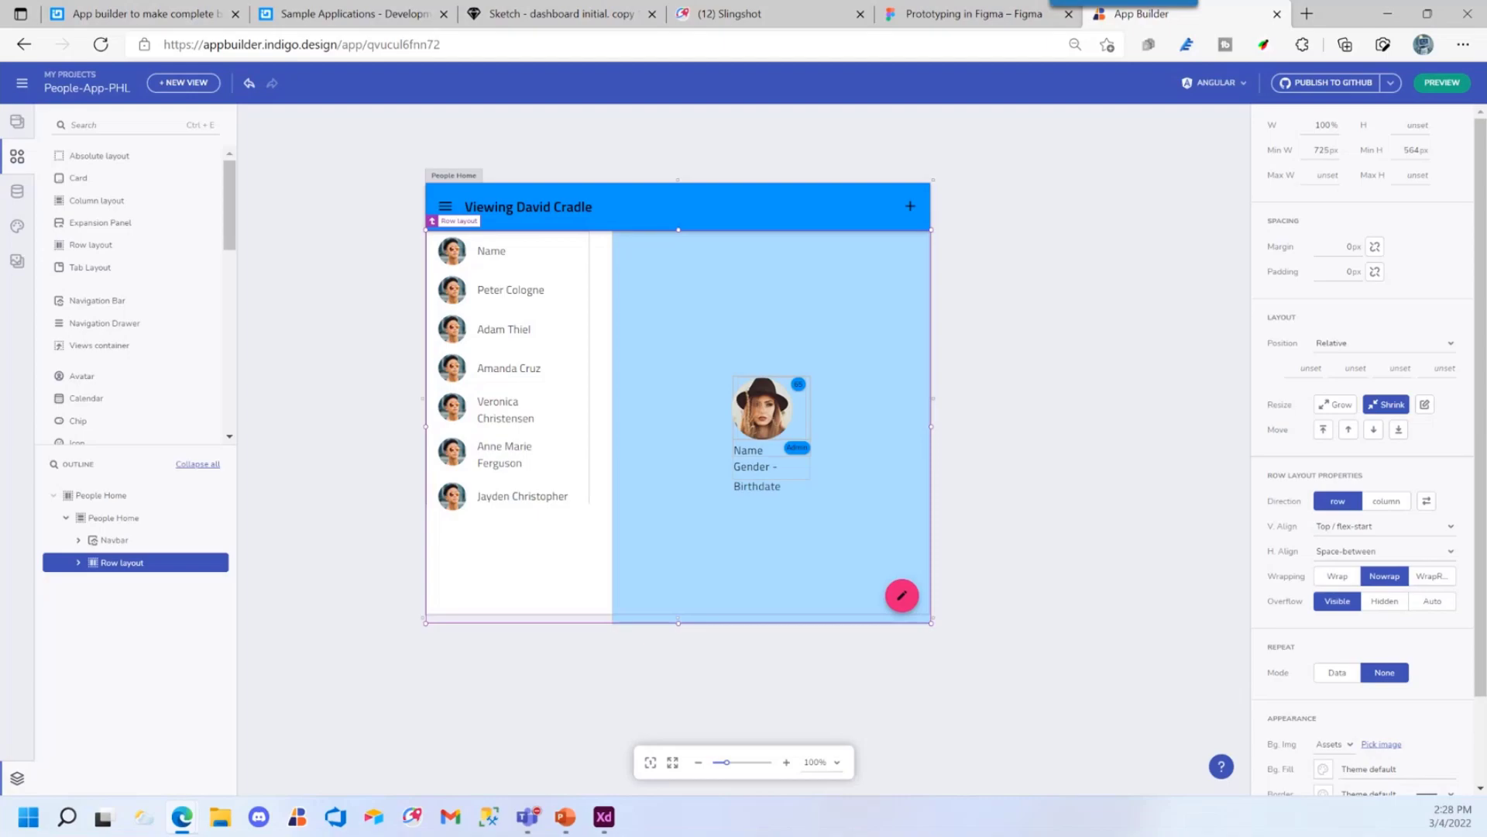
# Add an on-click interaction to People Home's floating edit button that navigates to the Edit Person view
pyautogui.click(17, 121)
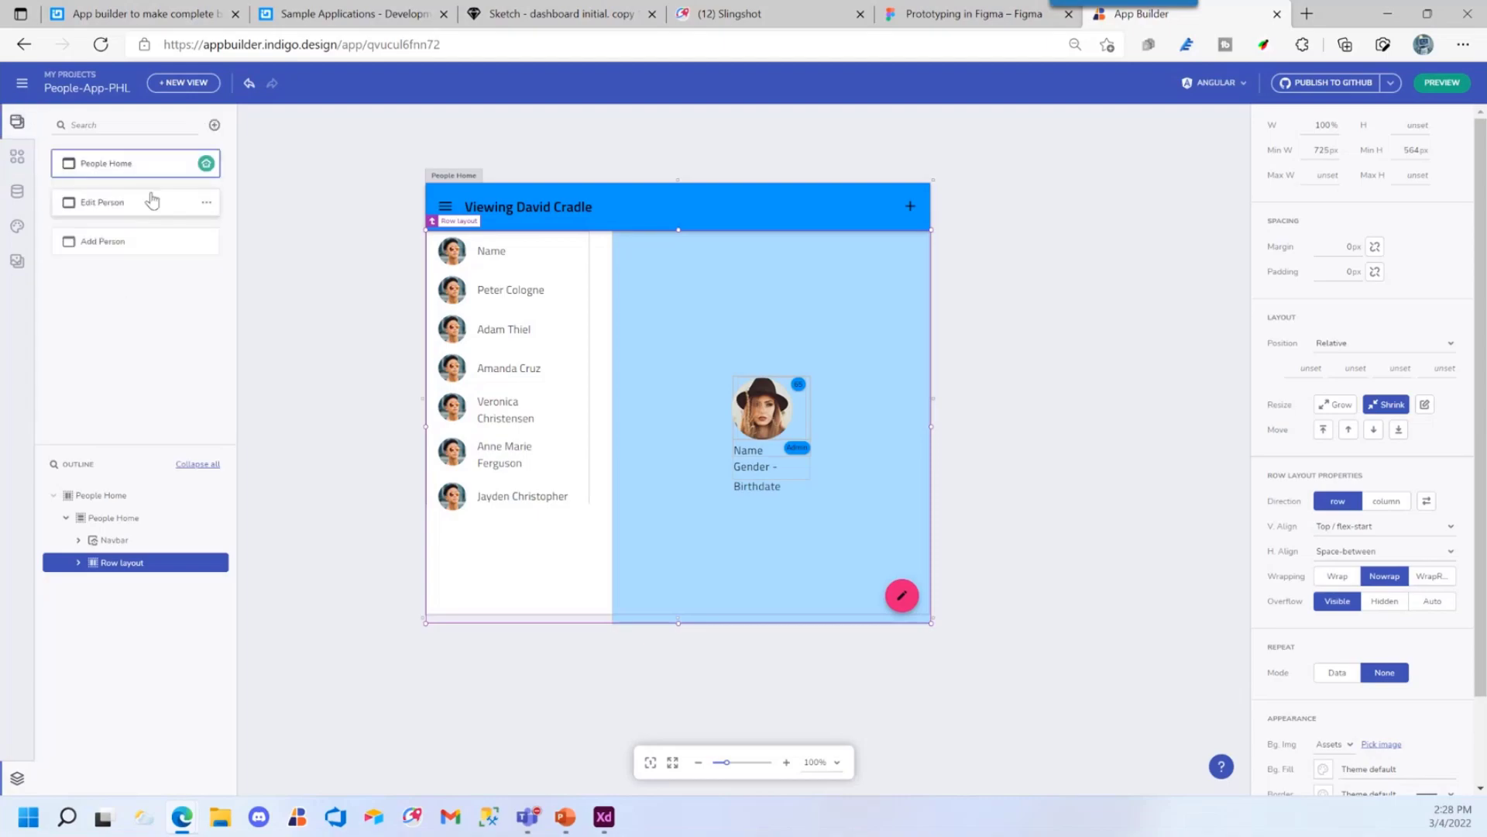
pyautogui.click(131, 166)
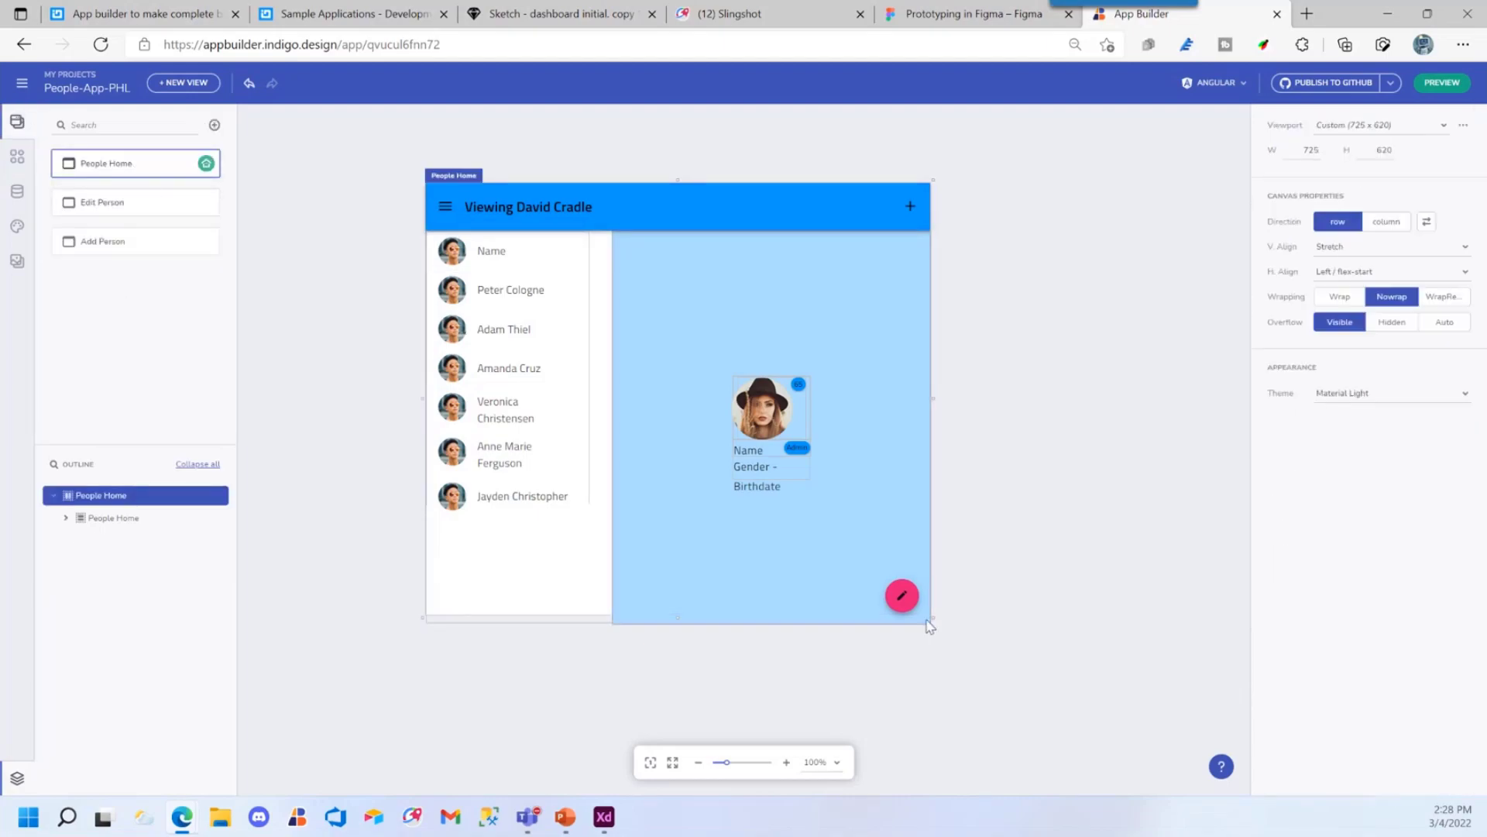
pyautogui.click(902, 596)
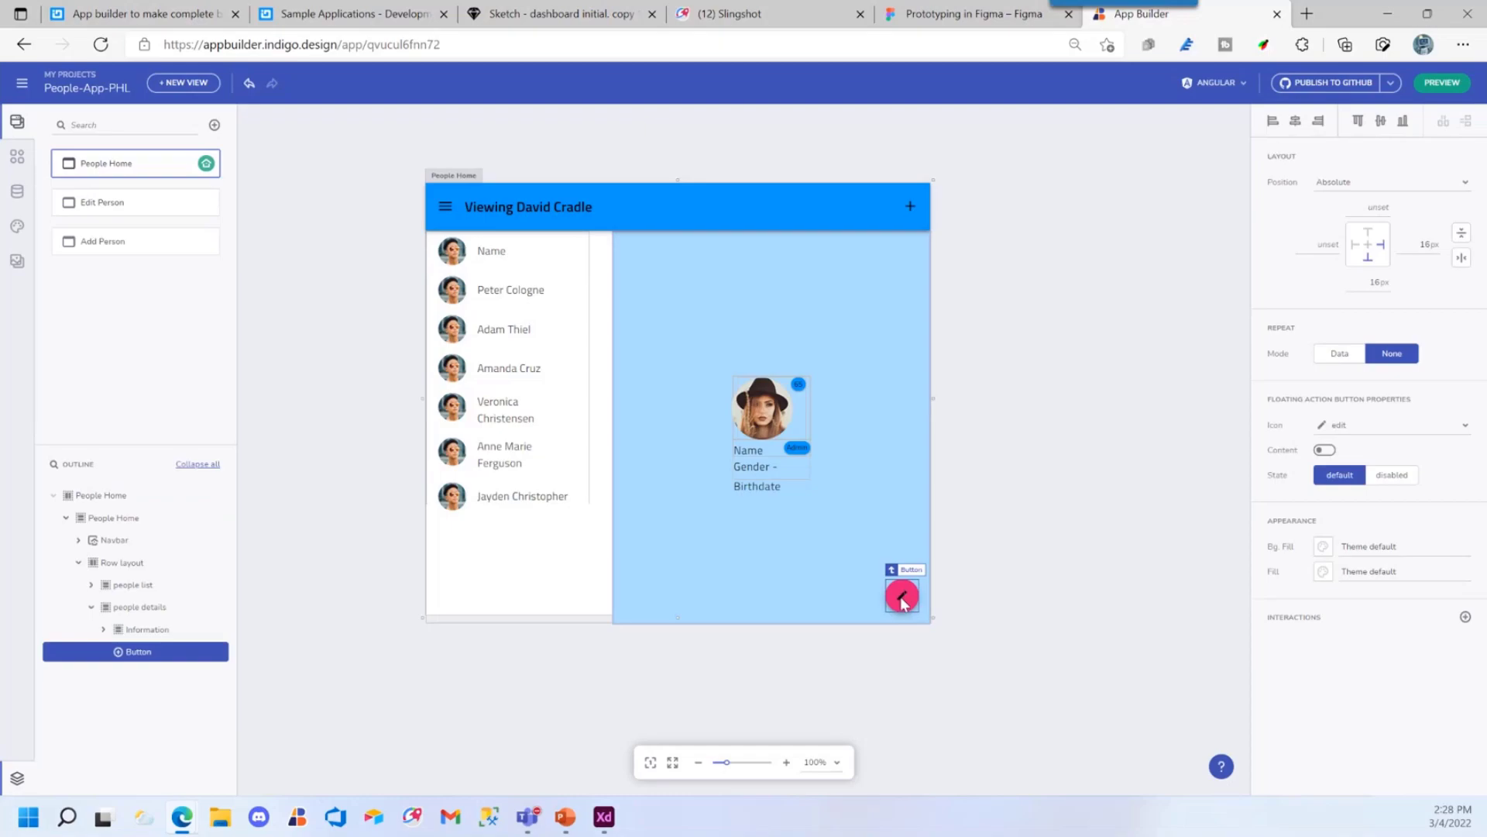
pyautogui.click(1466, 617)
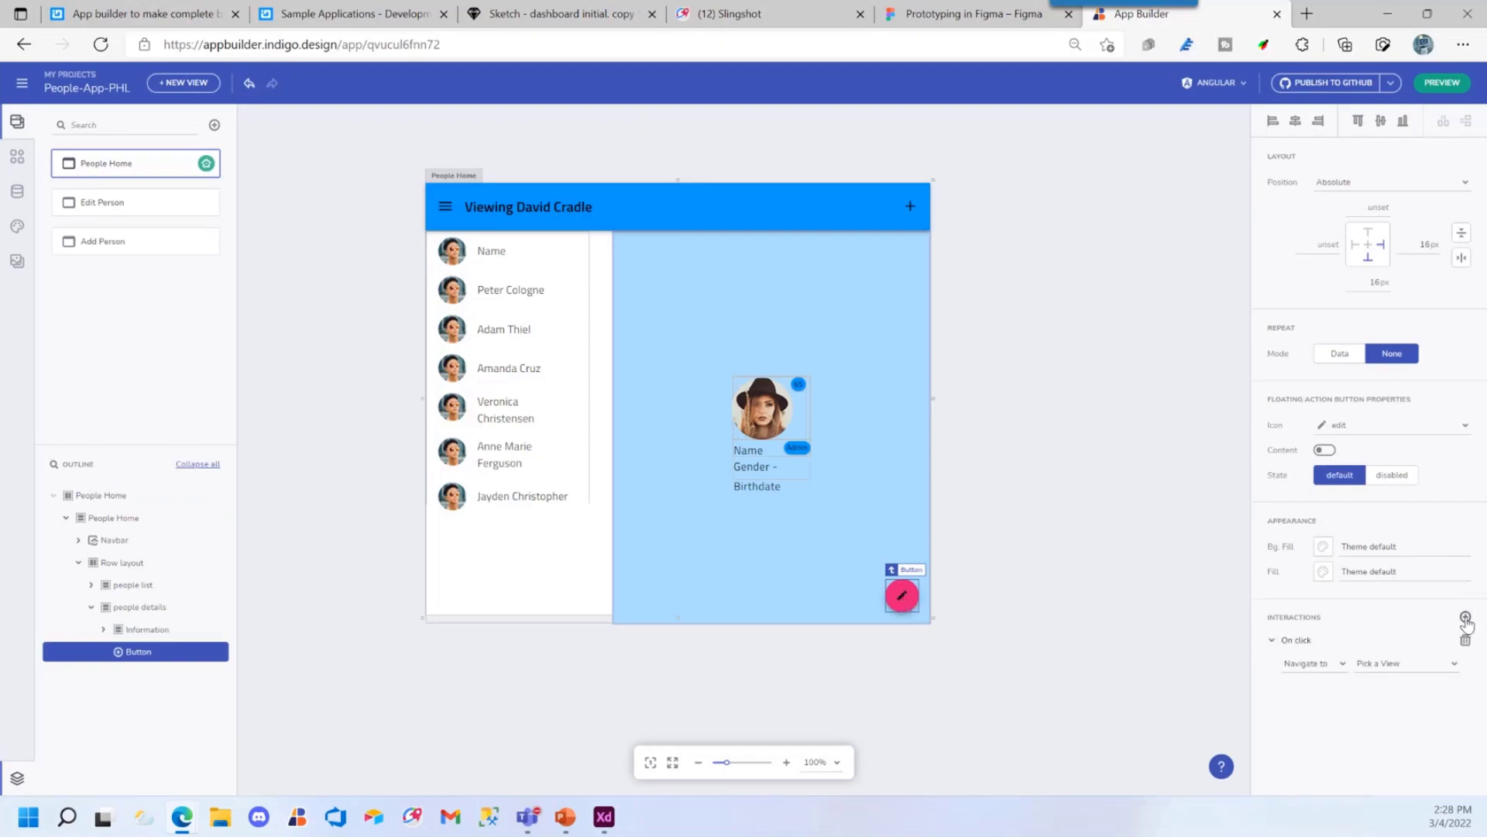
pyautogui.click(1450, 664)
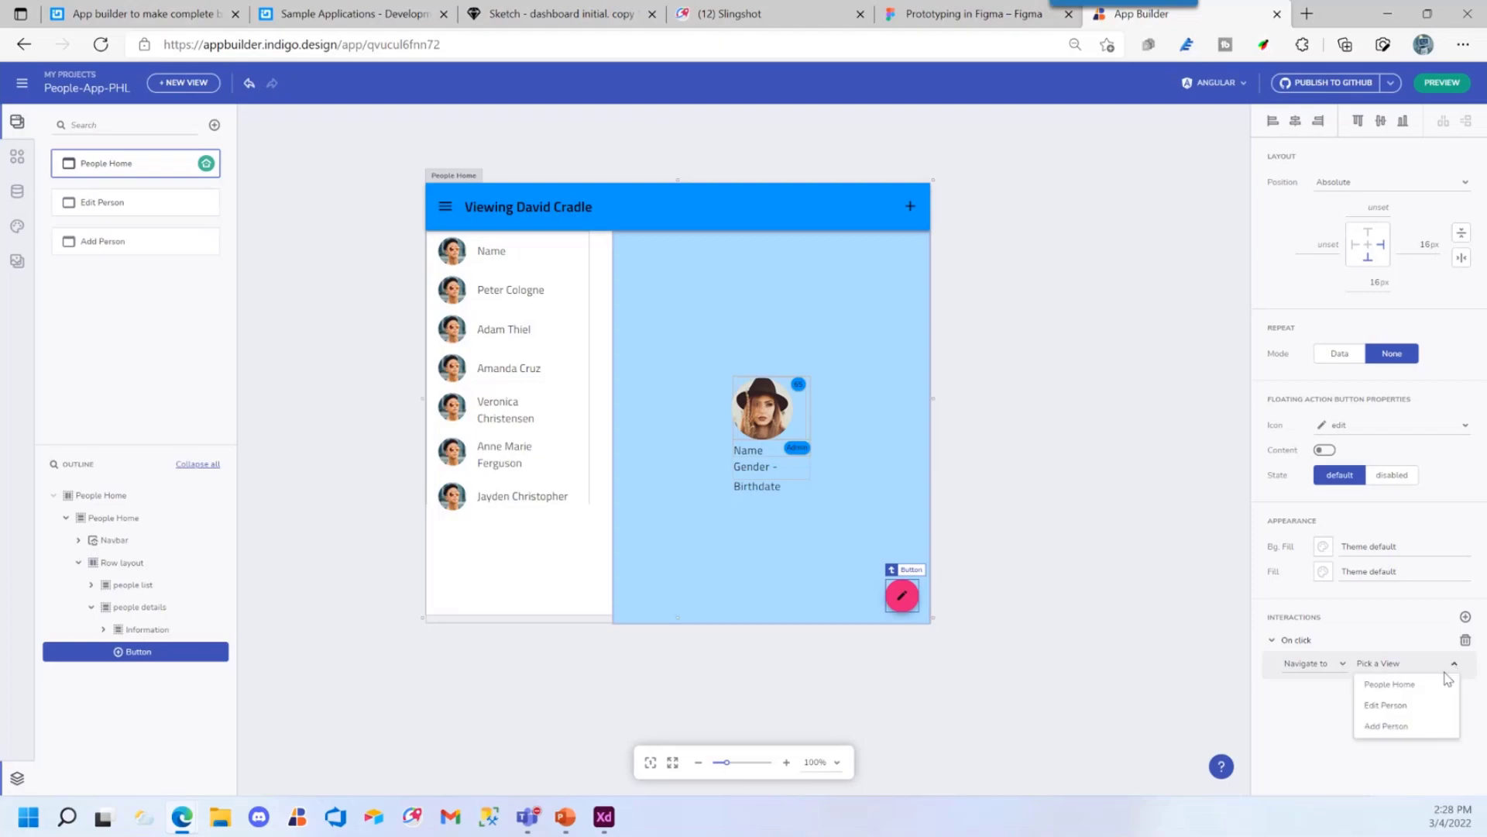
pyautogui.click(1401, 706)
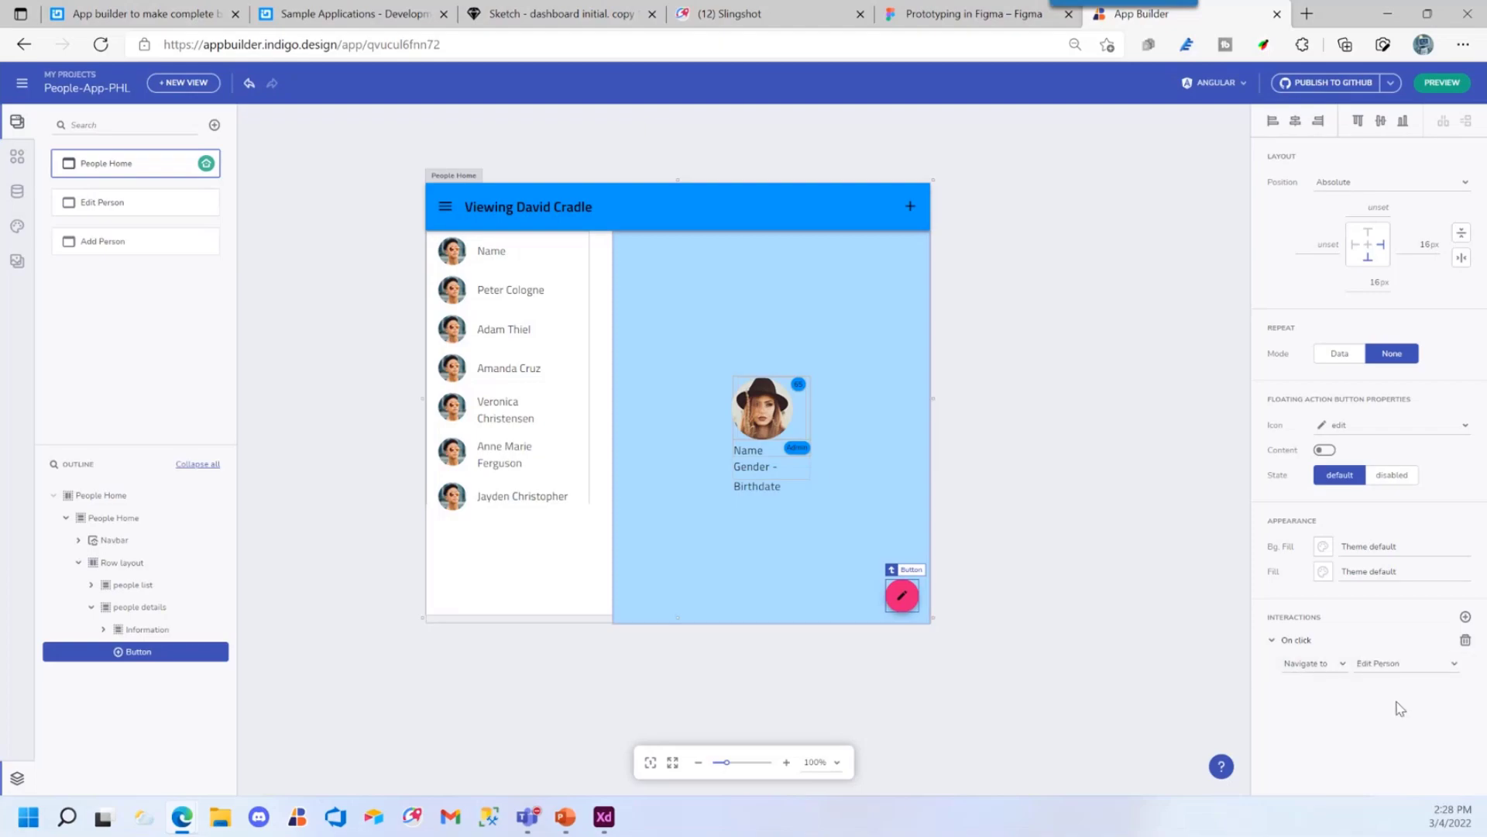
# Give the add icon in People Home's navbar an on-click interaction that navigates to the Add Person view
pyautogui.click(911, 207)
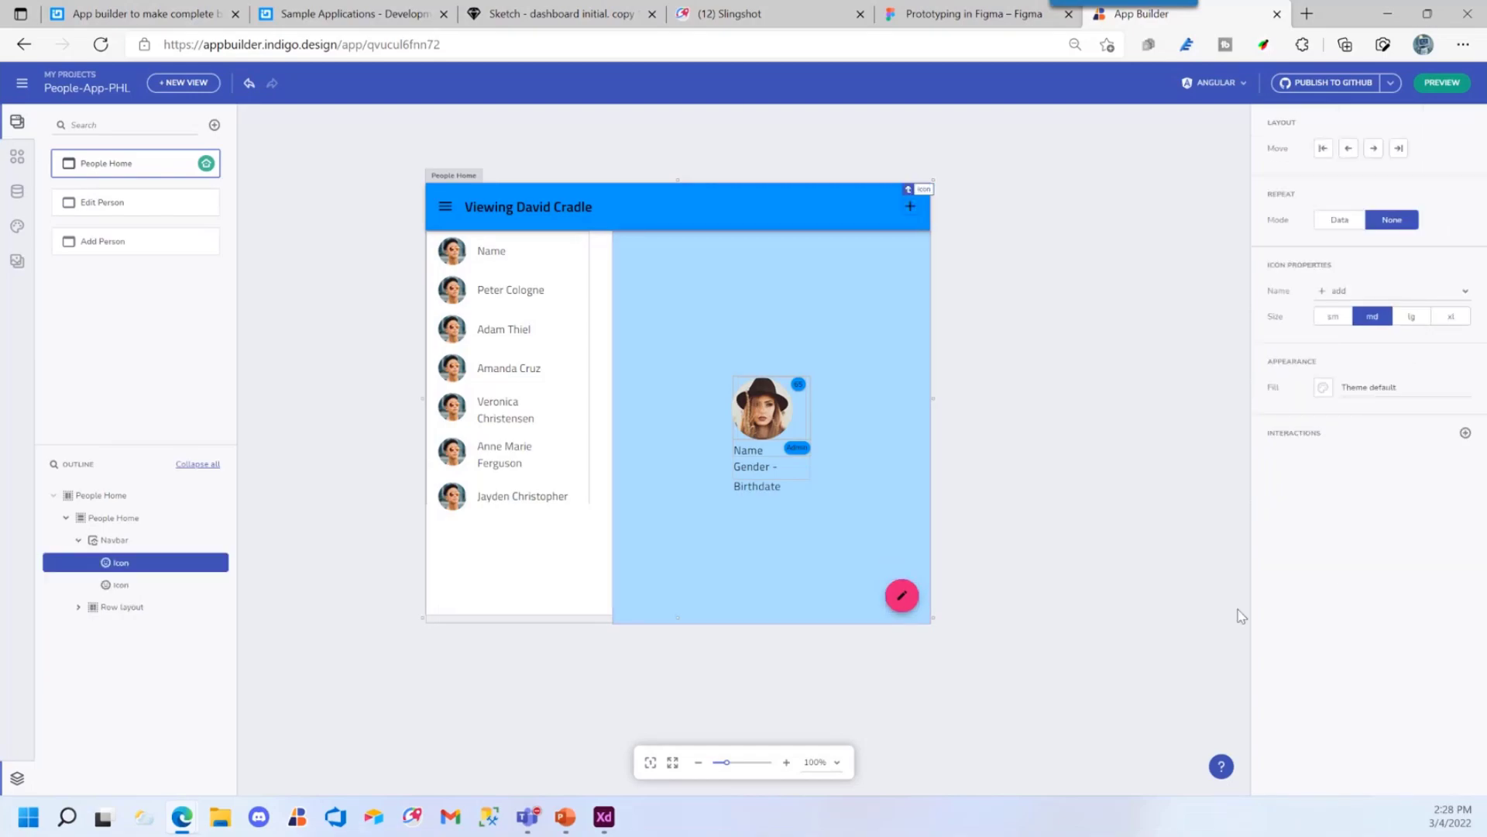
pyautogui.click(1465, 433)
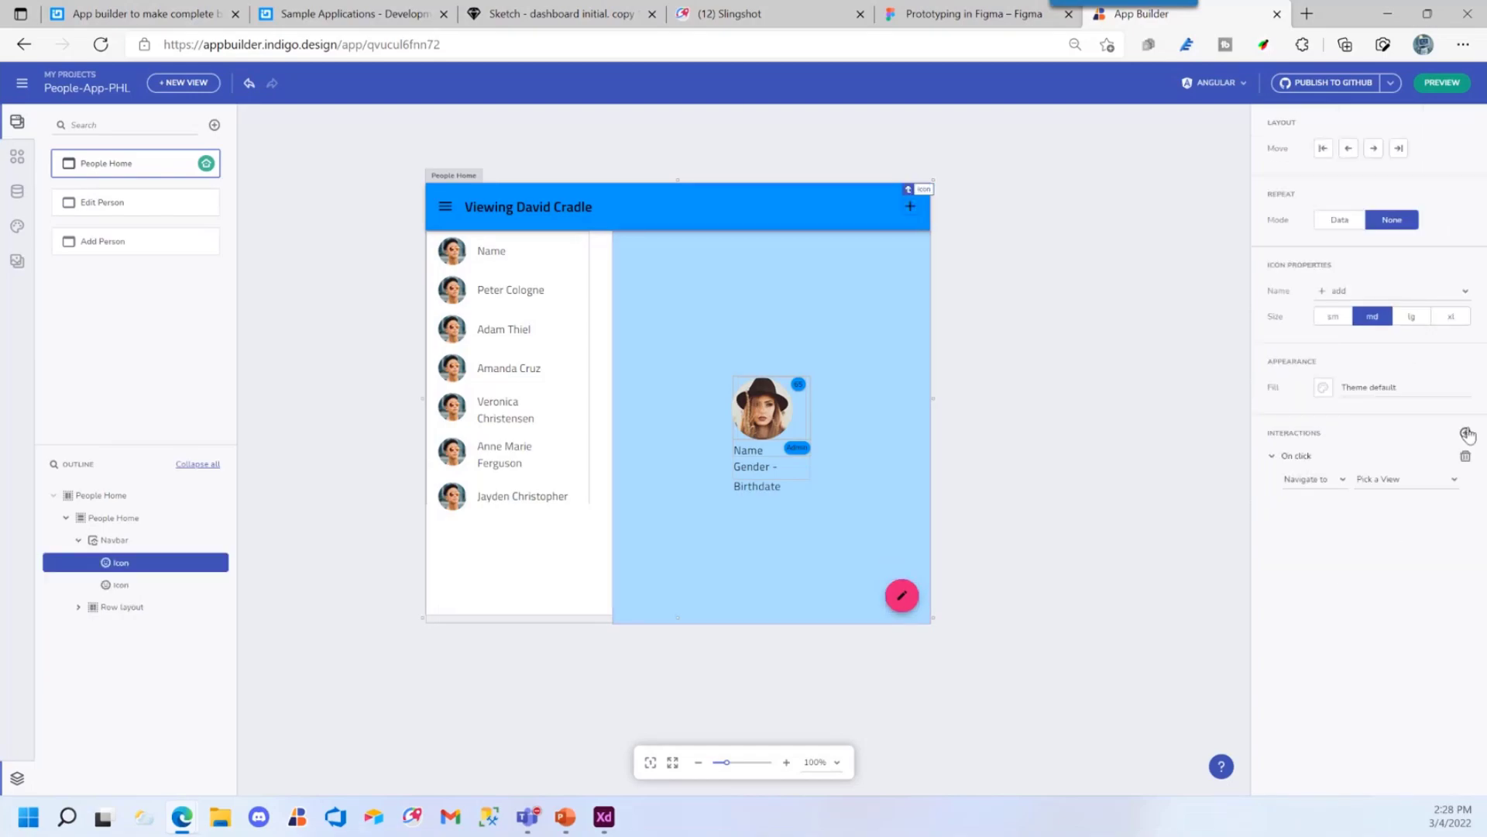
pyautogui.click(1427, 481)
pyautogui.click(1399, 544)
# In the Edit Person view, add an on-click interaction to the Cancel button that navigates to People Home
pyautogui.click(120, 202)
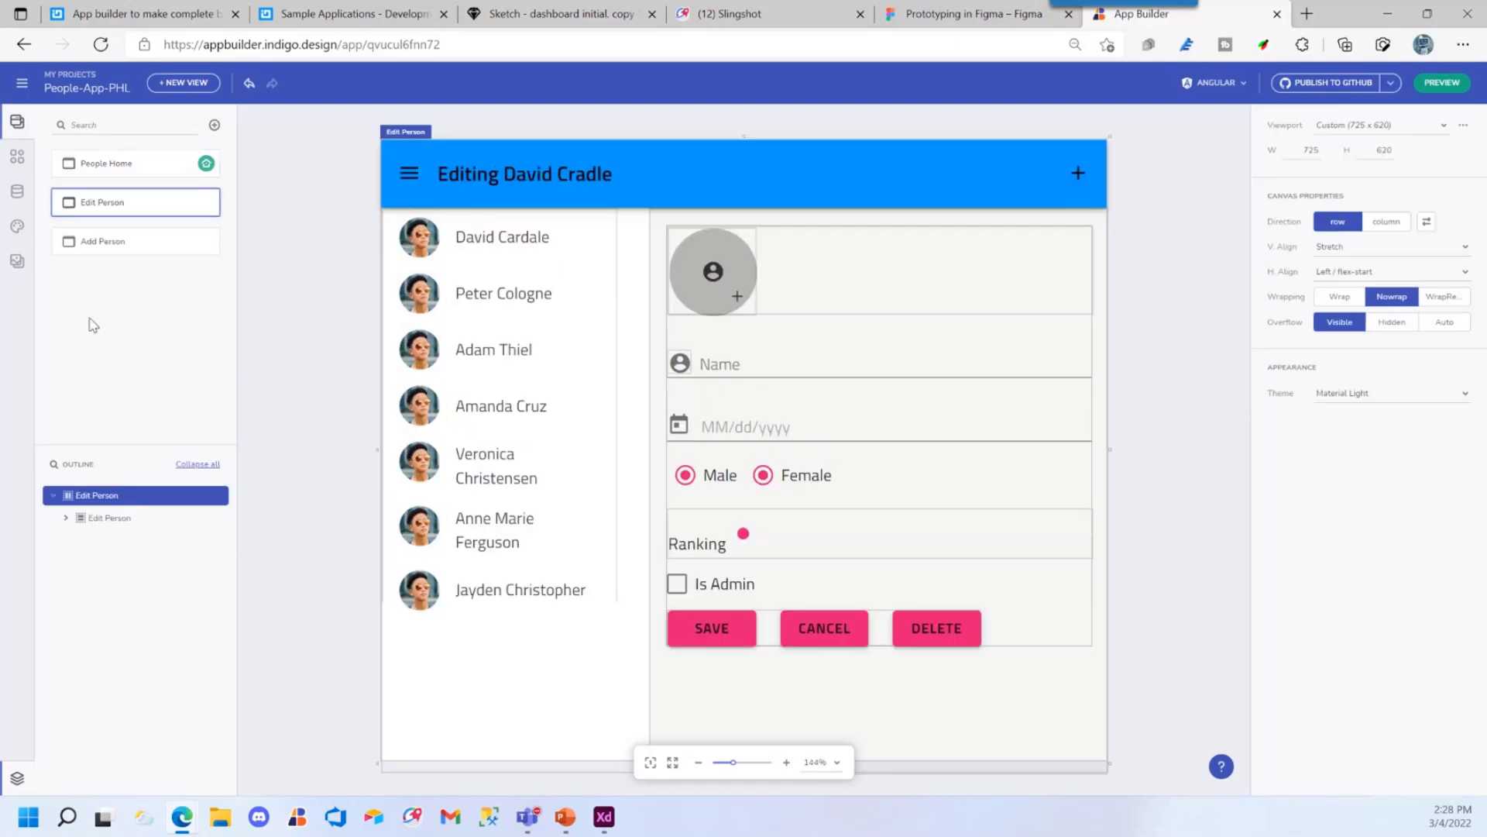
pyautogui.click(810, 636)
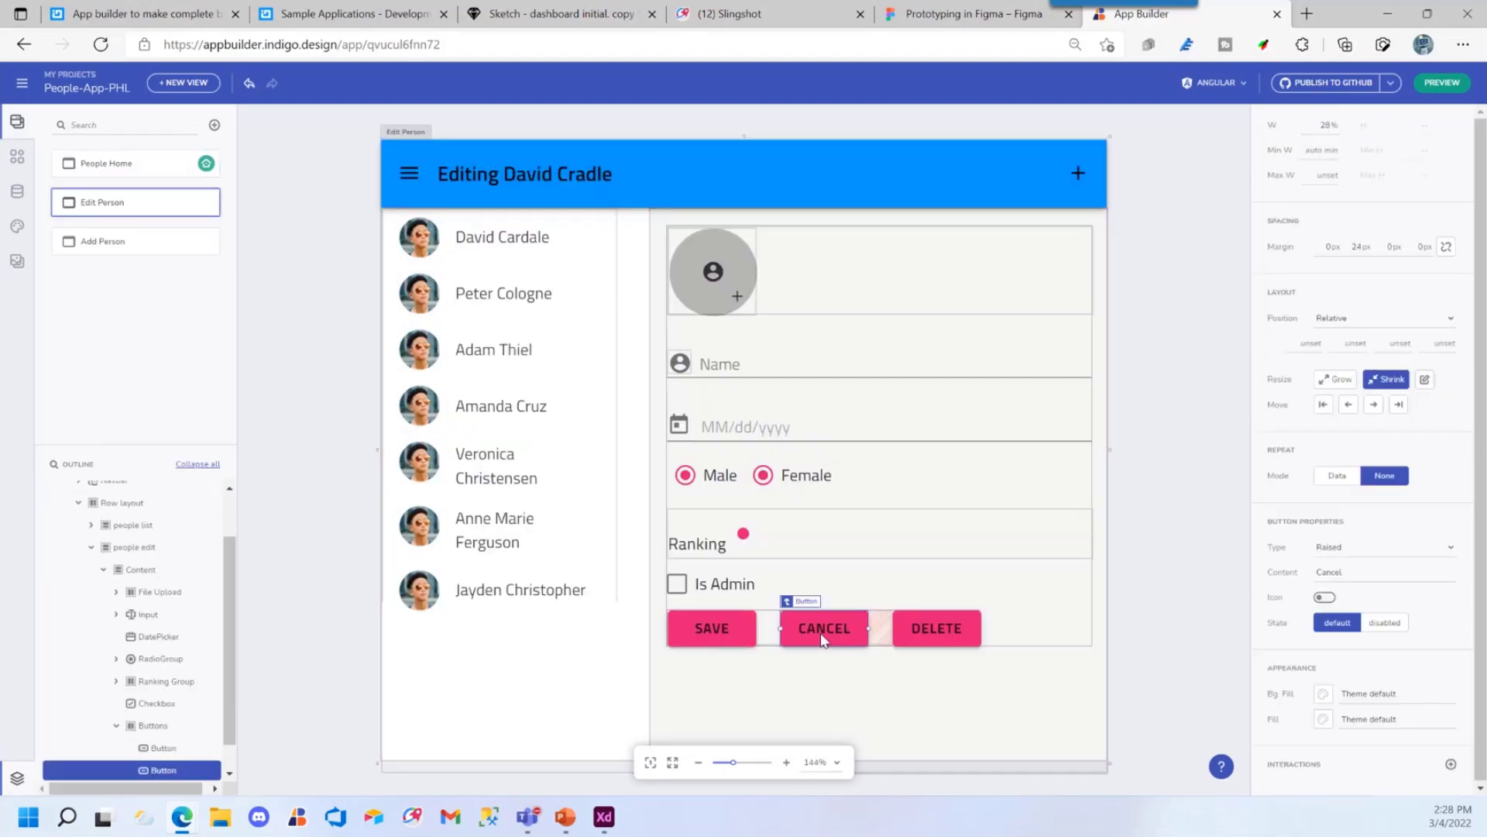
pyautogui.click(1451, 763)
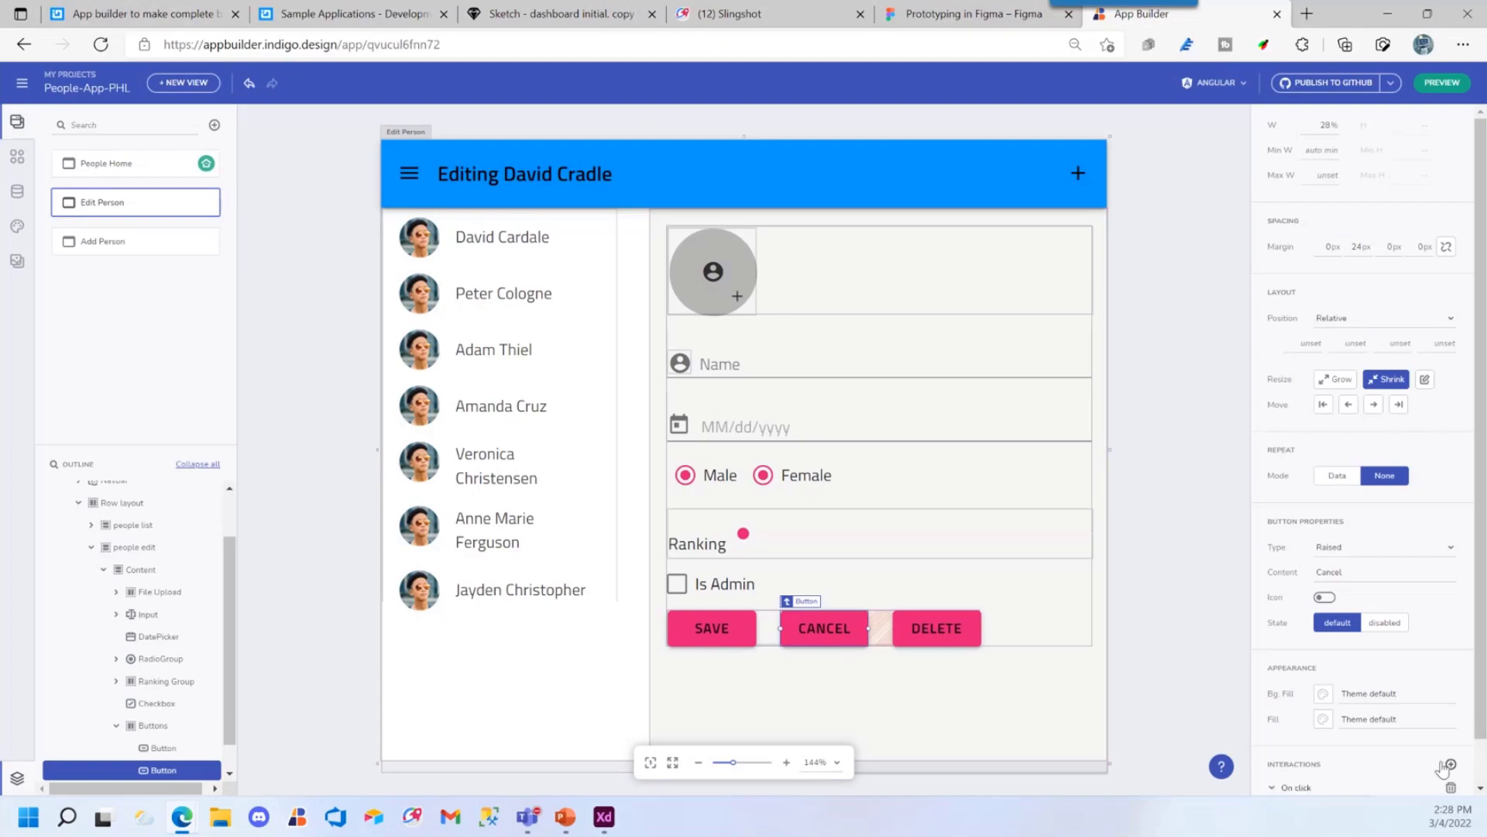
pyautogui.click(1404, 758)
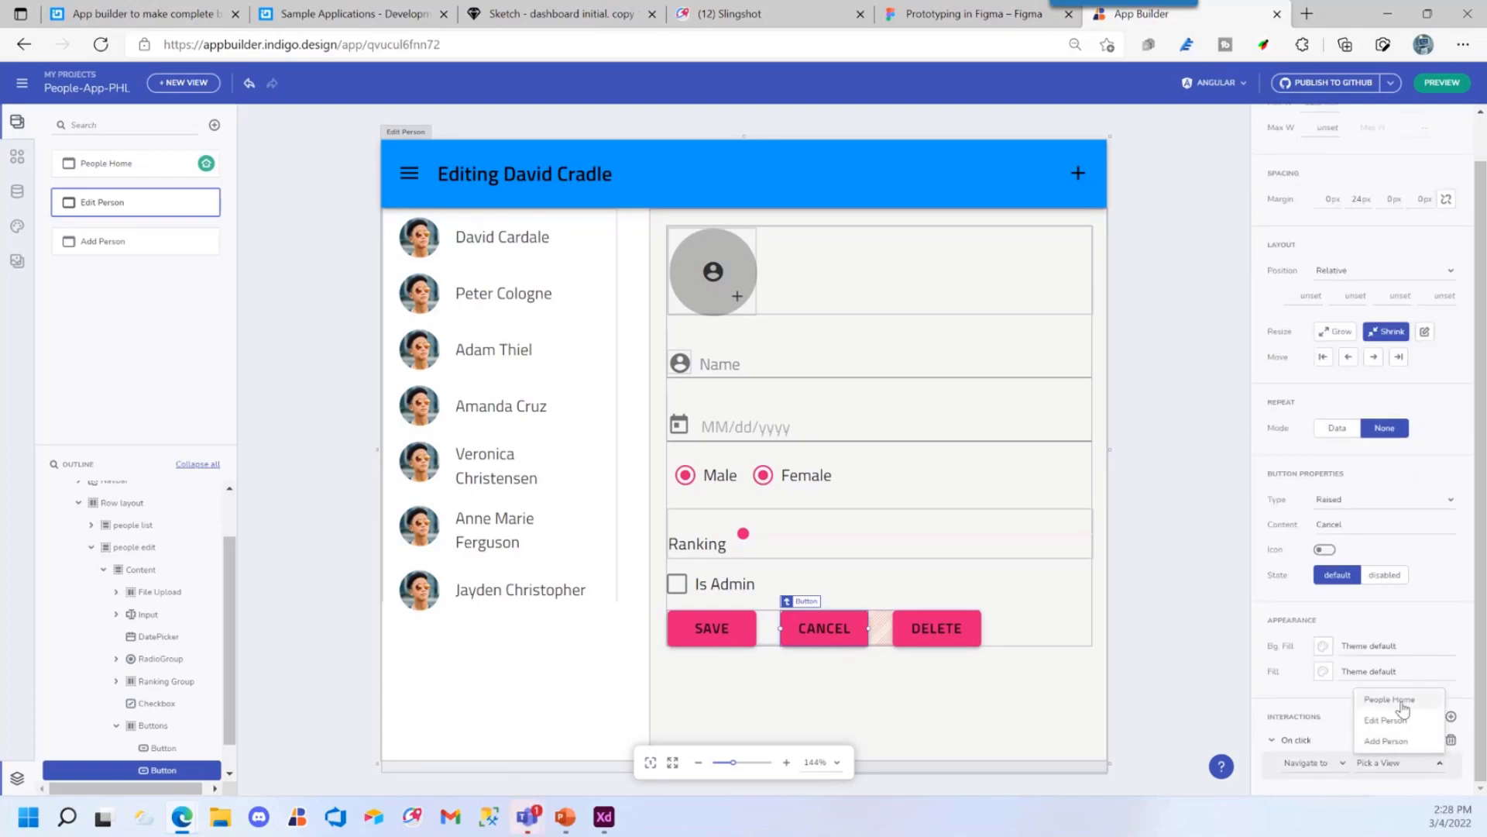
pyautogui.click(1405, 707)
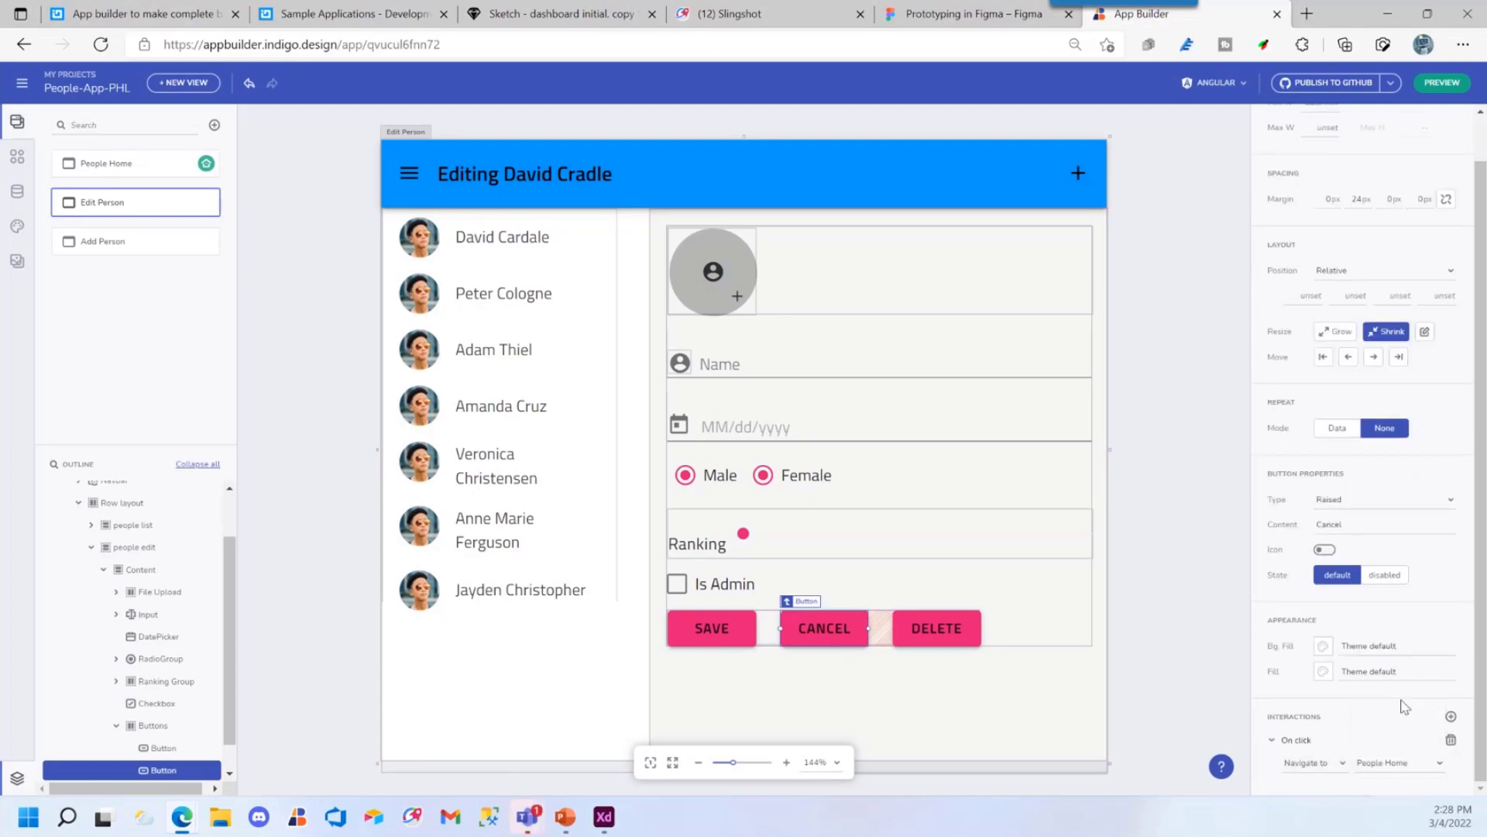
# Preview the app from People Home and test the edit button, Cancel button and add icon navigation
pyautogui.click(113, 172)
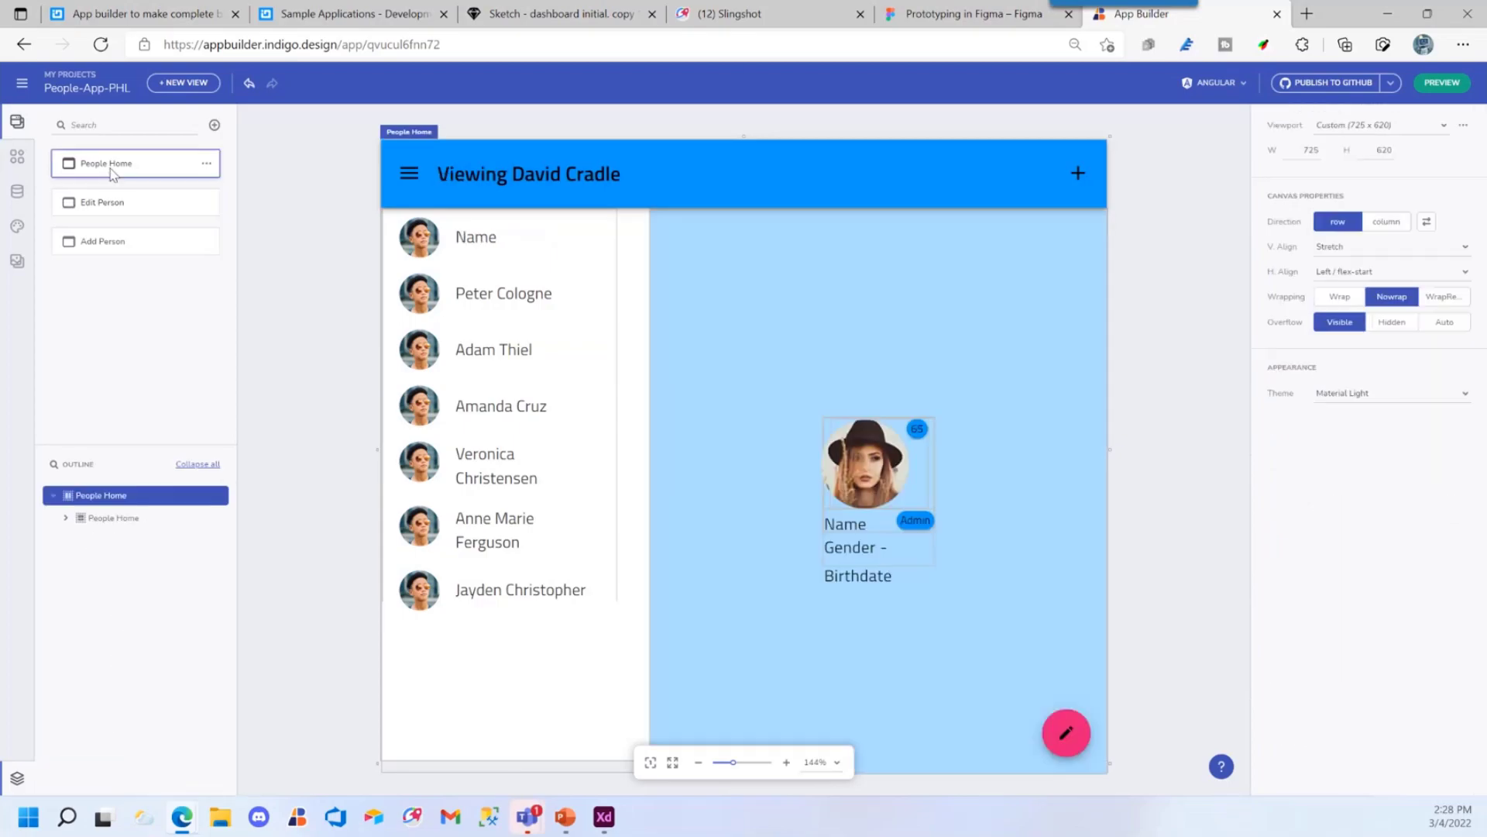
pyautogui.click(1446, 84)
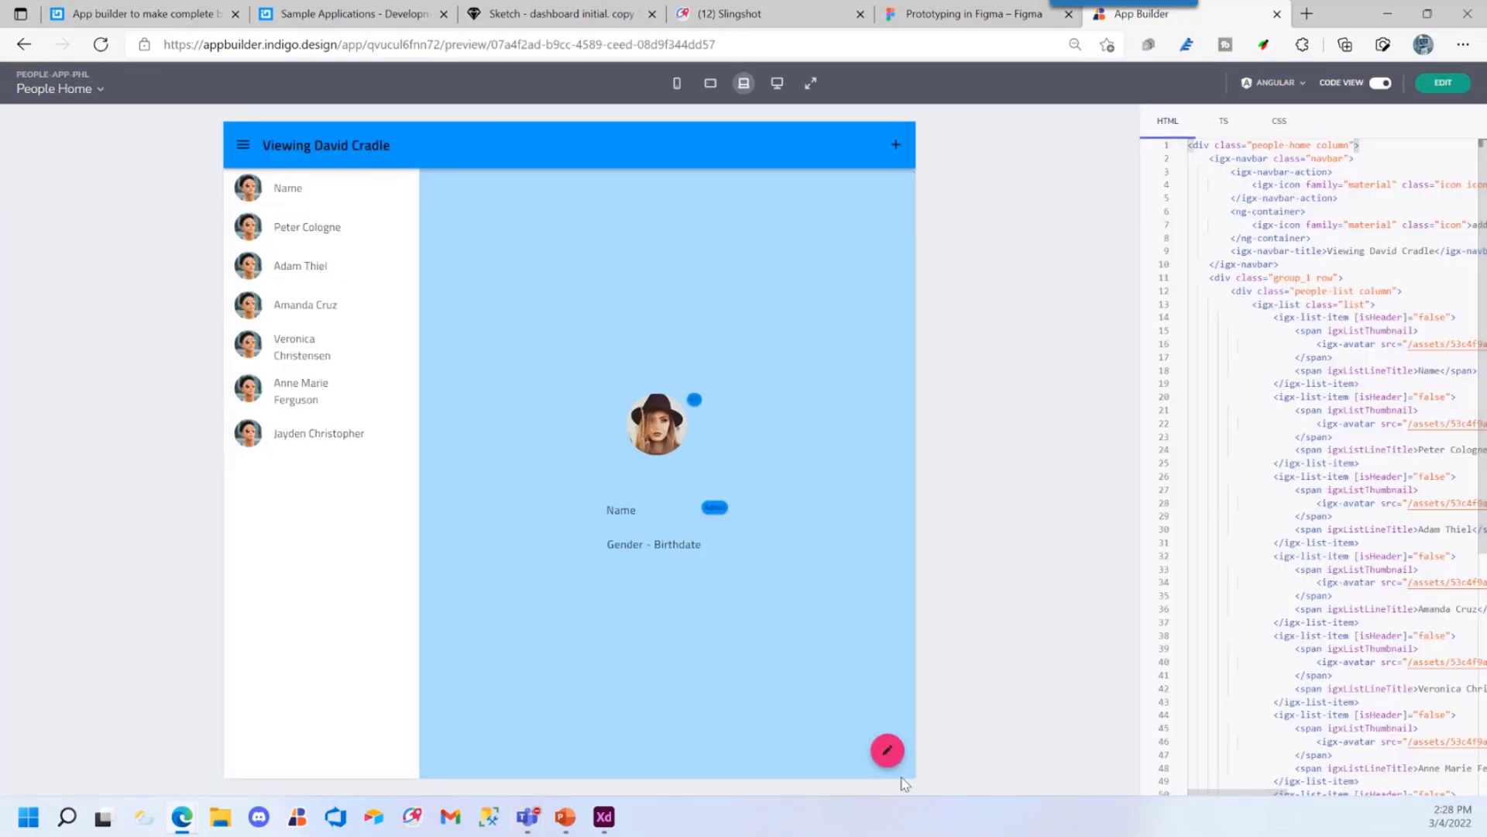
pyautogui.click(886, 756)
pyautogui.click(612, 616)
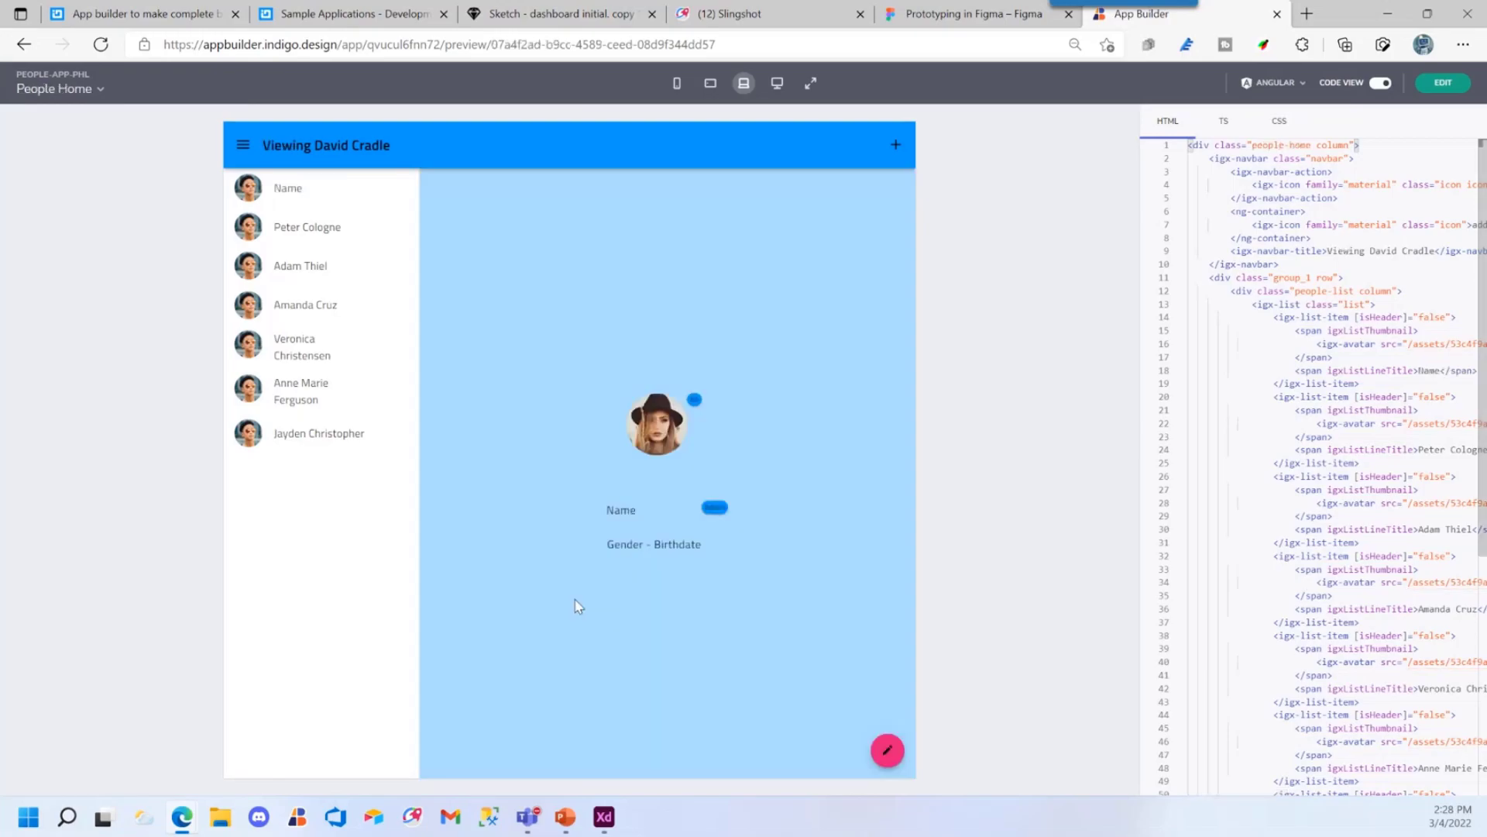
pyautogui.click(895, 144)
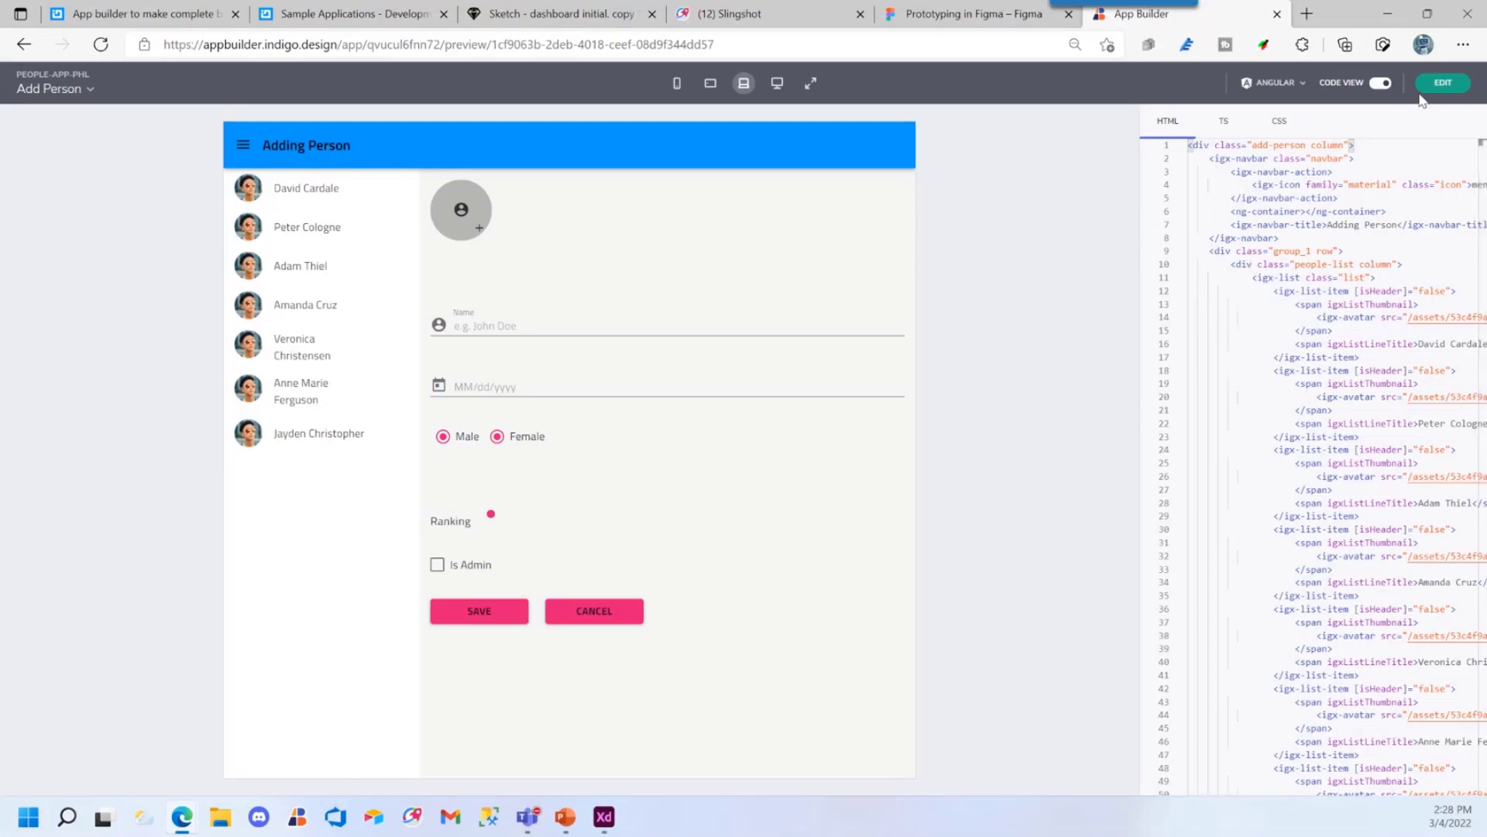
# Return to editing the app, then open the Infragistics site in a new tab and browse the Ignite UI for Angular Data Grid documentation topics
pyautogui.click(1442, 83)
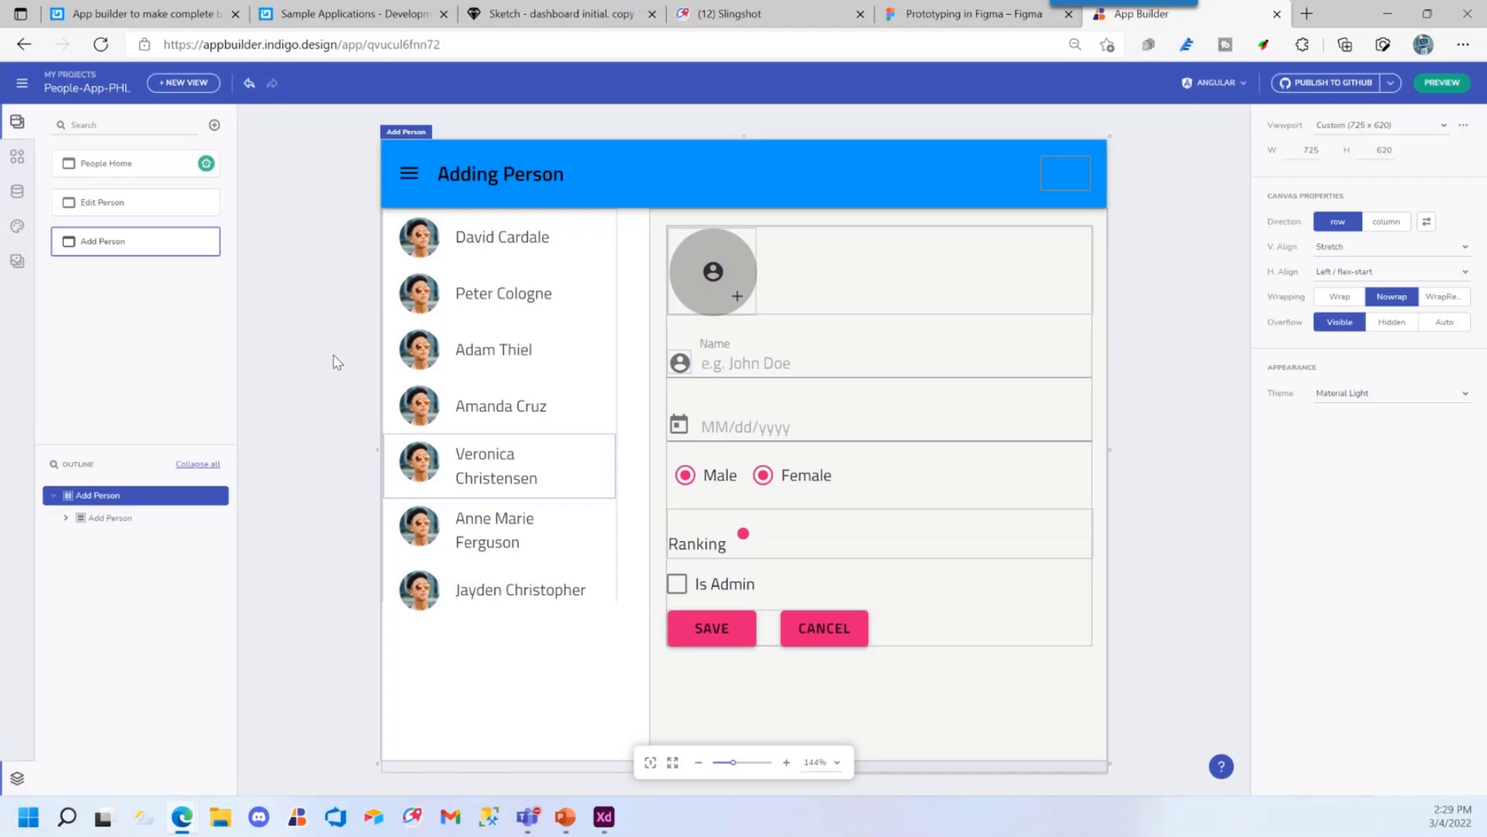
pyautogui.click(1307, 13)
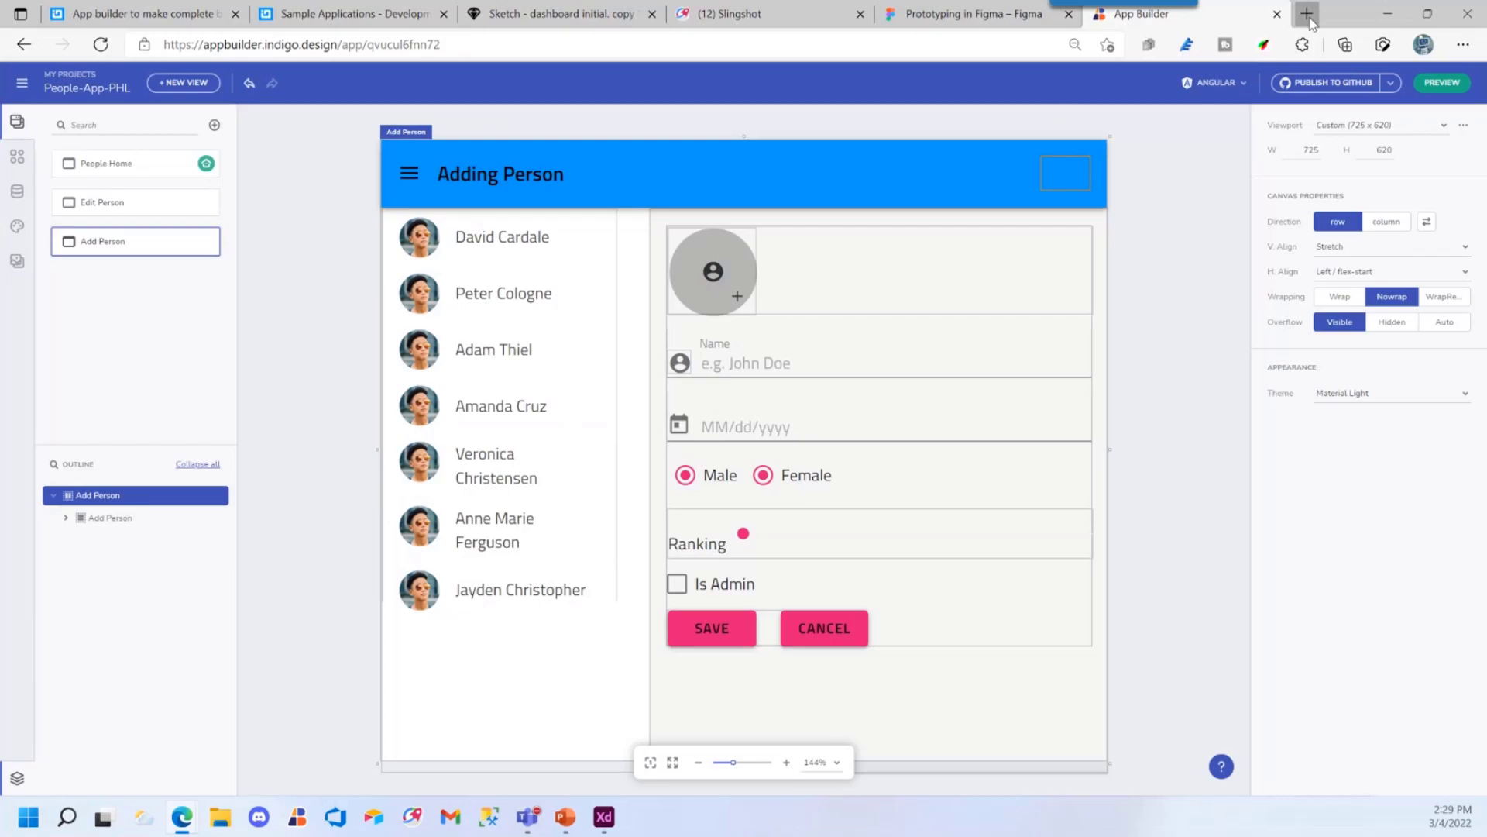
pyautogui.click(504, 73)
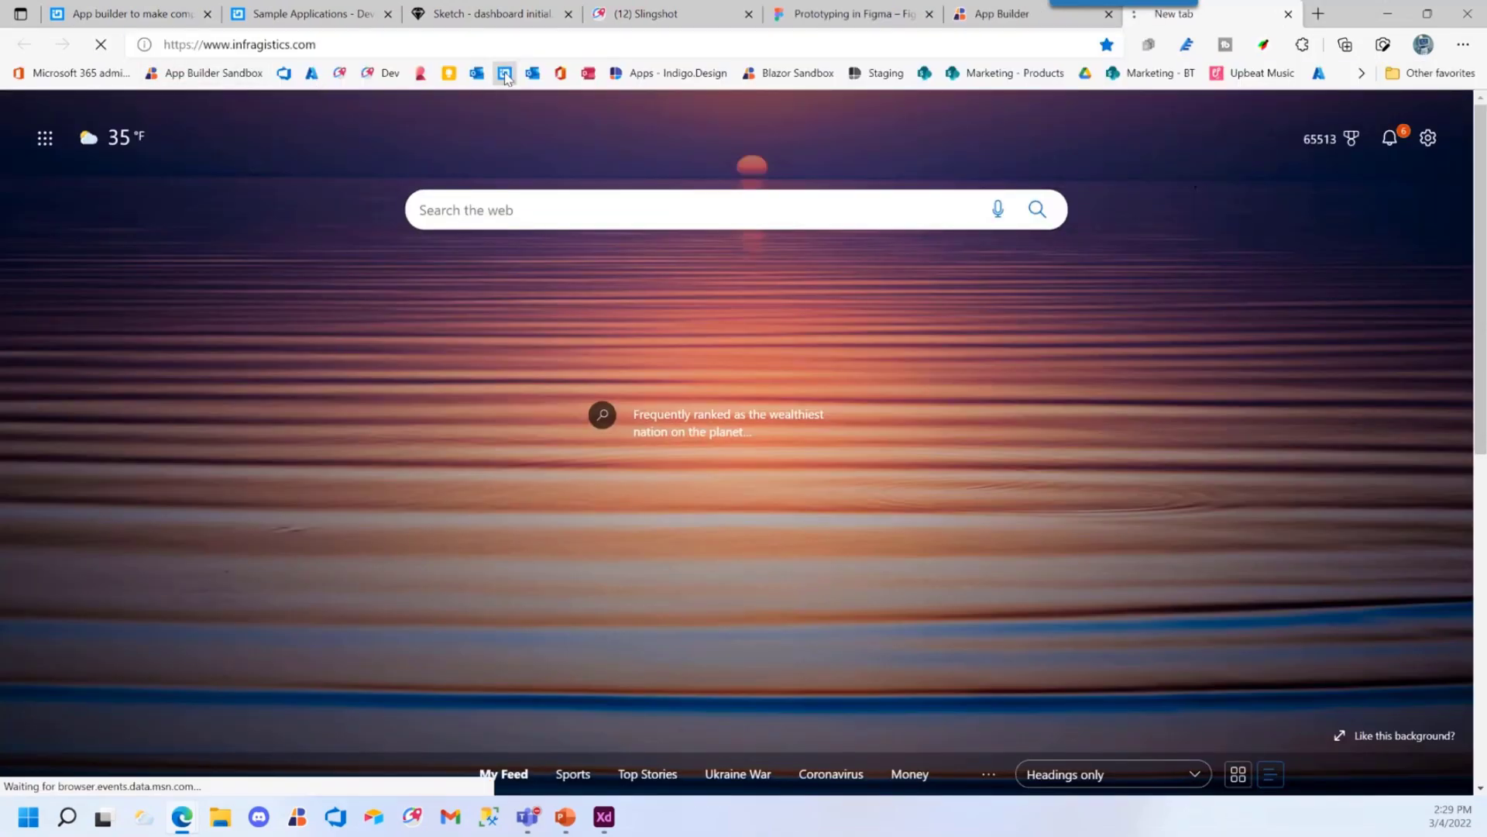
pyautogui.moveTo(557, 159)
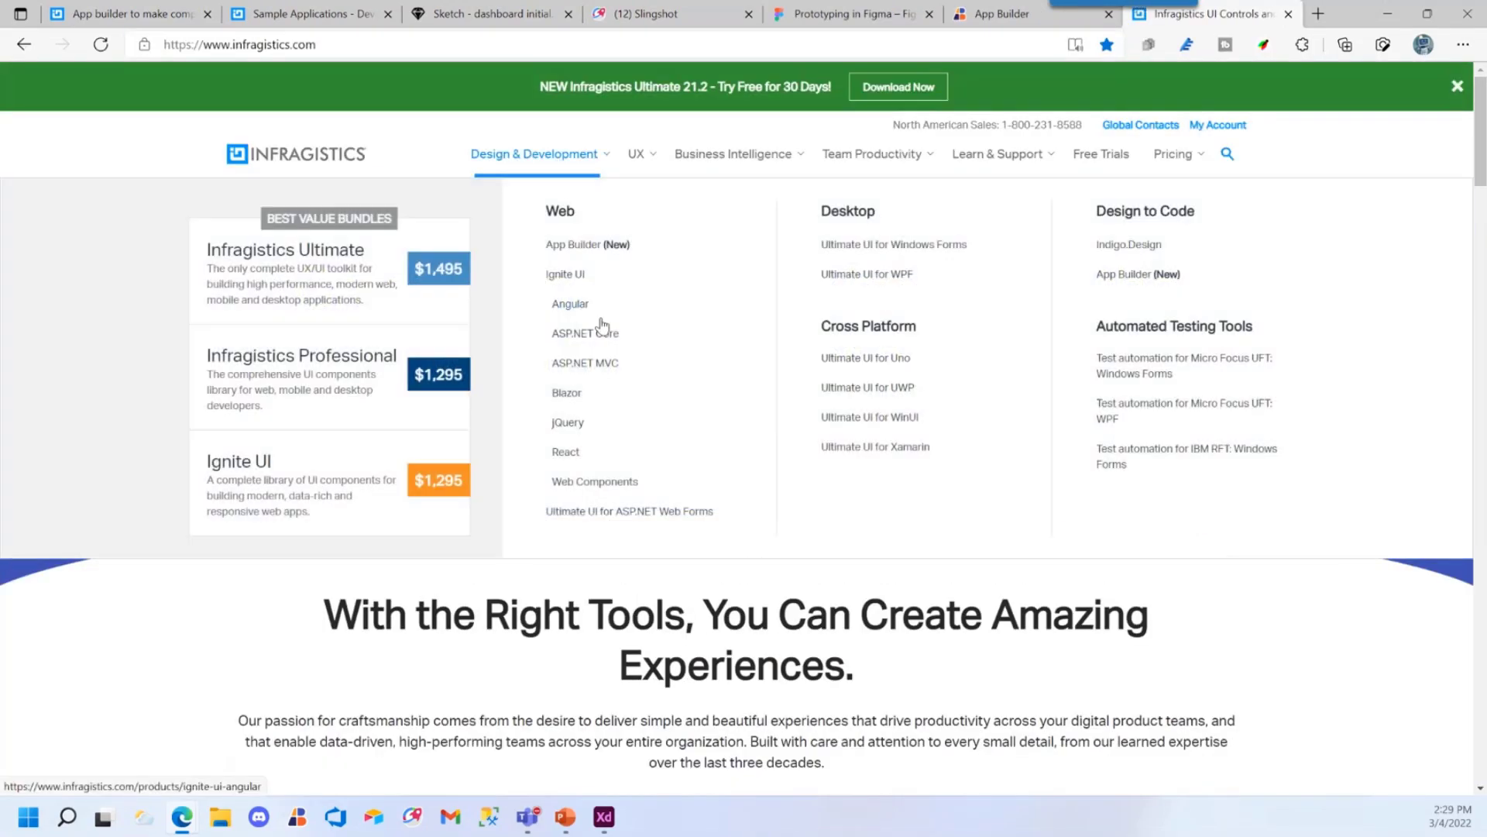
pyautogui.click(582, 307)
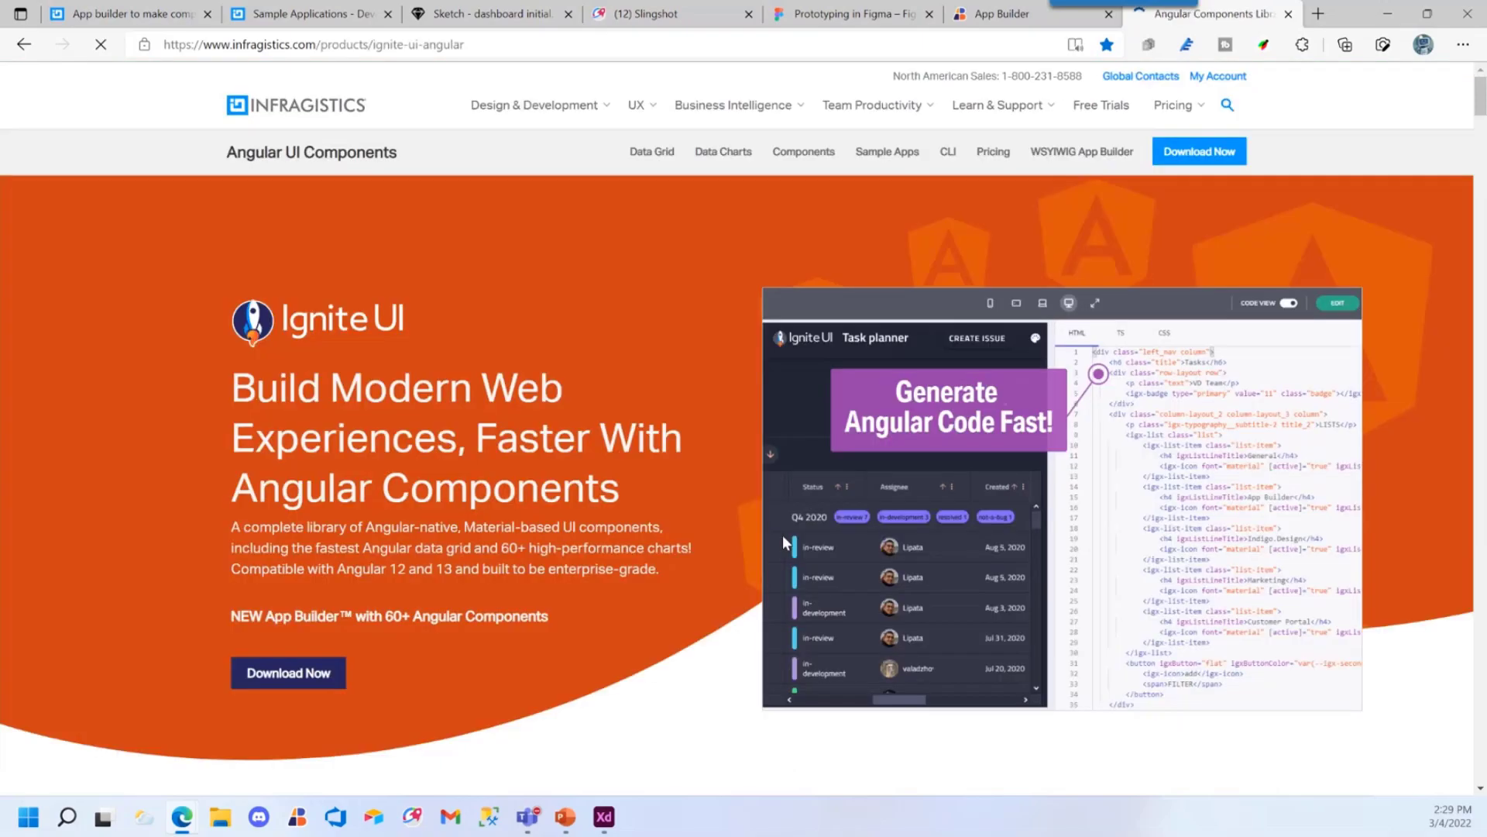
pyautogui.scroll(-15, 603, 541)
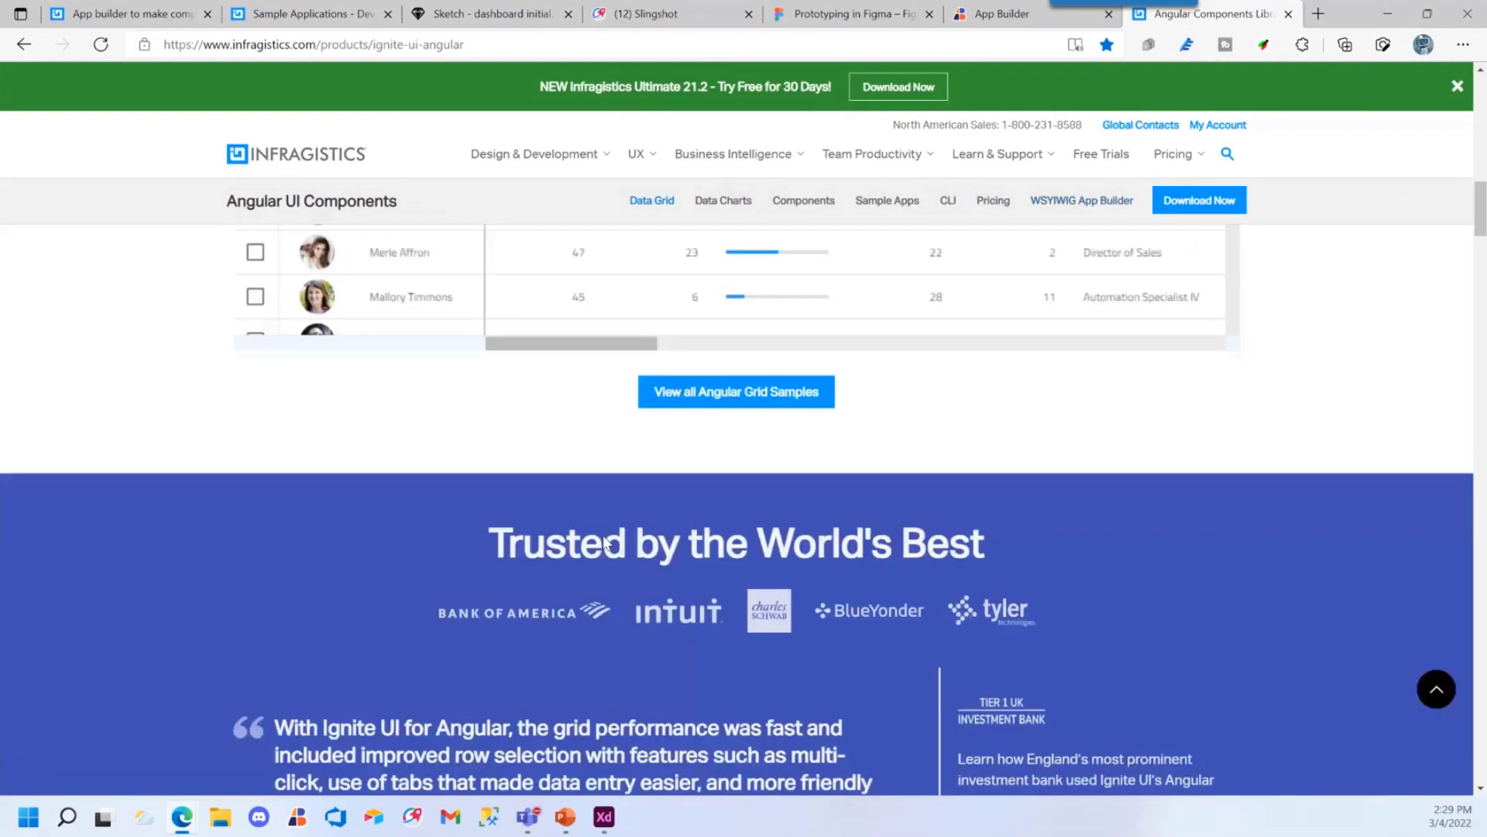
pyautogui.click(735, 374)
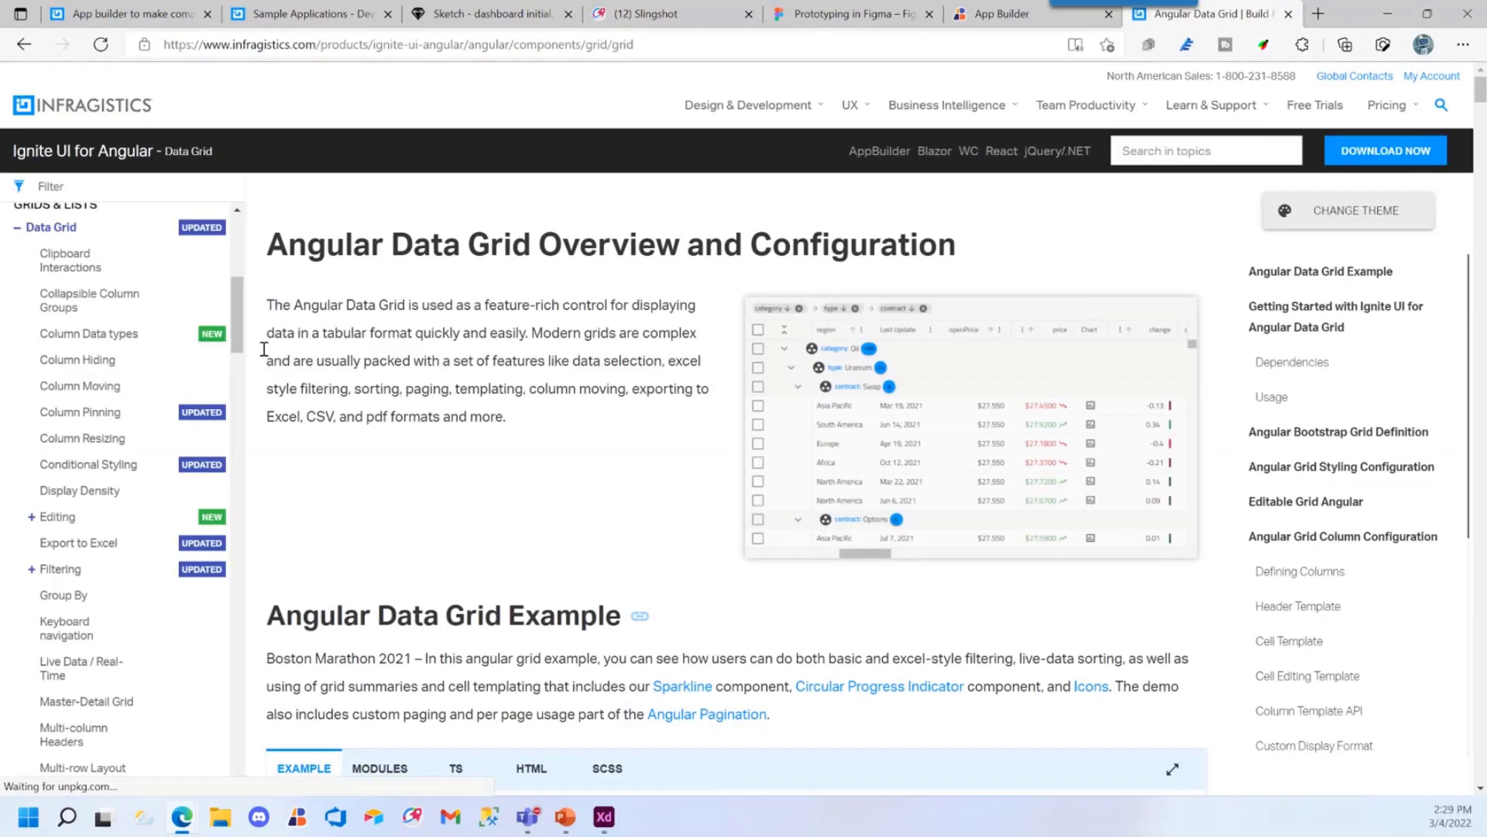
pyautogui.moveTo(240, 338); pyautogui.dragTo(199, 704)
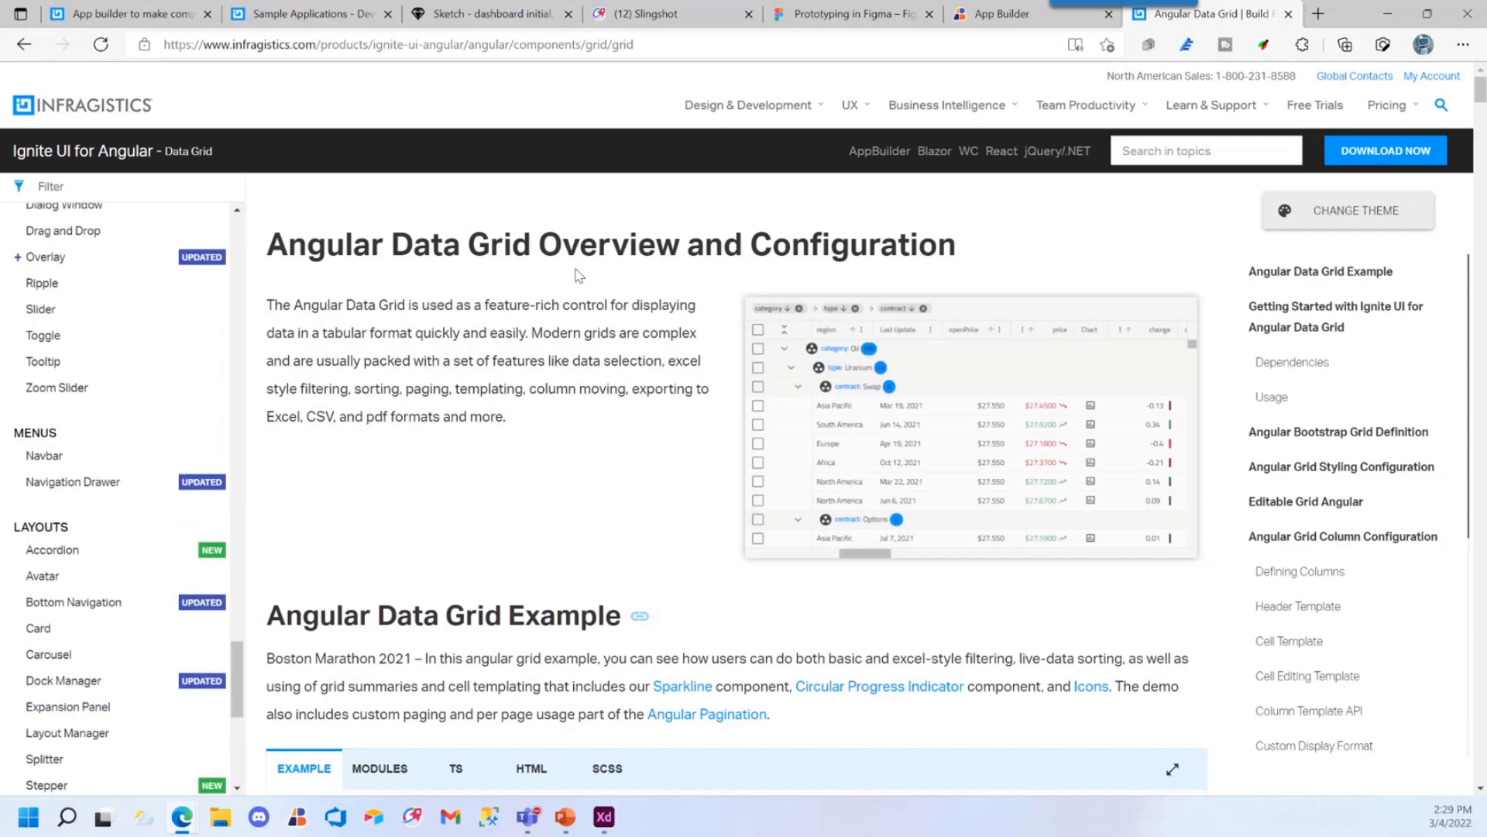
# Open the App Builder product page on the Infragistics site in another new tab and launch App Builder from it
pyautogui.click(1320, 14)
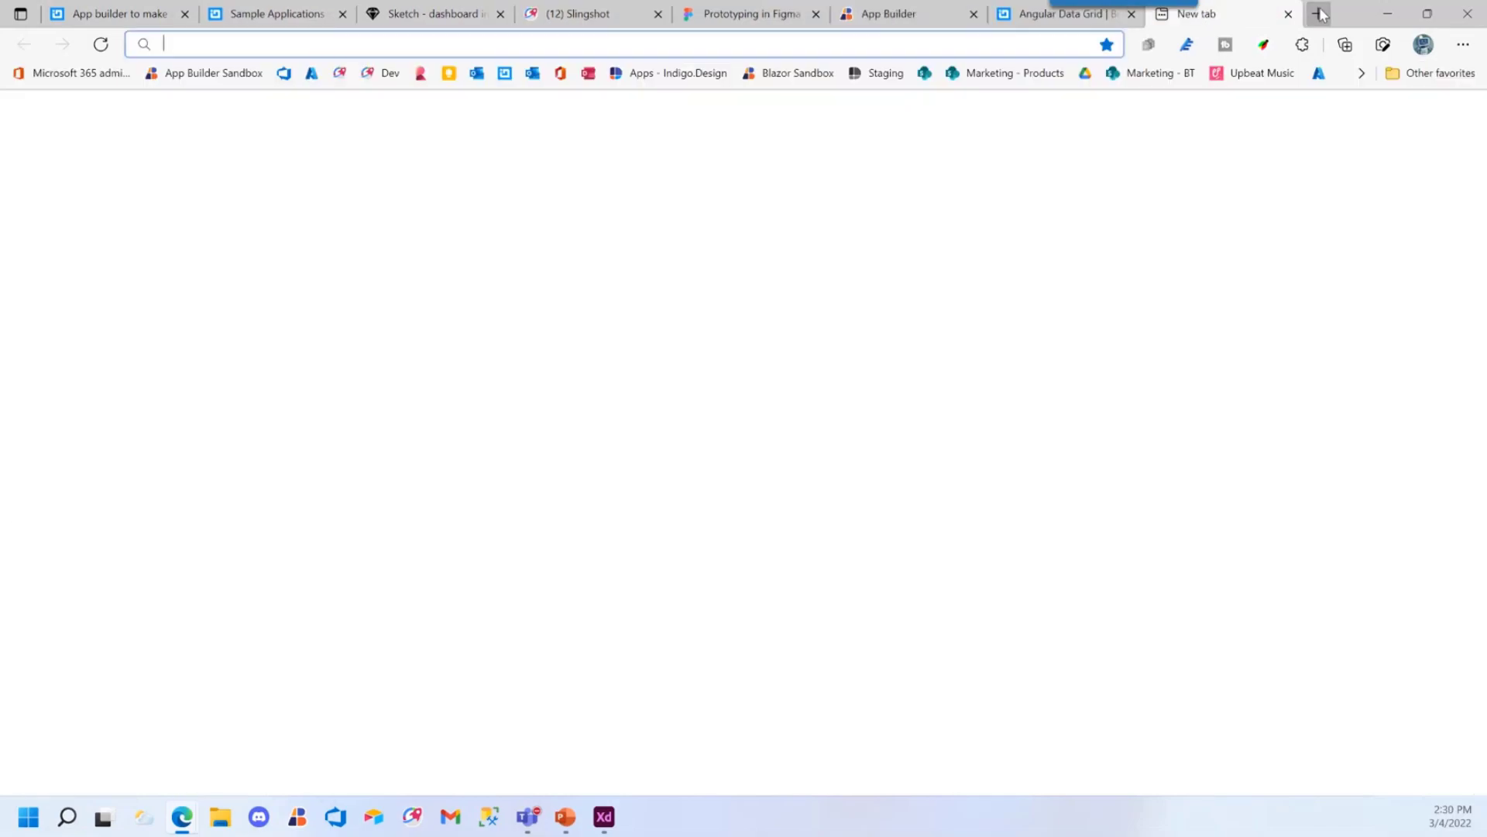
pyautogui.click(1362, 72)
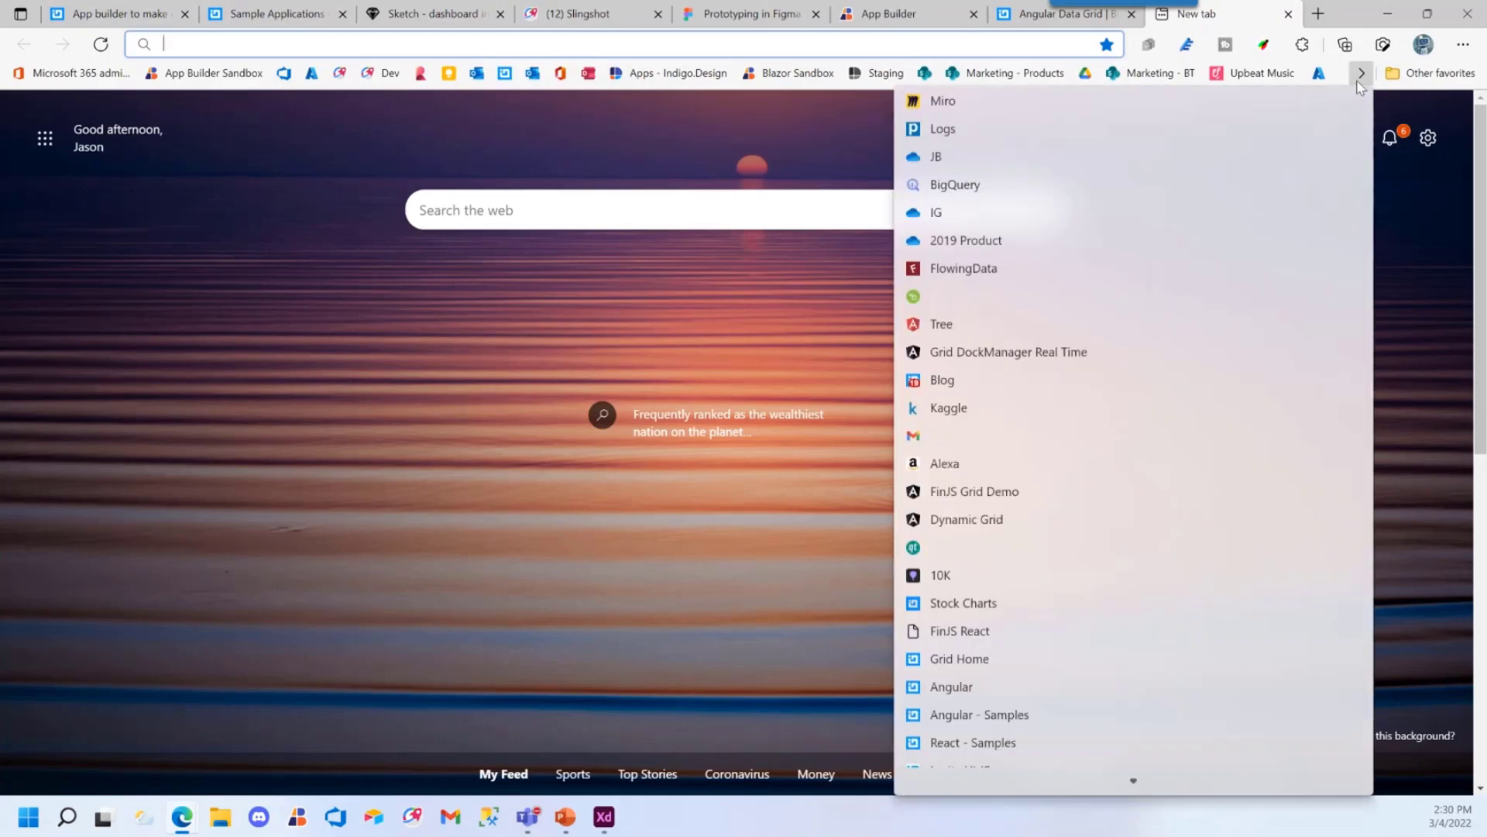
pyautogui.click(757, 326)
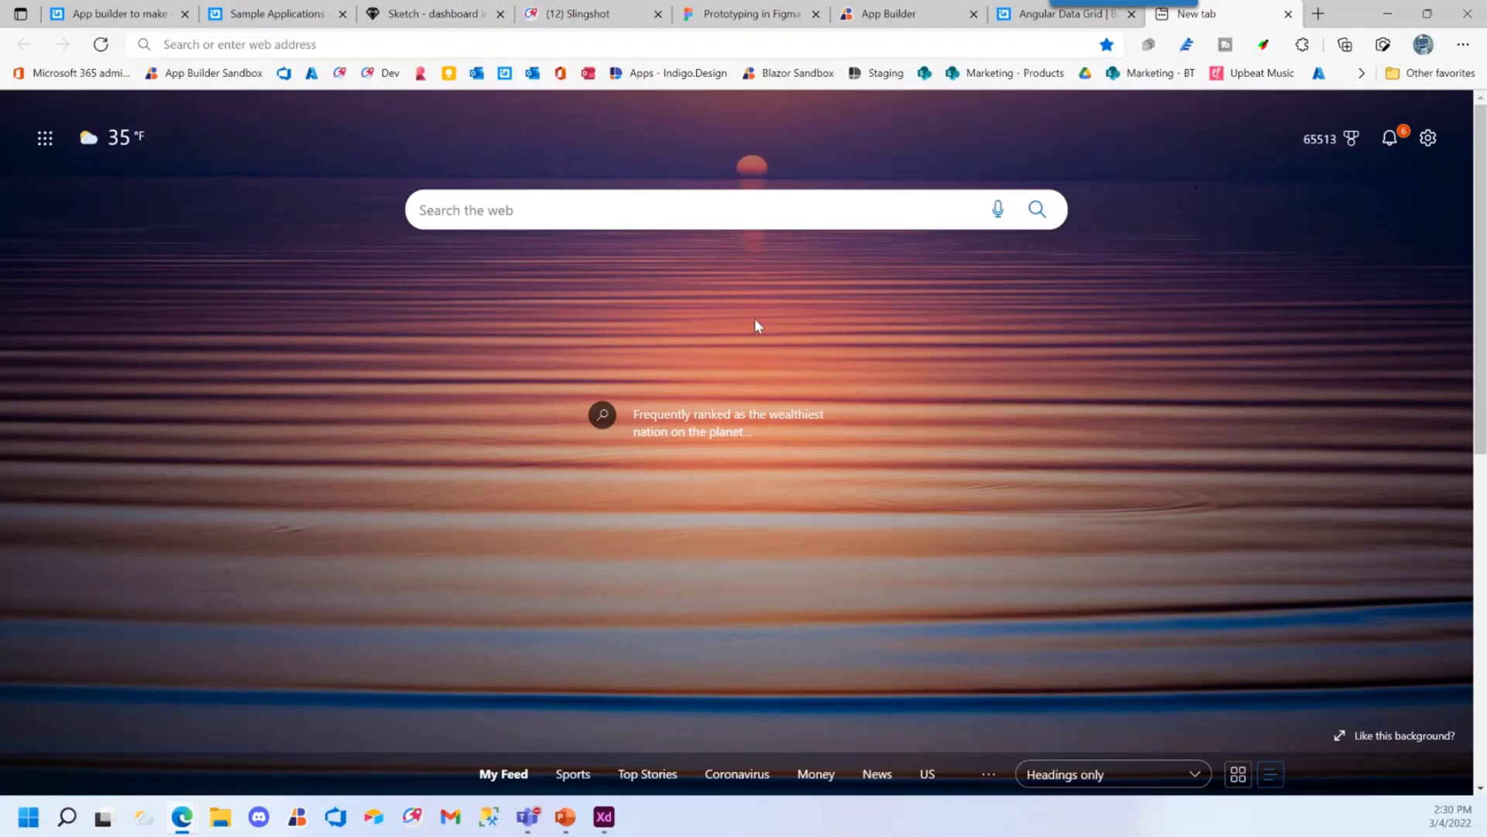
pyautogui.click(500, 72)
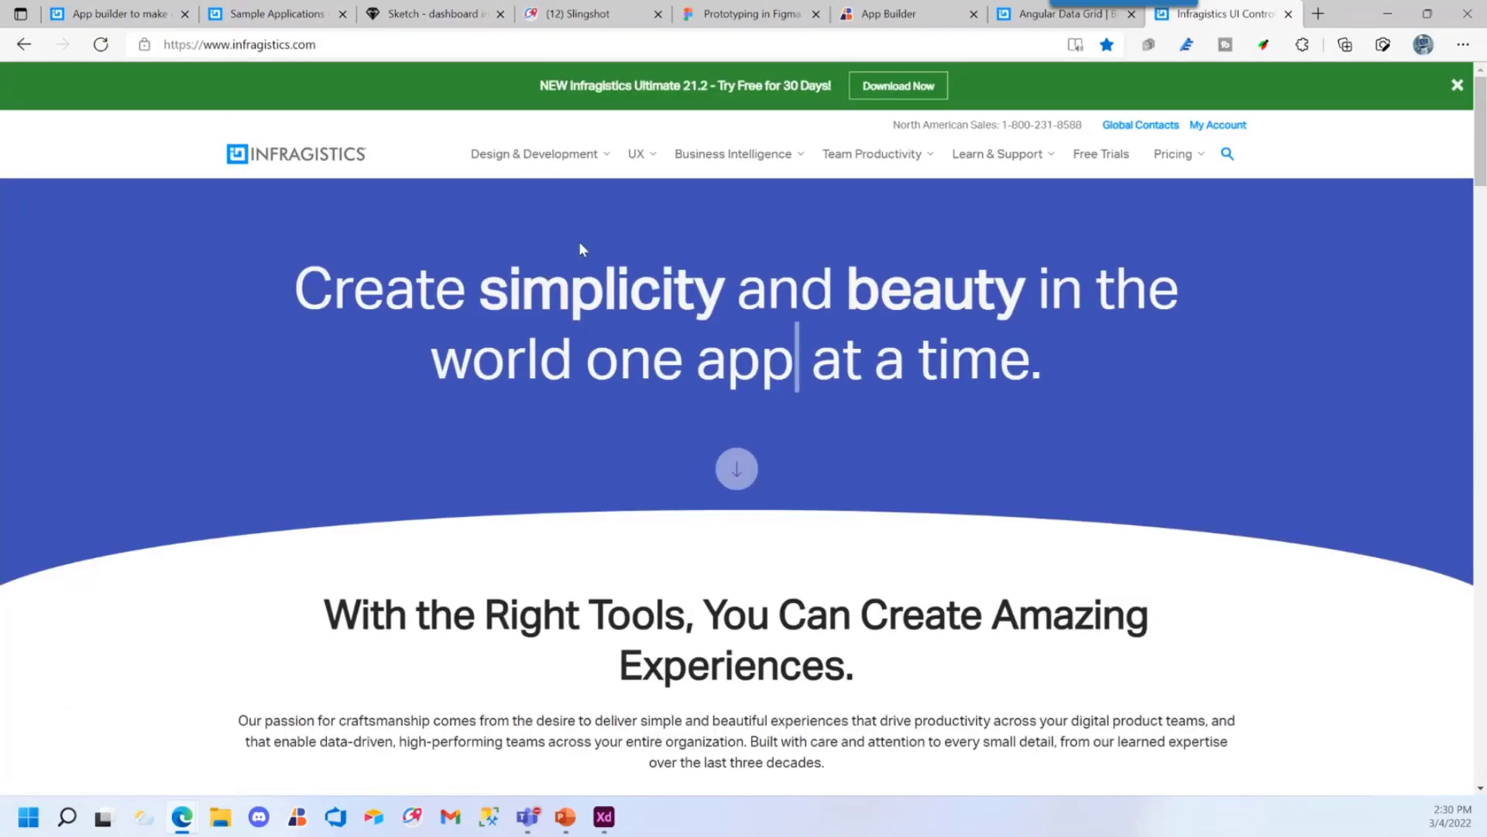
pyautogui.moveTo(579, 153)
pyautogui.click(580, 247)
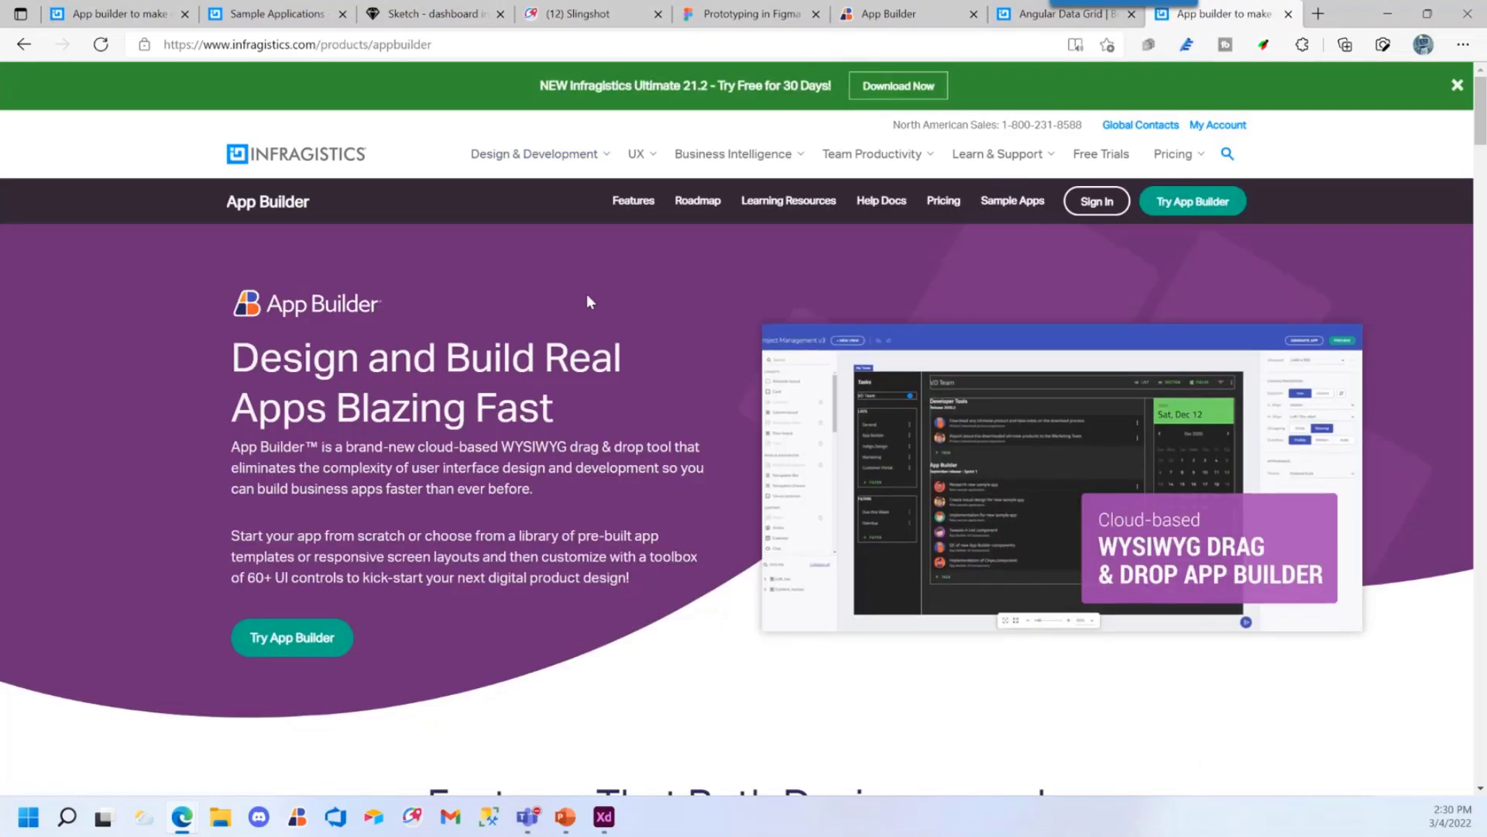
pyautogui.click(1214, 206)
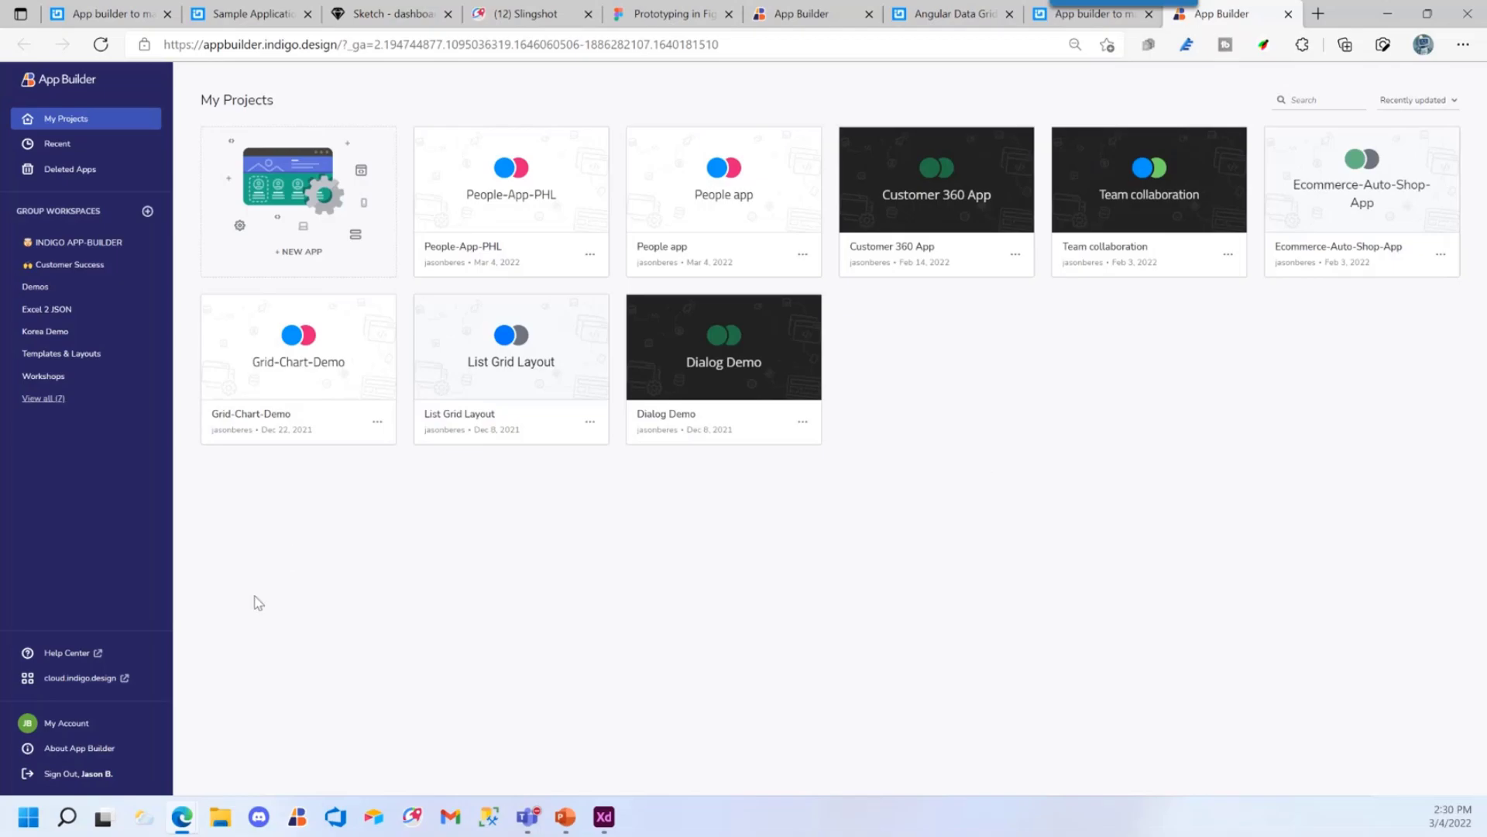
# Start a new application, review the sample apps and design import options, and create it from the People app sample
pyautogui.click(314, 222)
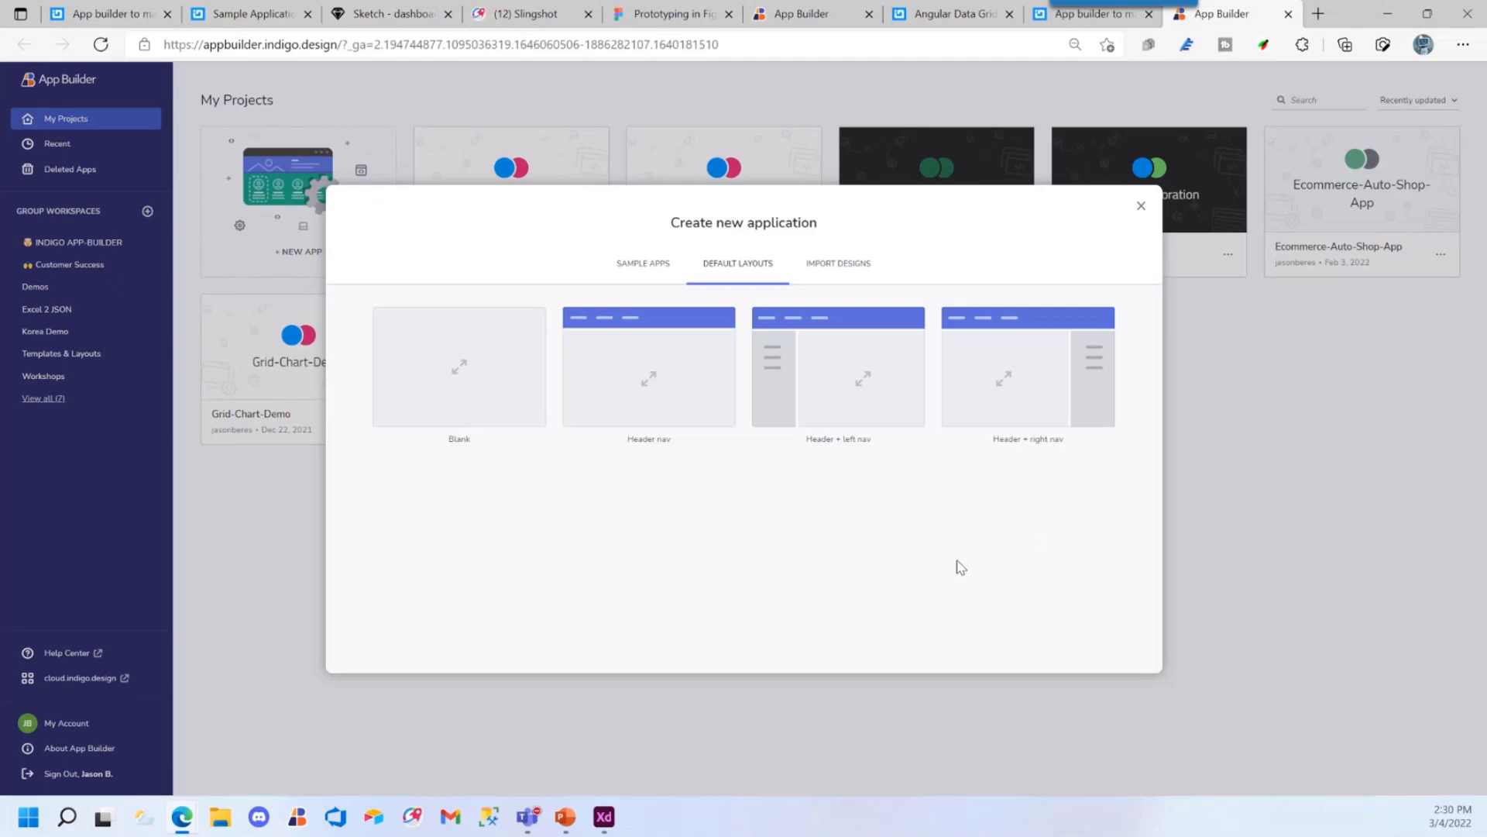
pyautogui.click(643, 263)
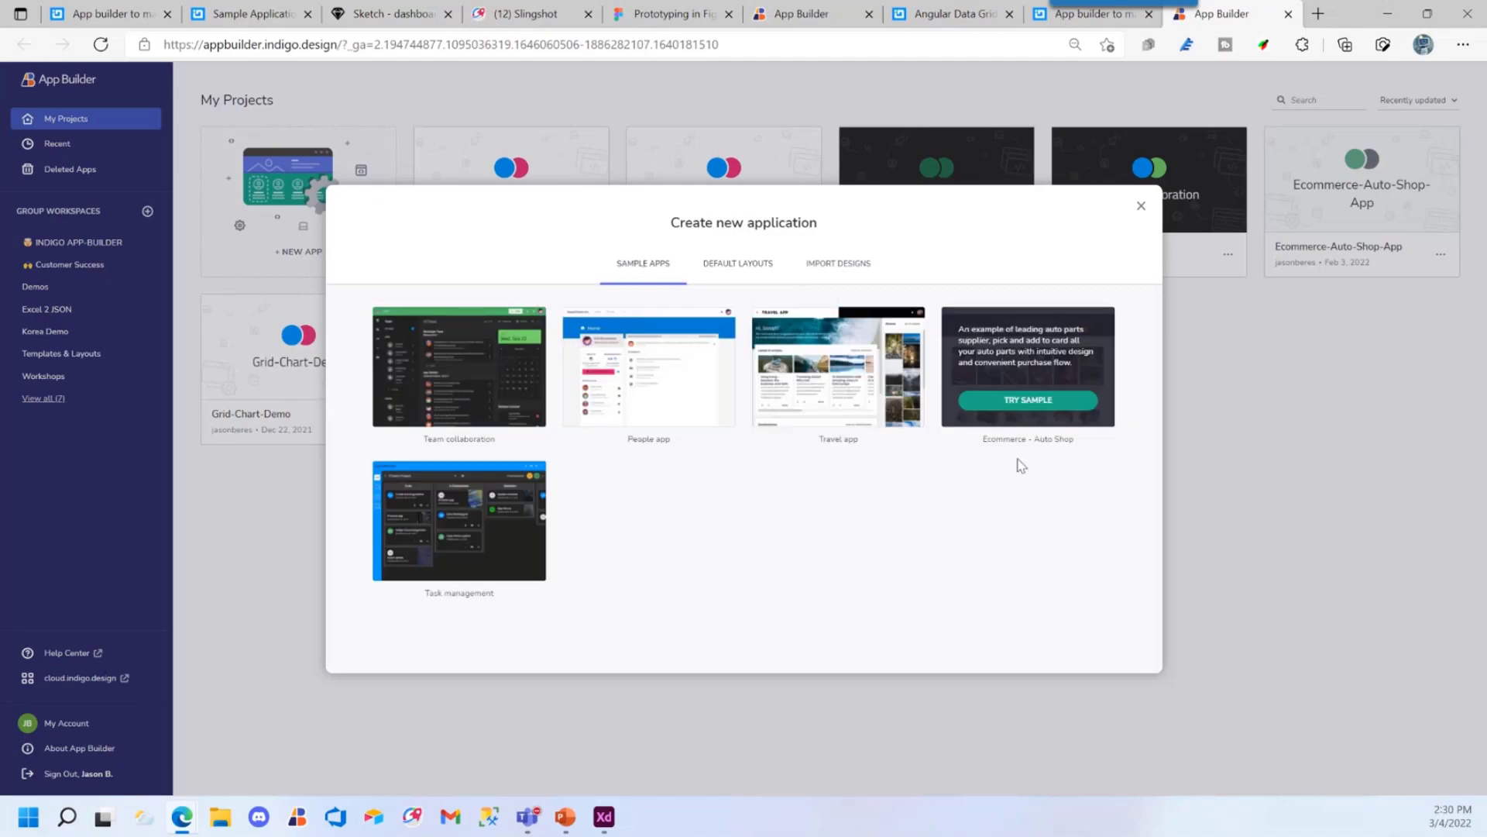
pyautogui.click(850, 270)
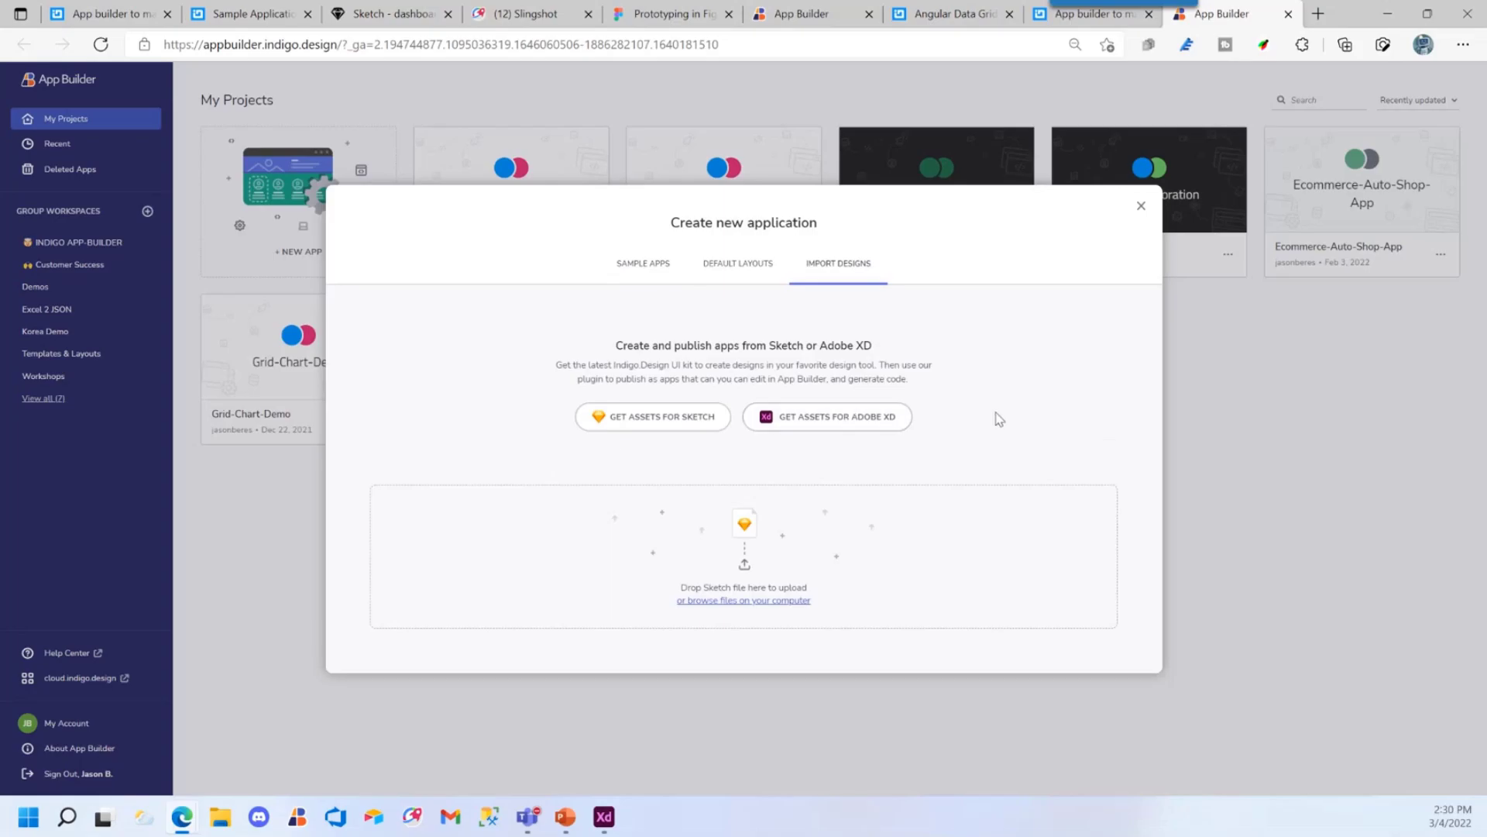
pyautogui.click(649, 261)
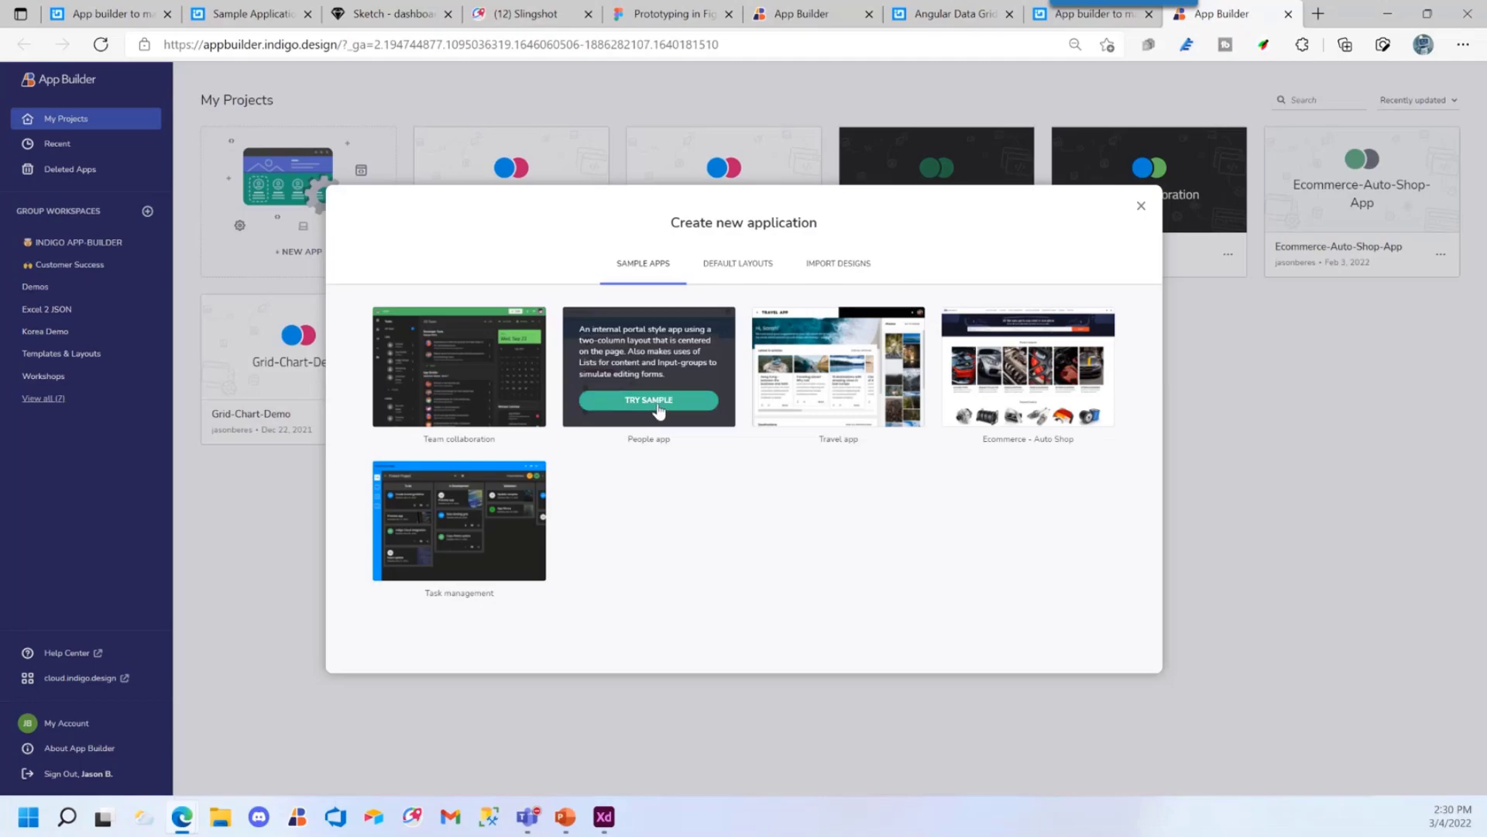
pyautogui.click(658, 403)
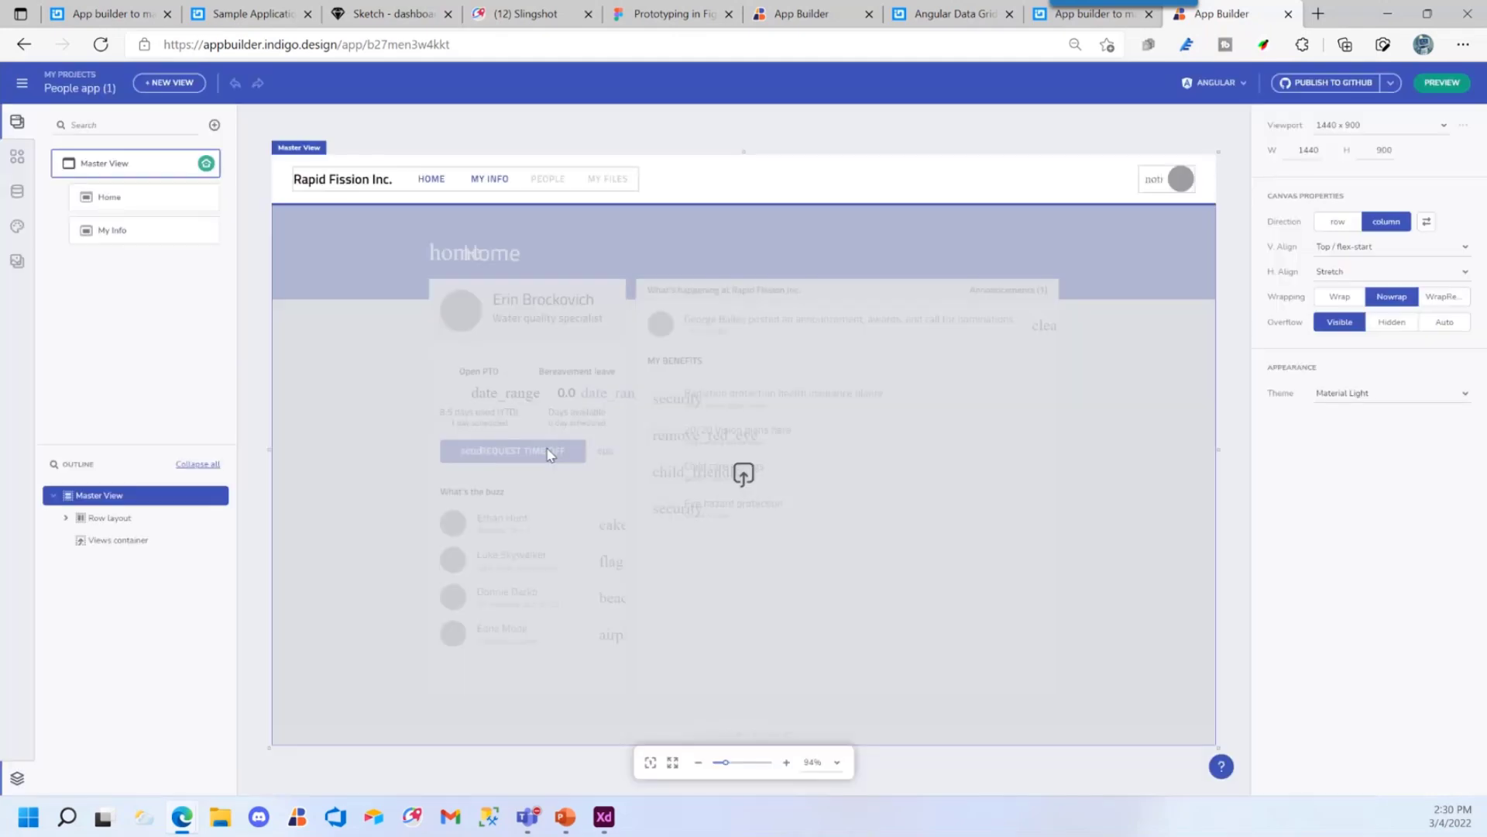
# Look through the sample's Home and My Info views, including the benefits list items
pyautogui.click(127, 200)
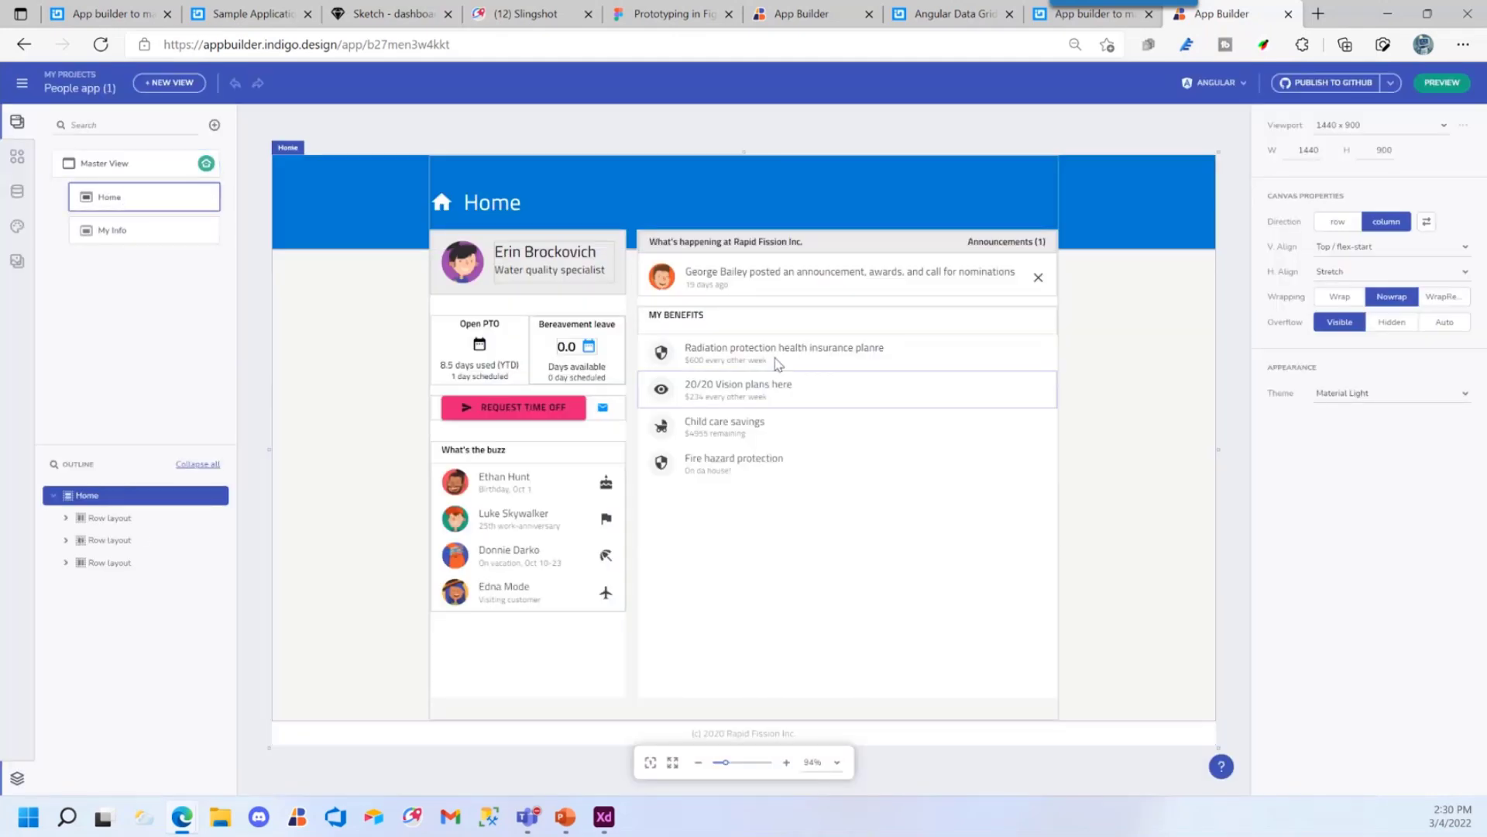
pyautogui.click(767, 391)
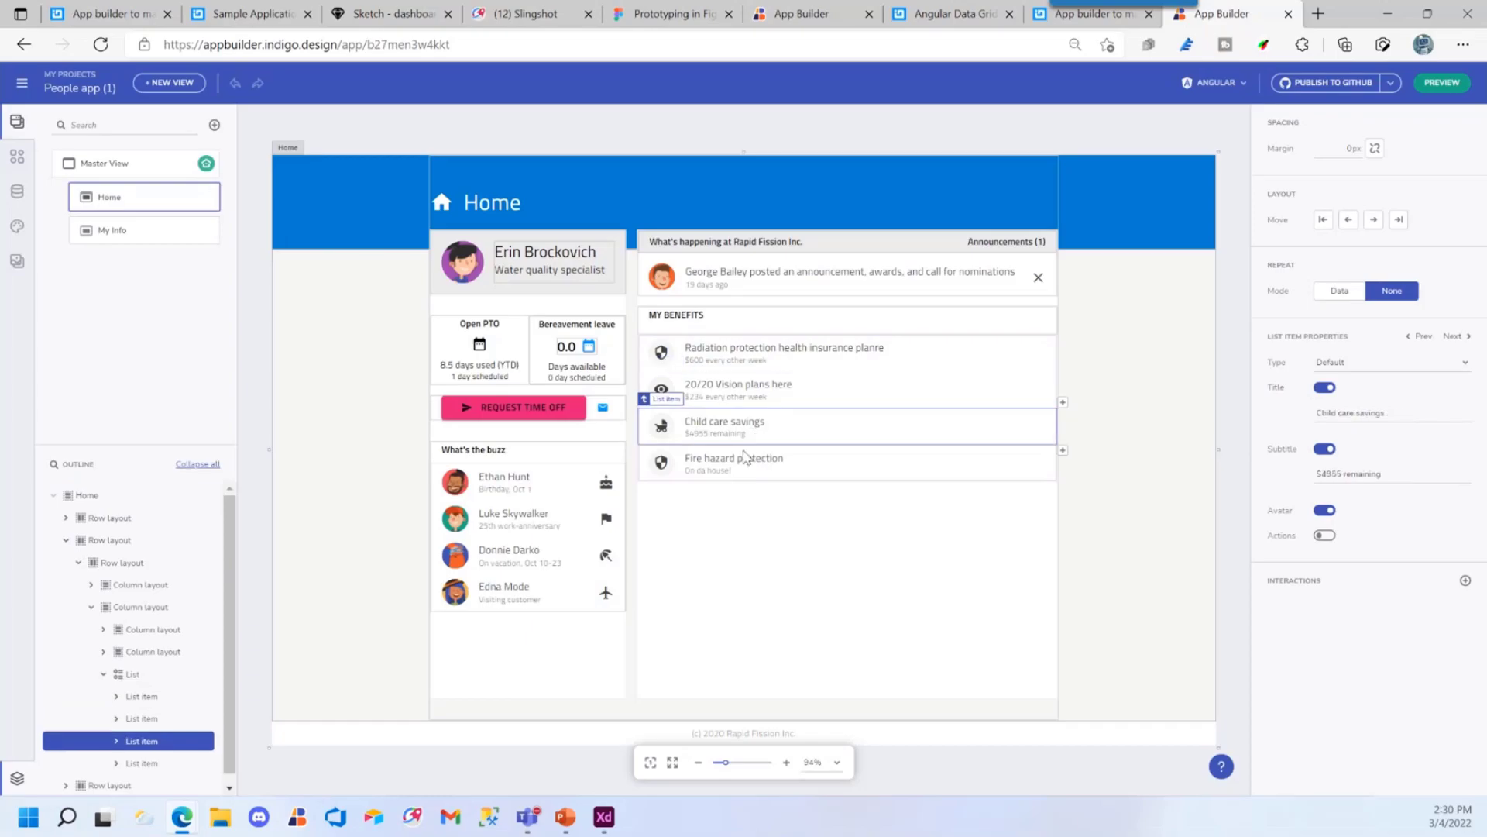
pyautogui.click(132, 233)
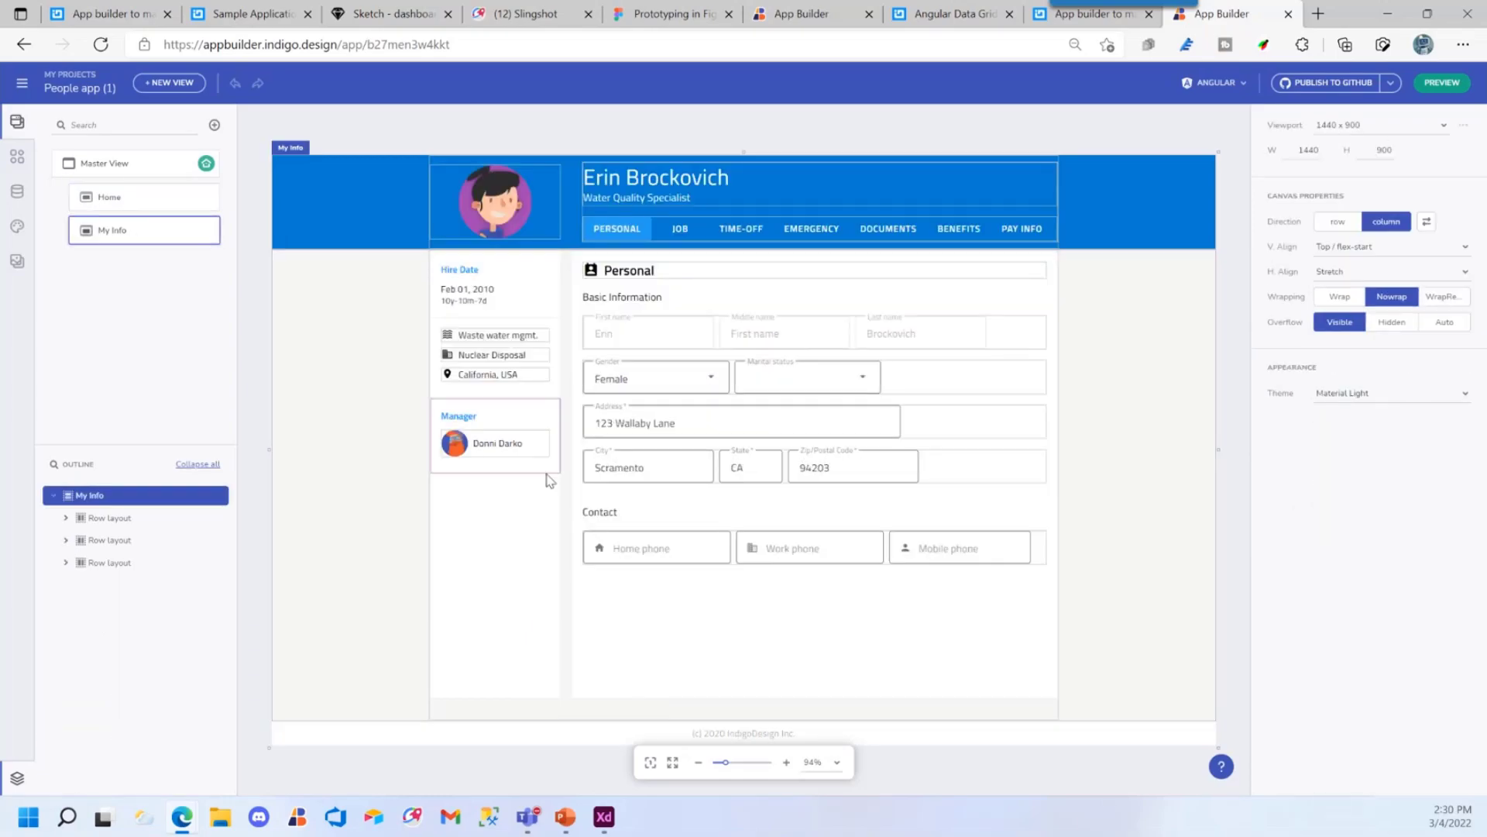
# Try placing a Checkbox component below the contact fields in the My Info view, and delete it
pyautogui.click(25, 165)
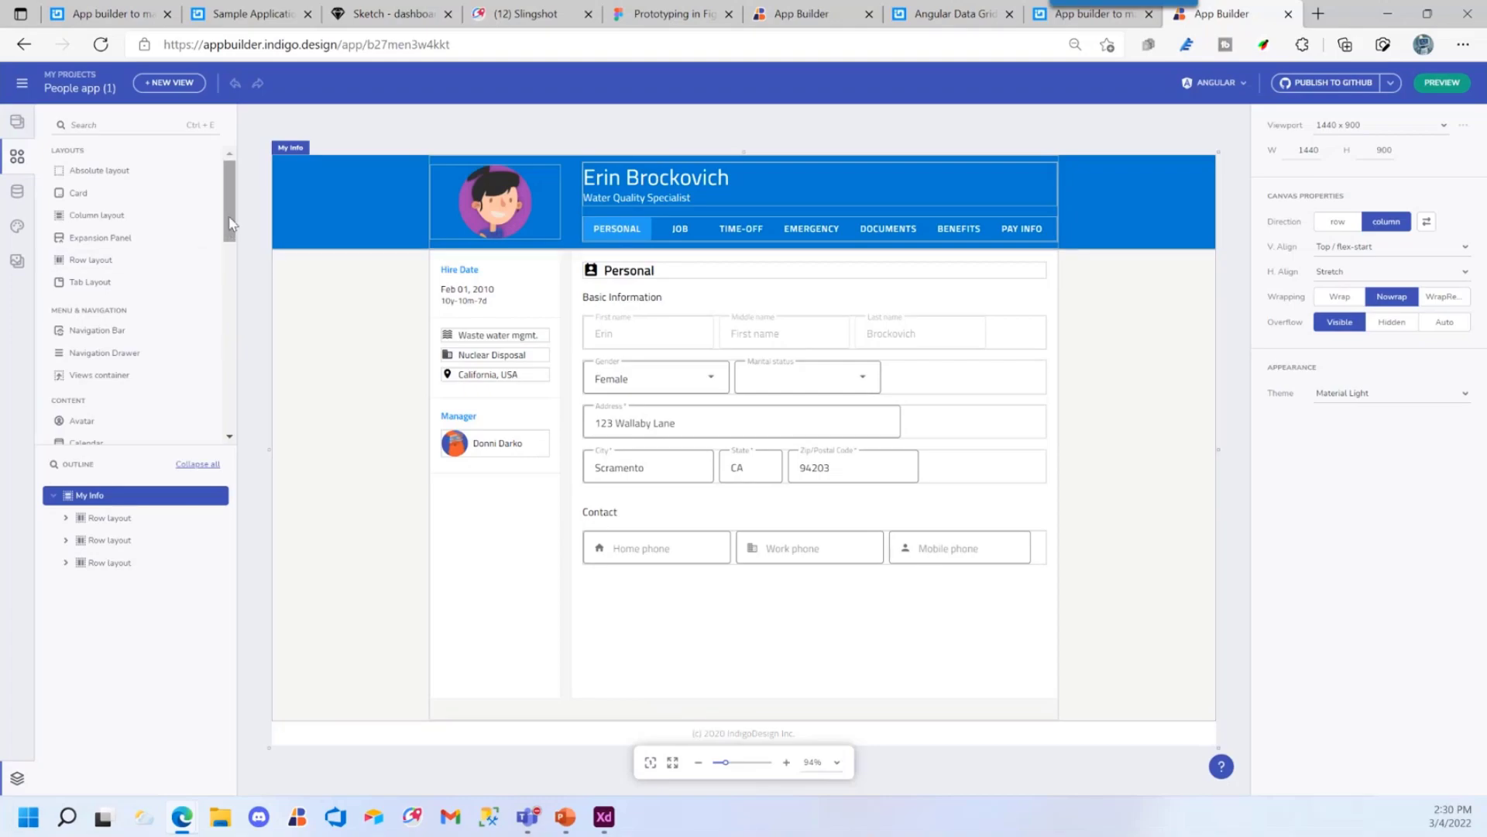
pyautogui.moveTo(227, 223); pyautogui.dragTo(223, 335)
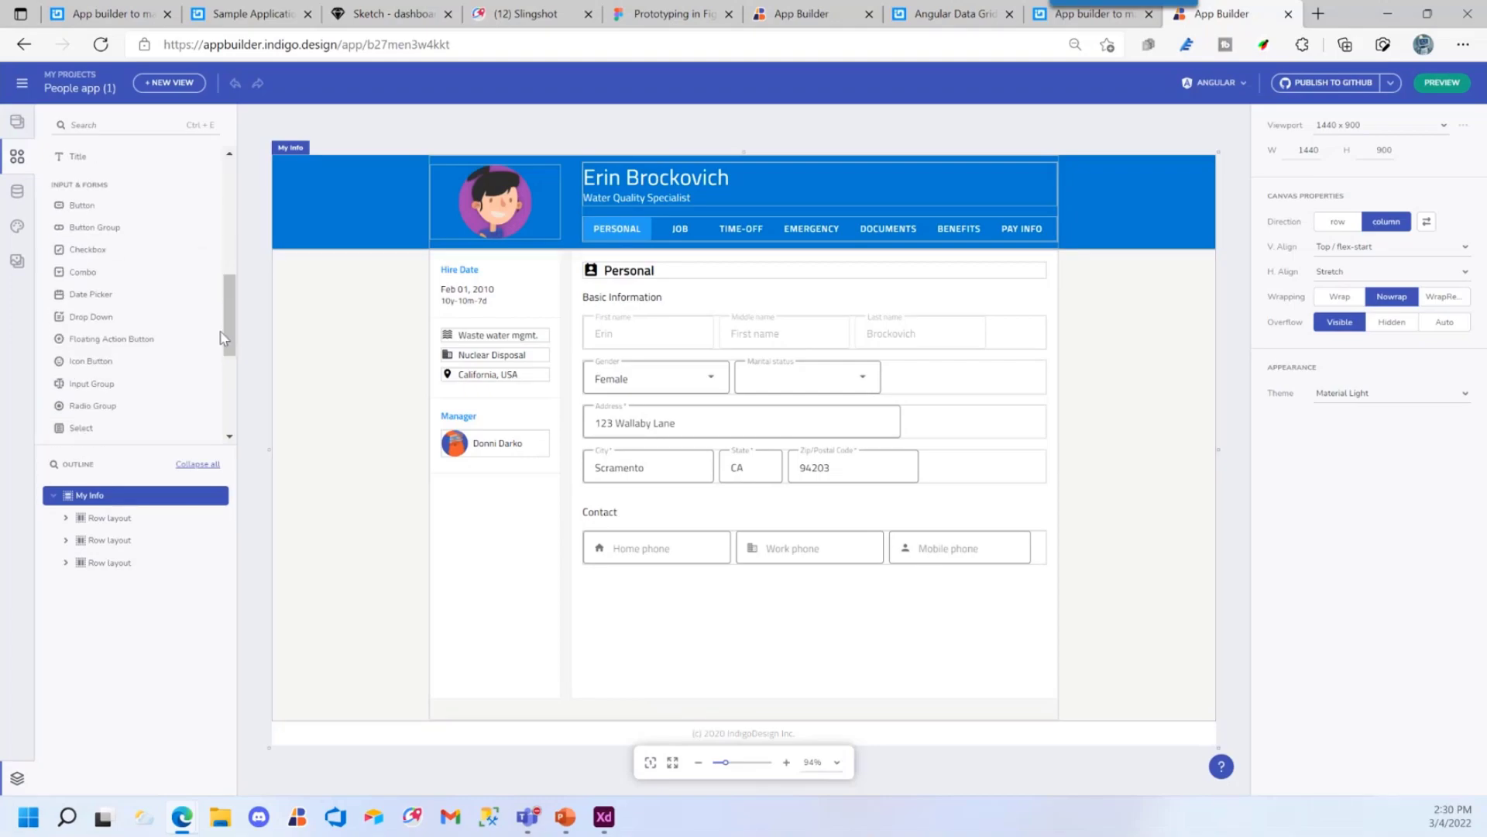
pyautogui.moveTo(101, 249); pyautogui.dragTo(636, 583)
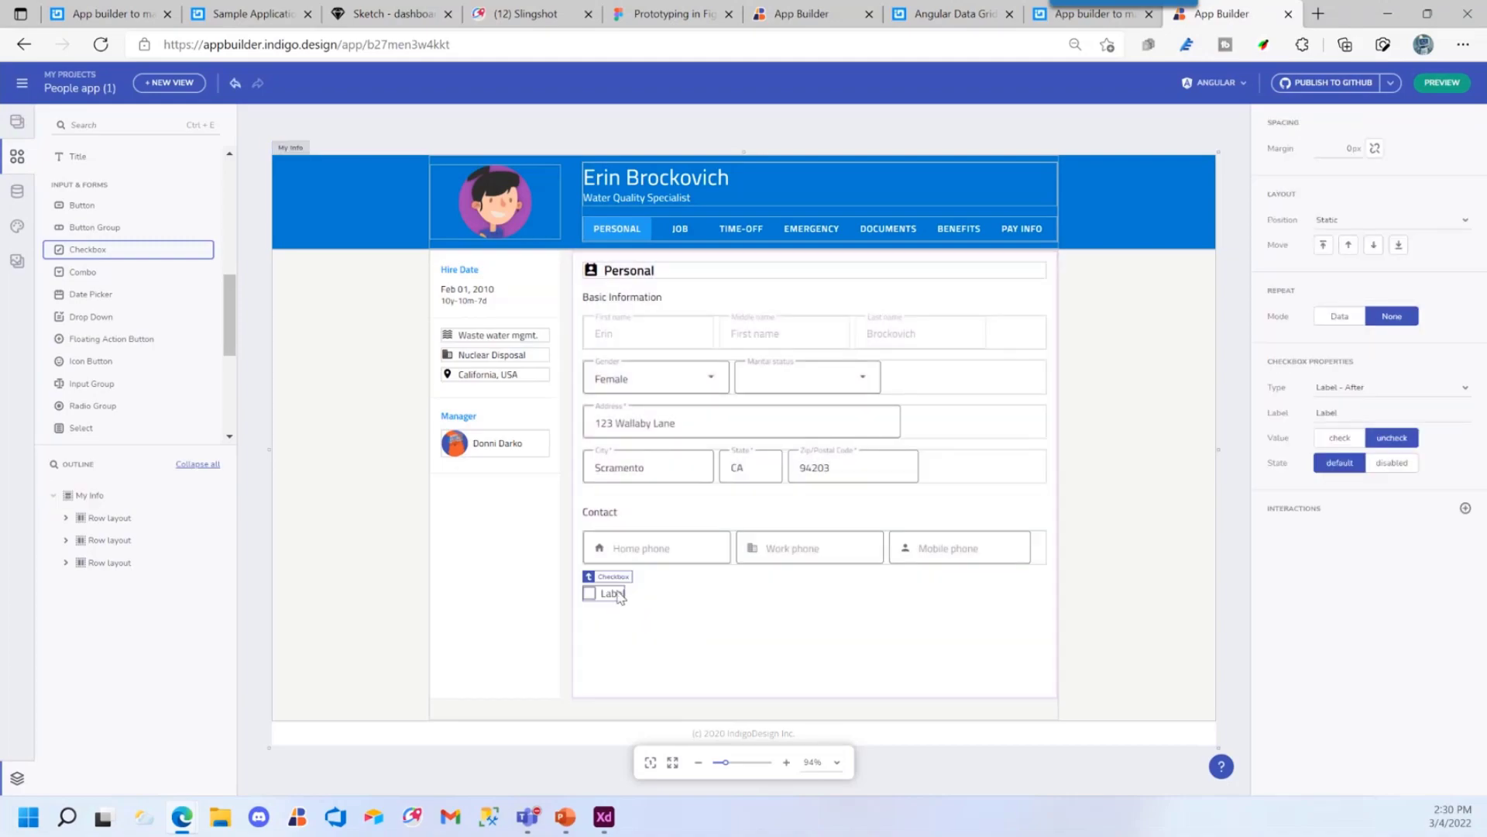
pyautogui.press('Delete')
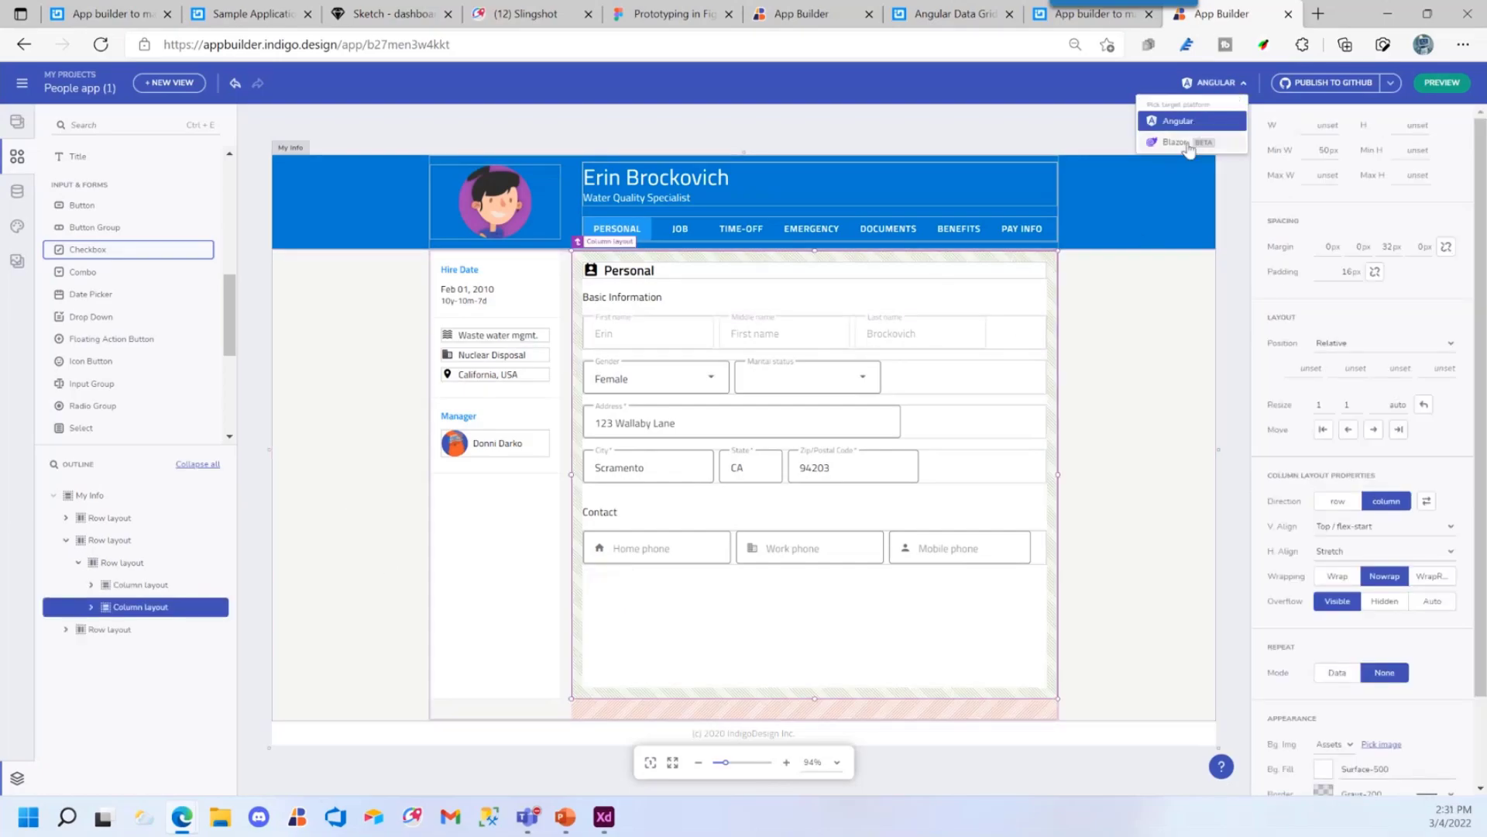
# Switch the target platform to Blazor and show the alternative to publishing to GitHub
pyautogui.click(1190, 144)
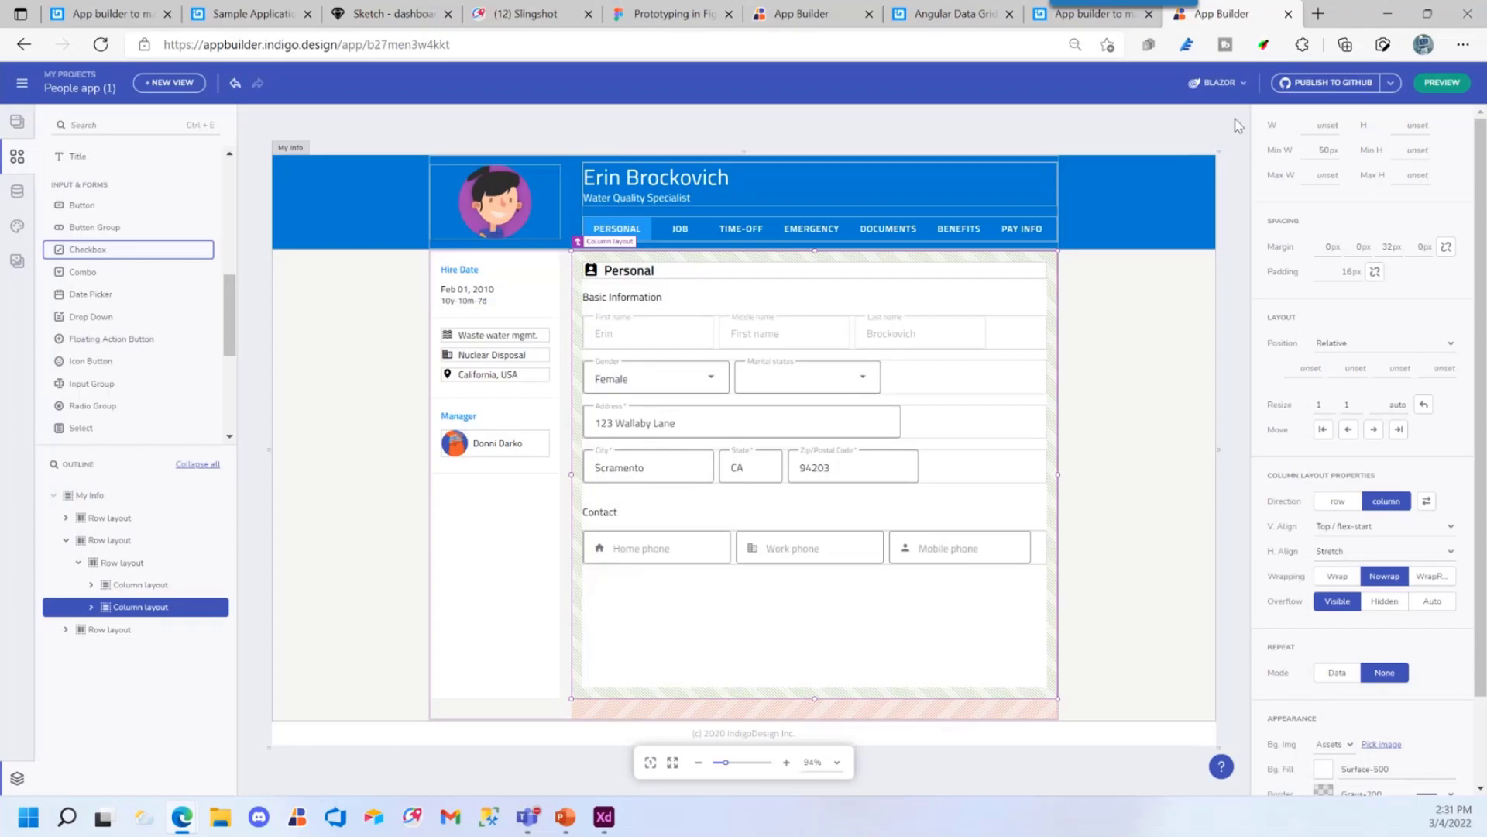
pyautogui.click(1215, 92)
pyautogui.click(1218, 95)
pyautogui.click(1391, 83)
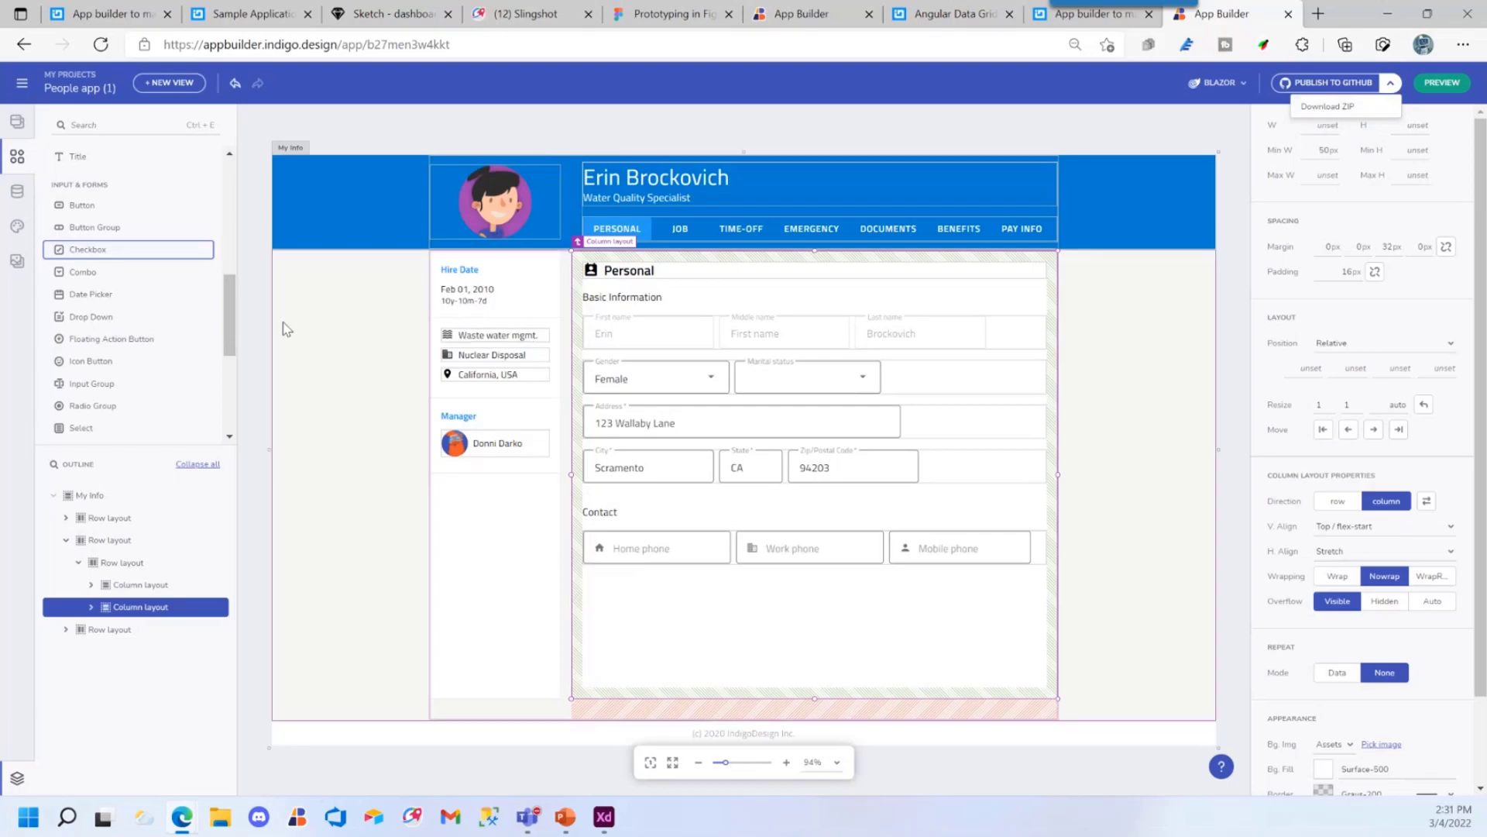
# Inspect the on-click navigation of Master View's Home and My Info buttons and view the child views they open
pyautogui.click(17, 122)
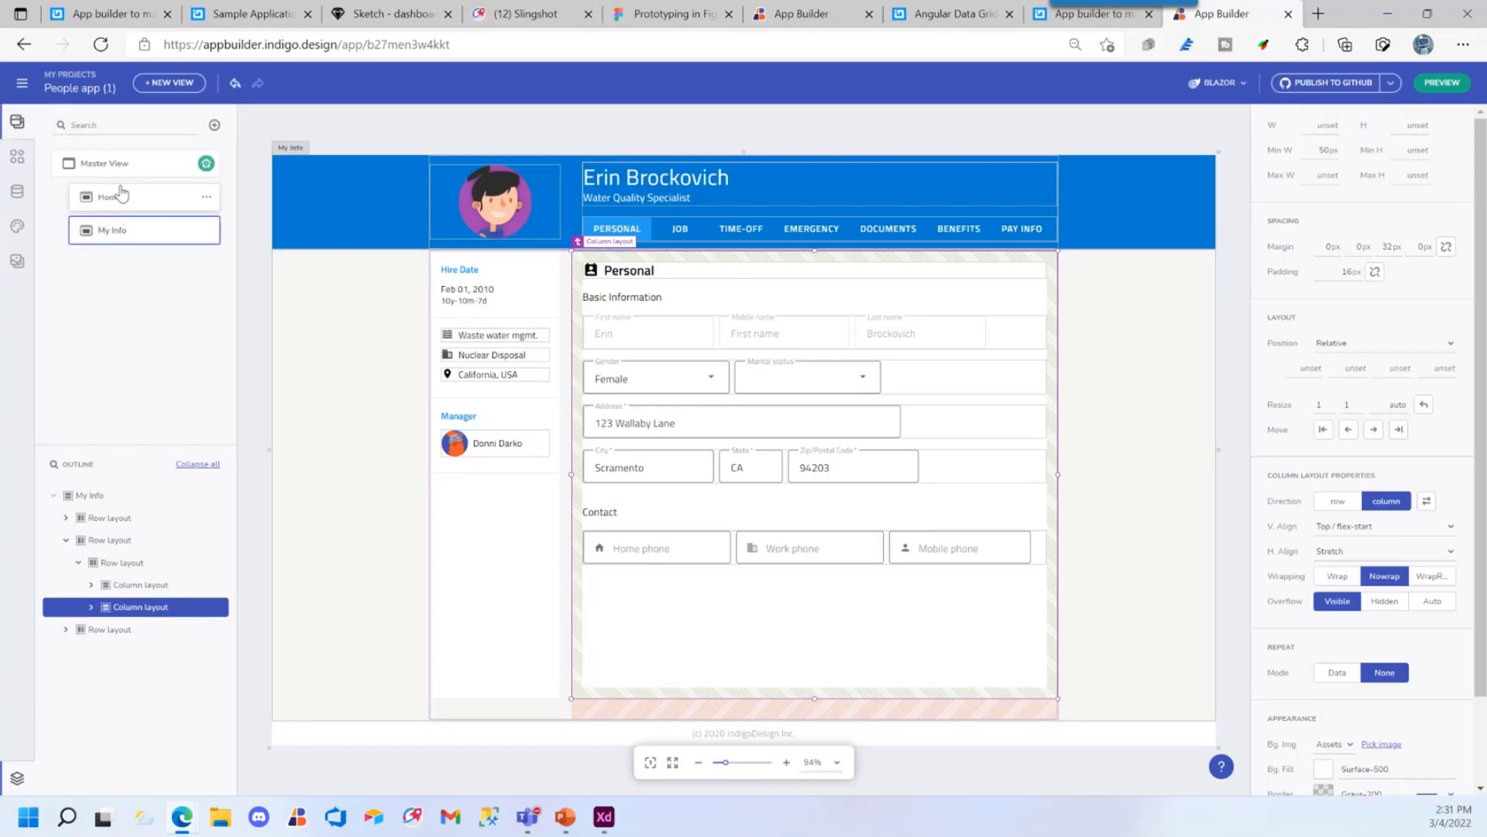
pyautogui.click(116, 163)
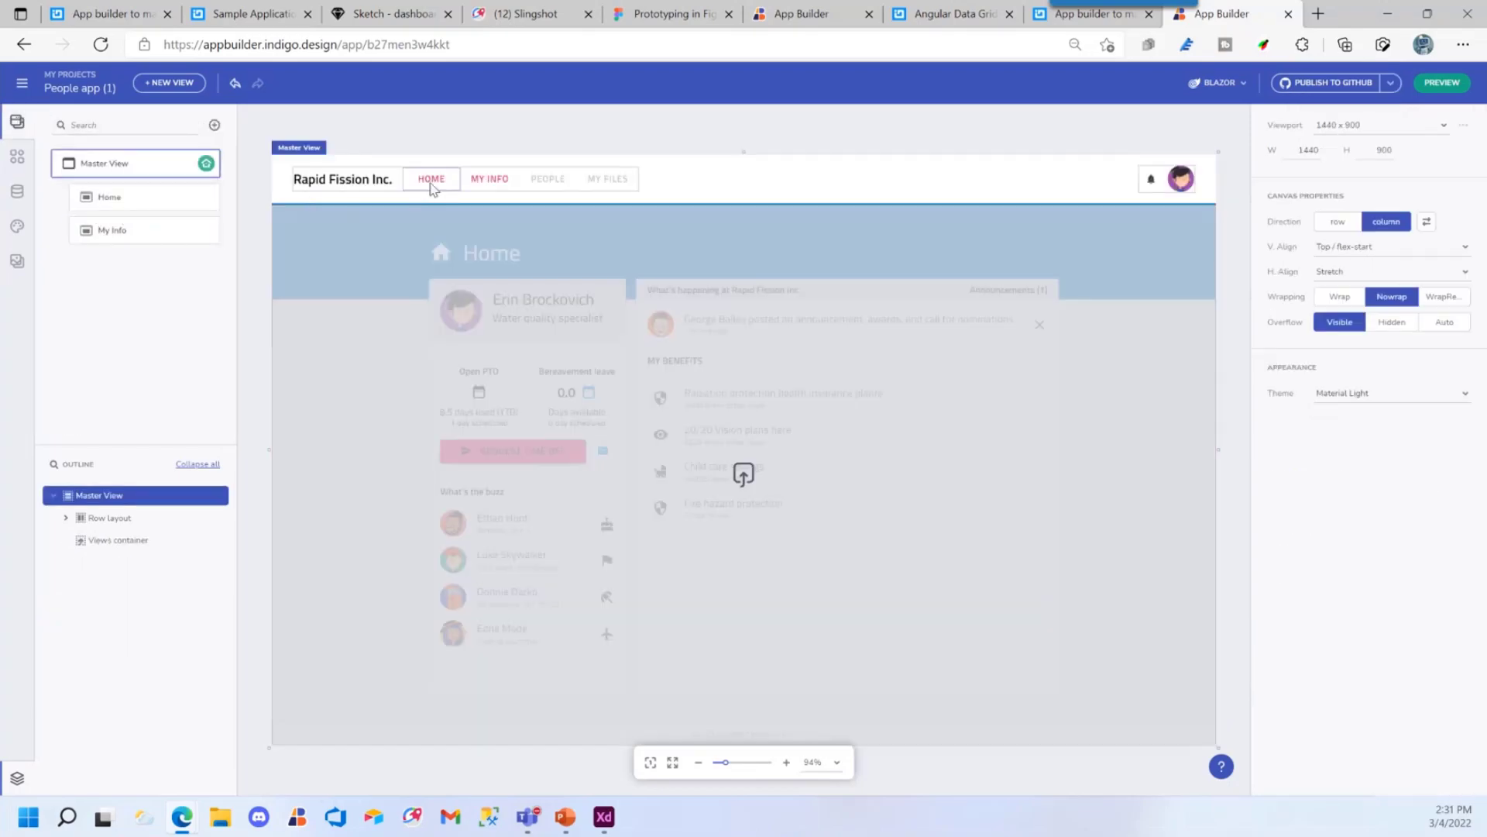
pyautogui.click(431, 186)
pyautogui.scroll(-5, 1327, 740)
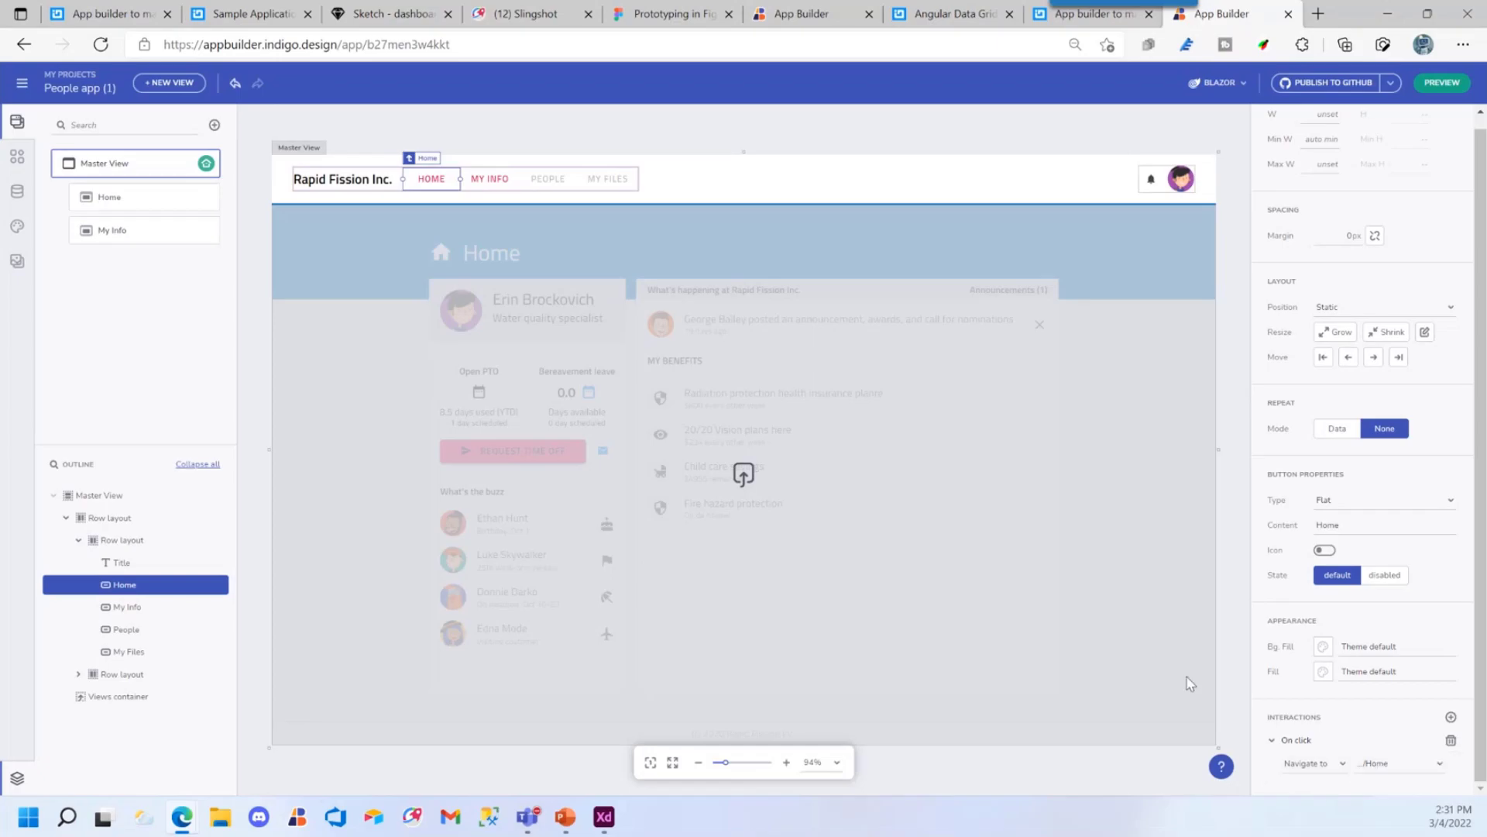
pyautogui.click(101, 200)
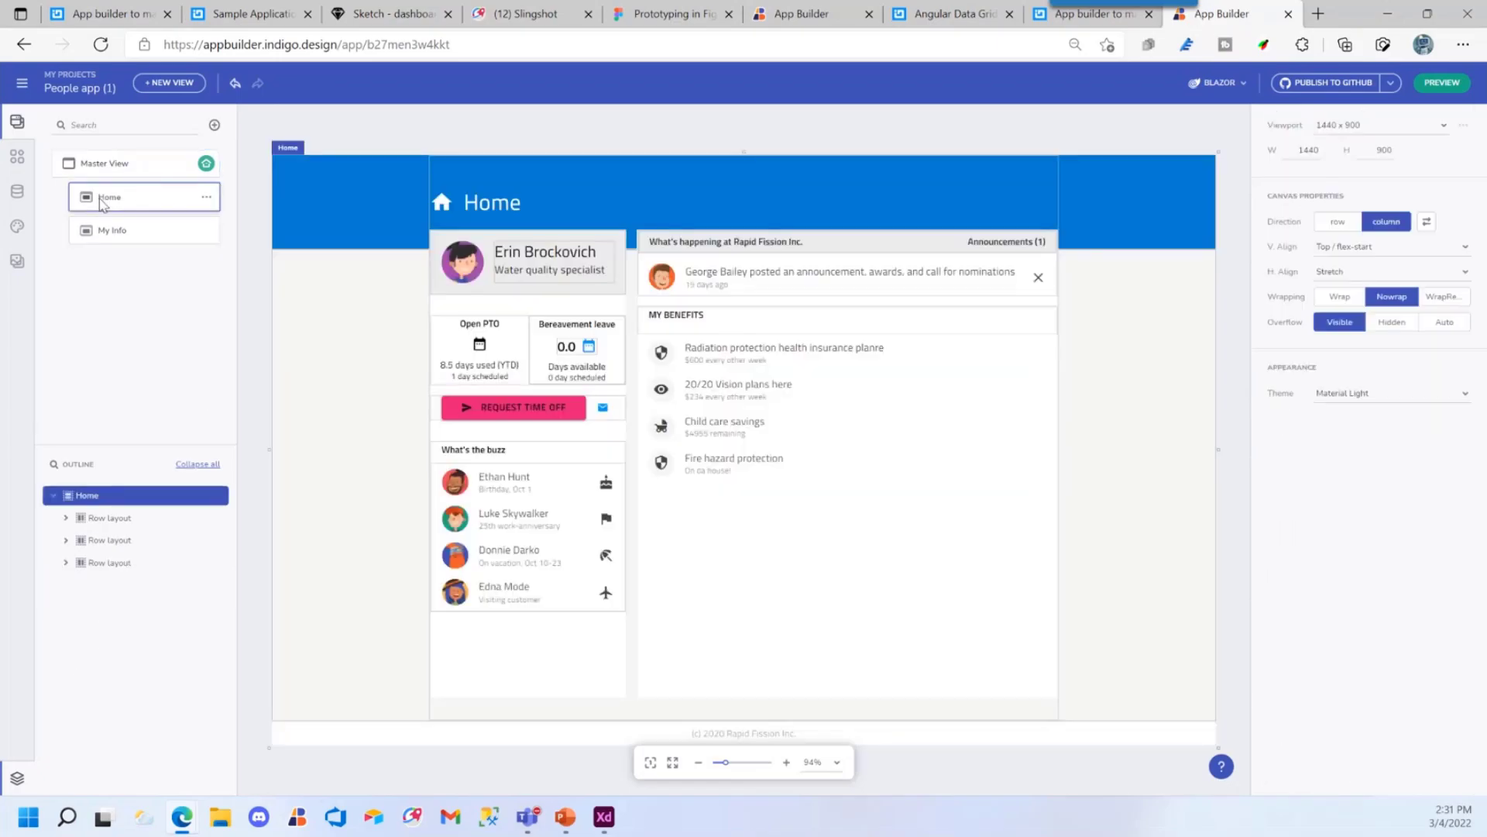
pyautogui.click(120, 162)
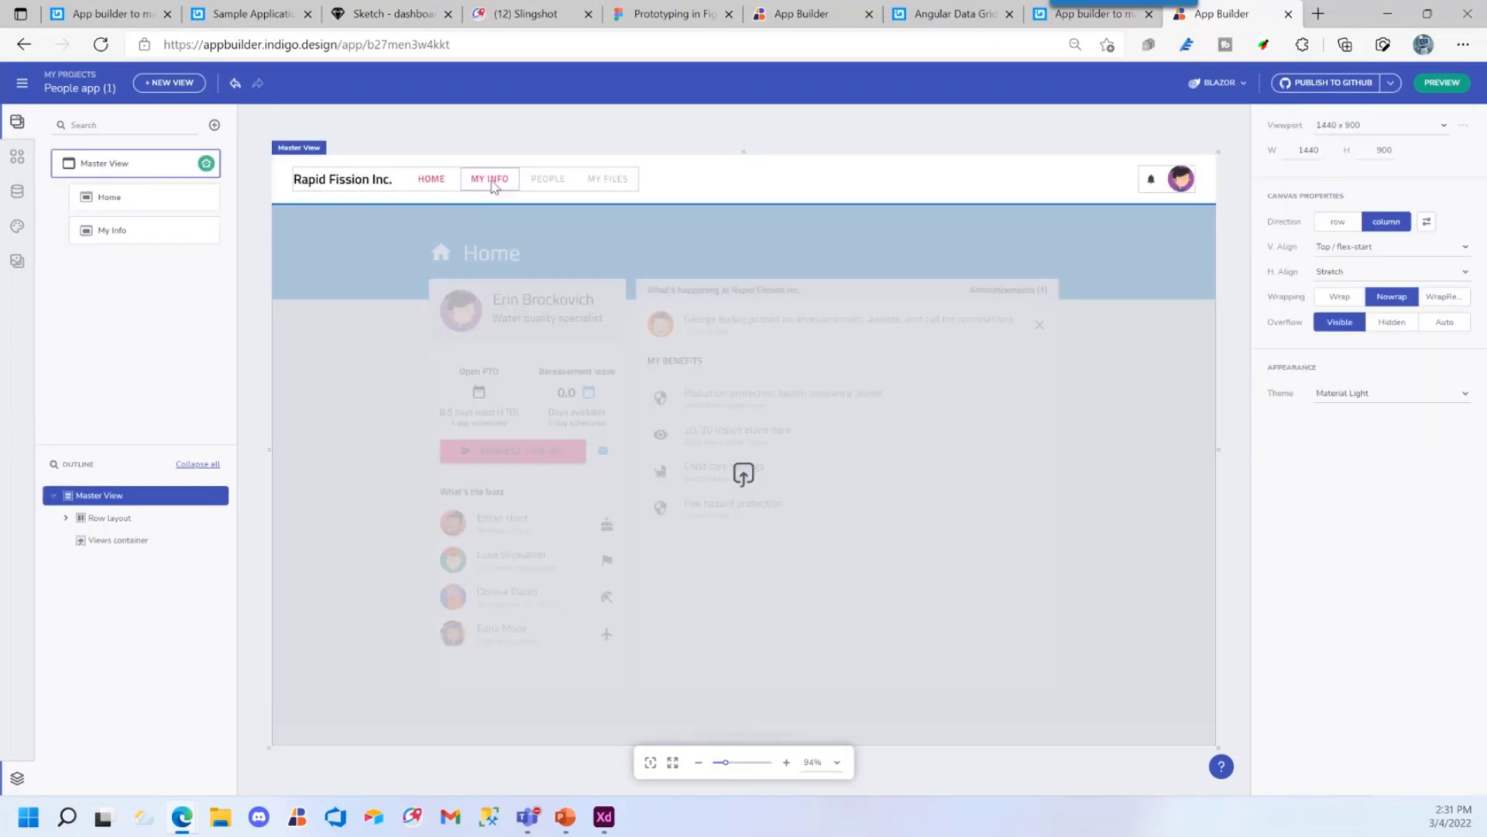
pyautogui.click(491, 180)
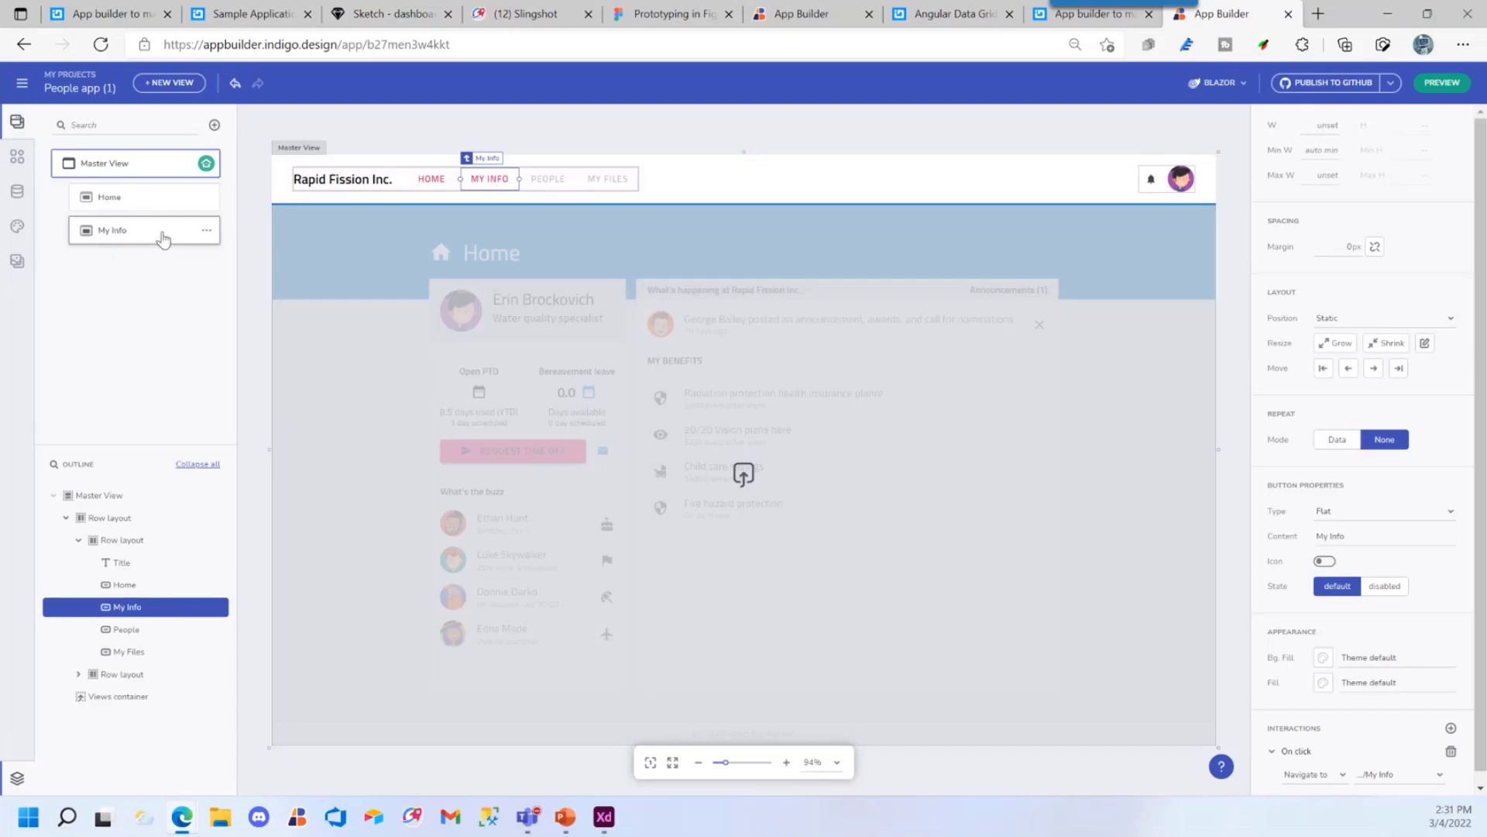
pyautogui.click(159, 232)
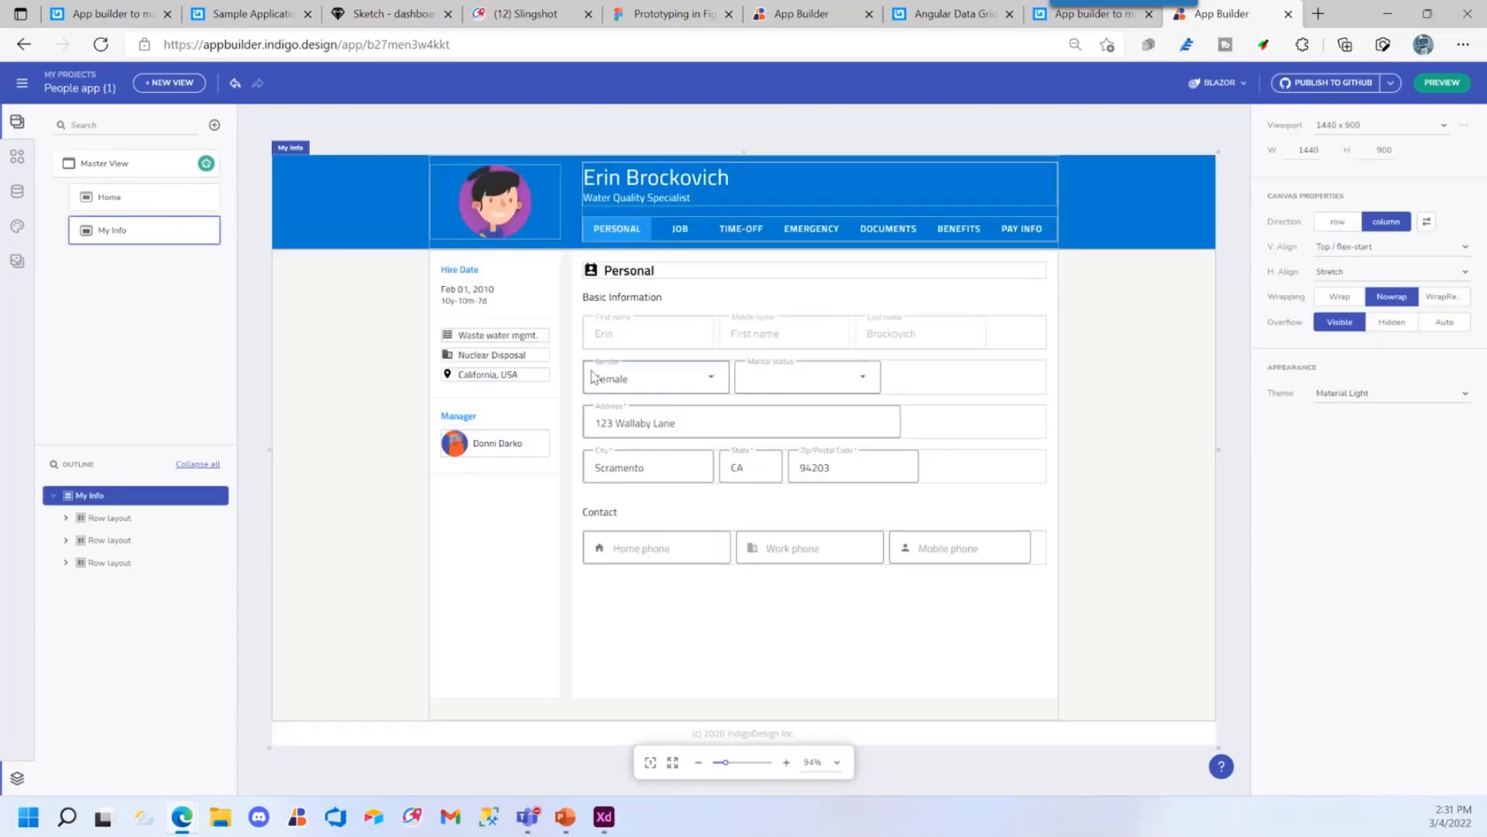
# Download the Blazor project as People app (1).zip and extract it in the Downloads folder
pyautogui.click(1391, 87)
pyautogui.click(1319, 108)
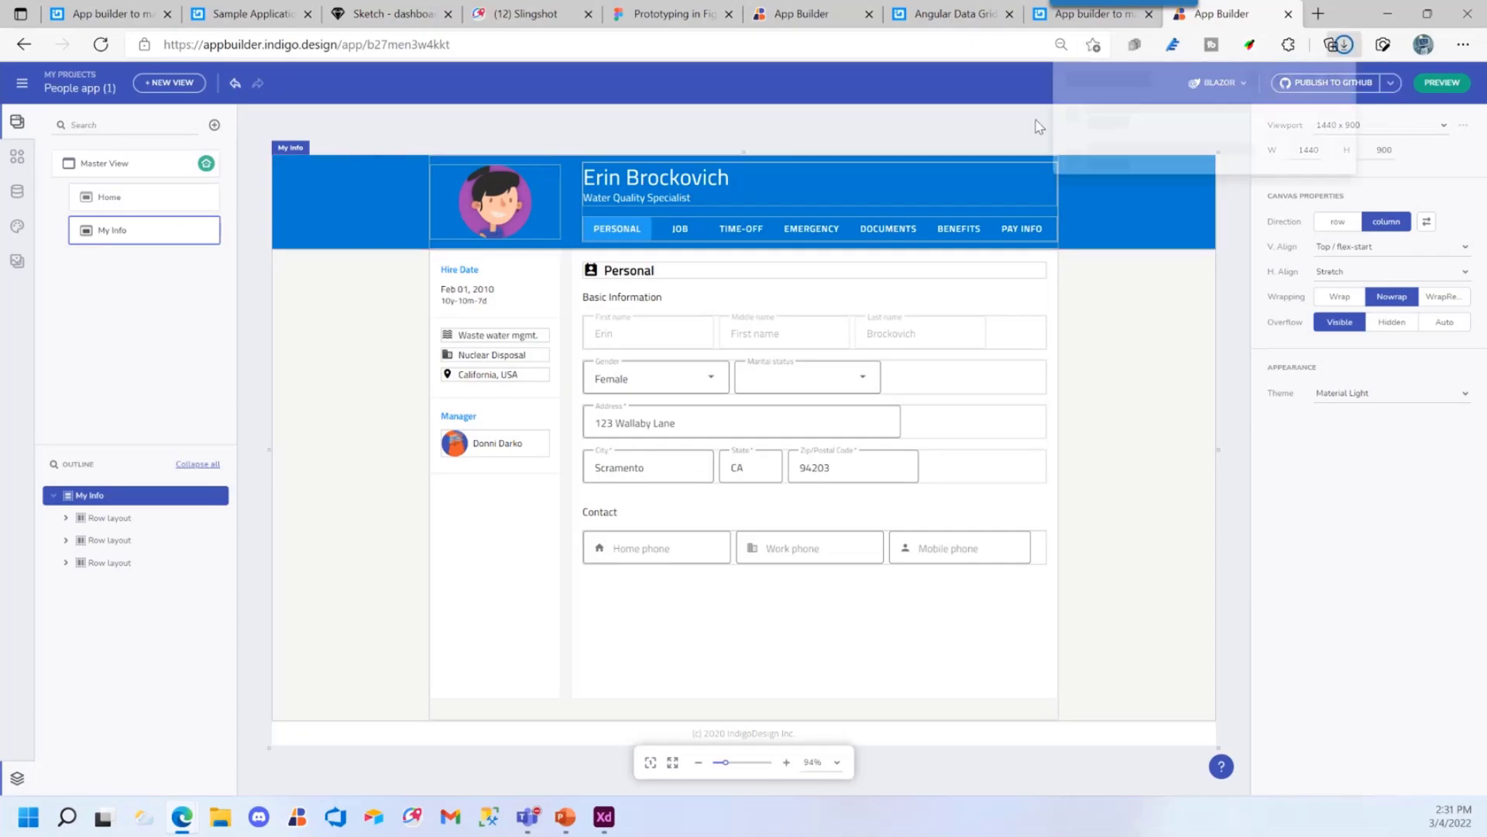
pyautogui.click(1286, 114)
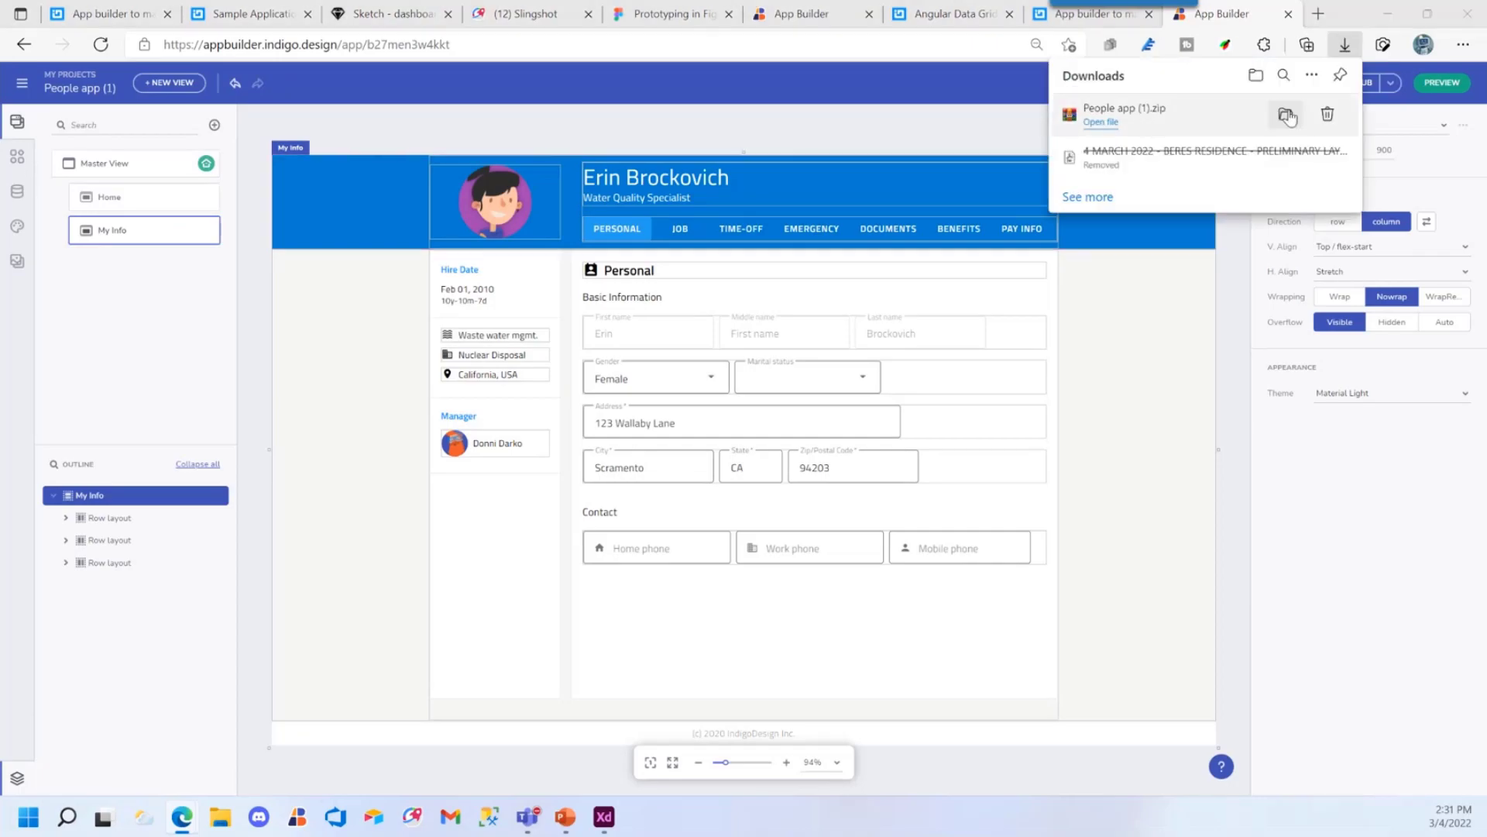
pyautogui.rightClick(556, 321)
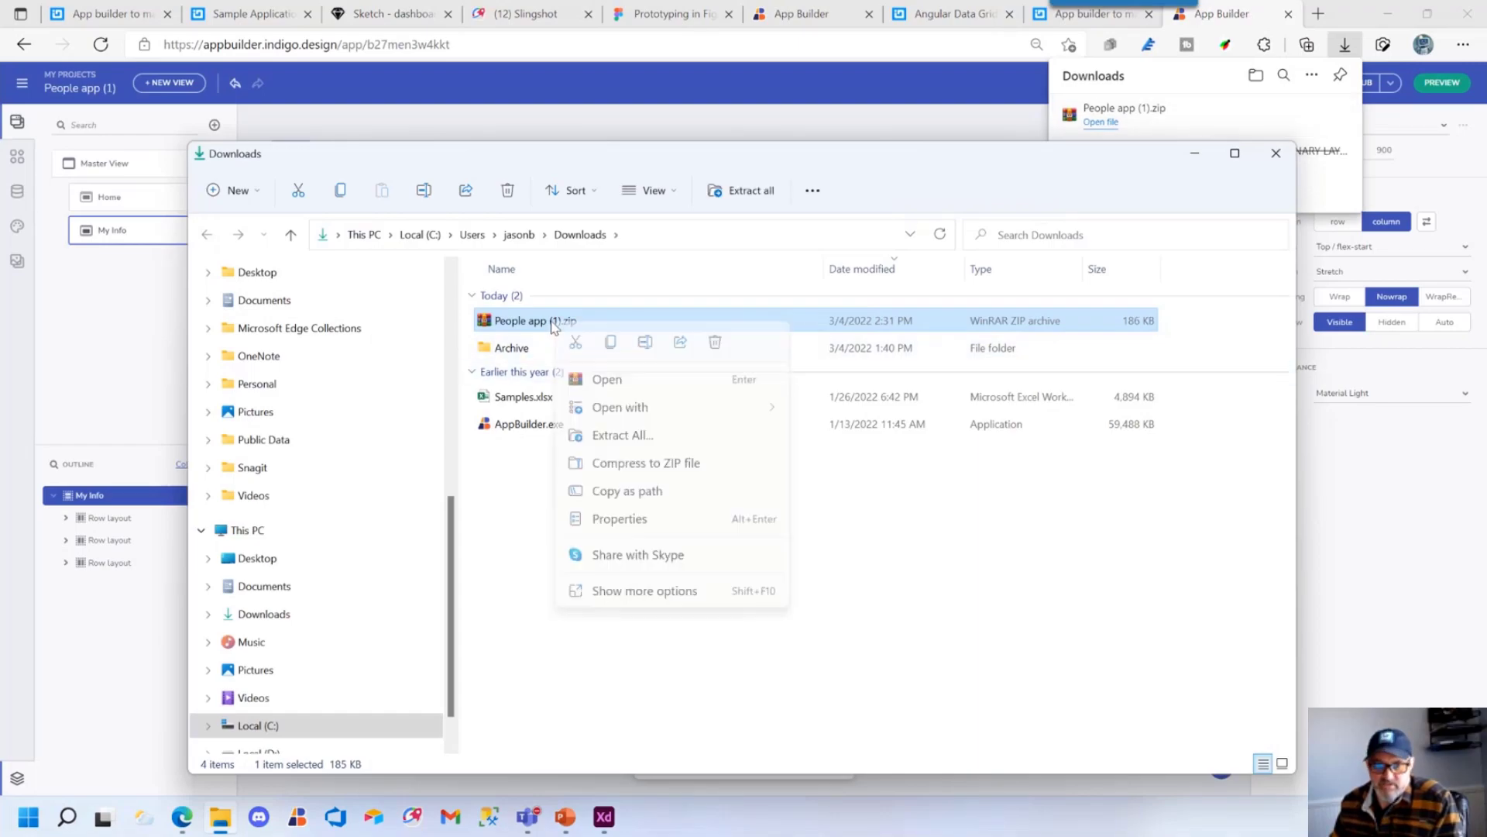
pyautogui.click(597, 434)
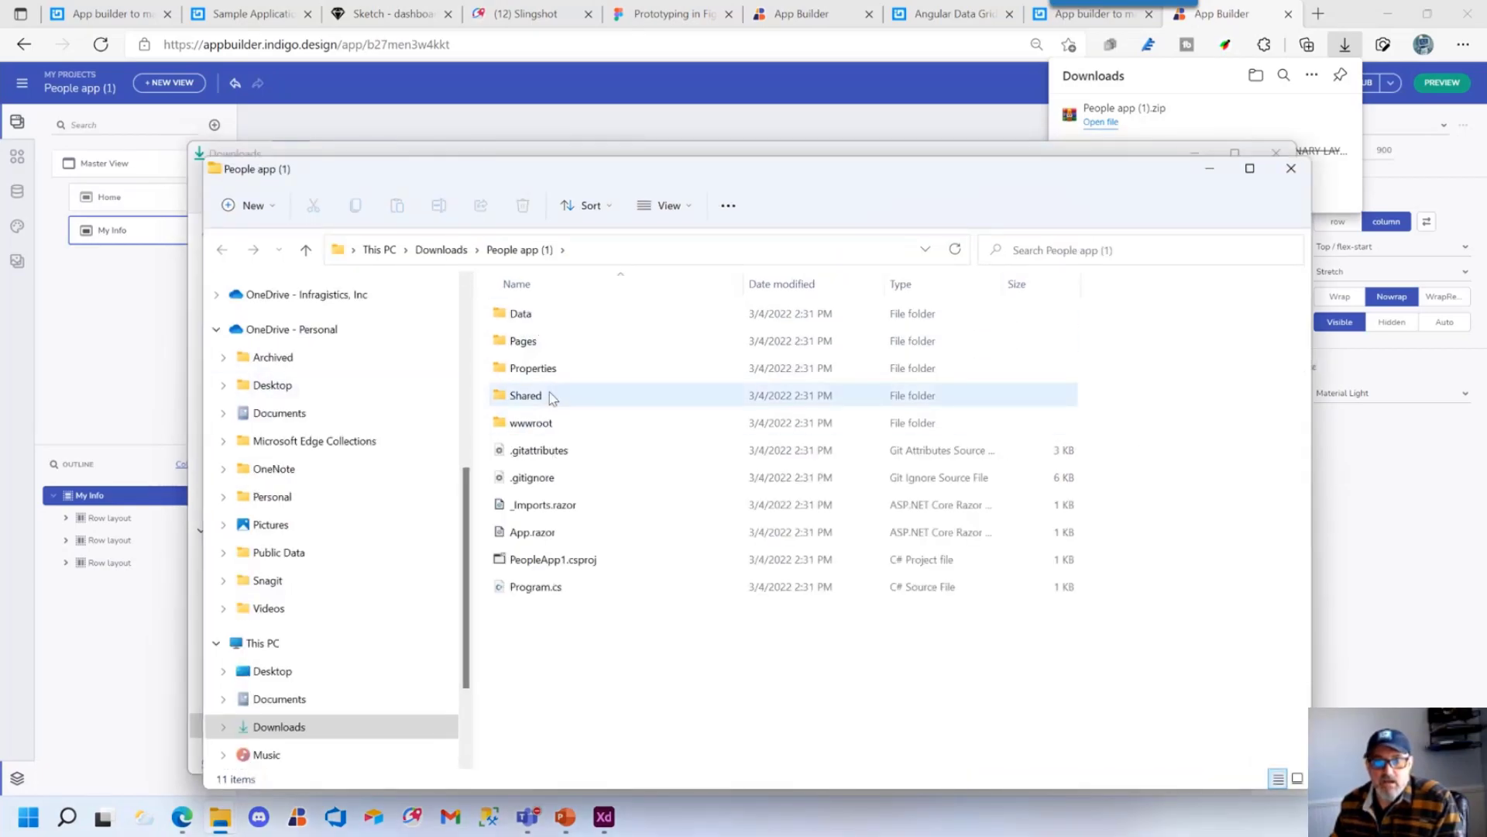
# Look through the wwwroot and Pages folders of the extracted project, and return to its root folder
pyautogui.doubleClick(531, 424)
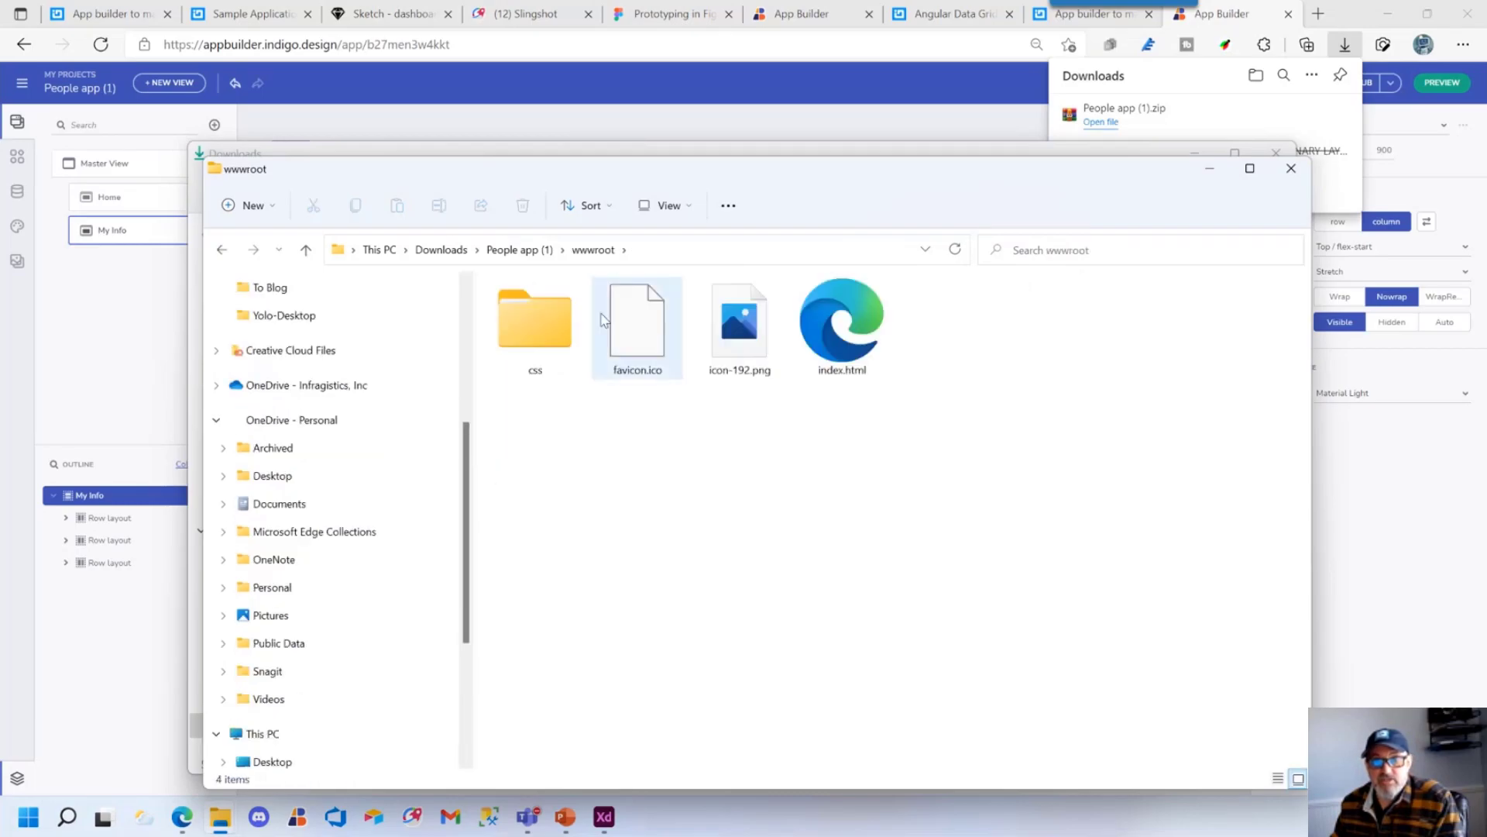
pyautogui.click(532, 251)
pyautogui.doubleClick(522, 337)
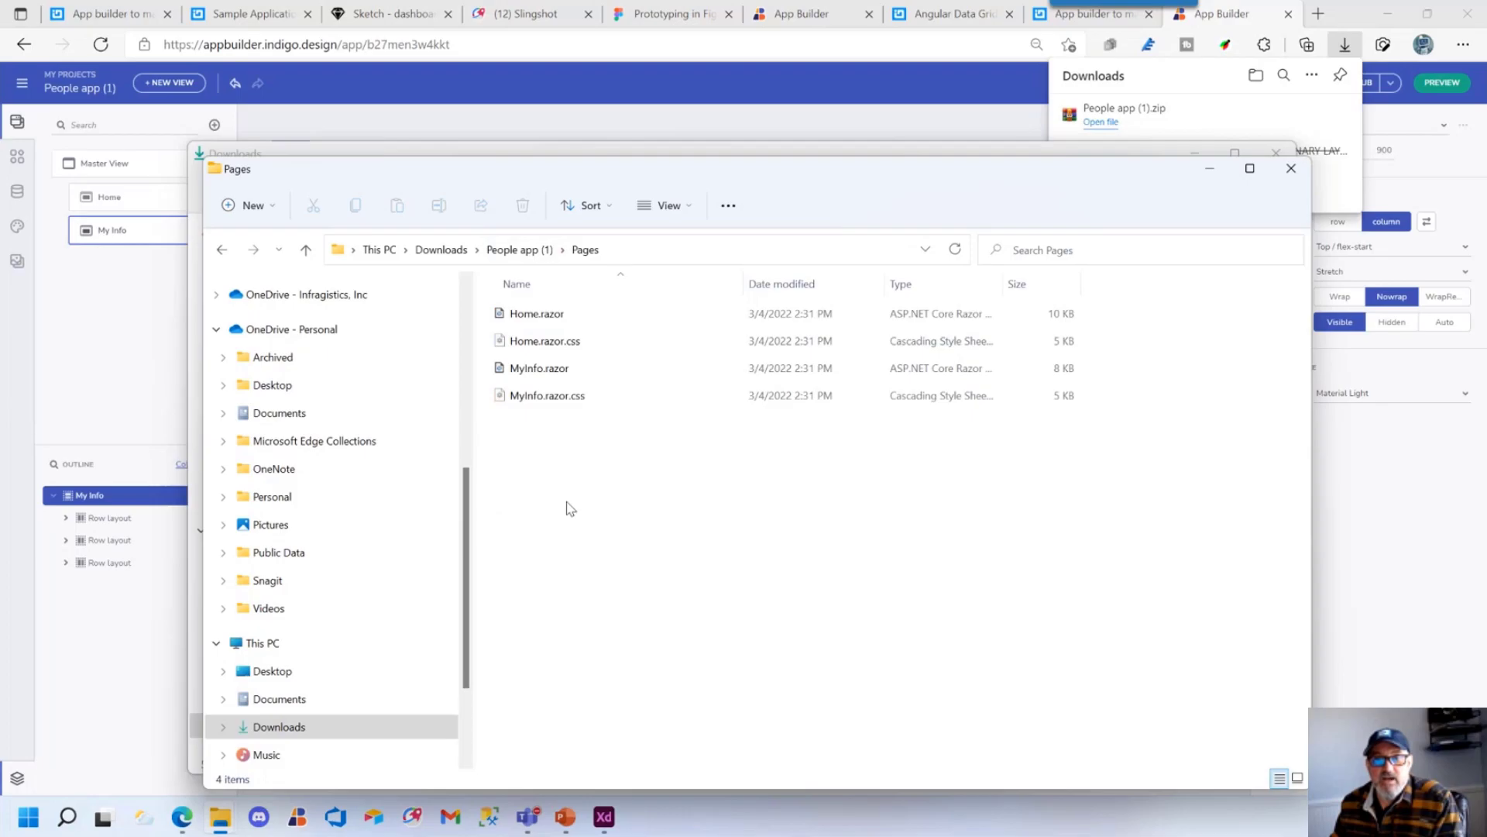
pyautogui.click(525, 252)
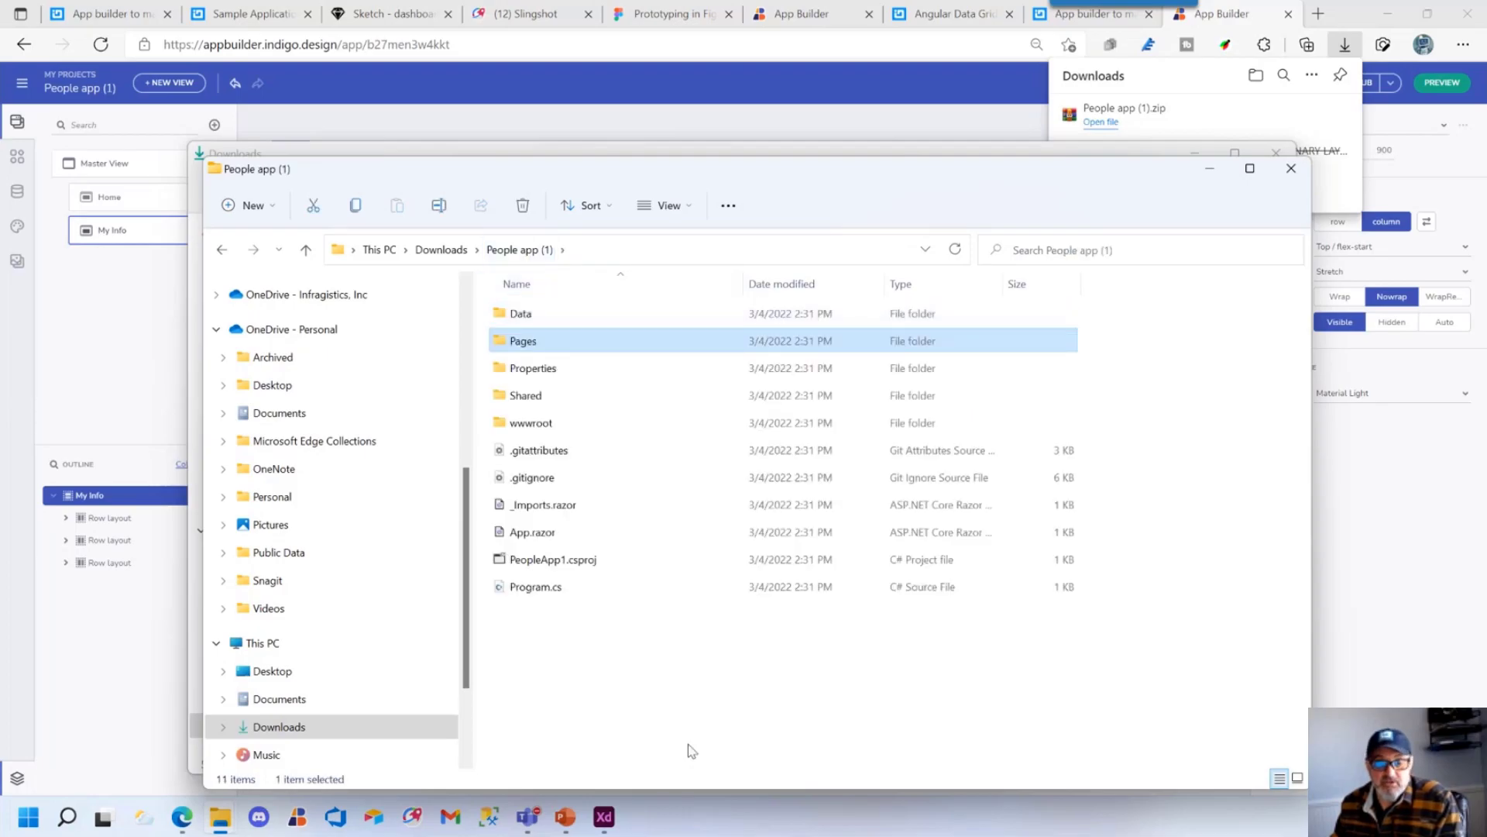
# Open PeopleApp1.csproj in Visual Studio and widen the Solution Explorer to show the full file names
pyautogui.rightClick(585, 563)
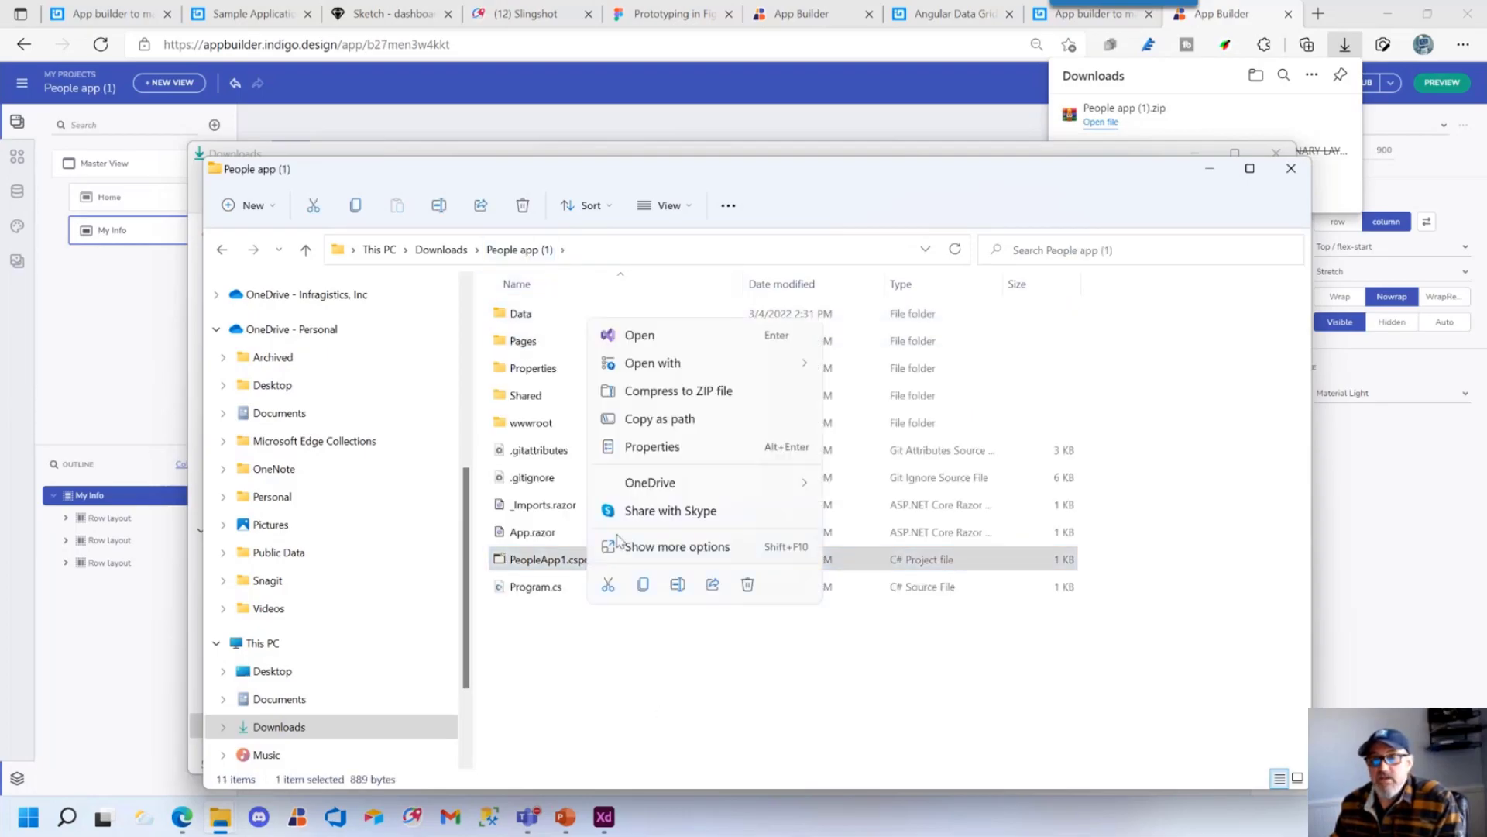
pyautogui.click(641, 335)
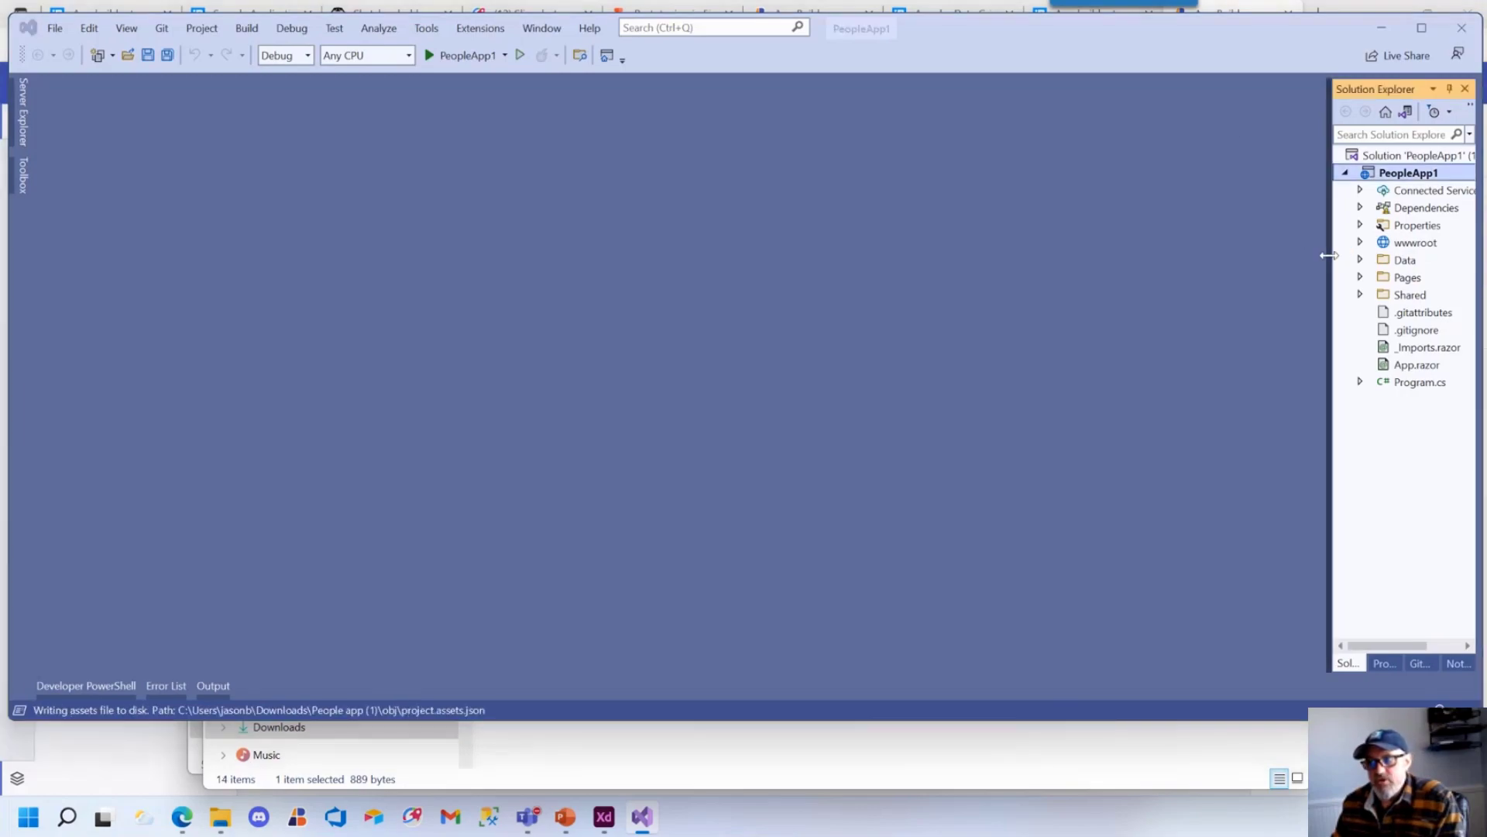
pyautogui.moveTo(1329, 253); pyautogui.dragTo(1186, 285)
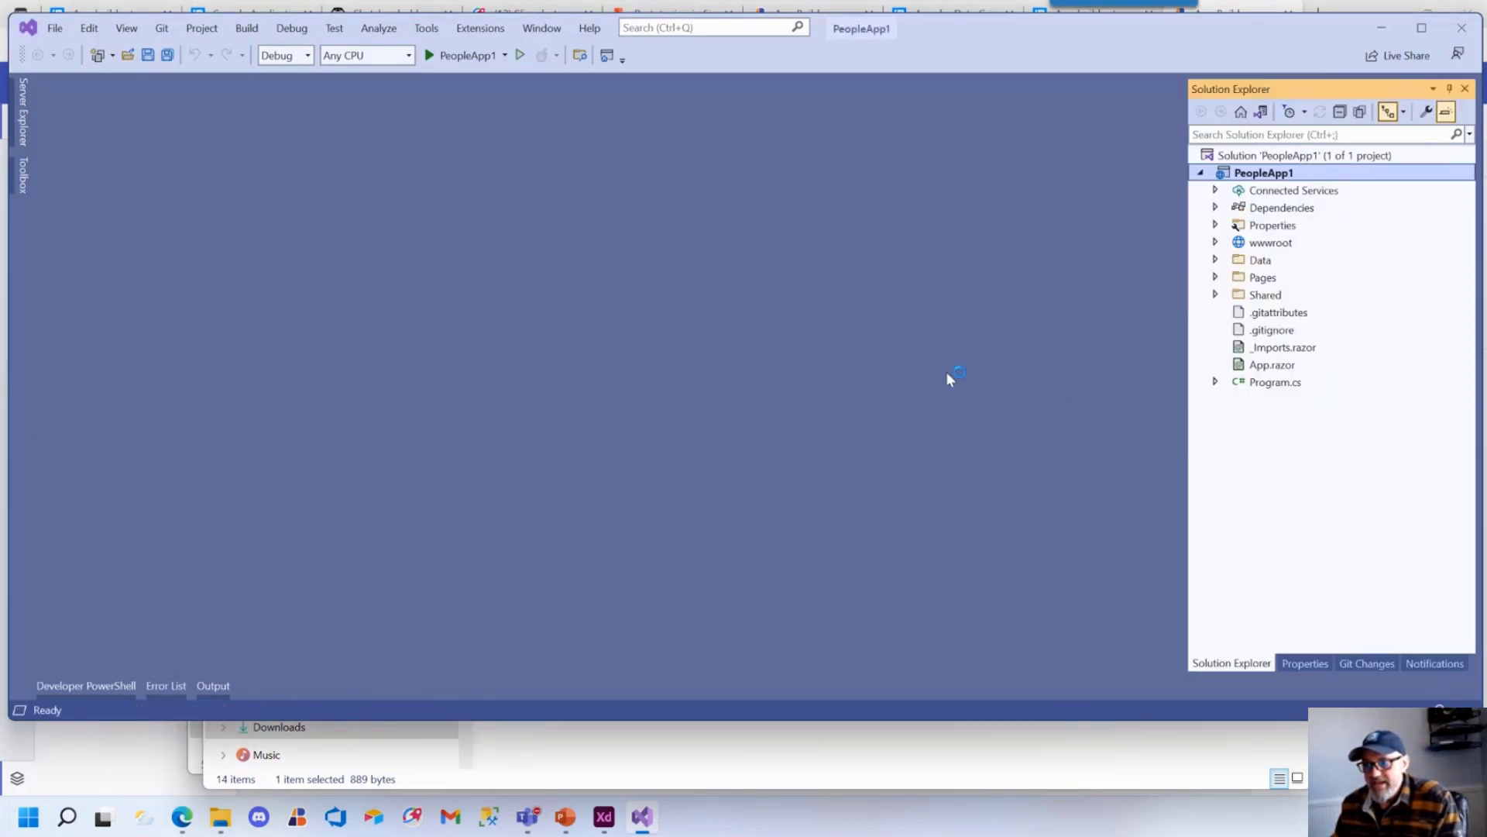
# Run PeopleApp1 in a maximized browser window and switch between its Home and My Info pages
pyautogui.click(453, 65)
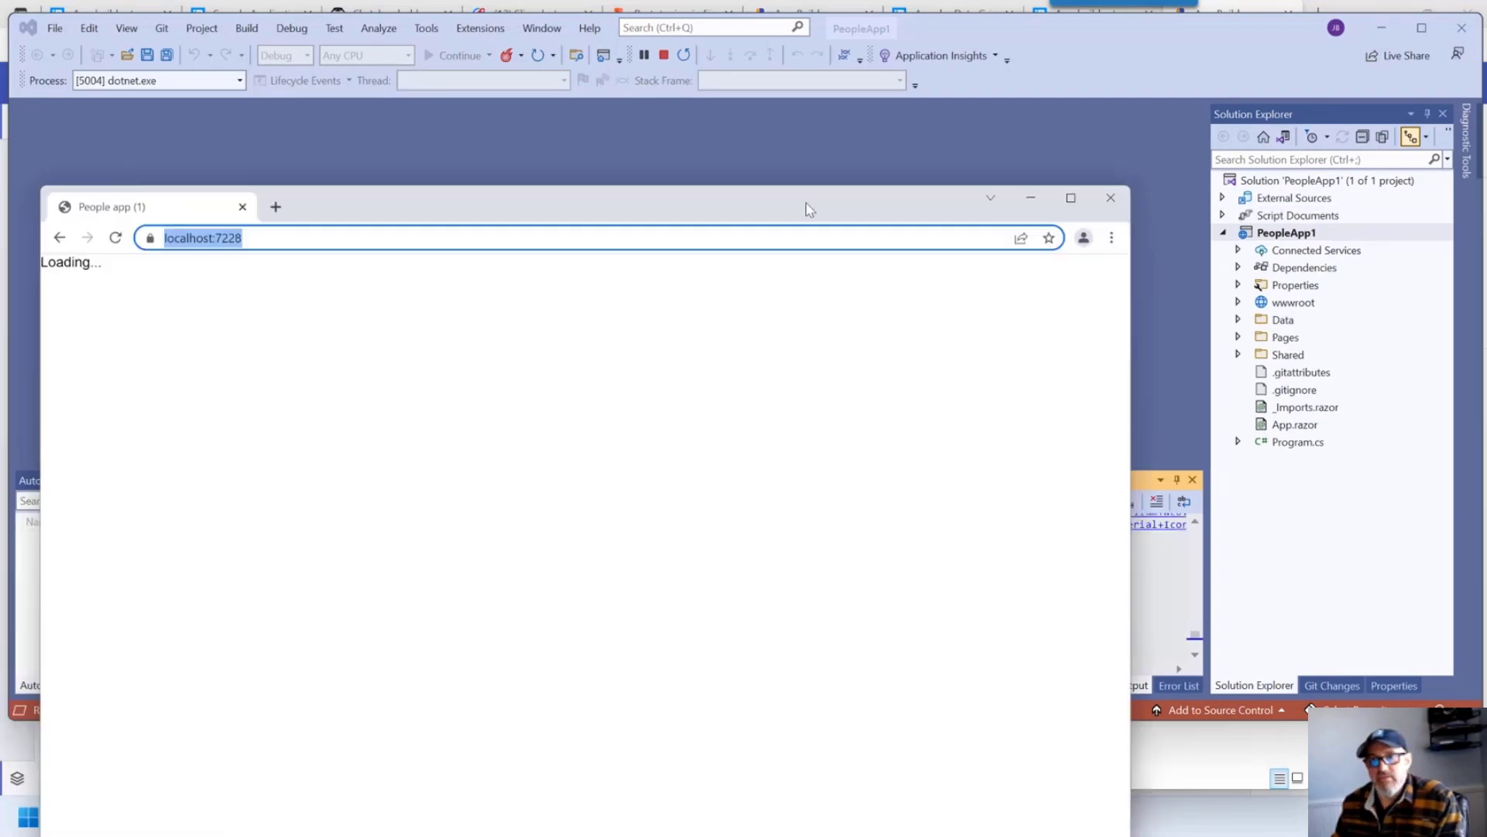
pyautogui.moveTo(806, 209); pyautogui.dragTo(882, 1)
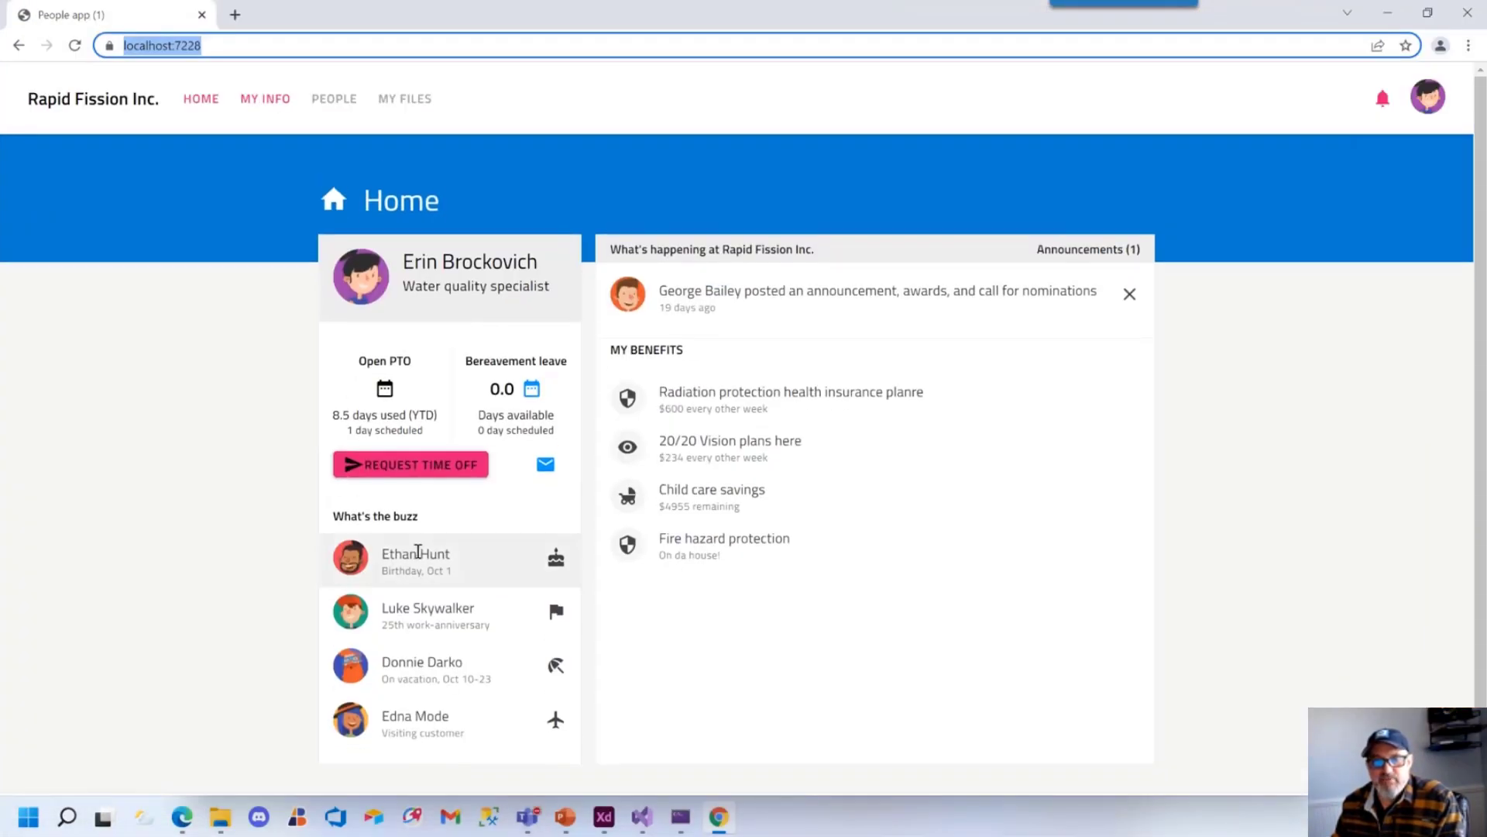
pyautogui.click(267, 100)
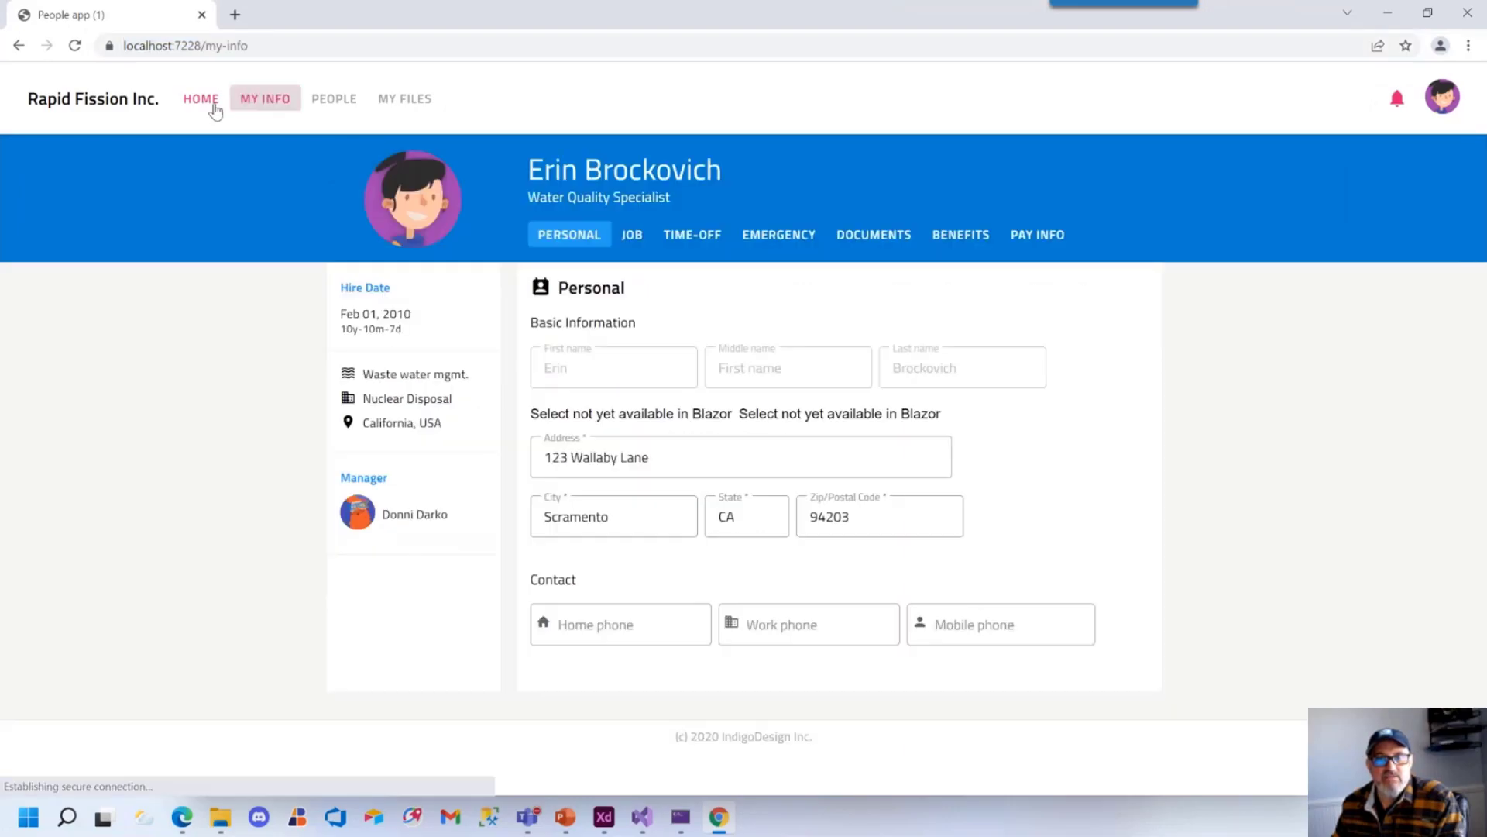
pyautogui.click(214, 111)
pyautogui.click(265, 98)
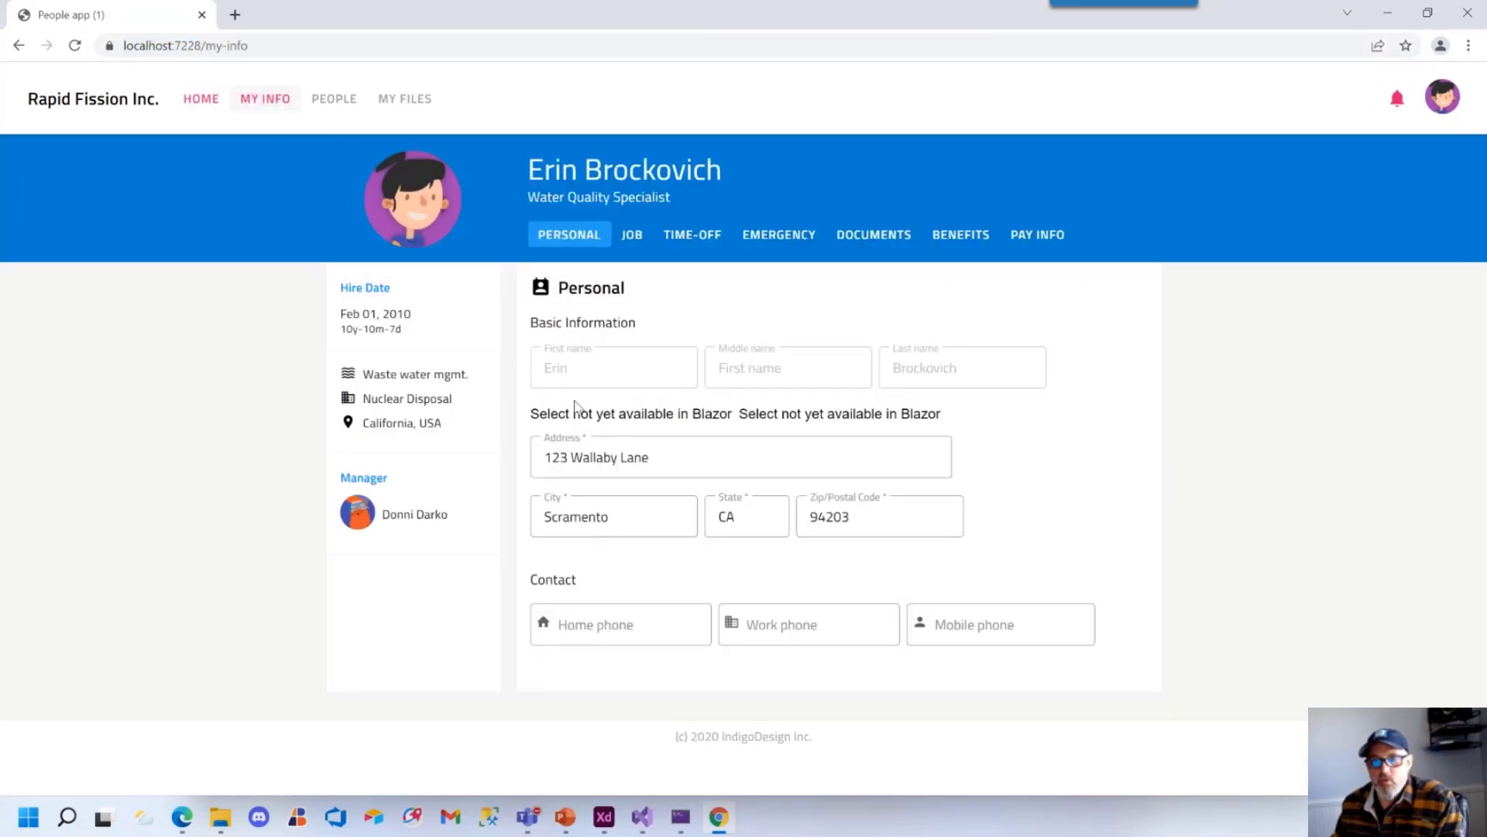
# Try the address and phone fields and the Job item on My Info, and recheck the navigation to Home and back
pyautogui.click(713, 469)
pyautogui.click(787, 637)
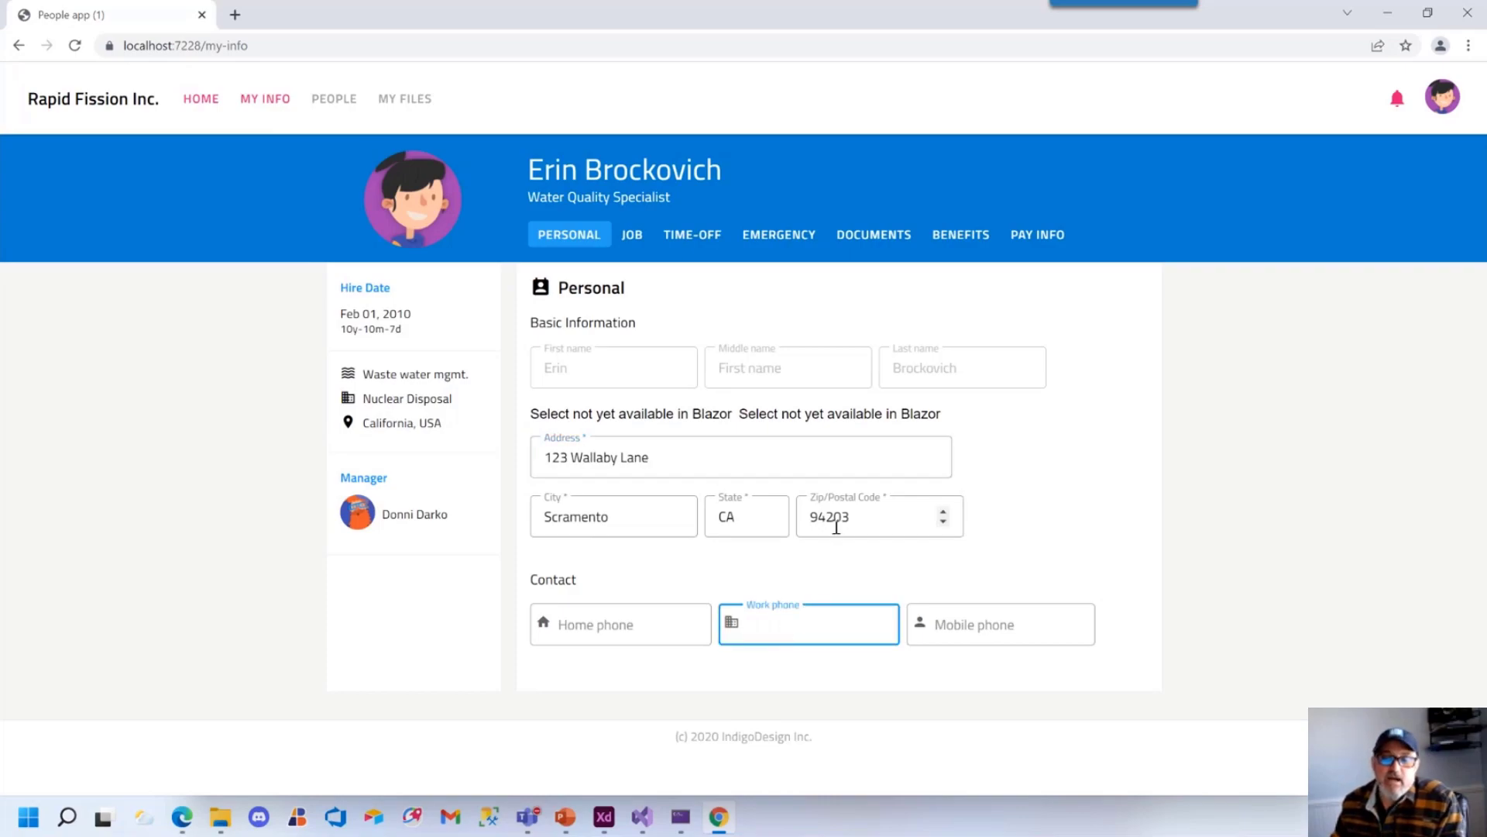
pyautogui.click(1034, 623)
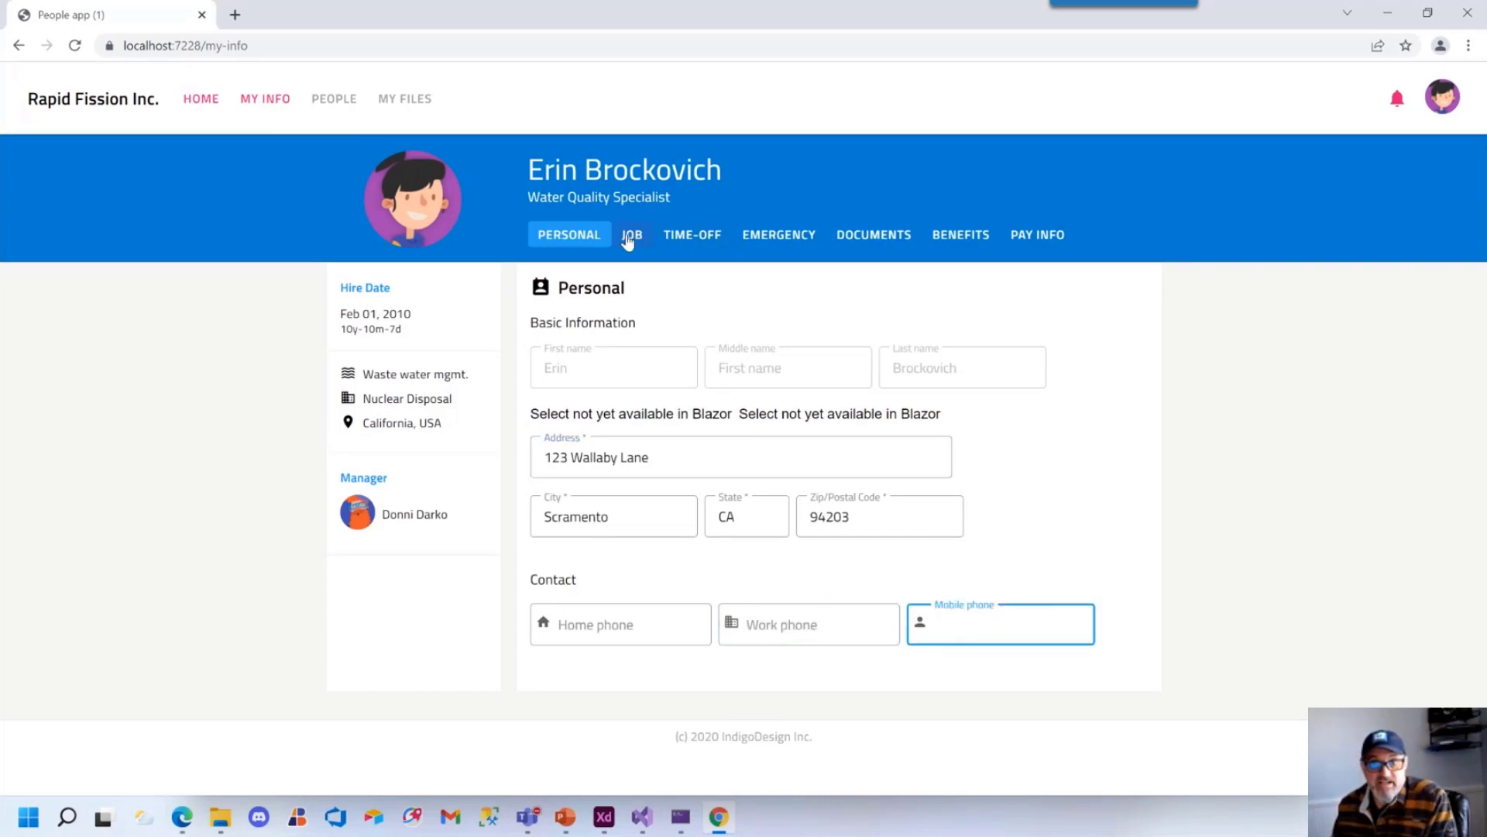
pyautogui.click(627, 238)
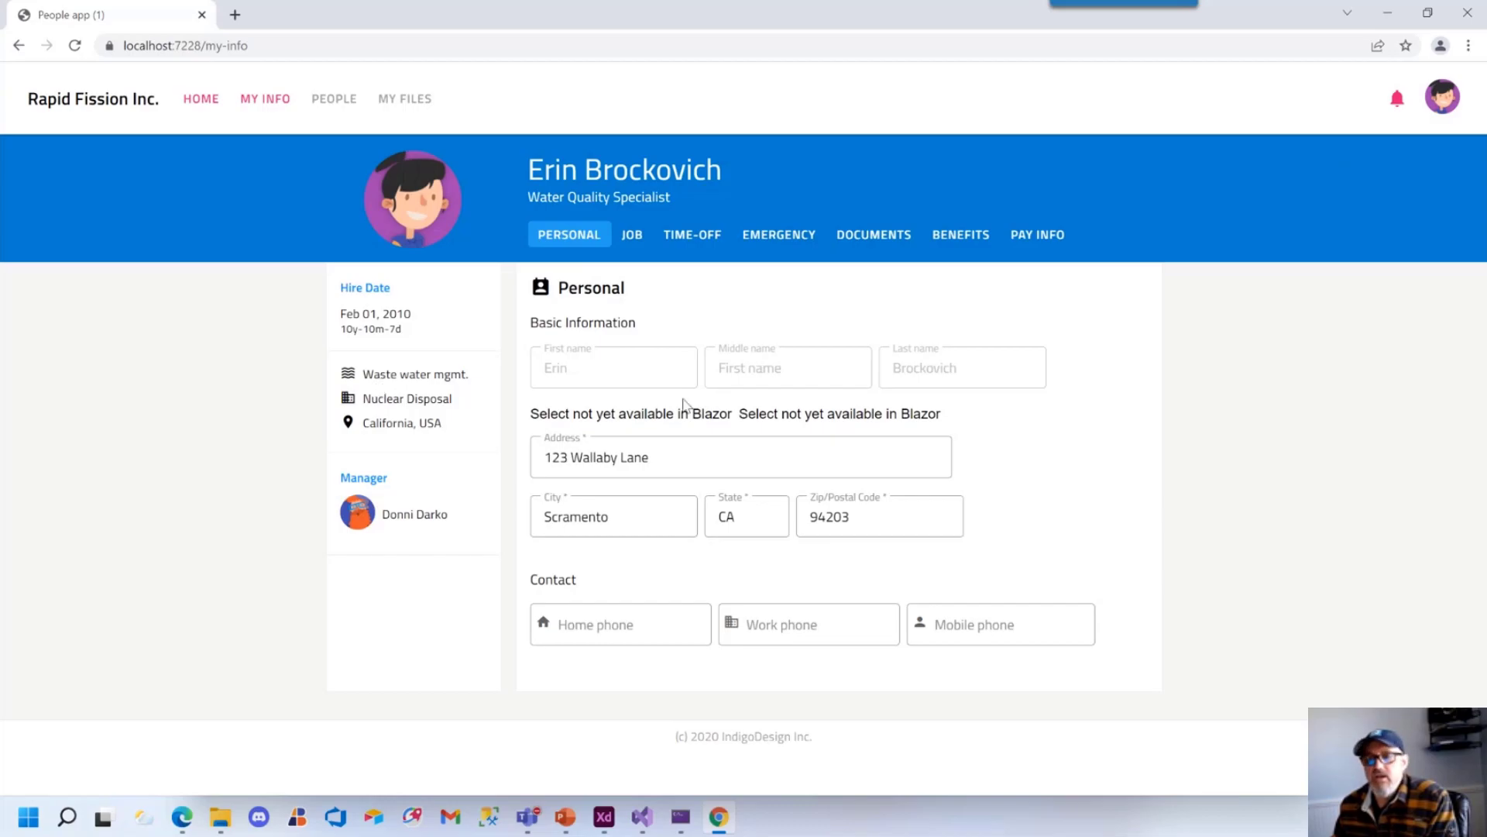
pyautogui.click(215, 106)
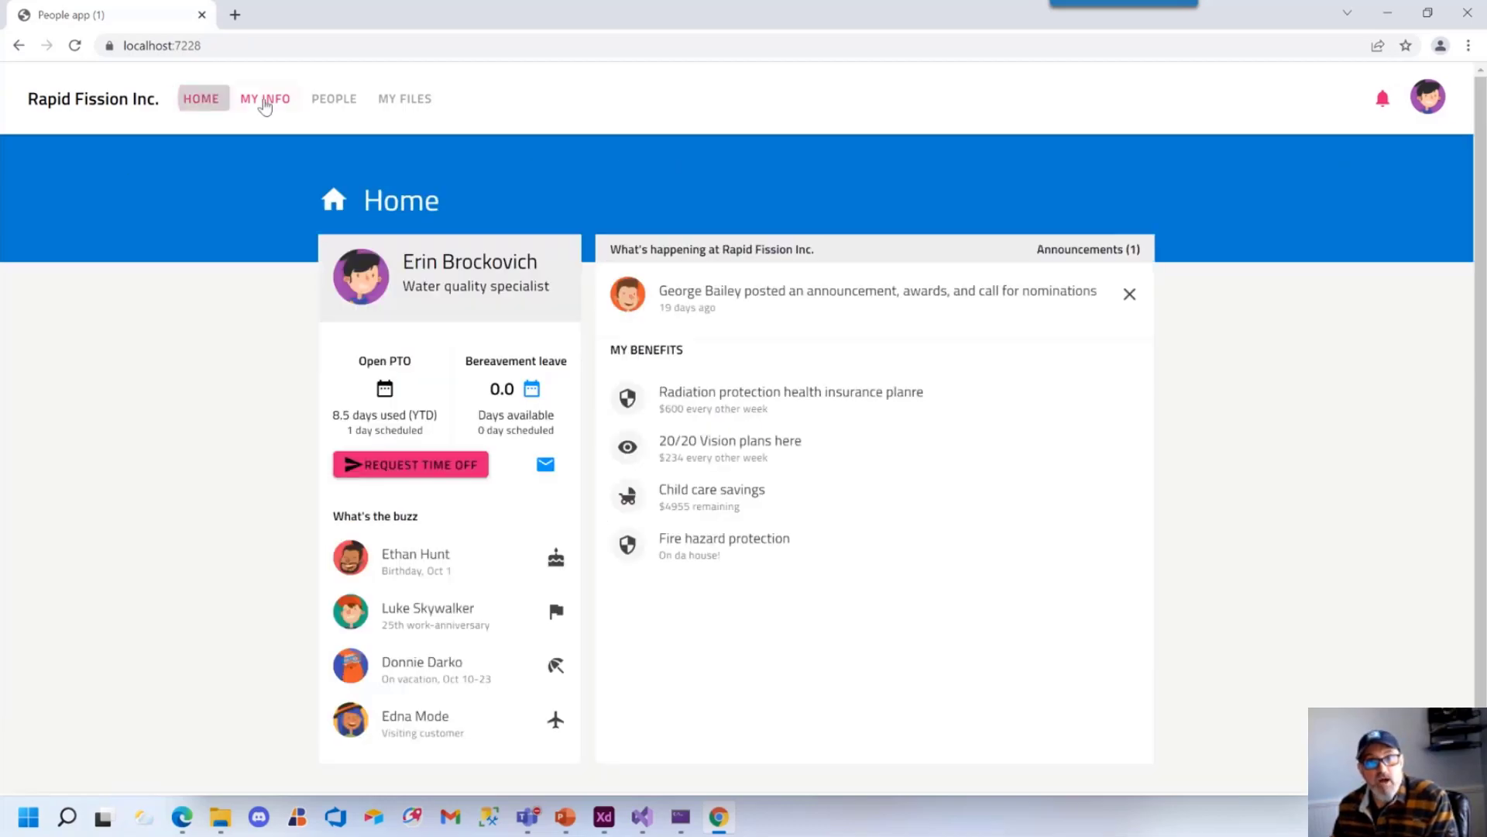
pyautogui.click(266, 103)
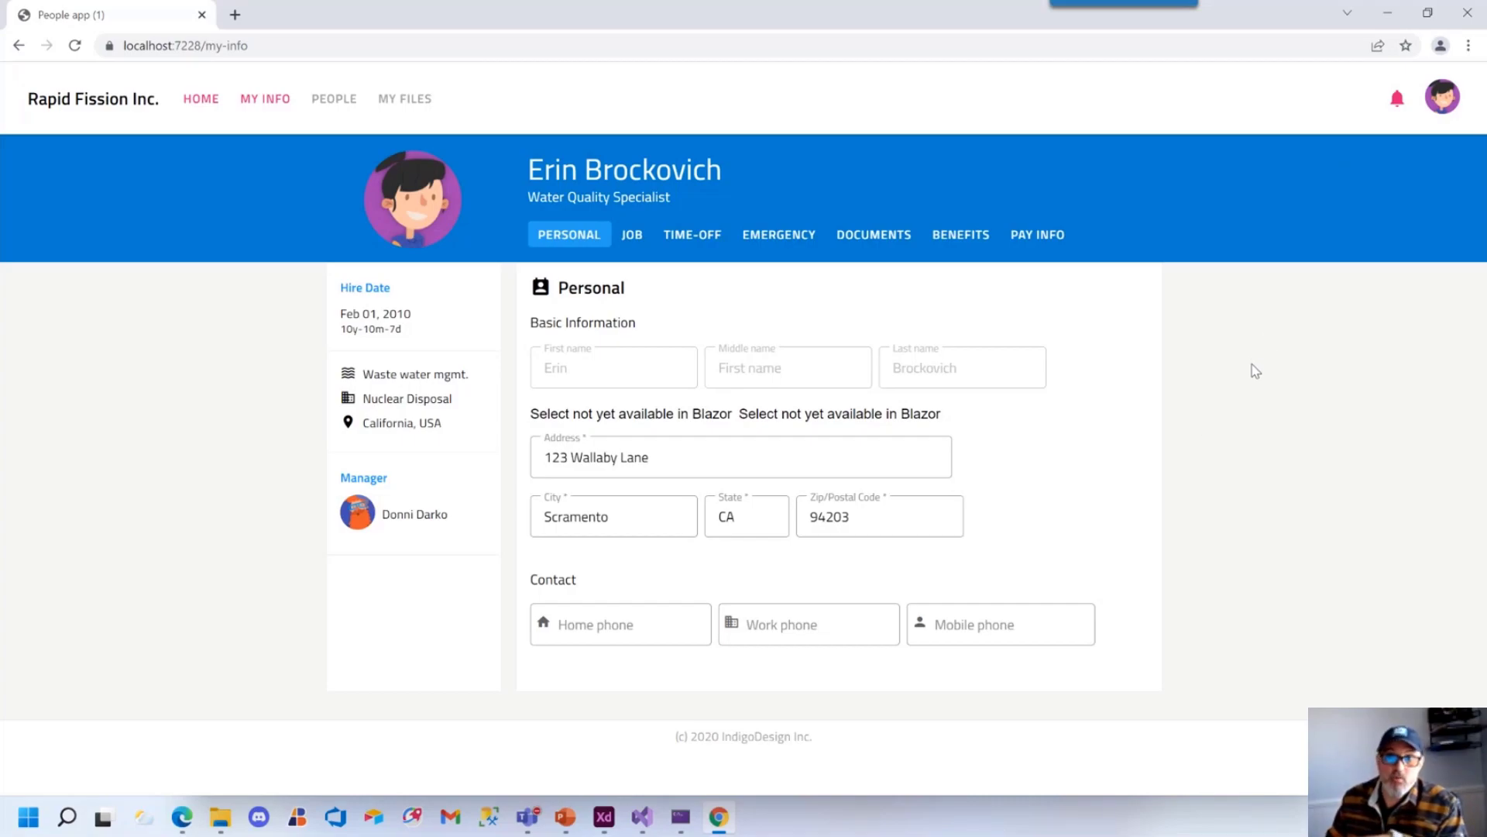
# Close the running app and Visual Studio, saving the solution as PeopleApp1.sln, and return to App Builder
pyautogui.click(1469, 12)
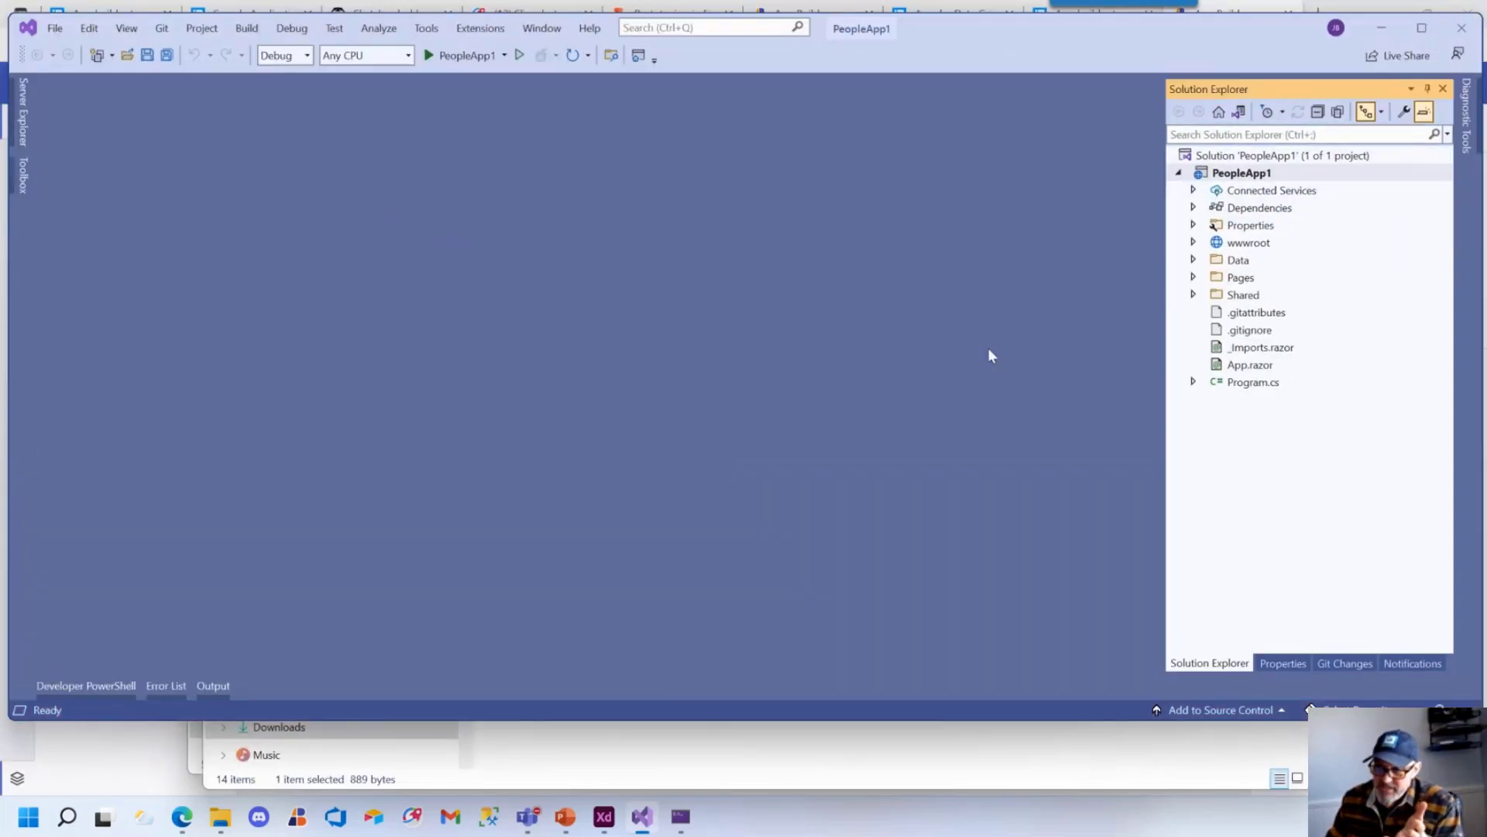
pyautogui.click(1462, 28)
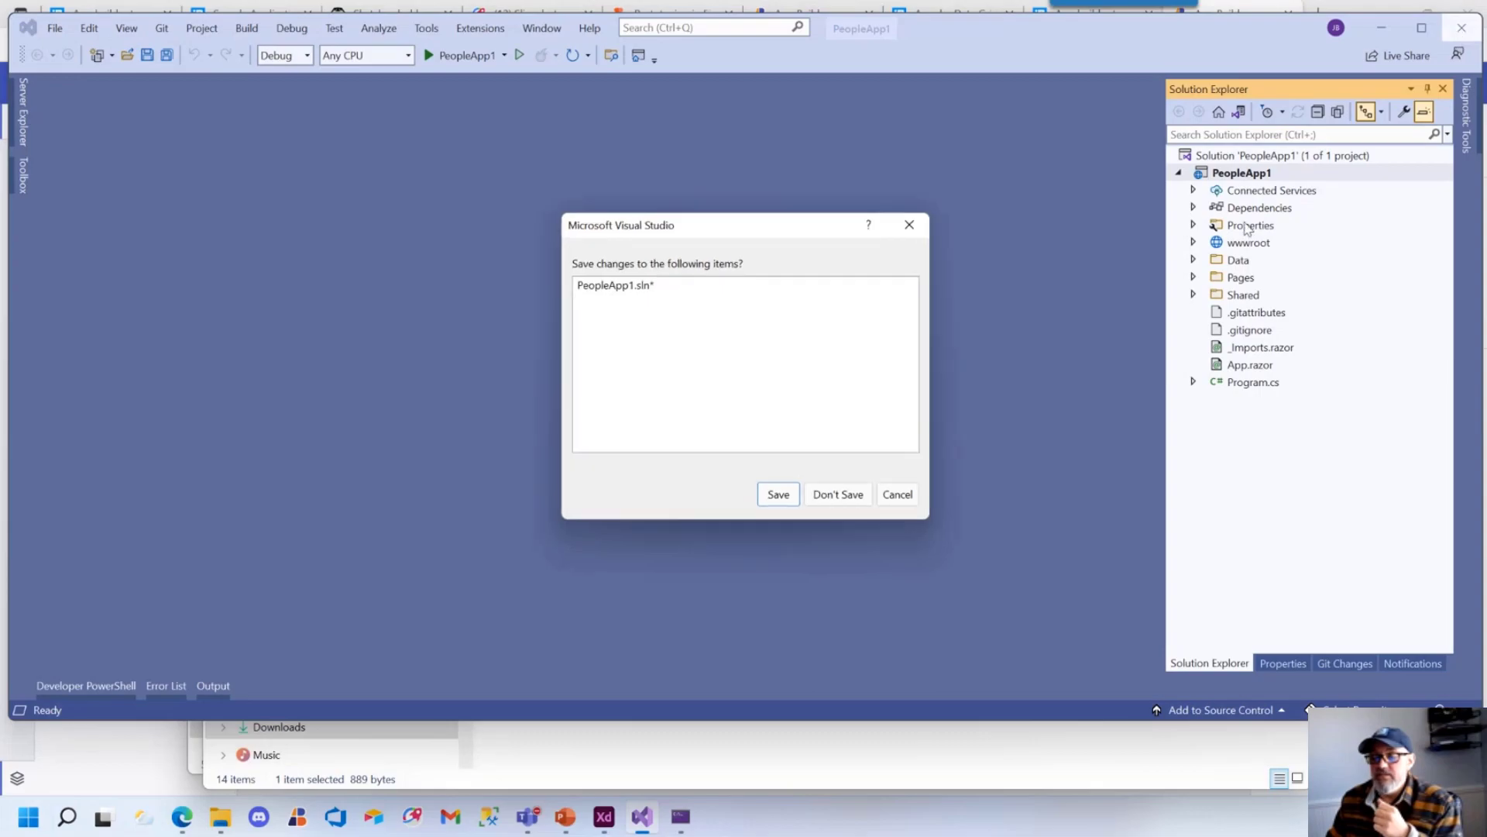
pyautogui.click(782, 496)
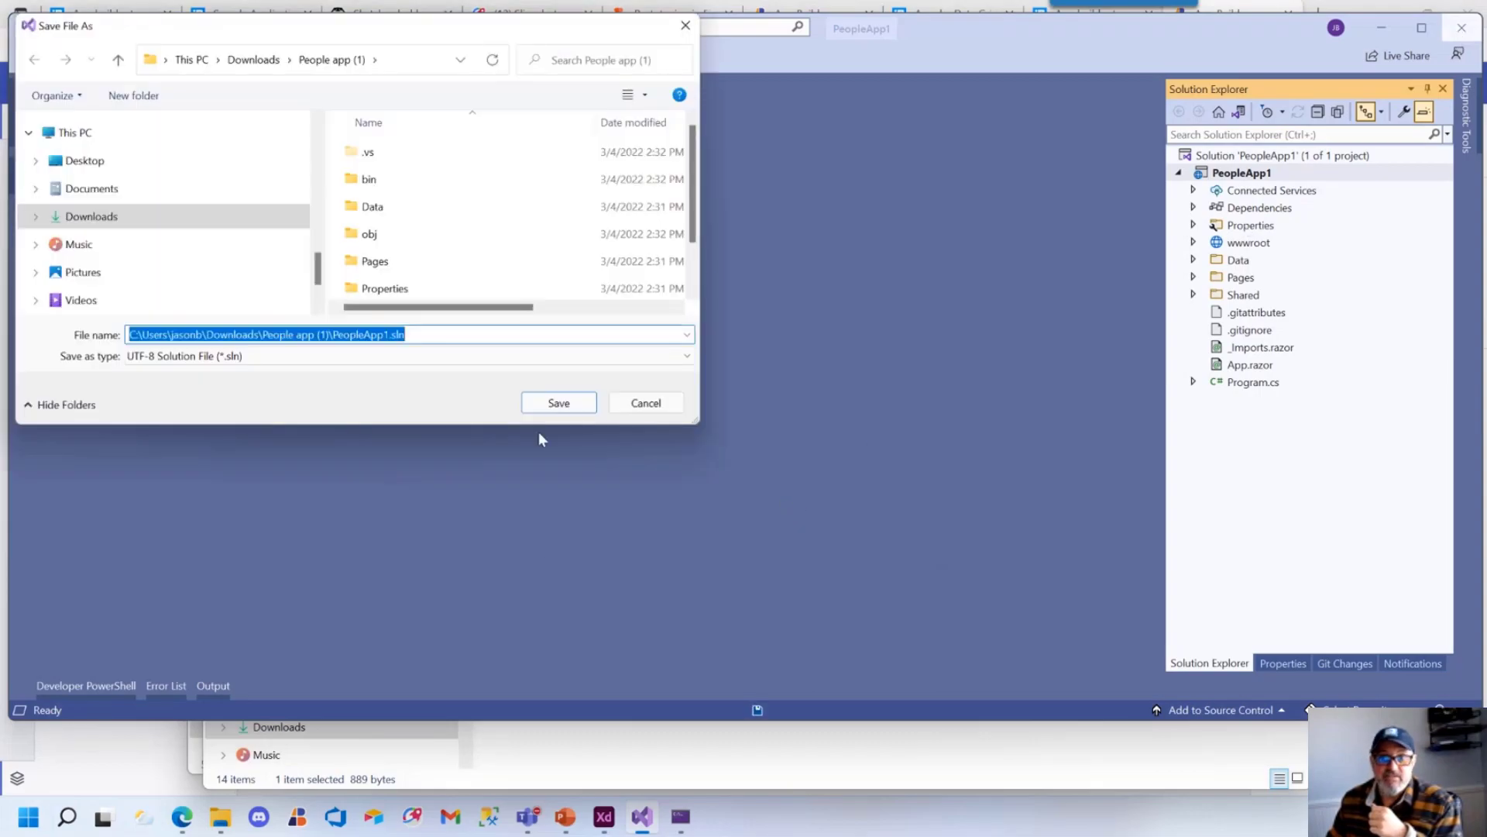
pyautogui.click(556, 404)
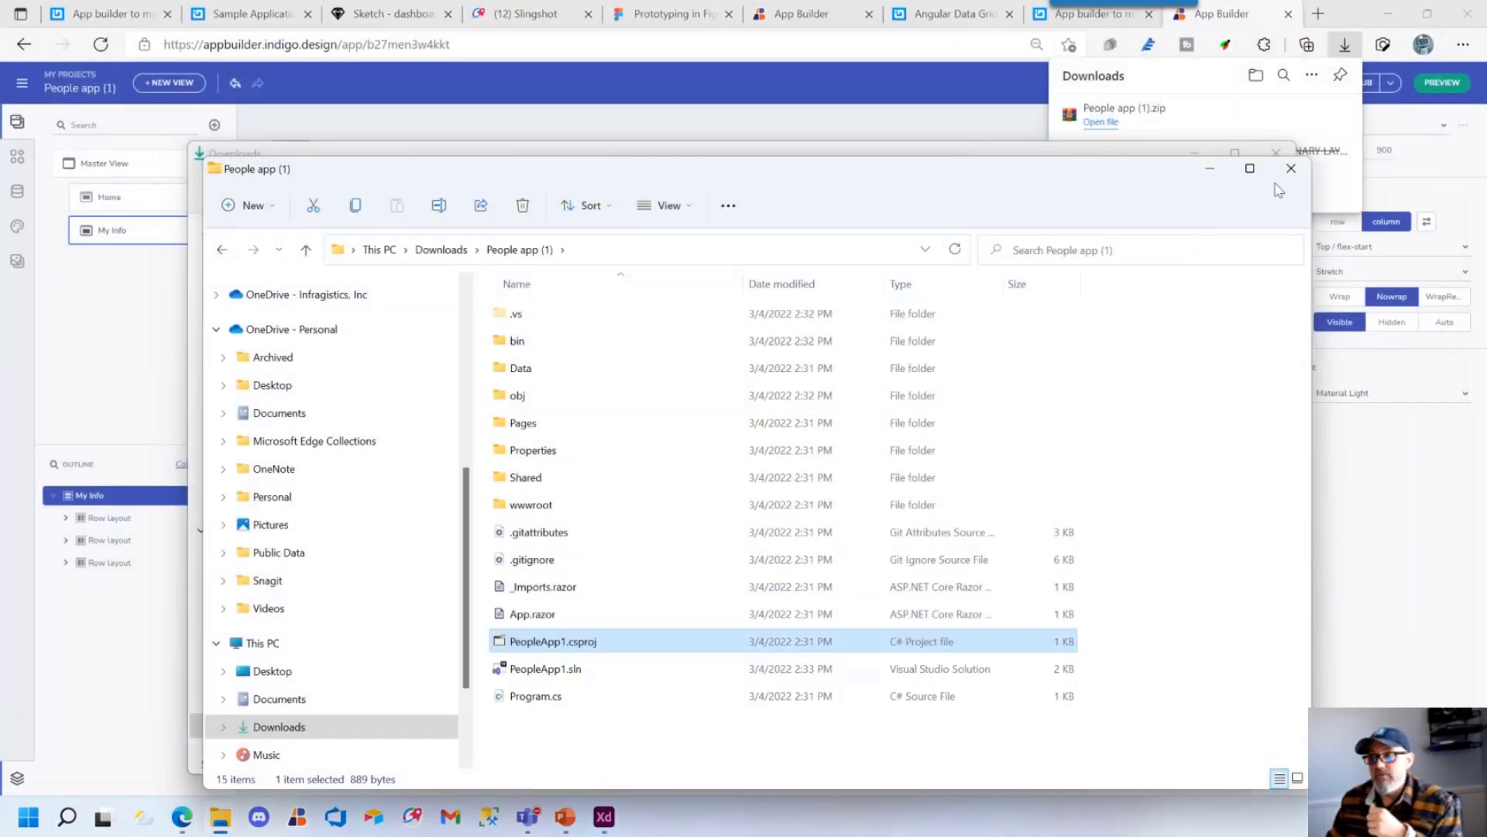
pyautogui.click(1276, 153)
pyautogui.click(1276, 159)
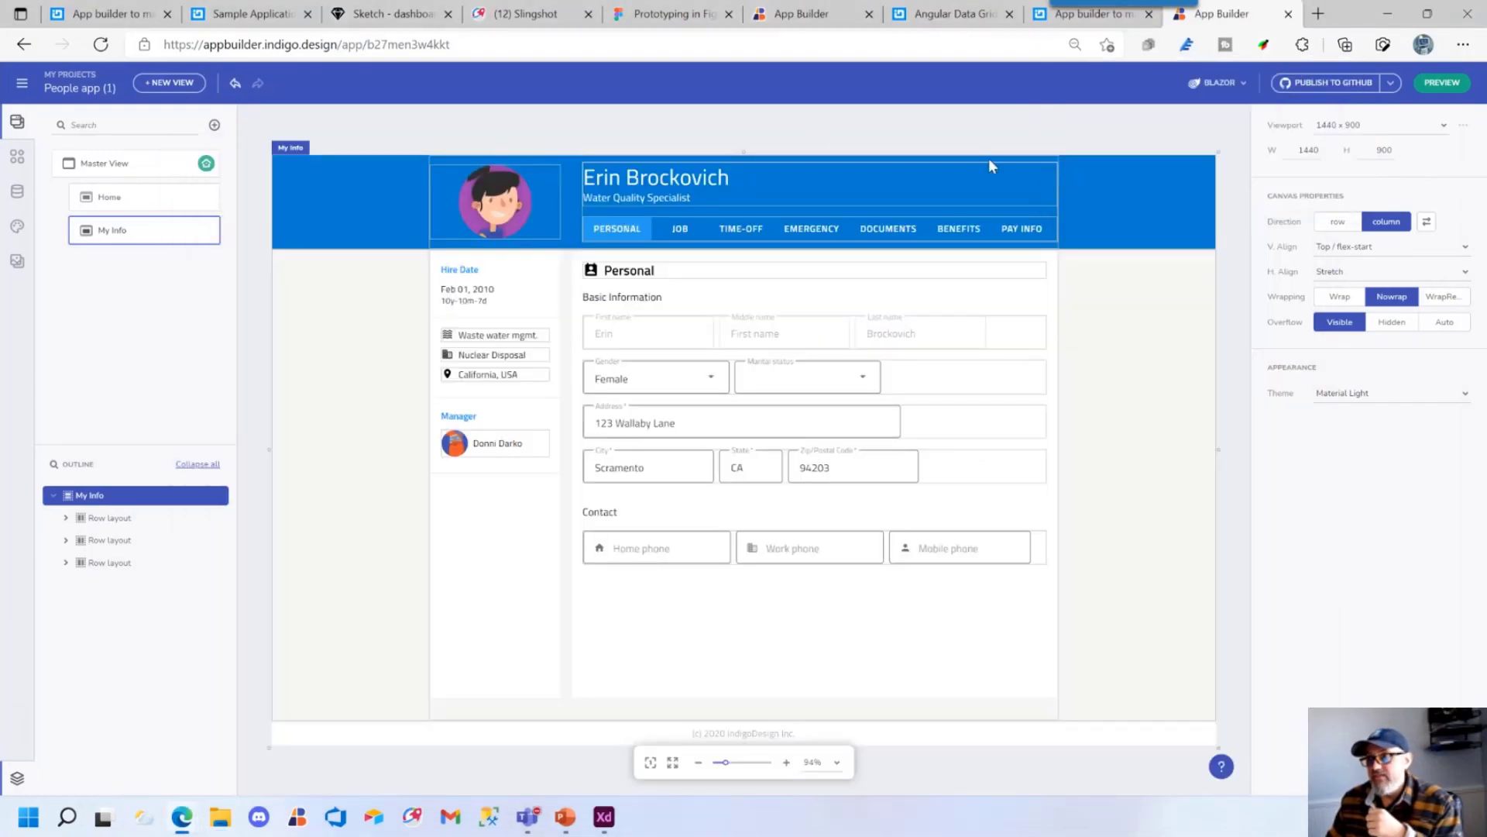
# Publish the app to a new public GitHub repository named Phl-Camp with the summary "People app (1) initial version"
pyautogui.click(1326, 86)
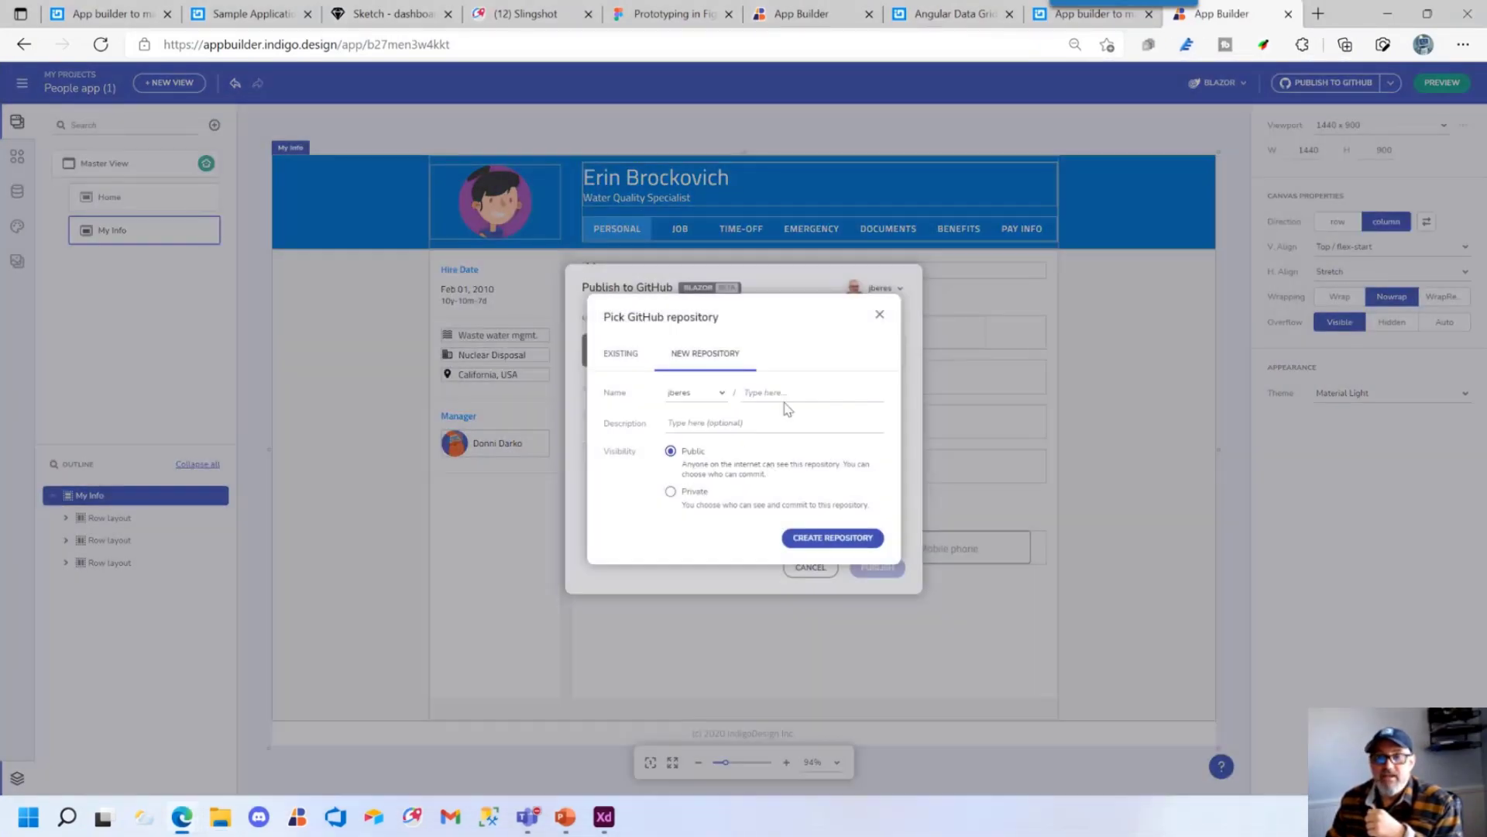
pyautogui.click(790, 390)
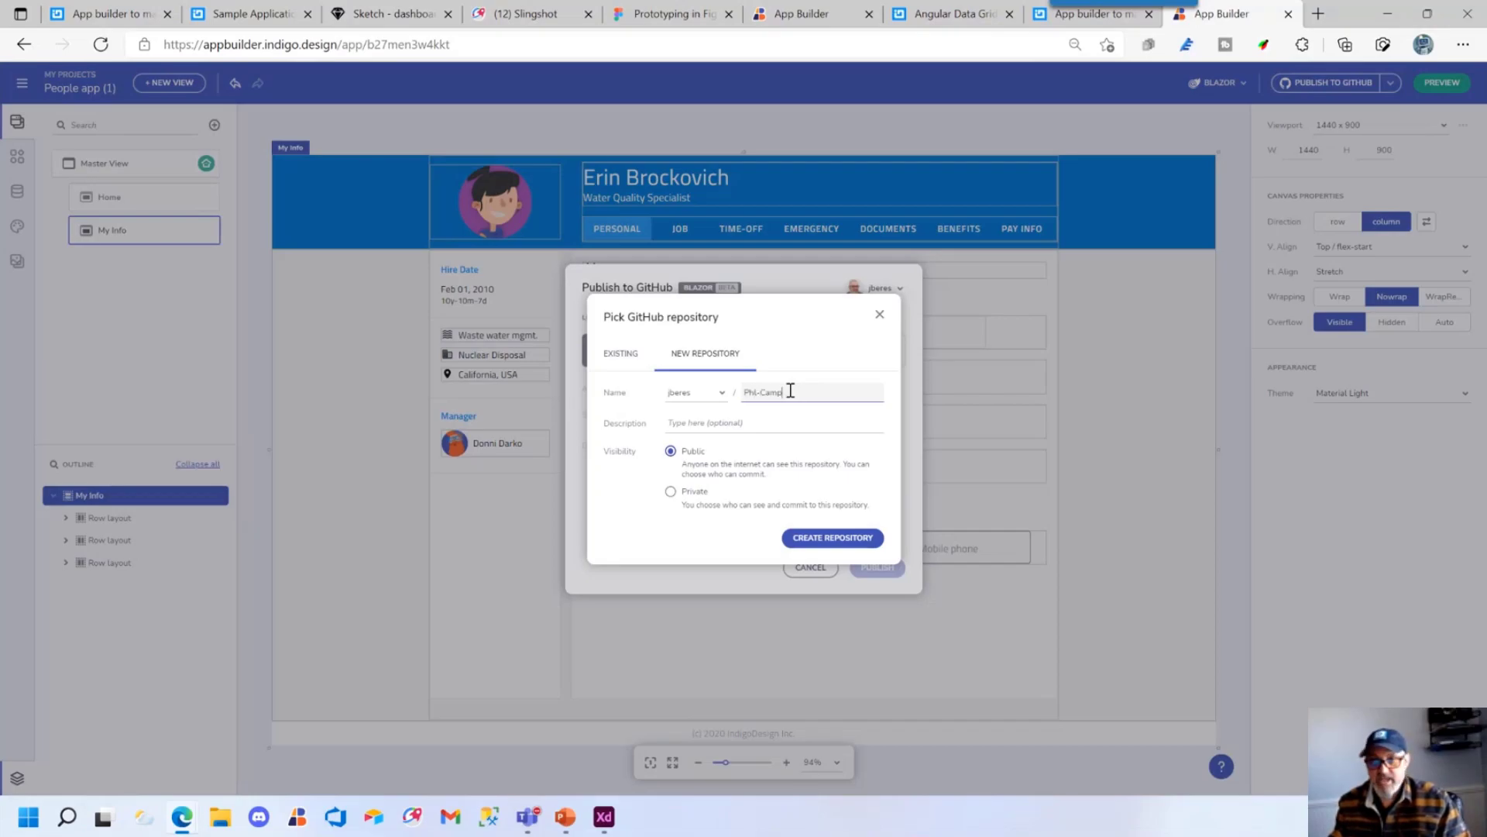
pyautogui.write('Phl-Camp')
pyautogui.click(825, 538)
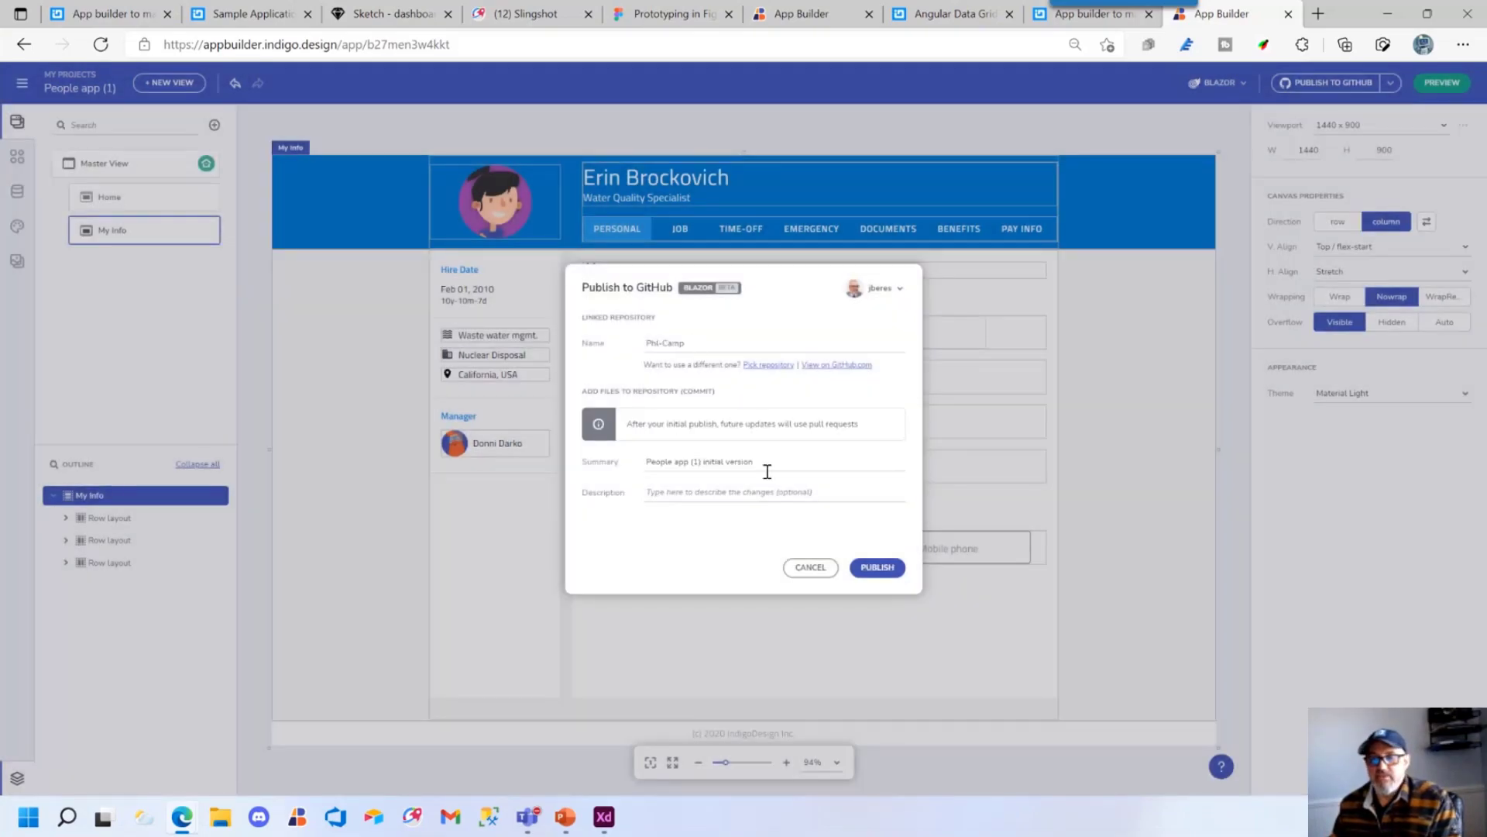
pyautogui.click(878, 567)
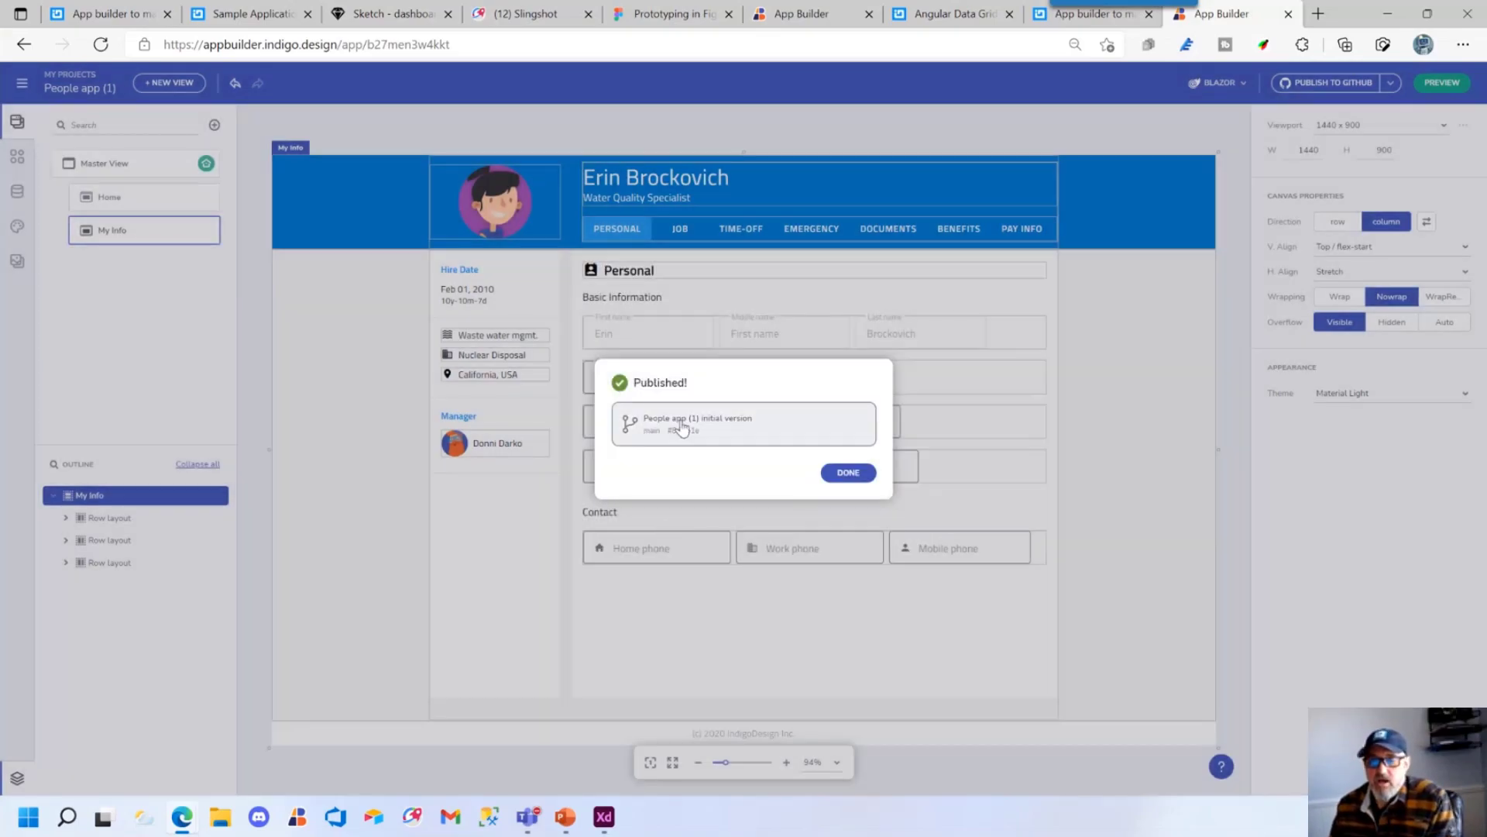
# Review Pages/Home.razor in the published Phl-Camp repository on GitHub and show the repository's clone and download options
pyautogui.click(682, 426)
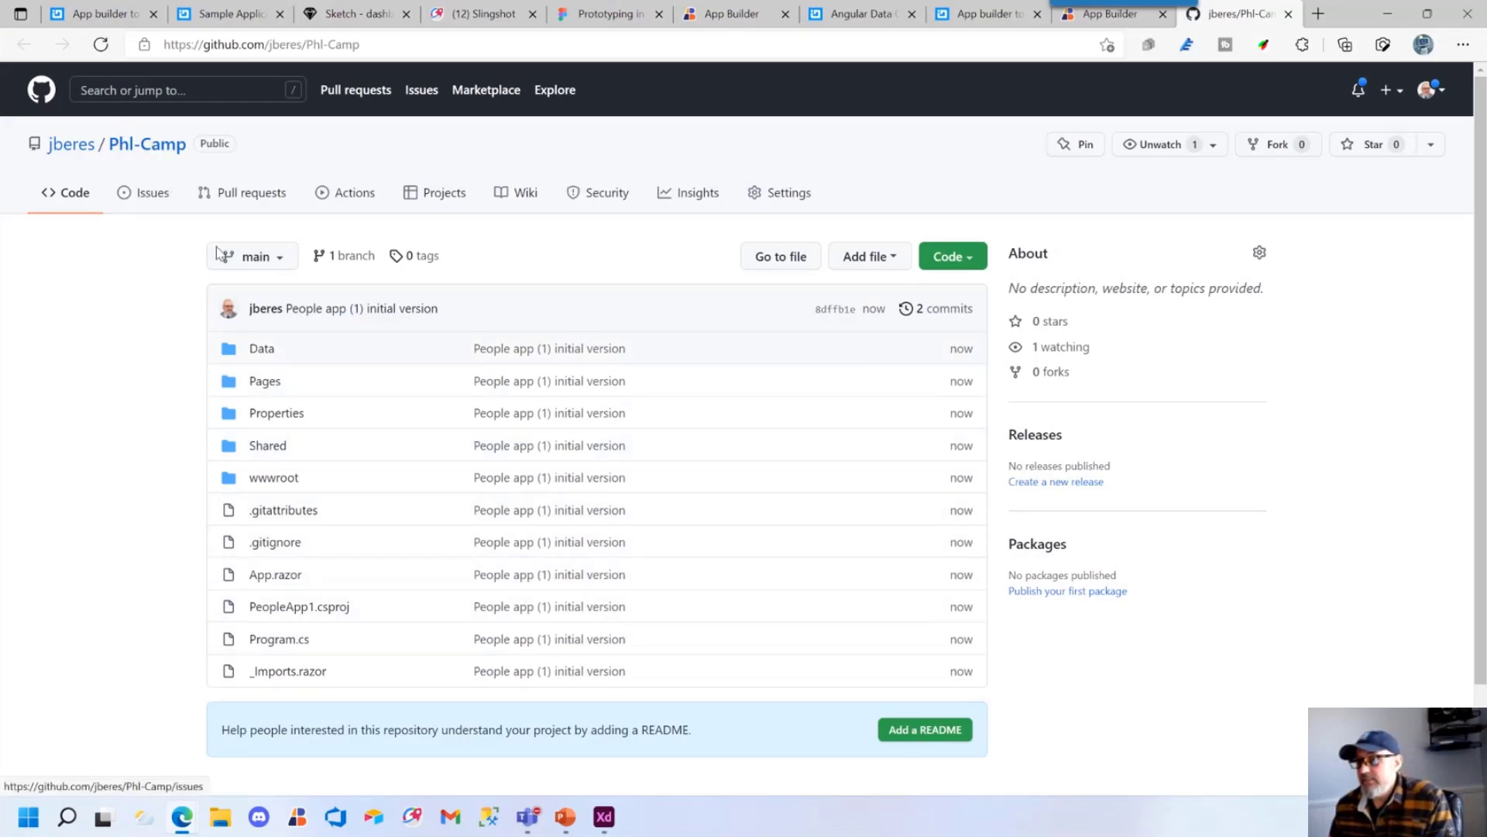
pyautogui.click(383, 47)
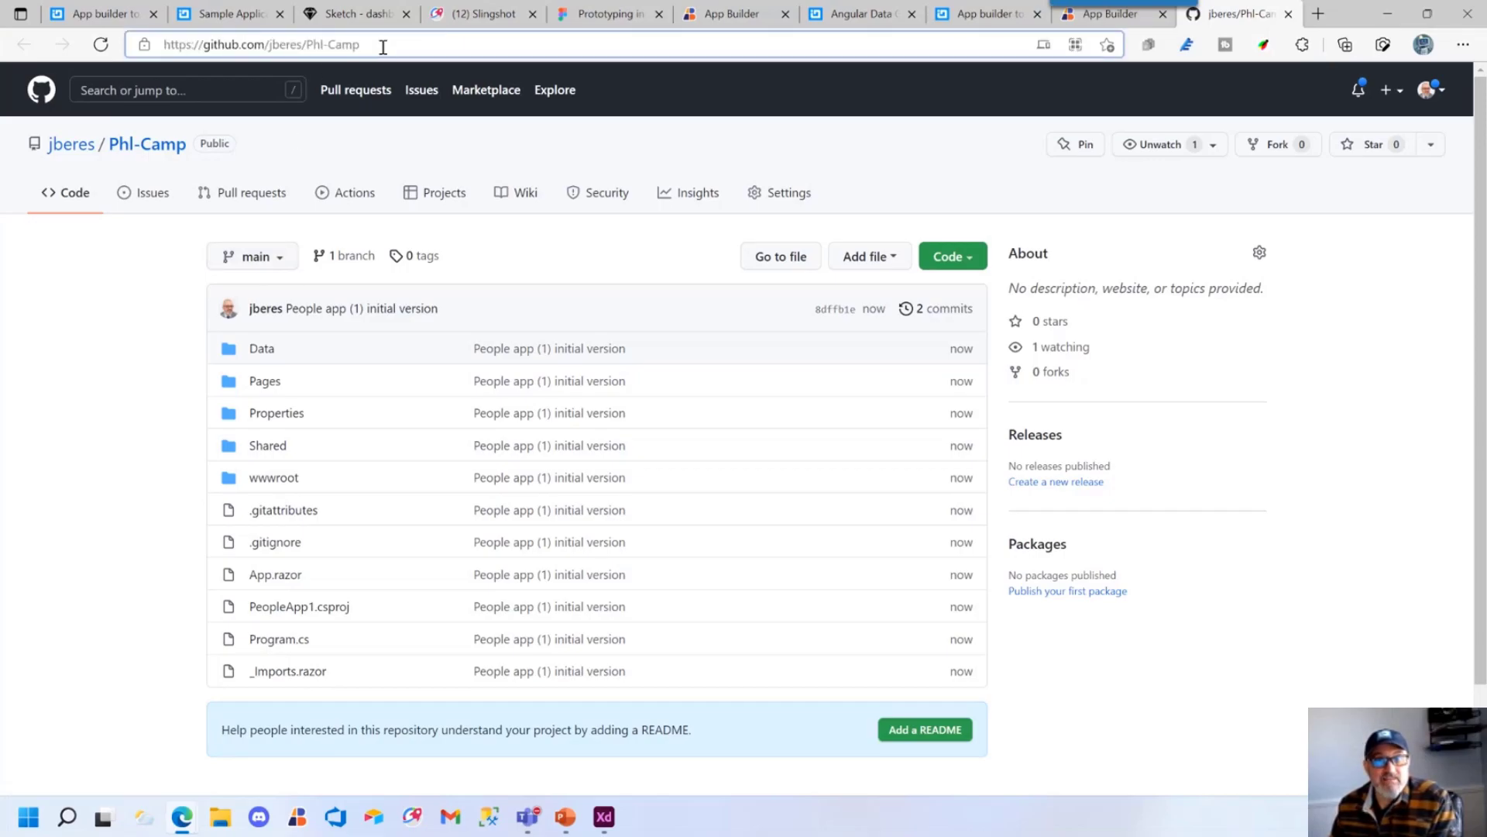
pyautogui.click(265, 381)
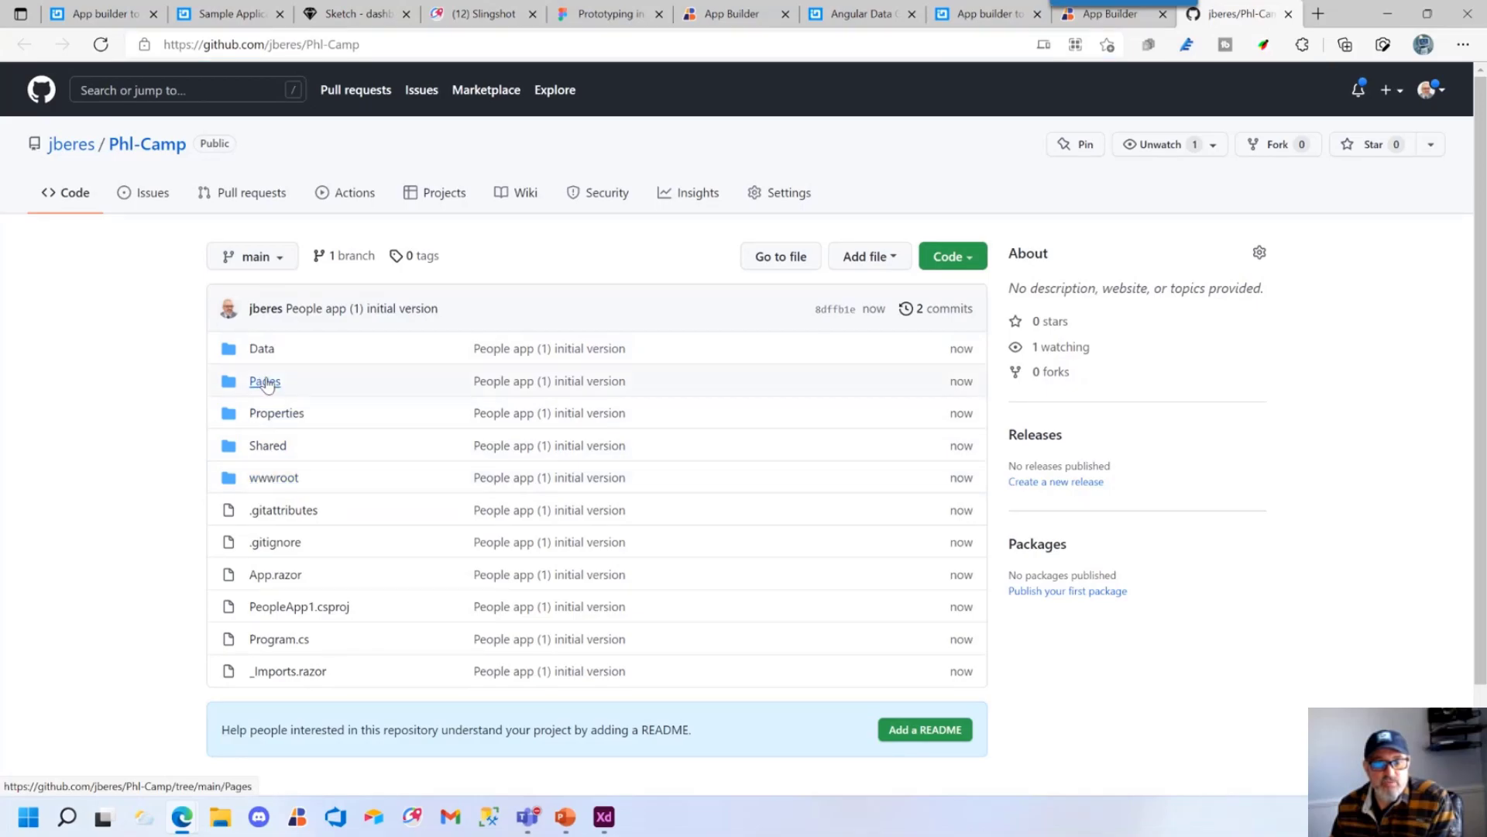
pyautogui.click(287, 379)
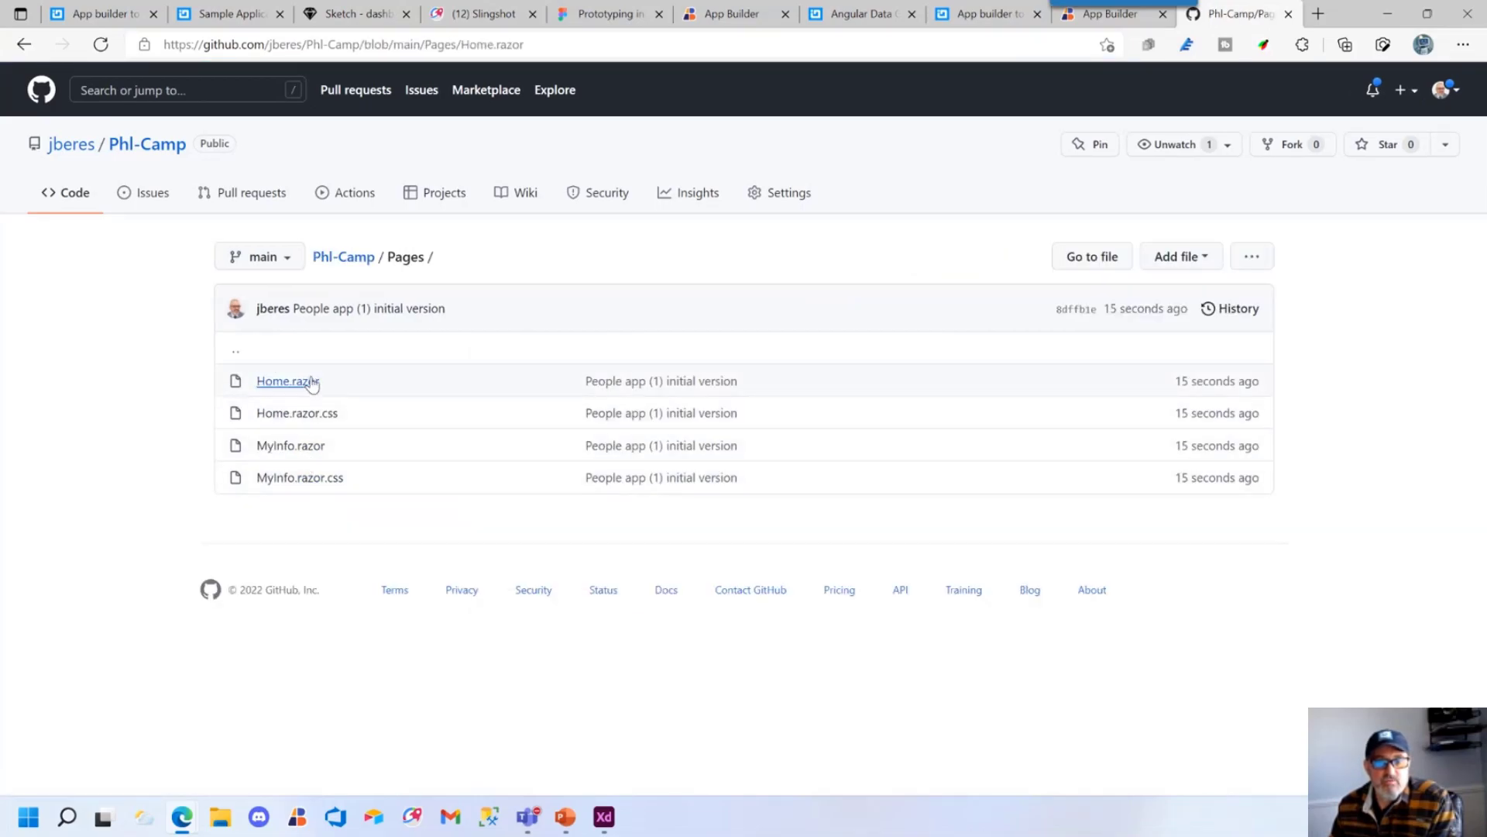
pyautogui.scroll(-5, 367, 493)
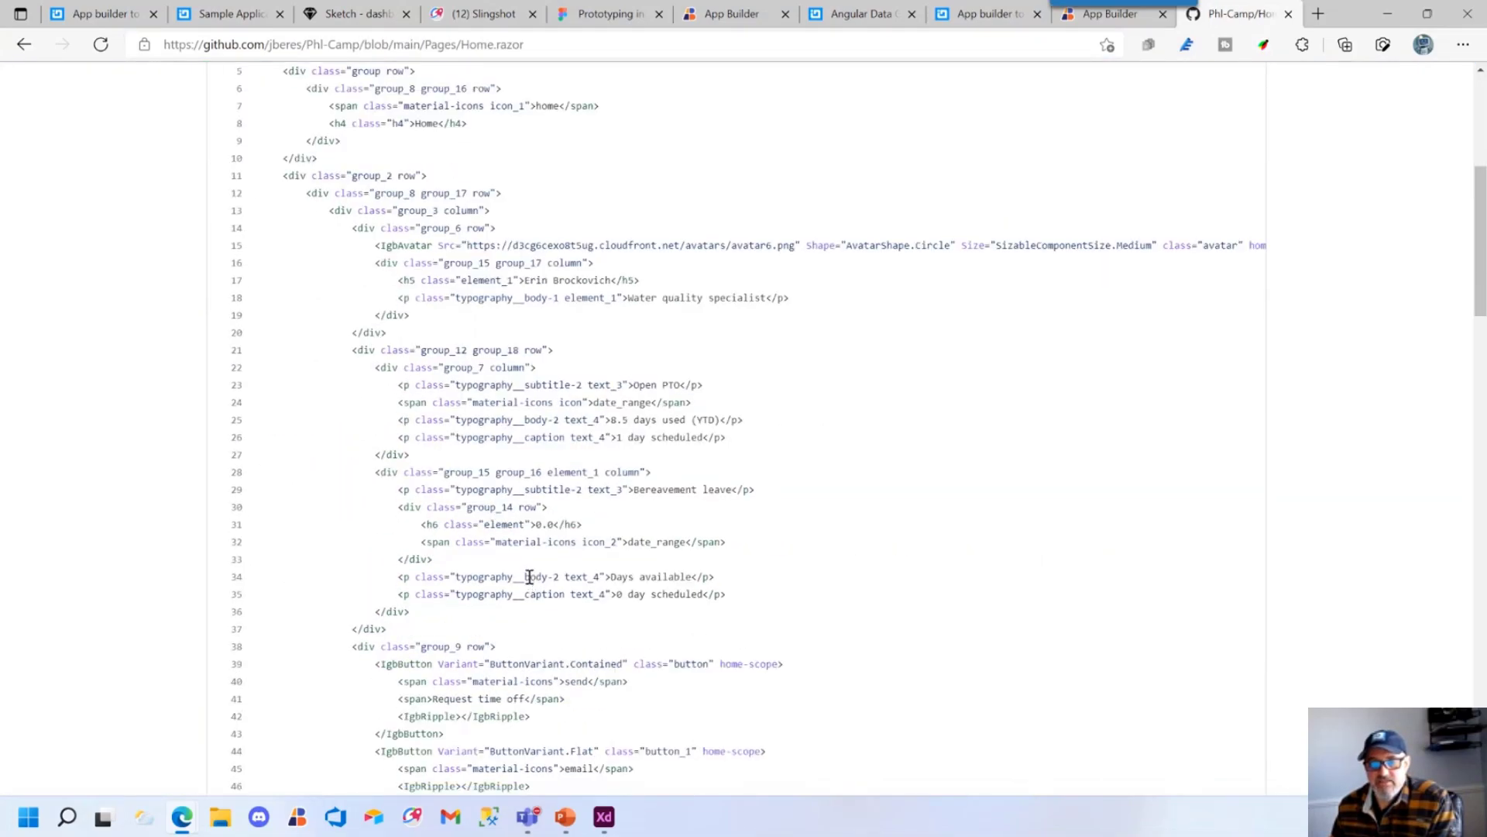
pyautogui.scroll(5, 529, 577)
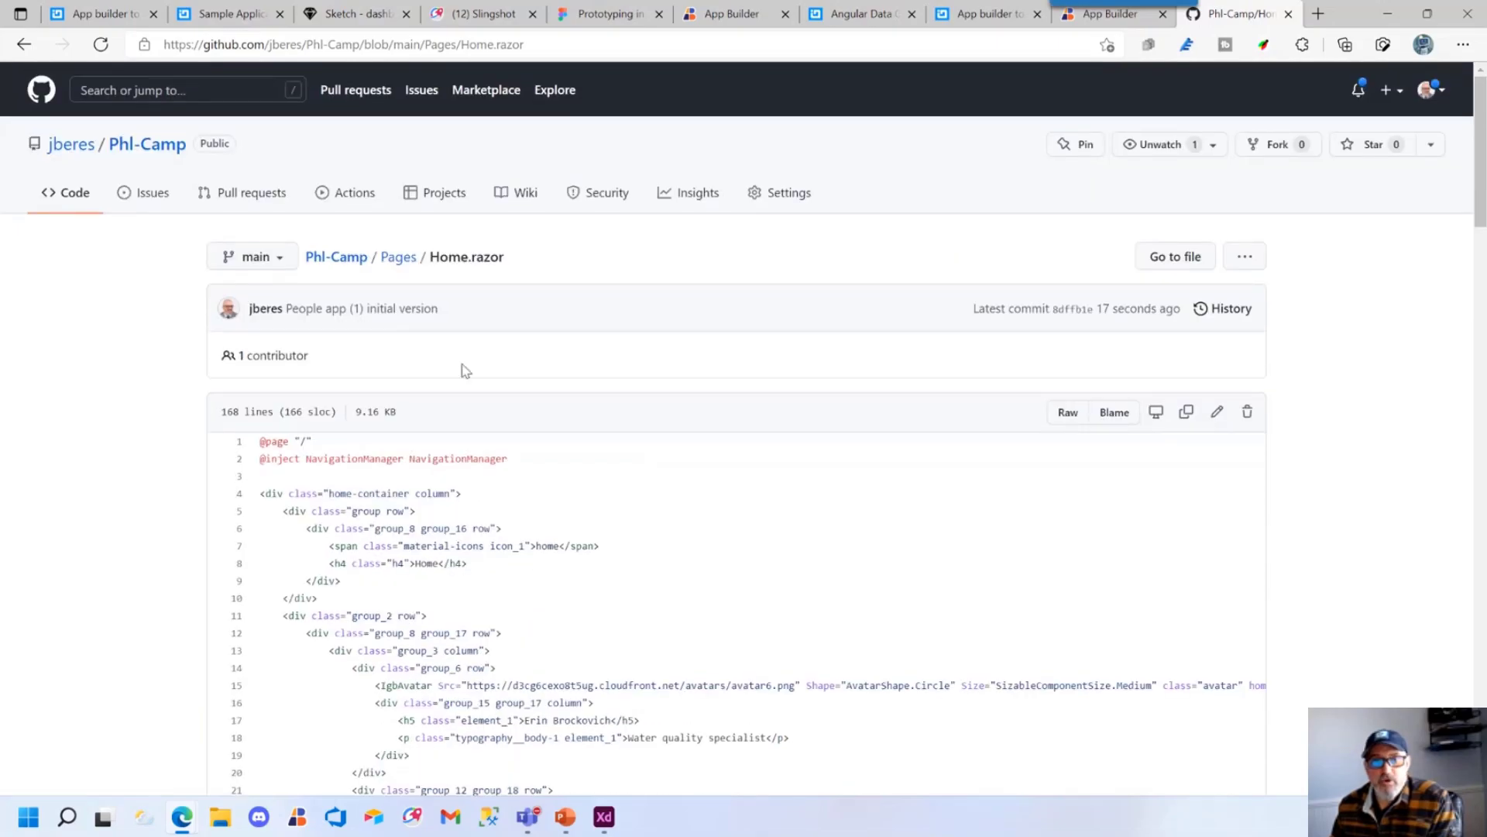
pyautogui.click(335, 258)
pyautogui.click(968, 259)
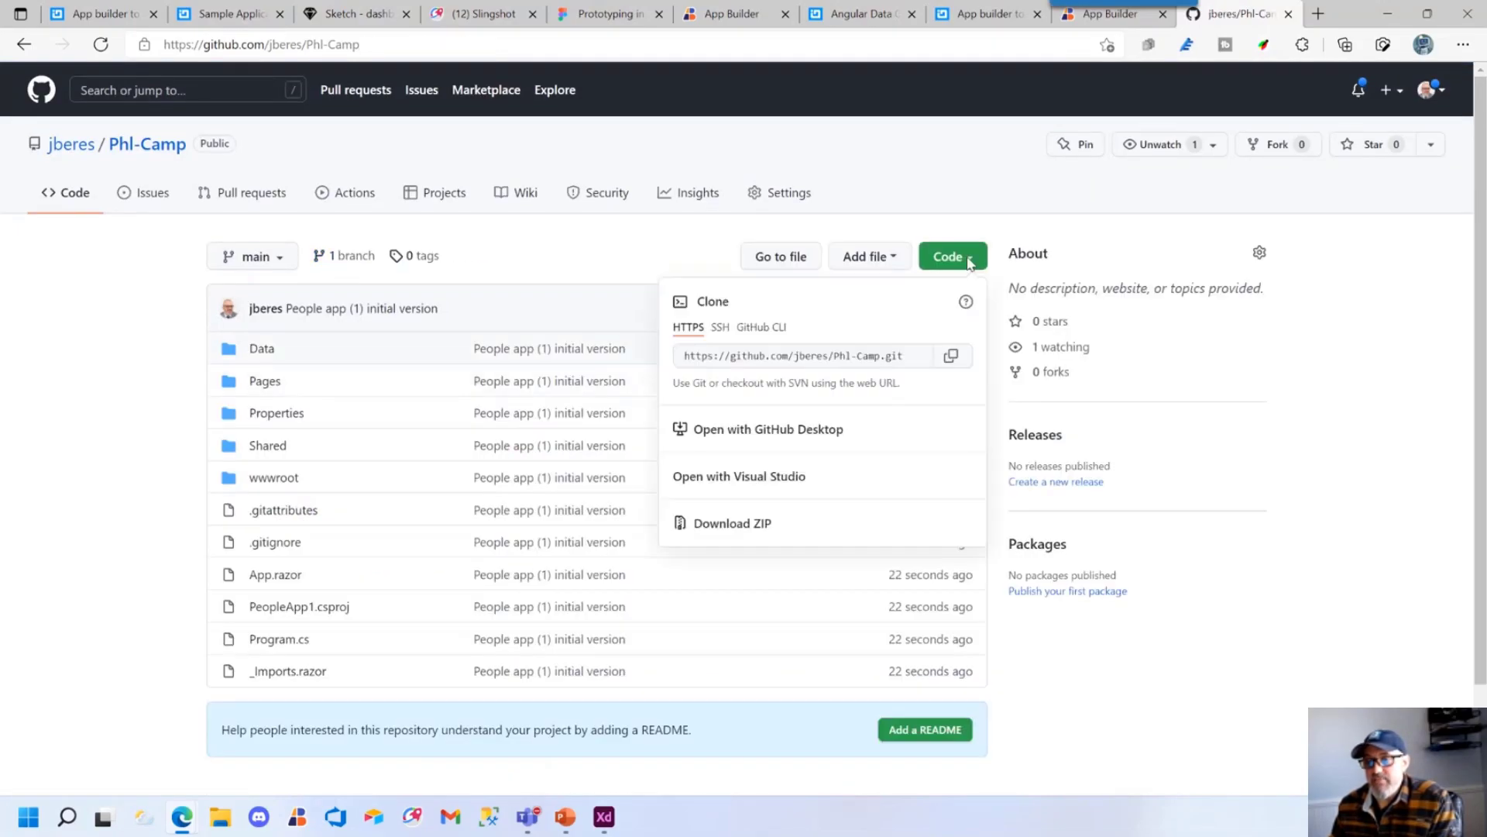
# Copy the Phl-Camp repository's HTTPS clone URL and launch Visual Studio Code
pyautogui.click(951, 356)
pyautogui.click(56, 813)
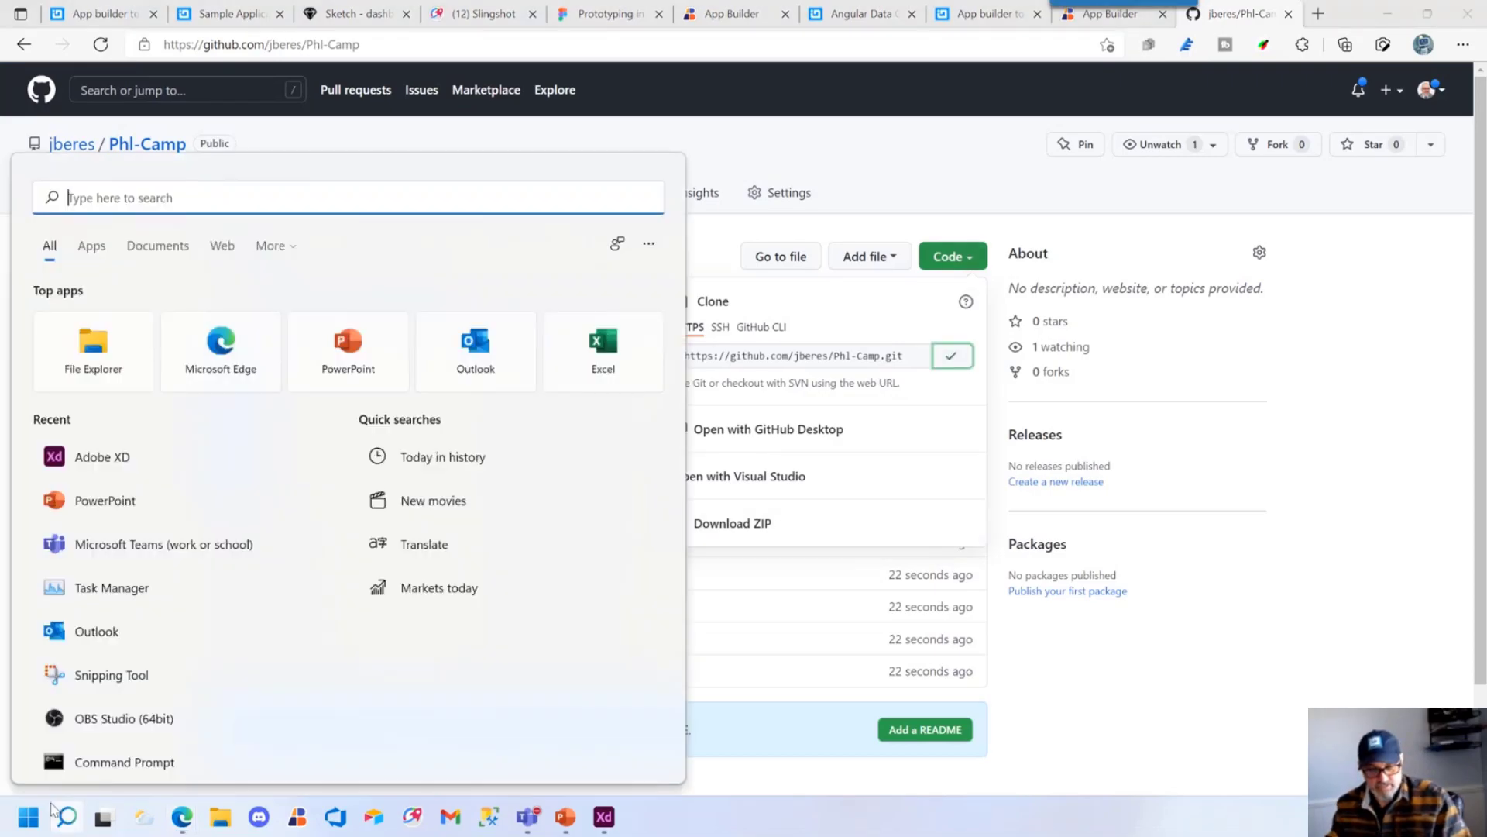
pyautogui.write('code')
pyautogui.click(53, 809)
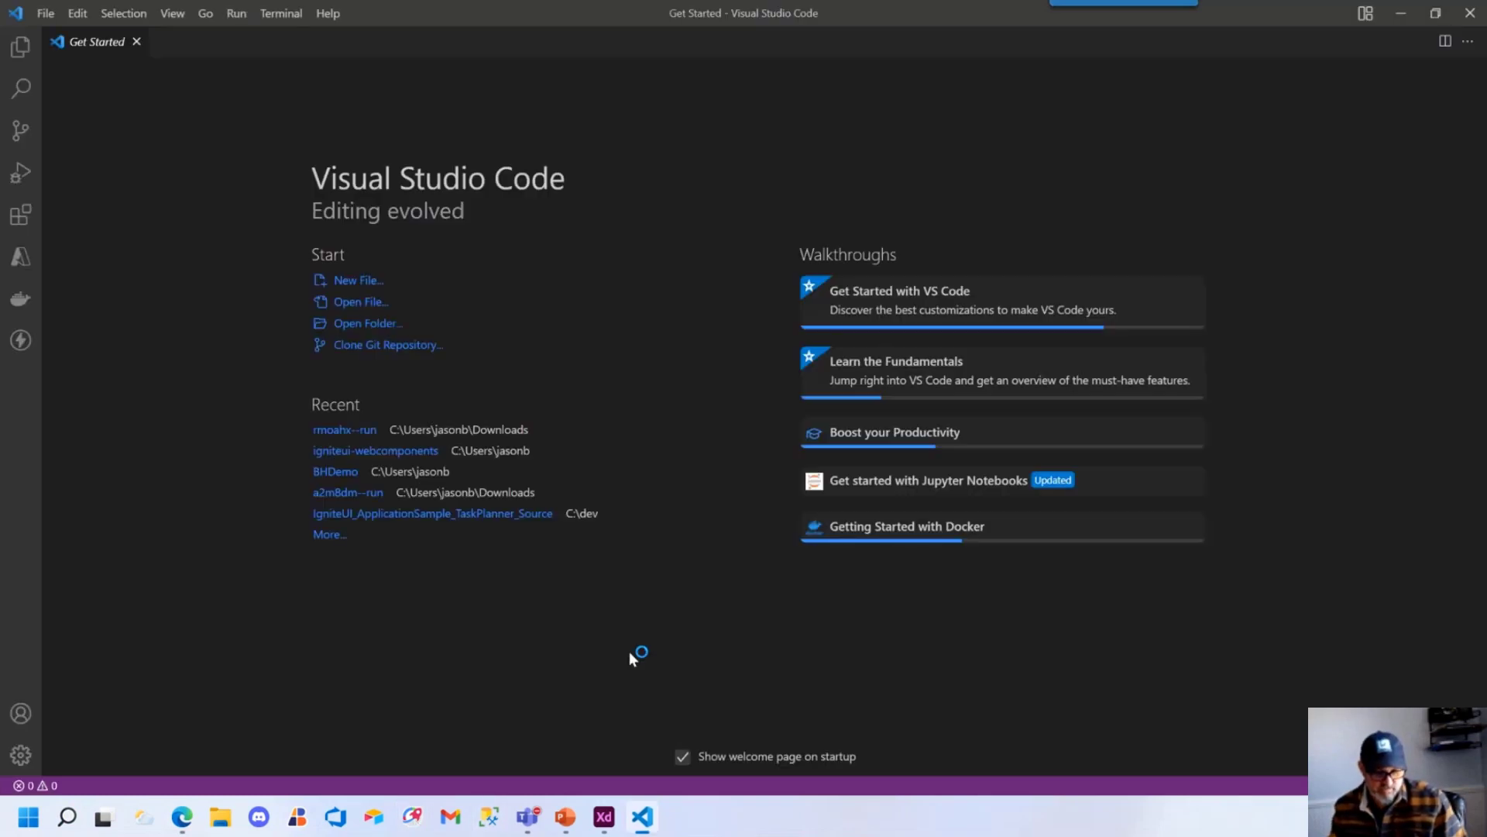
# Clone the repository from the copied Phl-Camp URL into the user's home folder and open the cloned repository
pyautogui.hotkey('ctrl', 'shift', 'p')
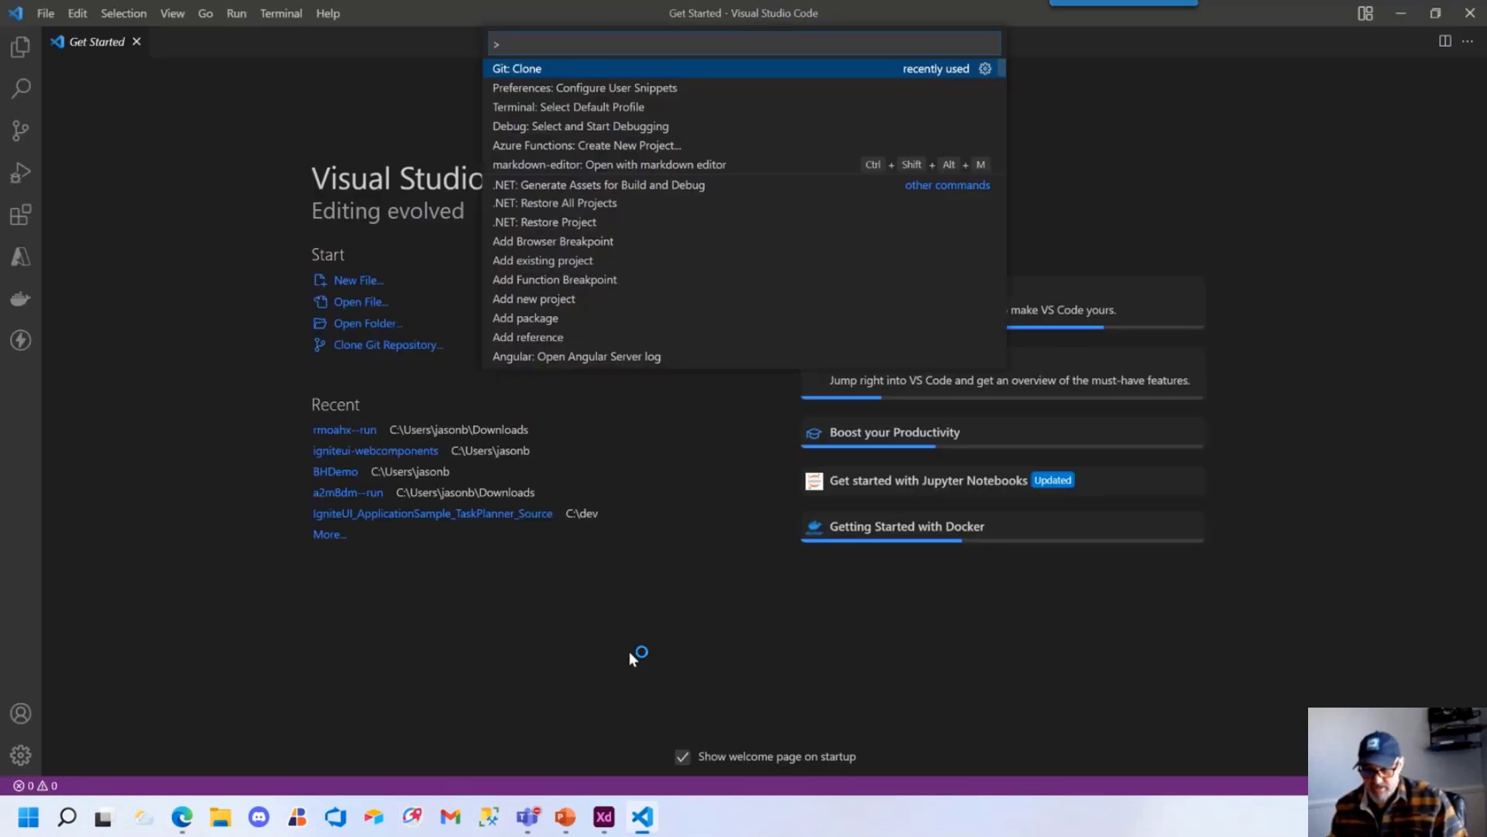
pyautogui.press('Return')
pyautogui.hotkey('ctrl', 'v')
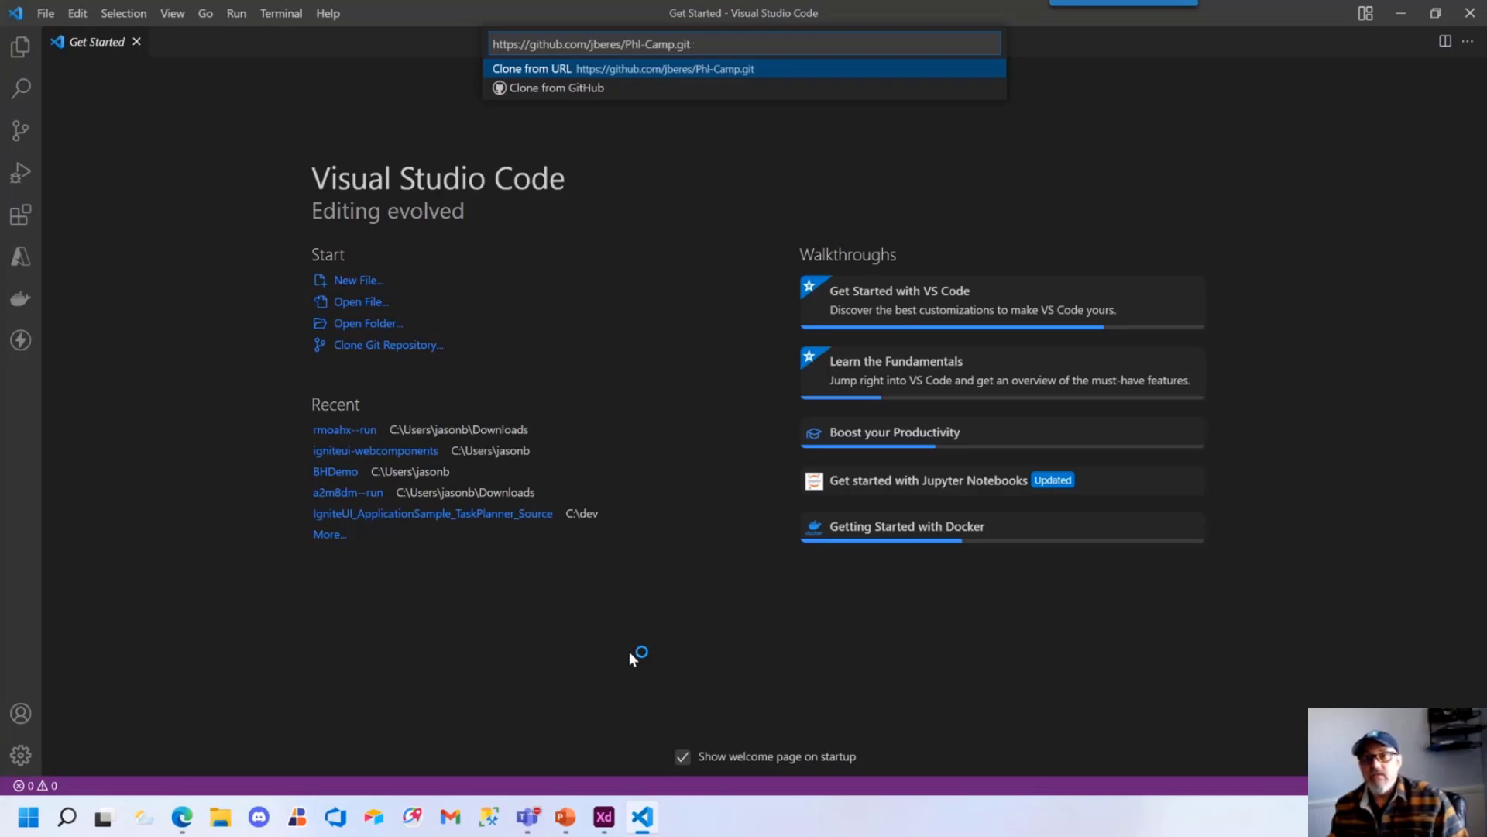
pyautogui.press('Return')
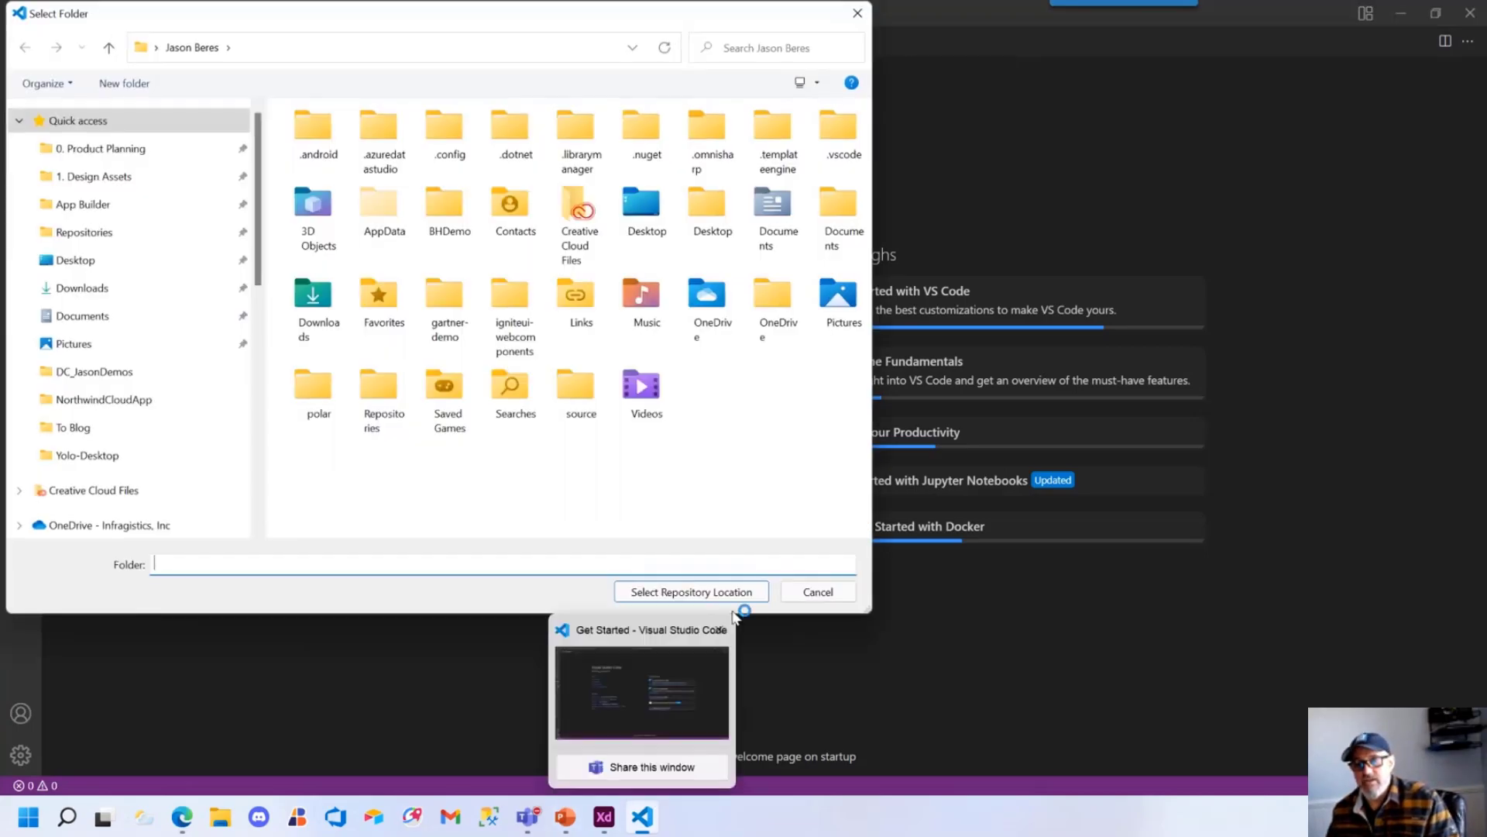
pyautogui.click(727, 601)
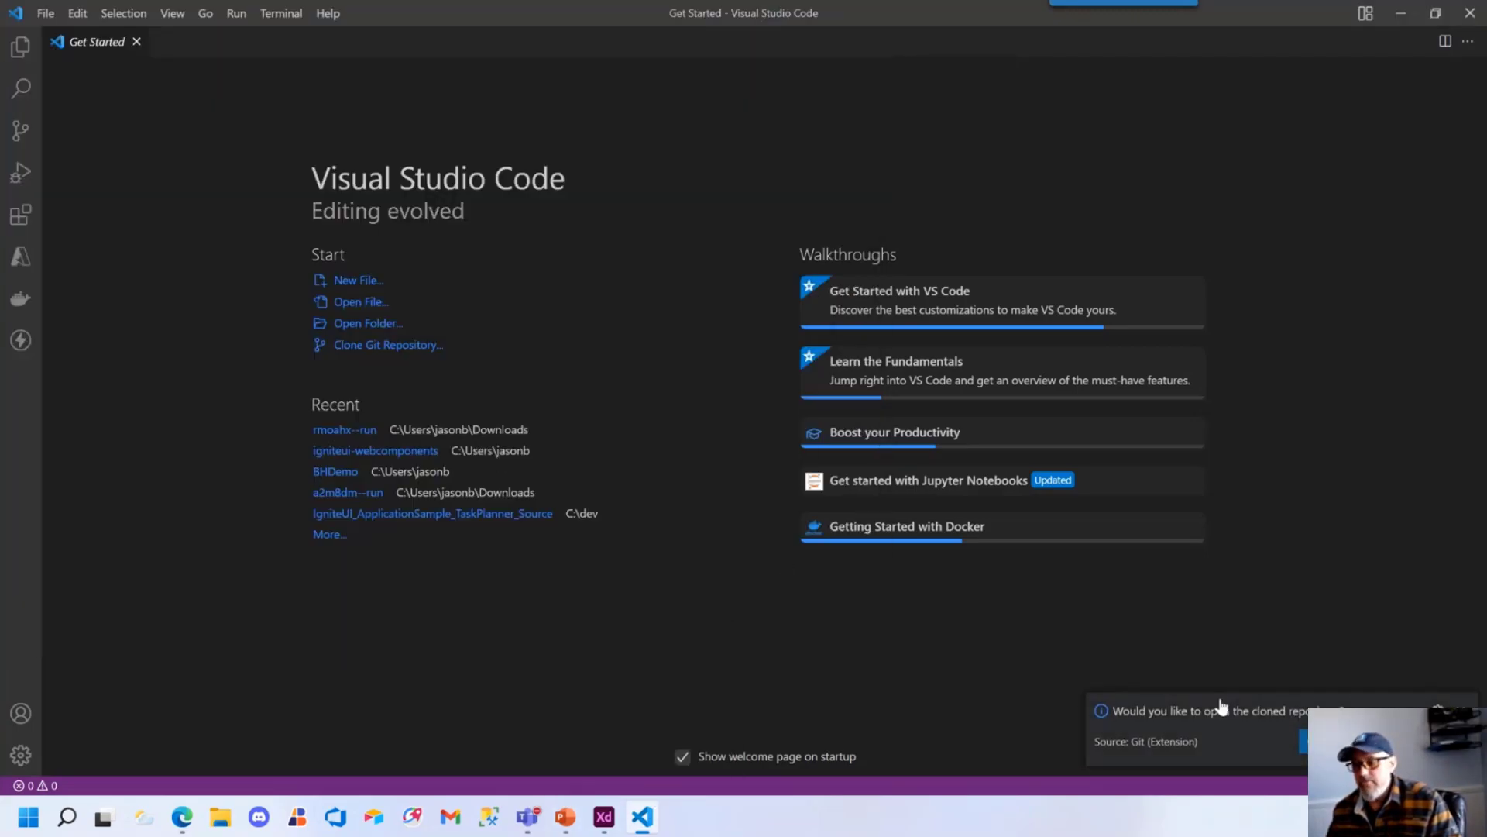
pyautogui.click(1329, 742)
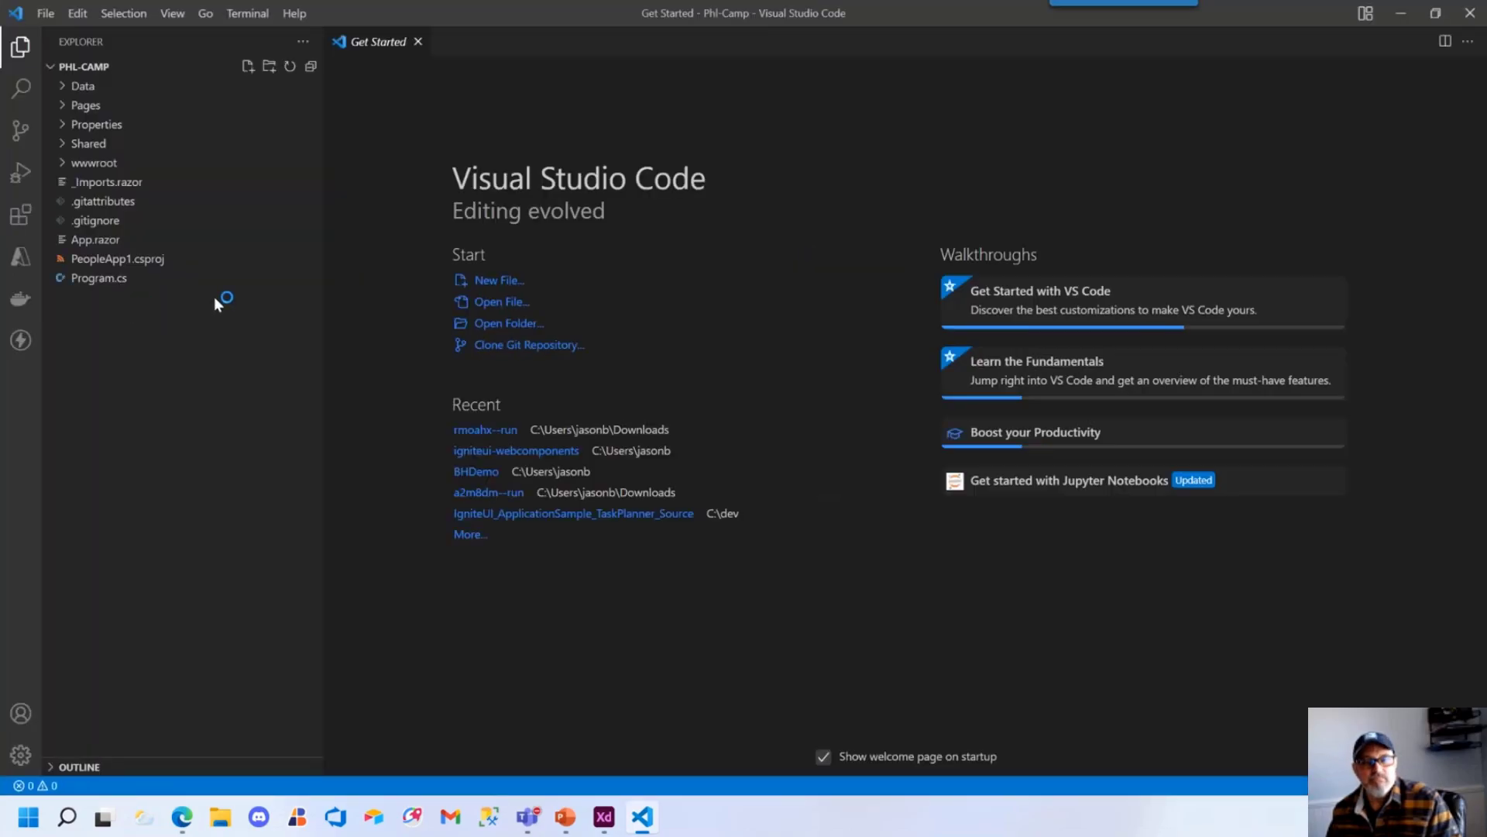
# Build the project with dotnet build in a new terminal, decline adding the missing assets, and show the Blazor WASM debugging extension's page
pyautogui.click(282, 13)
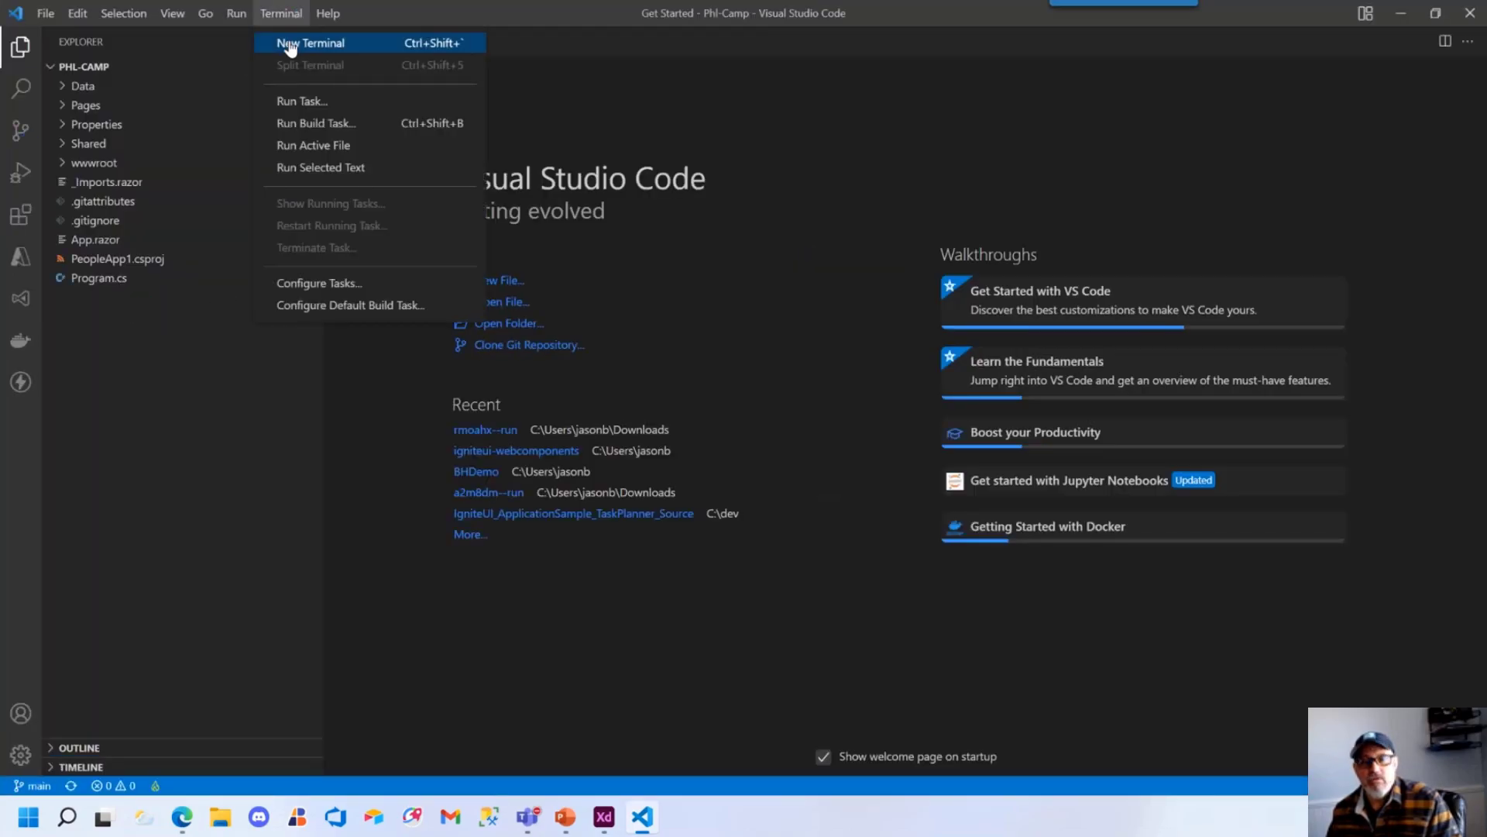
pyautogui.click(289, 44)
pyautogui.write('d')
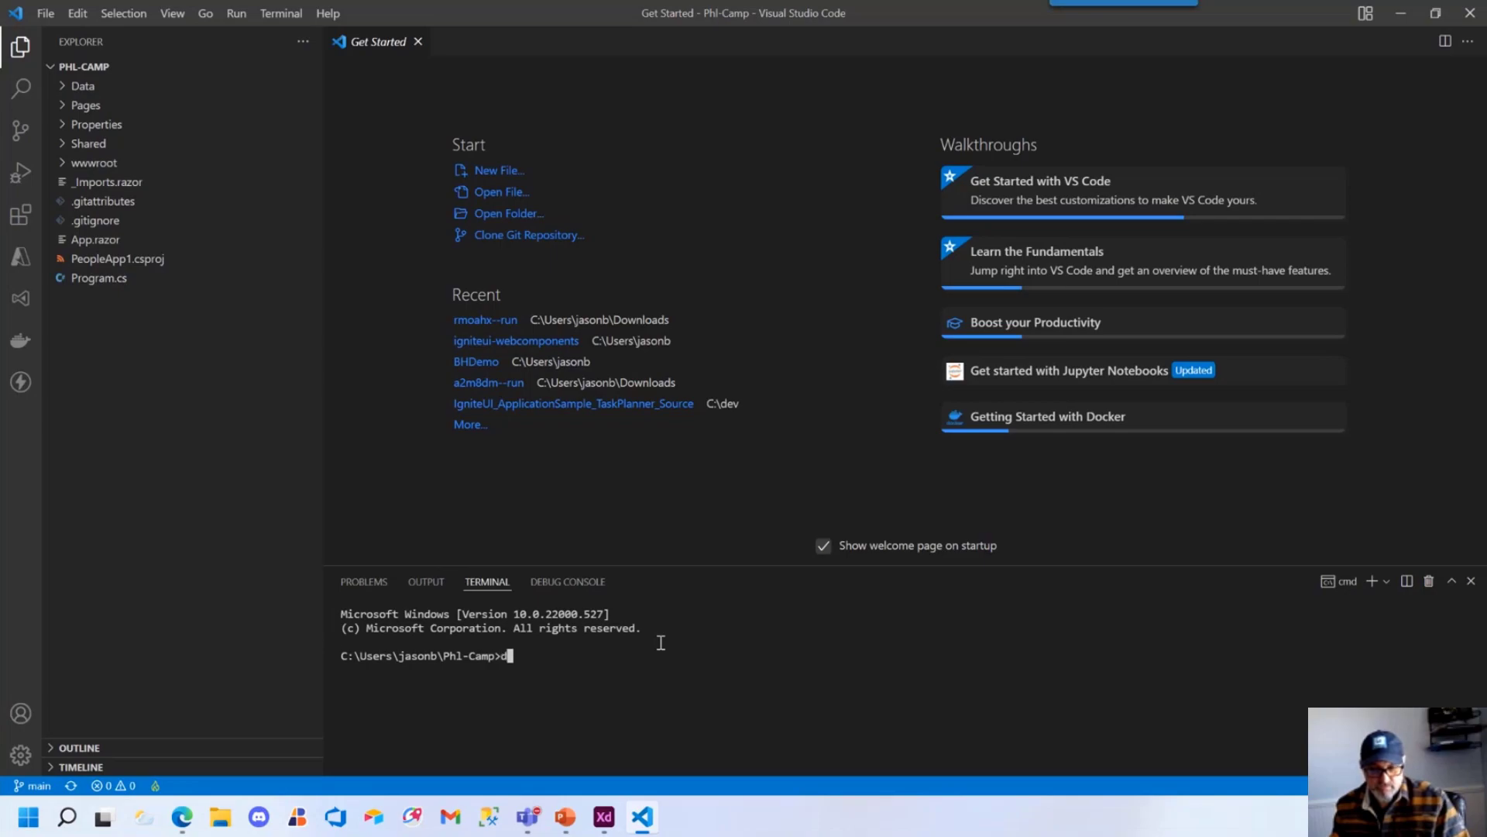
pyautogui.write('ot')
pyautogui.write('build')
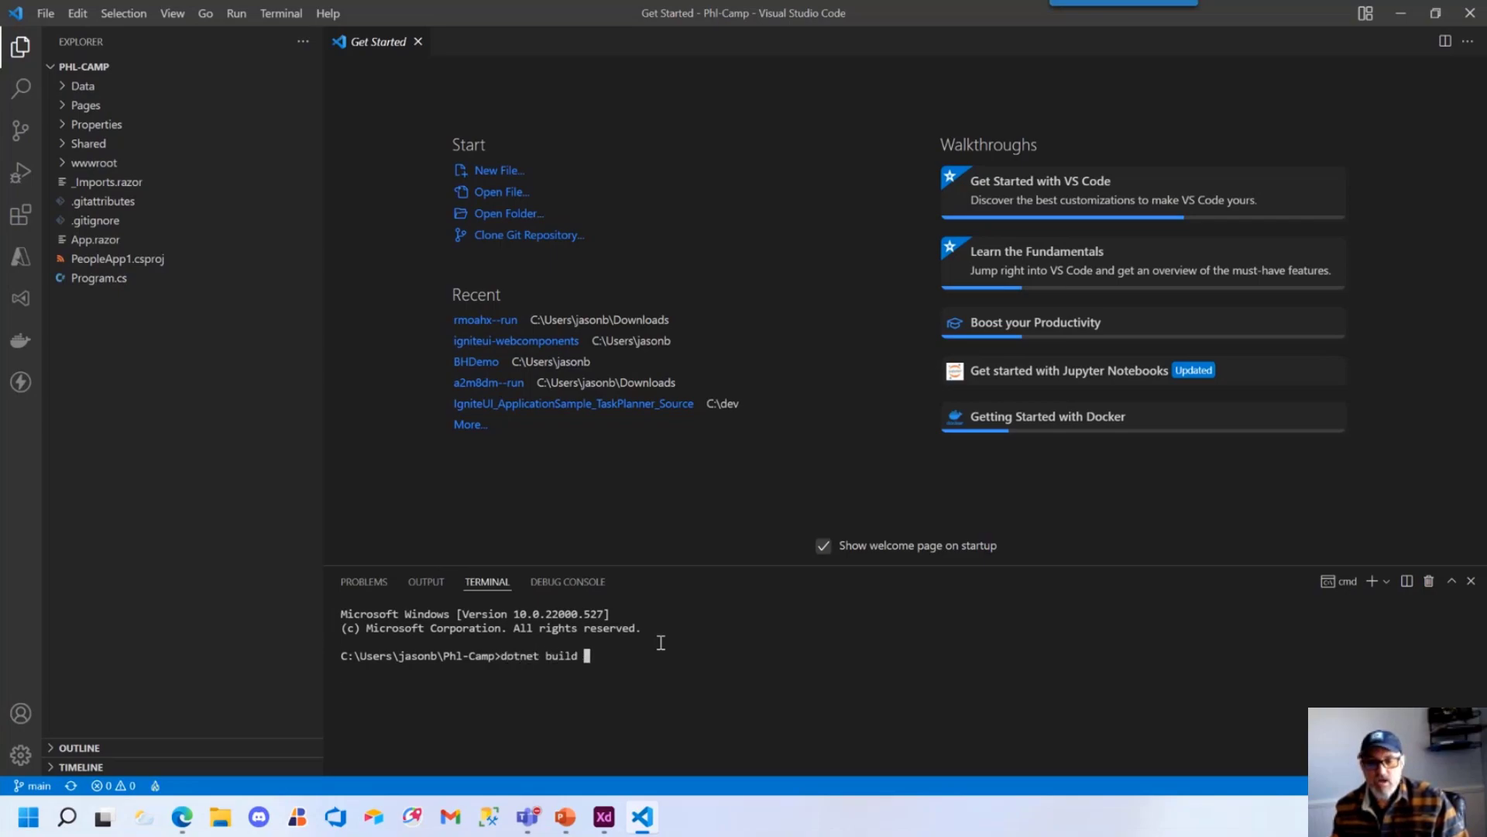
pyautogui.press('Return')
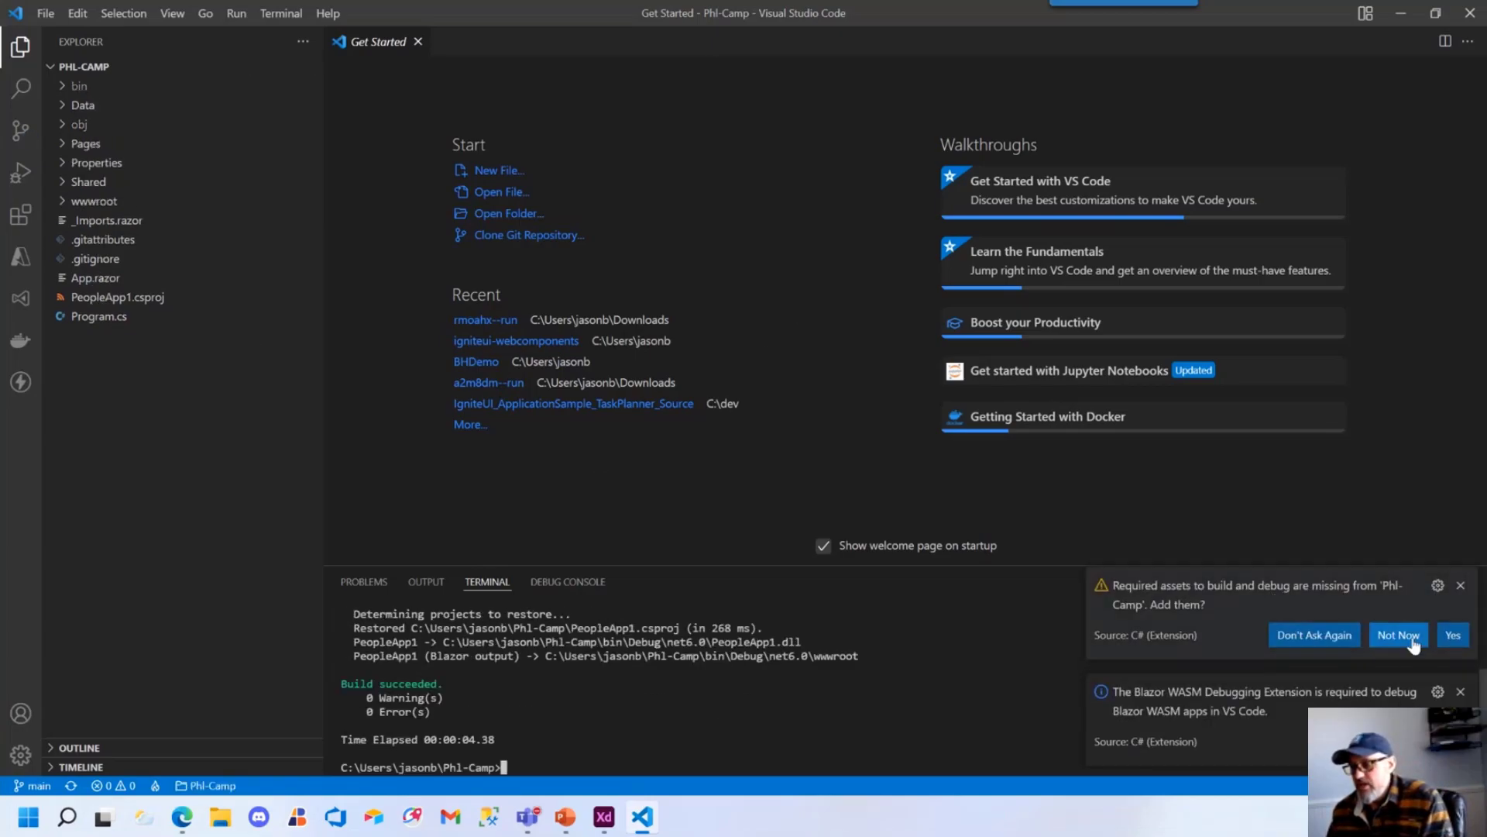
pyautogui.click(1398, 634)
pyautogui.click(1379, 743)
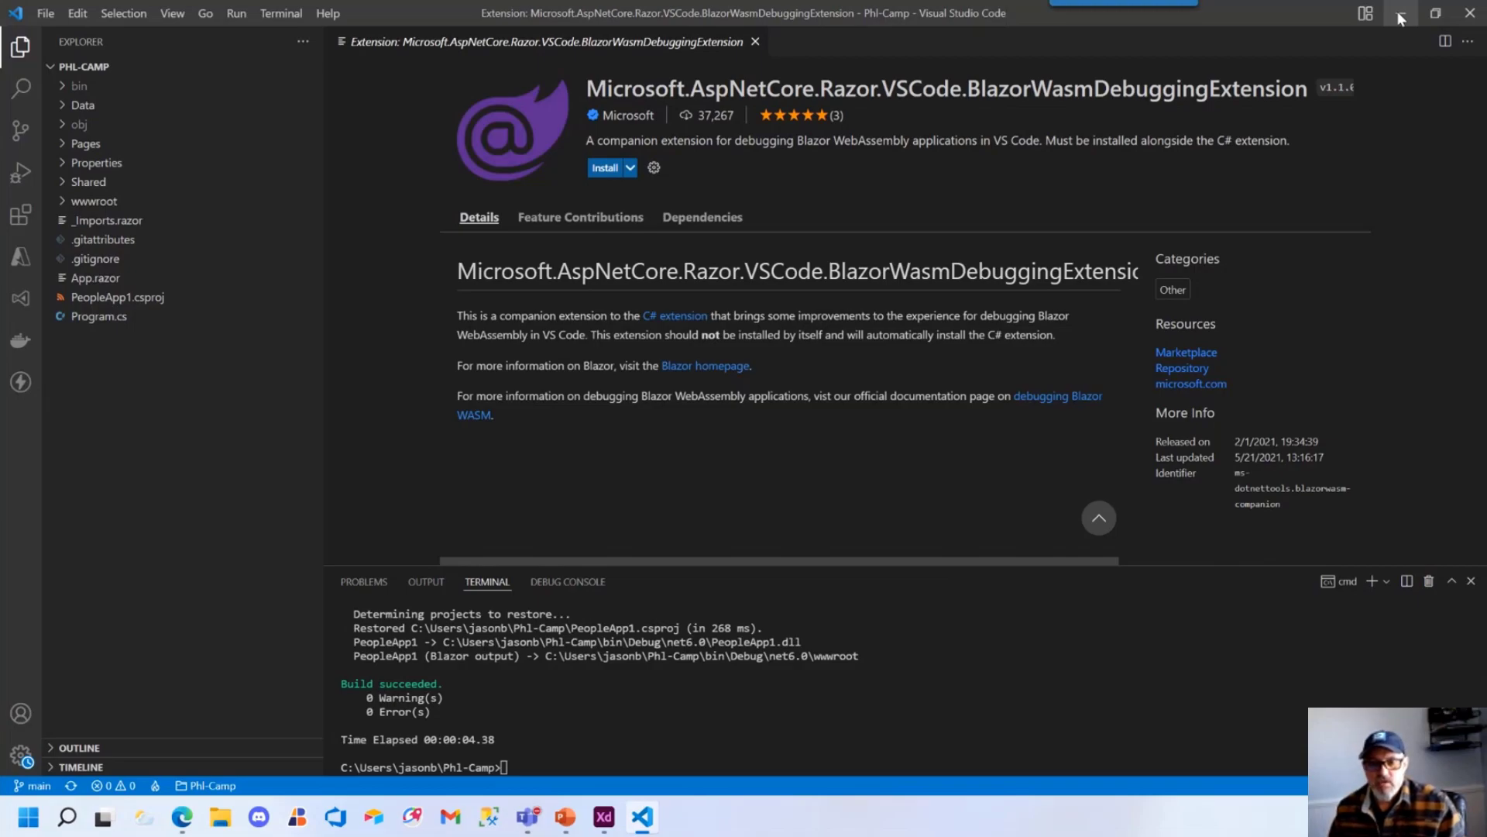
# Run the built app with dotnet run in the terminal and enlarge the terminal area to show its output
pyautogui.click(535, 734)
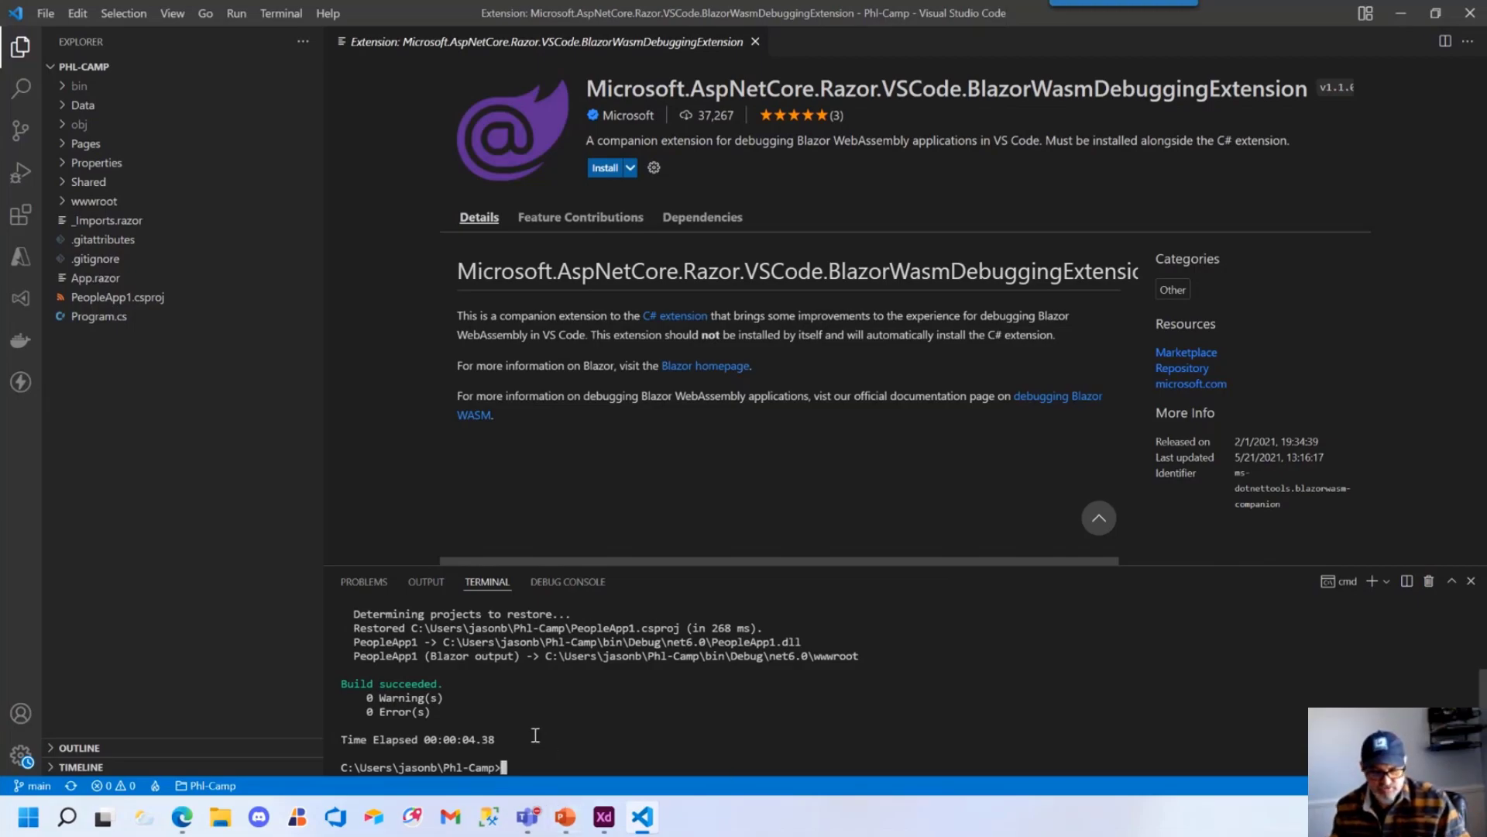
pyautogui.write('dotnet run')
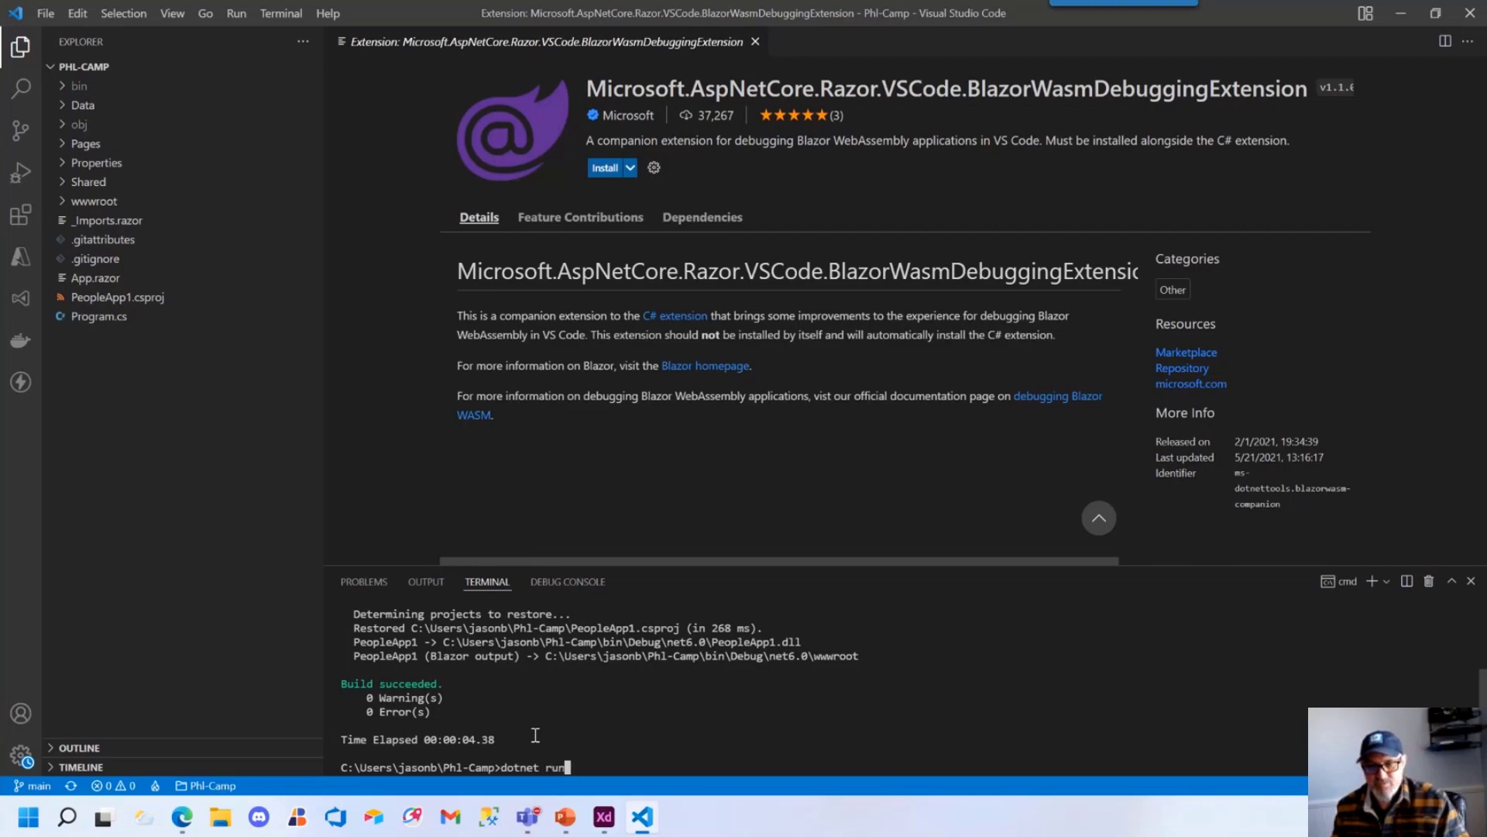
pyautogui.press('Return')
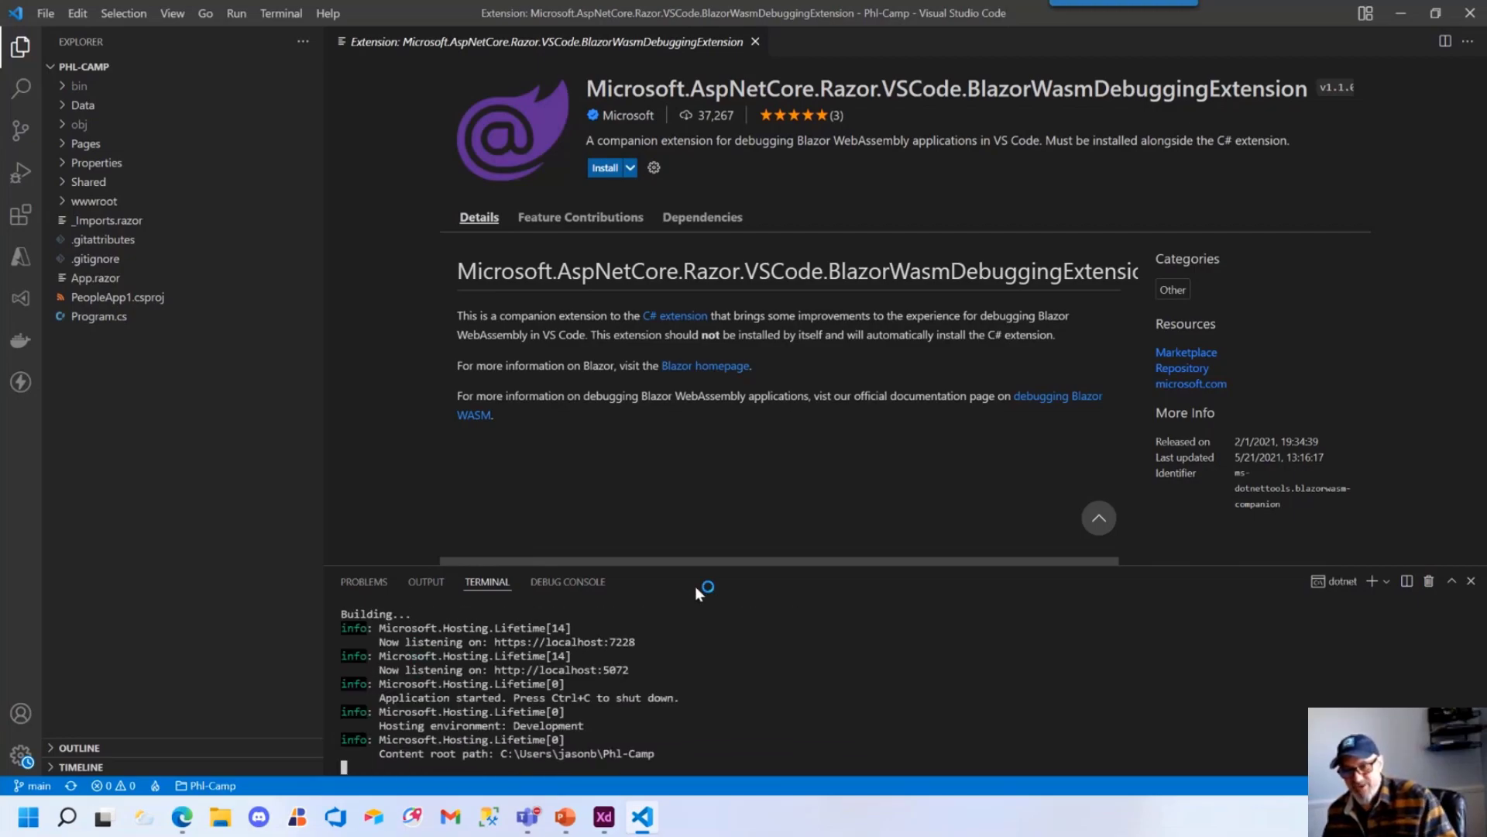
pyautogui.moveTo(705, 561); pyautogui.dragTo(659, 187)
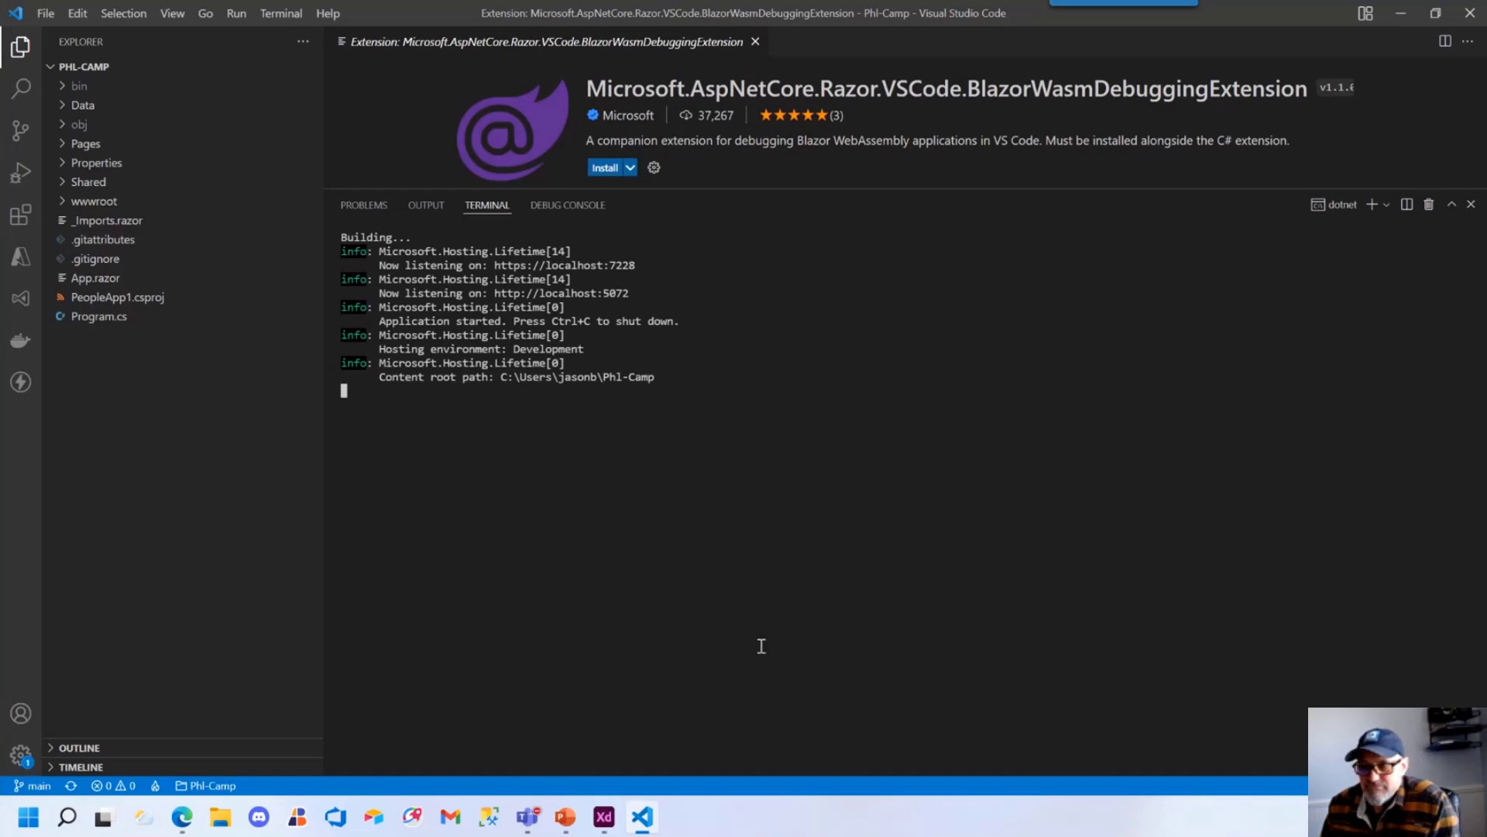
# Shrink the code editor window, return to the People app project in App Builder, and dismiss the publish confirmation
pyautogui.moveTo(1308, 19); pyautogui.dragTo(783, 131)
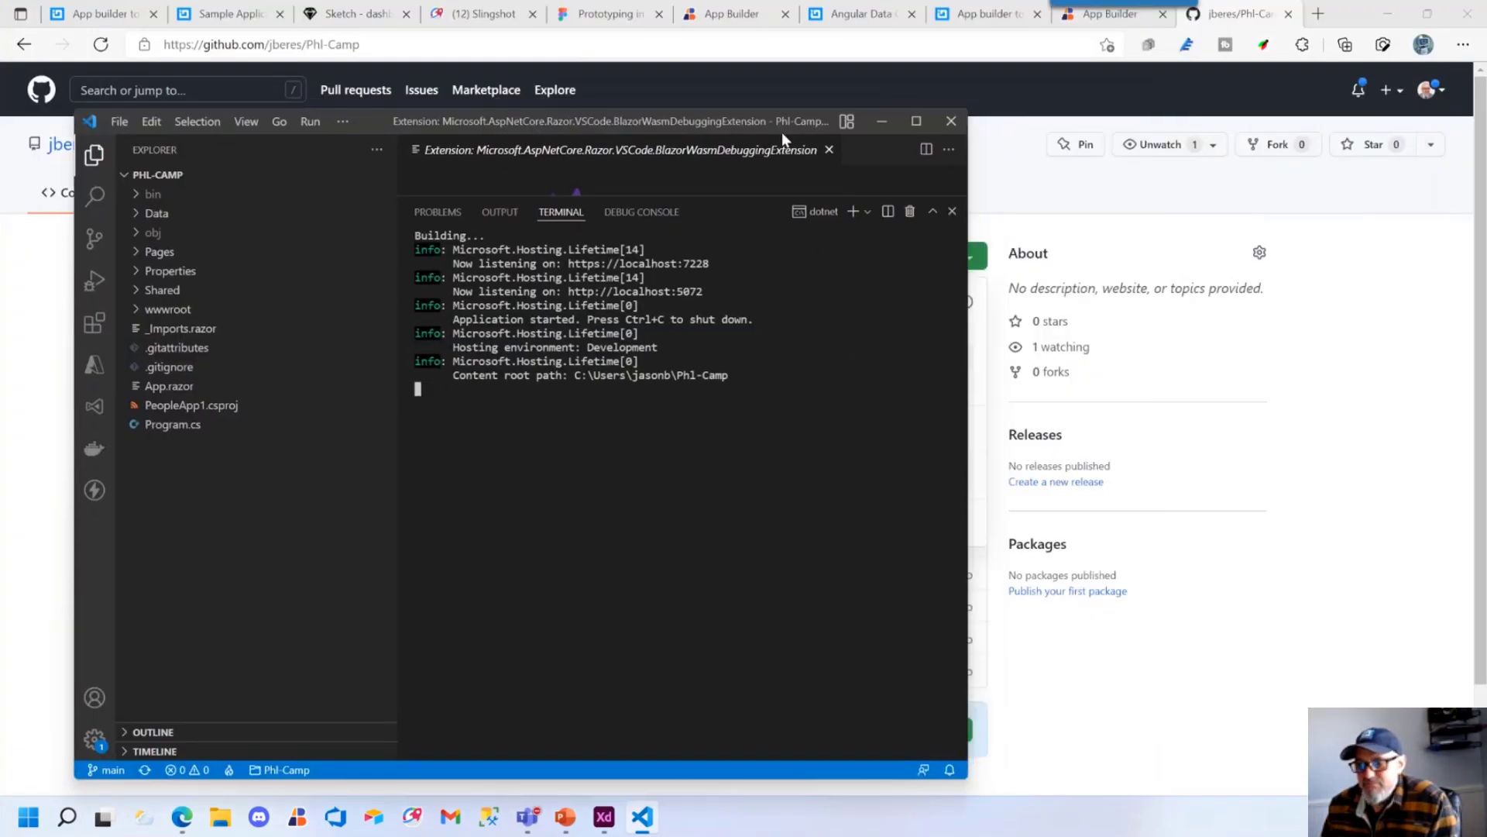
pyautogui.click(1333, 488)
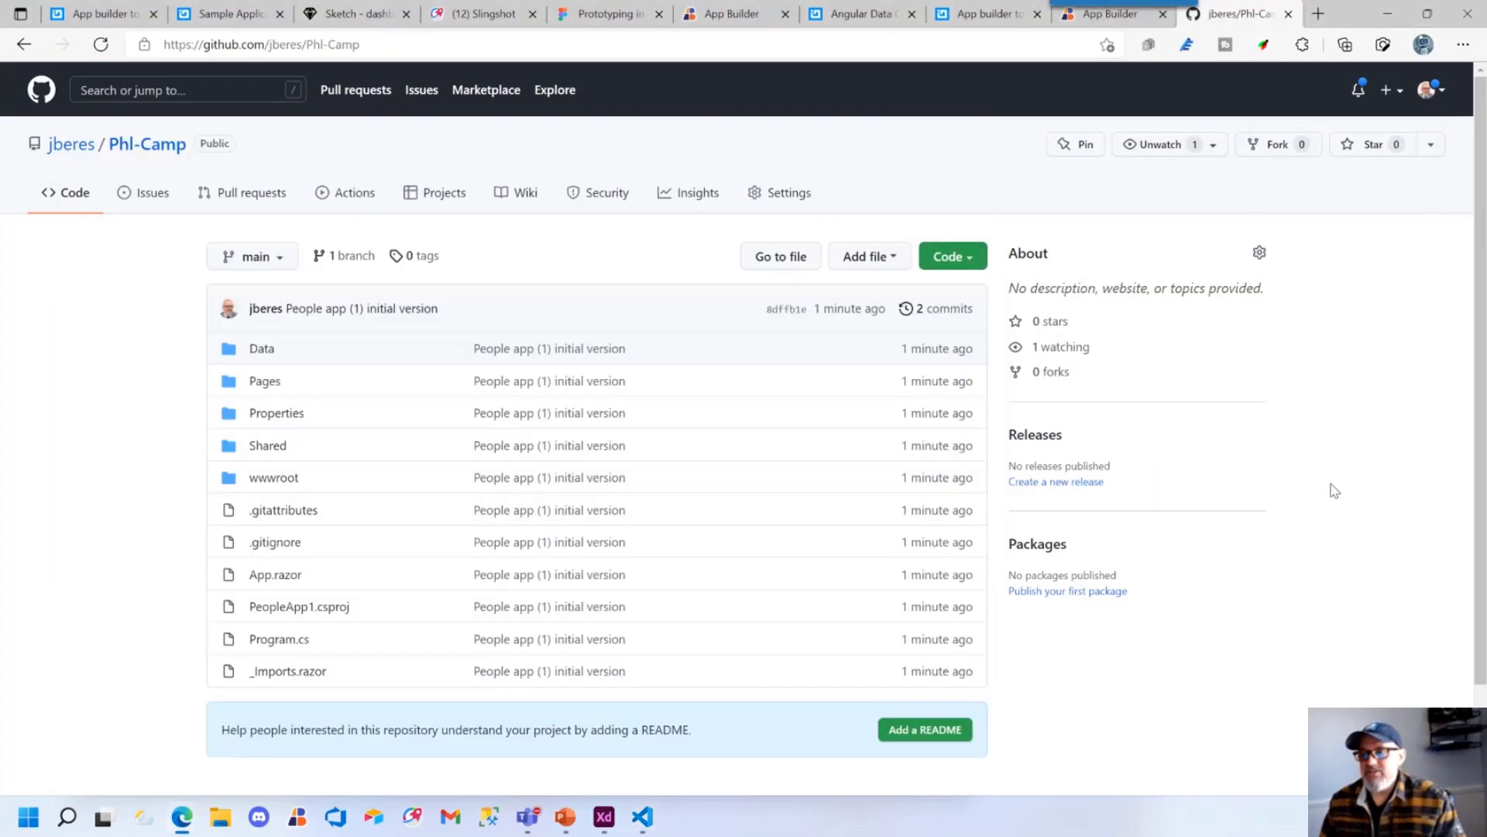
pyautogui.click(1110, 15)
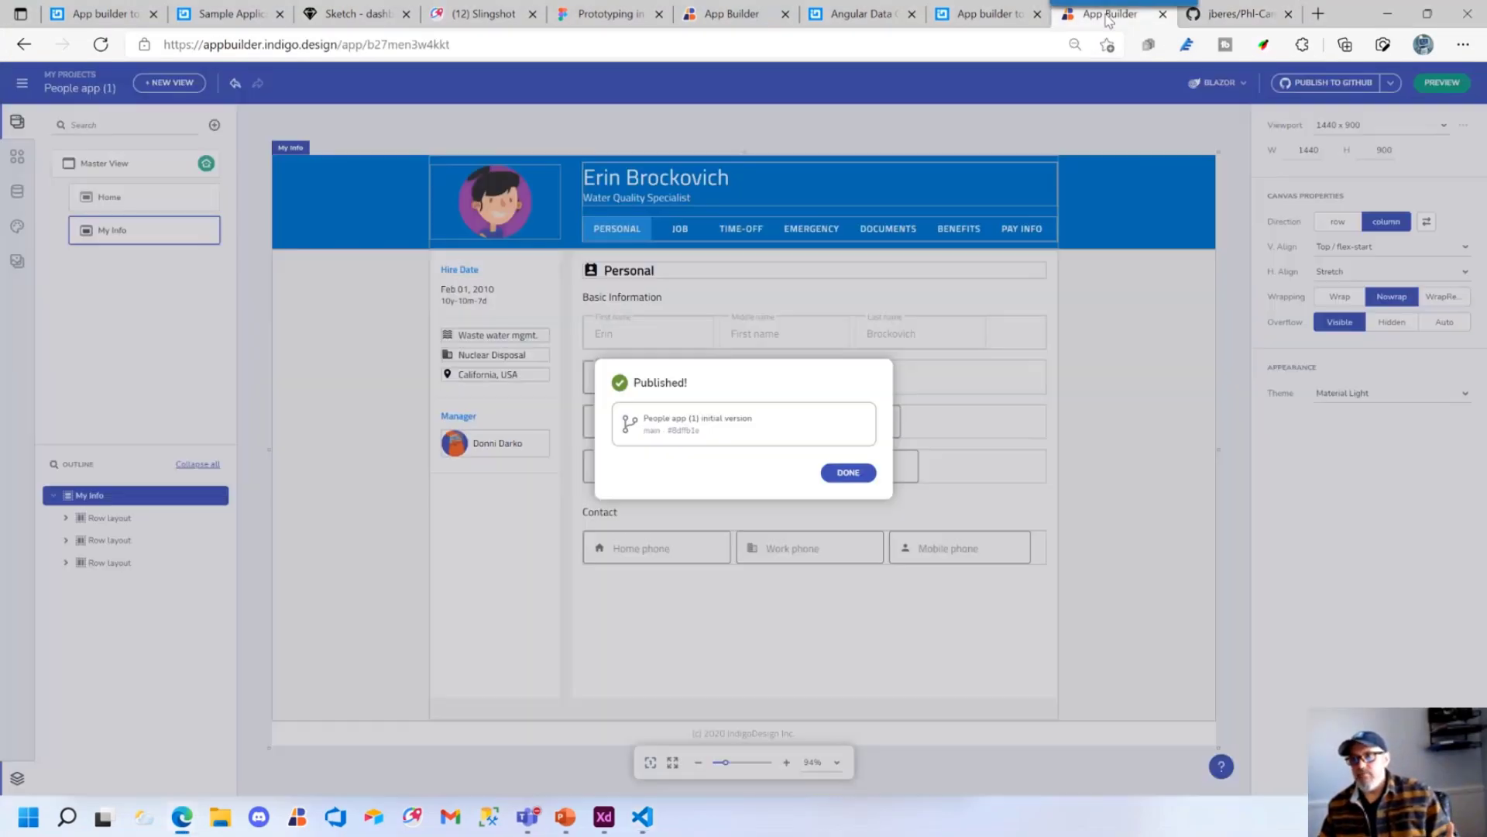
pyautogui.click(849, 472)
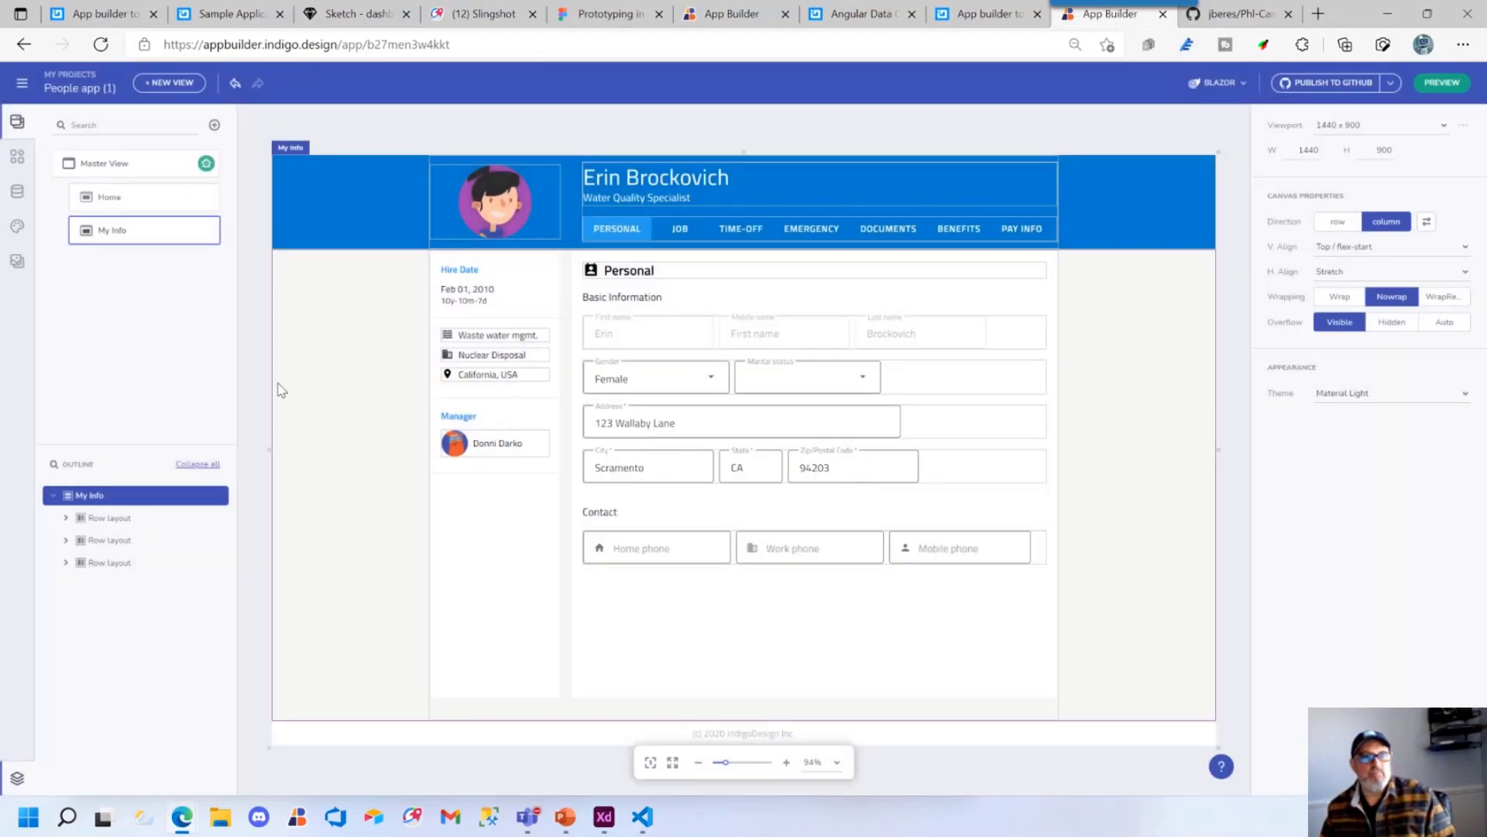
pyautogui.click(215, 124)
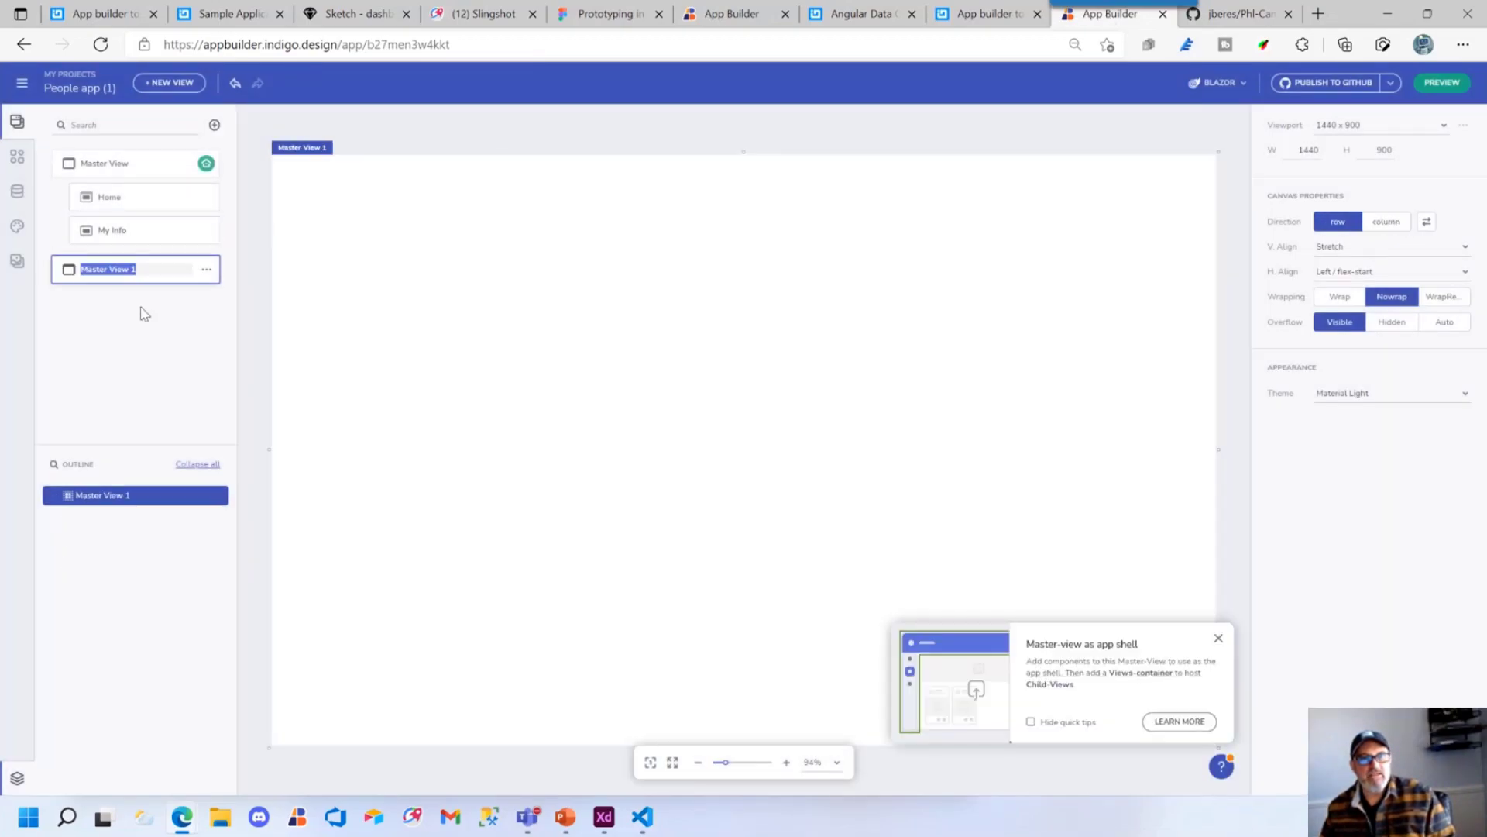
pyautogui.press('Return')
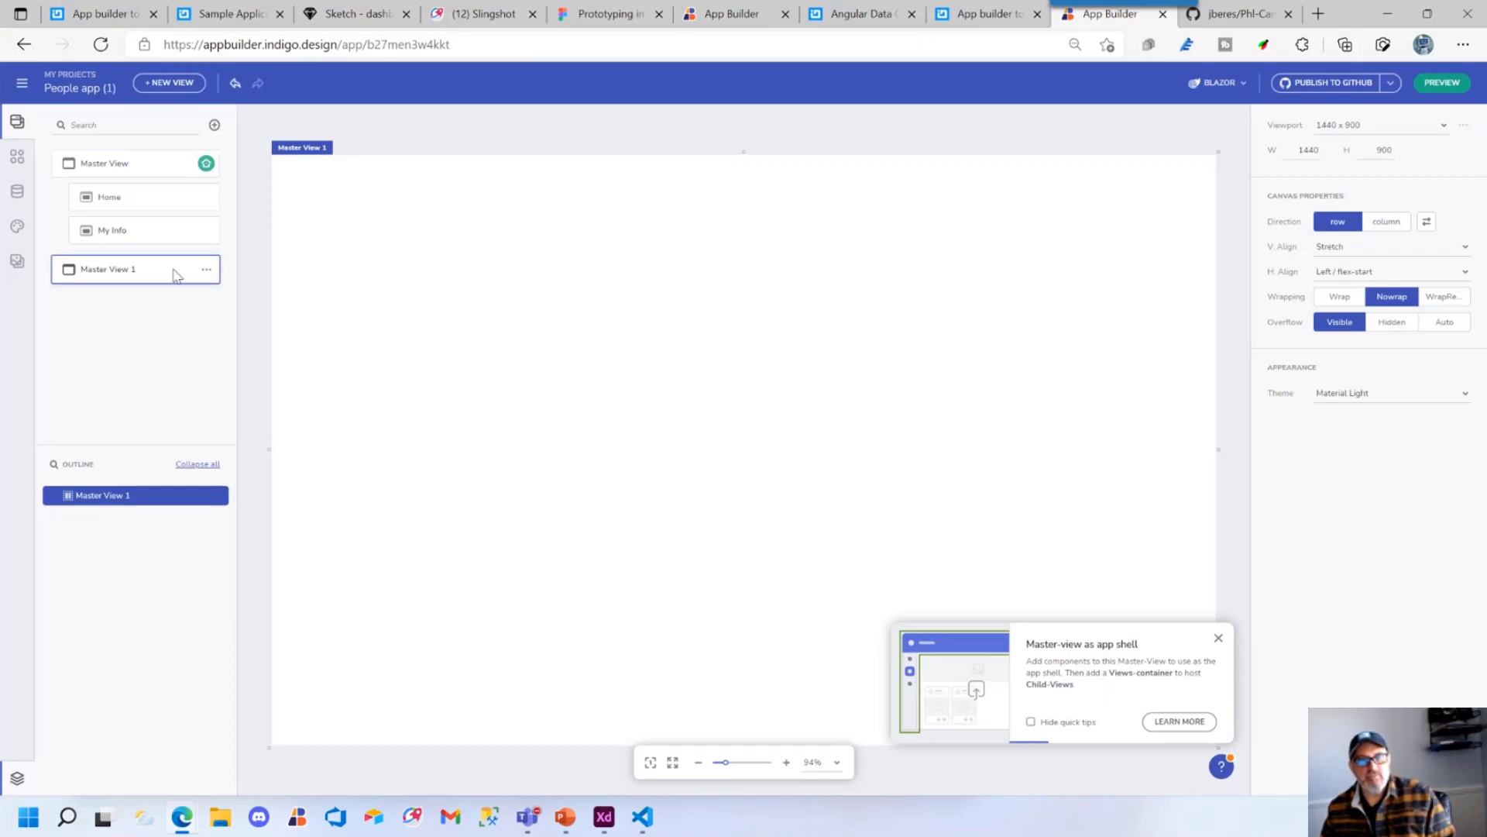
pyautogui.click(206, 269)
pyautogui.click(236, 385)
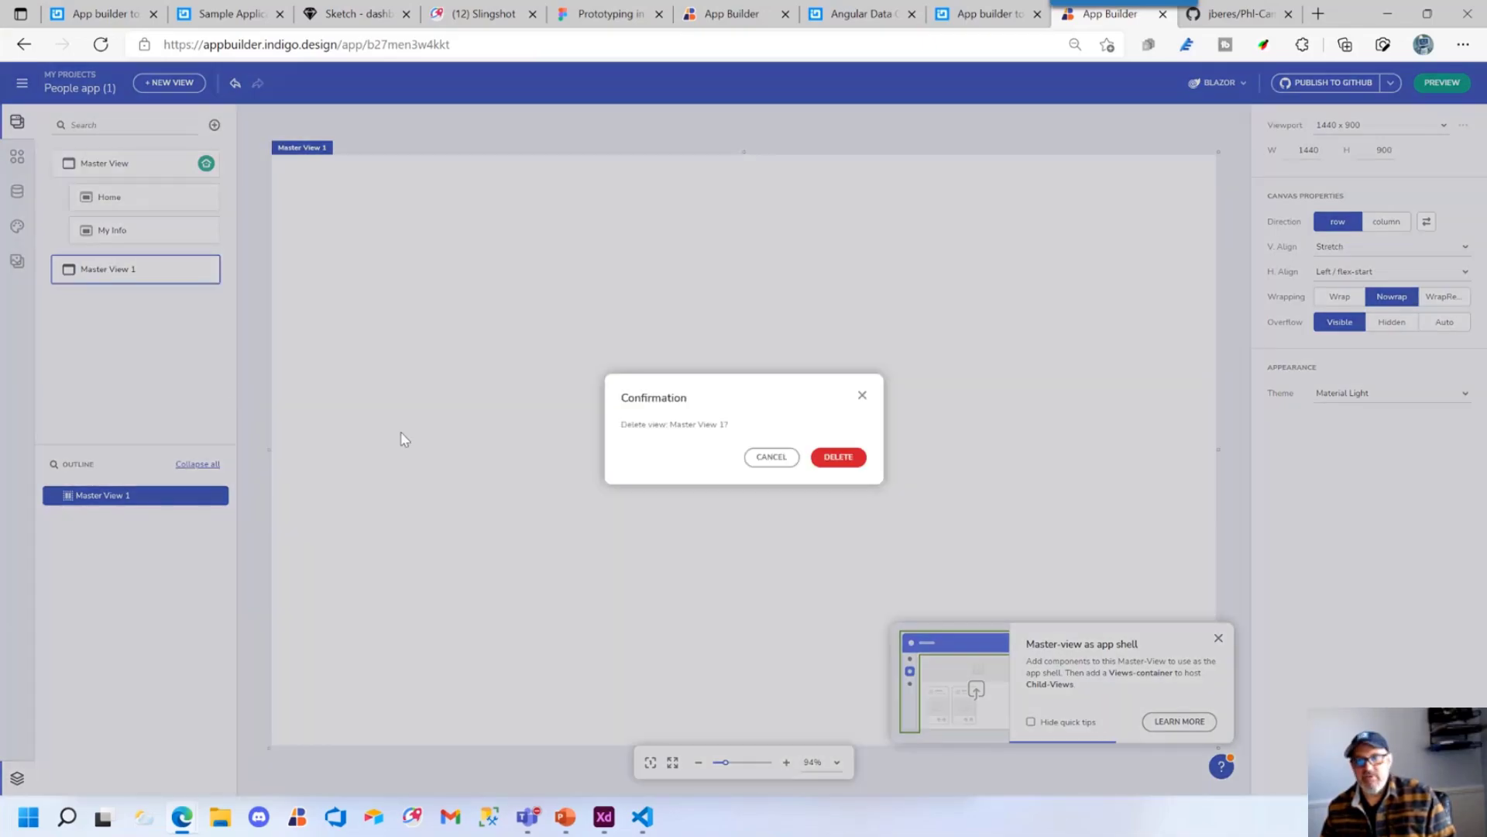
pyautogui.click(841, 458)
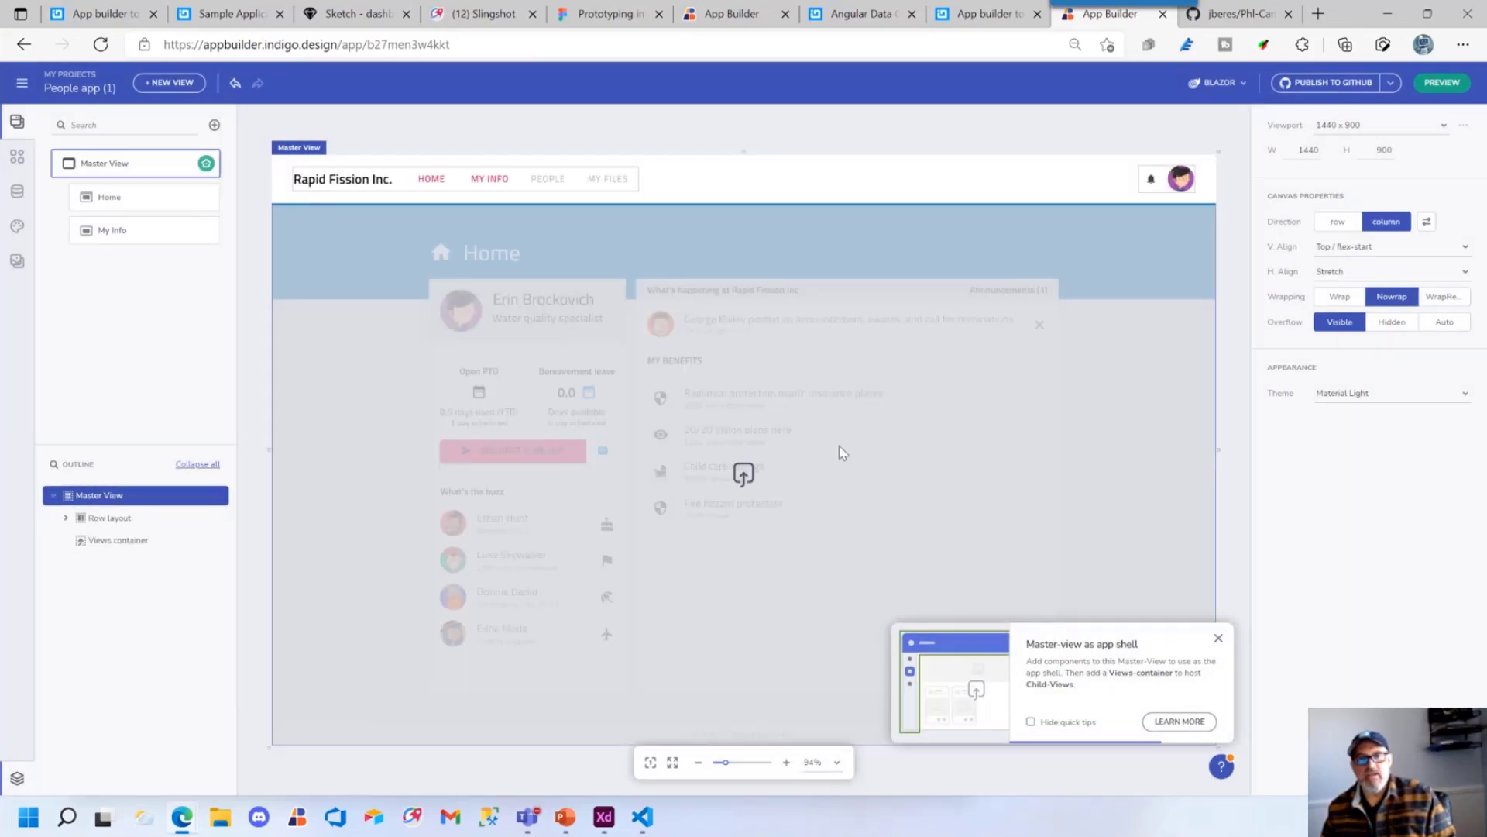
# Add a child view named CustomerList under Master View
pyautogui.click(206, 164)
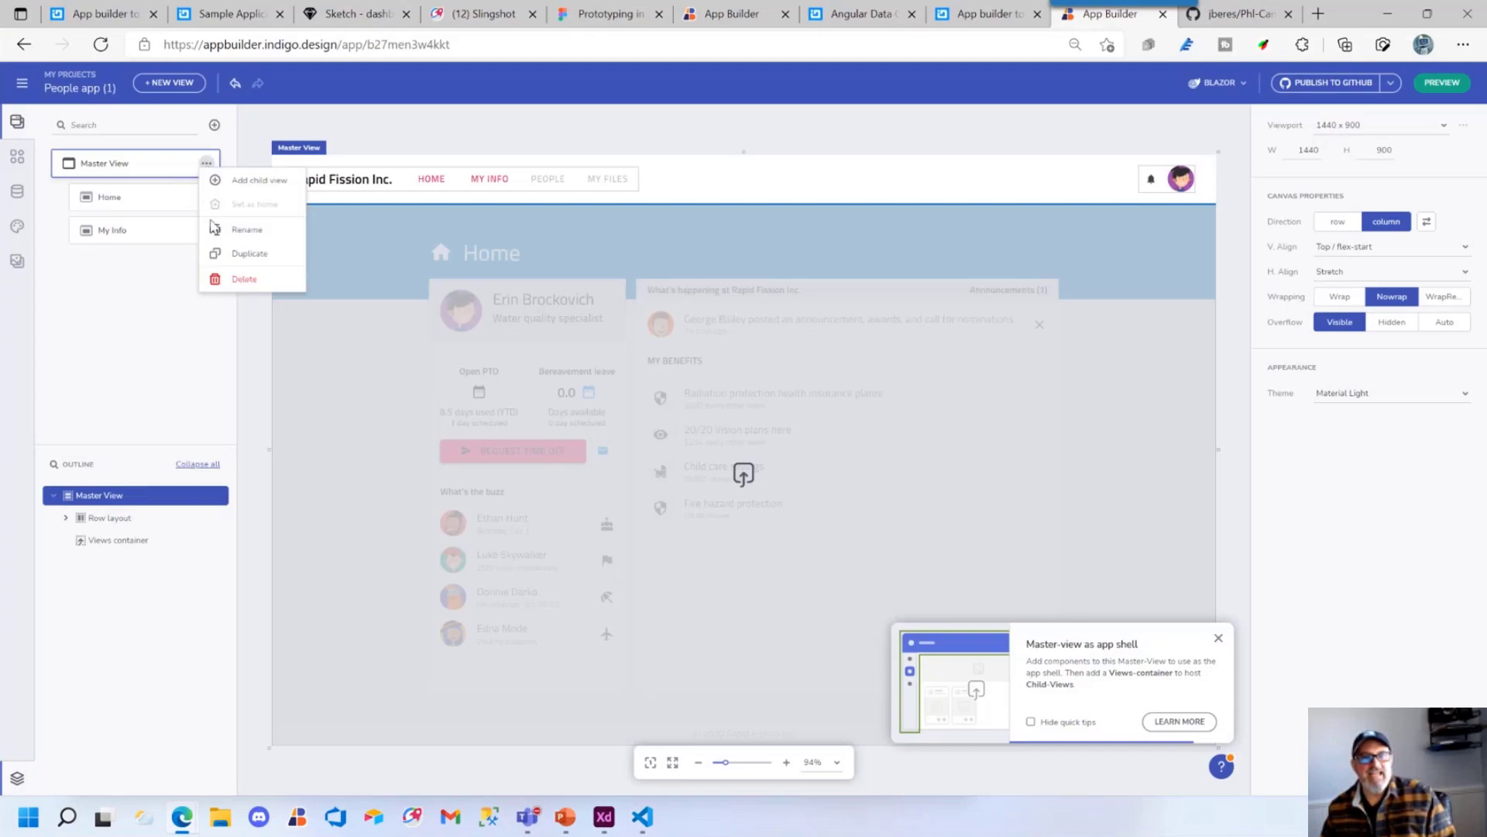
pyautogui.click(242, 181)
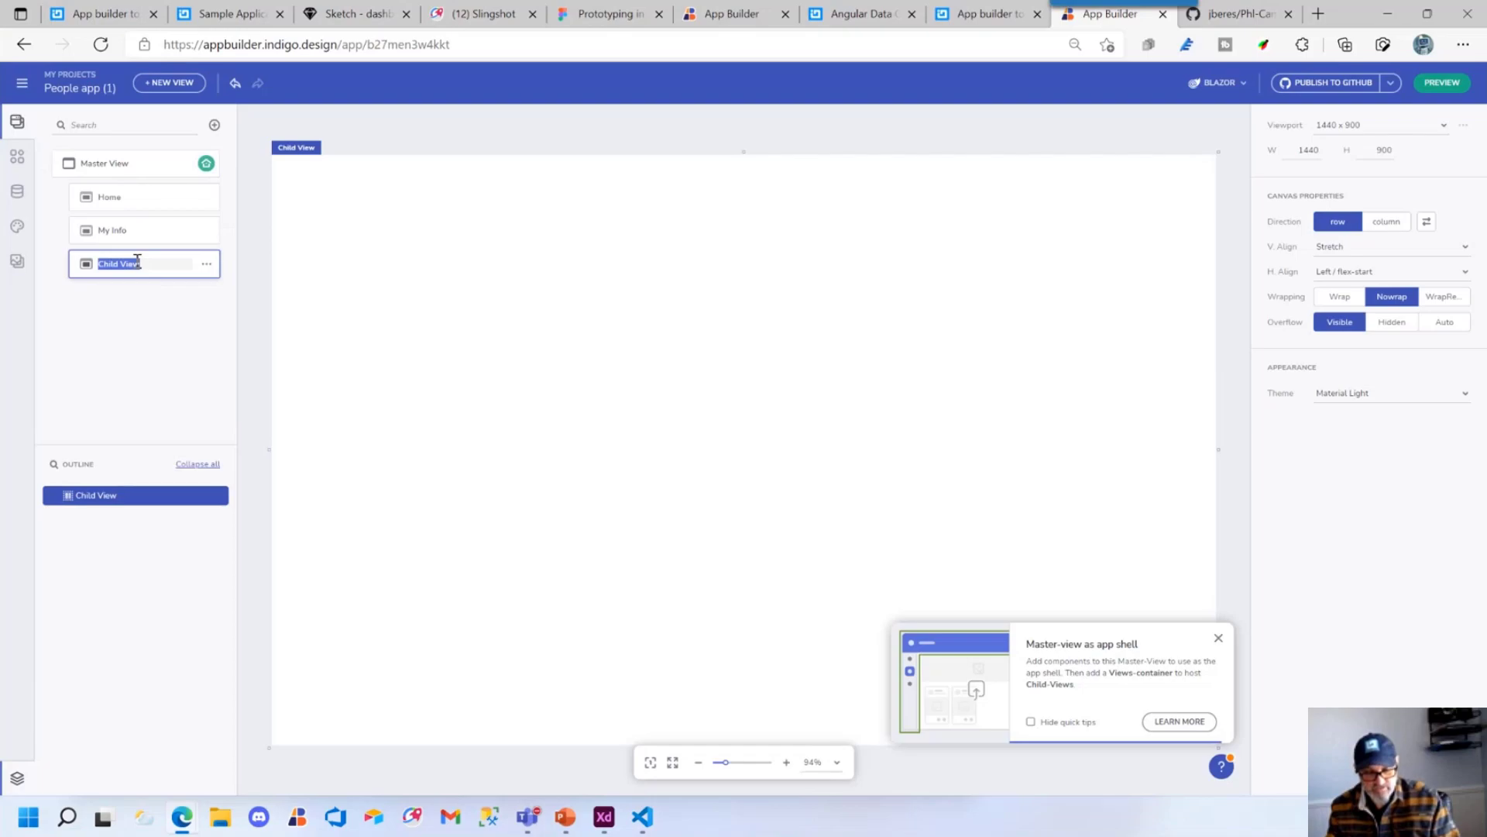
pyautogui.write('Customer')
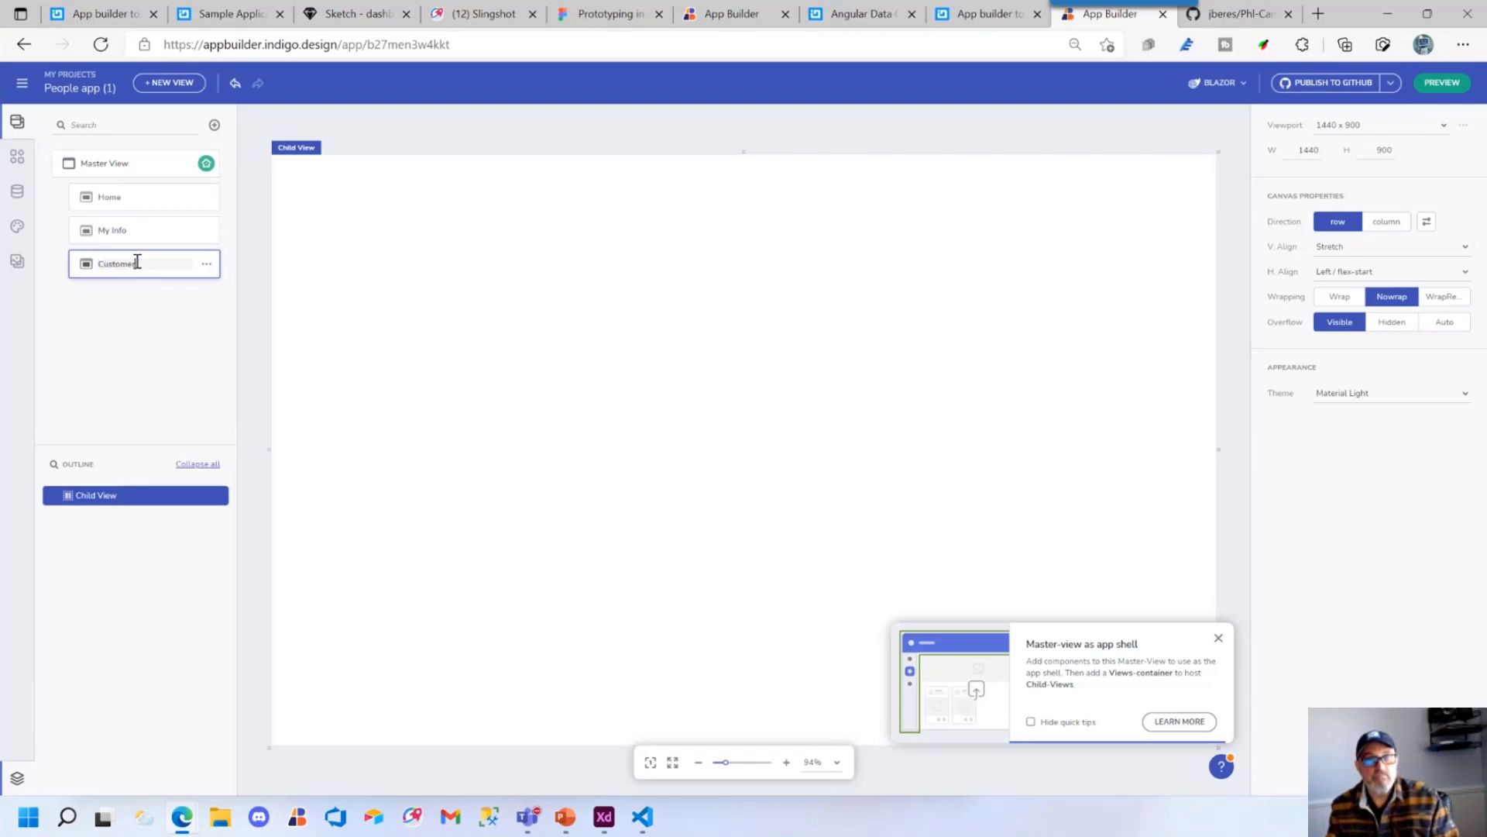
pyautogui.write('List')
pyautogui.press('Return')
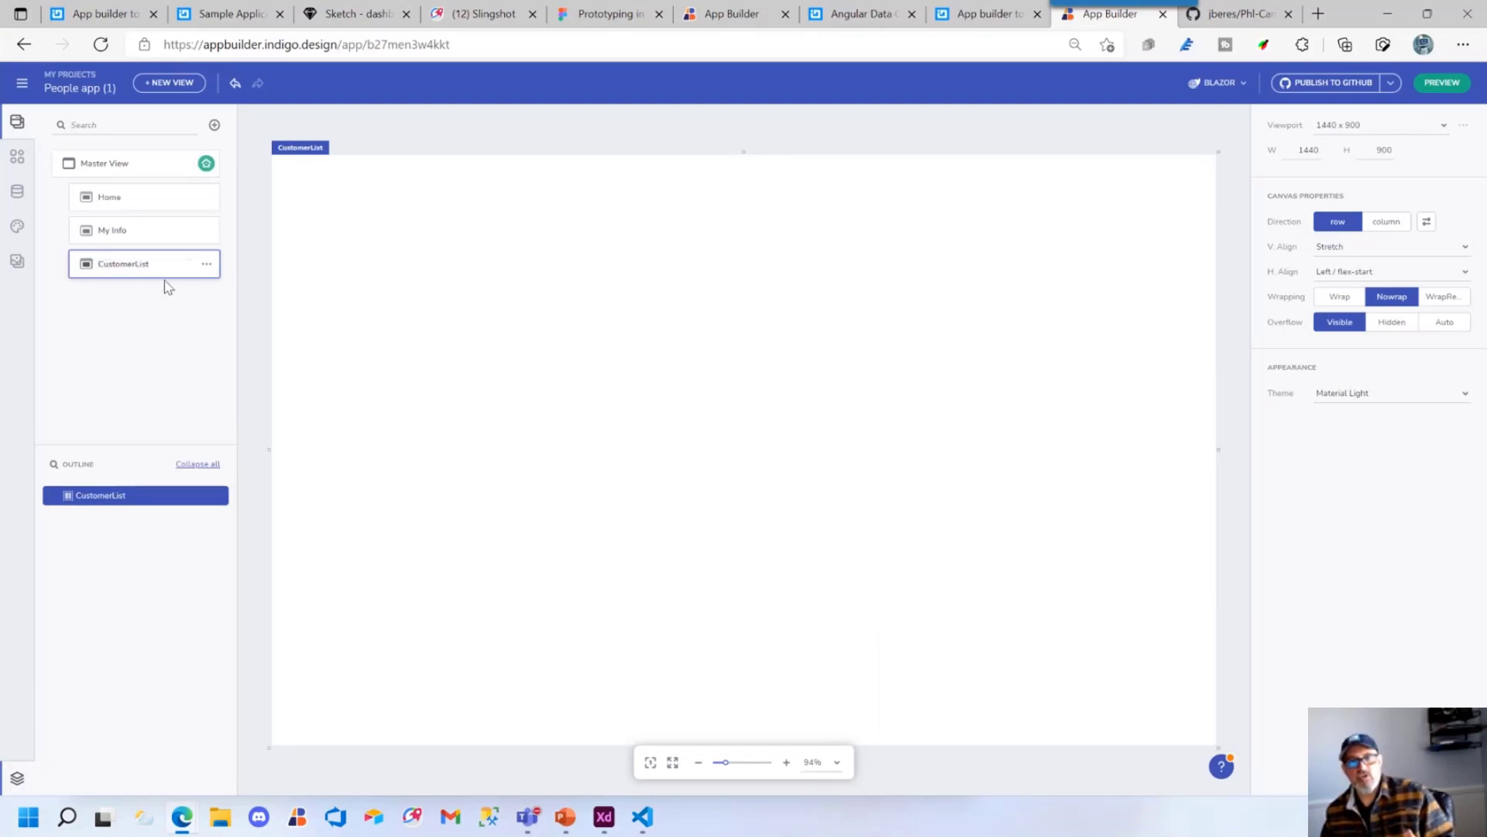
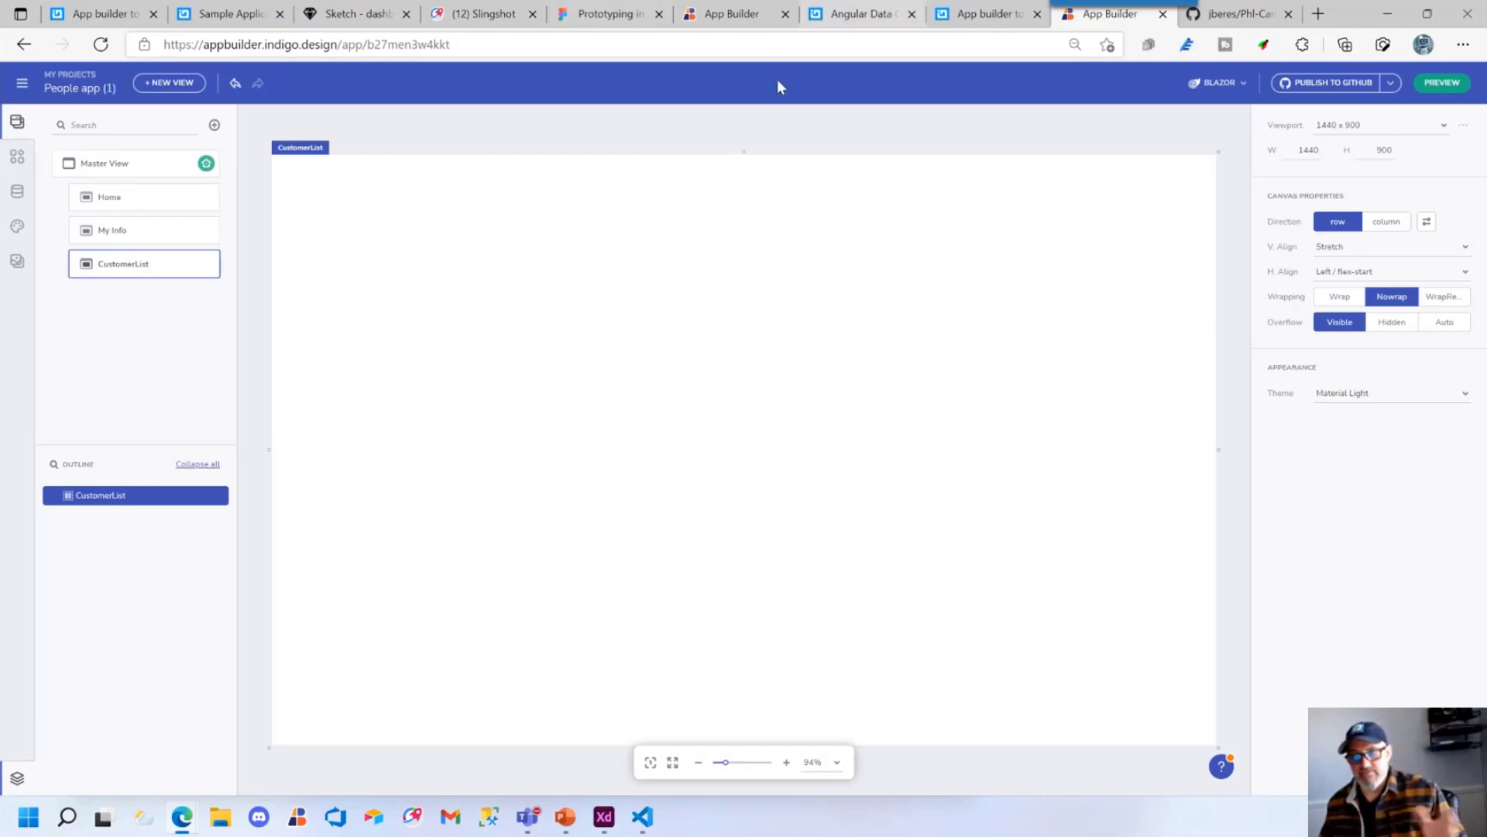
# Switch to the People-App design in Adobe XD, dismiss the finished-app dialog, and return to App Builder
pyautogui.click(604, 817)
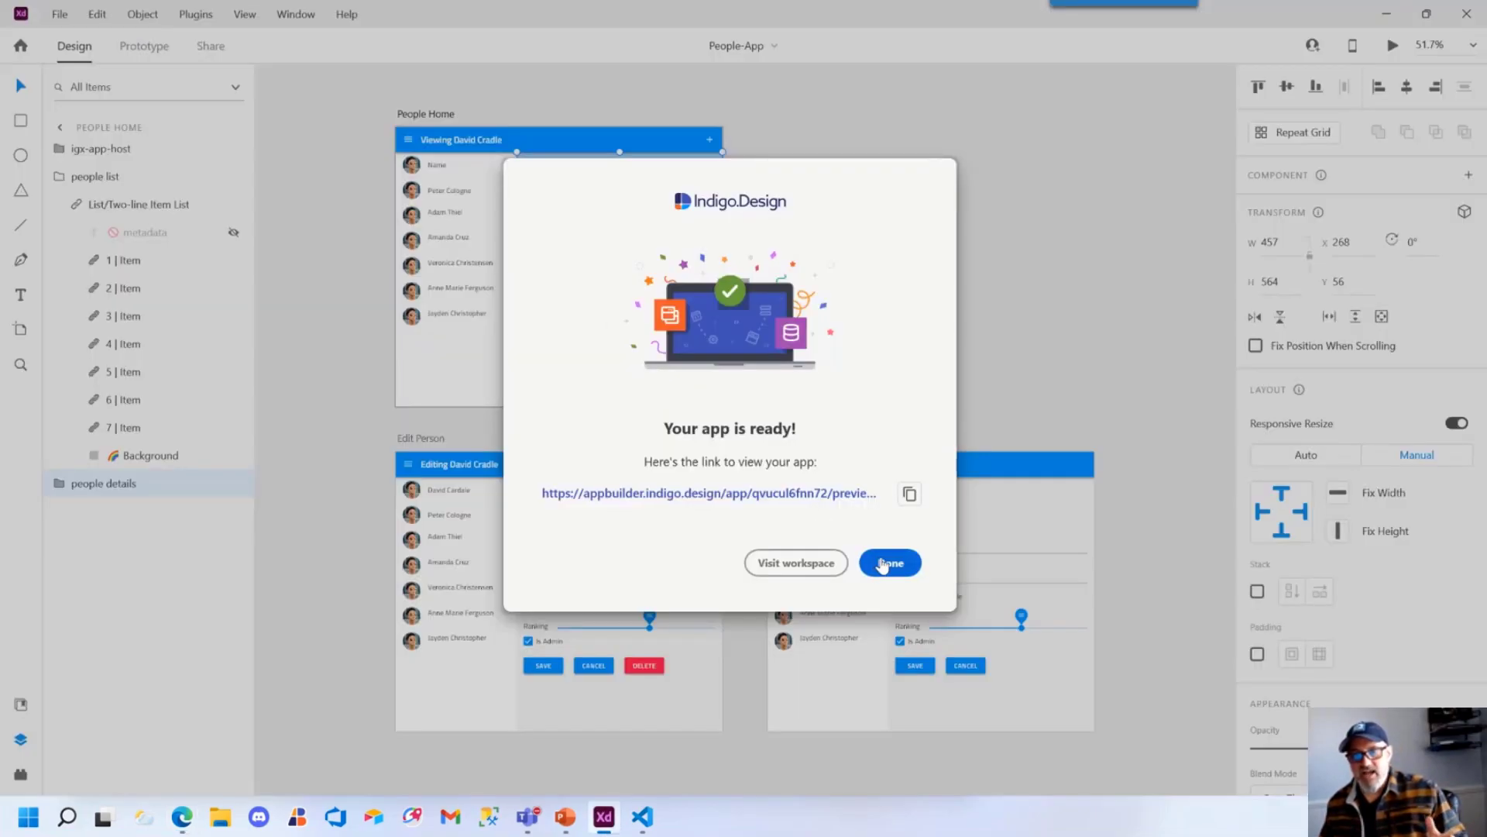
pyautogui.click(890, 562)
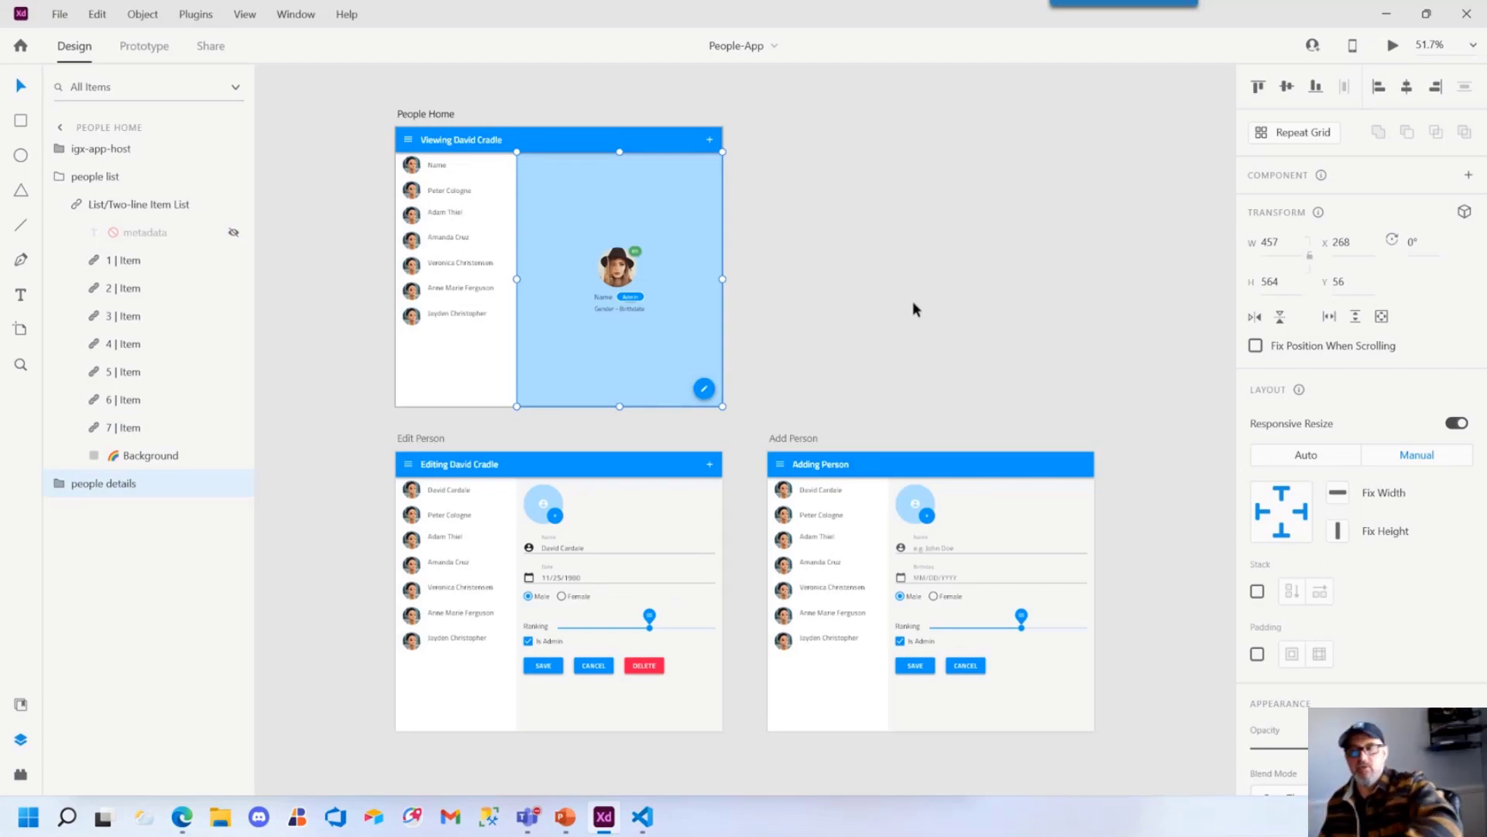
pyautogui.click(1386, 14)
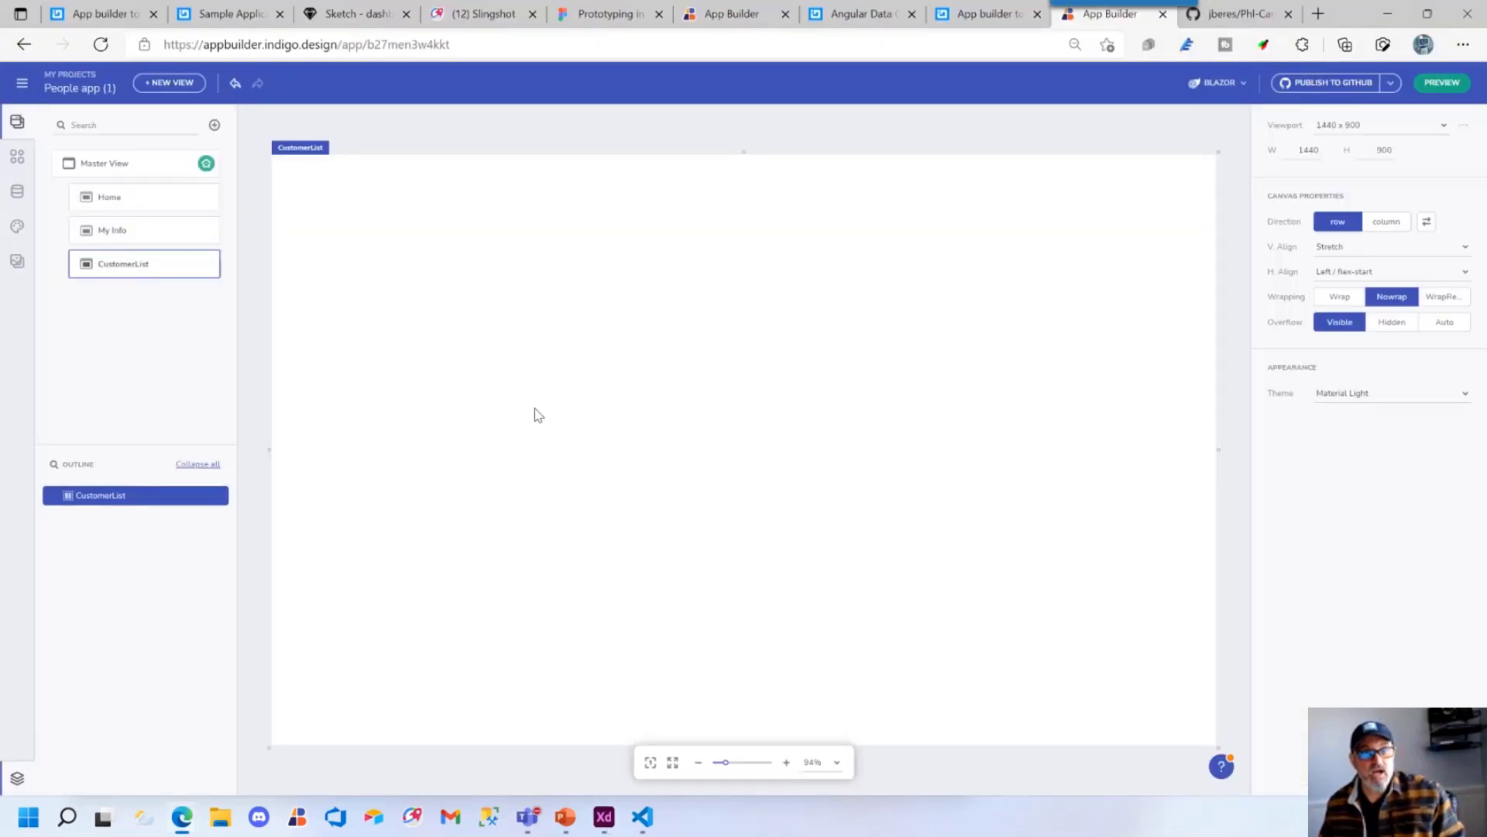
# Find the Grid component and add it to the CustomerList view
pyautogui.click(19, 163)
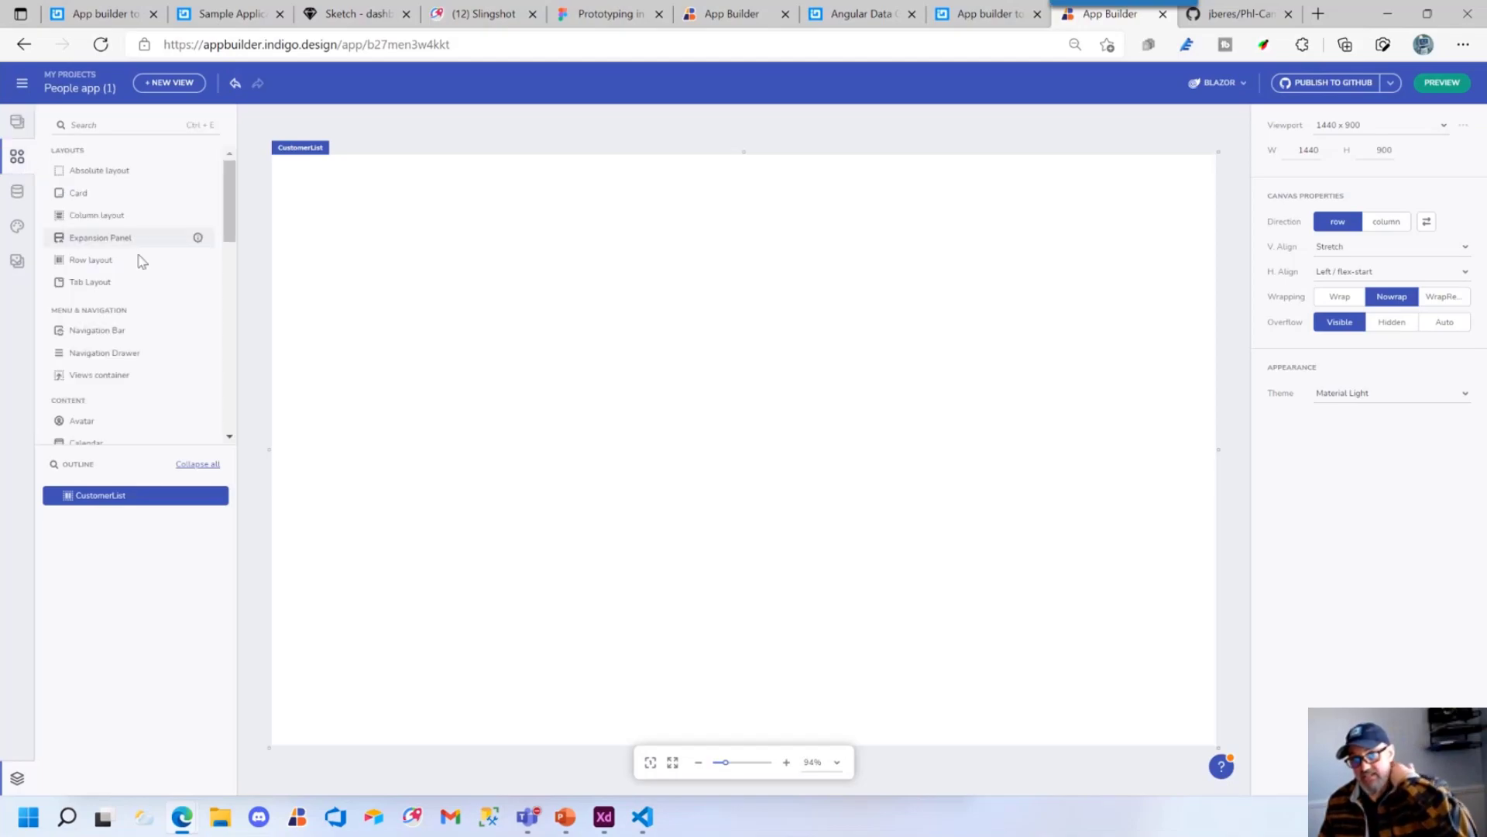
pyautogui.click(178, 122)
pyautogui.write('grid')
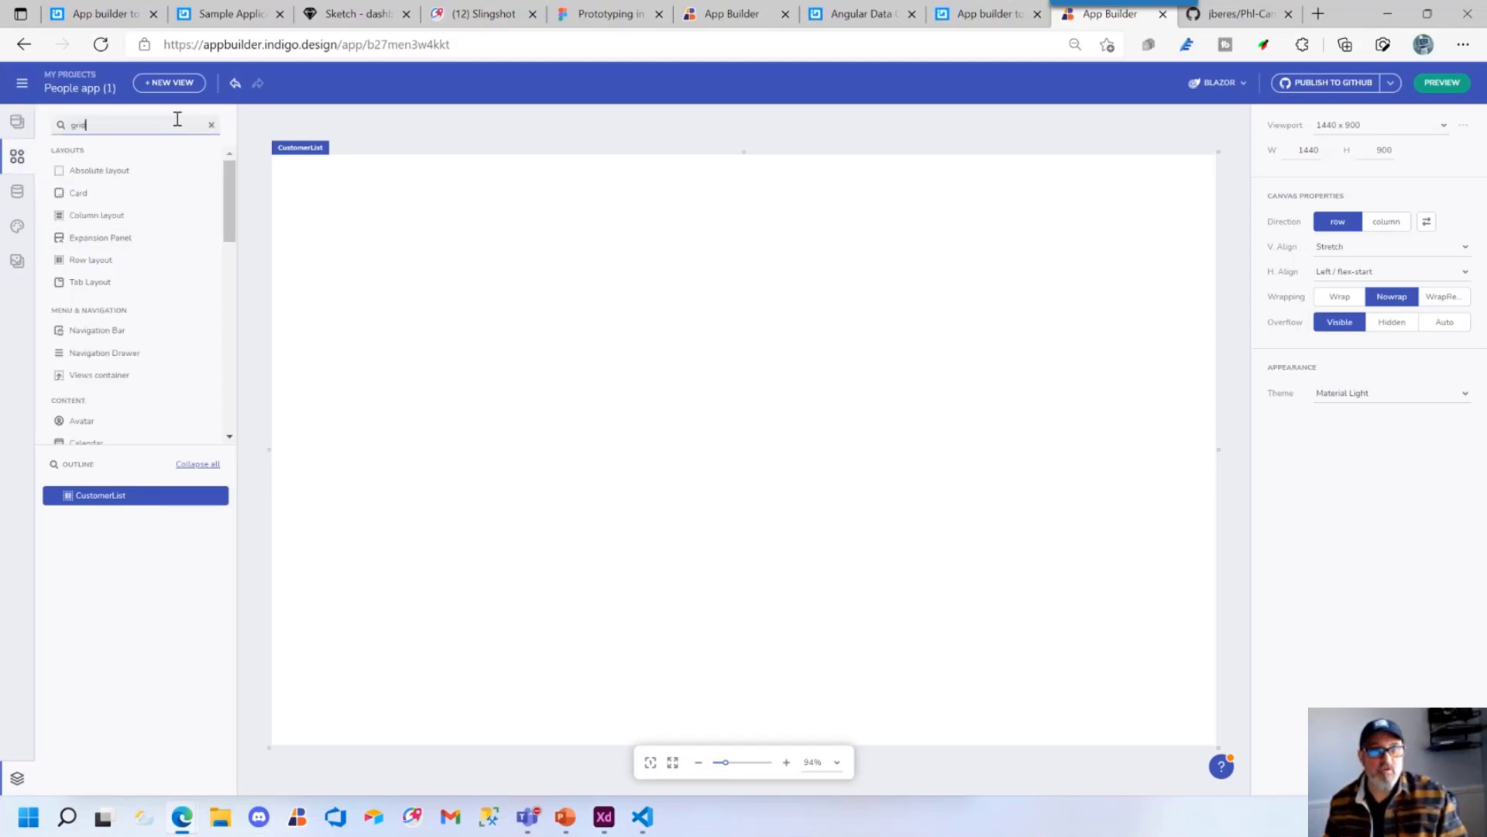
pyautogui.moveTo(88, 165); pyautogui.dragTo(551, 314)
# Set the grid's width and height to 100%
pyautogui.click(1303, 124)
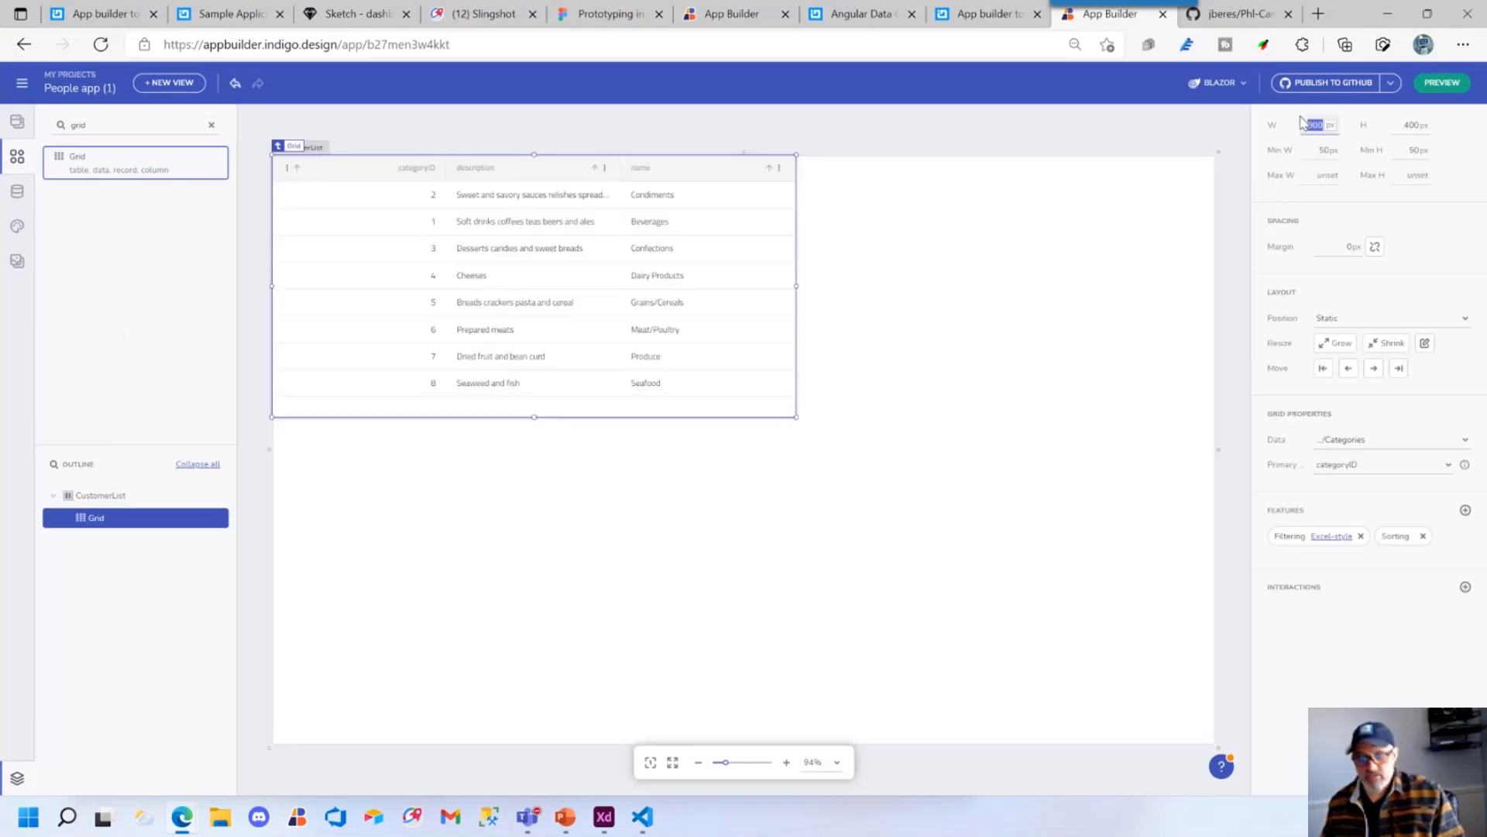
pyautogui.write('100%')
pyautogui.press('Return')
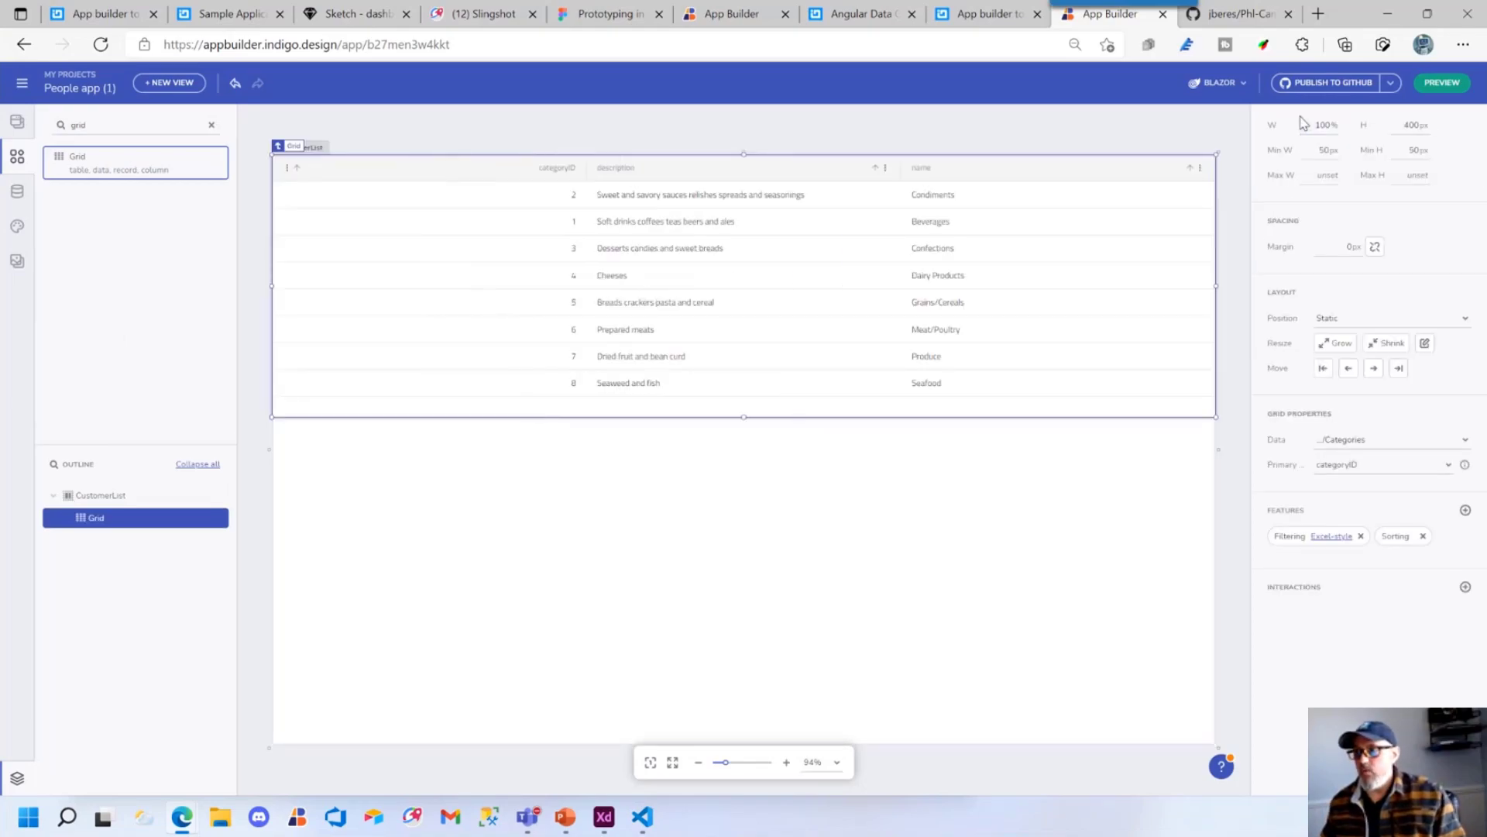
pyautogui.click(1412, 126)
pyautogui.write('100%')
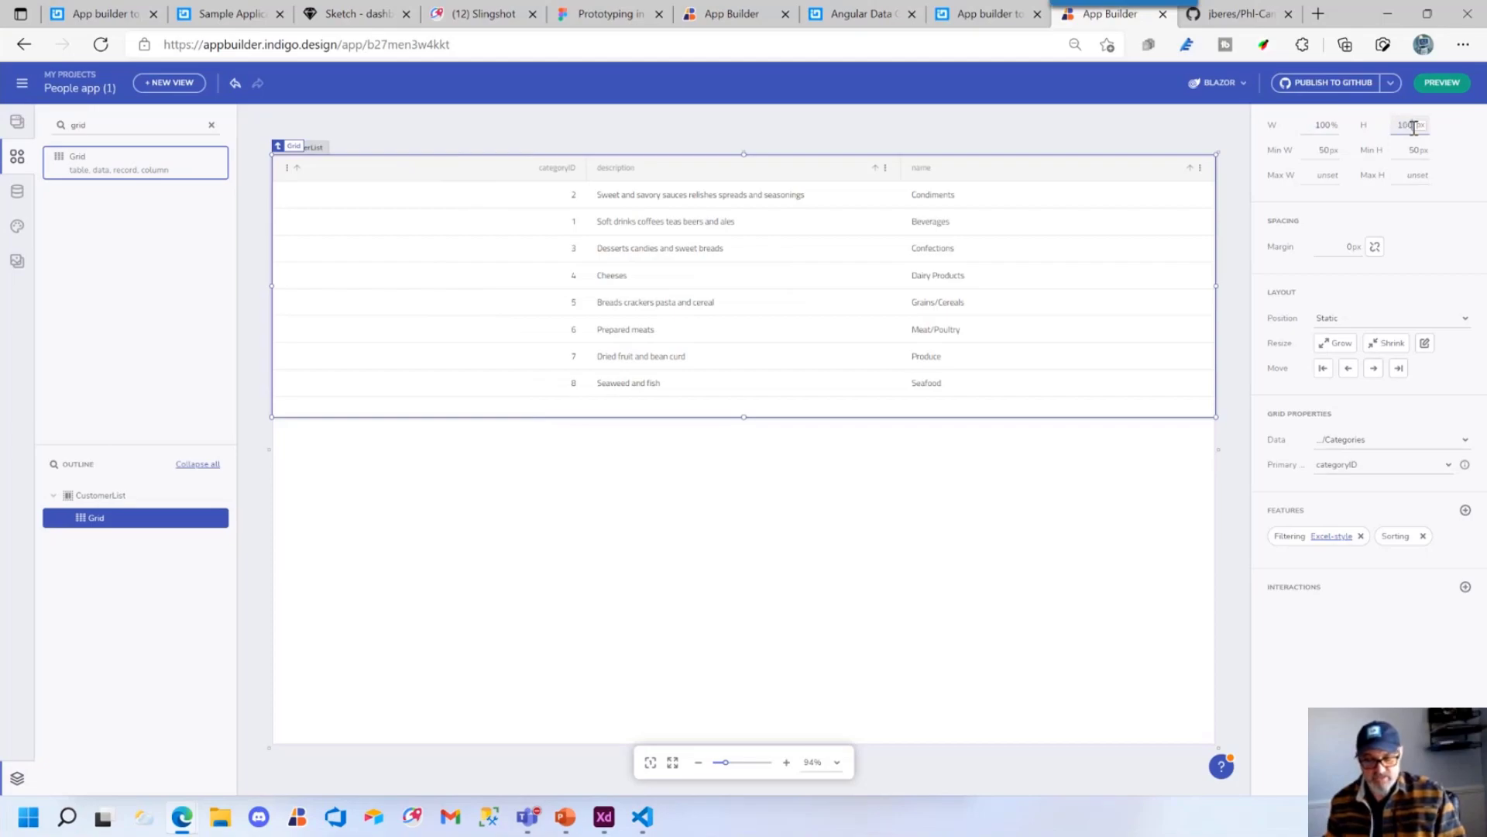
pyautogui.press('Return')
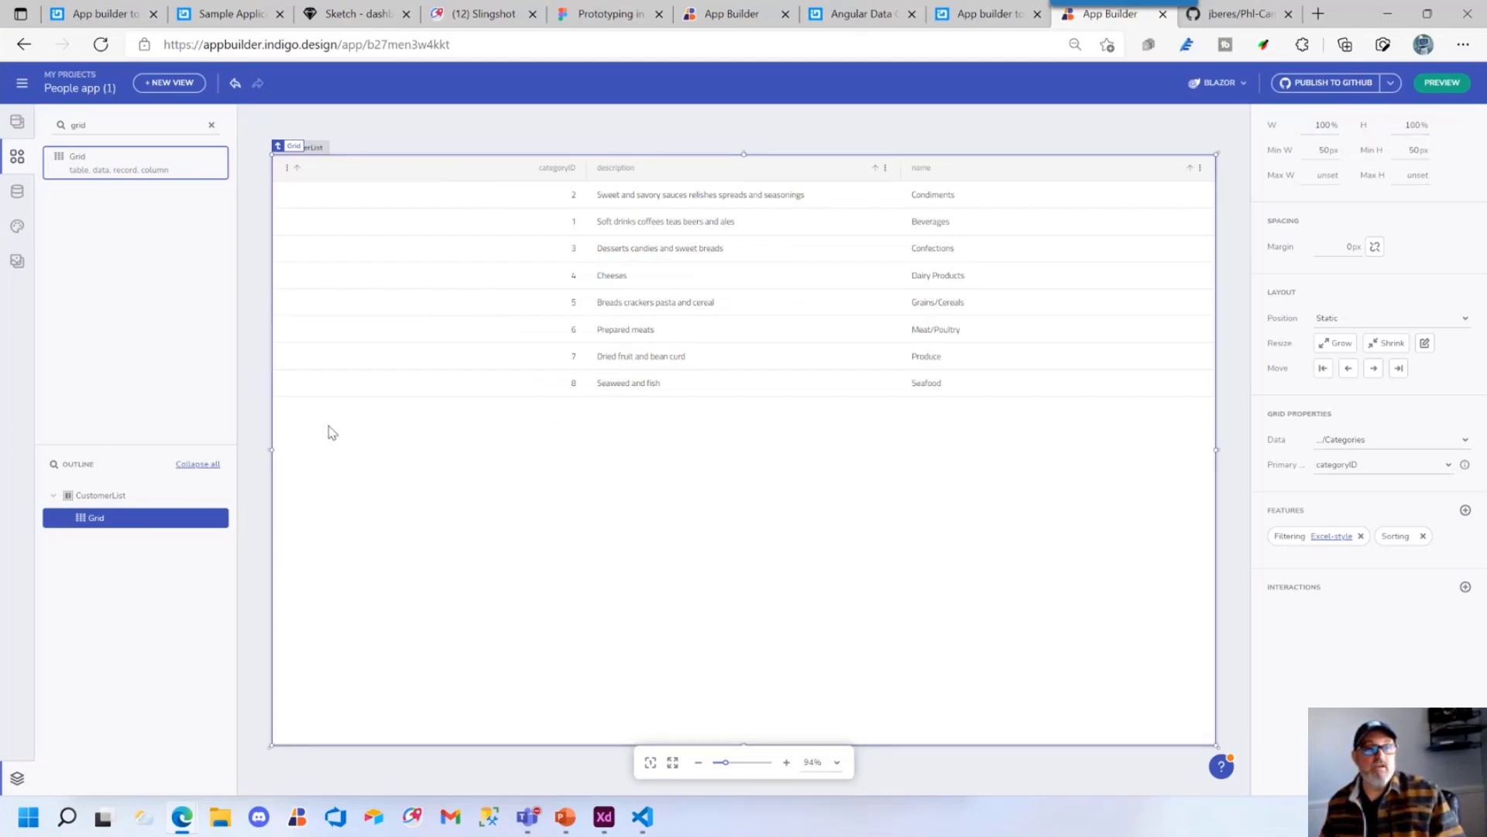
# Show the project's data sources and open excel2json.io/upload in a new browser tab
pyautogui.click(18, 192)
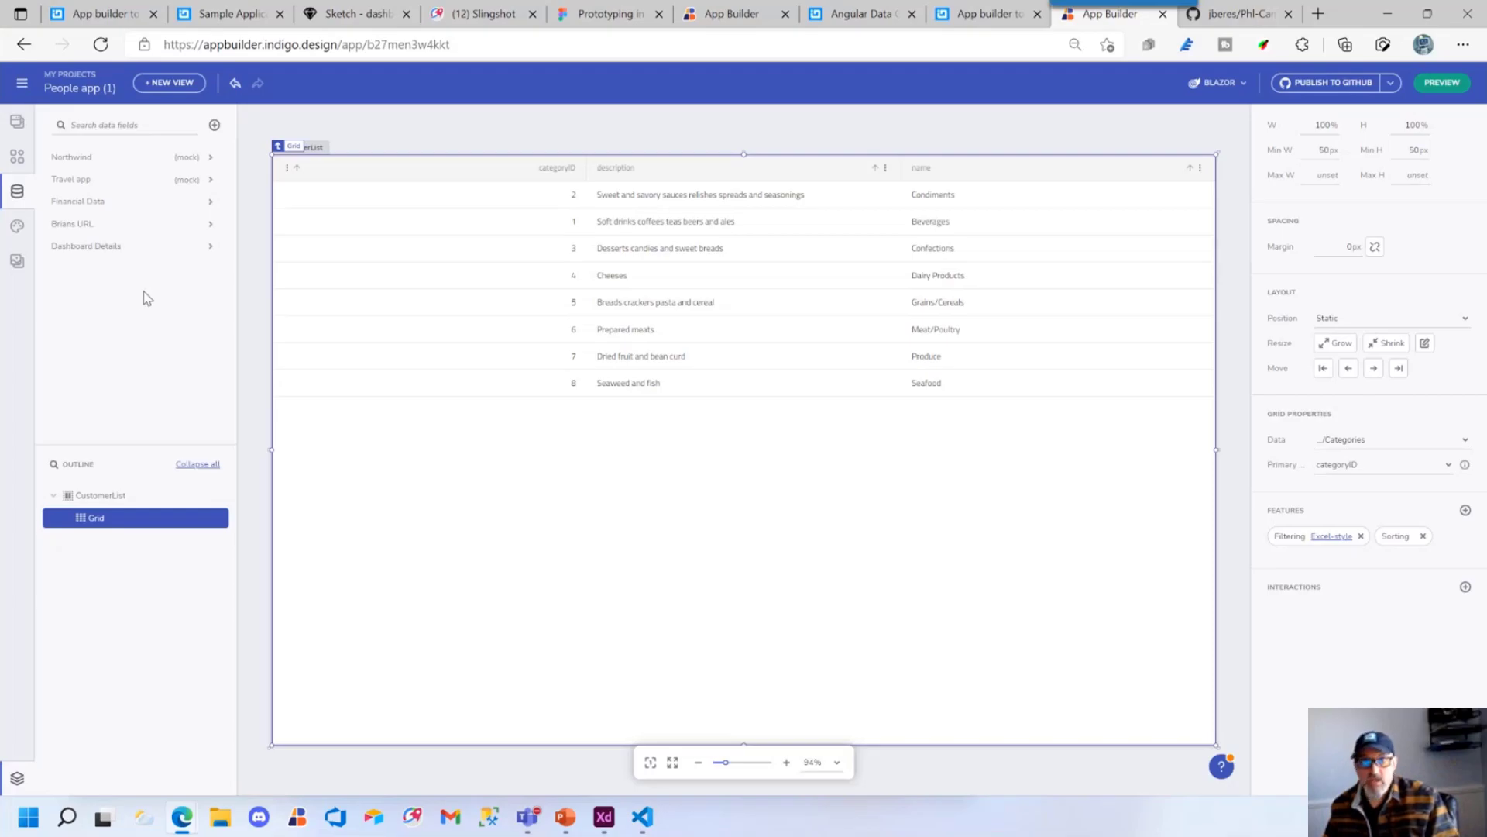
pyautogui.click(1330, 24)
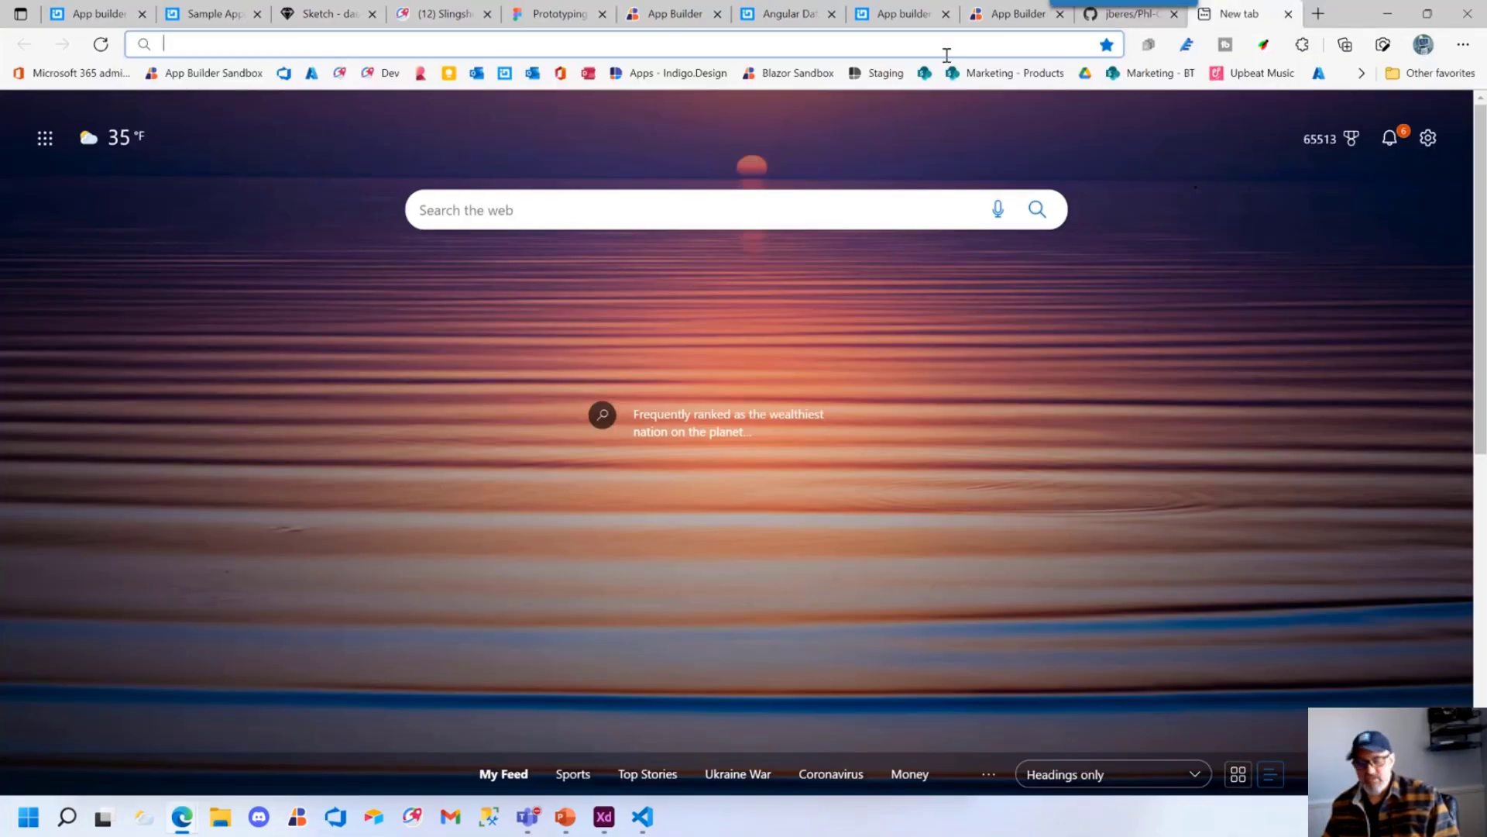
pyautogui.click(937, 46)
pyautogui.write('excel2json.io/upload')
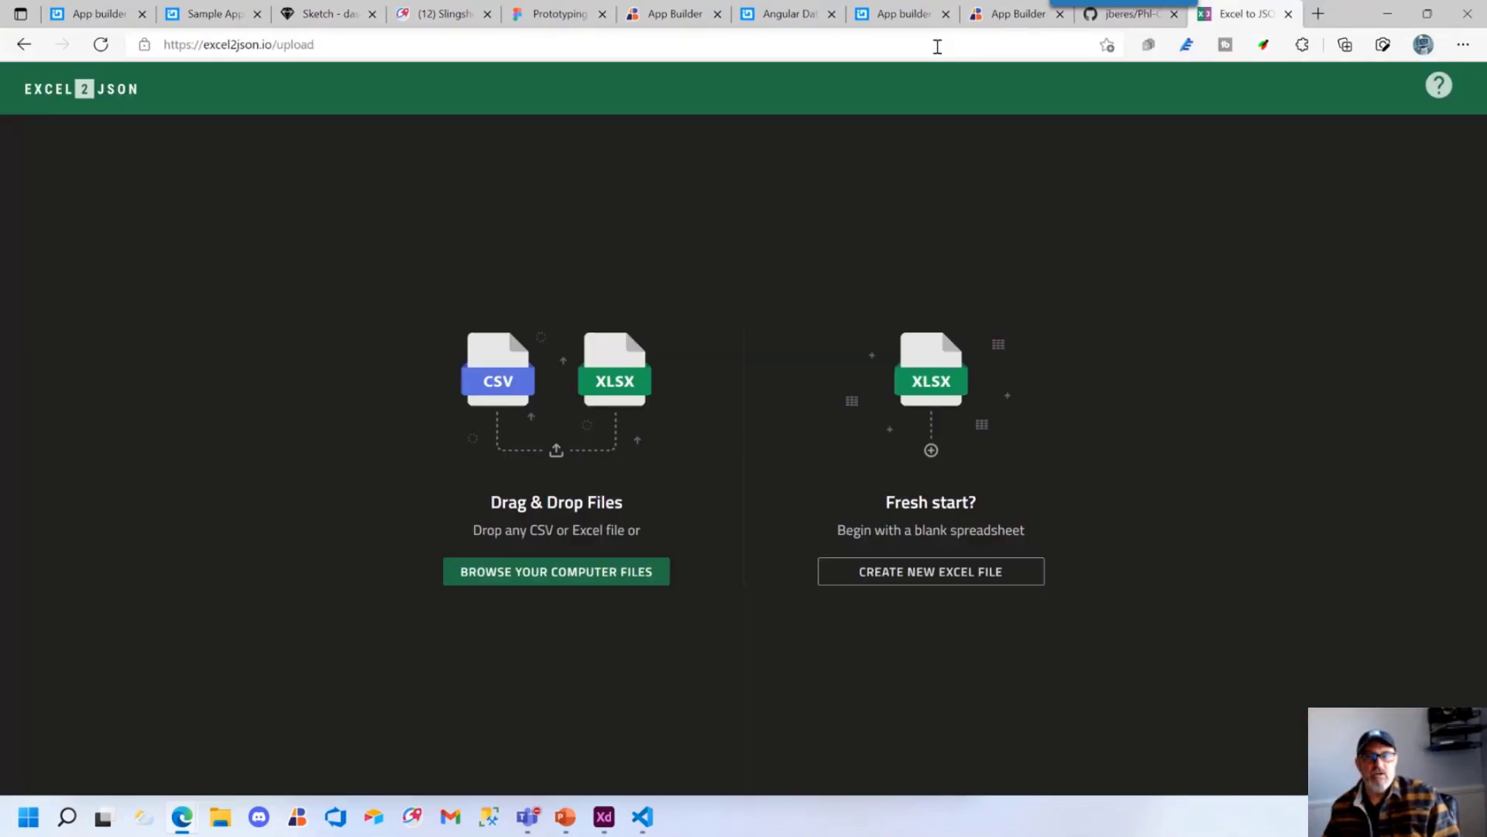
pyautogui.click(246, 42)
pyautogui.click(272, 226)
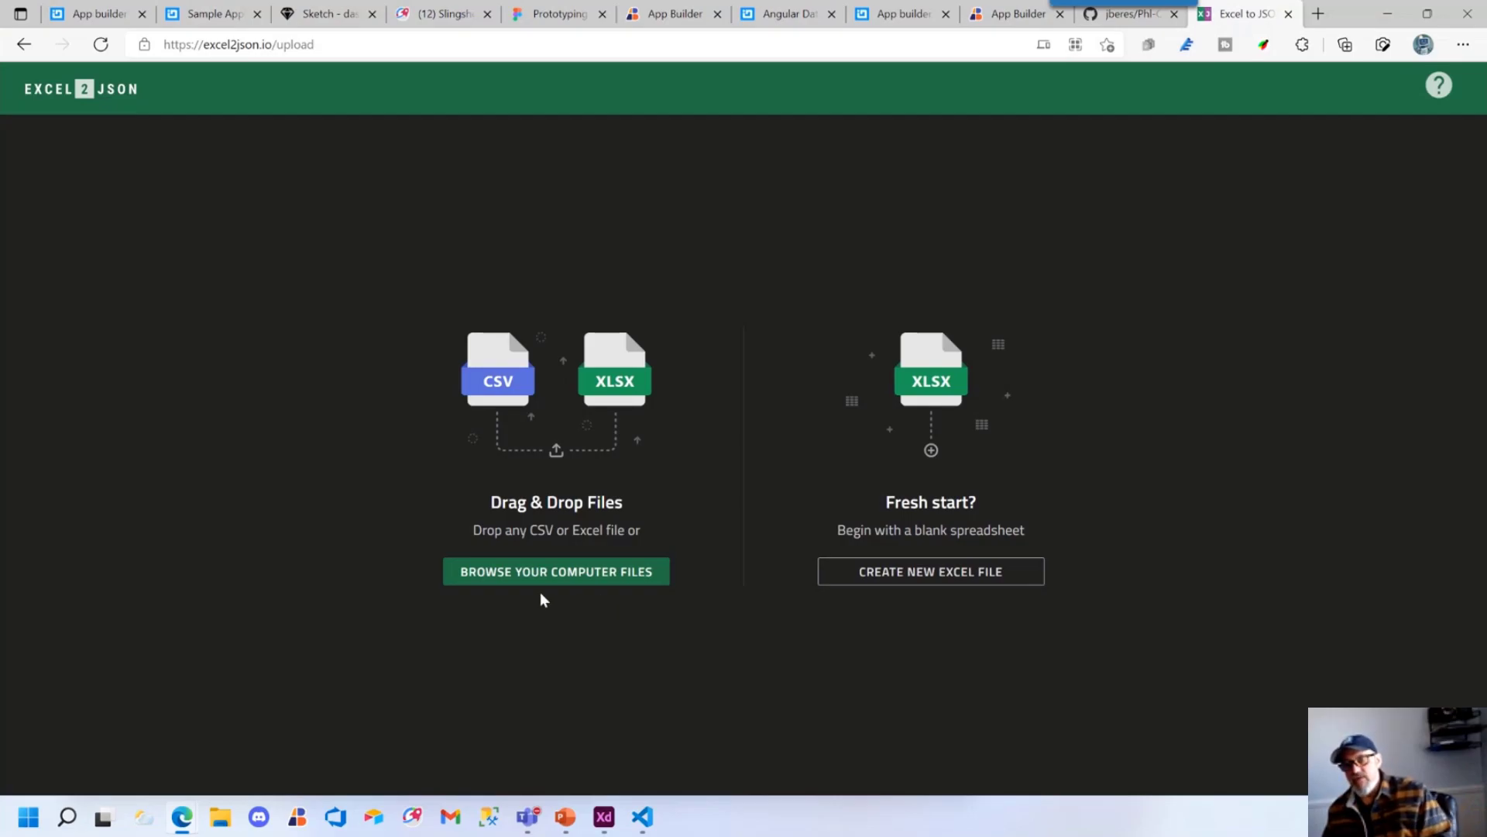
# Try to load Samples.xlsx from the Downloads folder into Excel2JSON and check the file in File Explorer
pyautogui.click(597, 571)
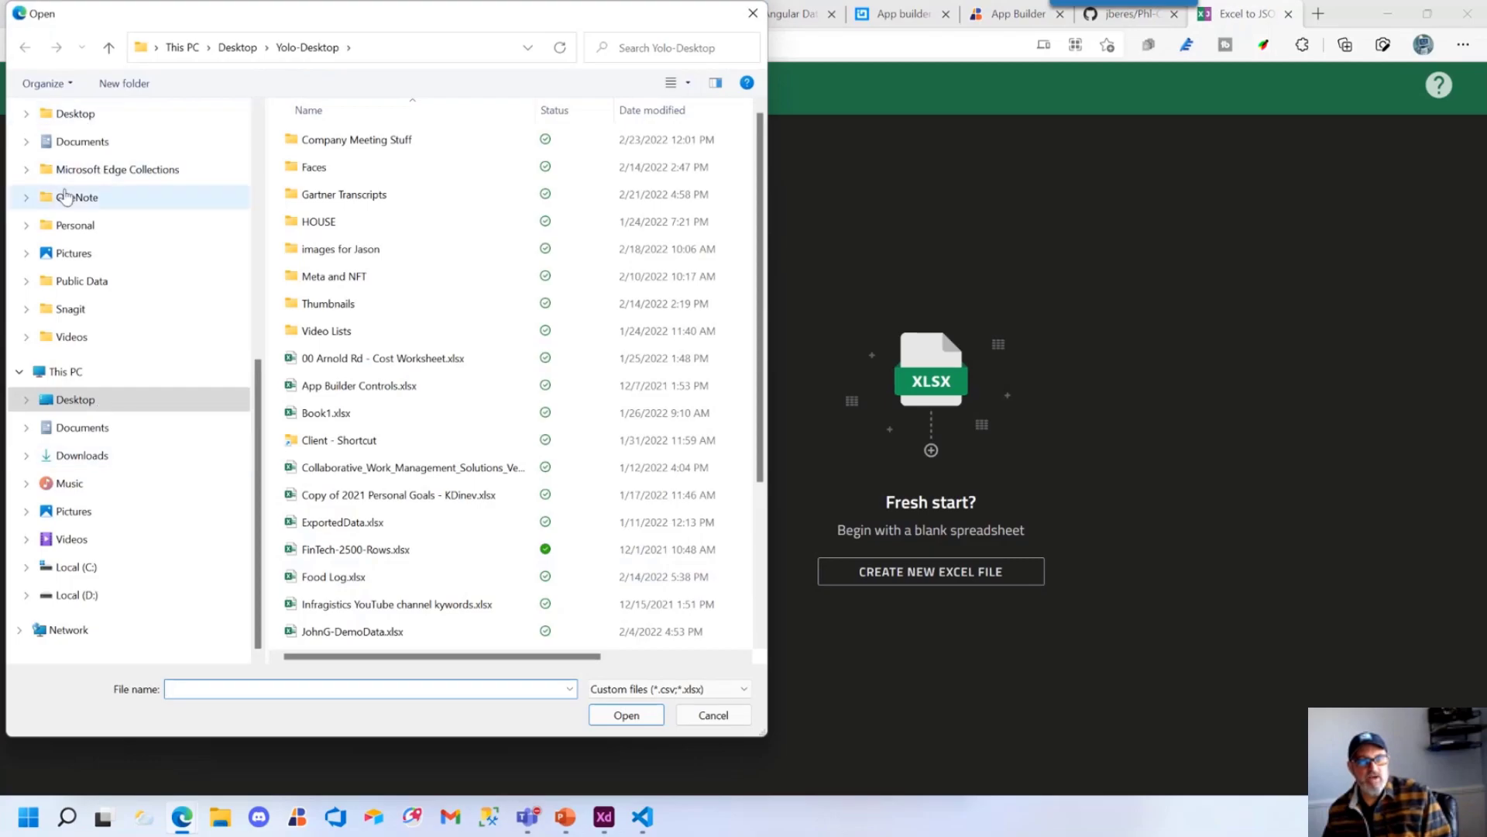
pyautogui.click(69, 456)
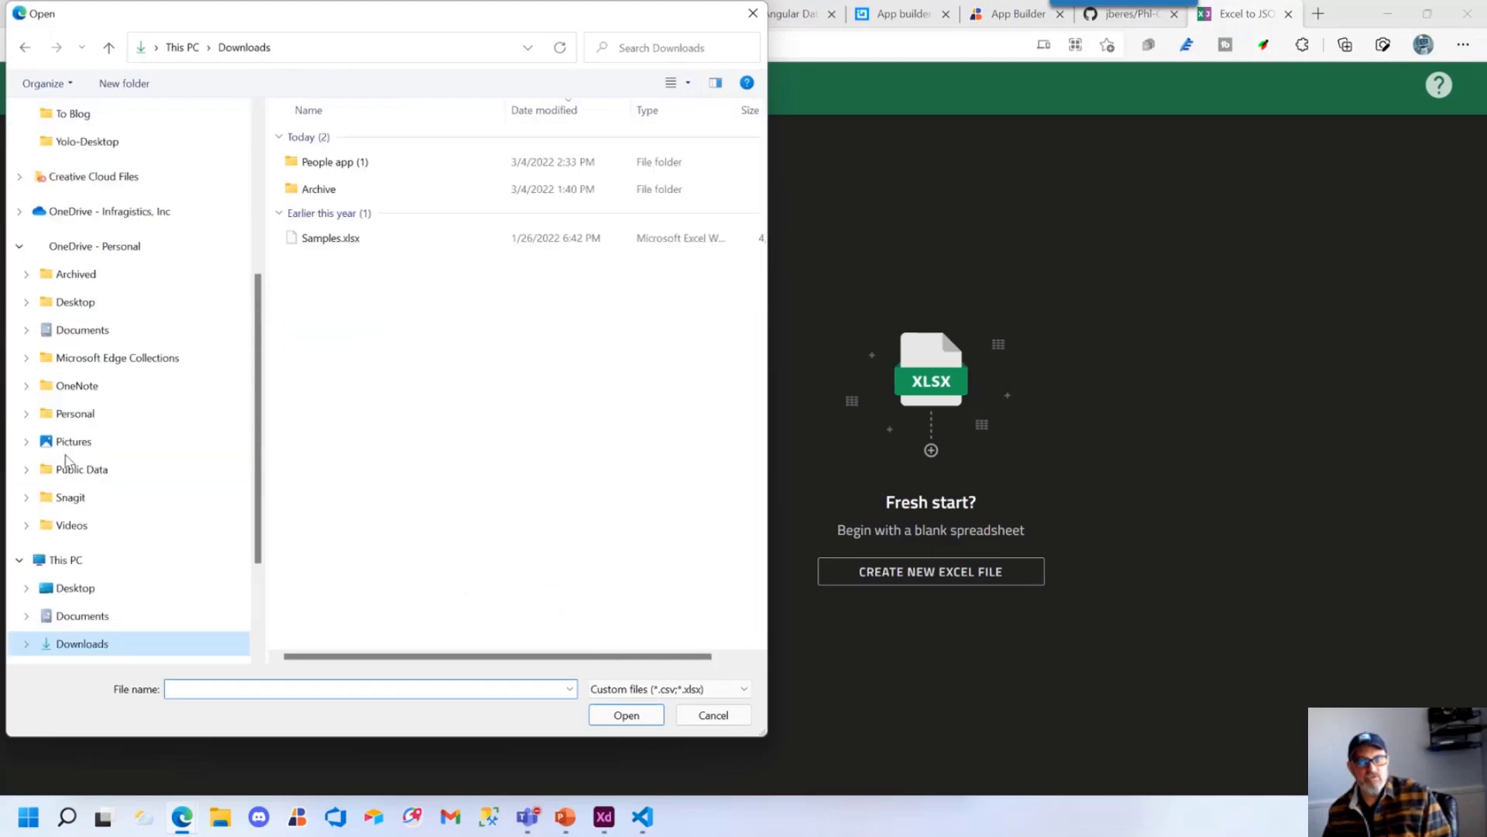
pyautogui.doubleClick(334, 239)
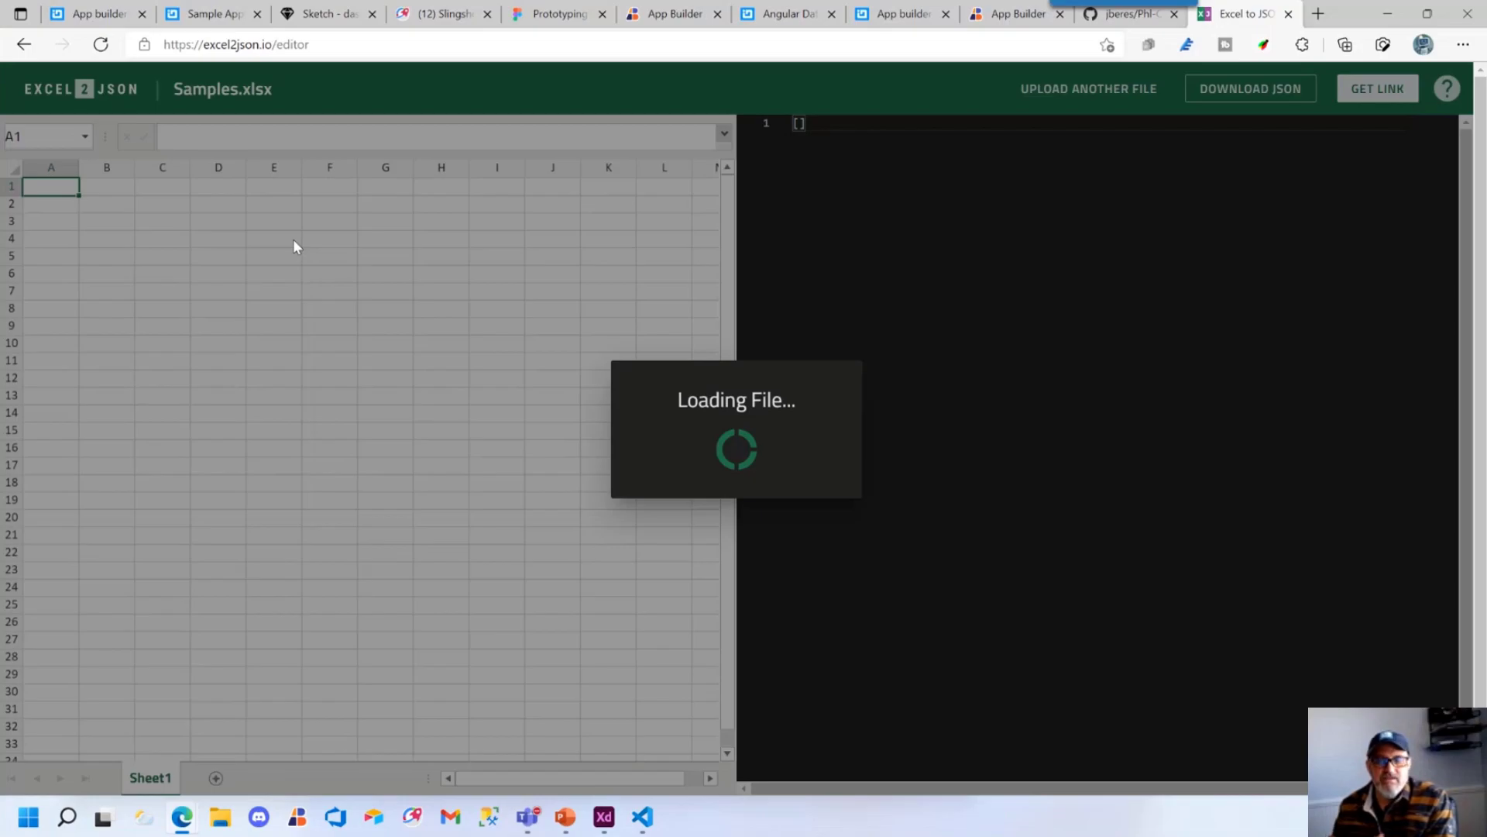
pyautogui.click(225, 819)
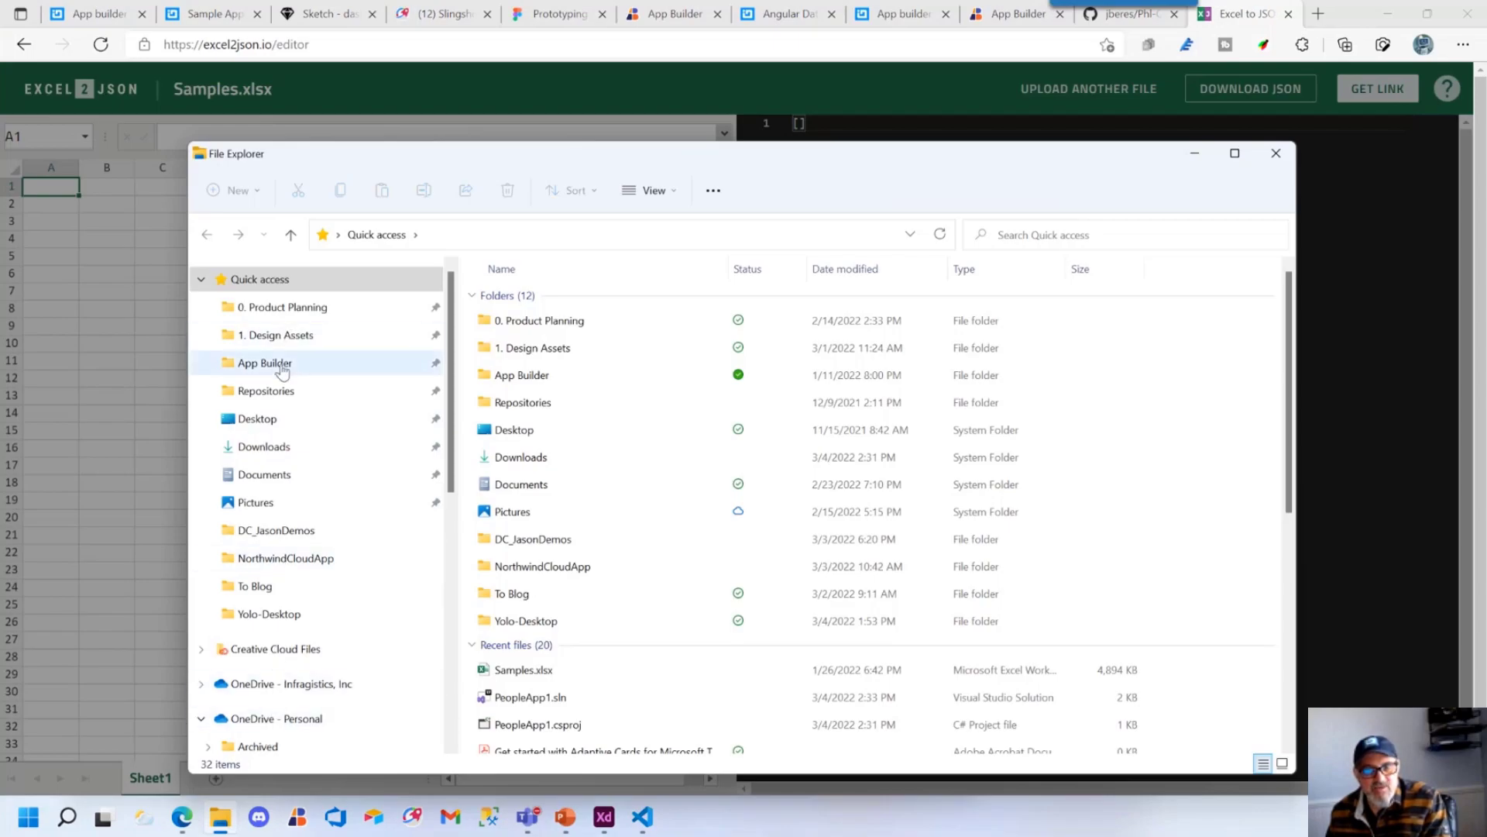
pyautogui.click(264, 446)
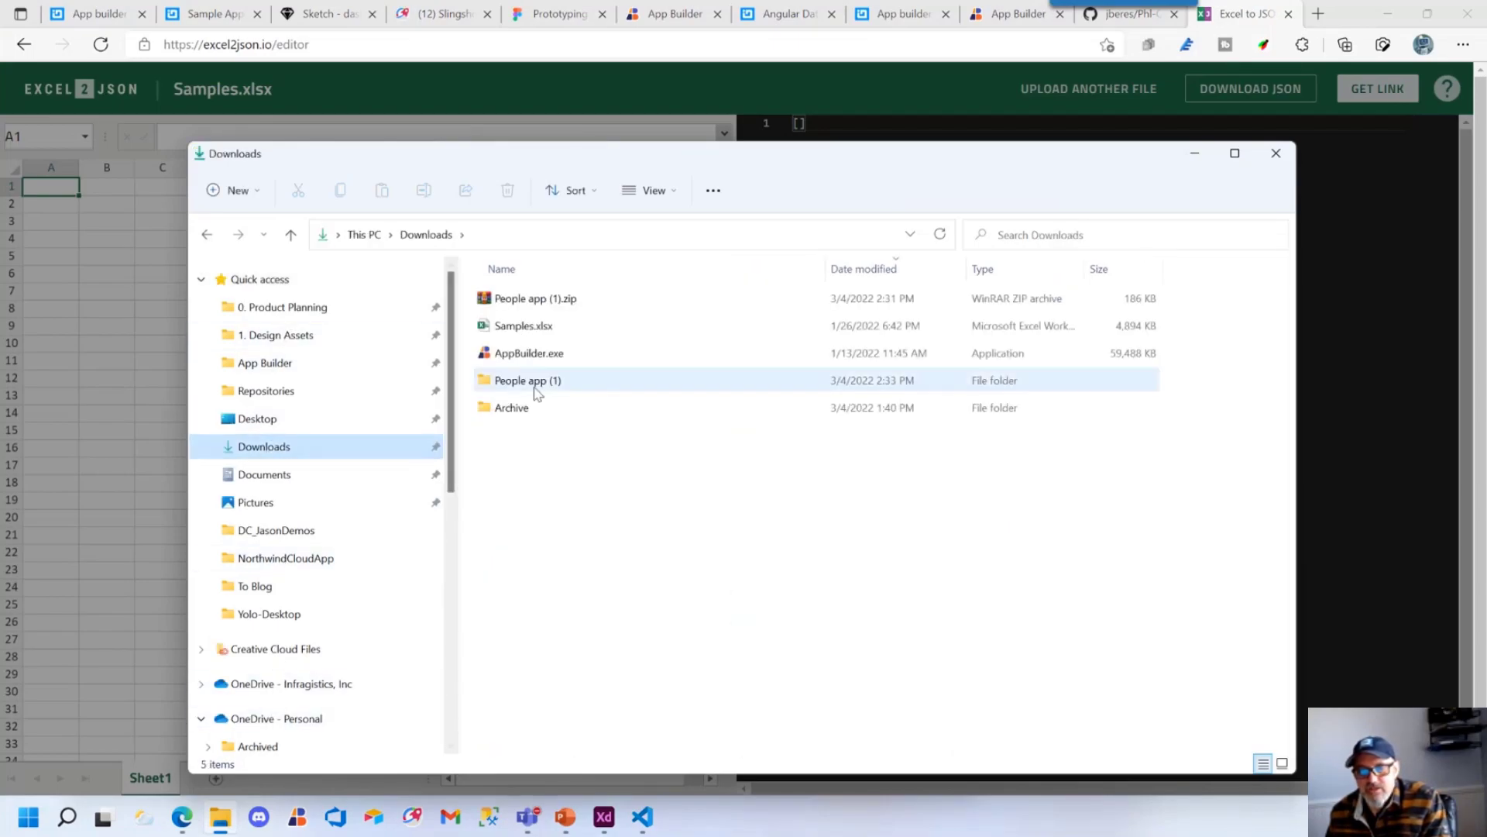
pyautogui.click(534, 328)
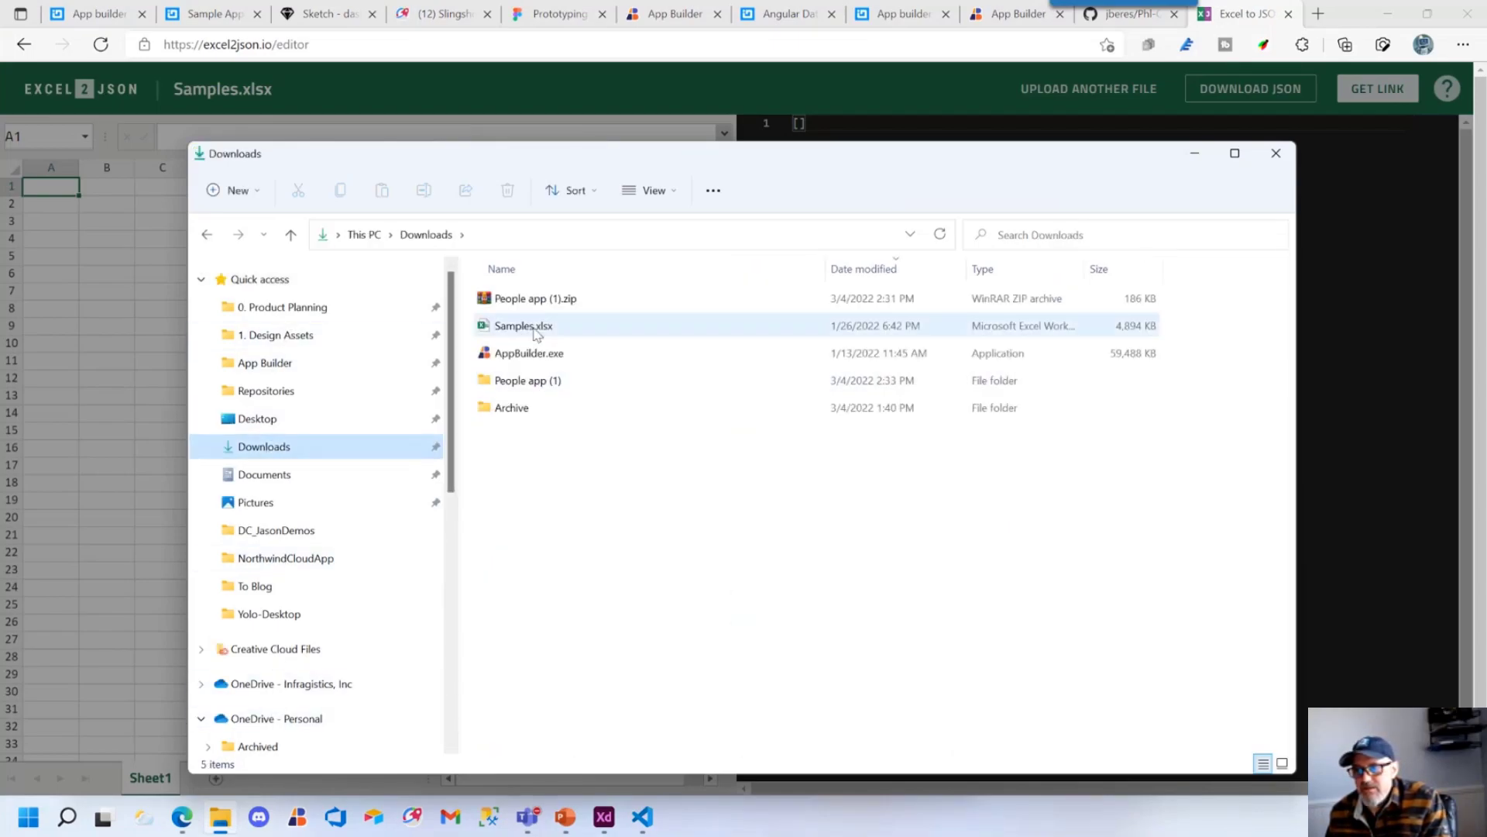
pyautogui.click(1192, 154)
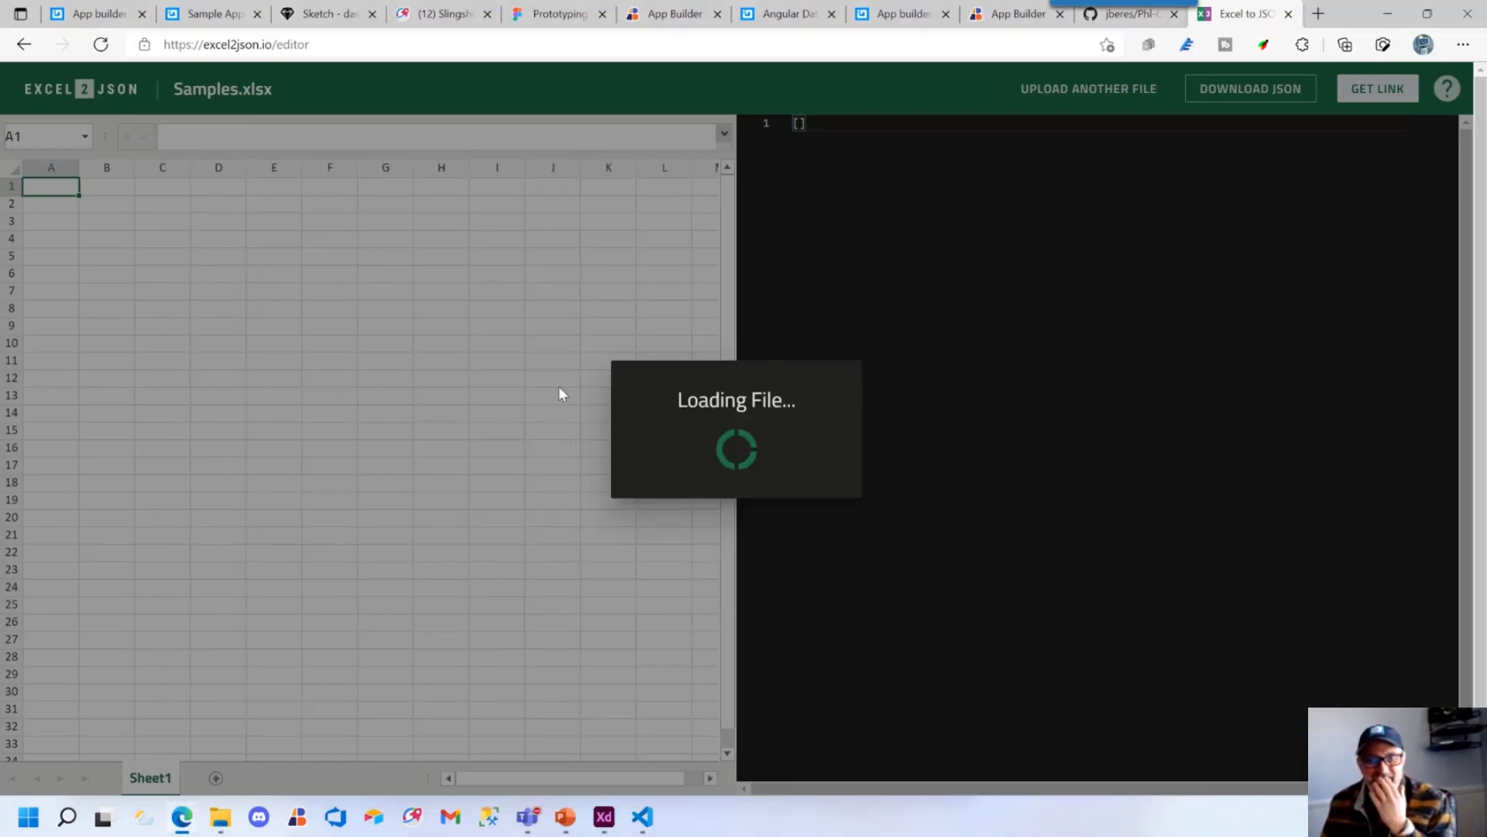
# Reload the Excel2JSON editor and return to its upload page
pyautogui.click(101, 44)
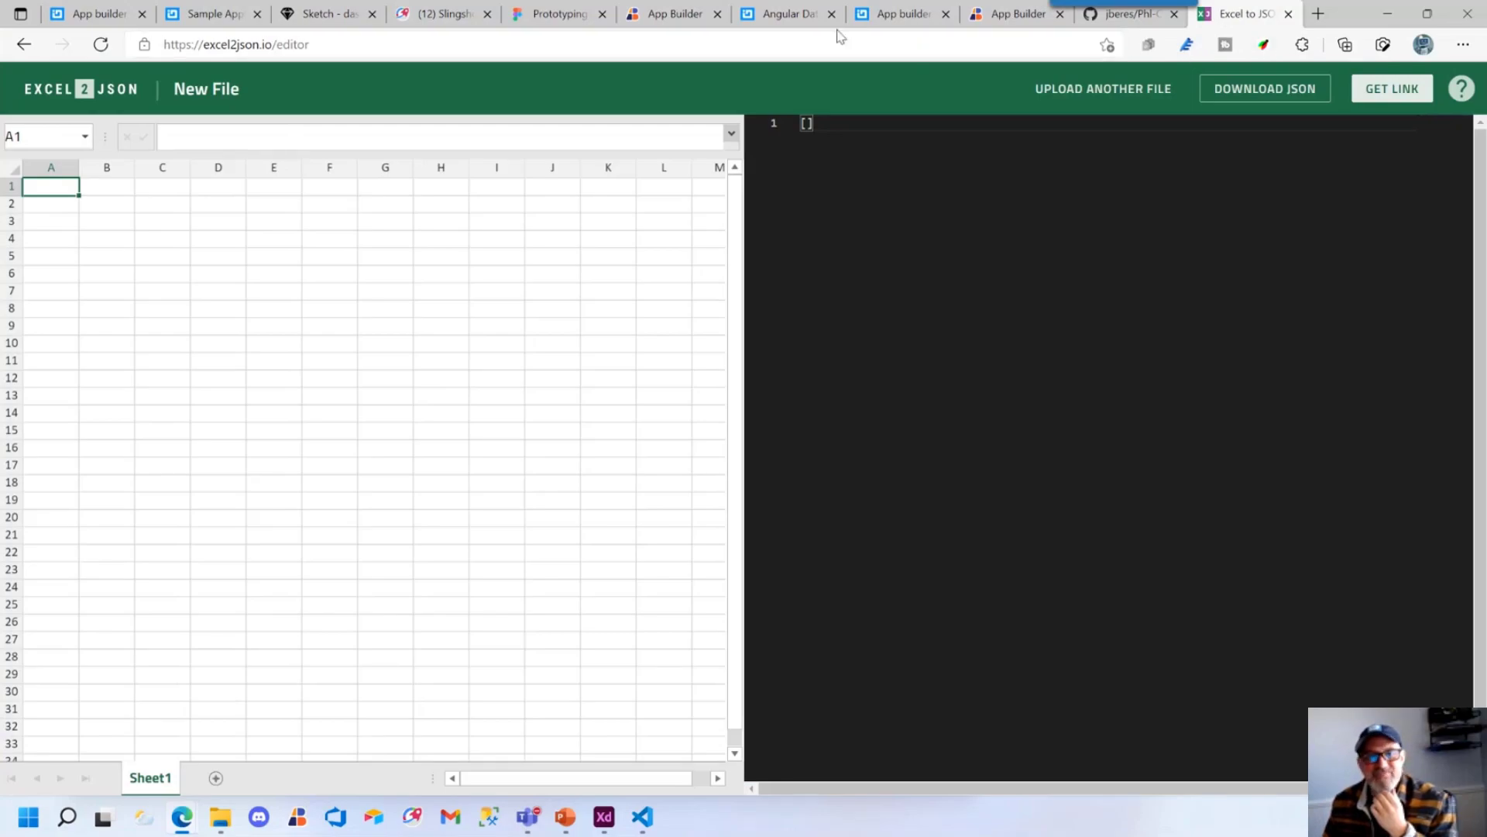
pyautogui.click(320, 44)
pyautogui.click(324, 44)
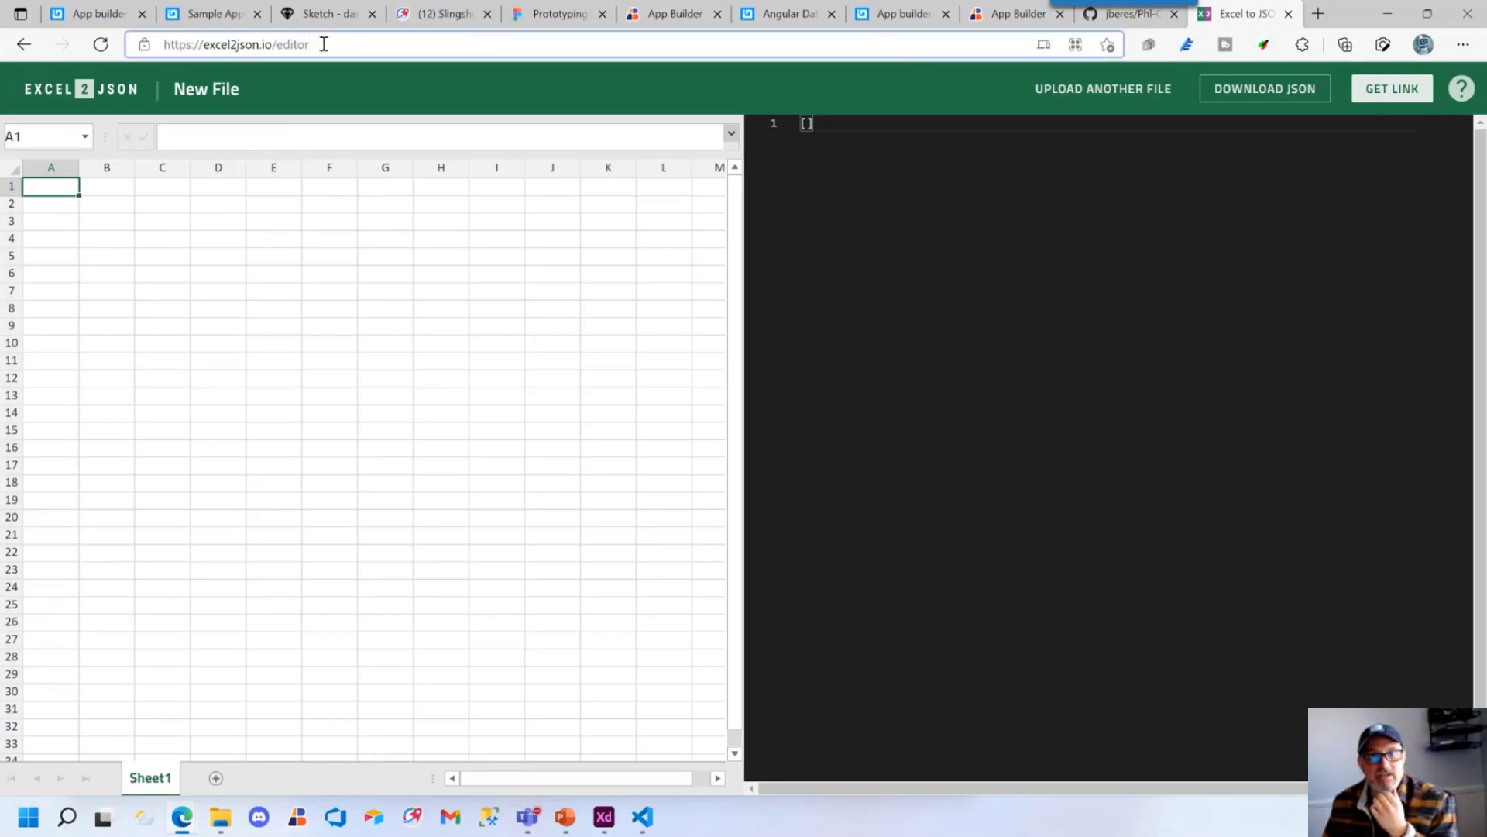
pyautogui.moveTo(324, 44); pyautogui.dragTo(298, 44)
pyautogui.click(1072, 96)
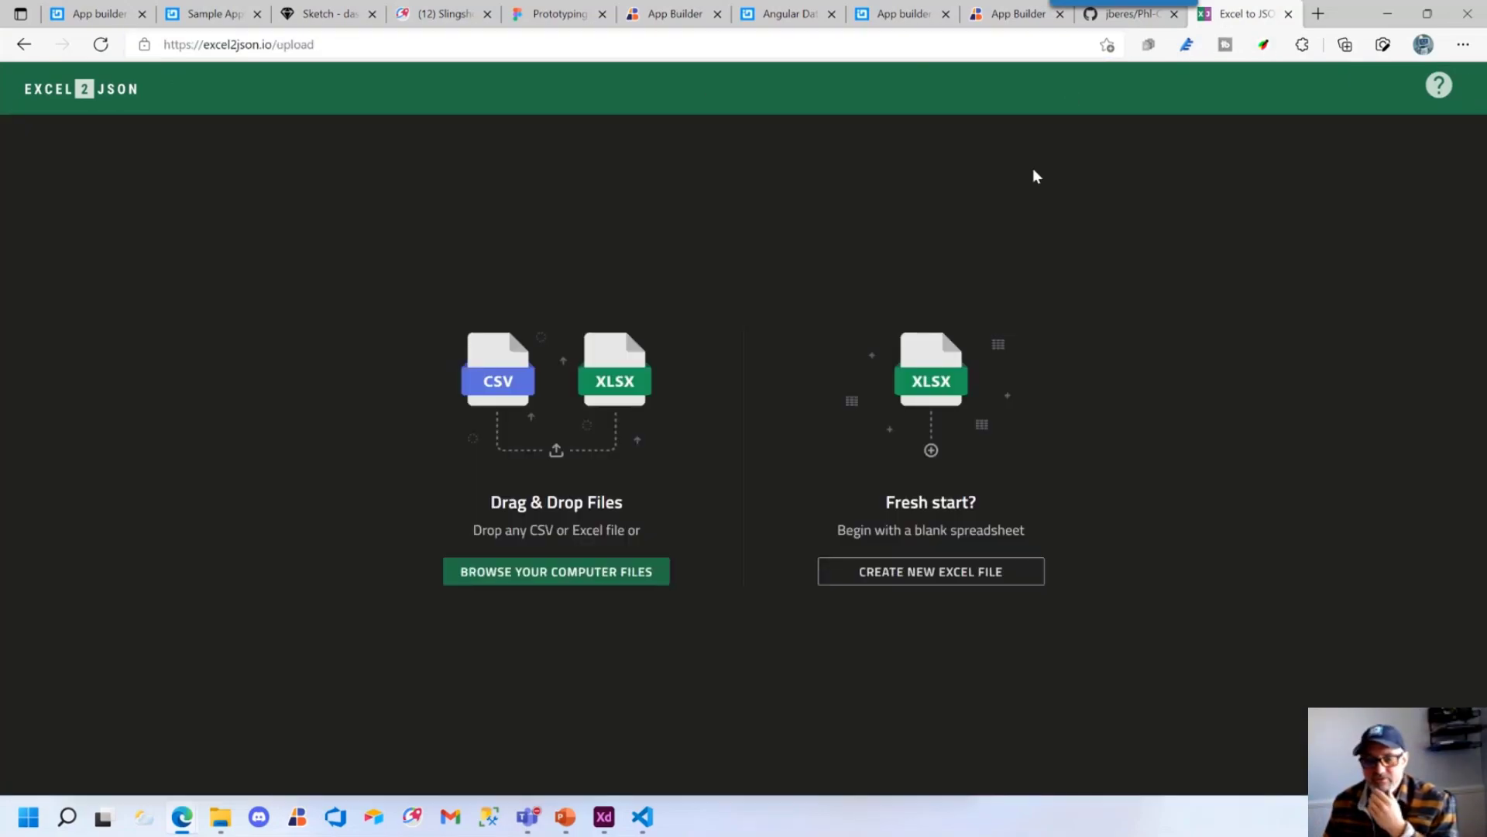
# Load FinTech-2500-Rows.xlsx from the Yolo-Desktop folder into Excel2JSON
pyautogui.click(557, 572)
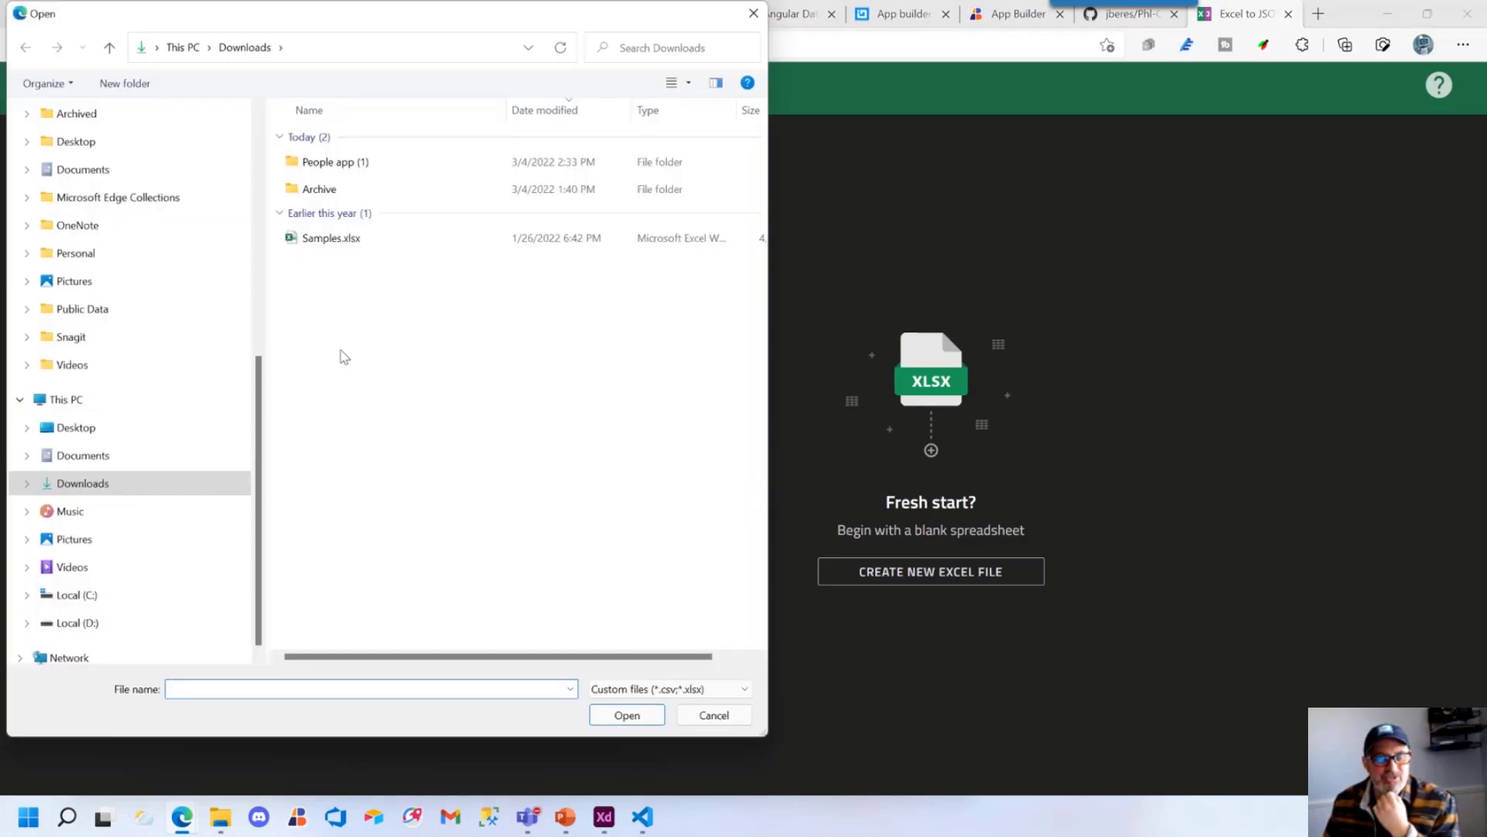
pyautogui.click(63, 427)
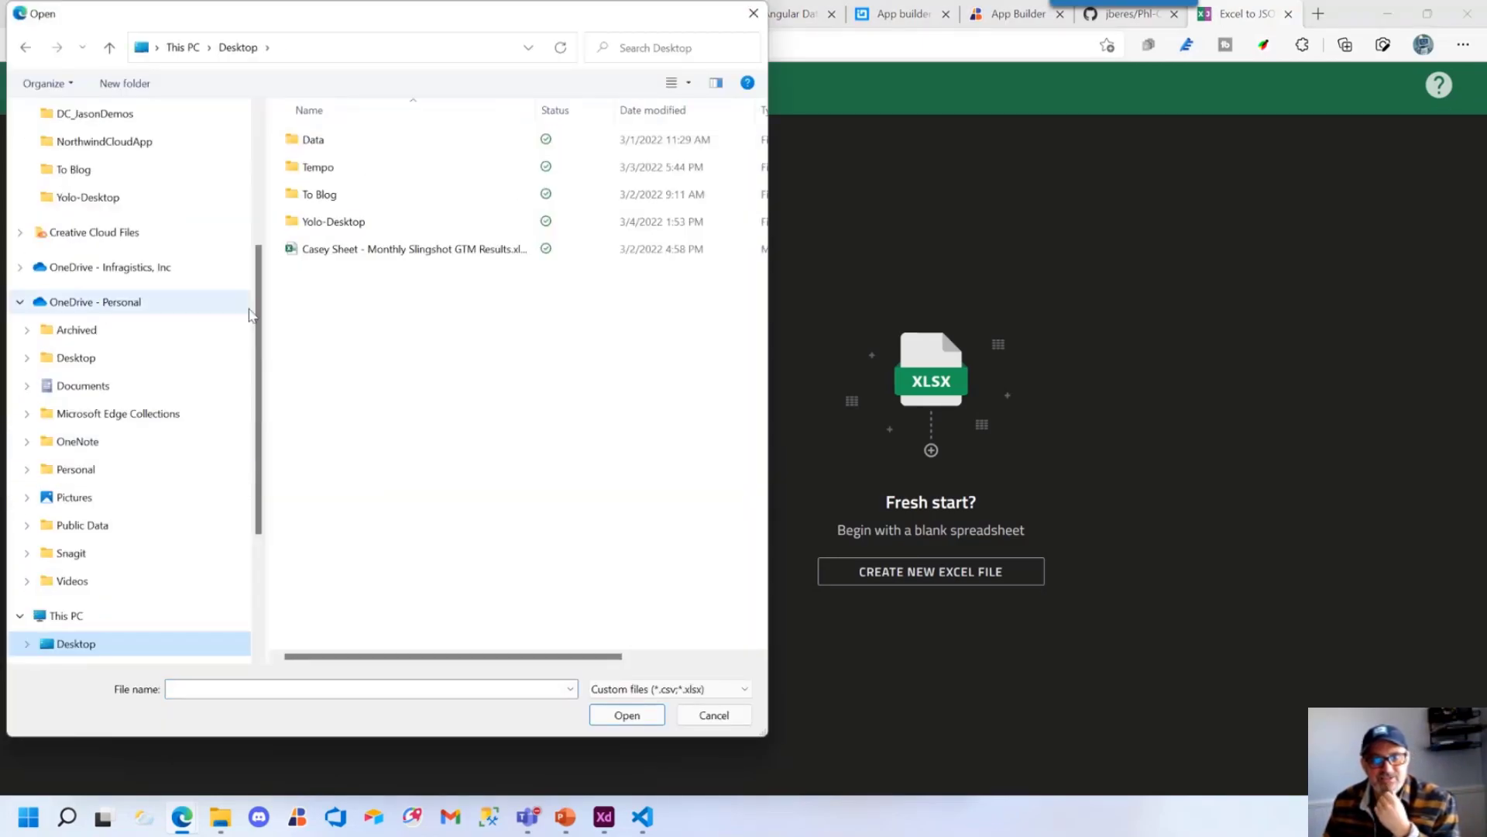
pyautogui.doubleClick(346, 222)
pyautogui.scroll(-2, 388, 439)
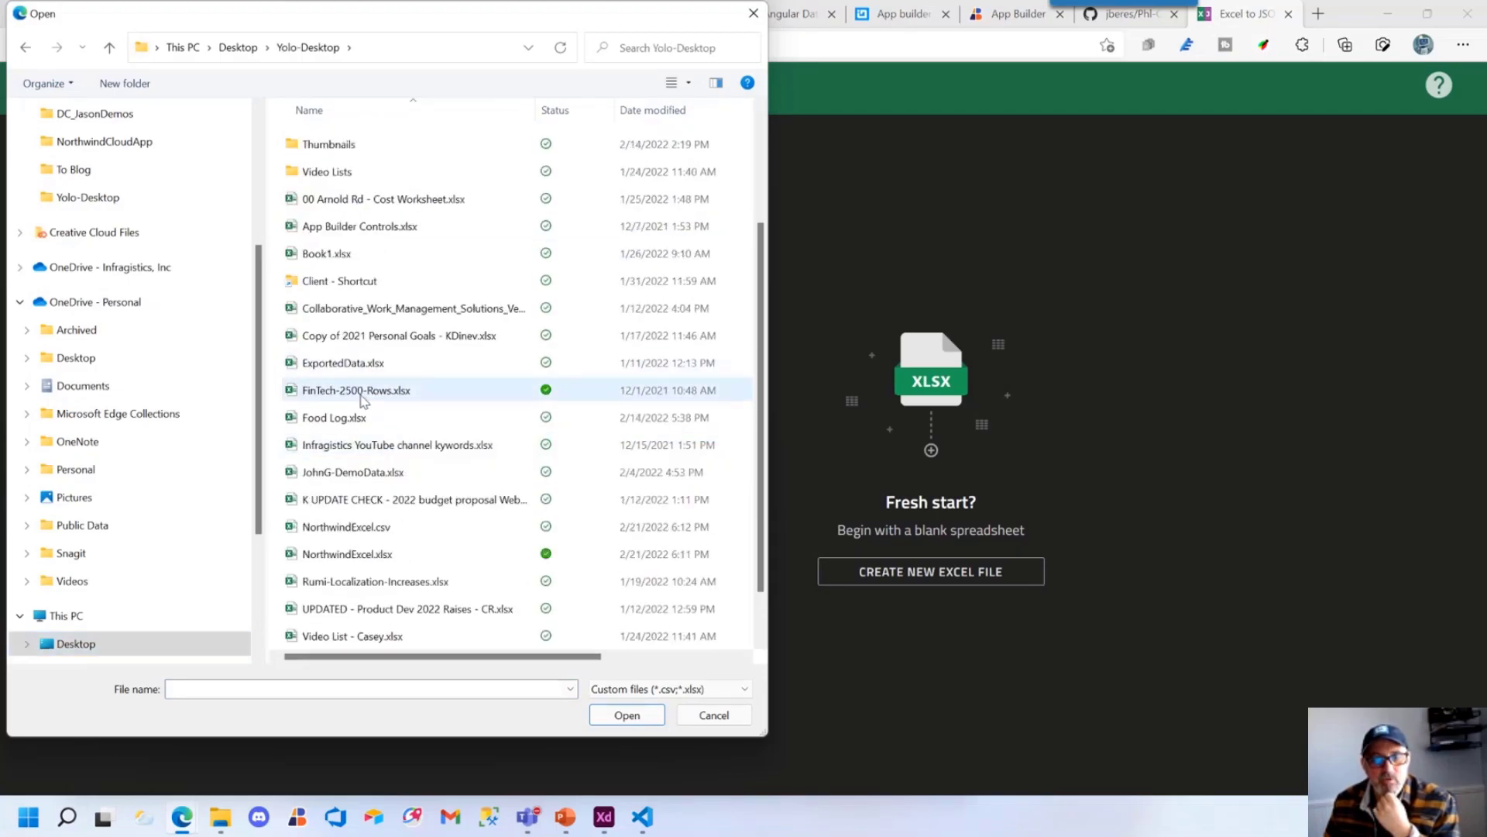
pyautogui.doubleClick(362, 393)
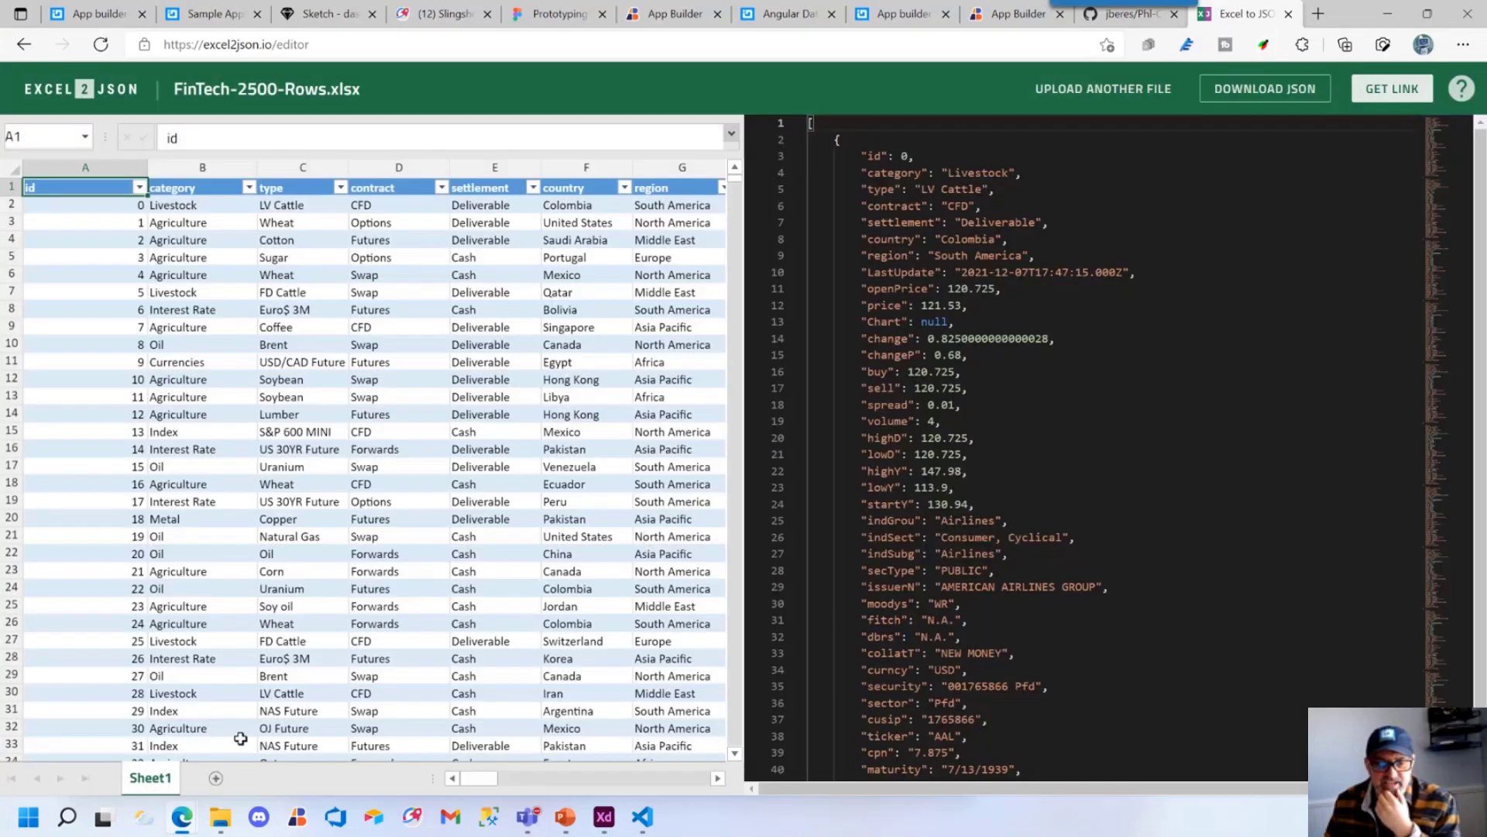
# Look through the FinTech sheet and its generated JSON, and create and copy a share link to the data
pyautogui.click(298, 711)
pyautogui.moveTo(476, 779); pyautogui.dragTo(398, 753)
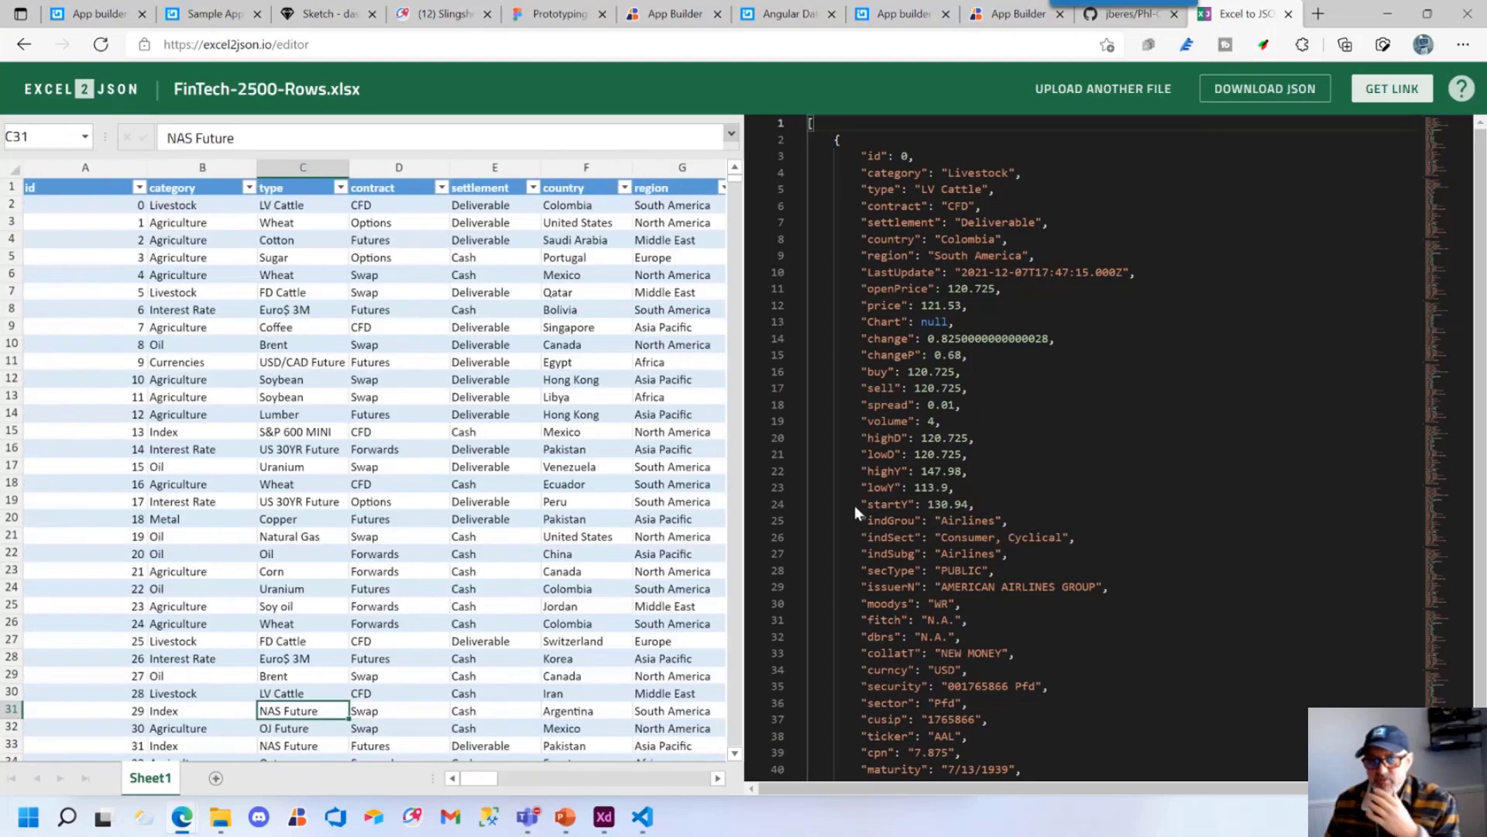
pyautogui.scroll(-20, 937, 386)
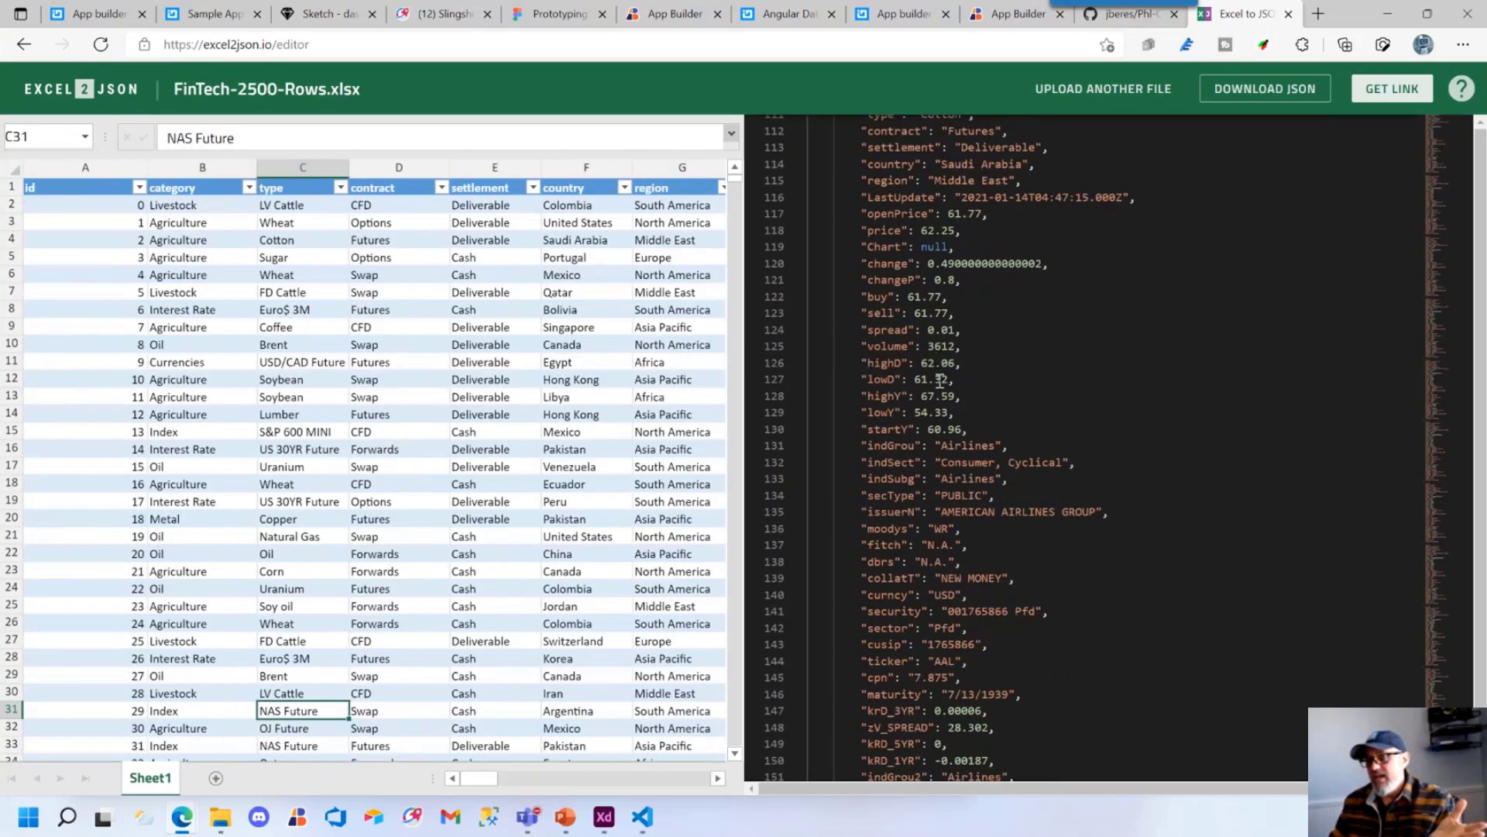
pyautogui.scroll(13, 937, 387)
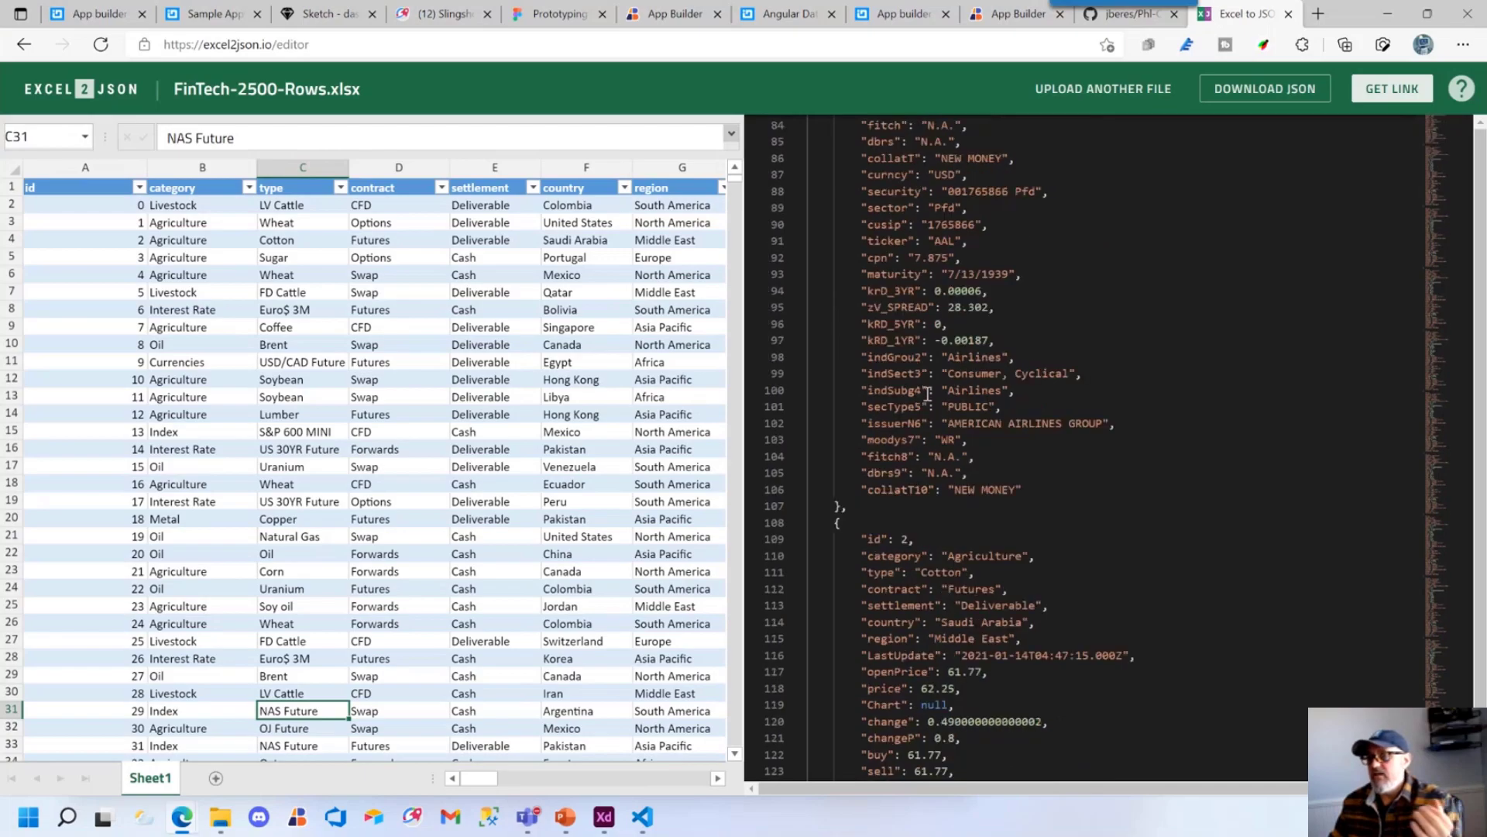
pyautogui.click(1375, 93)
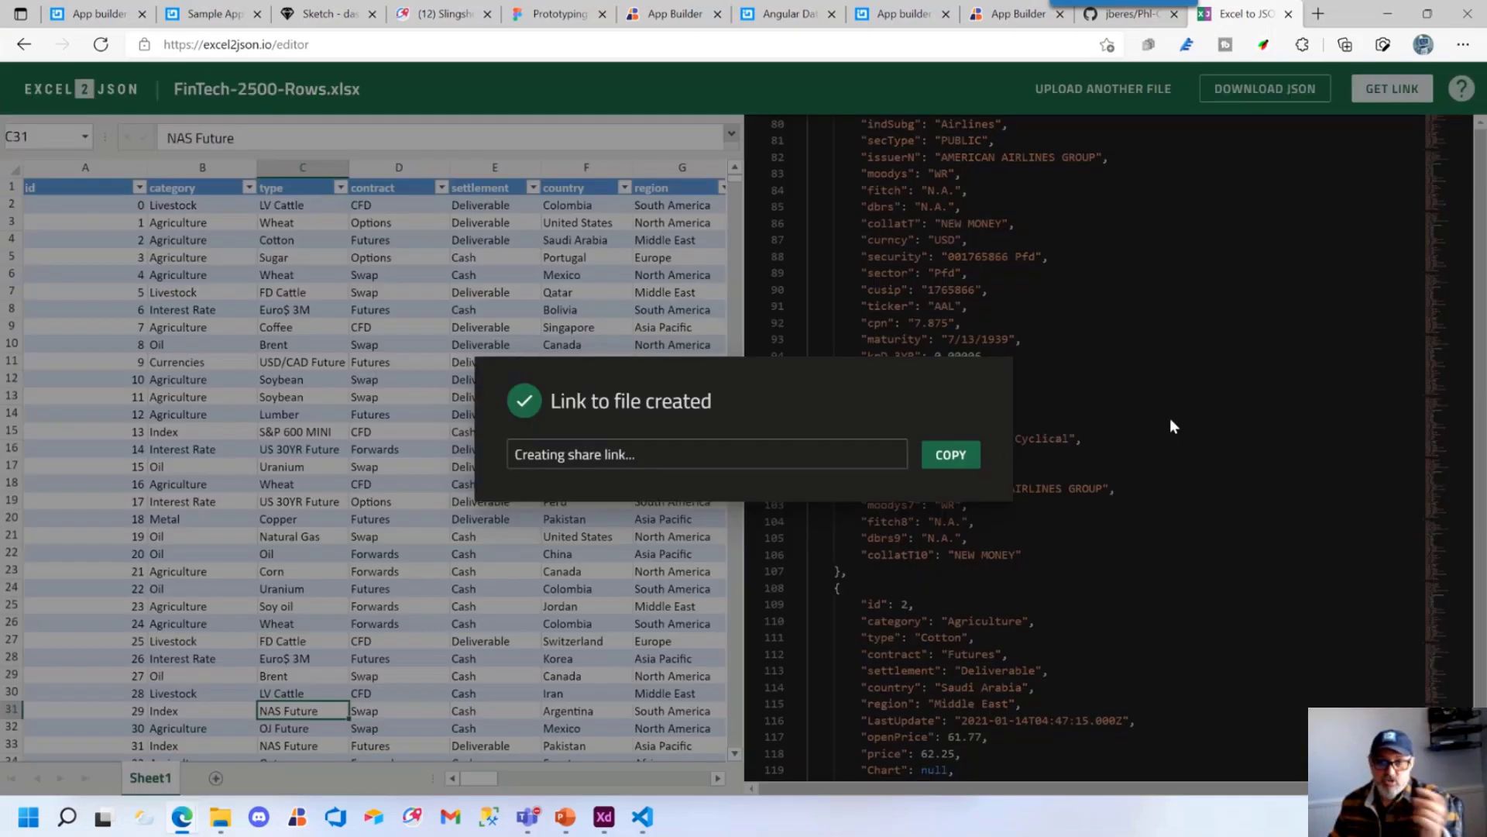
pyautogui.click(948, 459)
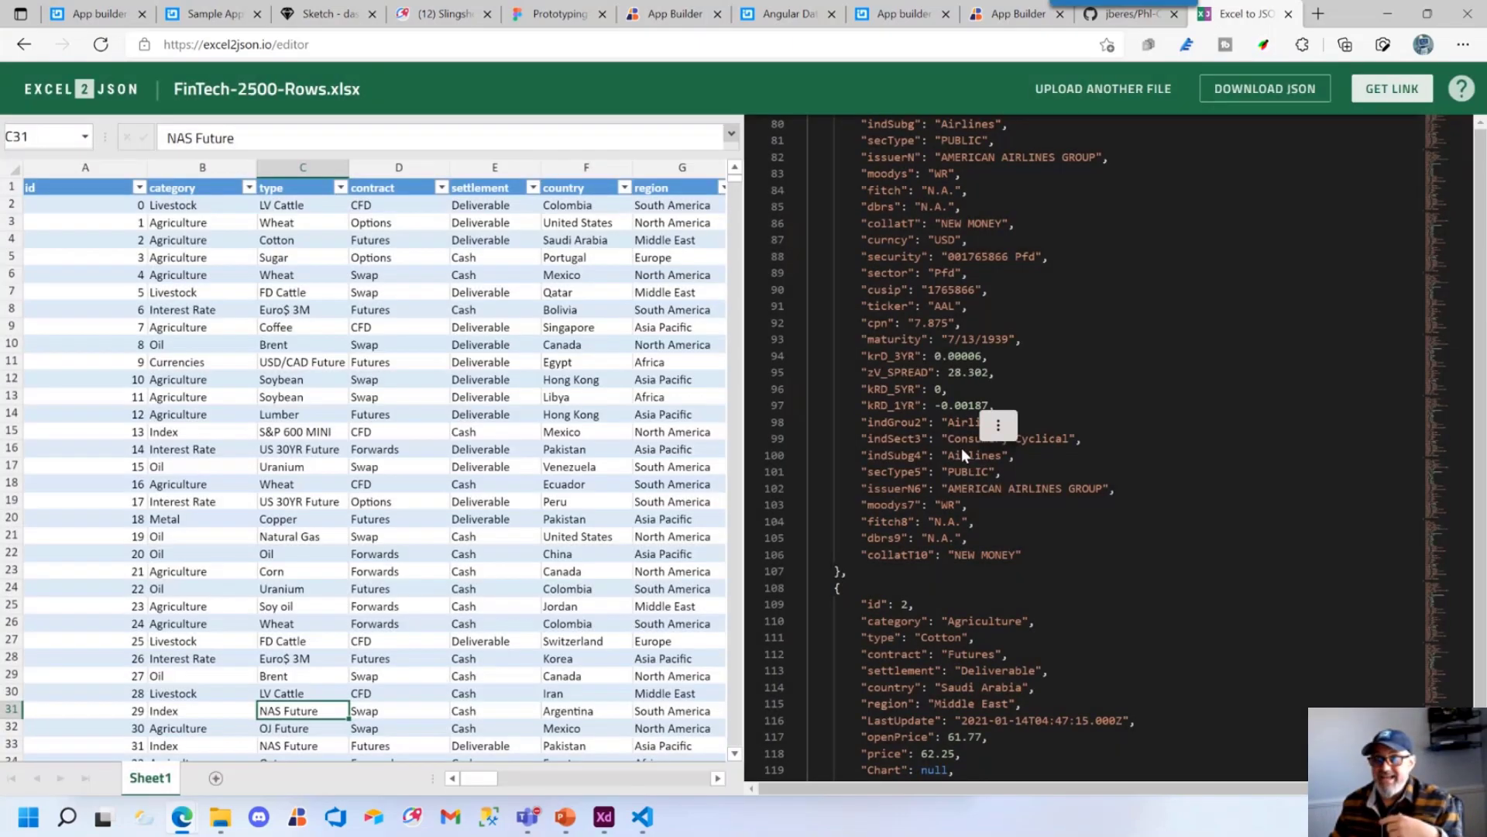
# Switch to the People app in App Builder and create a REST API data source named Phl with description Code Camp
pyautogui.click(1006, 14)
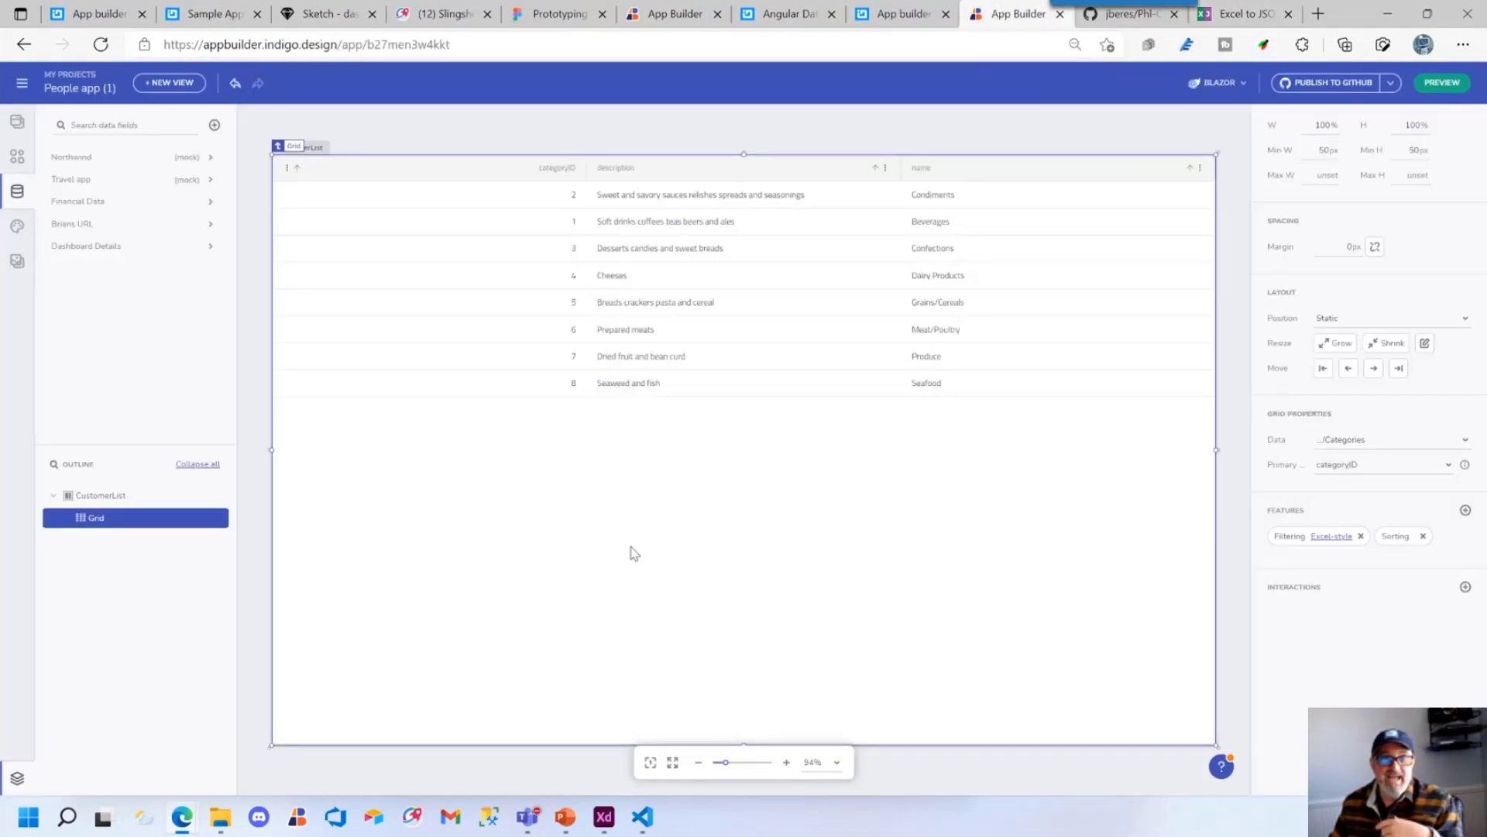
pyautogui.click(215, 125)
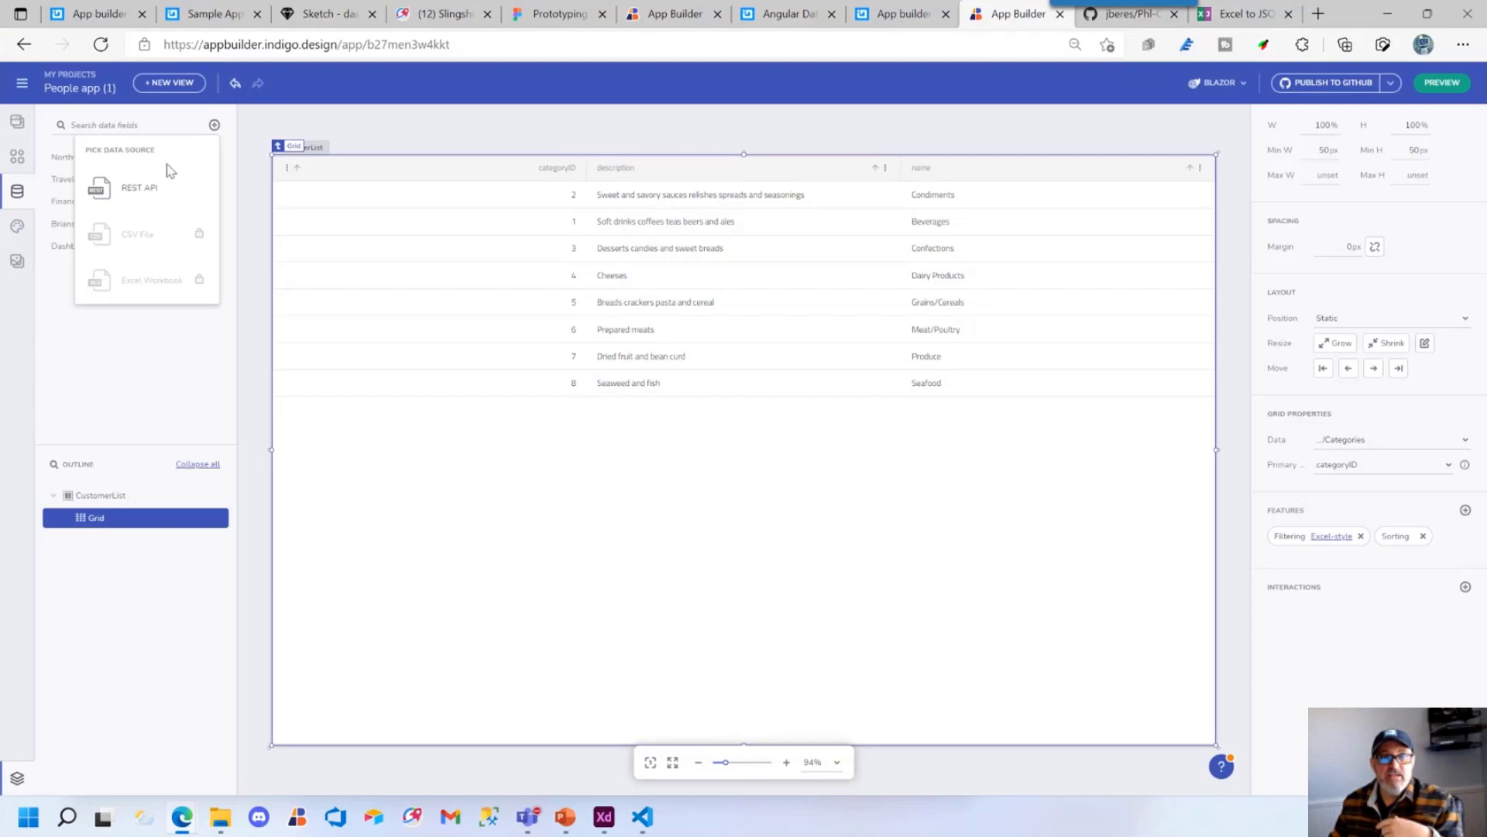
pyautogui.click(145, 183)
pyautogui.tripleClick(737, 351)
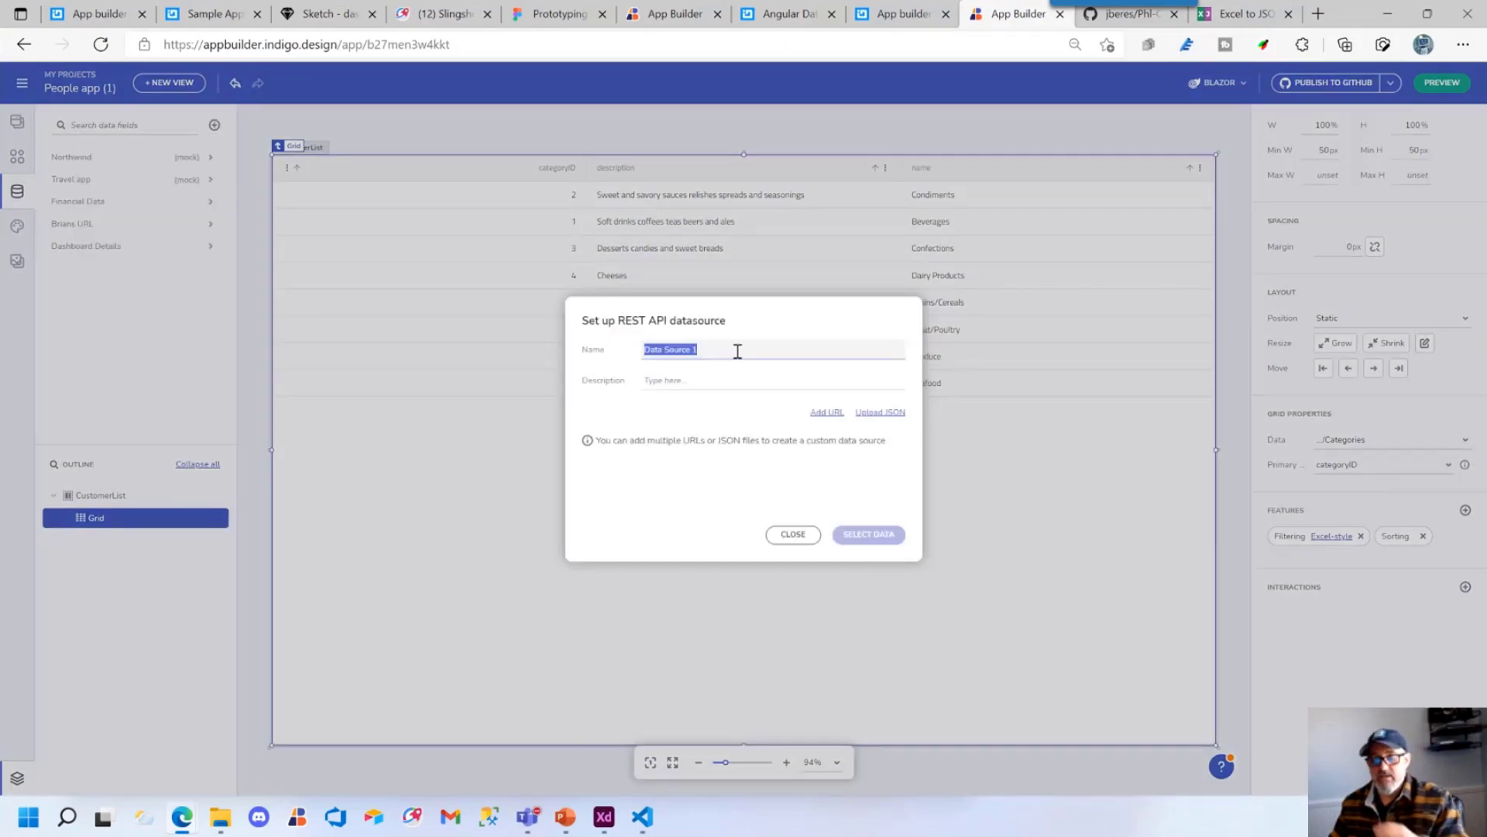
pyautogui.write('Phl')
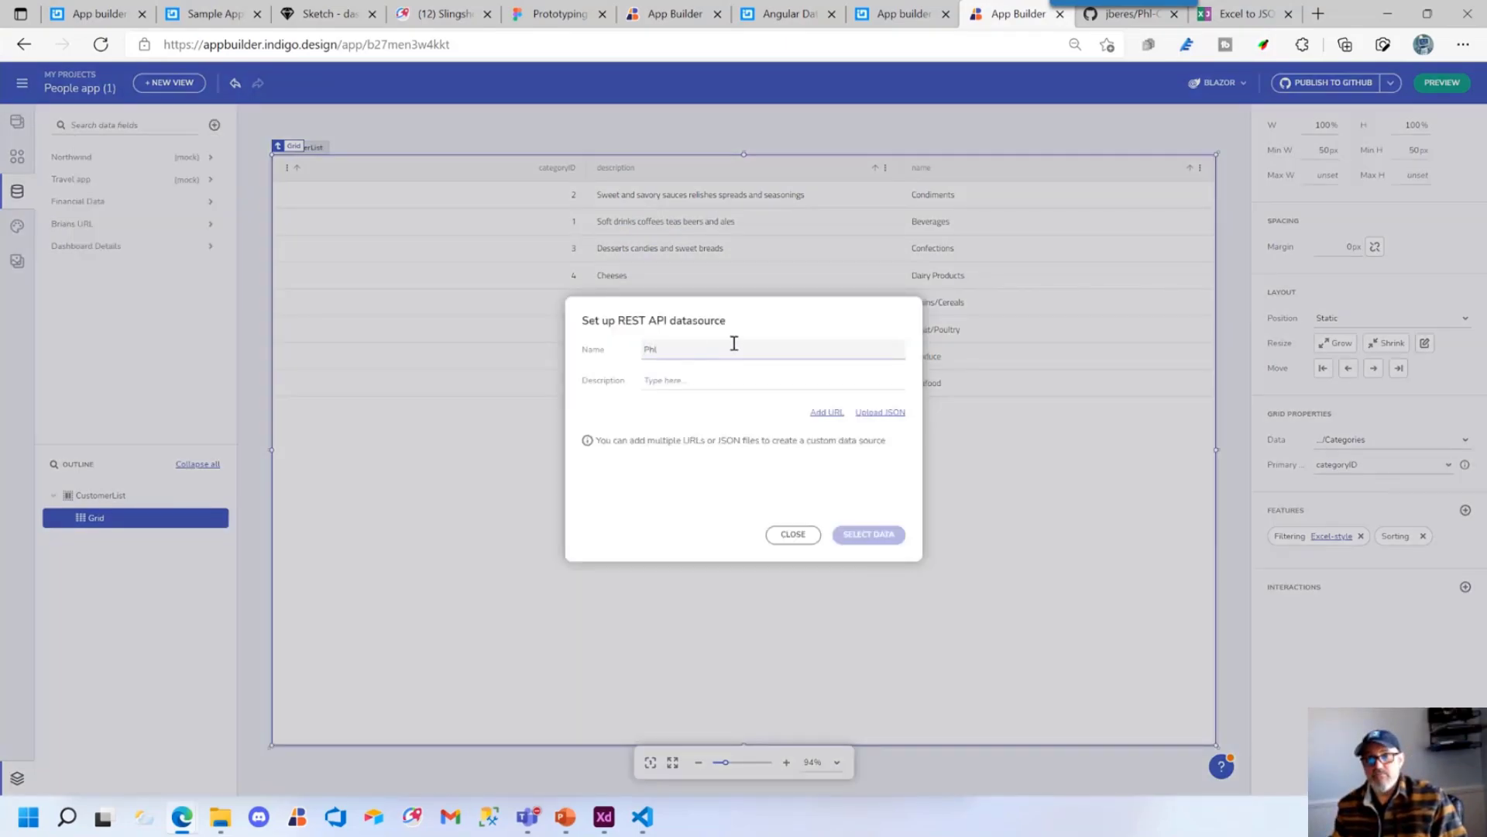
pyautogui.press('Tab')
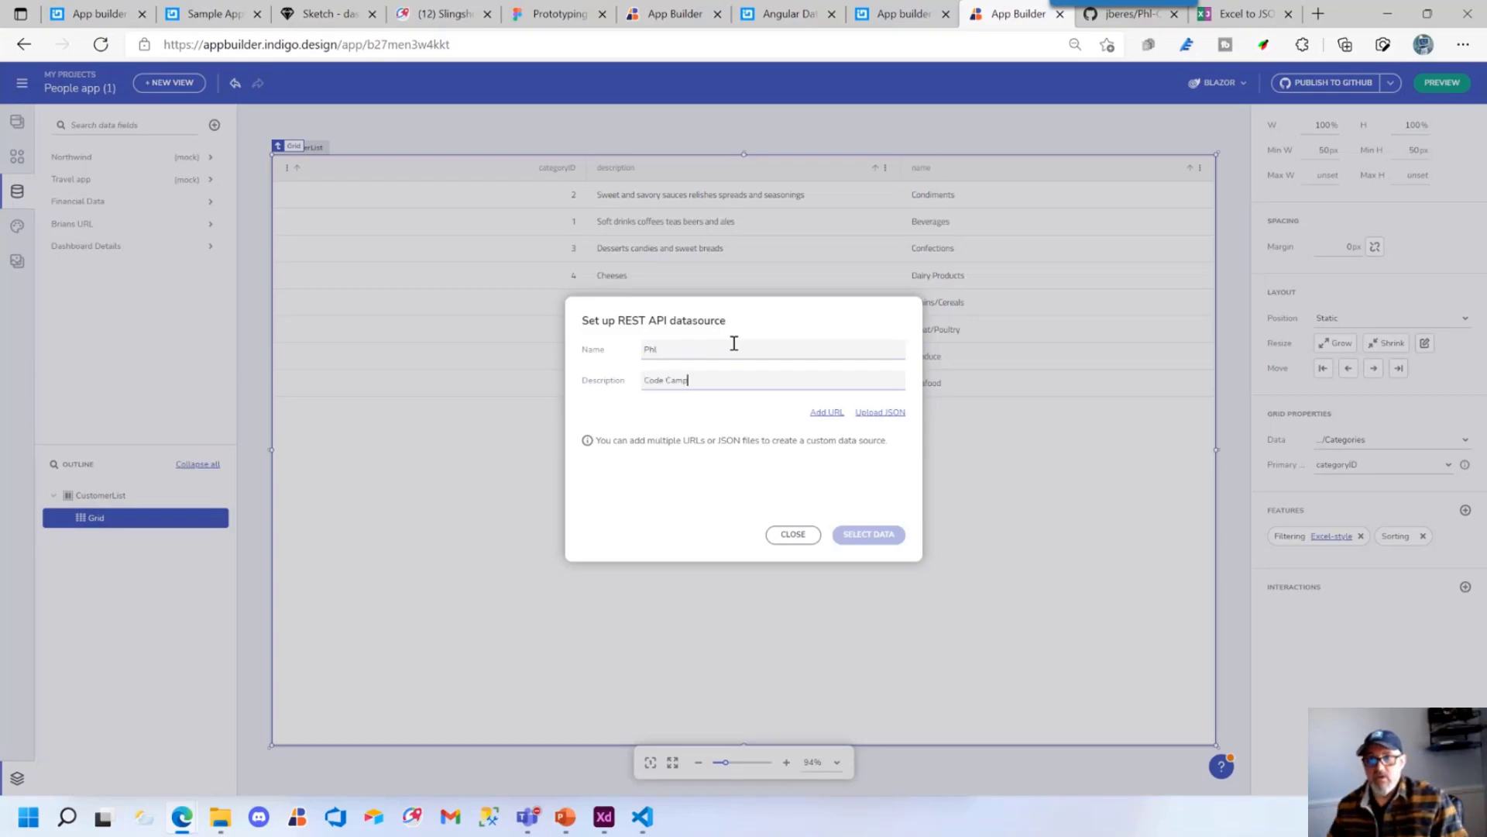
# Add the copied Excel2JSON share link as the data source's URL, using the GET method
pyautogui.click(821, 413)
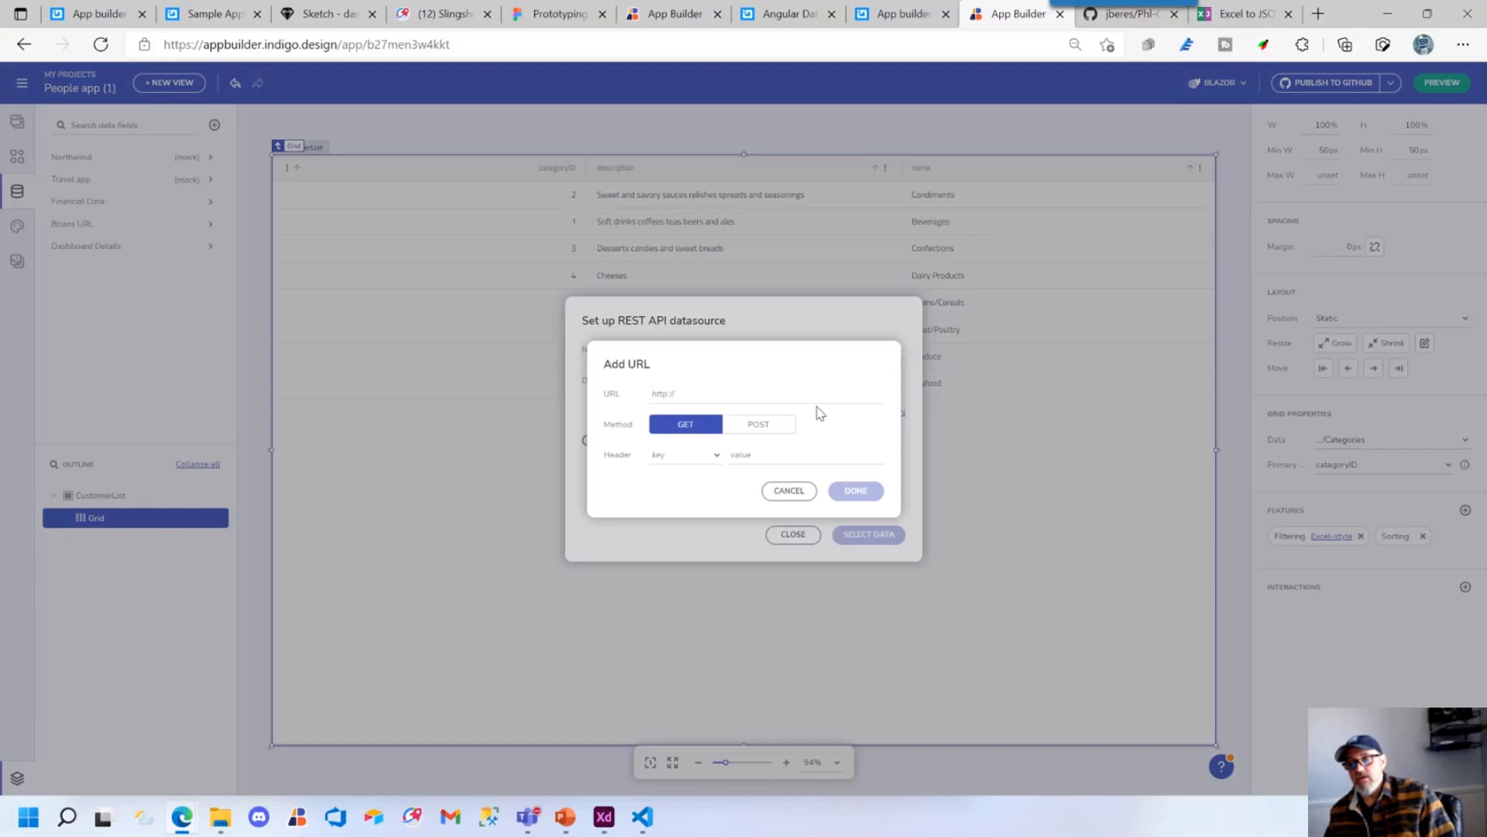
pyautogui.click(771, 394)
pyautogui.hotkey('ctrl', 'v')
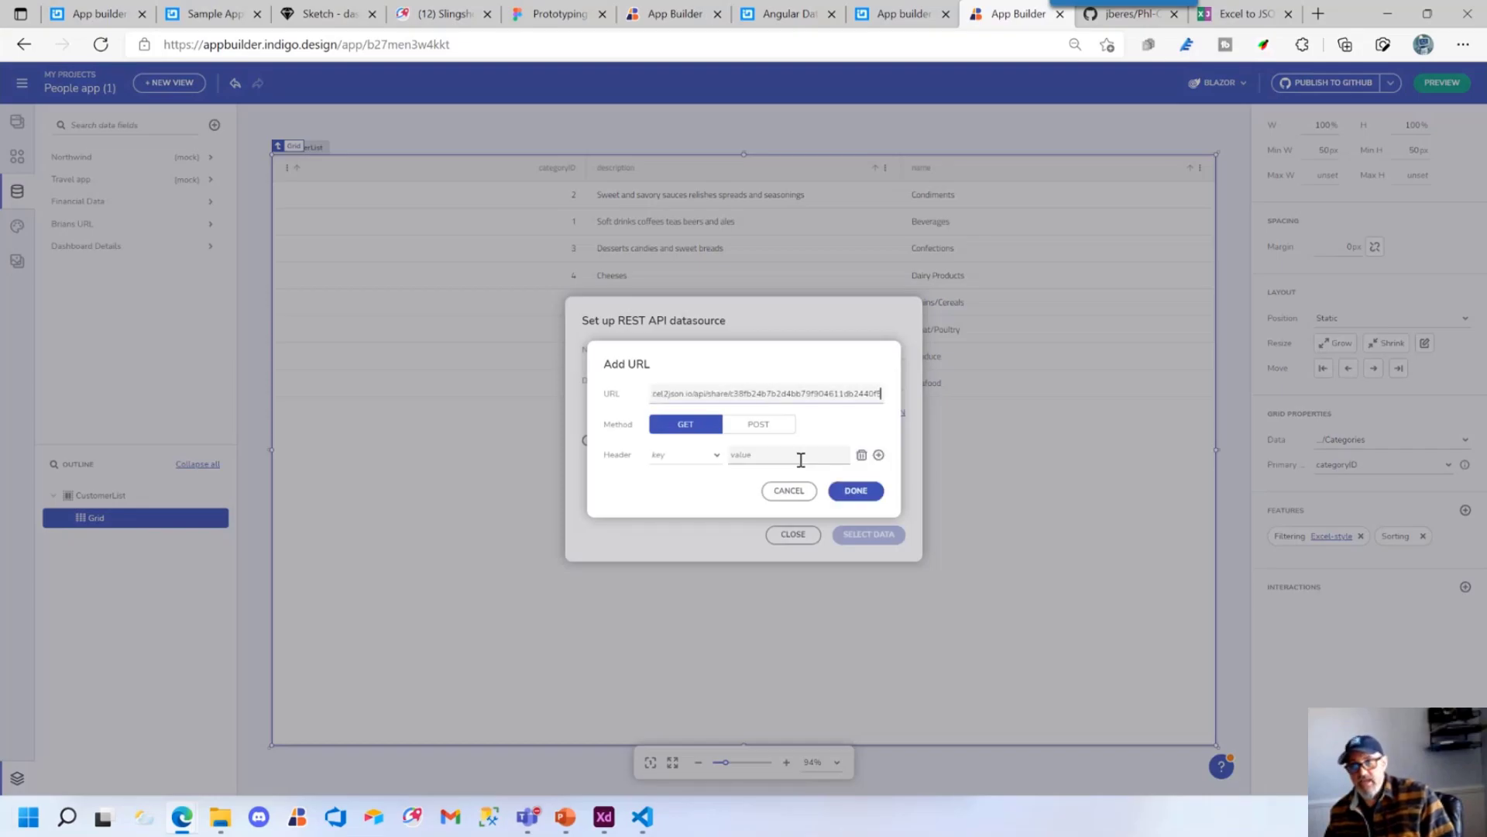
pyautogui.click(858, 492)
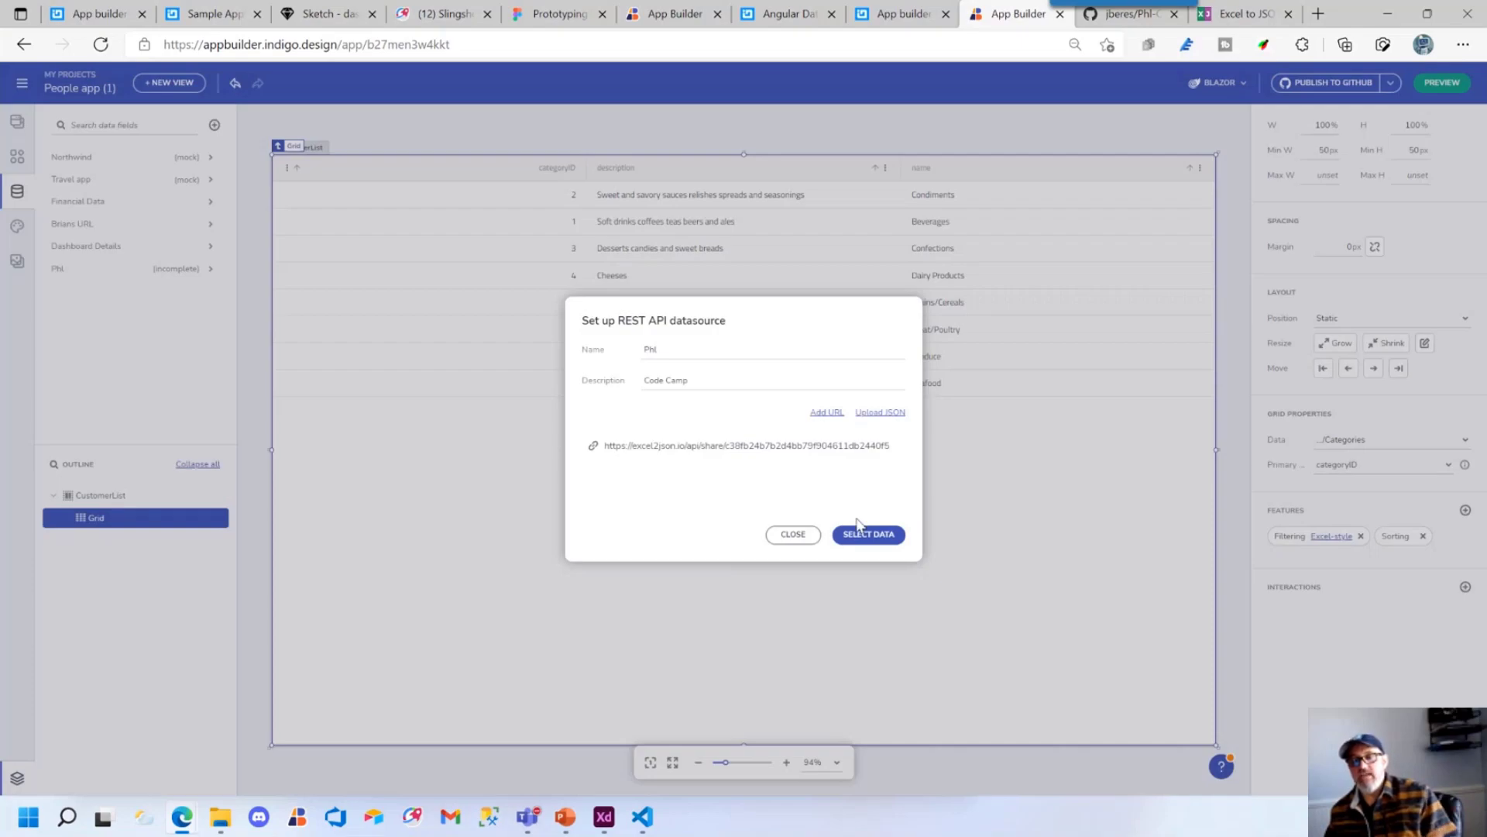
# Select all fields of Table 1, resolving the flagged LastUpdate field as a date and the Chart field as text (ABC)
pyautogui.click(861, 531)
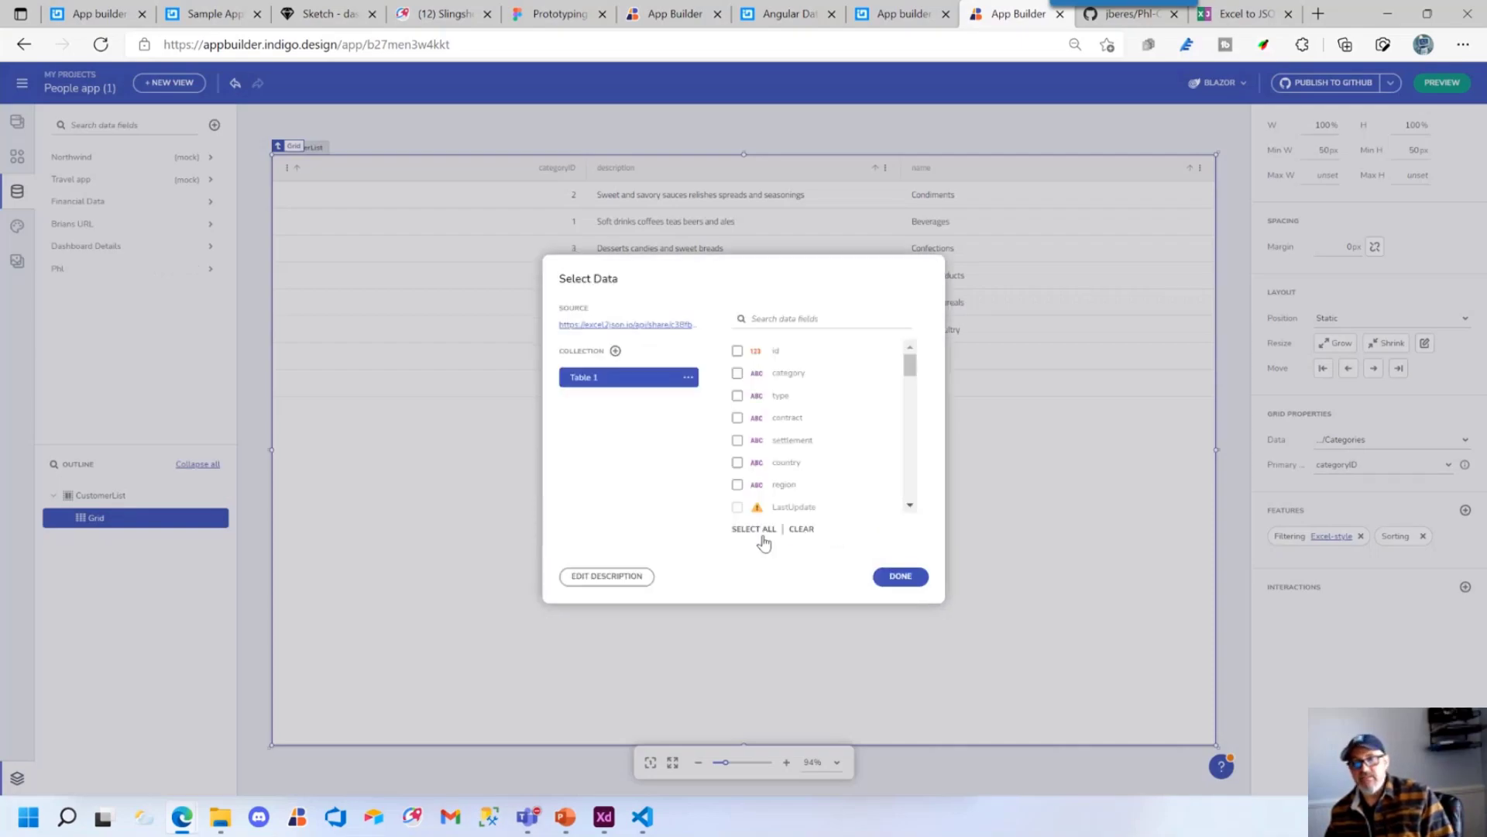
pyautogui.click(751, 530)
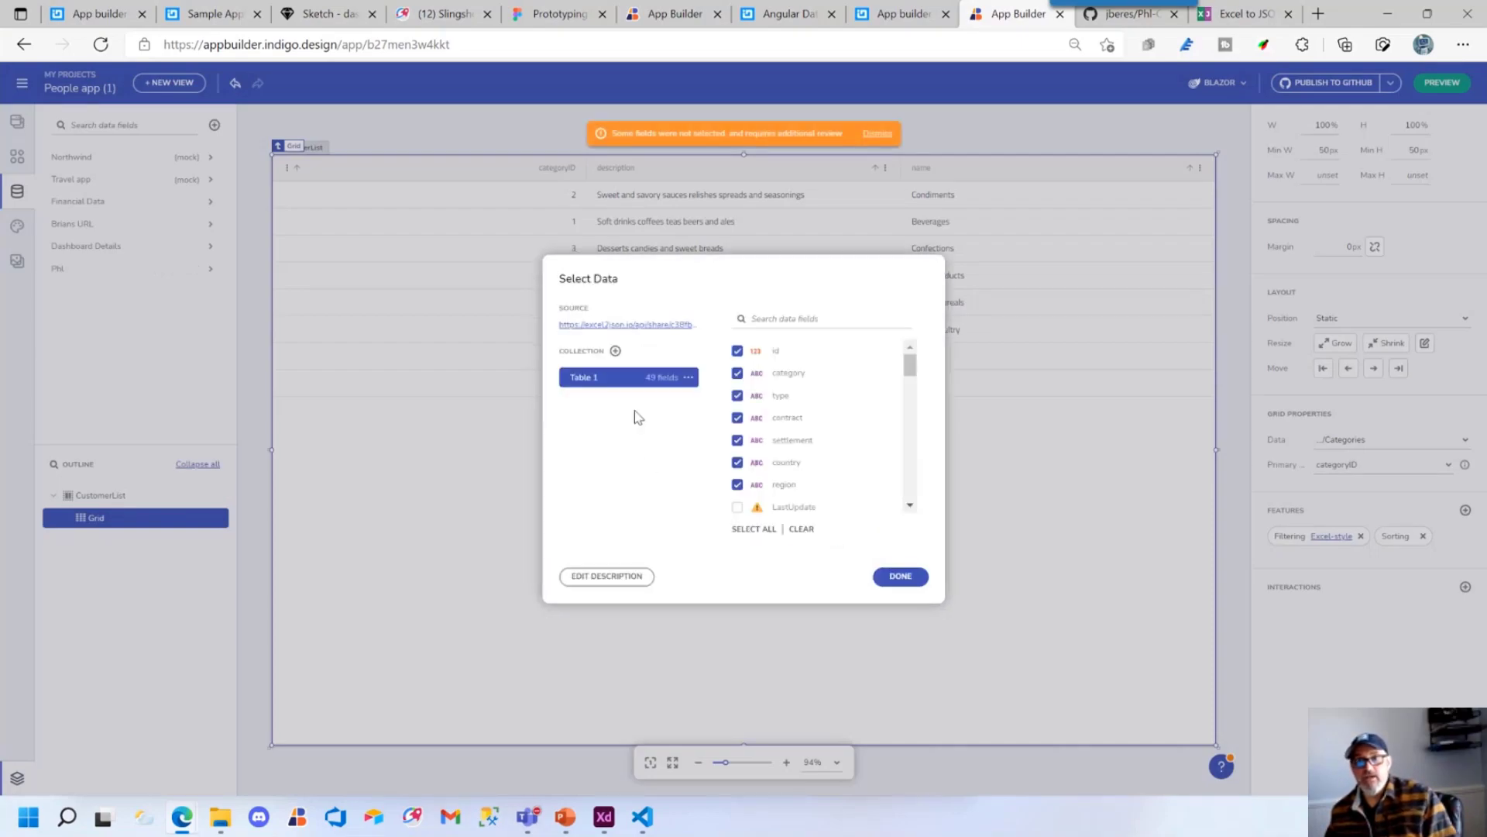
pyautogui.click(757, 506)
pyautogui.click(787, 555)
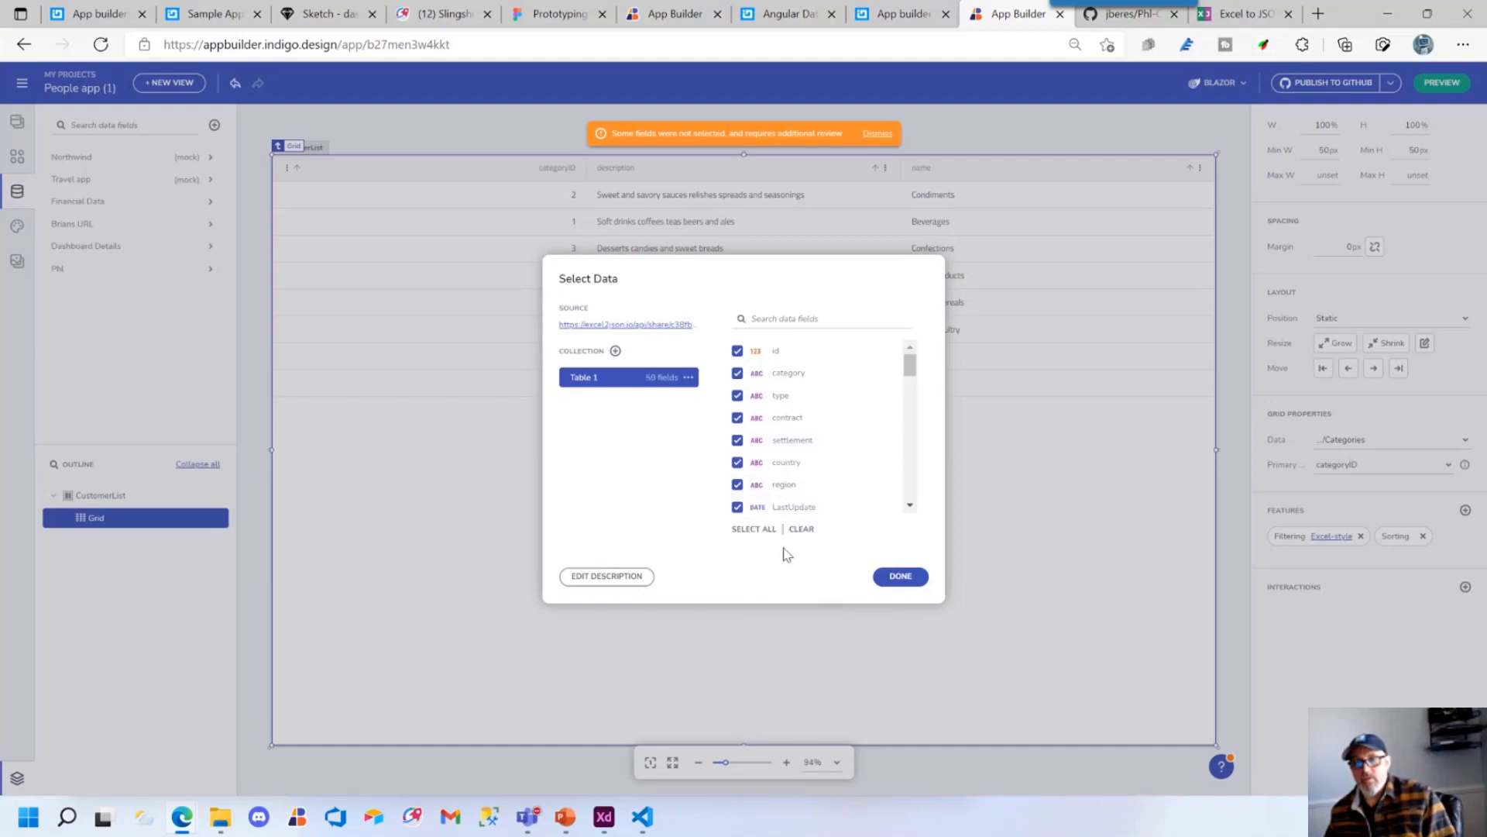
pyautogui.moveTo(911, 364); pyautogui.dragTo(911, 390)
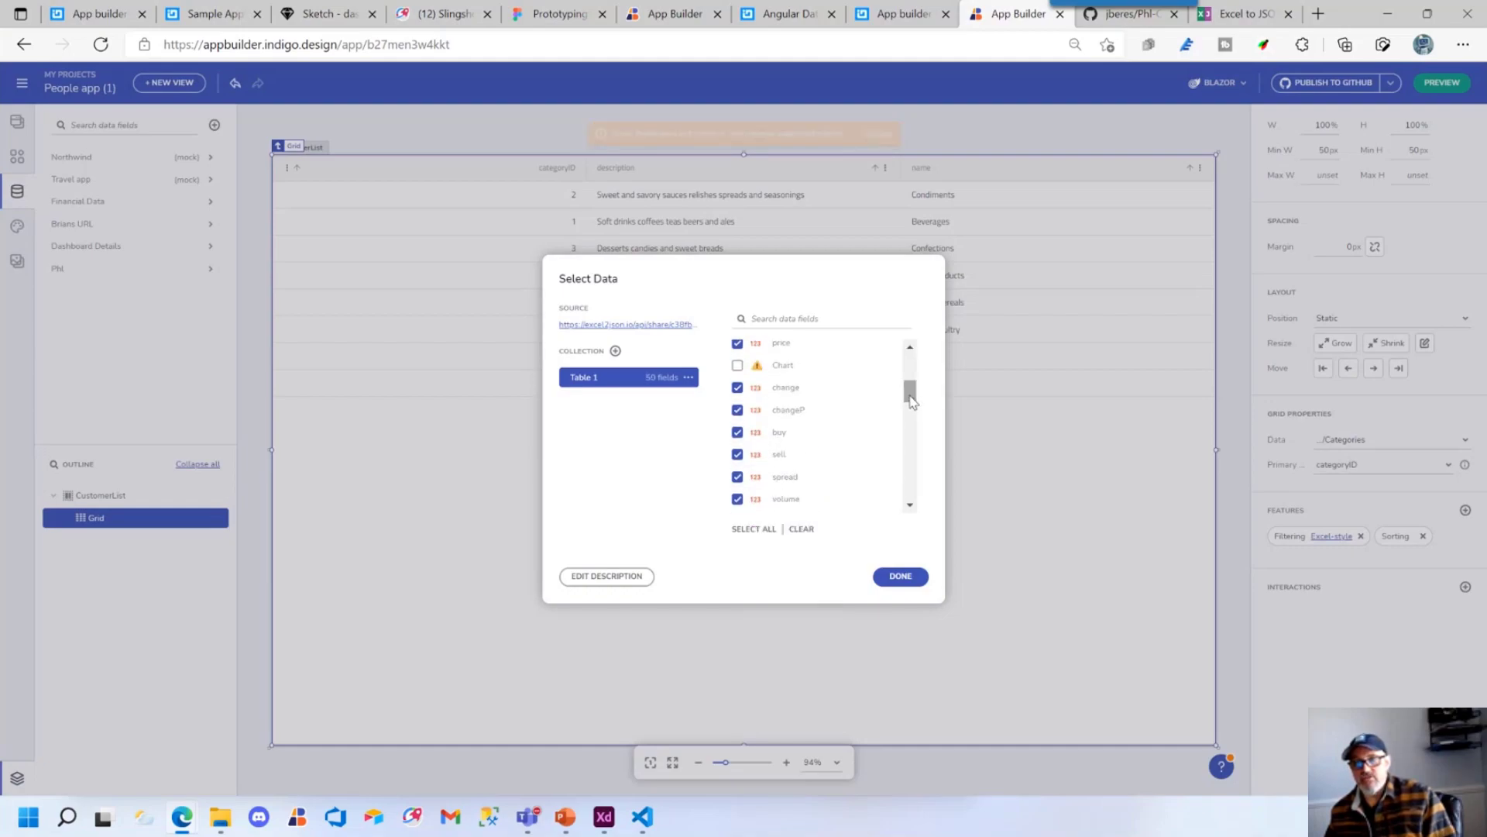
pyautogui.click(756, 370)
pyautogui.click(782, 431)
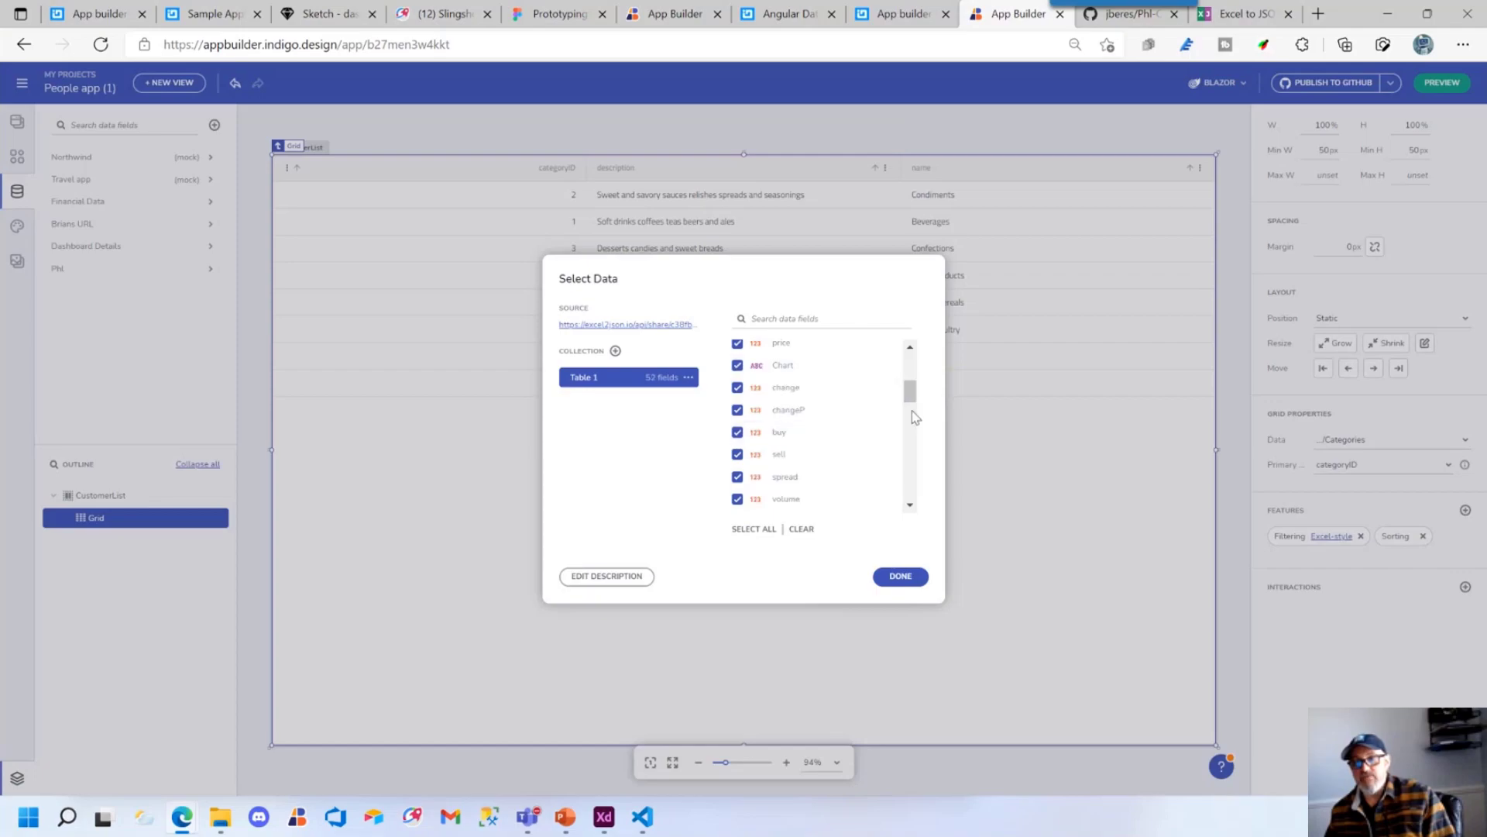
pyautogui.moveTo(911, 396); pyautogui.dragTo(904, 310)
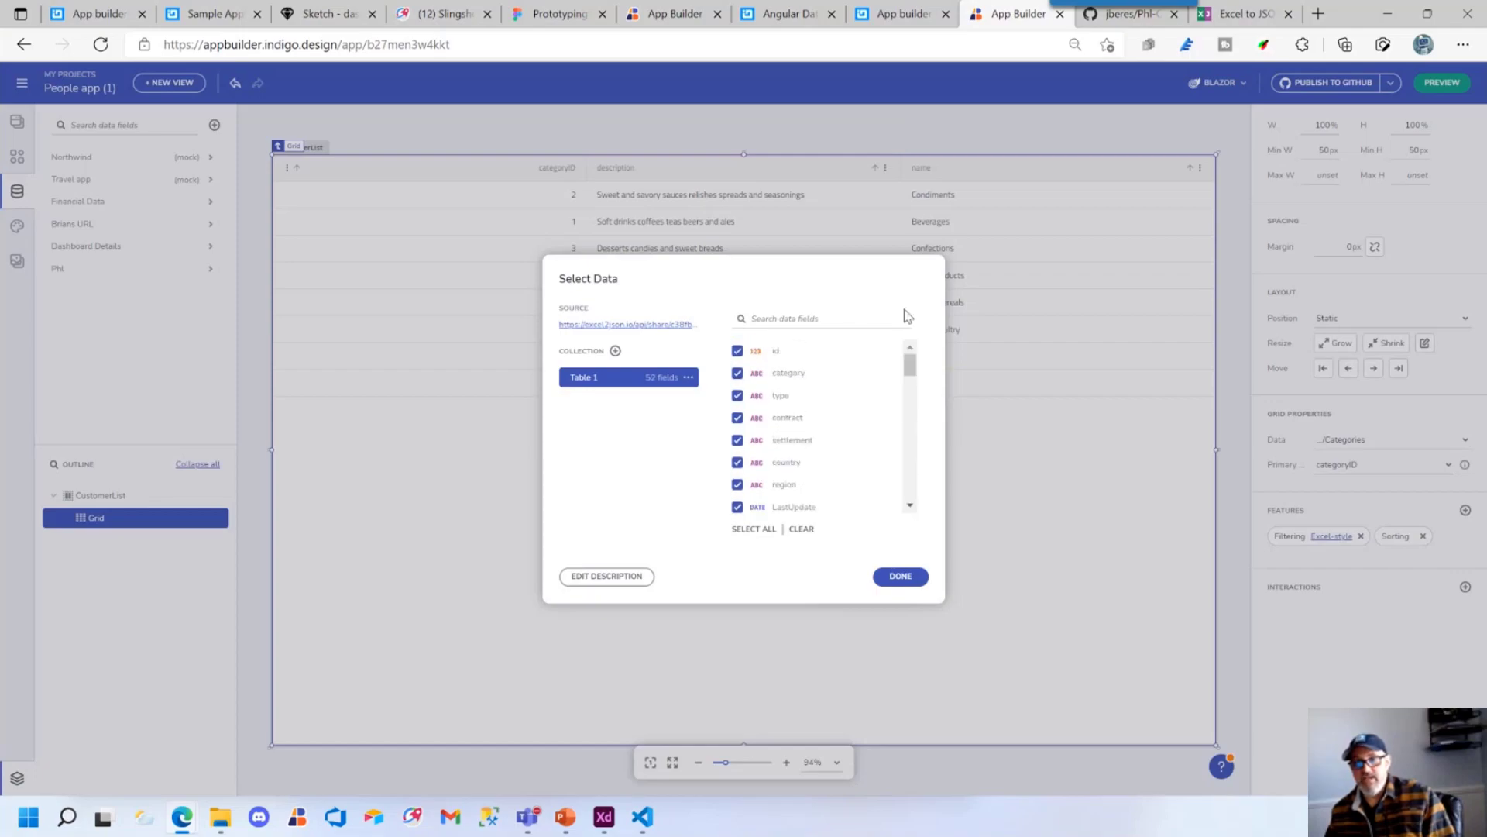
# Rename the Table 1 collection to FinDat
pyautogui.doubleClick(605, 379)
pyautogui.write('P')
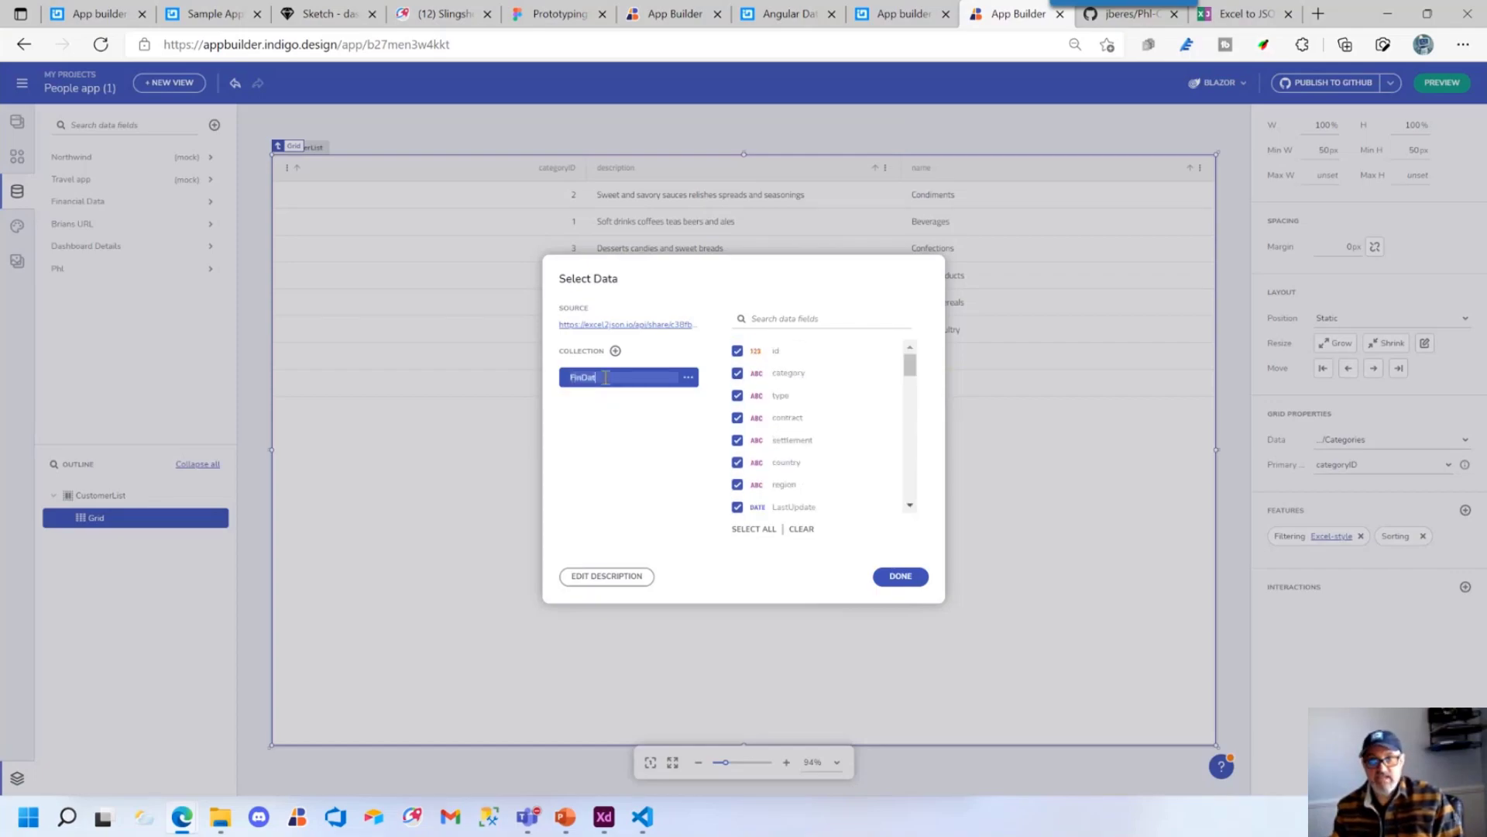
# Name the data source's collection FinData1 and complete the data selection with all its fields included
pyautogui.write('inData1')
pyautogui.press('Return')
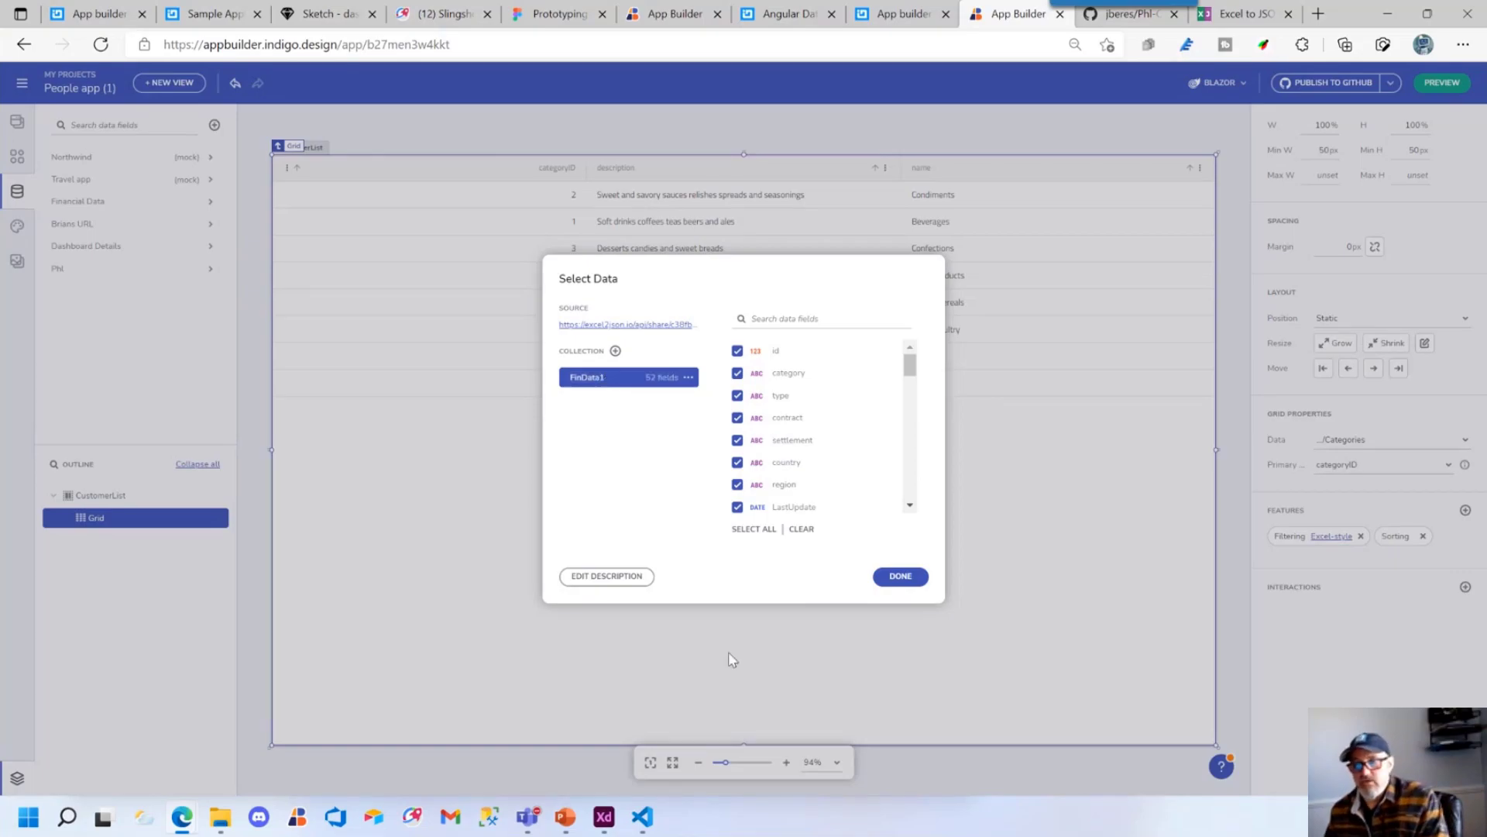
pyautogui.click(899, 575)
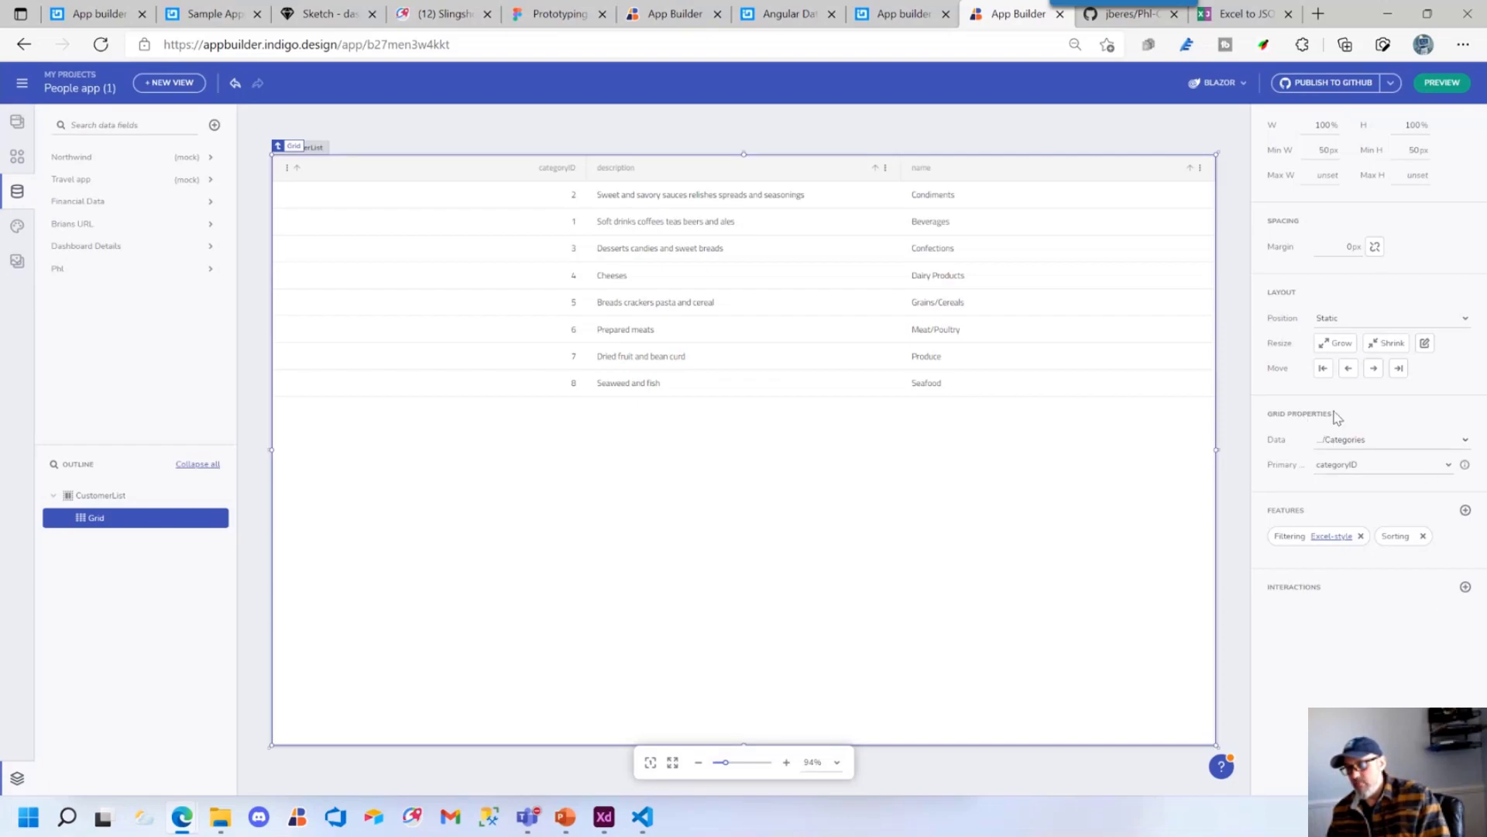
# Bind the CustomerList grid to Table 1 of the Phl data source
pyautogui.click(1378, 440)
pyautogui.moveTo(1365, 571)
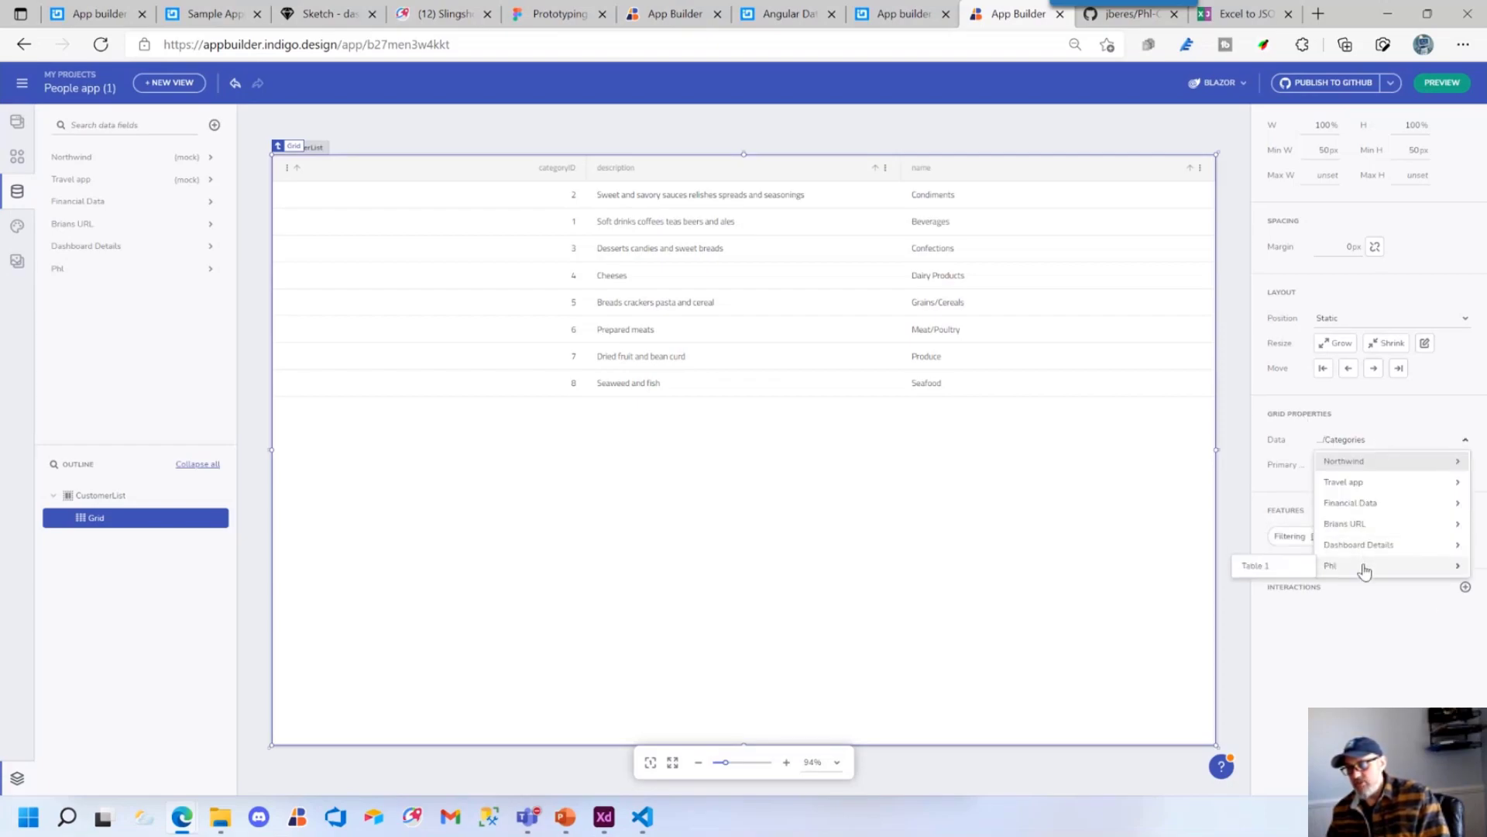
pyautogui.click(1289, 567)
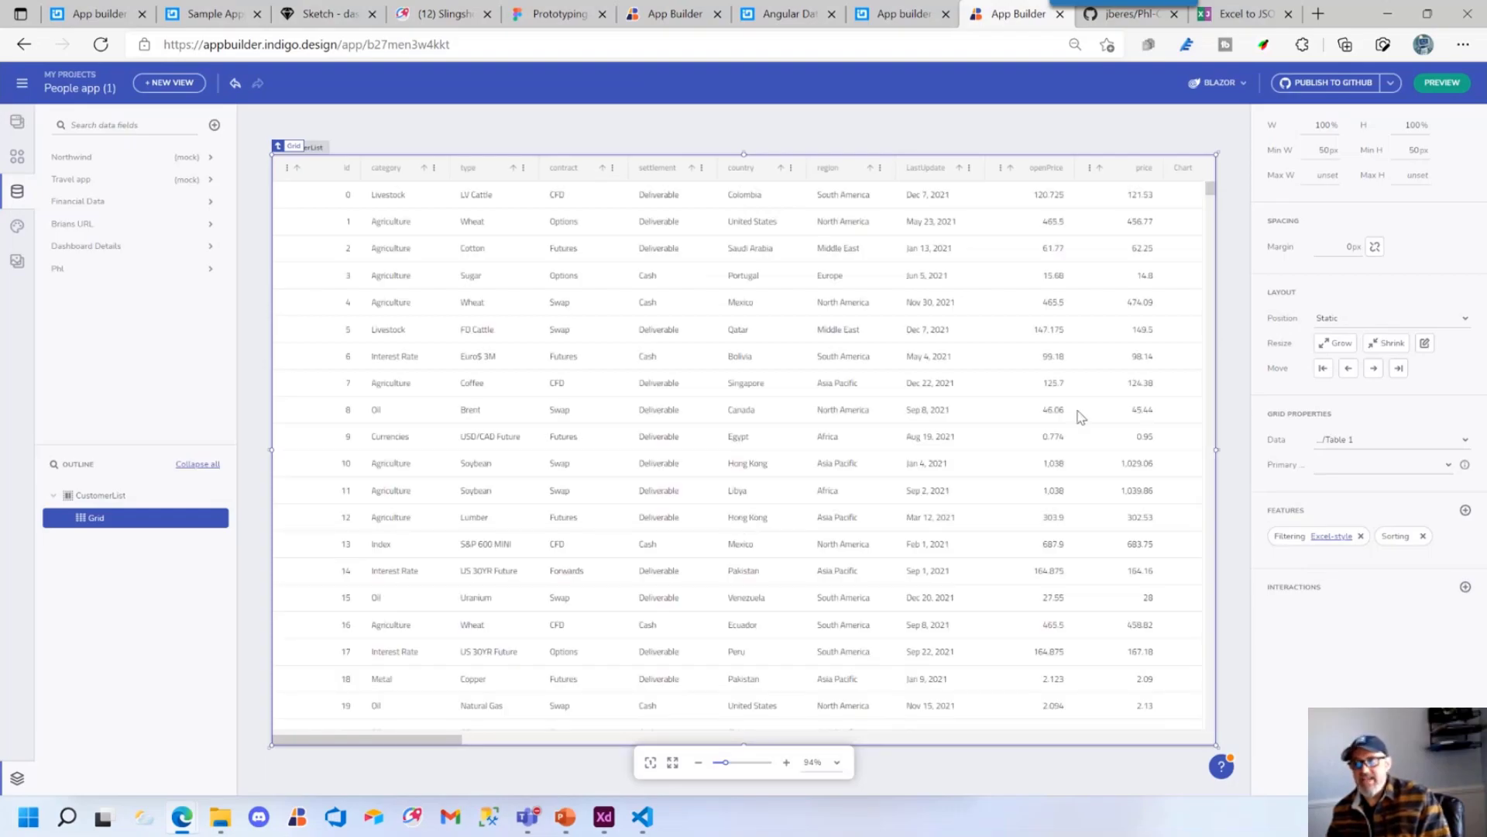
# Preview the CustomerList view, look through the grid rows and the generated Razor code, and return to editing
pyautogui.click(1441, 83)
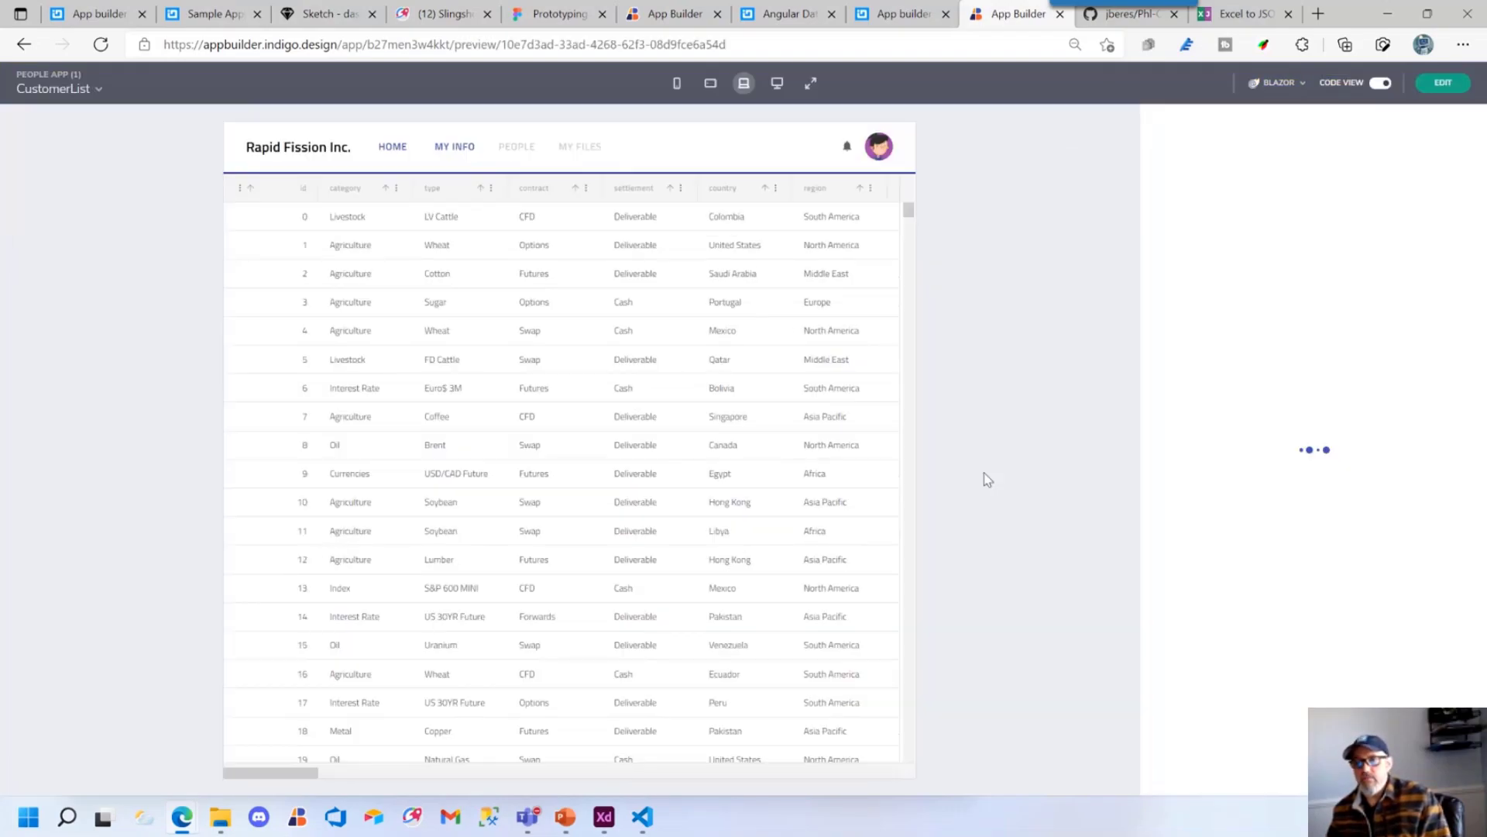
pyautogui.scroll(-20, 813, 503)
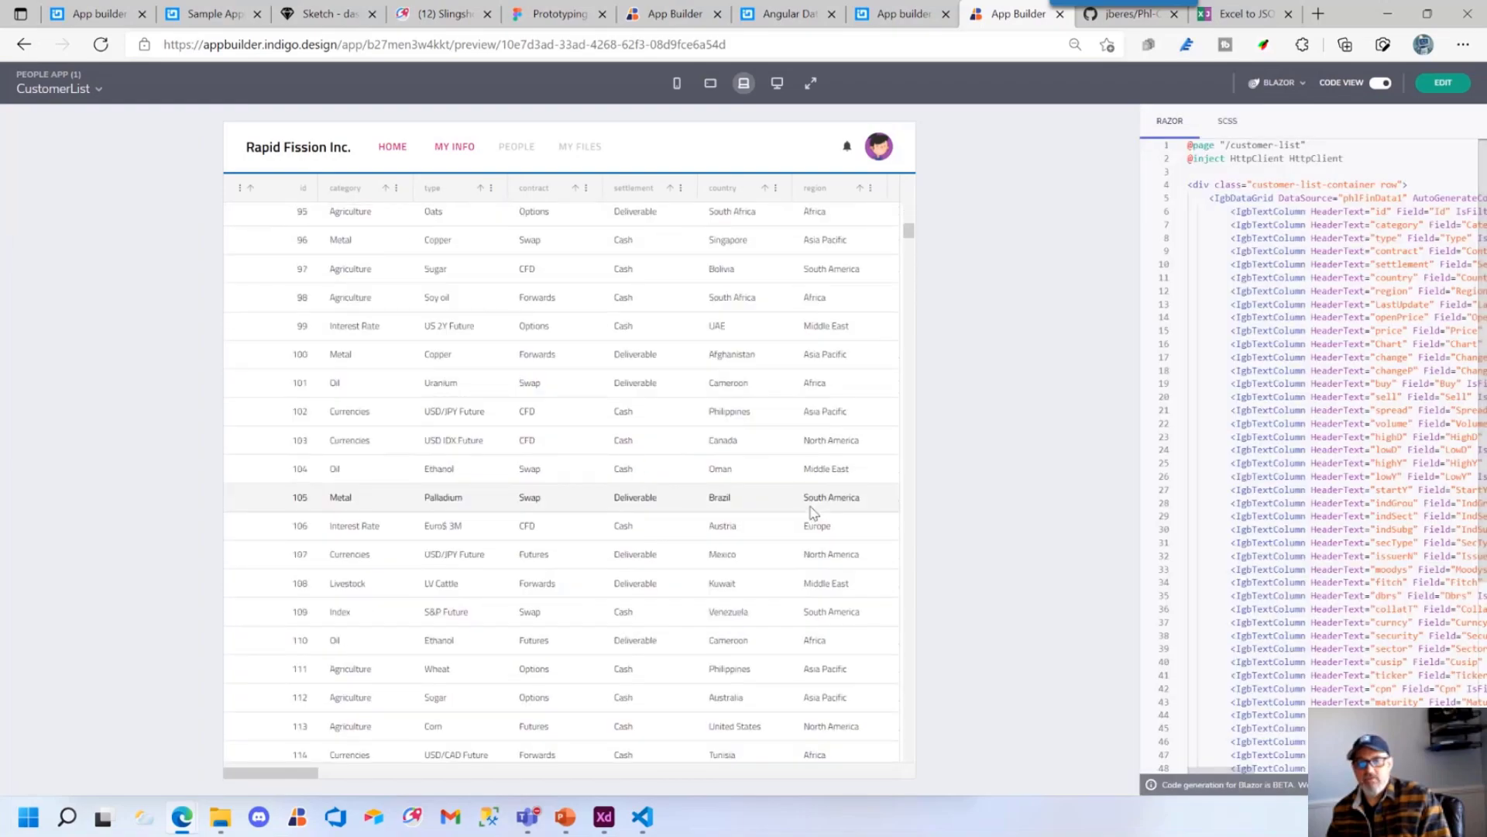
pyautogui.scroll(5, 813, 512)
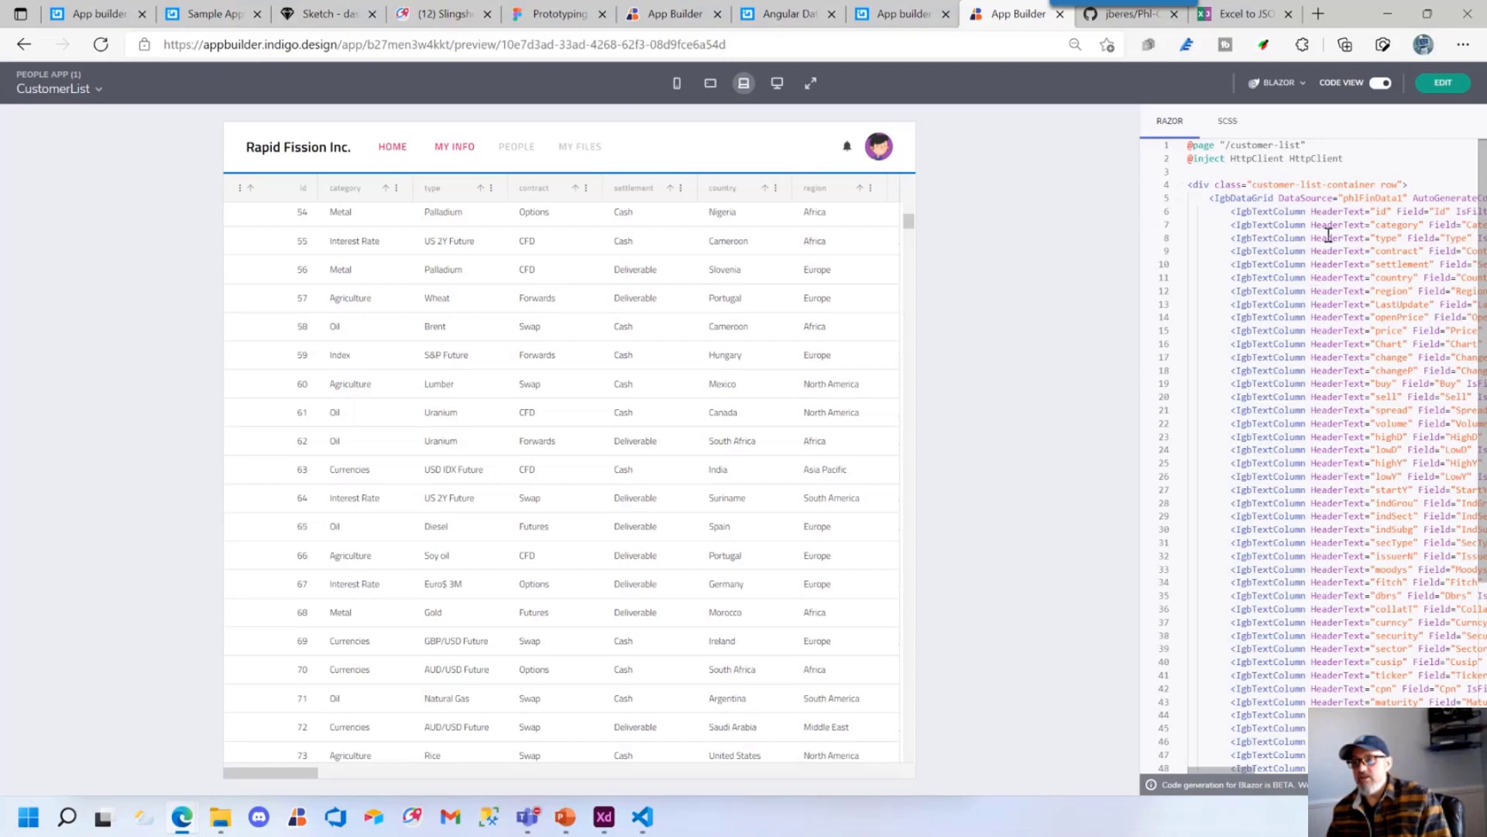
pyautogui.moveTo(1329, 235); pyautogui.dragTo(1337, 513)
pyautogui.click(1327, 386)
pyautogui.click(1450, 89)
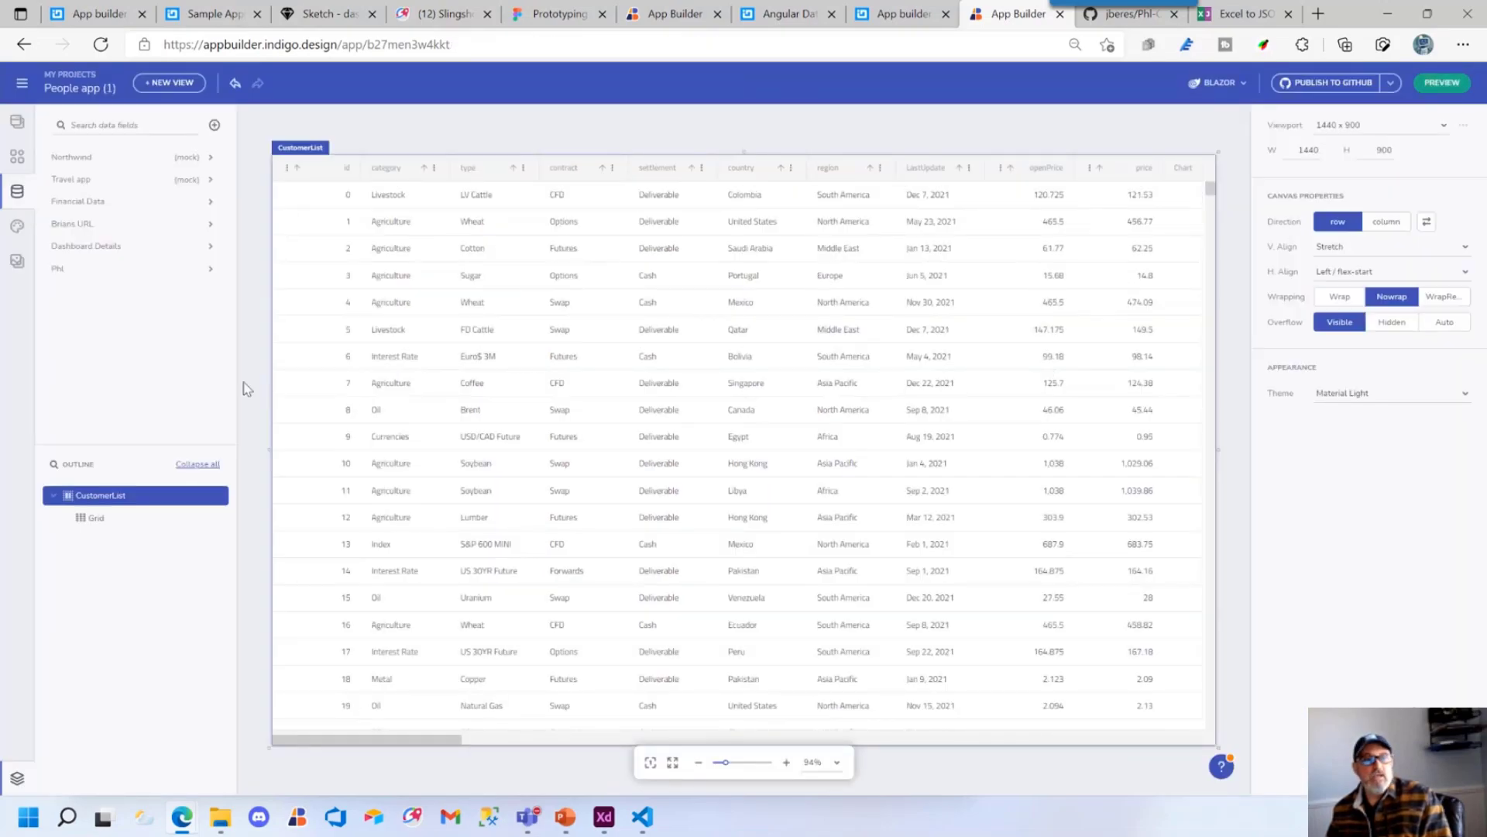
# In the Master View, set the People button's state to default with an on-click navigation to CustomerList
pyautogui.click(47, 179)
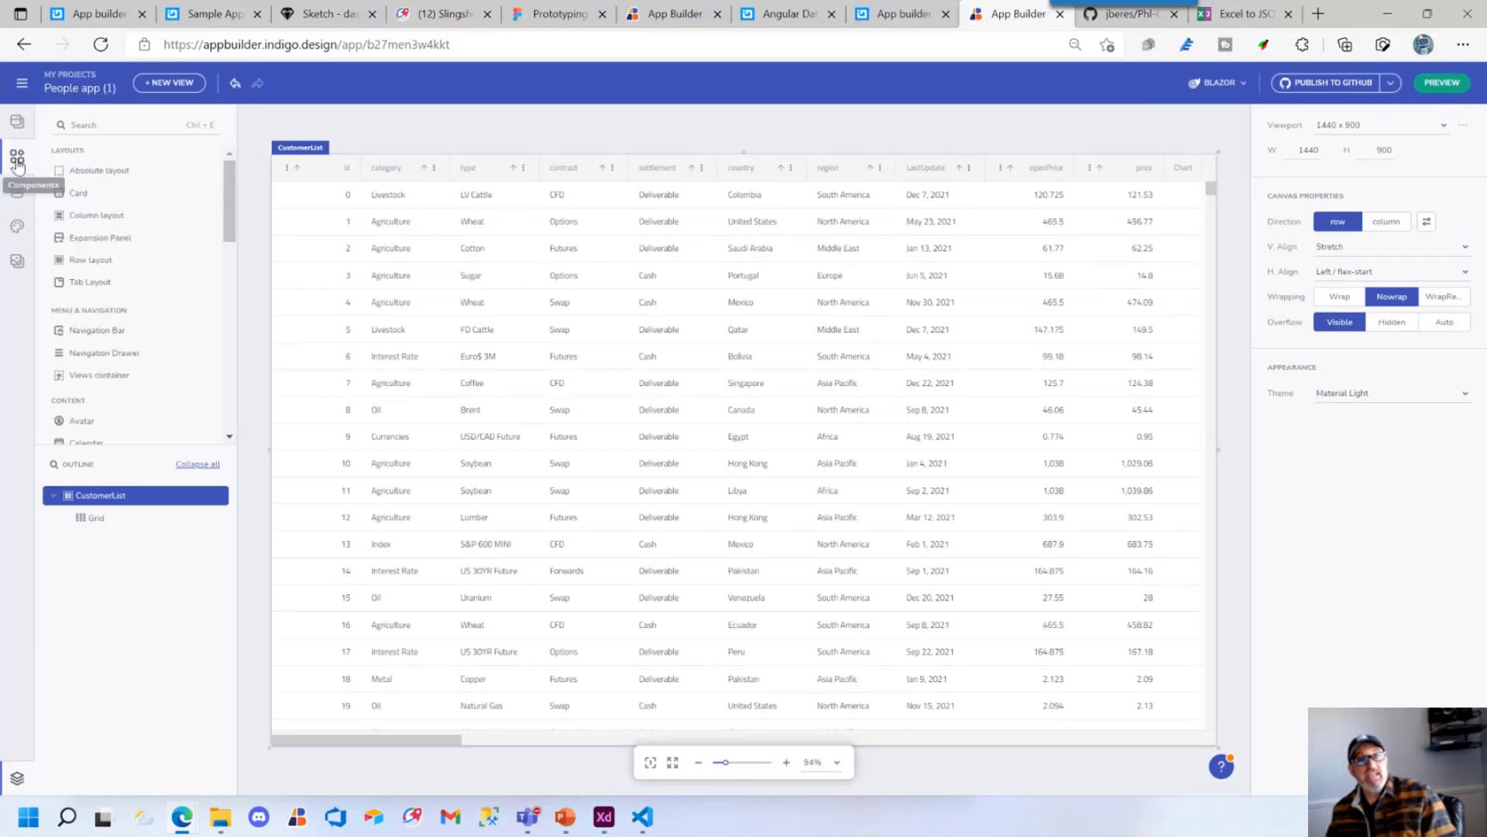
pyautogui.click(15, 125)
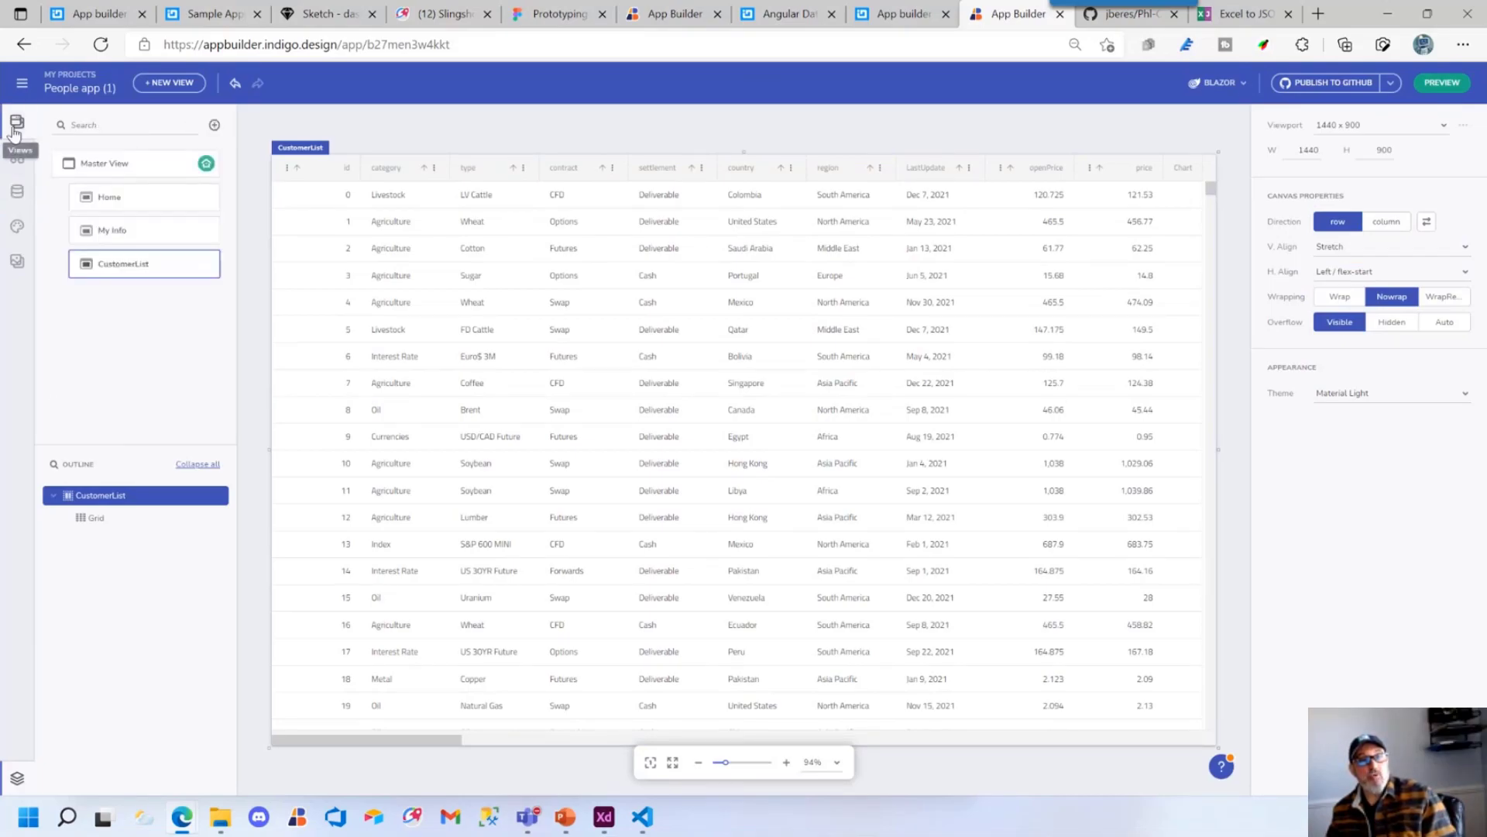
pyautogui.click(113, 163)
pyautogui.click(548, 178)
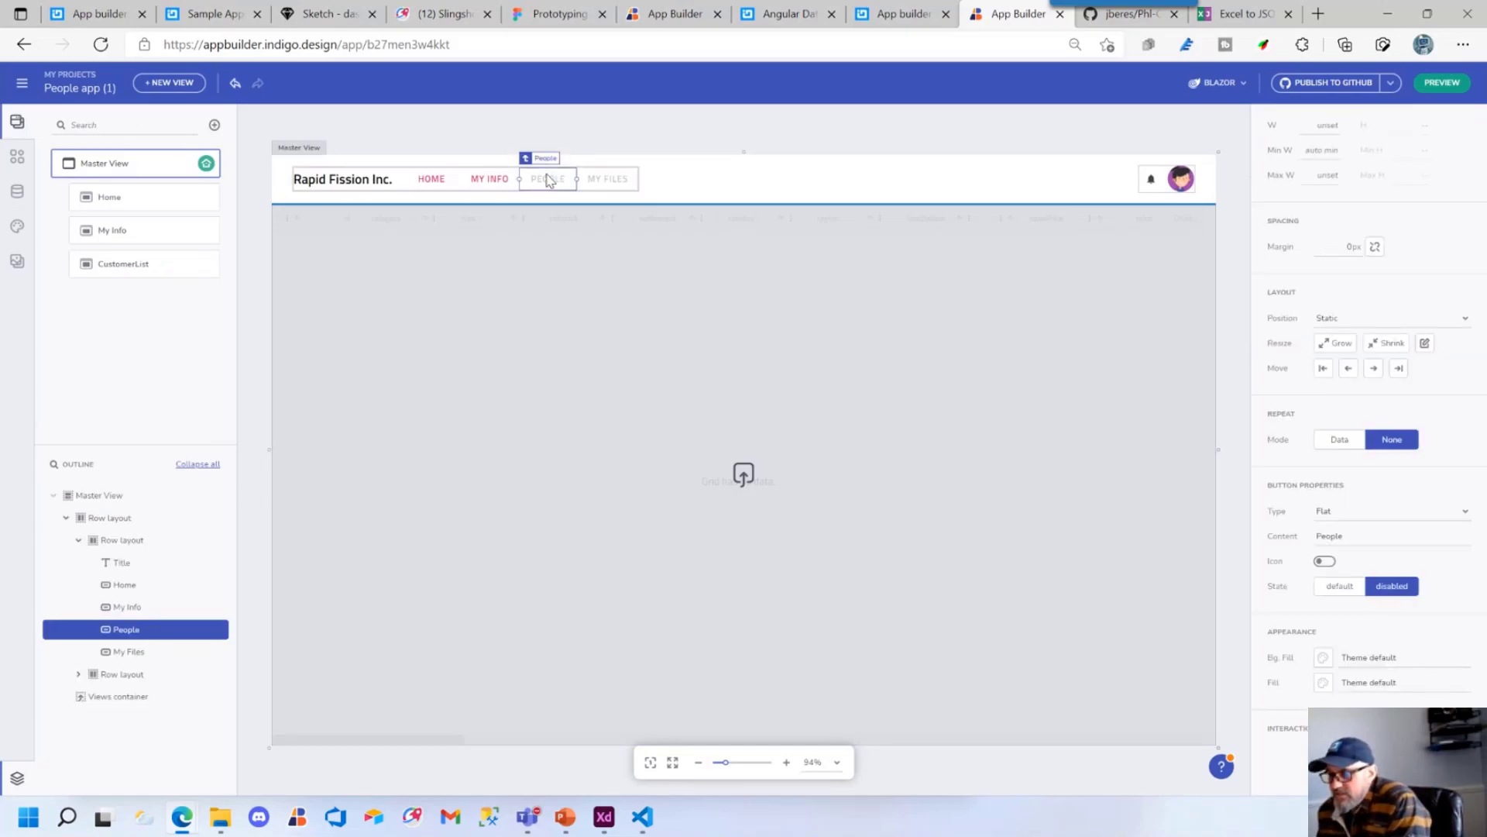
pyautogui.click(1338, 586)
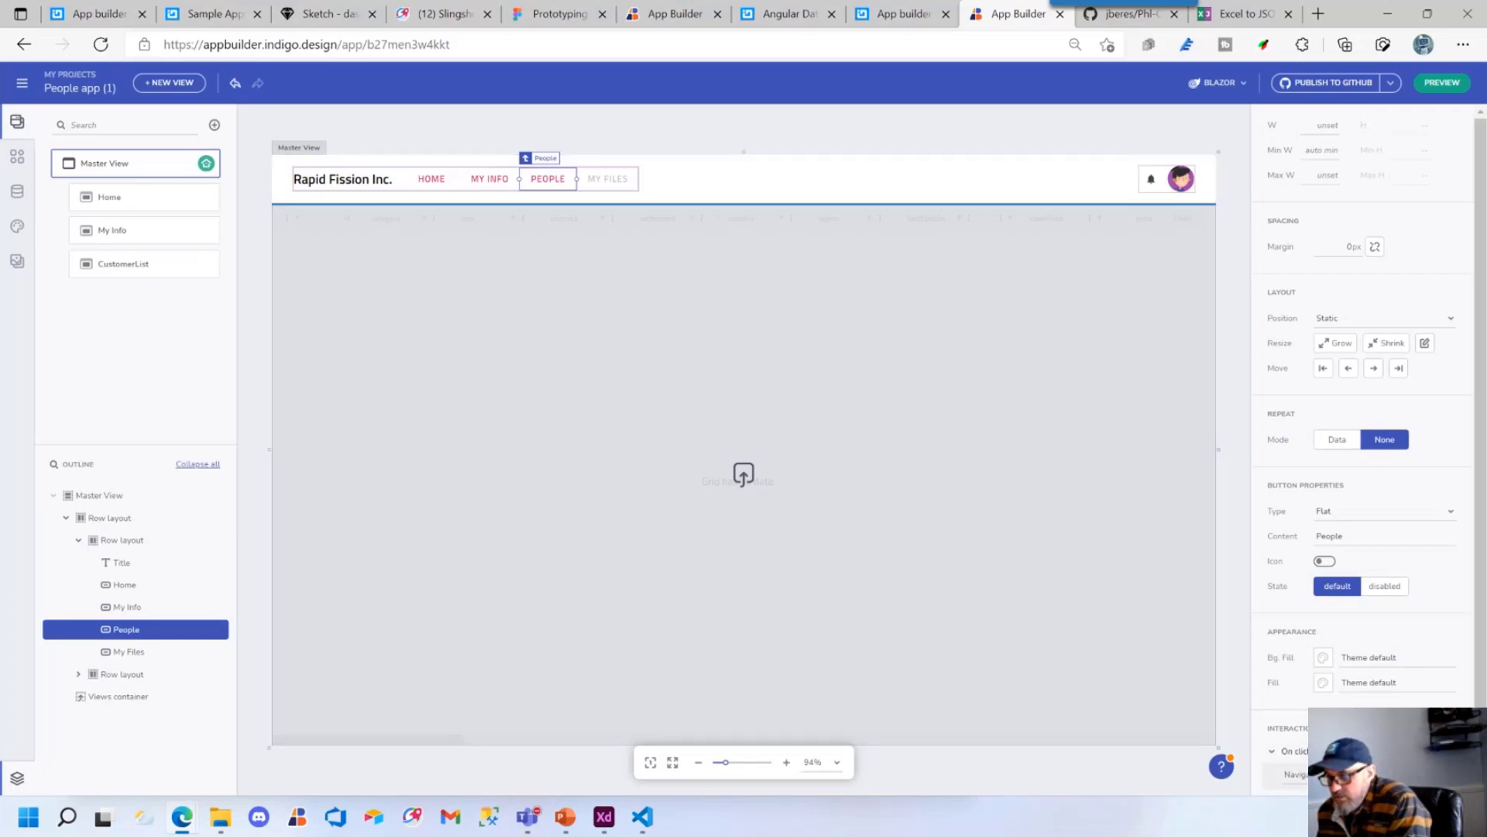
pyautogui.click(1311, 754)
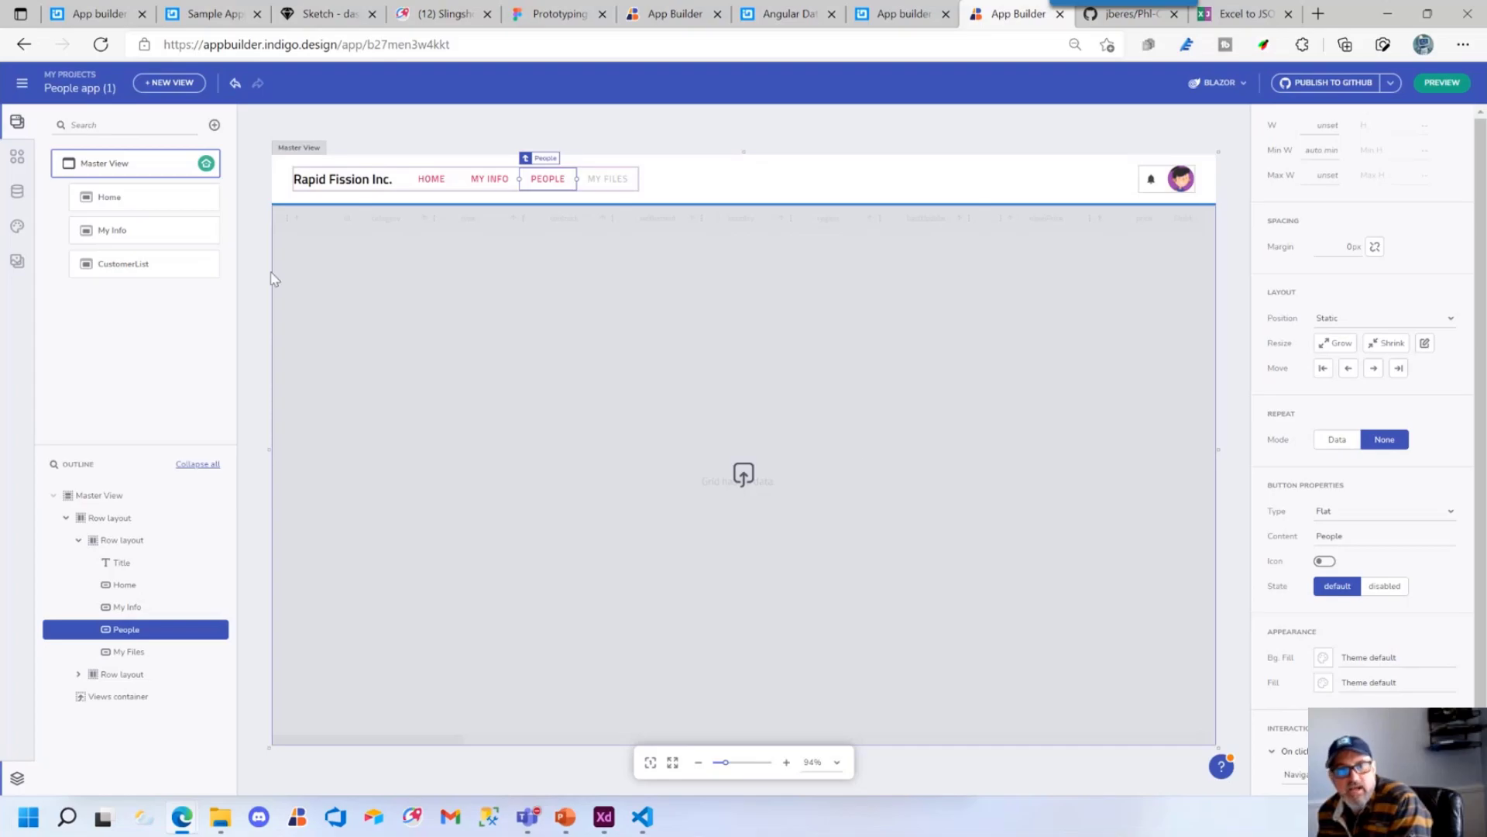
# Preview the app, test the Home and People navigation buttons, look through the grid rows, and return to editing
pyautogui.click(1447, 83)
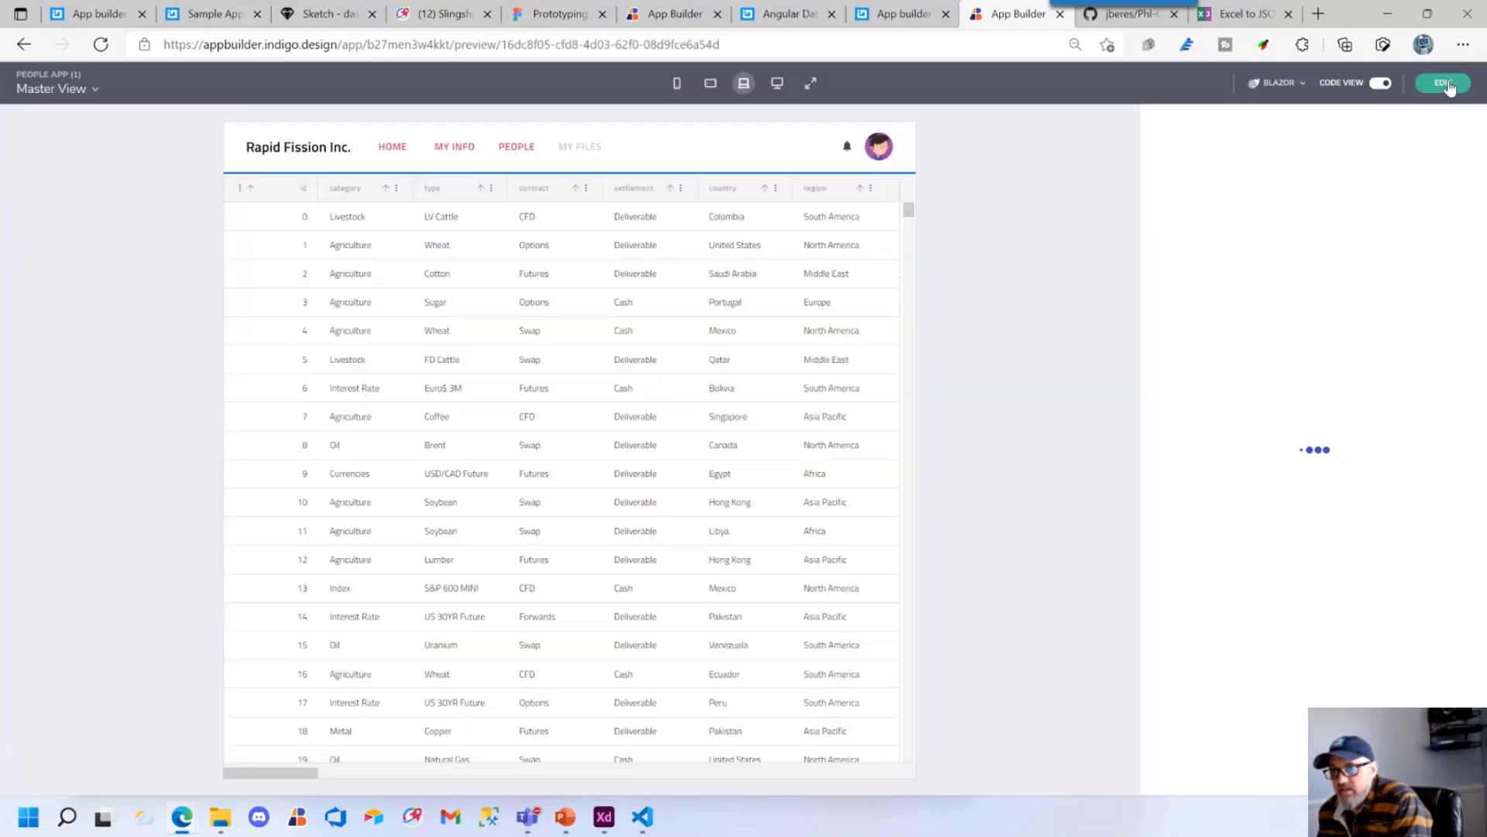
pyautogui.click(389, 149)
pyautogui.click(507, 153)
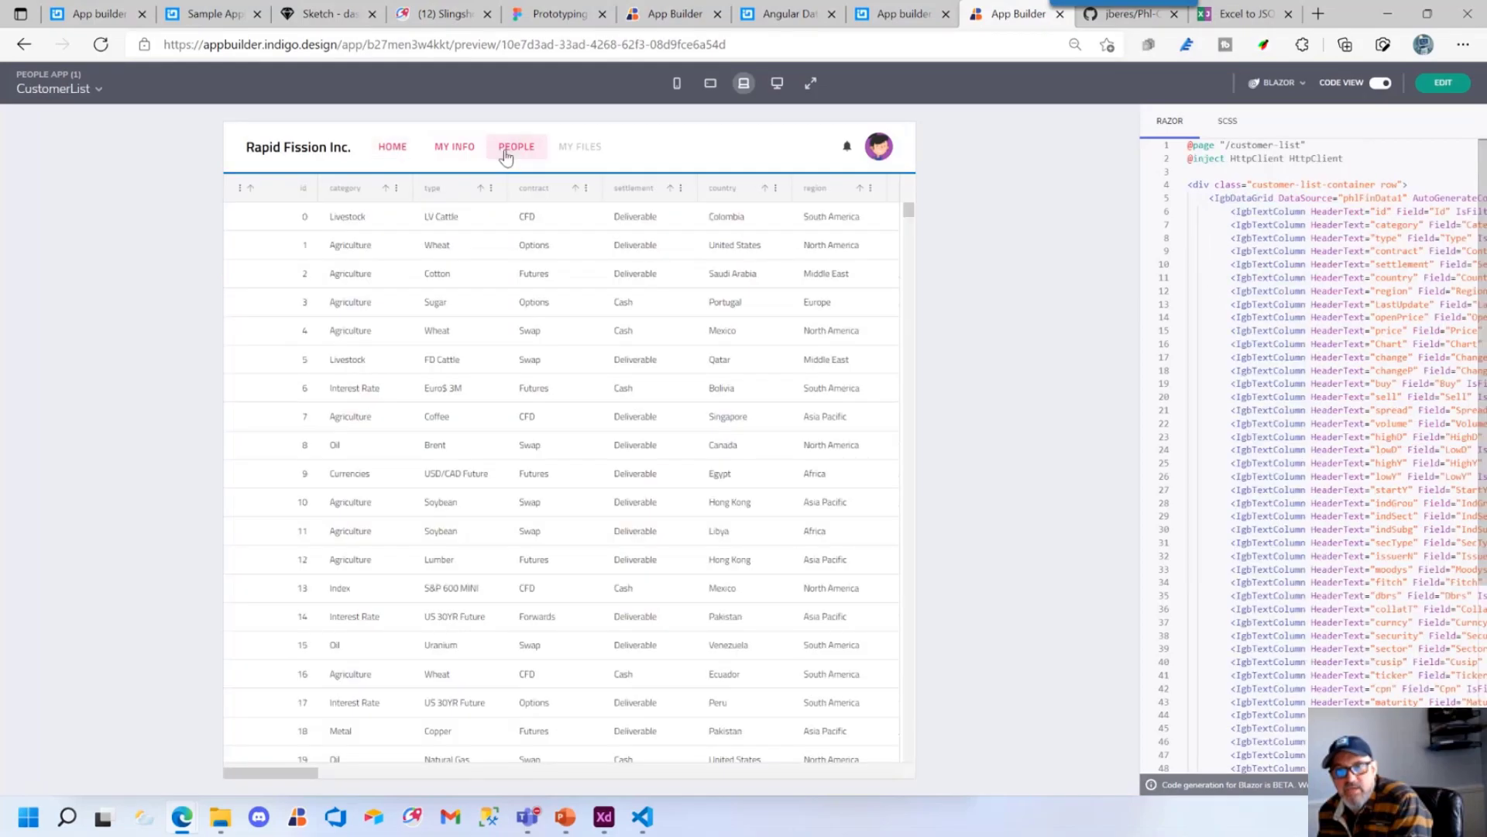
pyautogui.scroll(-15, 514, 464)
pyautogui.scroll(14, 515, 467)
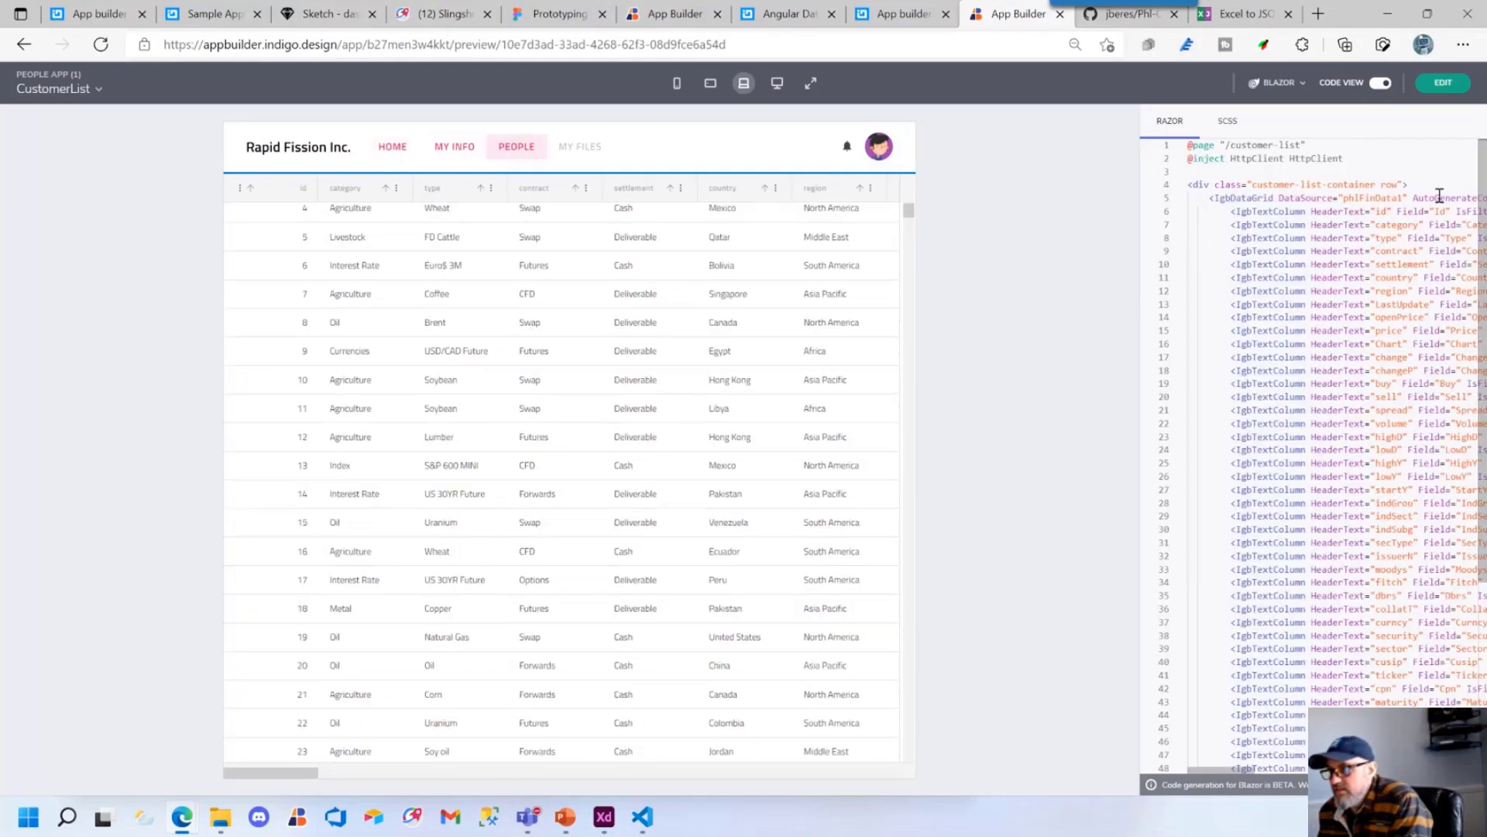
pyautogui.click(1441, 83)
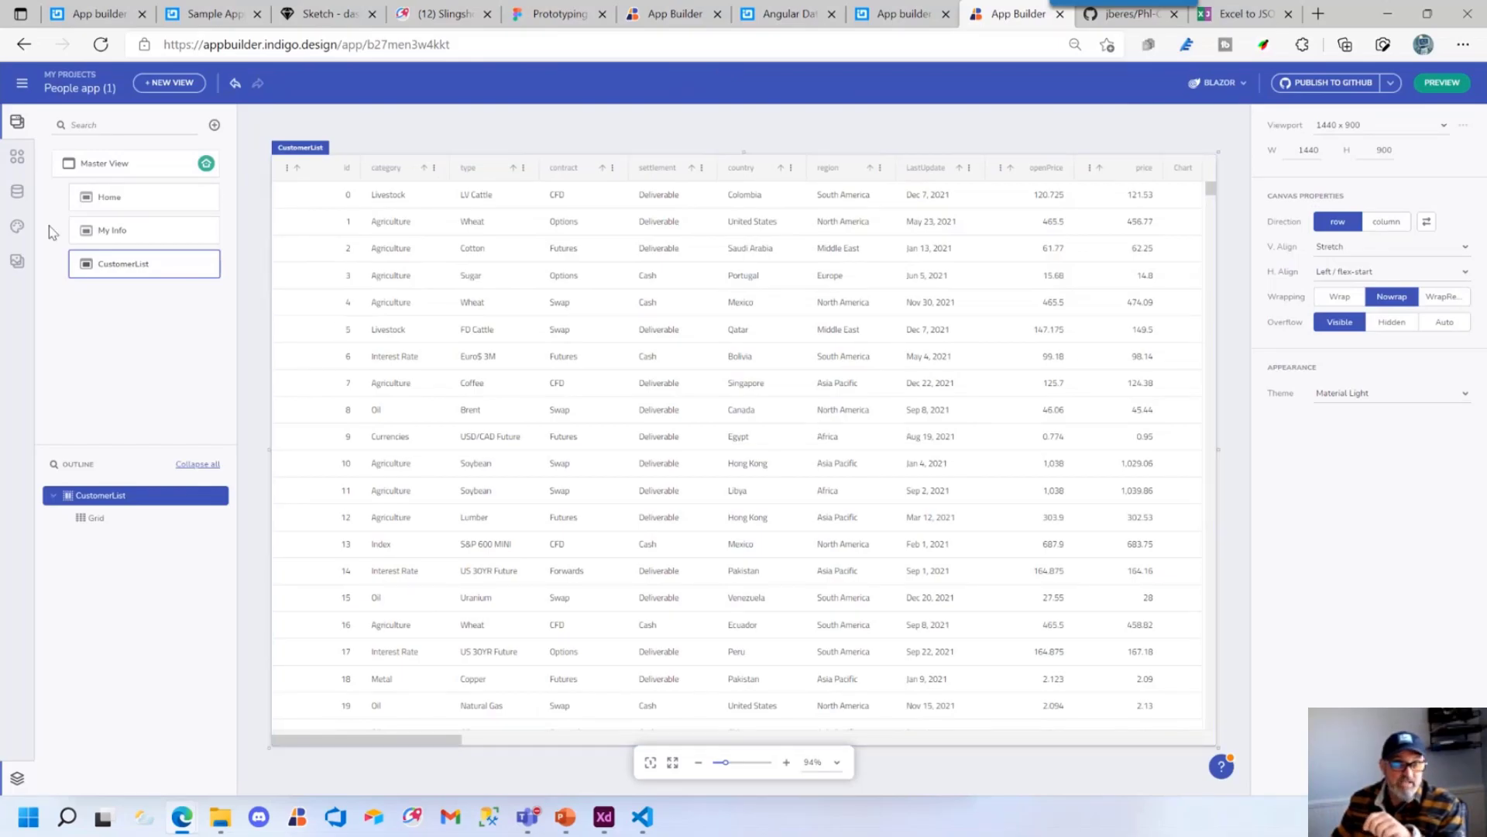
# Open the themes, enlarge the theme list, and try the default Fluent Dark, Material Dark and Fluent Light themes
pyautogui.click(17, 225)
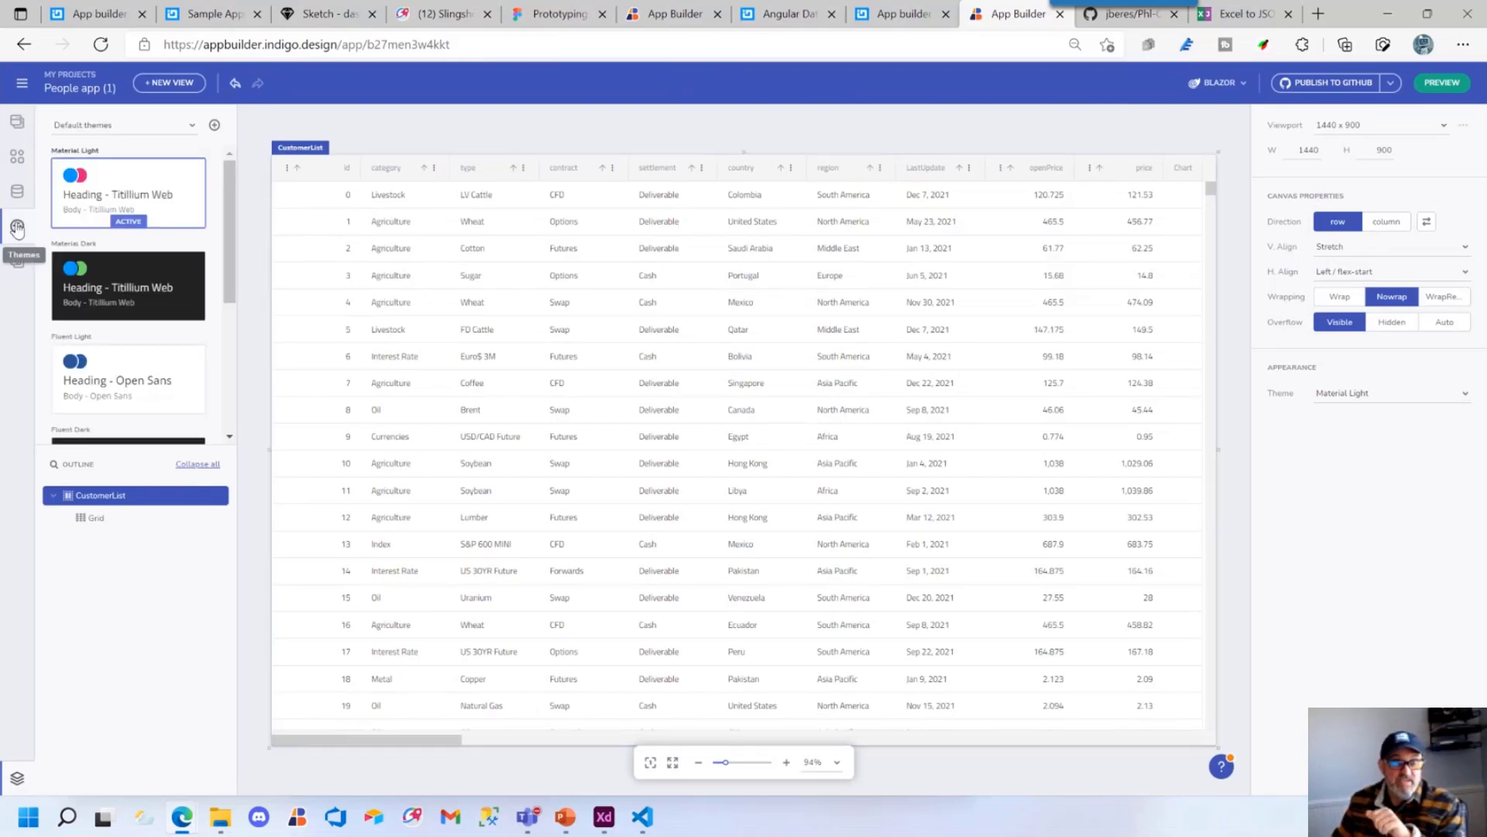
pyautogui.click(214, 443)
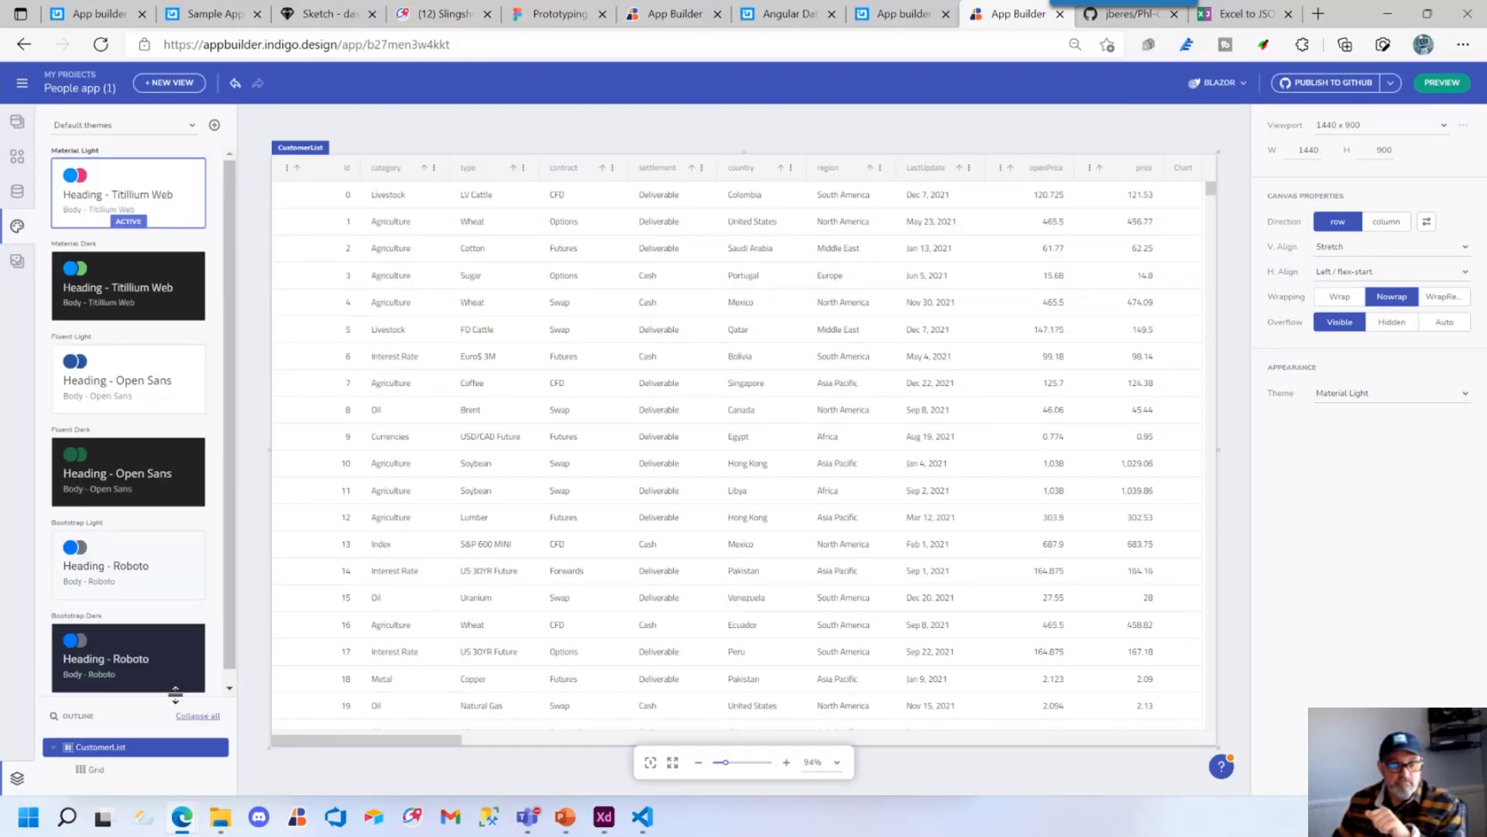
pyautogui.click(96, 467)
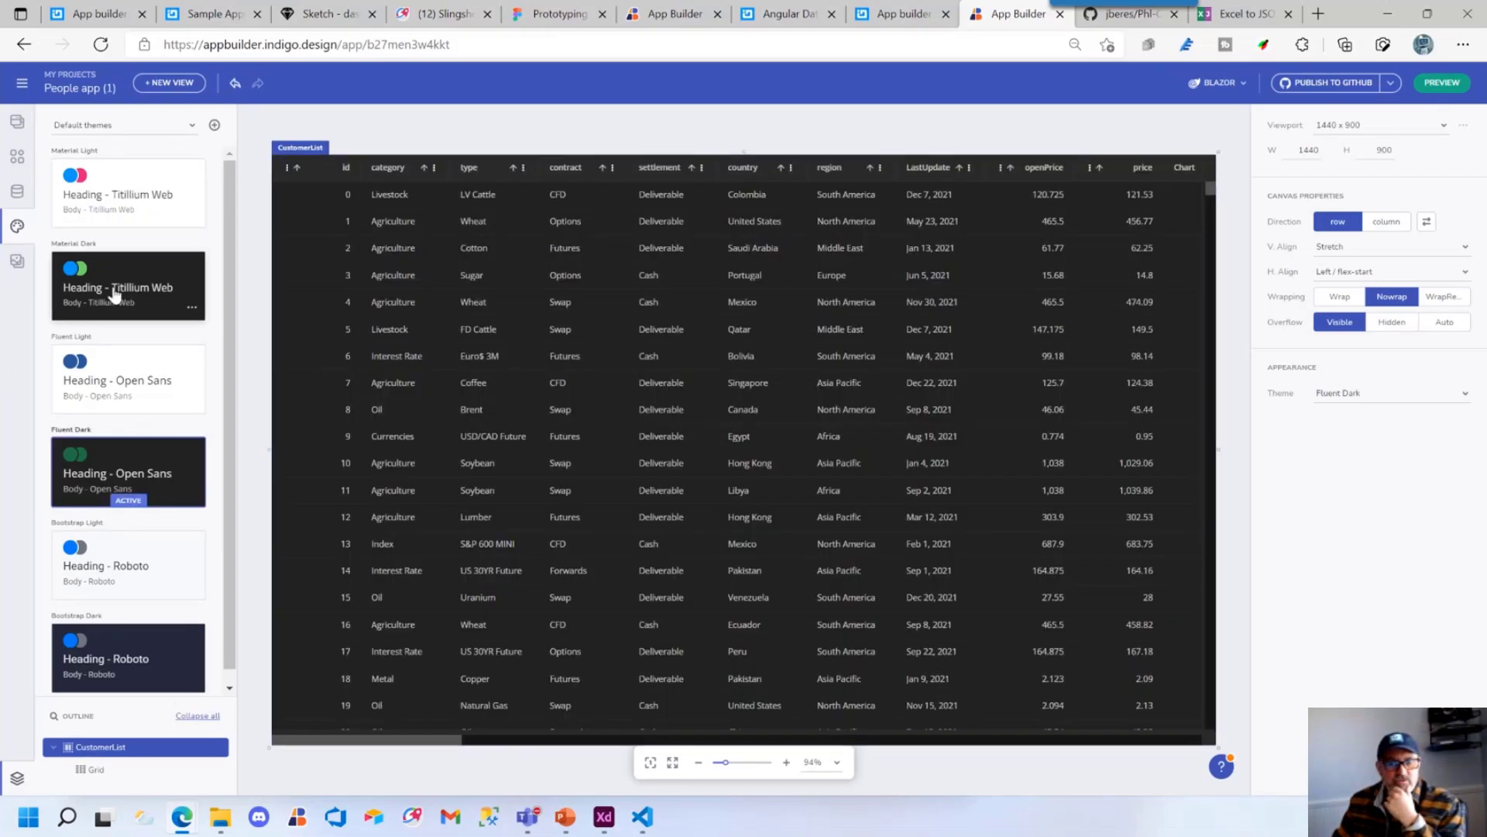
pyautogui.click(115, 291)
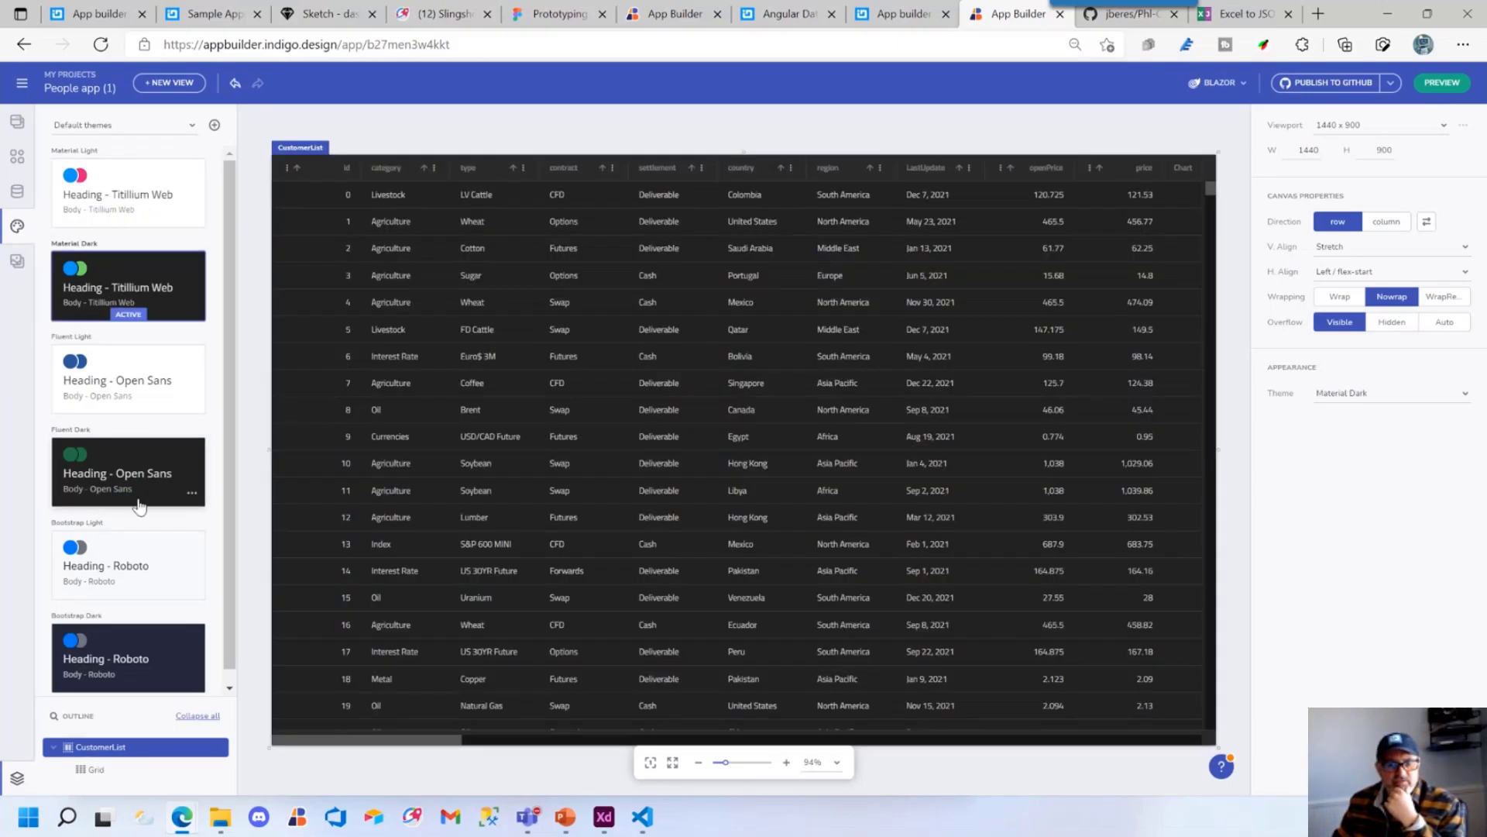
pyautogui.click(132, 392)
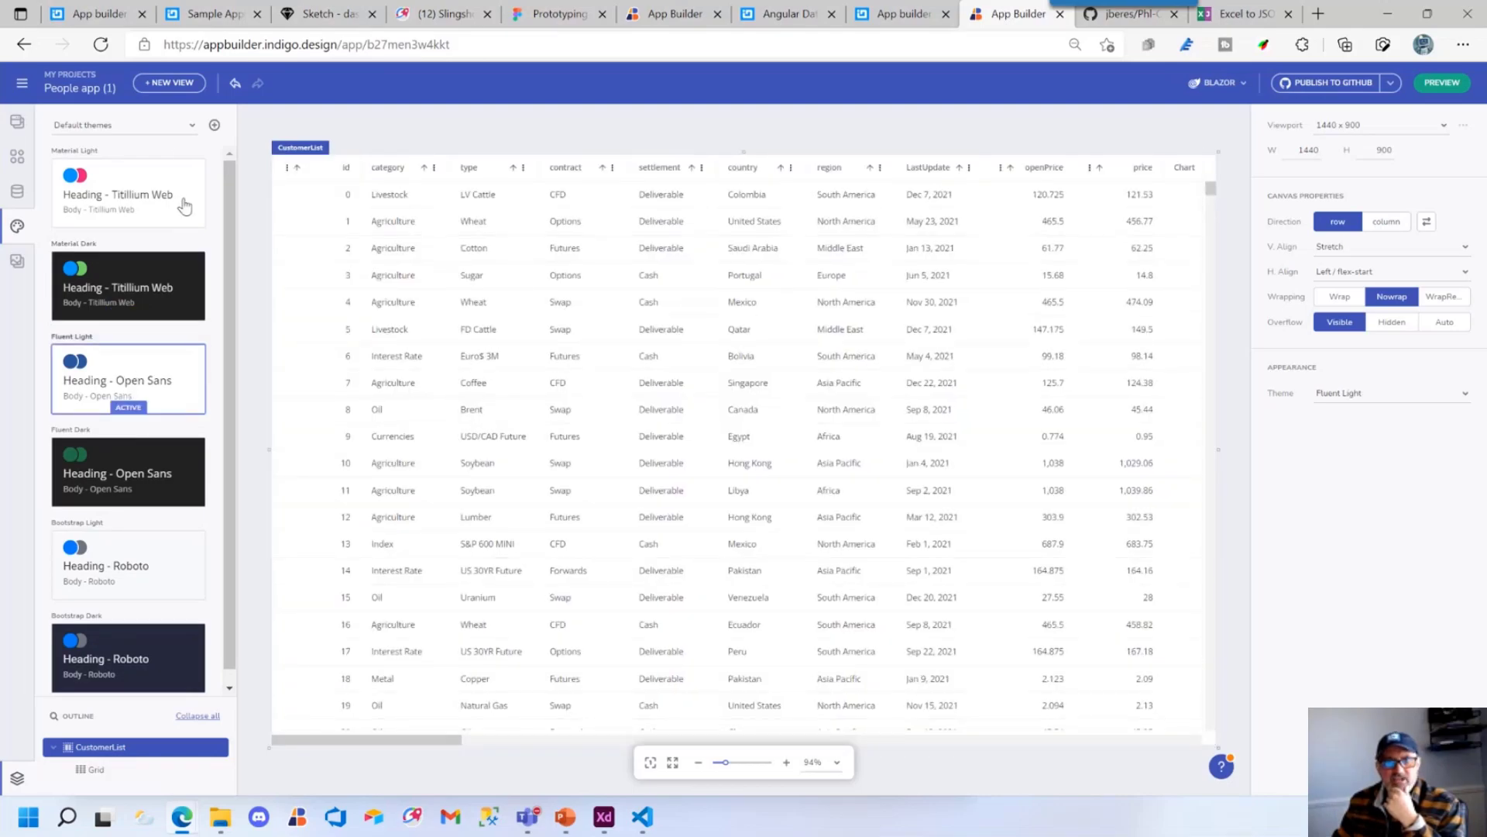
# Apply the Angular theme from the custom themes, and look over the options for creating a theme without saving one
pyautogui.click(178, 137)
pyautogui.click(152, 161)
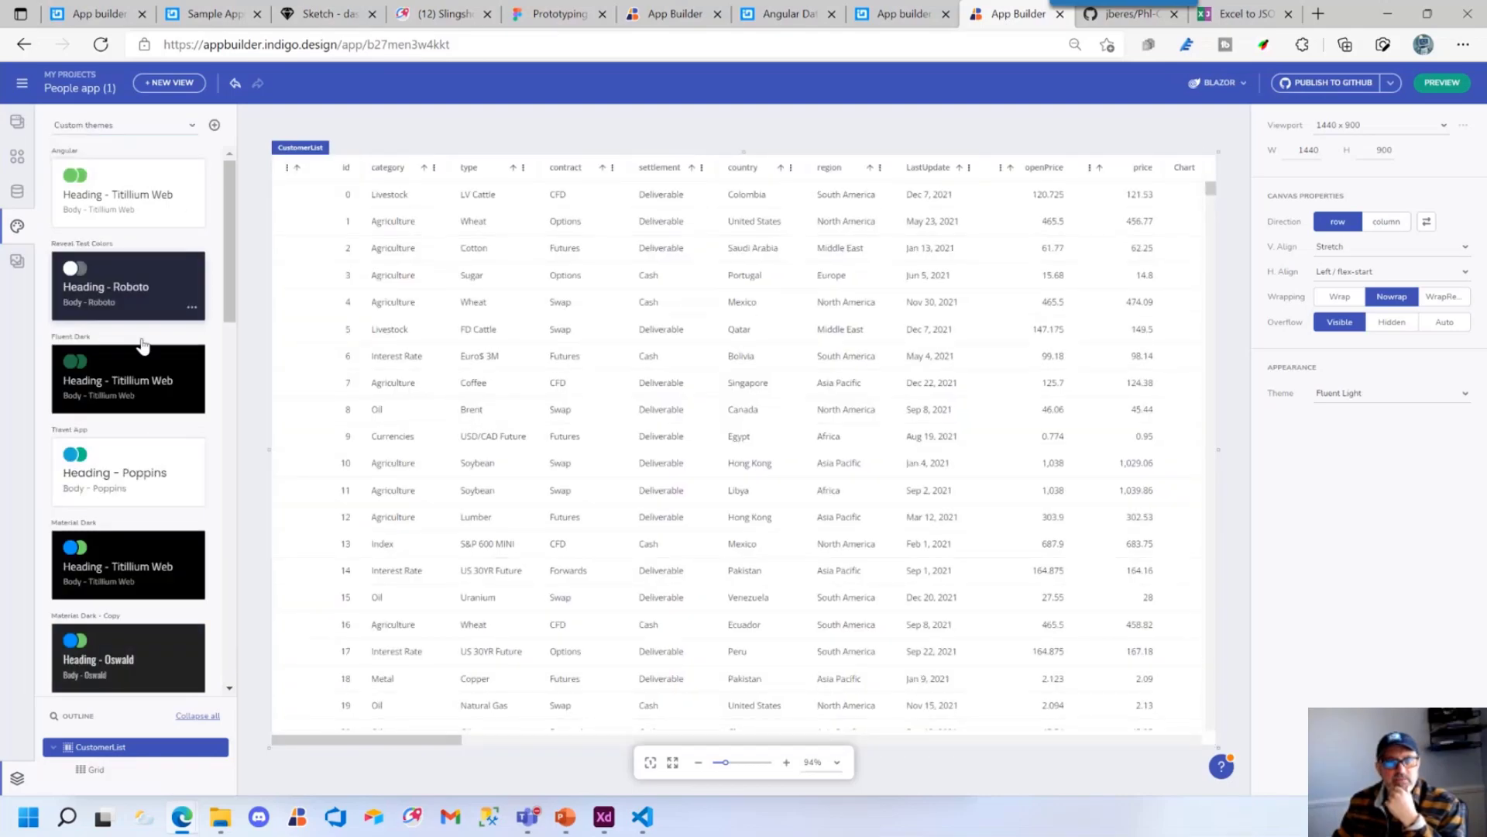
pyautogui.click(151, 211)
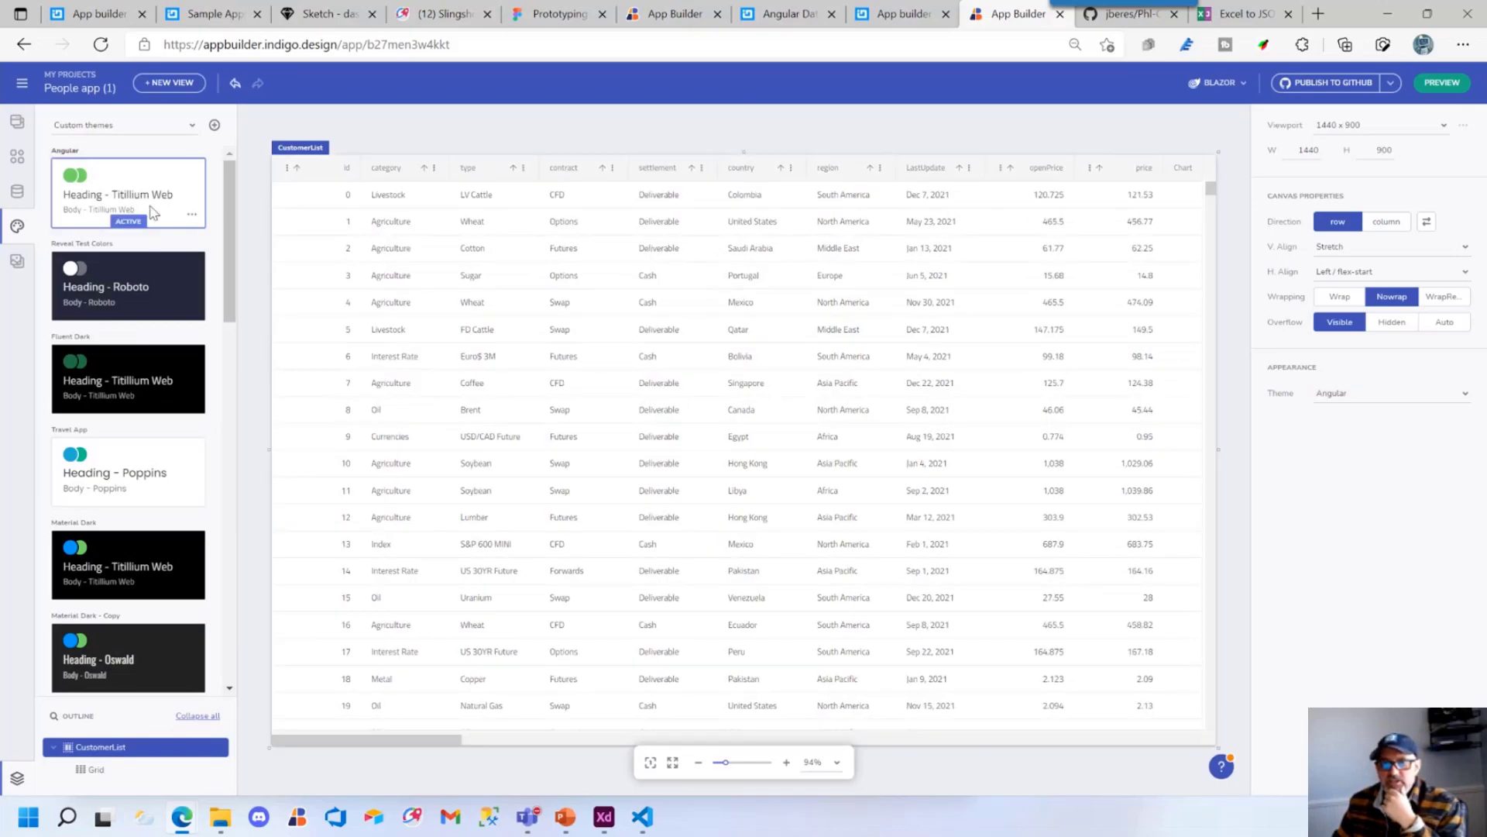
pyautogui.click(215, 125)
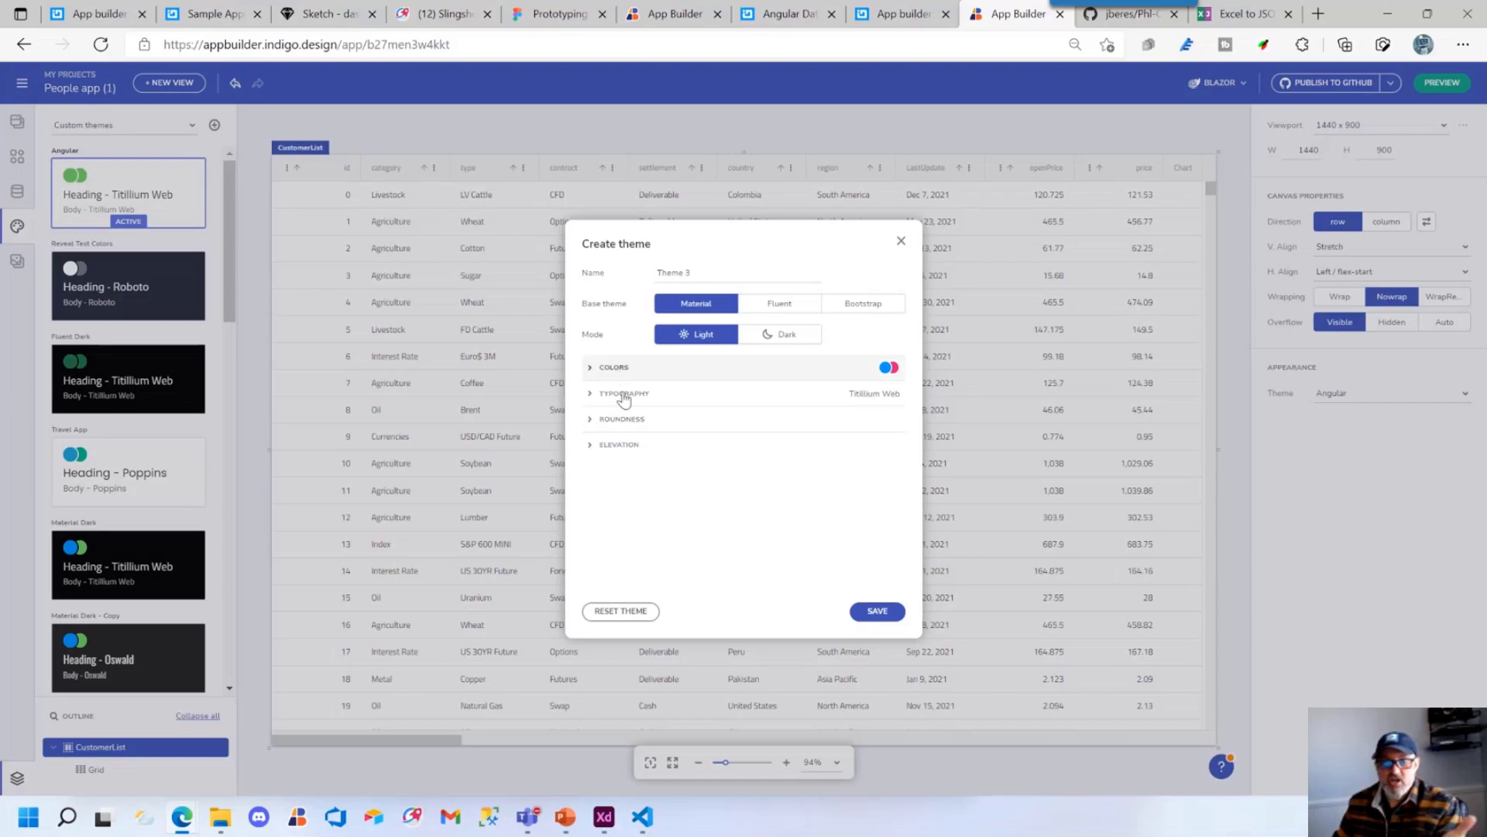
pyautogui.click(901, 242)
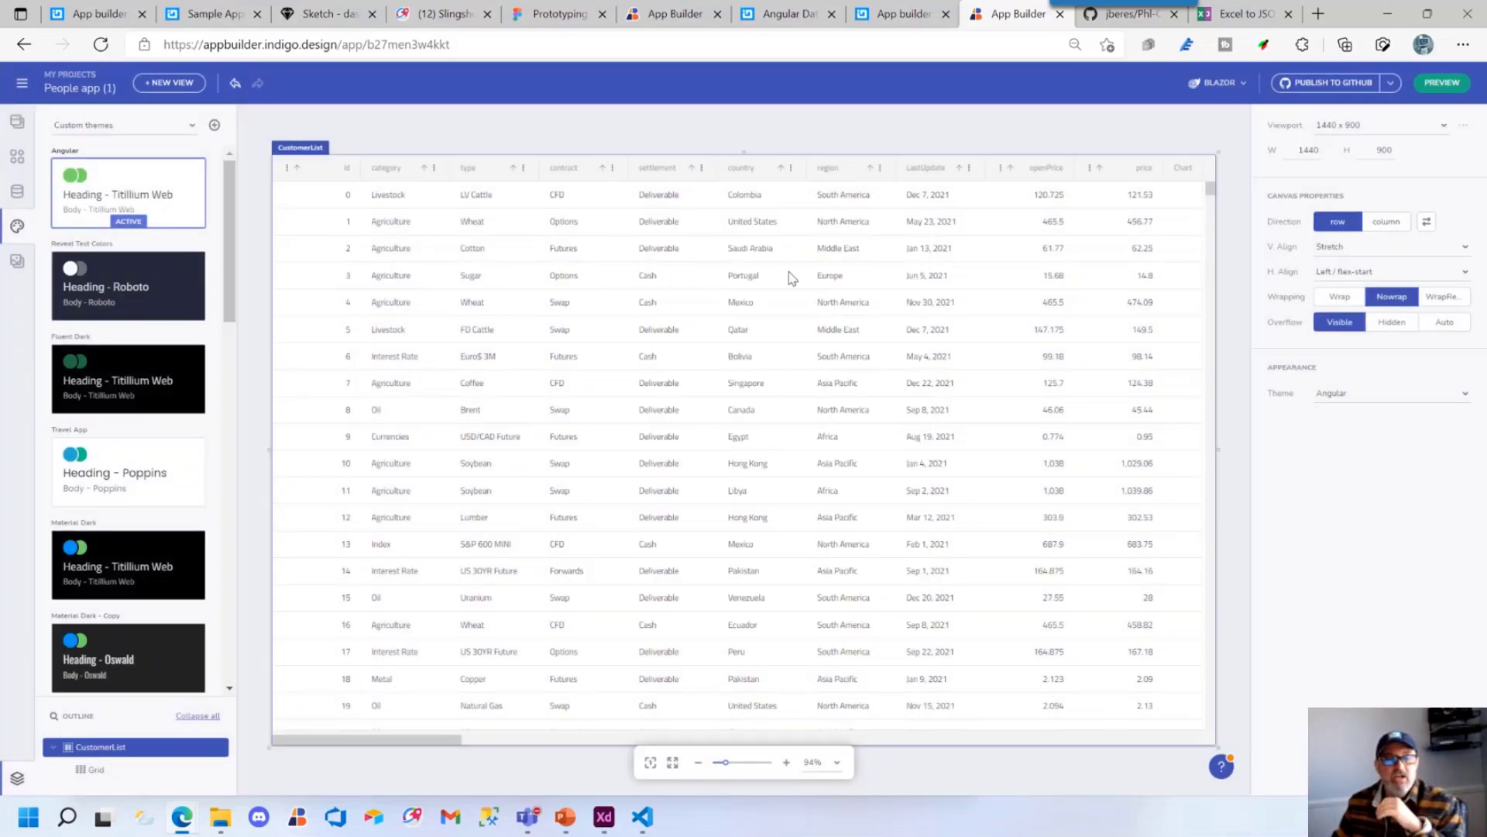
# Try the Travel App custom theme and apply the custom Material Dark theme instead
pyautogui.click(92, 486)
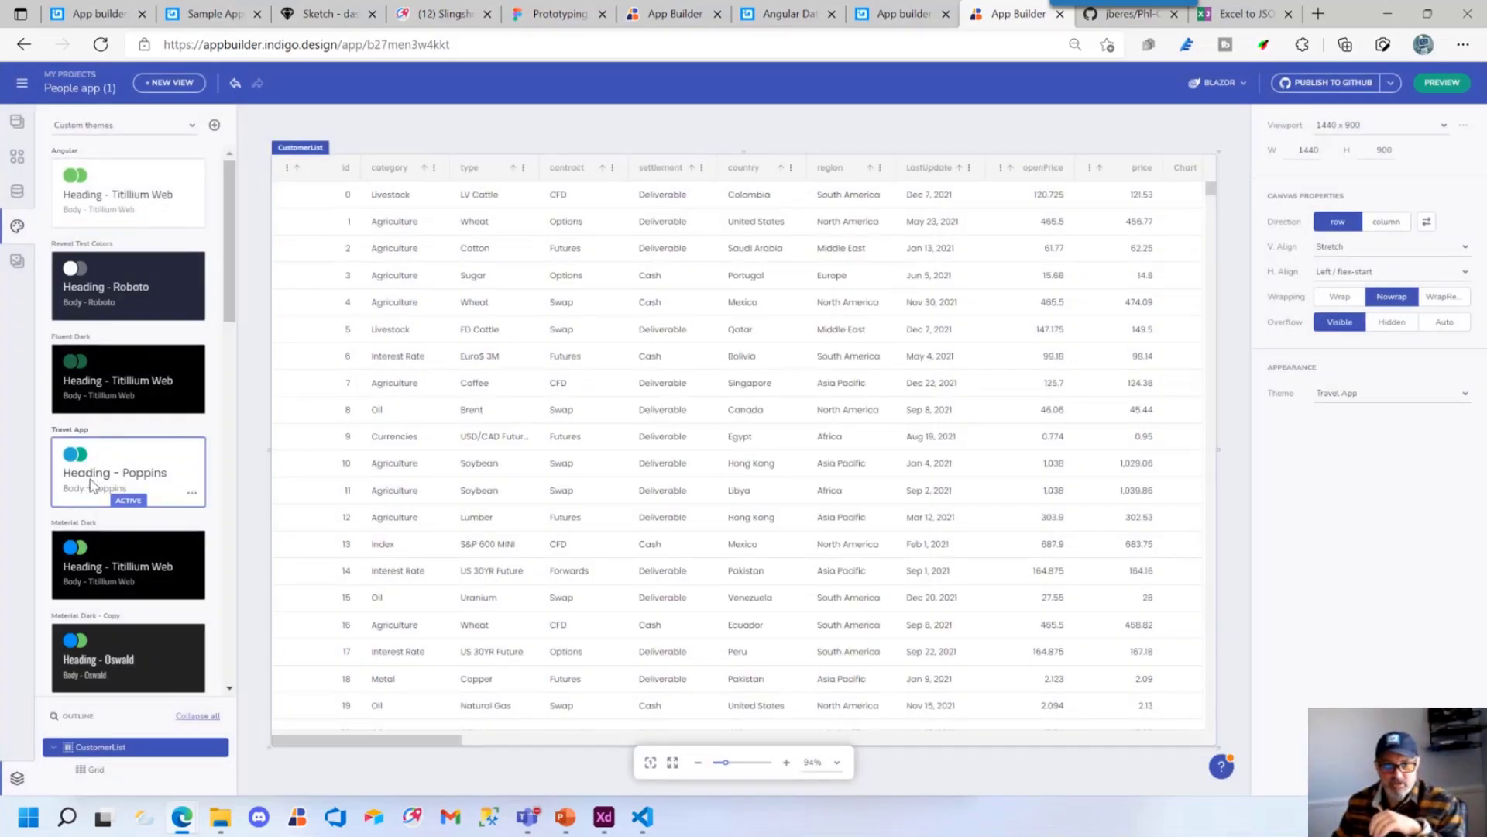
pyautogui.click(131, 571)
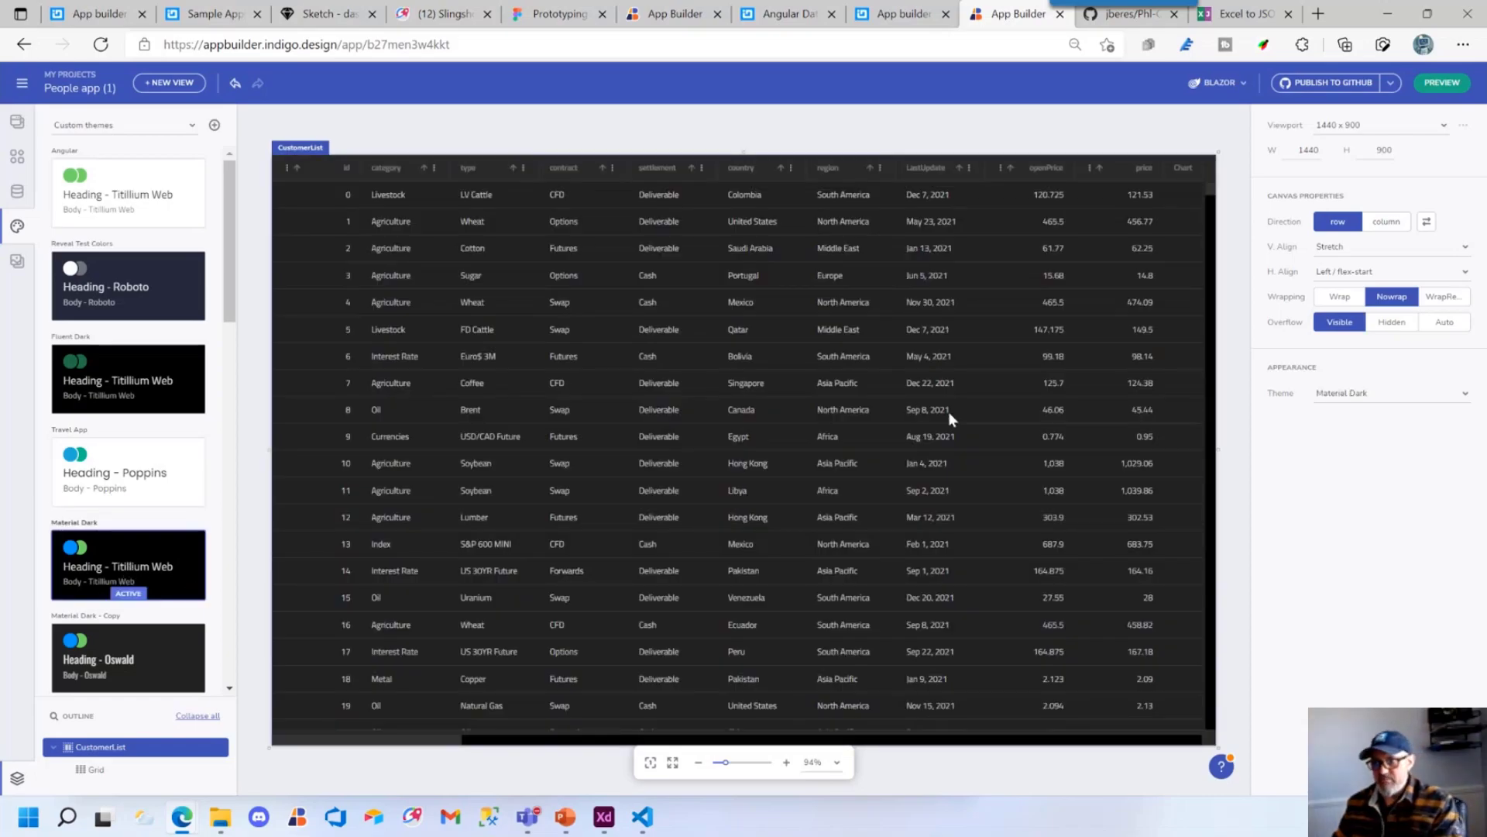
# Preview the Home, My Info and People pages in the dark theme and return to editing
pyautogui.click(1442, 83)
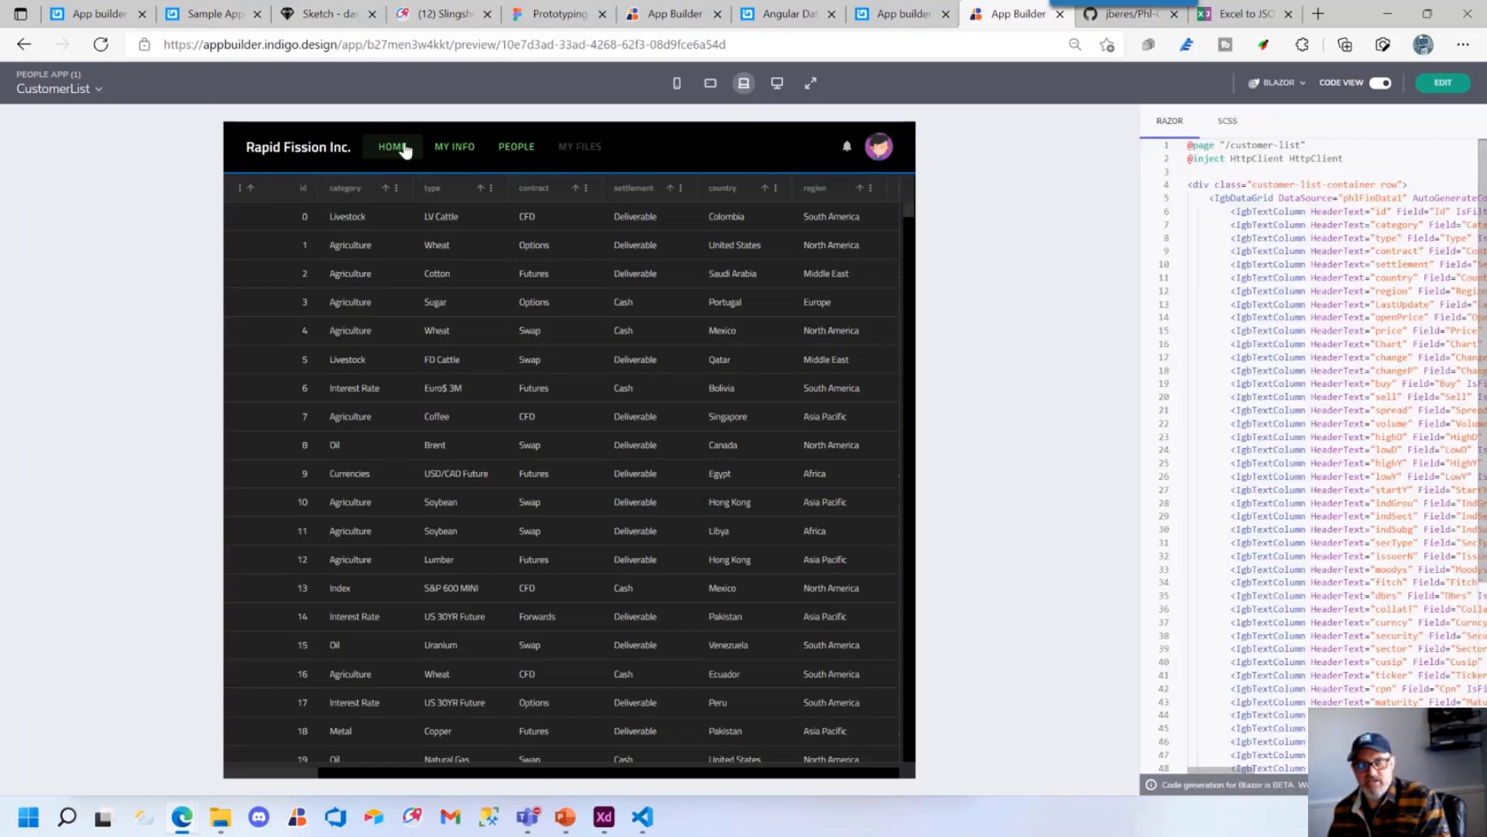
pyautogui.click(405, 150)
pyautogui.click(456, 147)
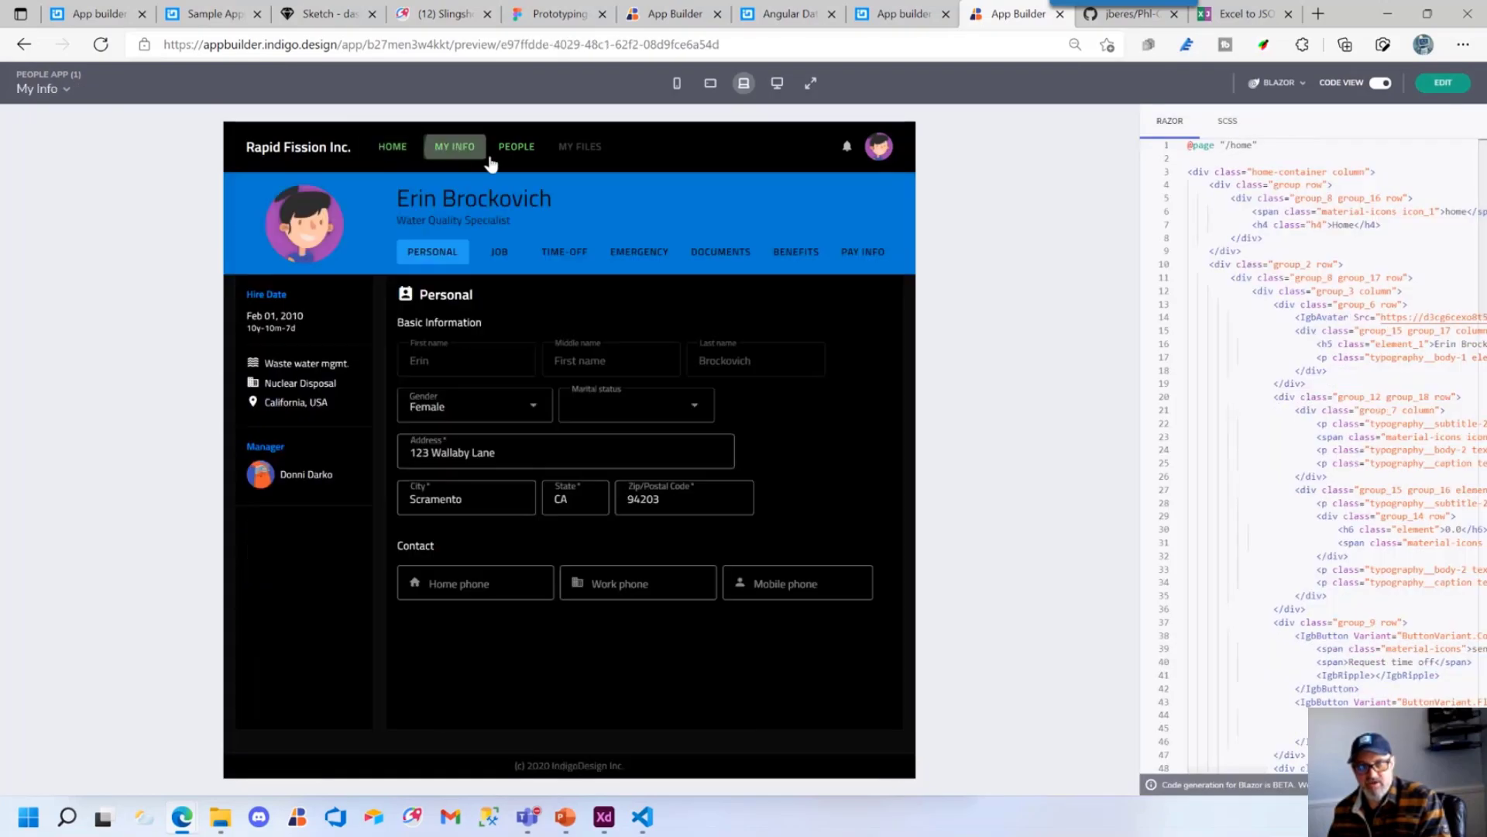
pyautogui.click(516, 147)
pyautogui.click(392, 146)
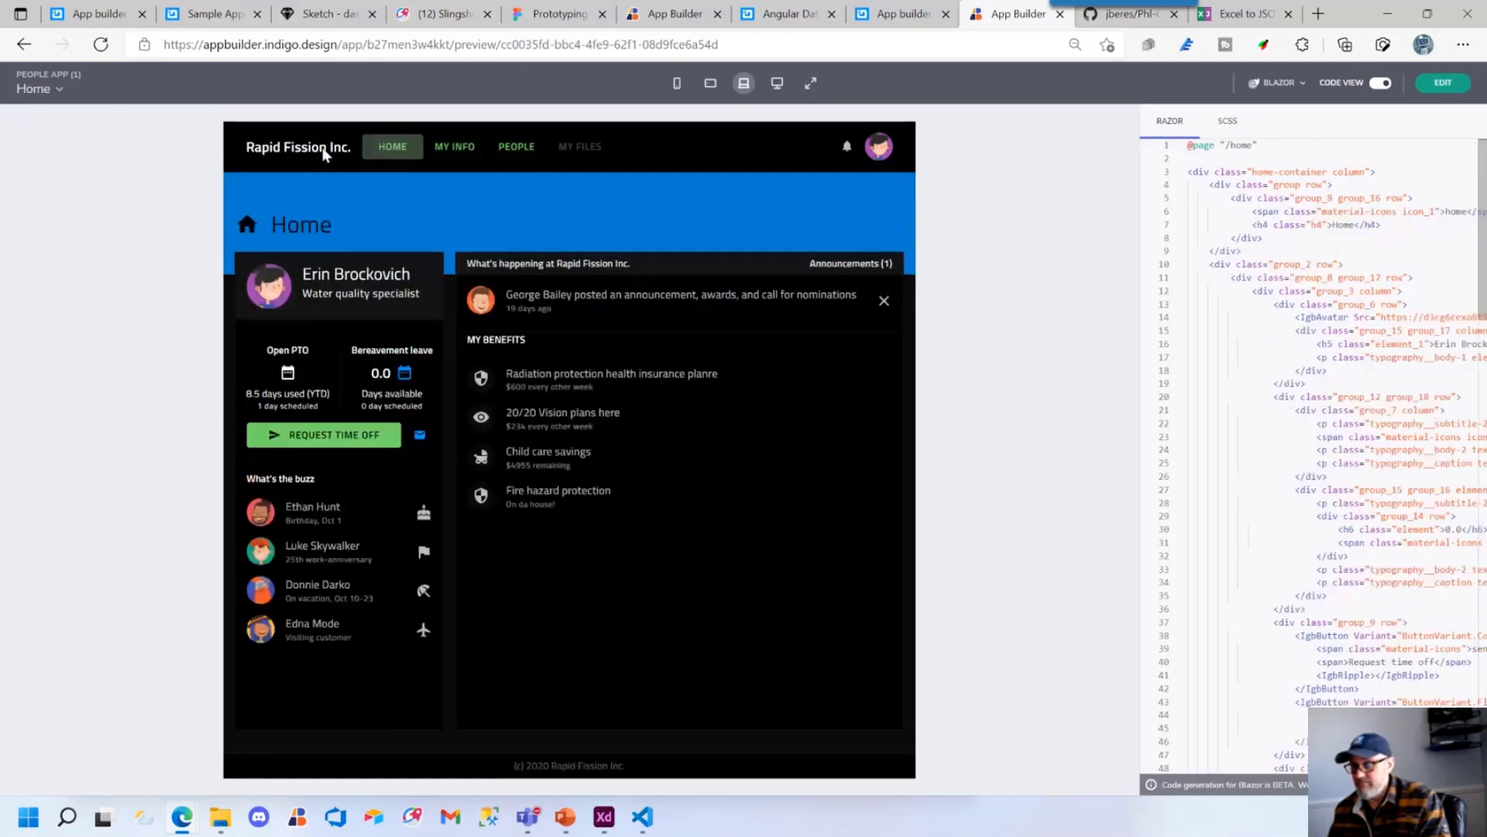
pyautogui.click(1442, 84)
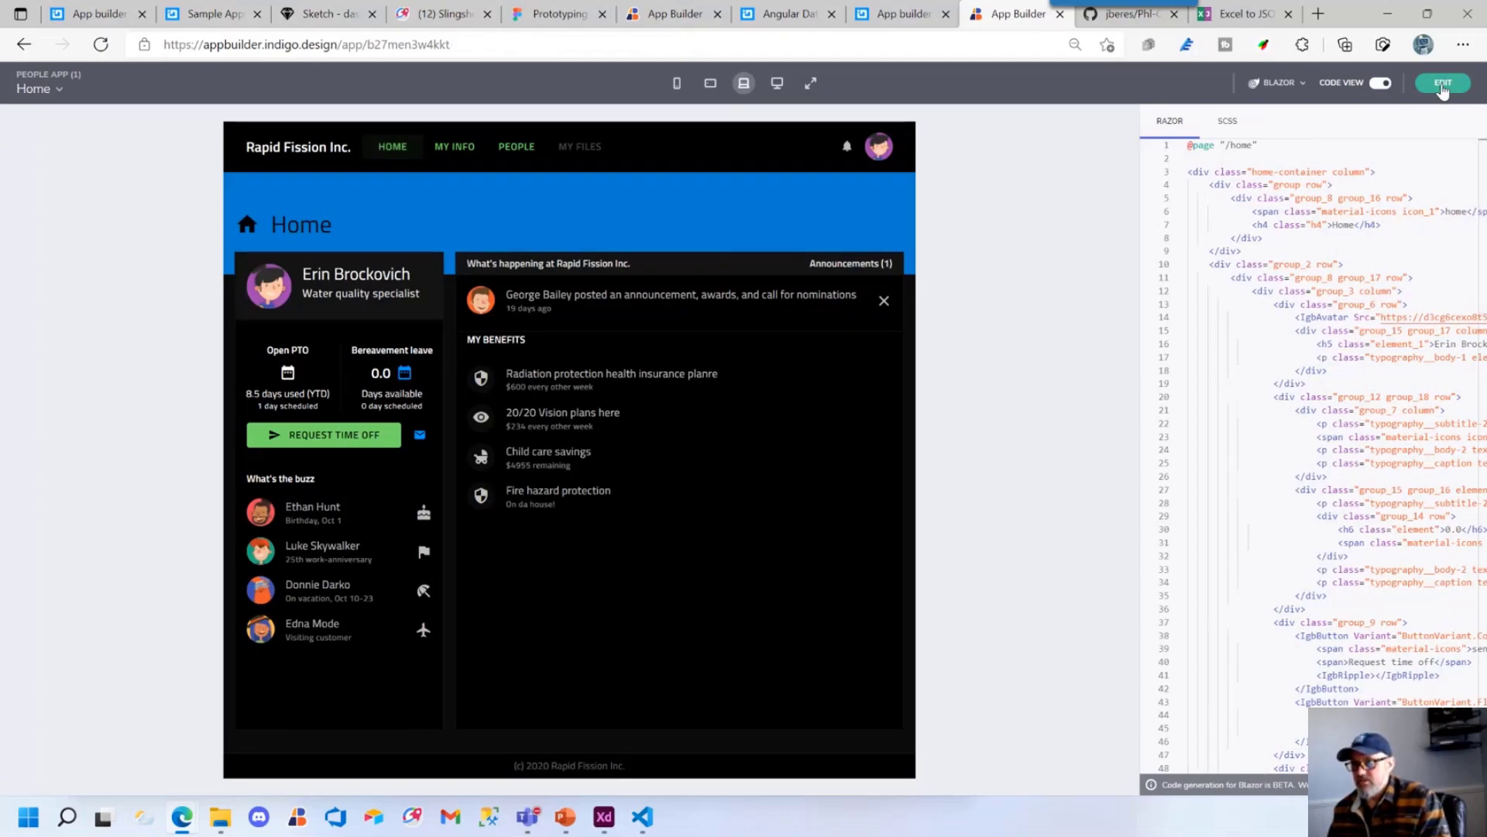
# Check the target platform options and download the Blazor app as a ZIP file
pyautogui.click(1233, 88)
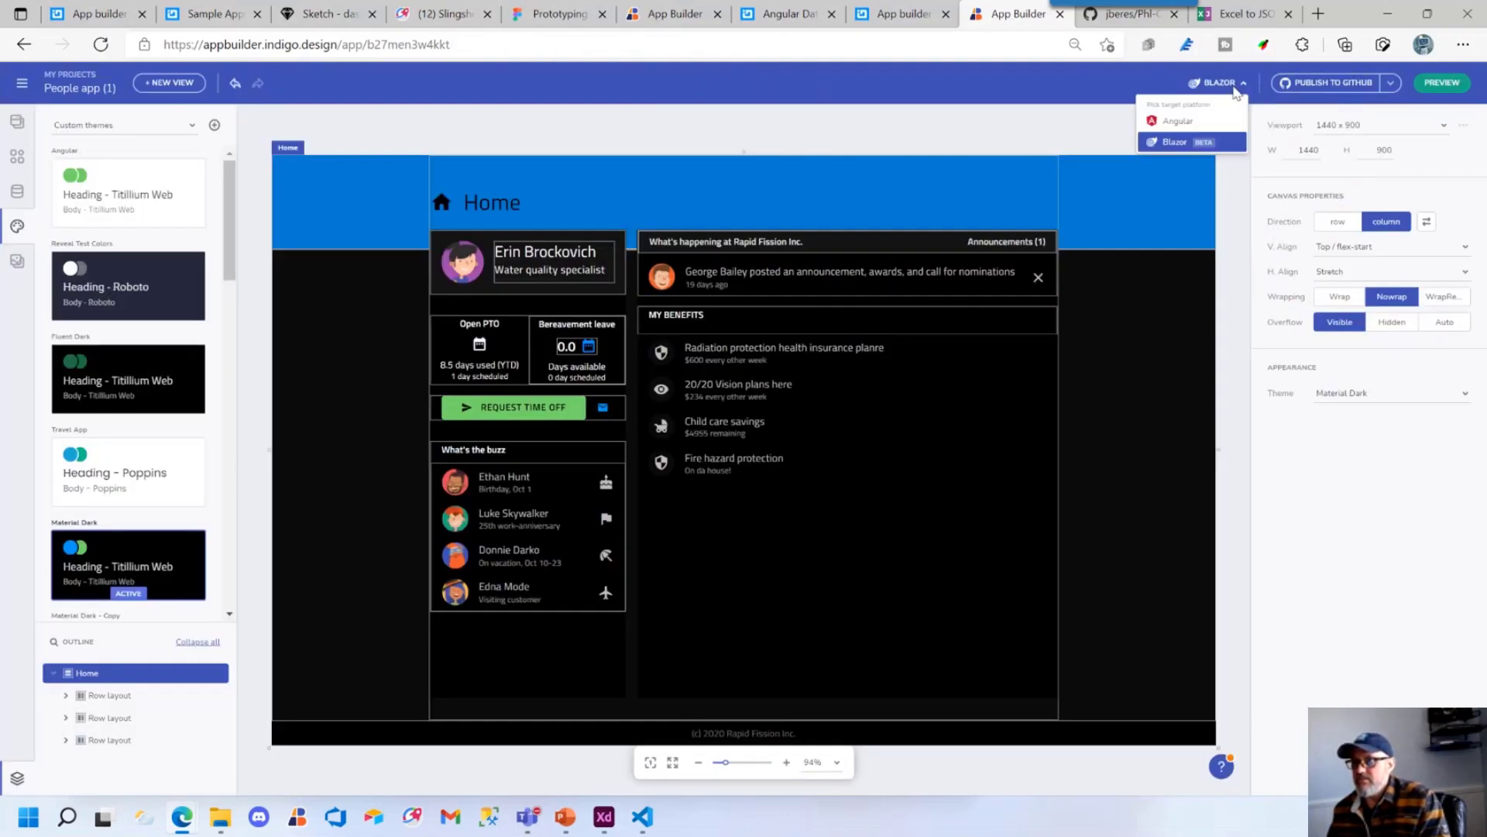
pyautogui.click(1390, 83)
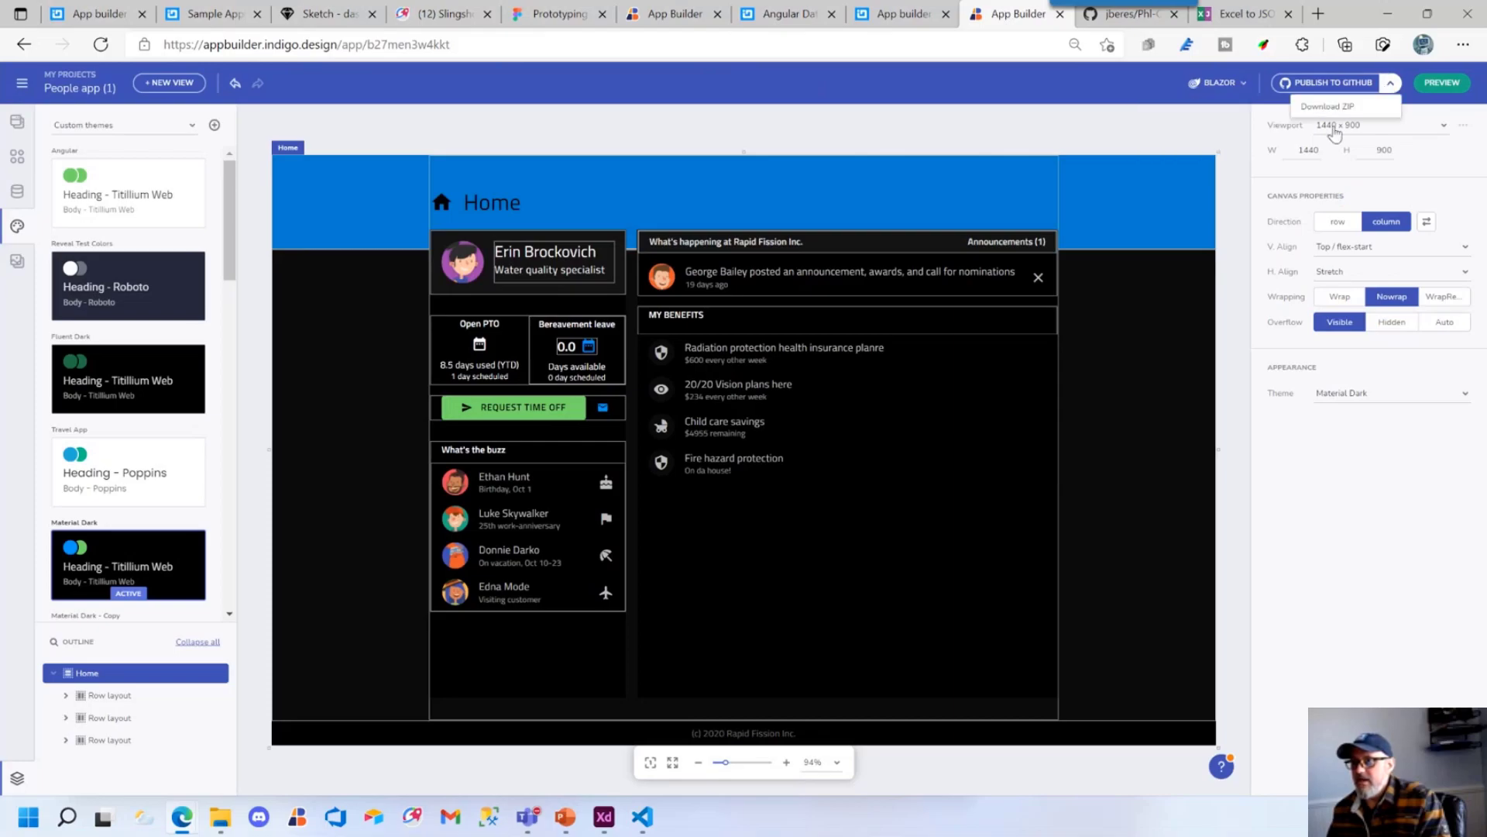
pyautogui.click(1328, 107)
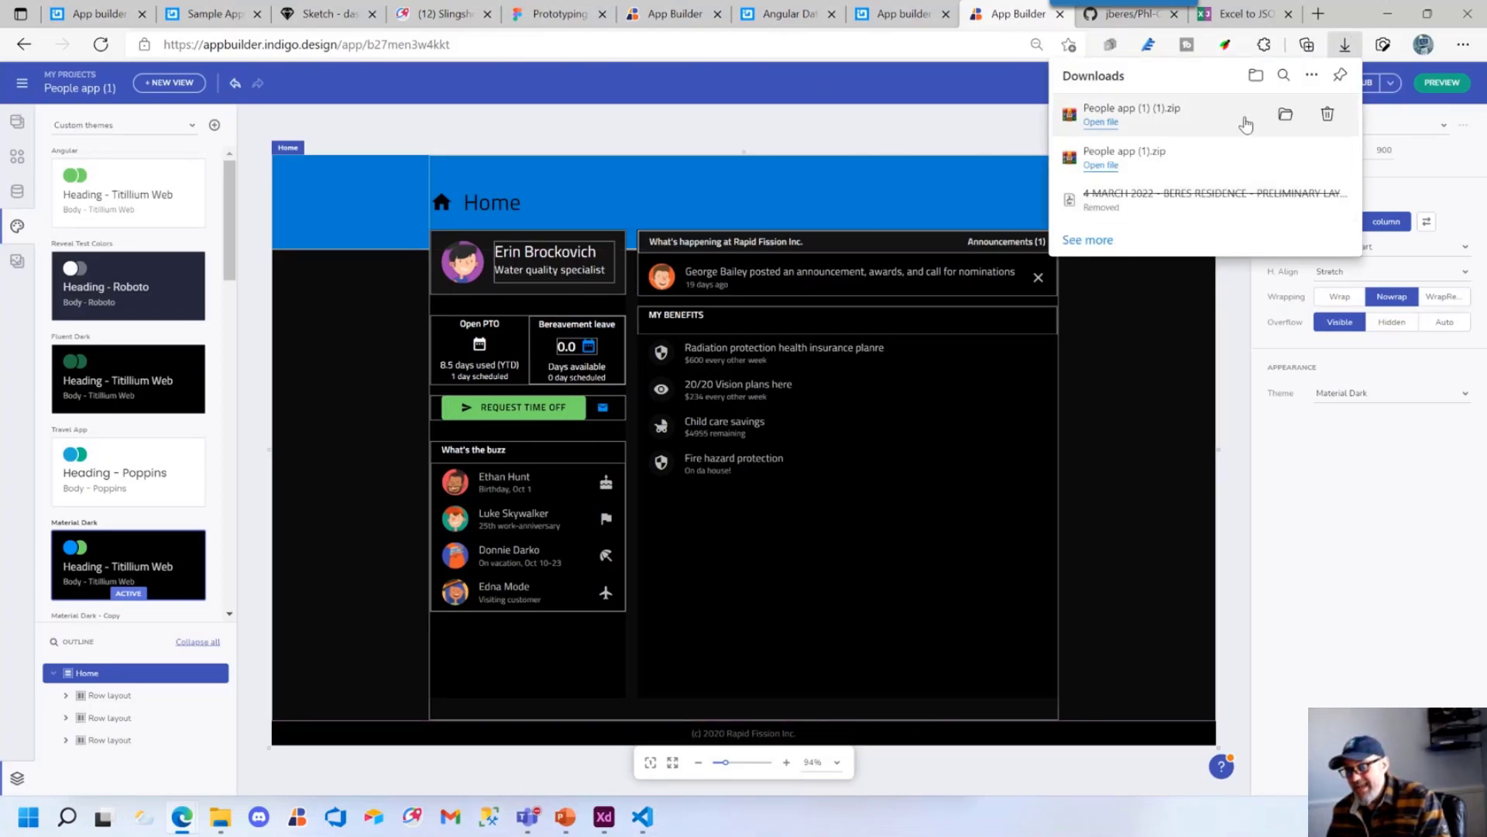
# Extract the downloaded People app (1) (1).zip in the Downloads folder and open its PeopleApp1.csproj in Visual Studio
pyautogui.click(1285, 117)
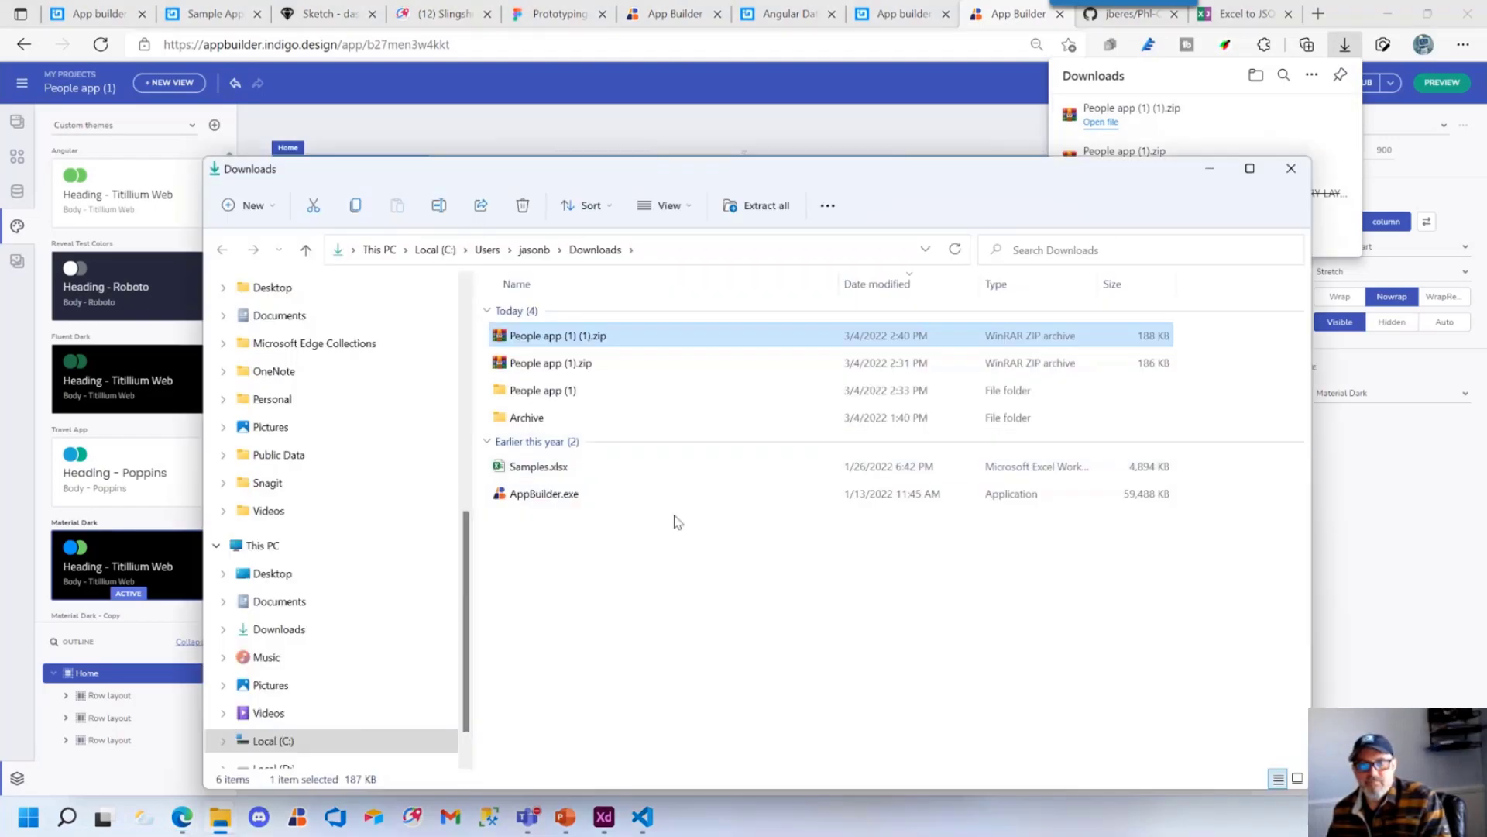
pyautogui.rightClick(597, 342)
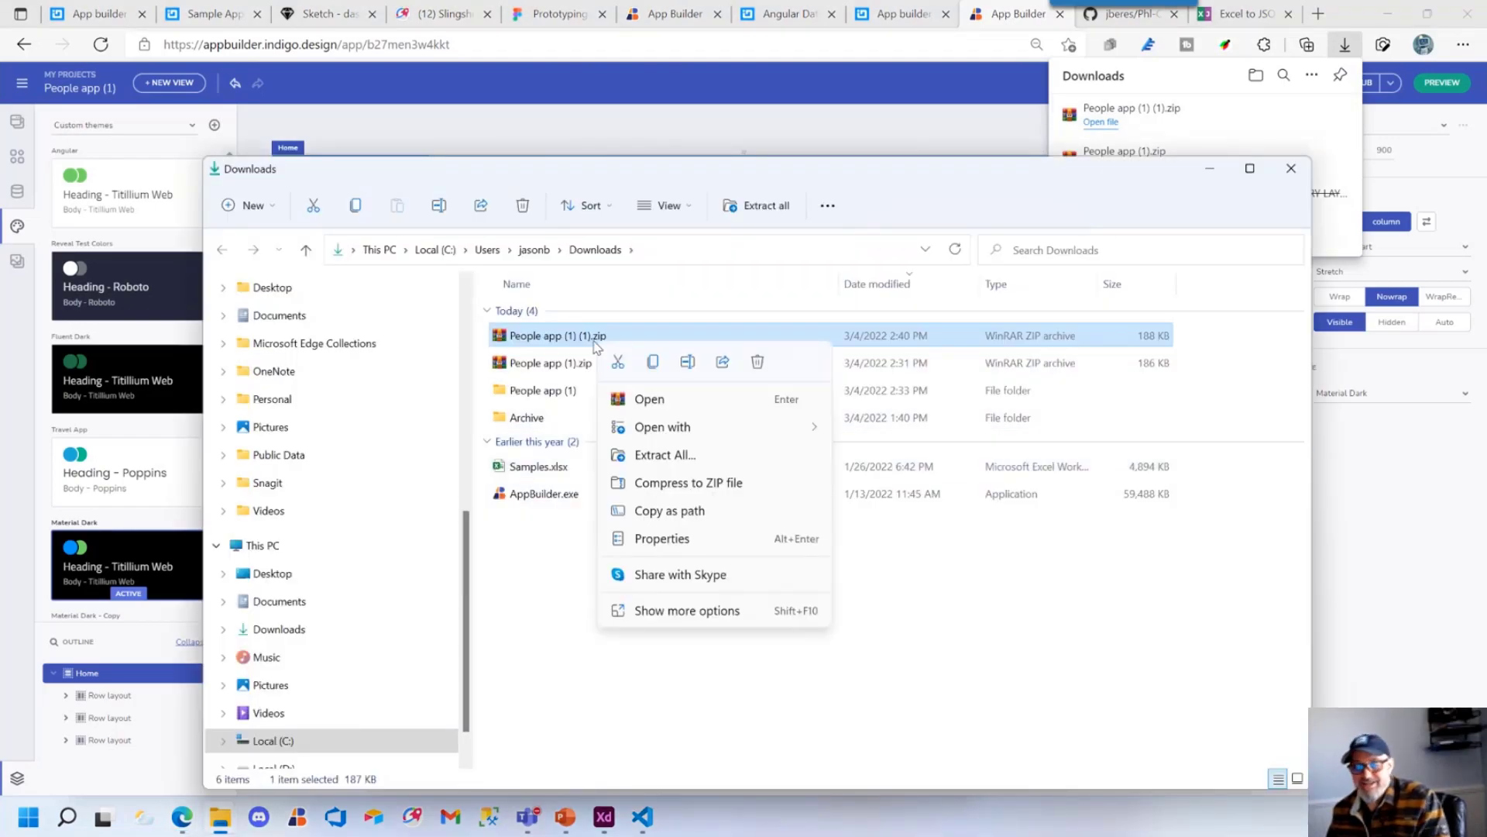
pyautogui.click(664, 457)
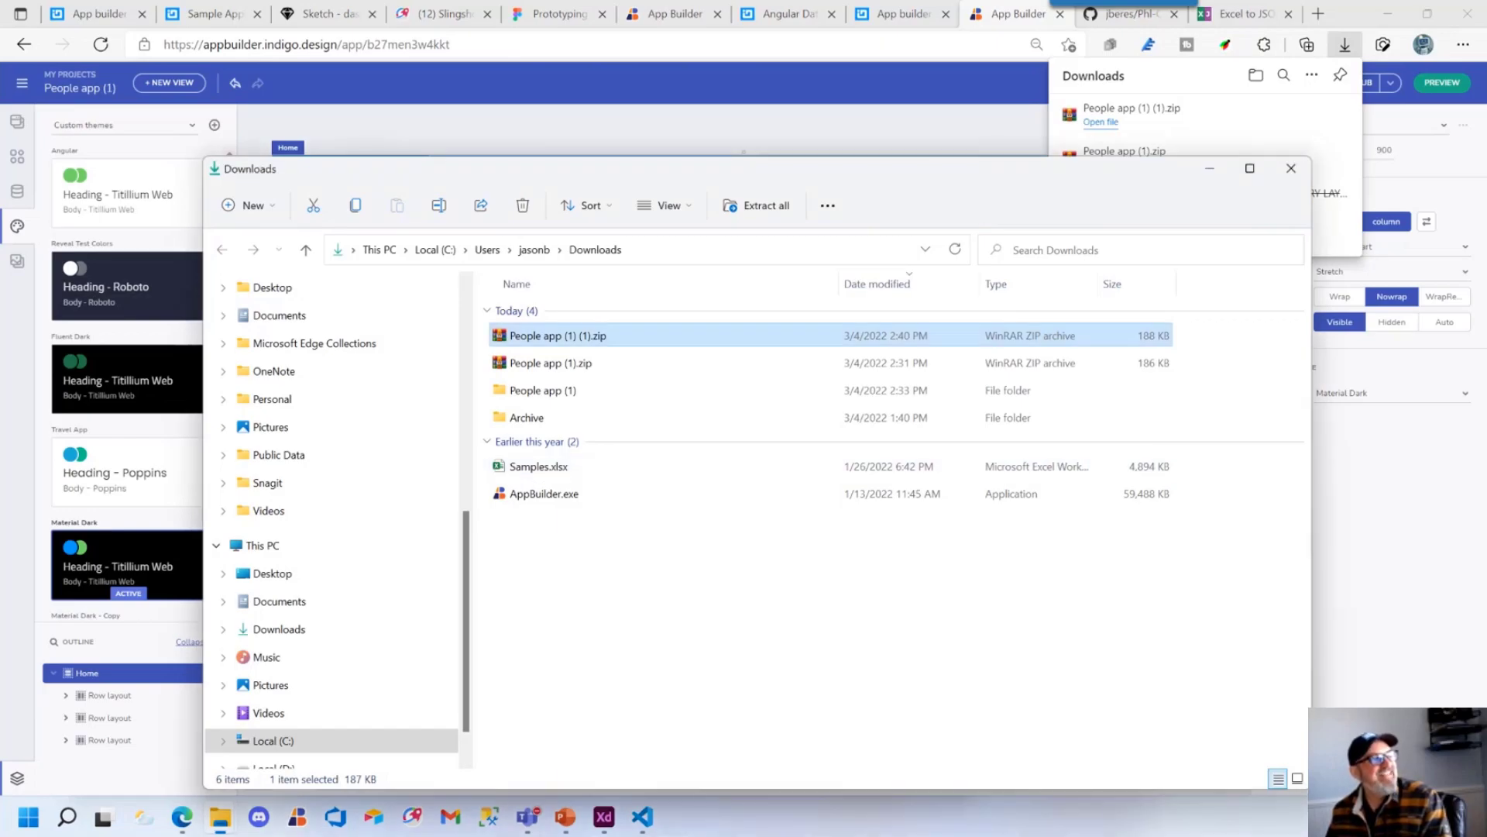
pyautogui.rightClick(580, 405)
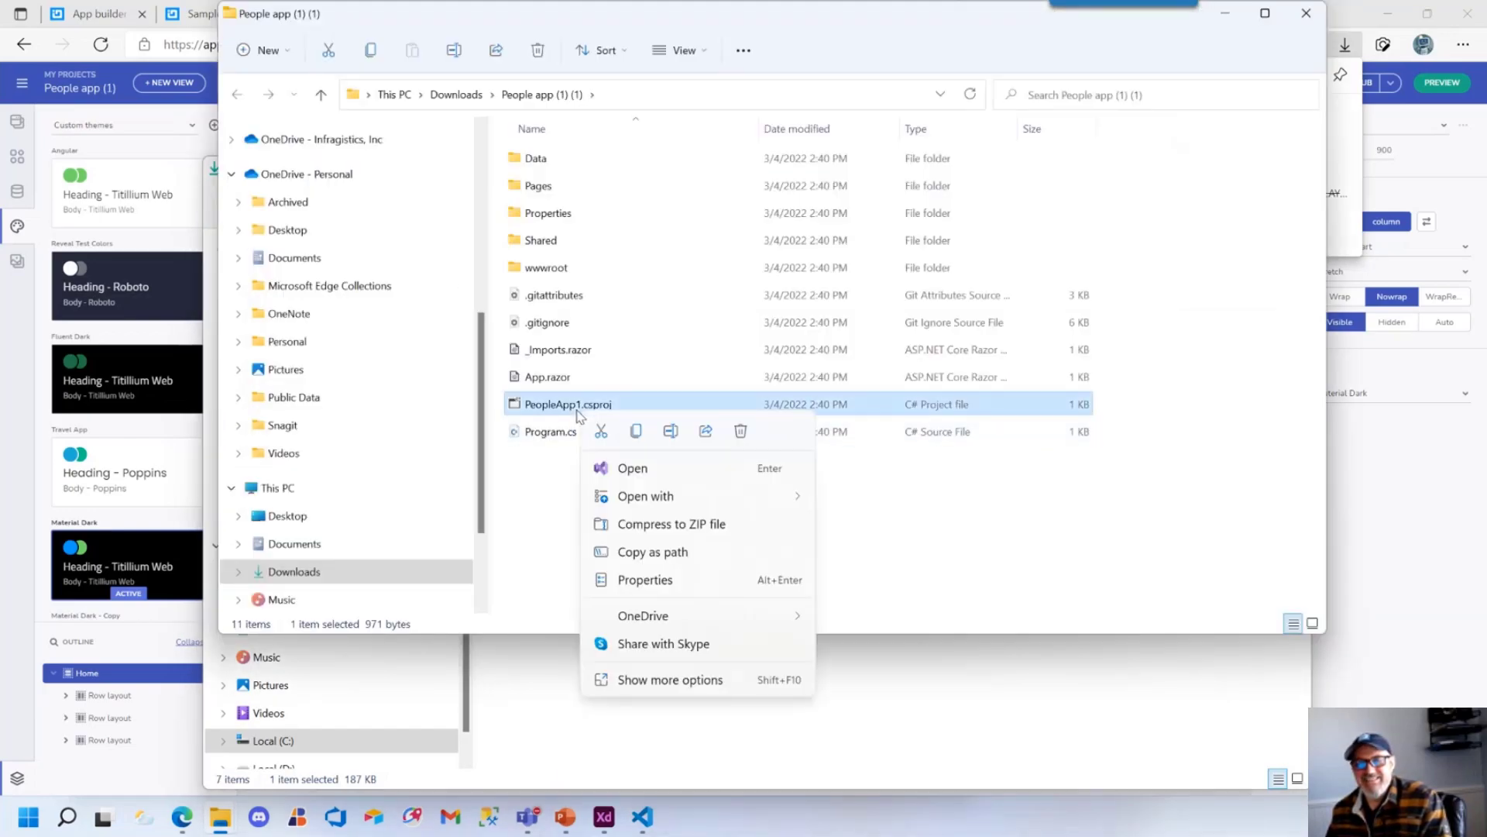
pyautogui.click(655, 476)
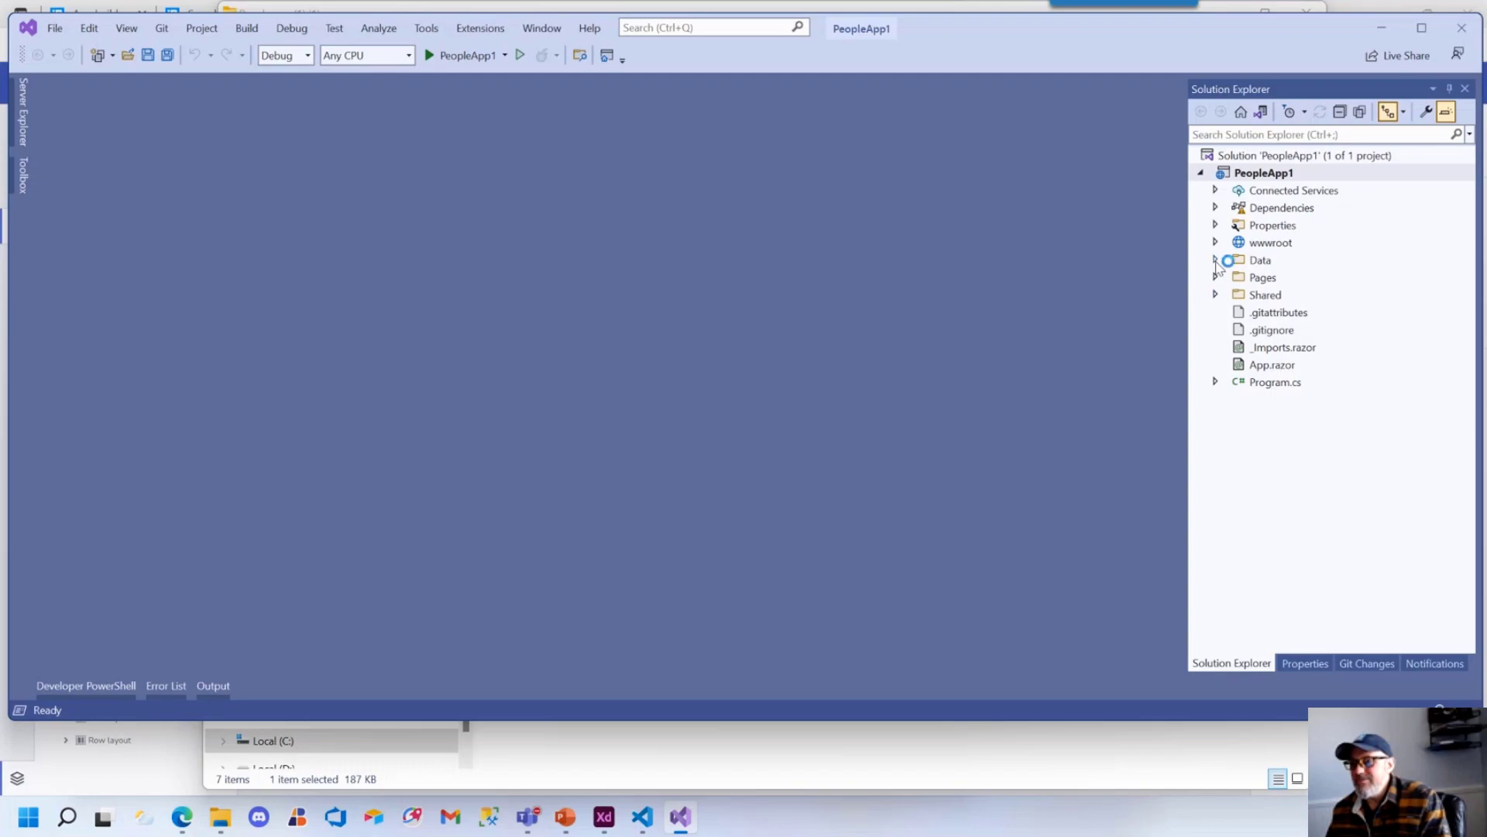
# Dismiss the feedback survey, open CustomerList.razor from the Pages folder and look through its generated data grid columns
pyautogui.click(1216, 276)
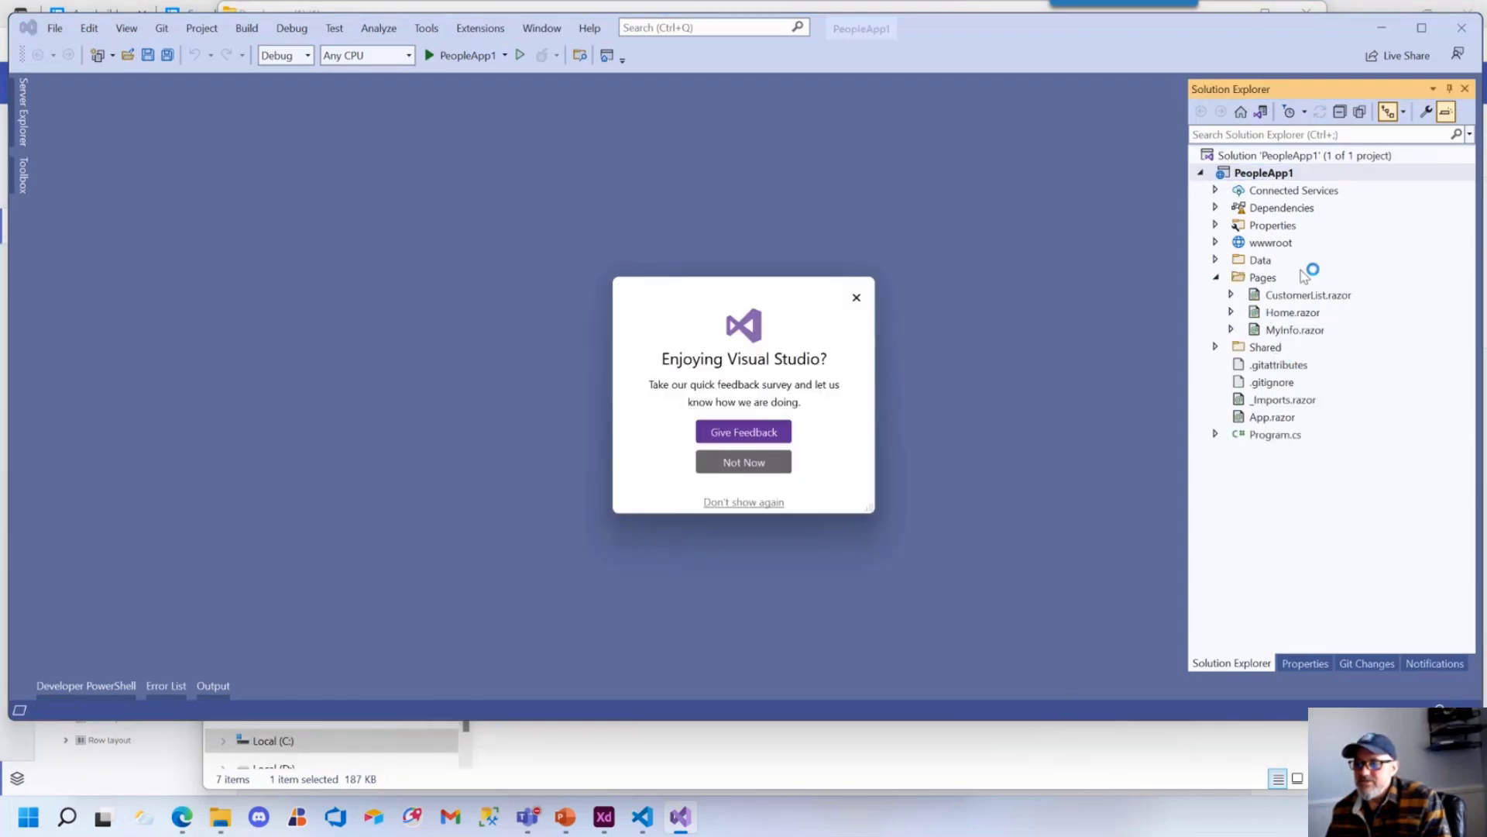
pyautogui.click(743, 462)
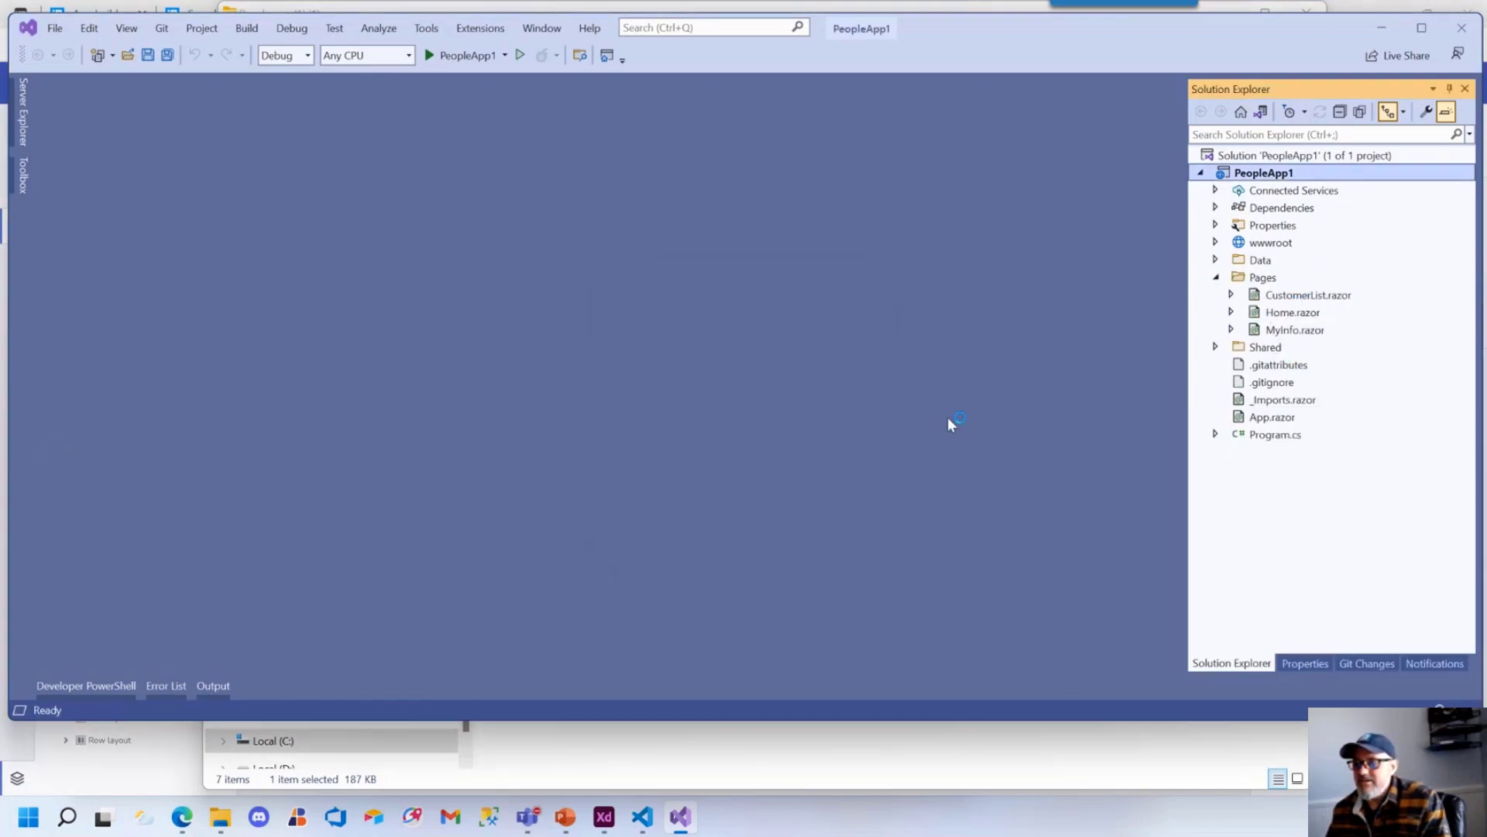
pyautogui.doubleClick(1320, 294)
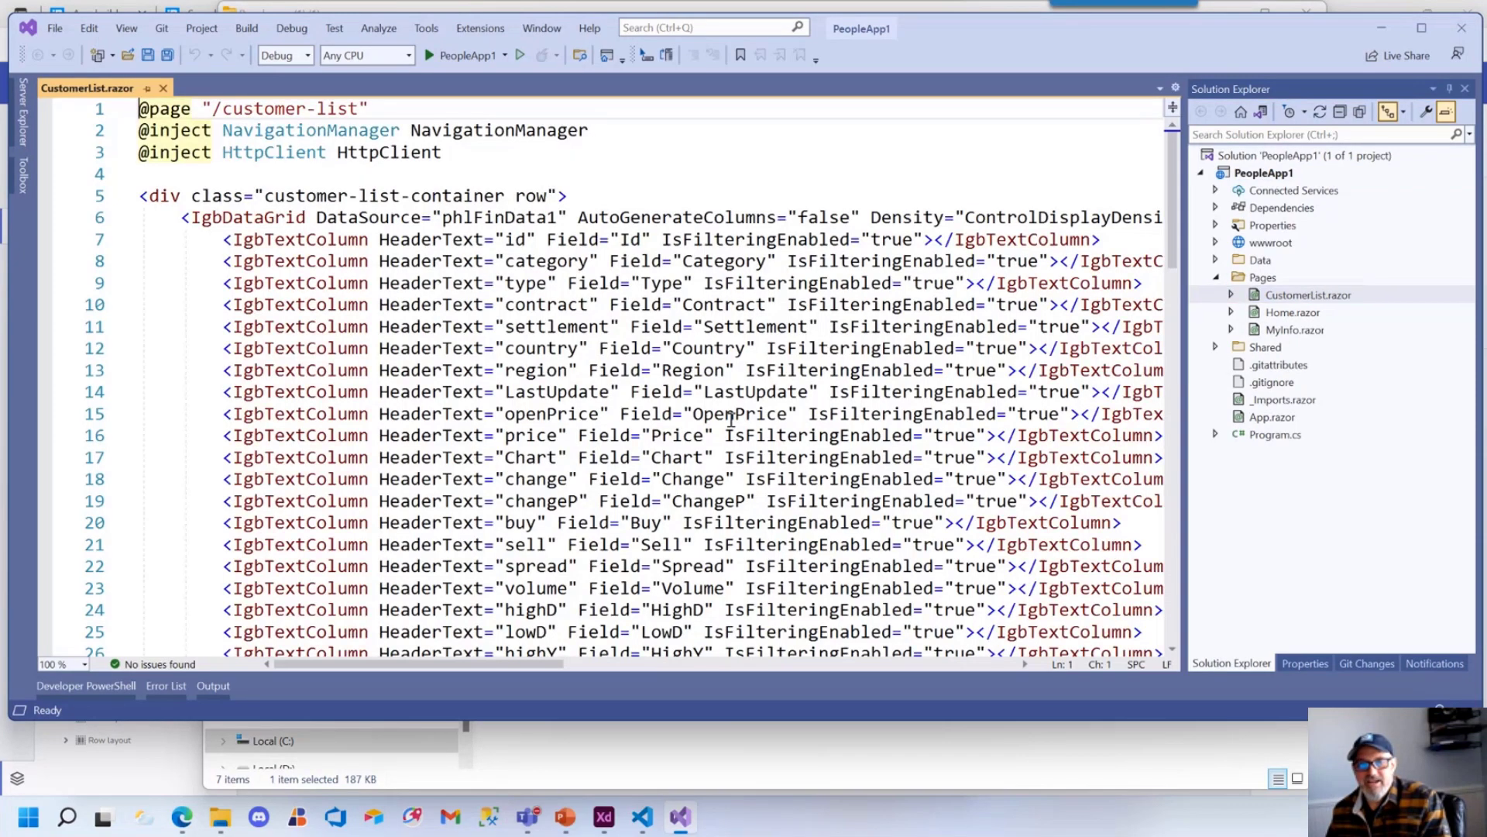
pyautogui.scroll(-15, 731, 421)
pyautogui.scroll(-5, 731, 421)
pyautogui.scroll(3, 542, 465)
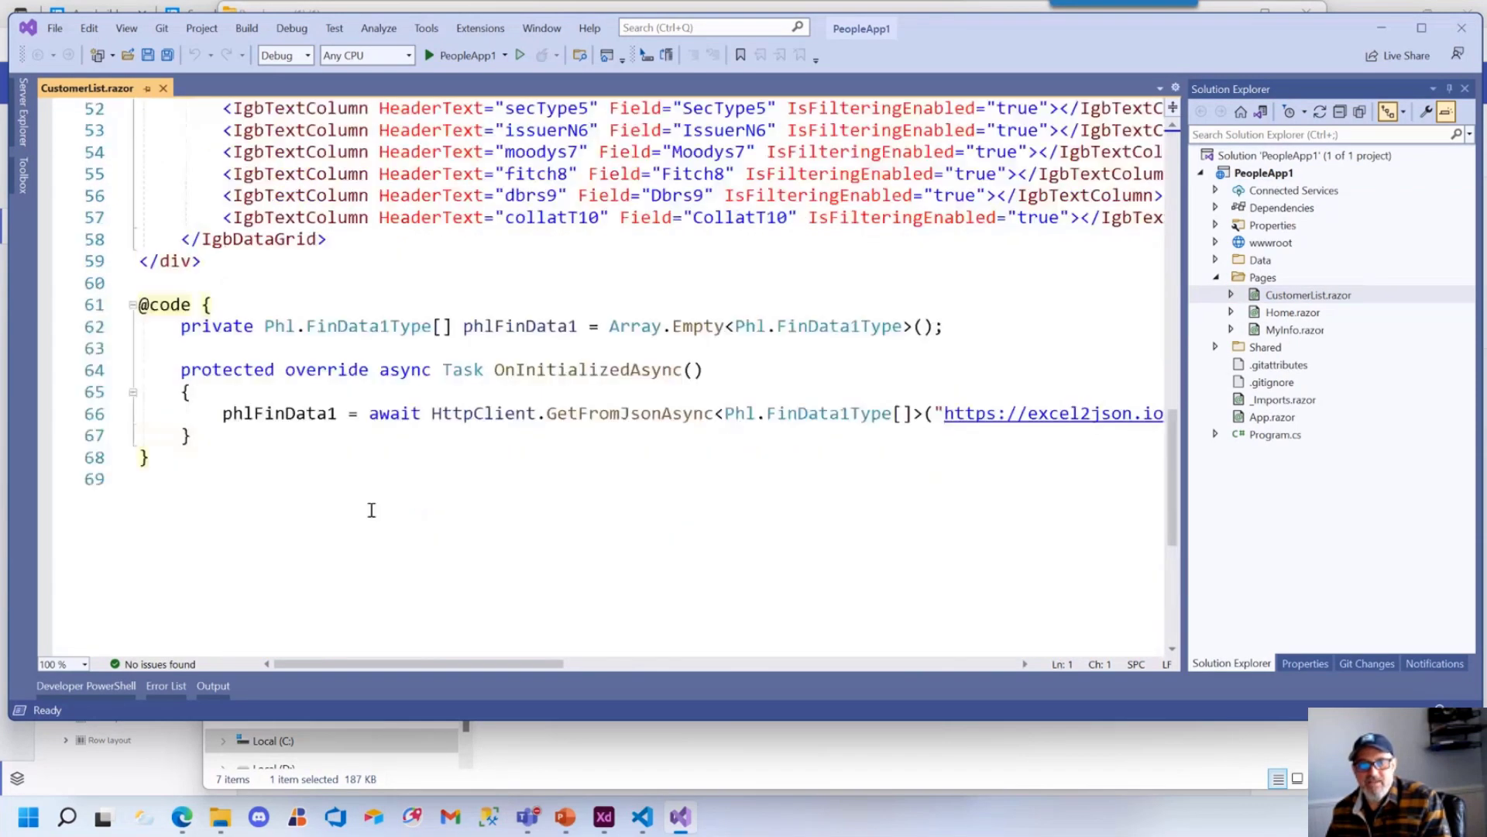
pyautogui.click(287, 502)
pyautogui.moveTo(169, 462); pyautogui.dragTo(137, 305)
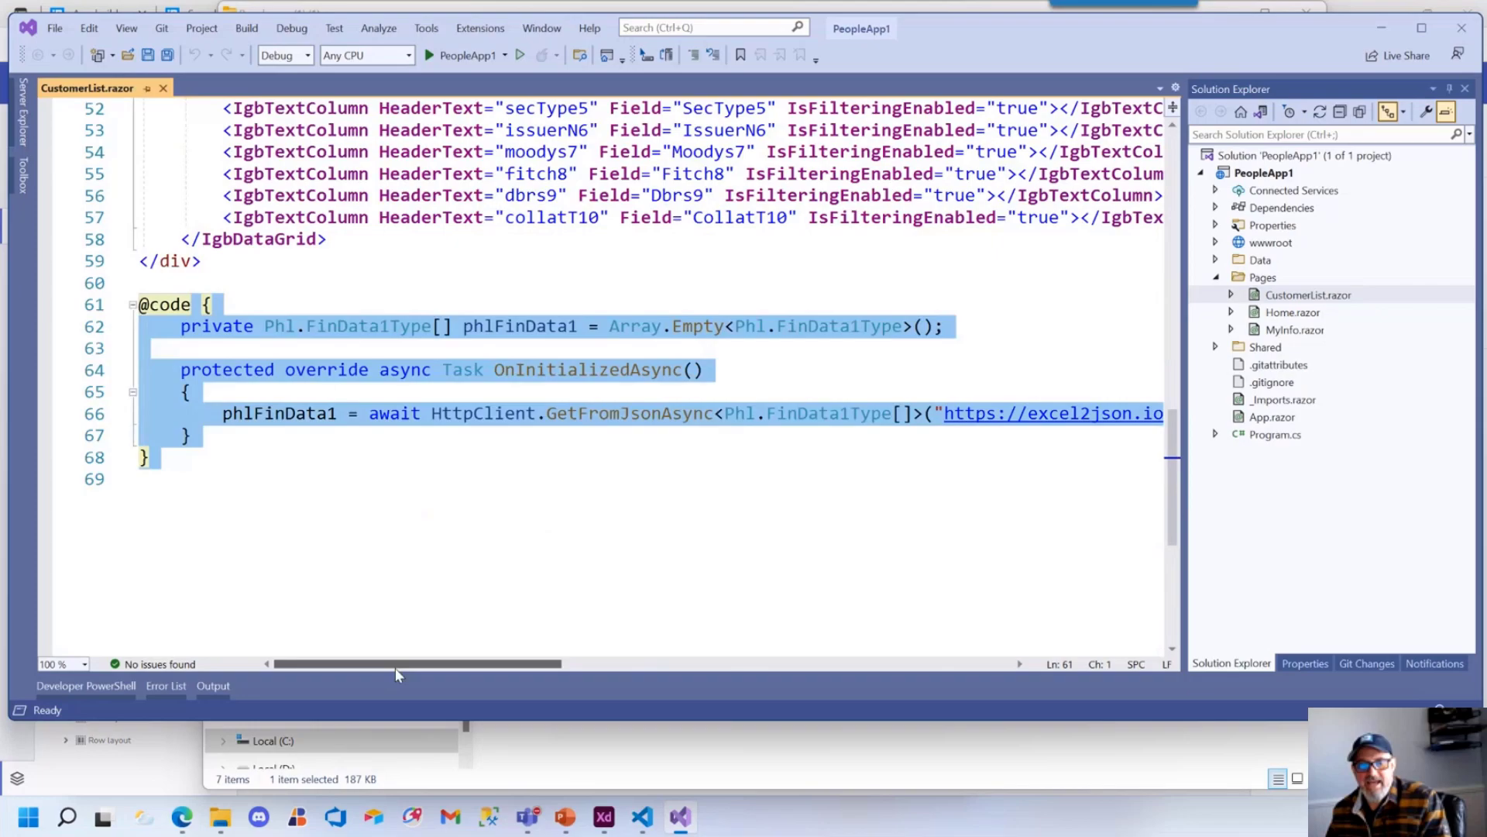
pyautogui.moveTo(395, 668); pyautogui.dragTo(422, 661)
pyautogui.moveTo(457, 668); pyautogui.dragTo(385, 666)
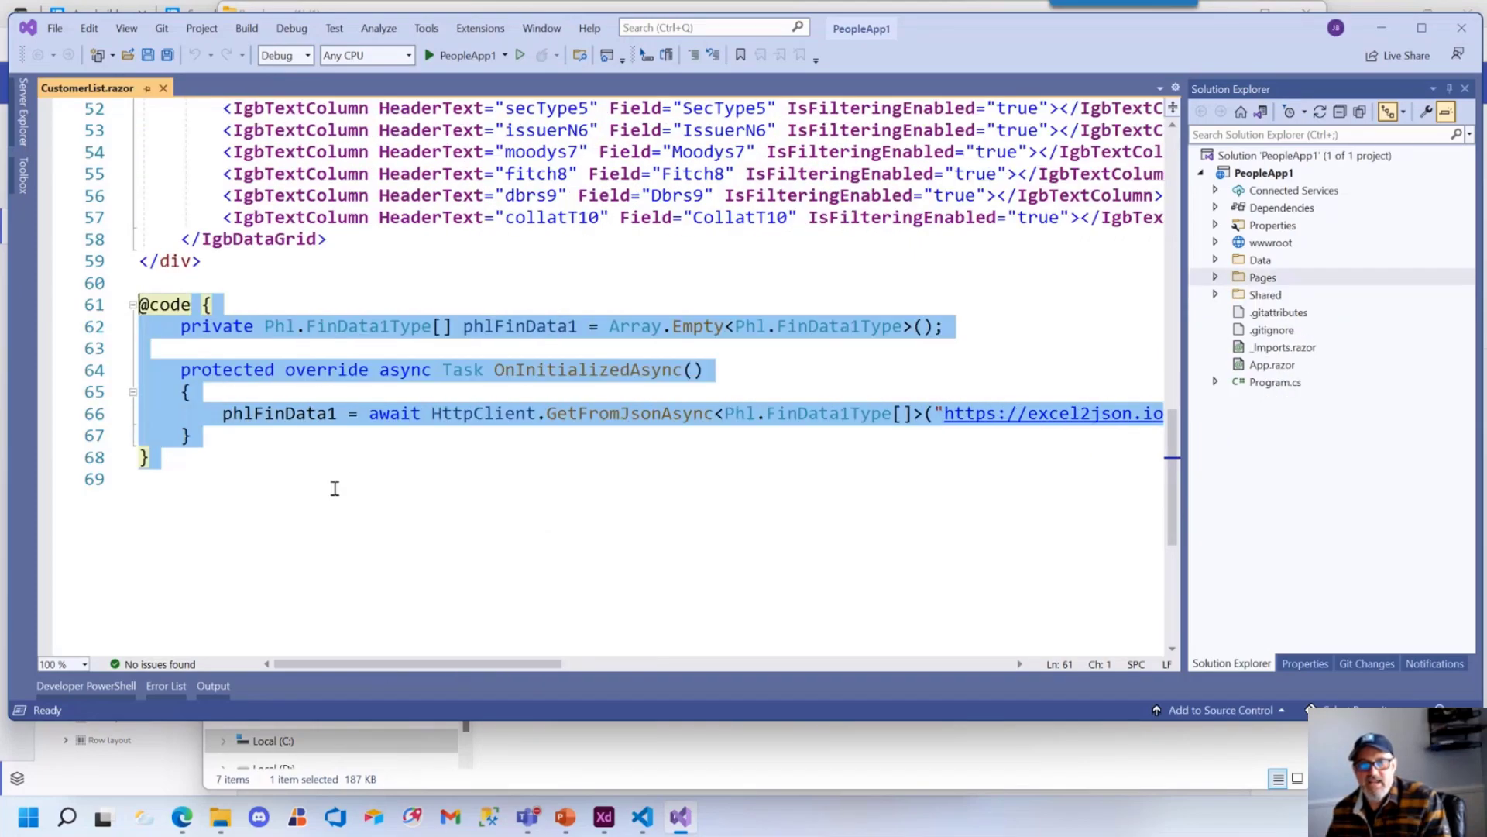
pyautogui.doubleClick(287, 414)
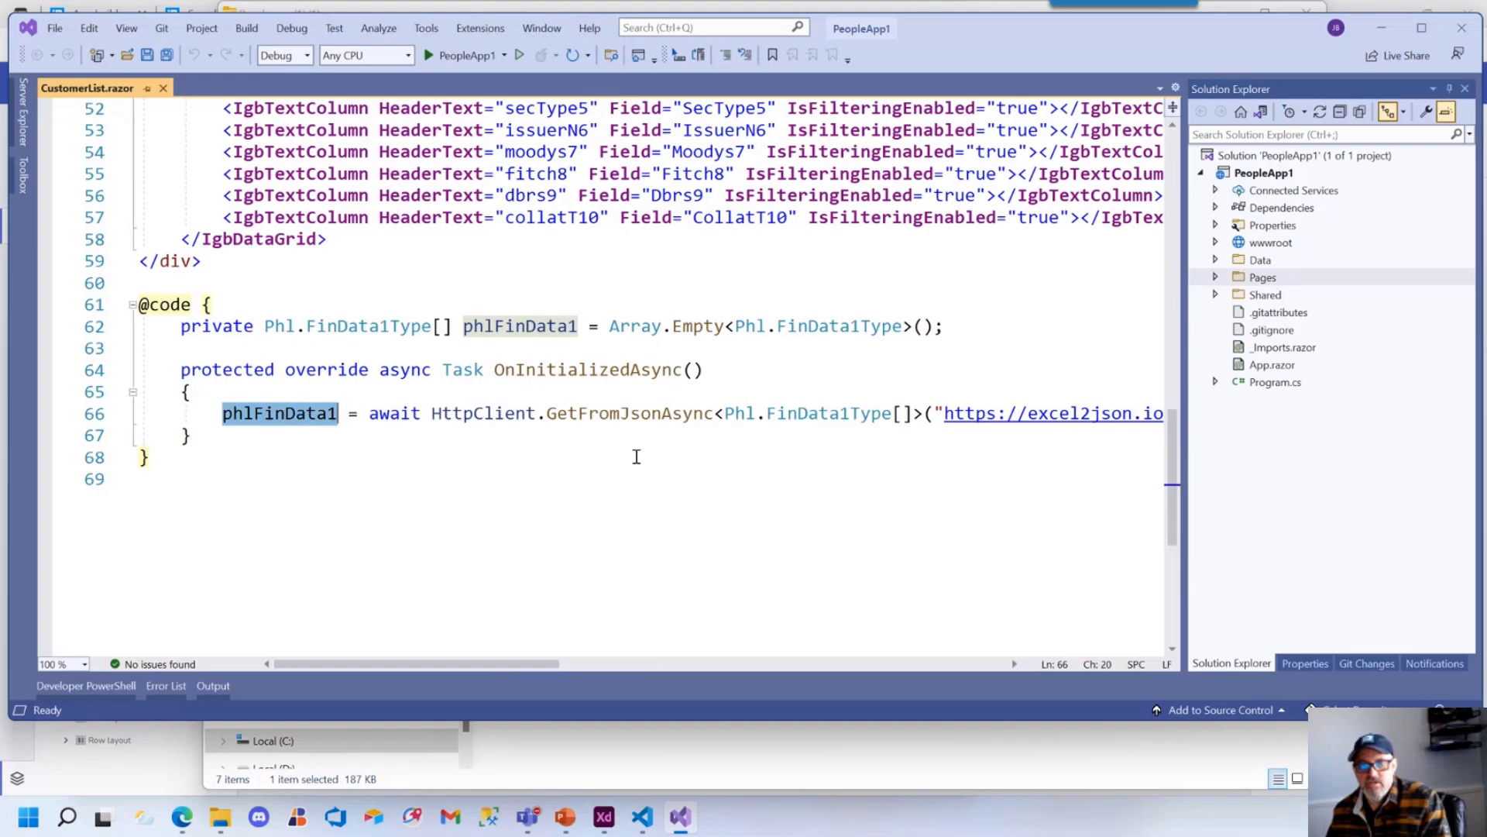
# Follow the excel2json.io data link in GetFromJsonAsync to view the JSON, and return to the OnInitializedAsync code
pyautogui.moveTo(972, 411)
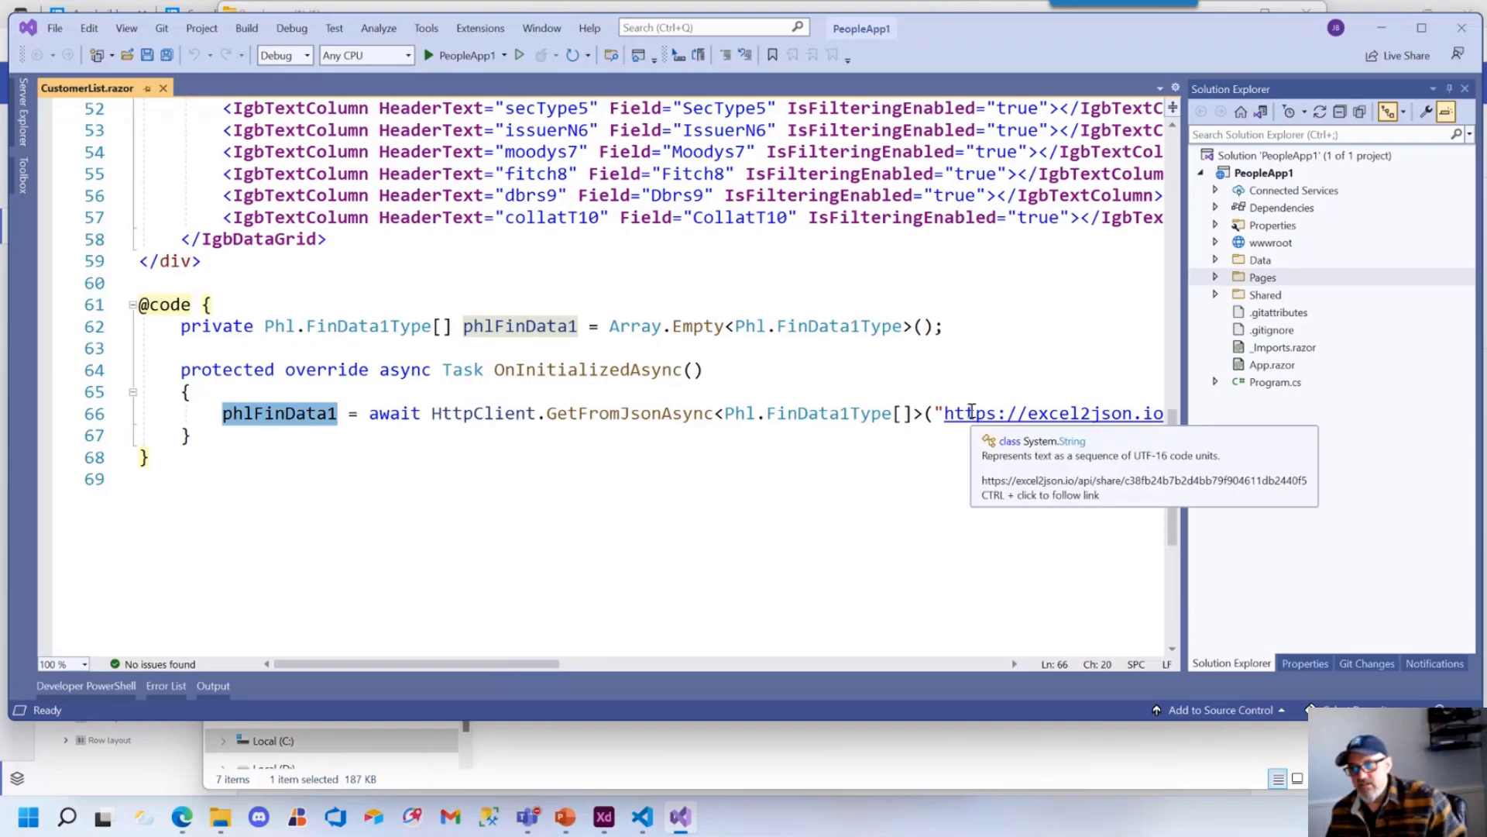
pyautogui.keyDown('ctrl'); pyautogui.click(1011, 415); pyautogui.keyUp('ctrl')
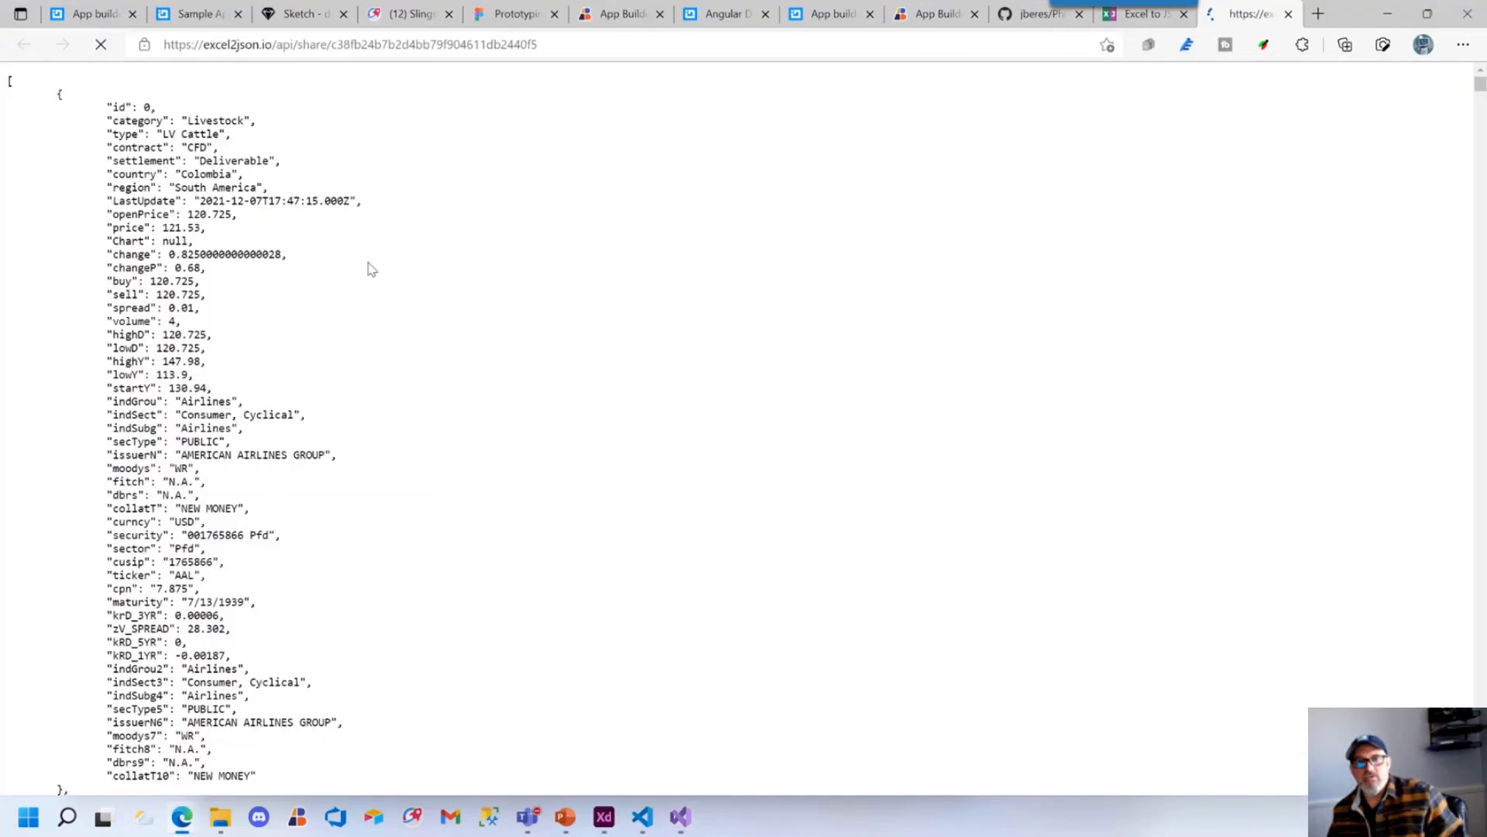
pyautogui.click(511, 46)
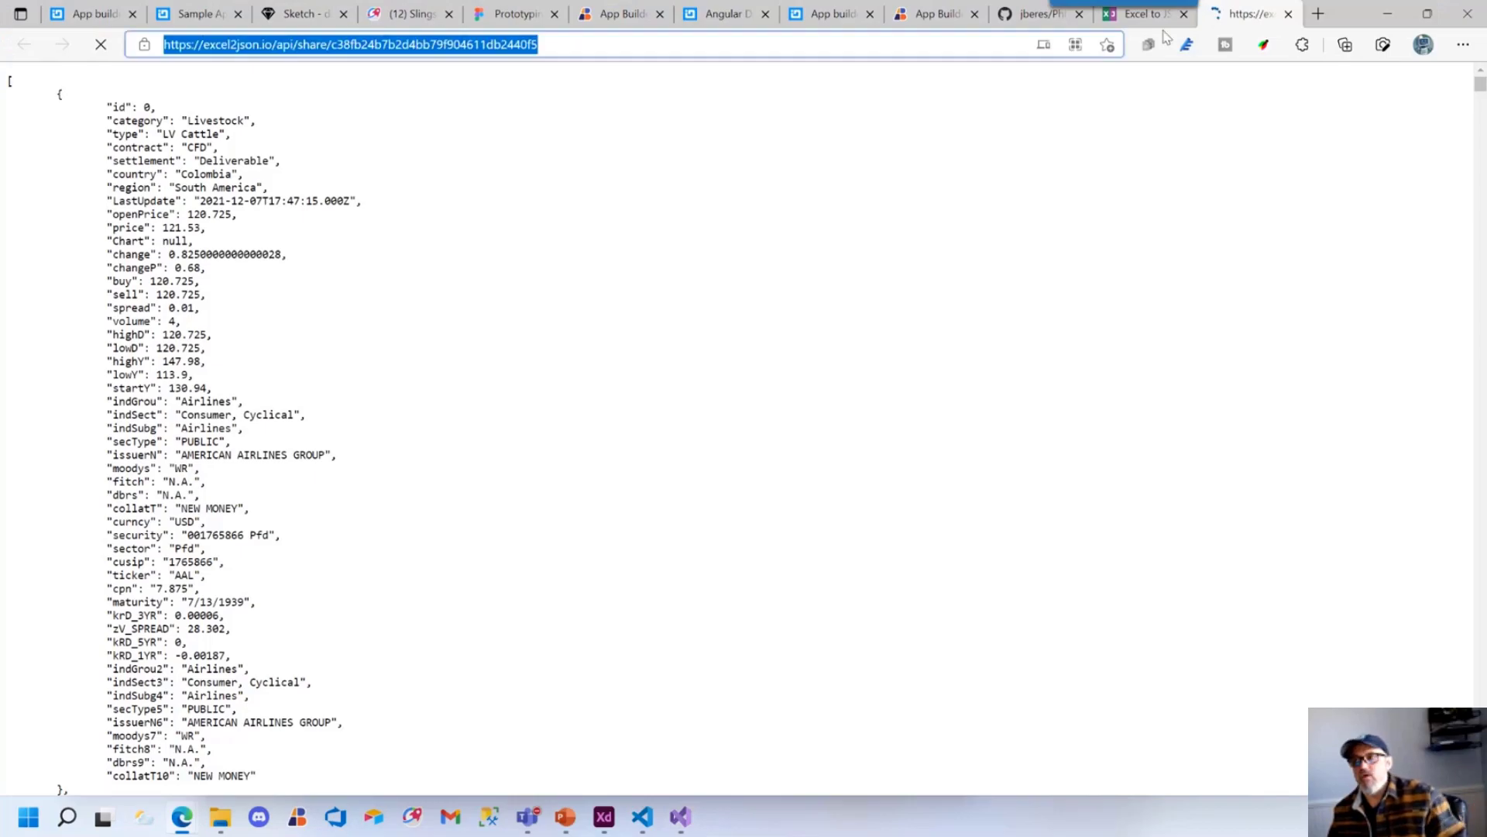
pyautogui.click(1385, 16)
pyautogui.moveTo(625, 473); pyautogui.dragTo(101, 376)
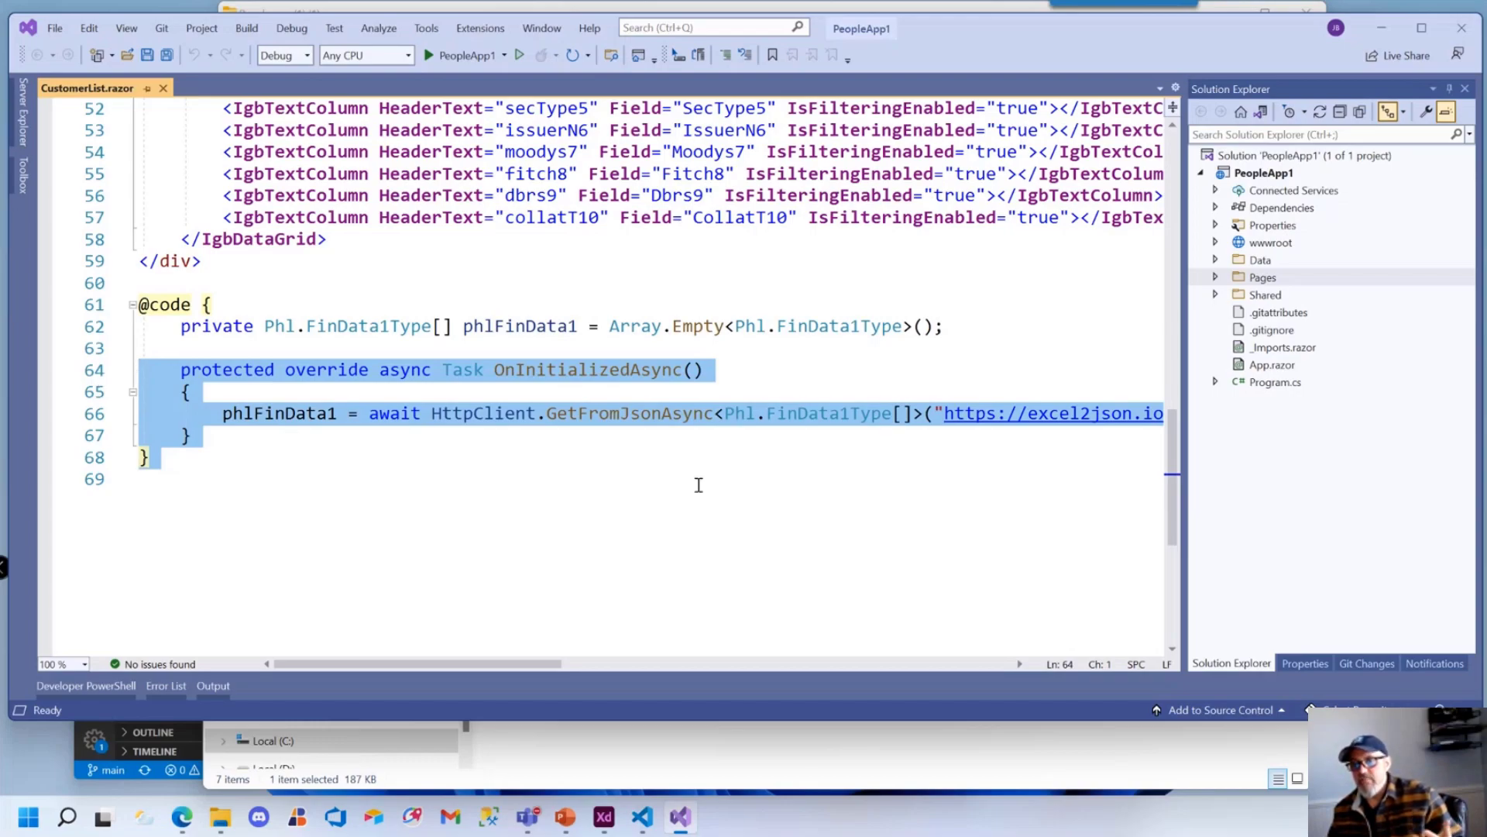
pyautogui.moveTo(555, 664); pyautogui.dragTo(331, 621)
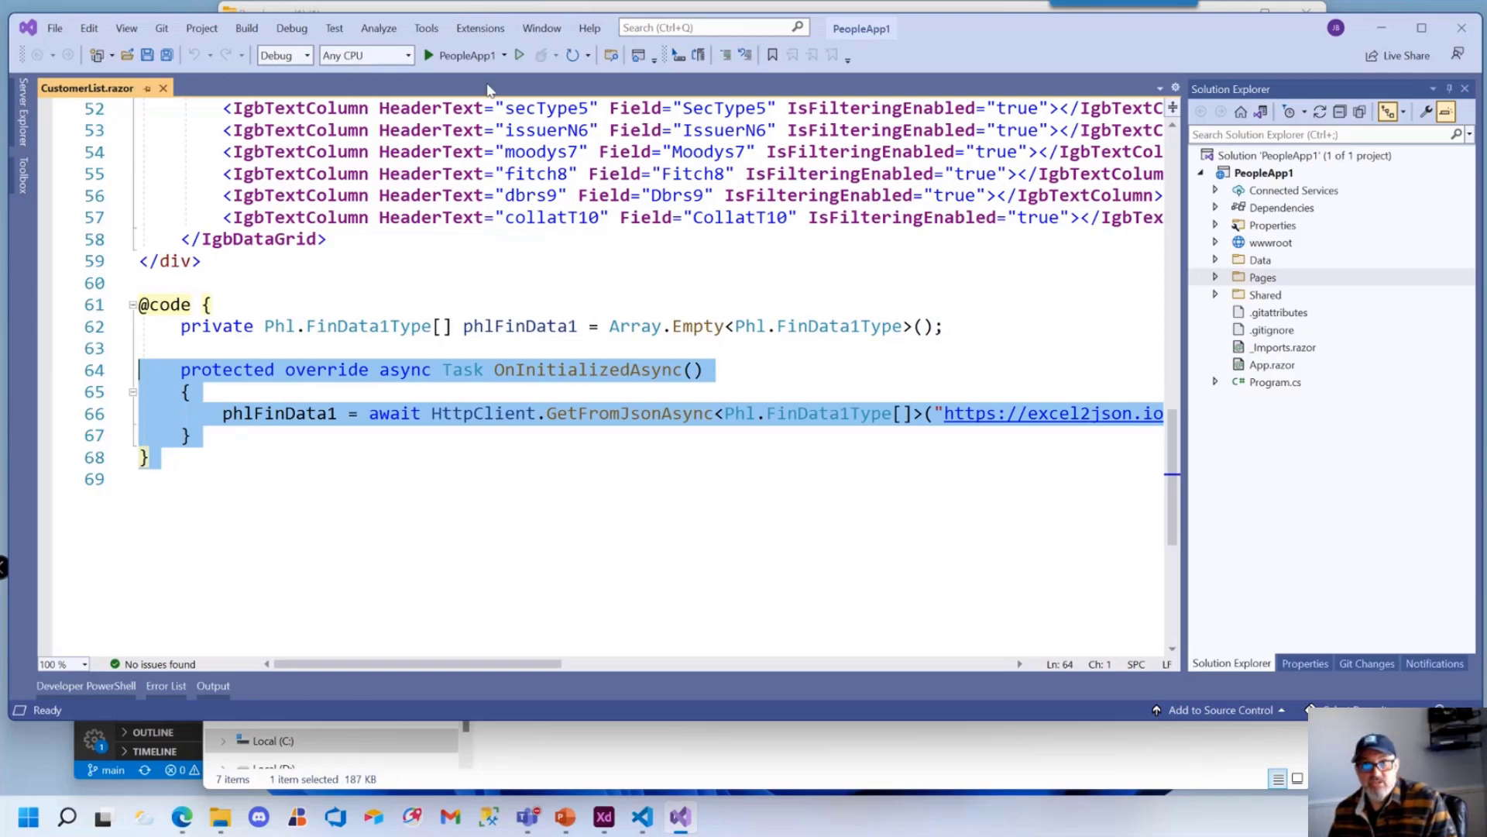
# Try to run PeopleApp1 in debug mode, close the exception details and stop the debugging session
pyautogui.click(478, 62)
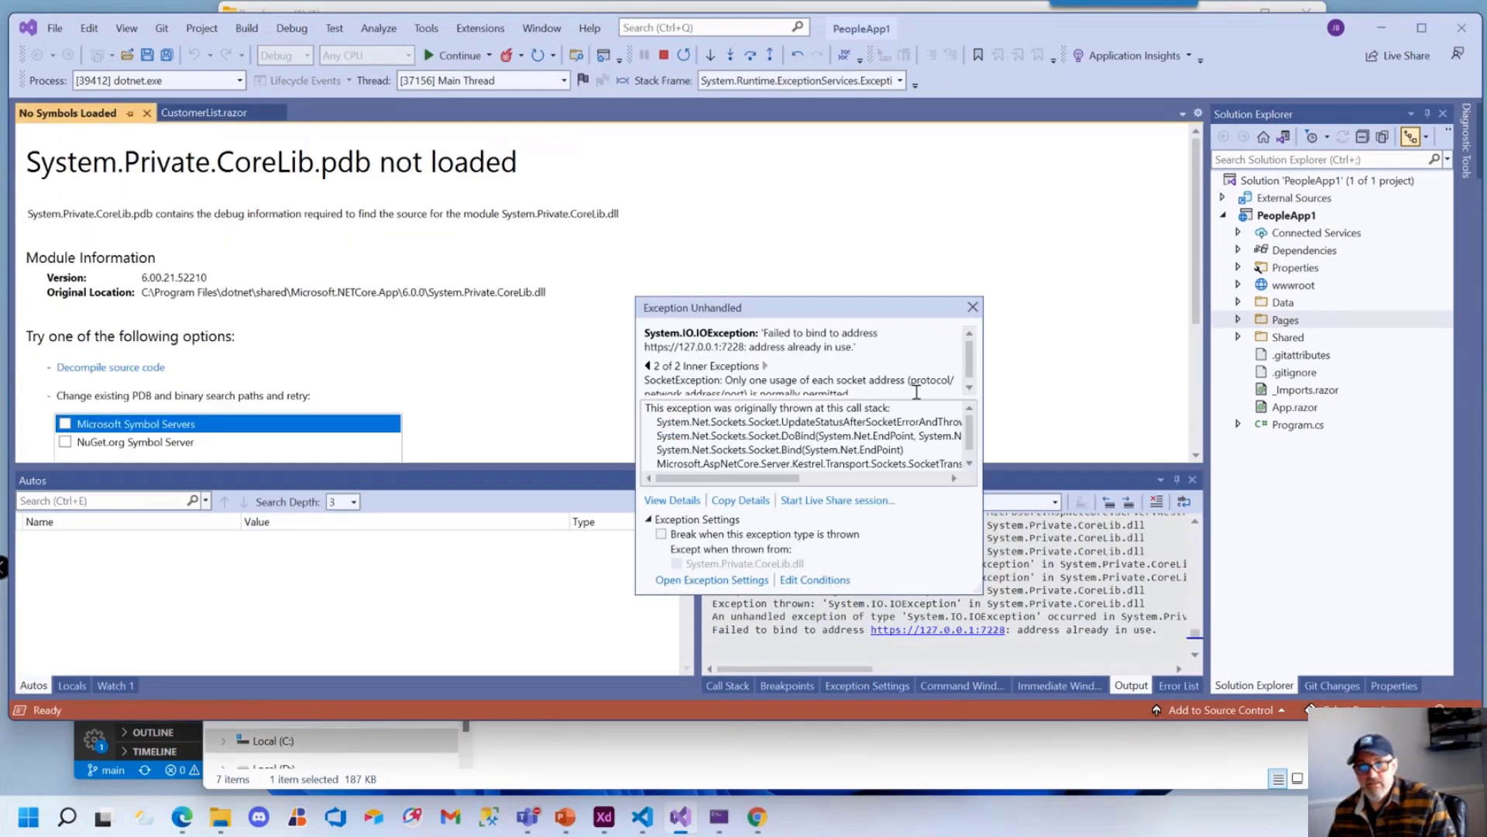
pyautogui.click(973, 307)
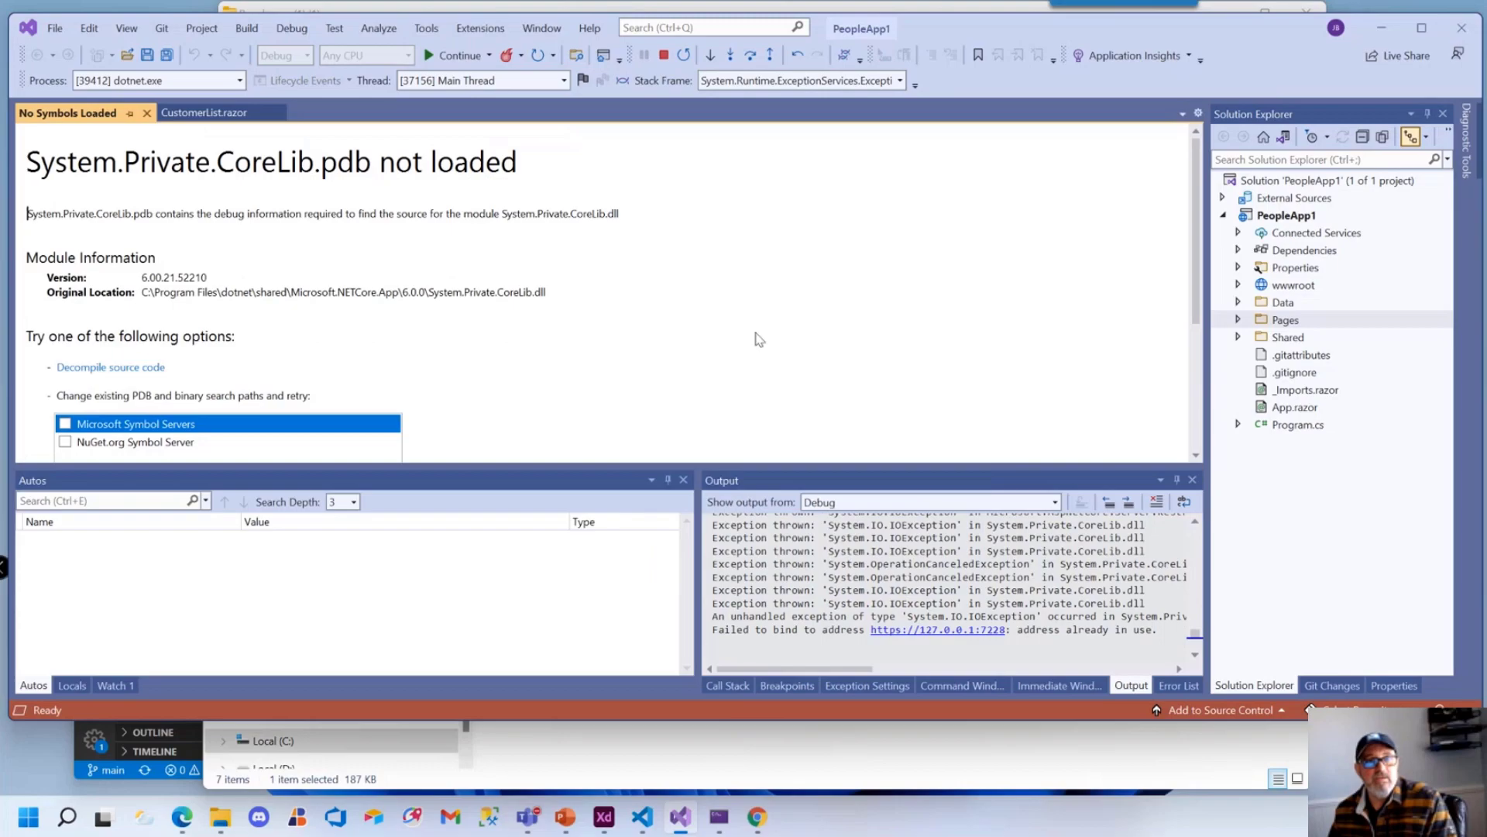
pyautogui.click(664, 55)
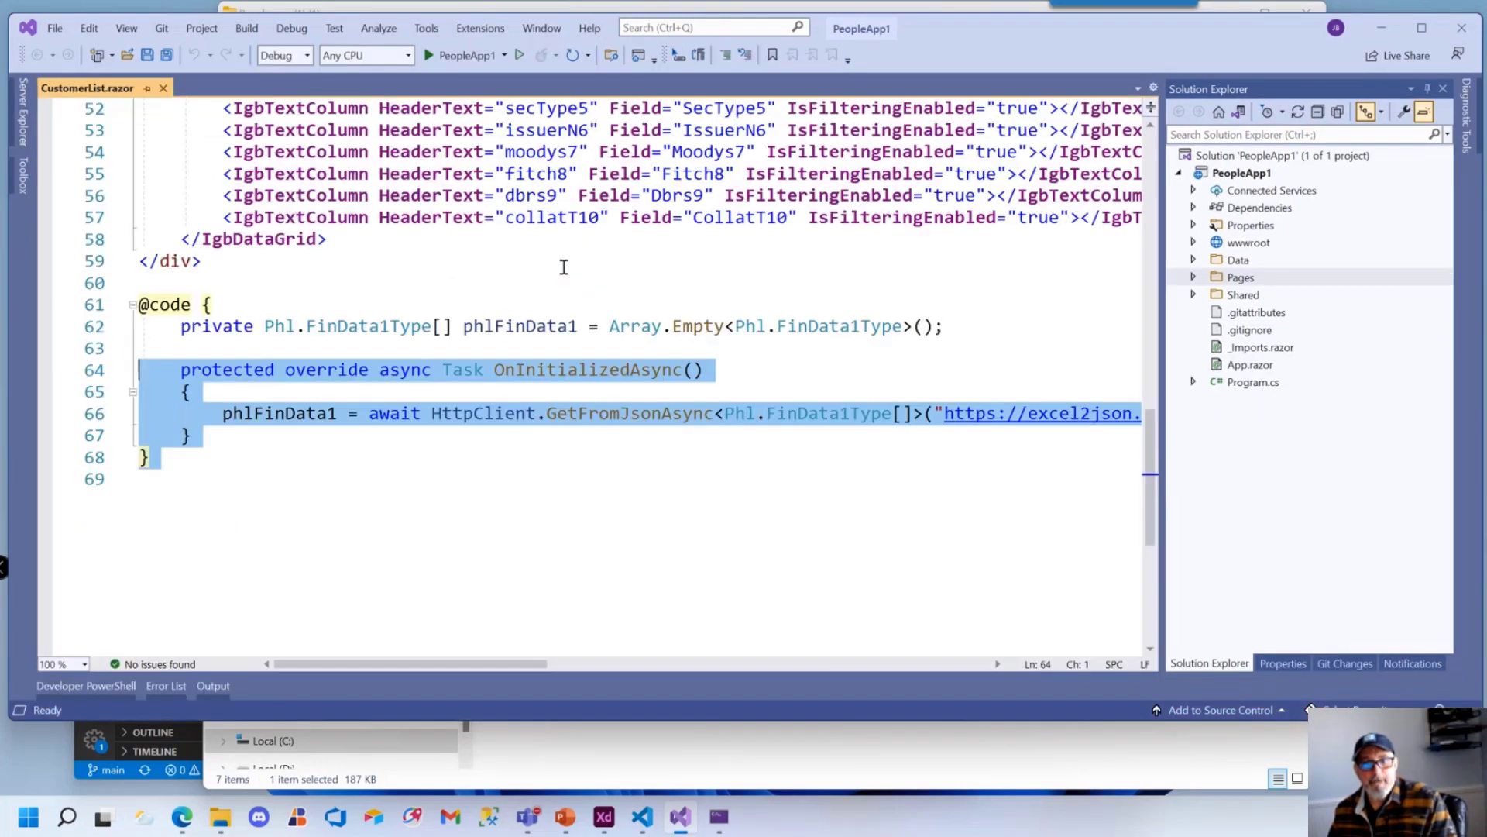
# Try running PeopleApp1 once more and dismiss the error dialog
pyautogui.click(700, 492)
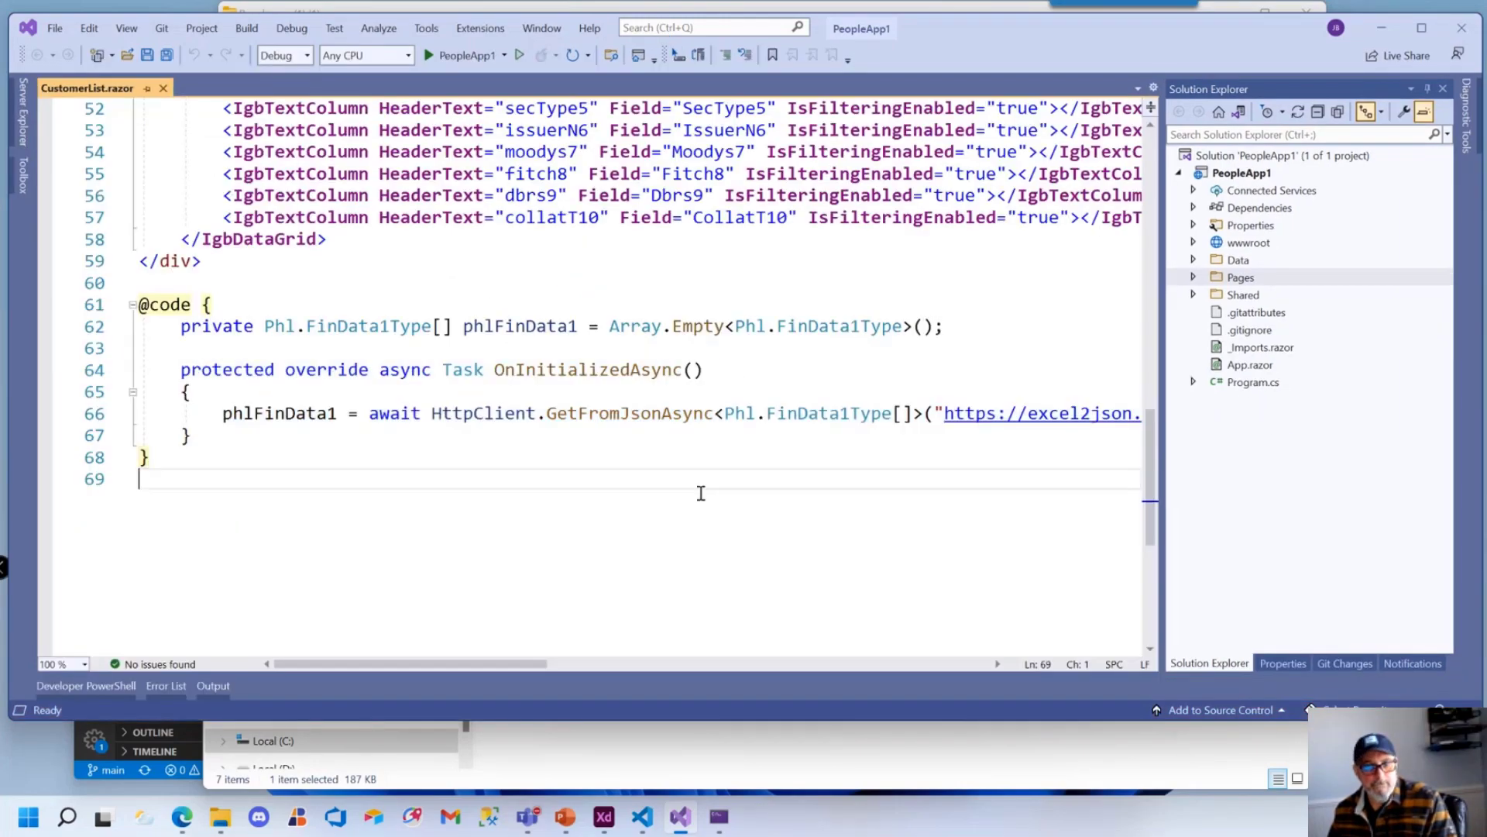
pyautogui.click(467, 56)
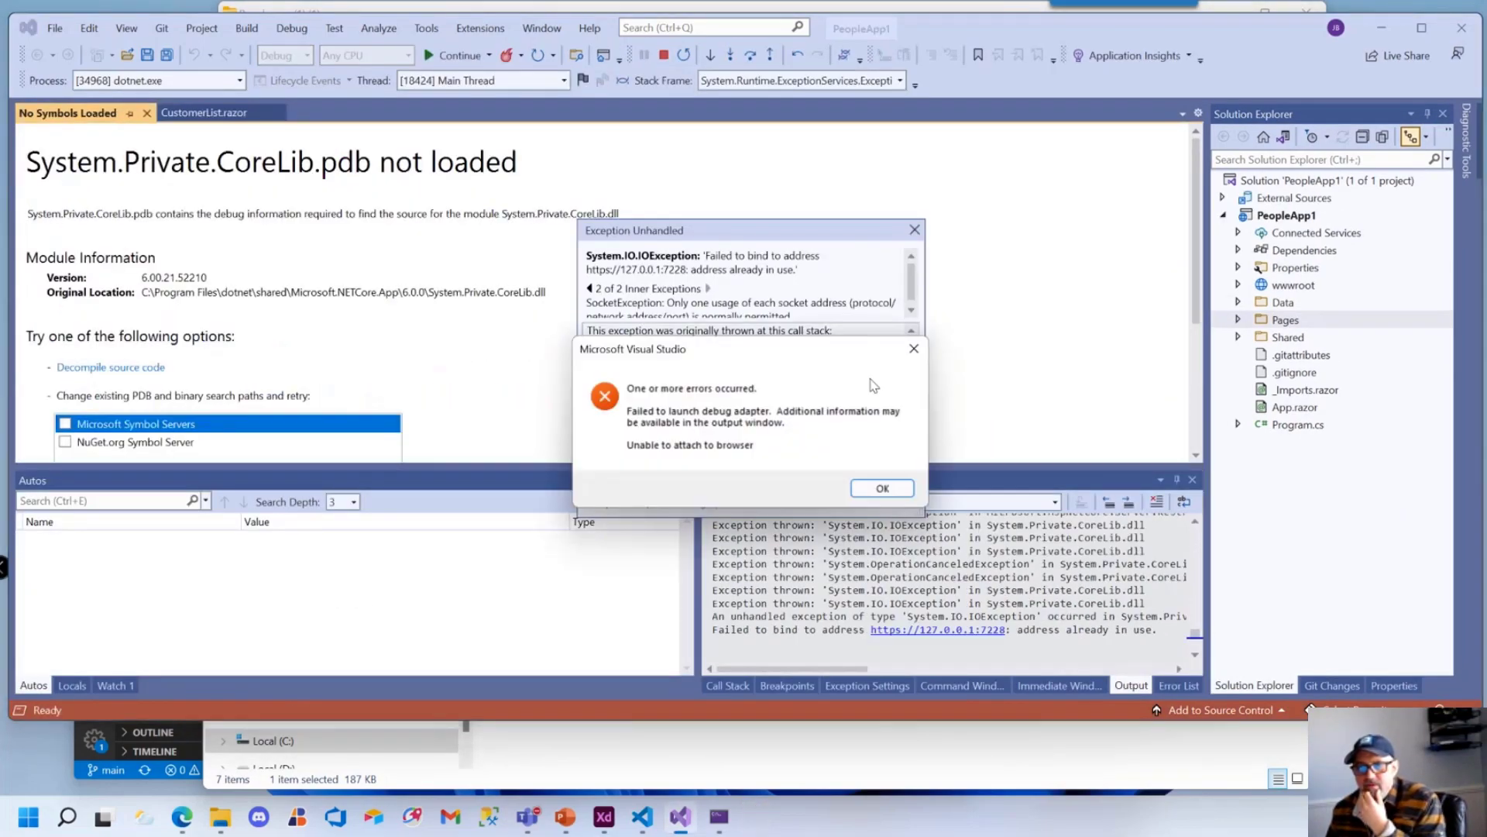
pyautogui.click(880, 488)
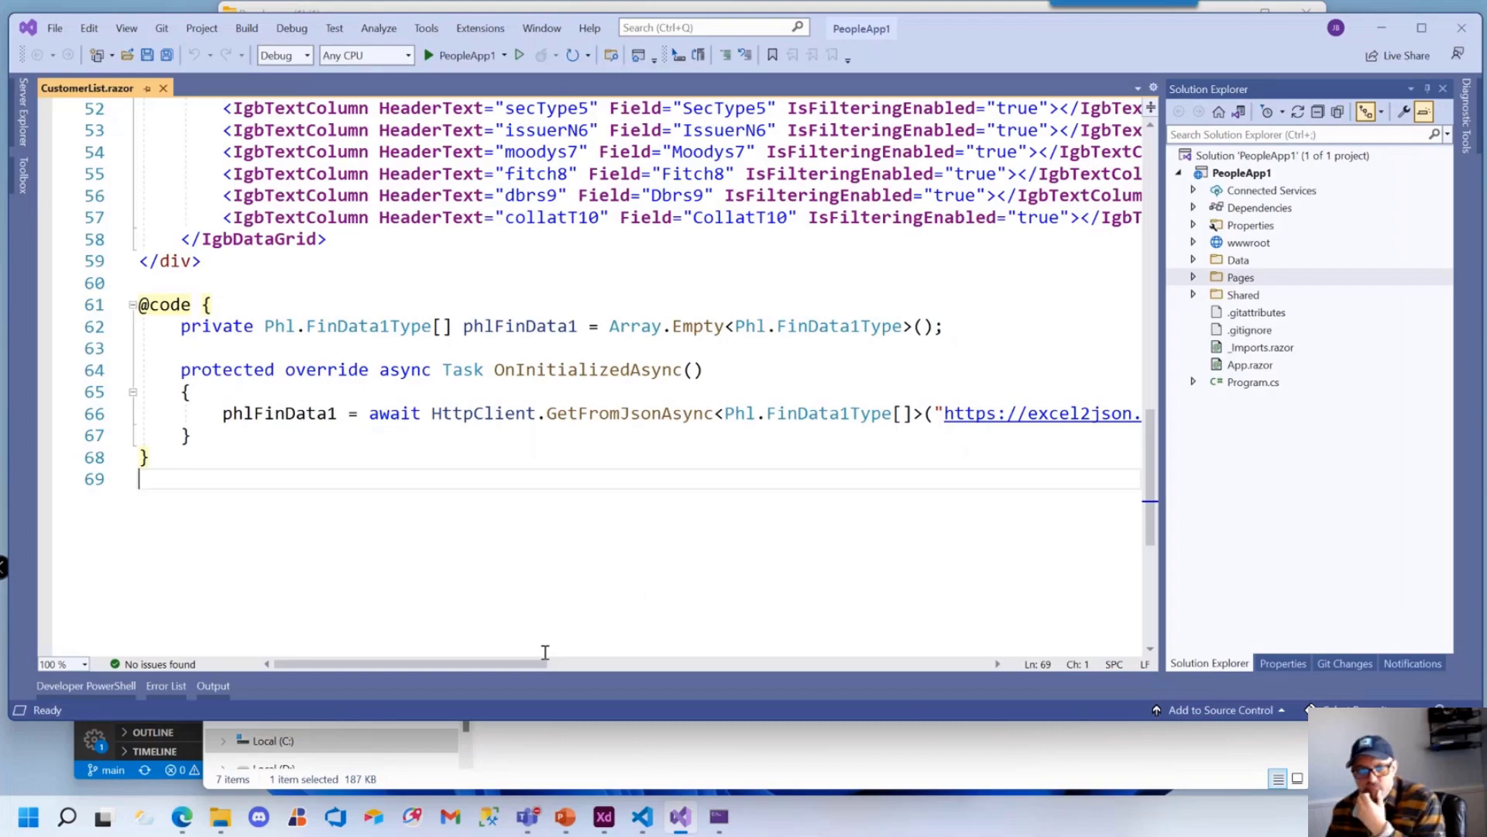
# Switch to Visual Studio Code, review the Phl-Camp project's terminal output and close that editor to end its running server
pyautogui.click(642, 816)
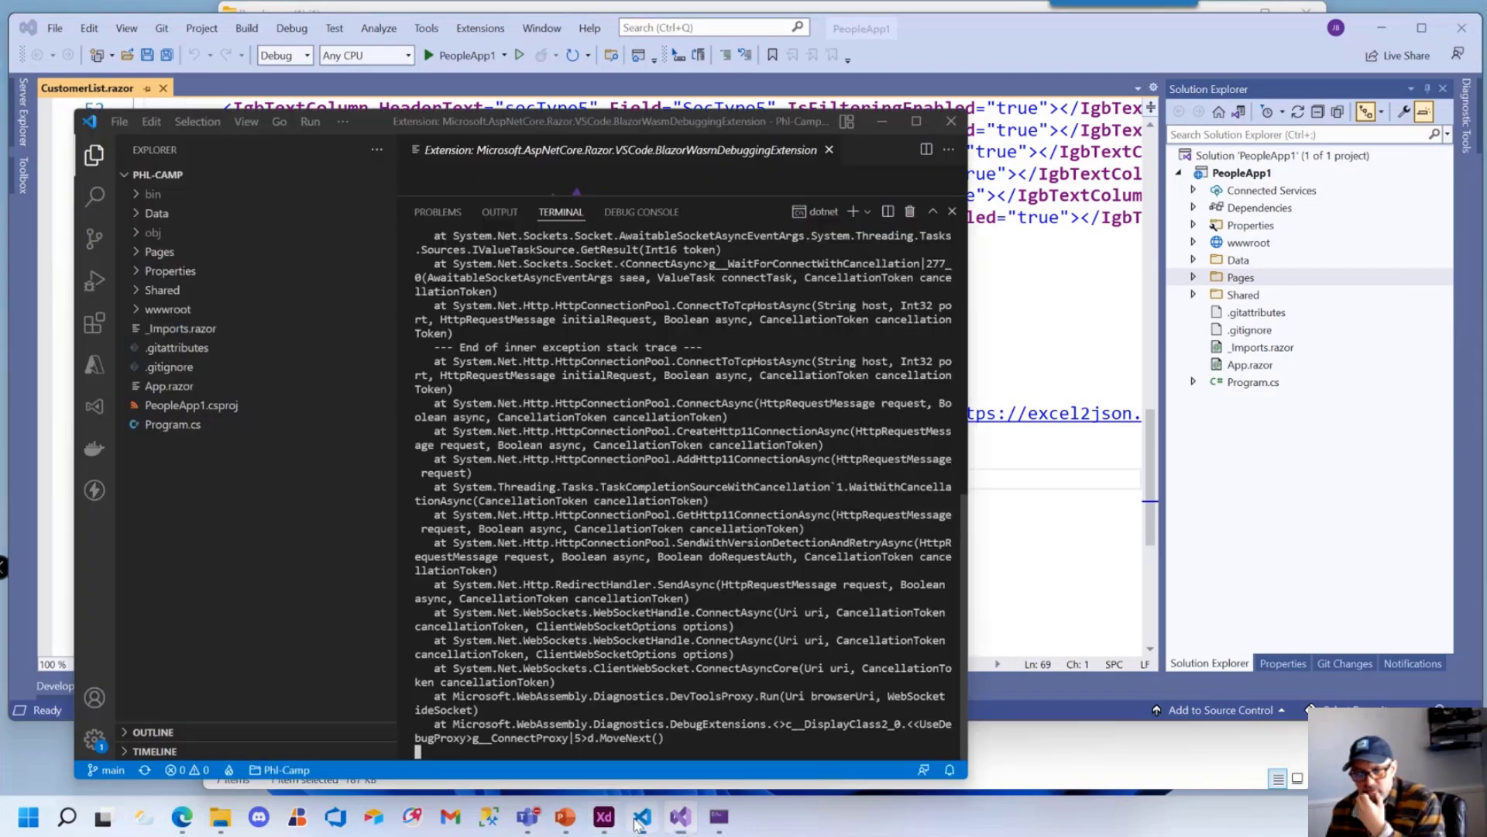
pyautogui.scroll(10, 591, 645)
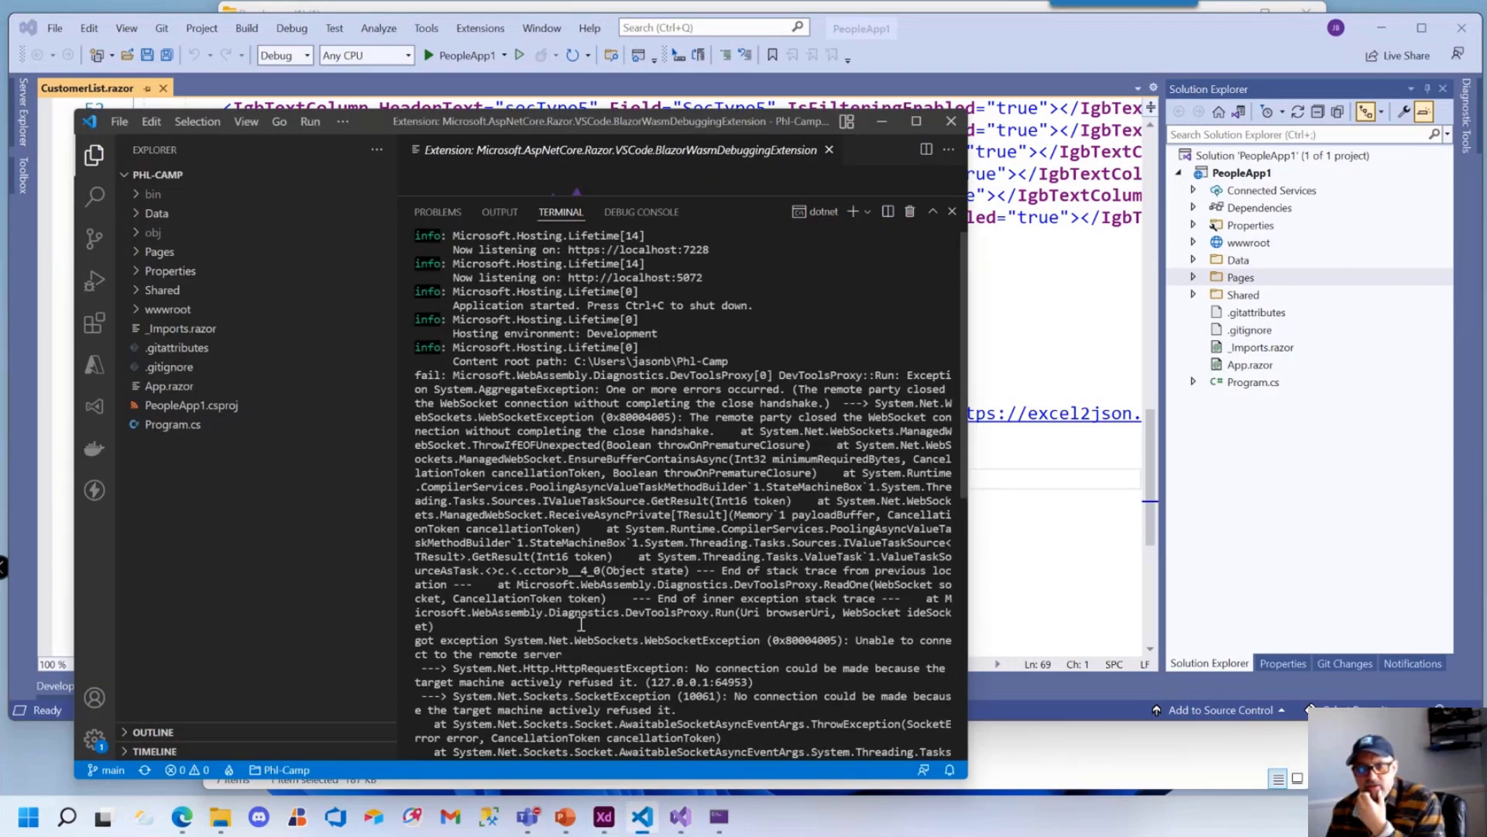
pyautogui.scroll(1, 581, 624)
pyautogui.scroll(-10, 581, 623)
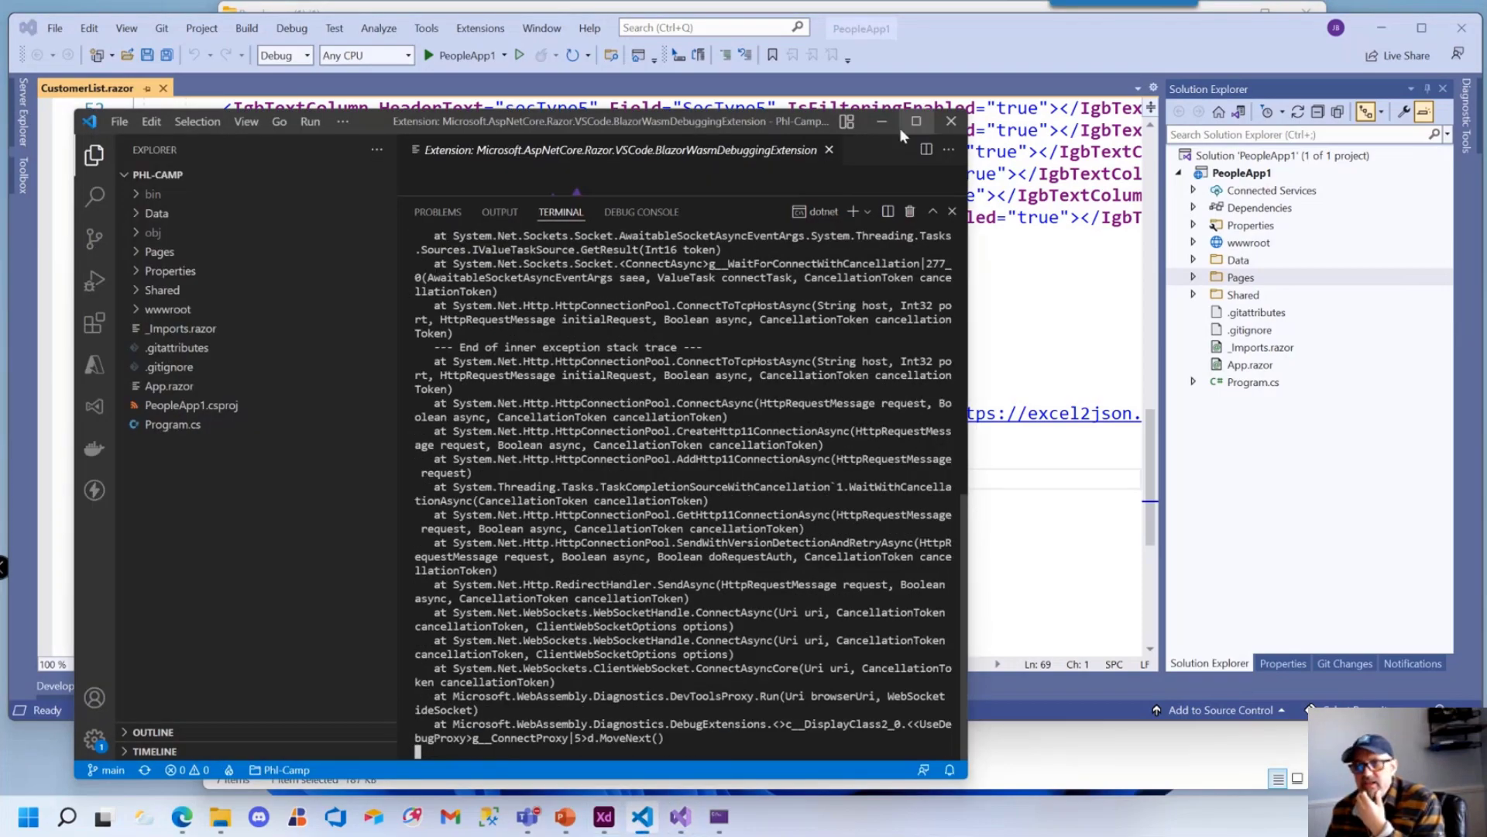
pyautogui.click(951, 121)
pyautogui.moveTo(504, 663); pyautogui.dragTo(759, 422)
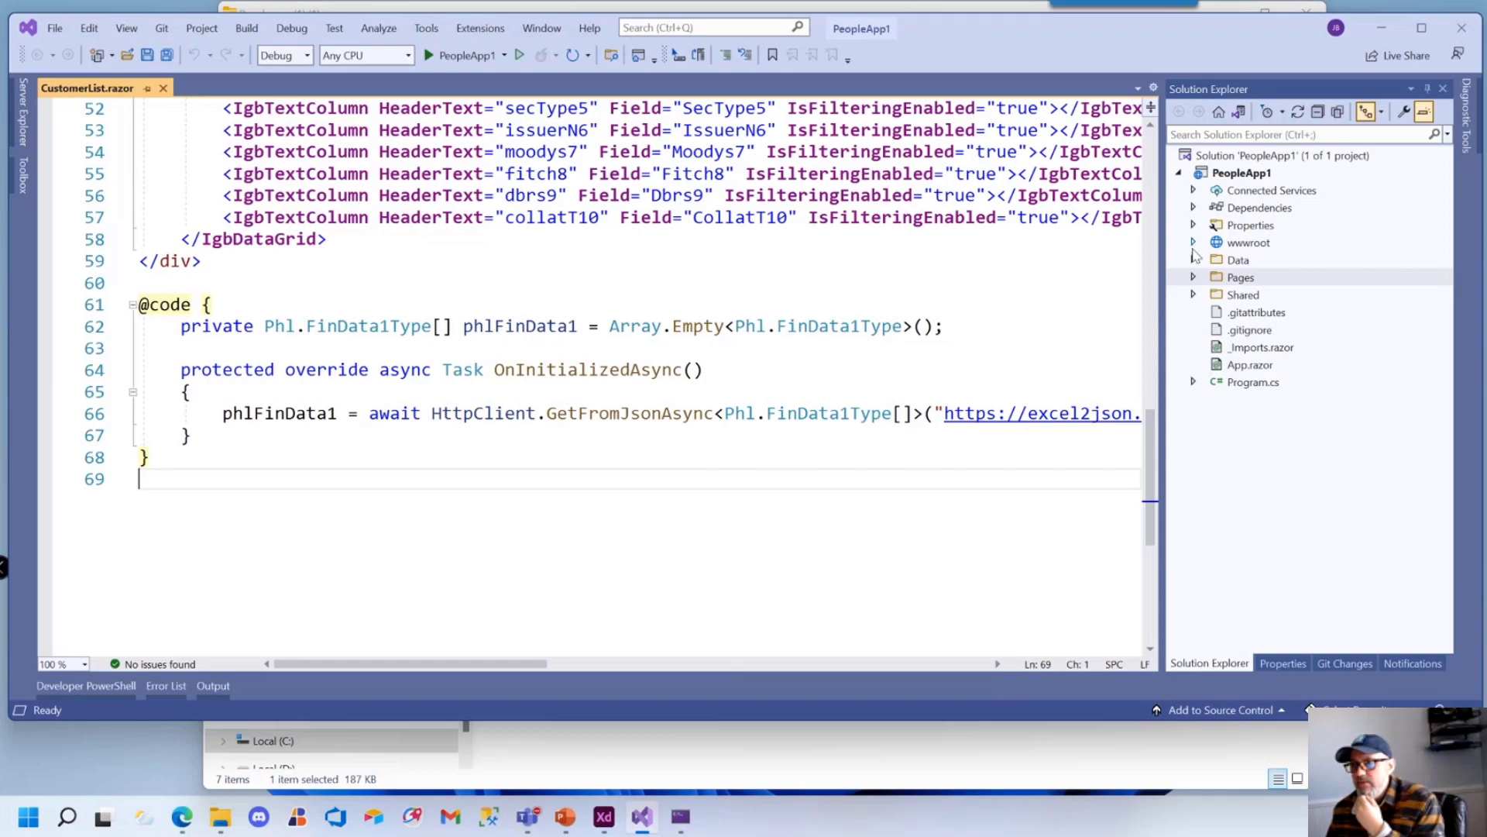
# Examine the installed NuGet packages and available updates for PeopleApp1, and close the package manager and CustomerList.razor
pyautogui.rightClick(1255, 180)
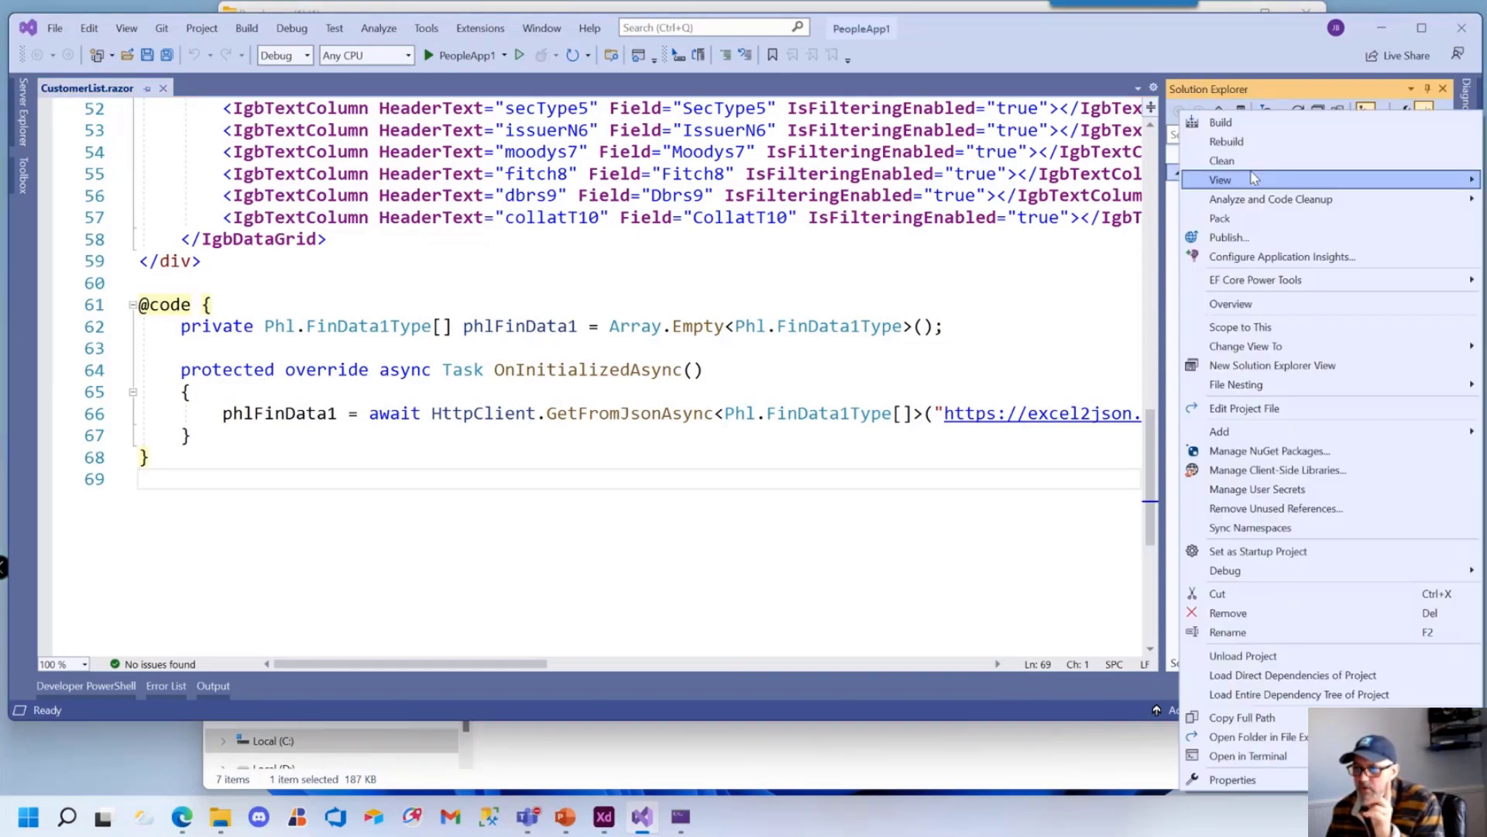
pyautogui.click(1271, 452)
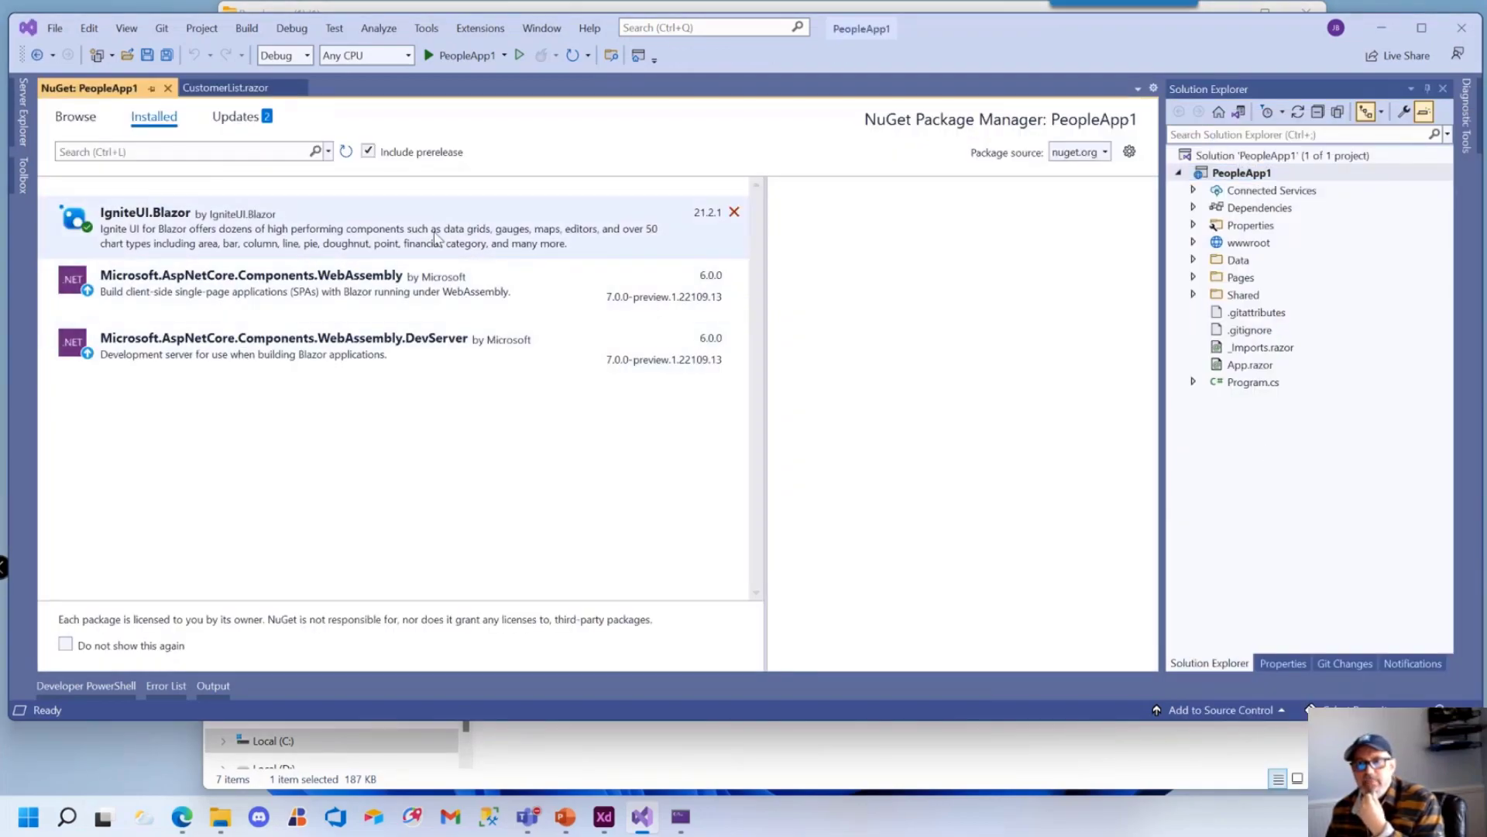
pyautogui.click(436, 237)
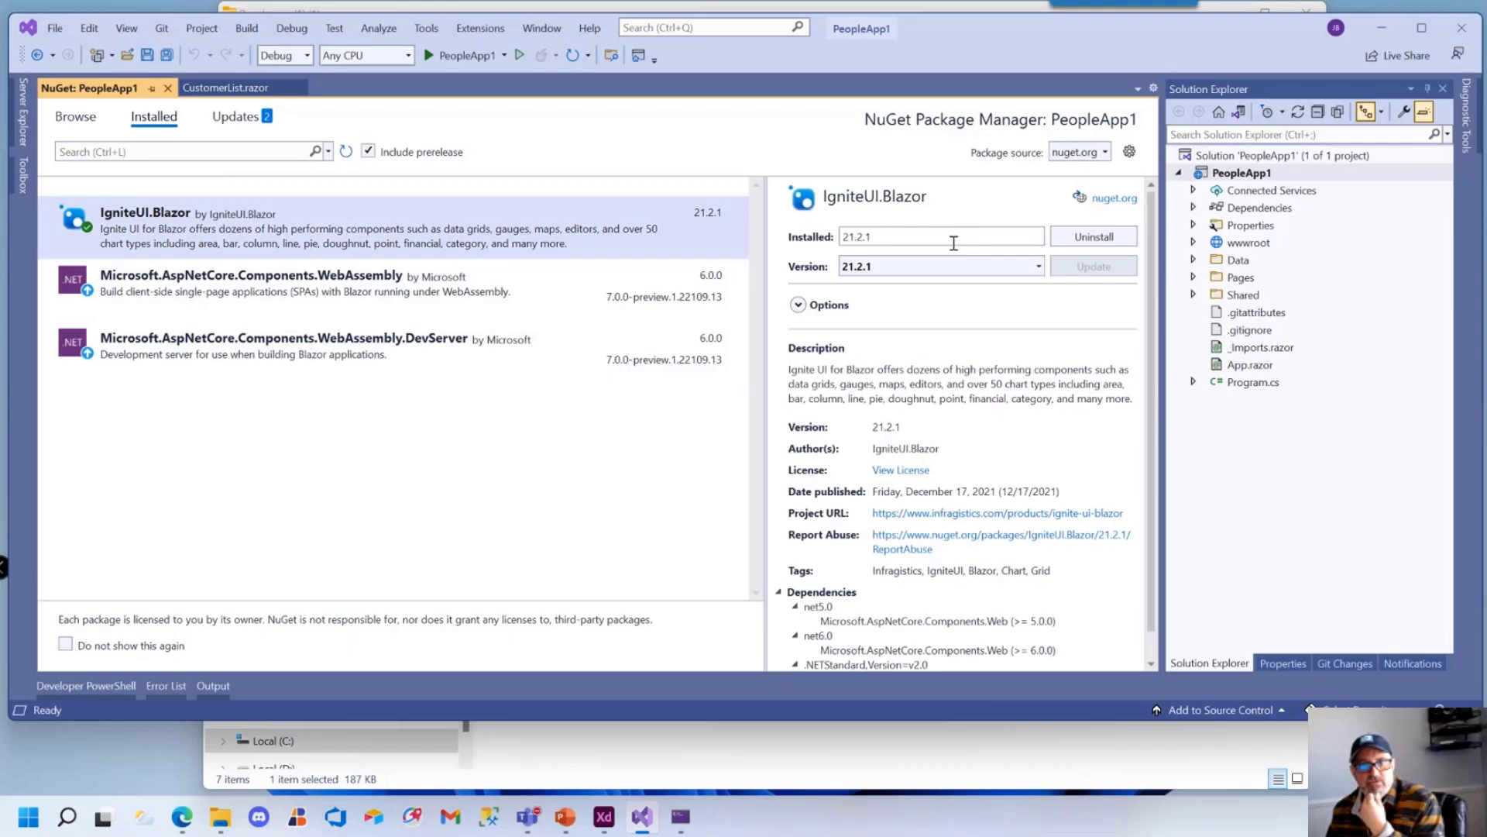
pyautogui.click(287, 284)
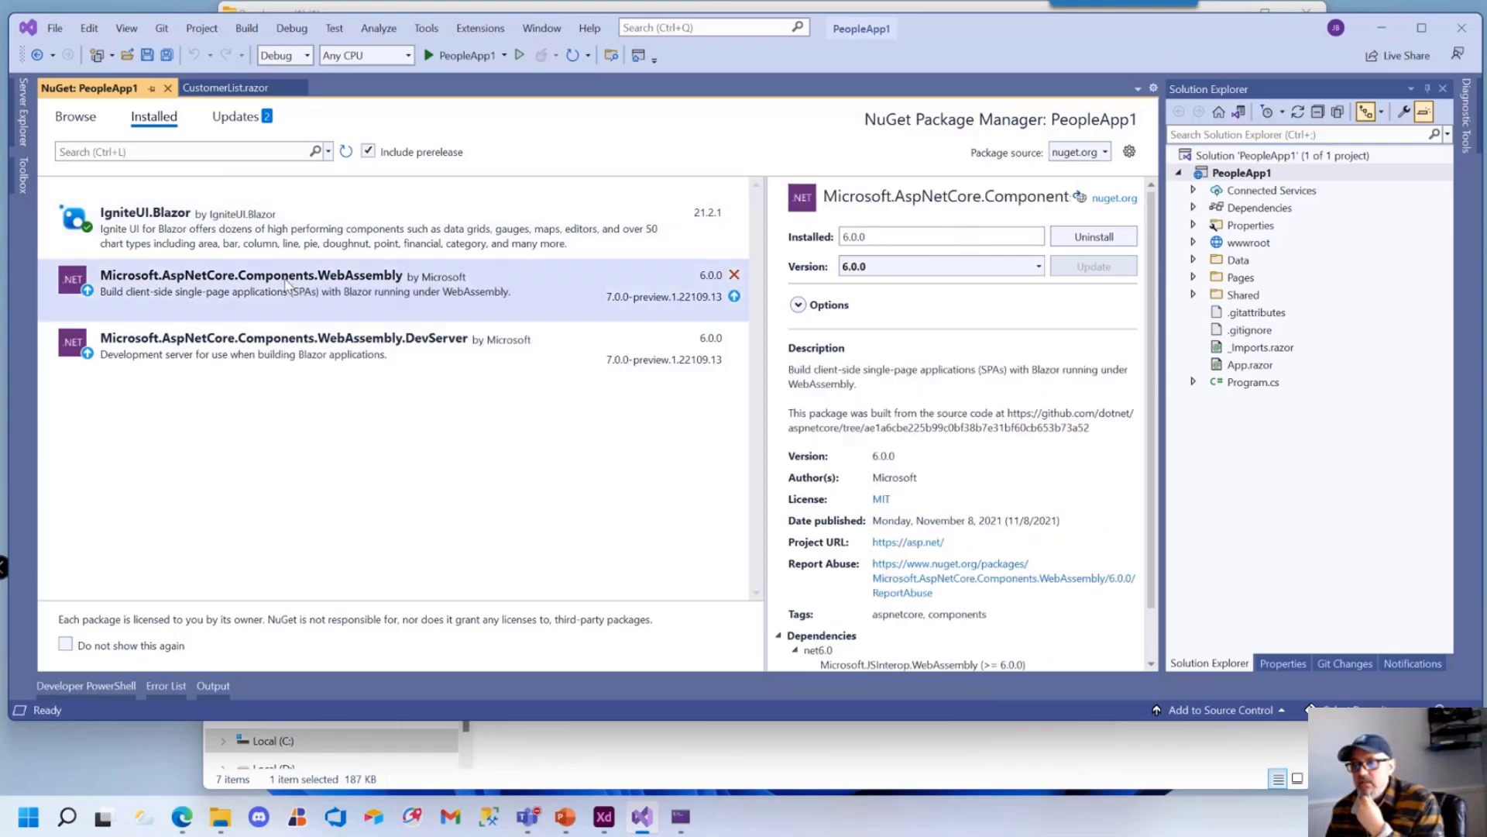
pyautogui.click(238, 122)
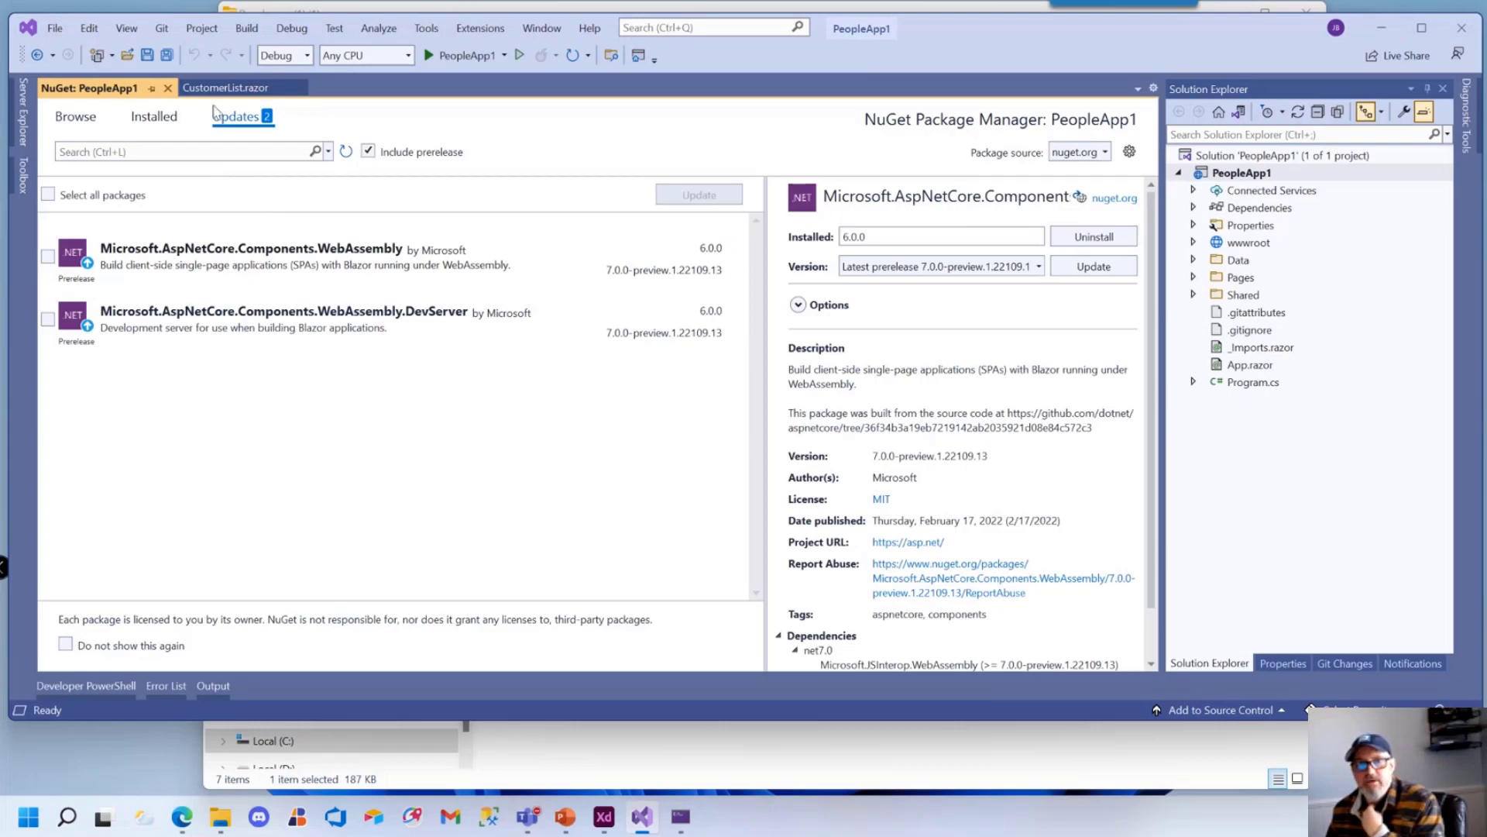
pyautogui.click(168, 89)
pyautogui.click(160, 90)
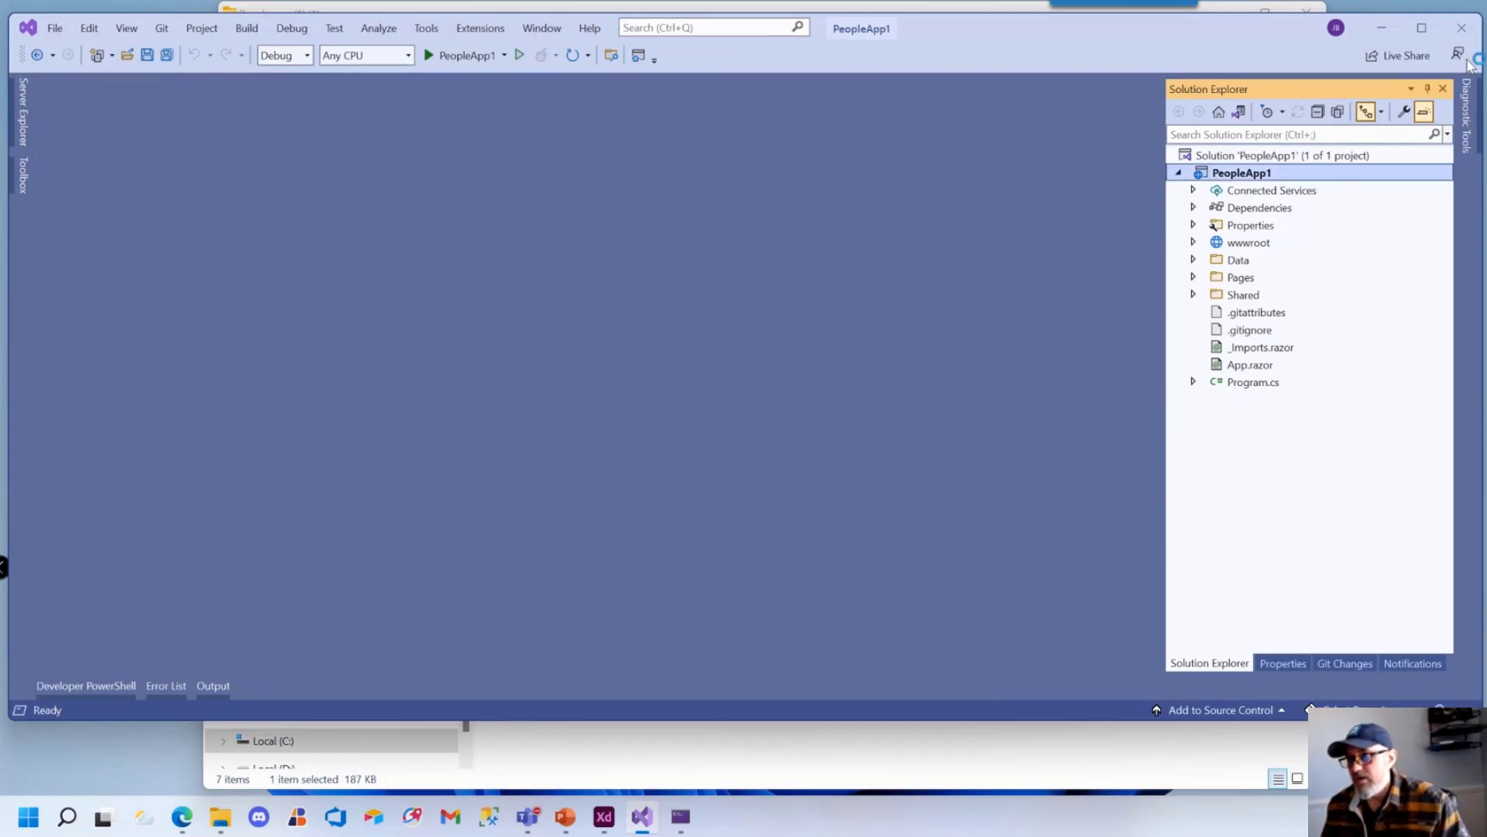
# Close Visual Studio, saving the changes to PeopleApp1.sln, and return to the extracted project folder
pyautogui.click(1462, 27)
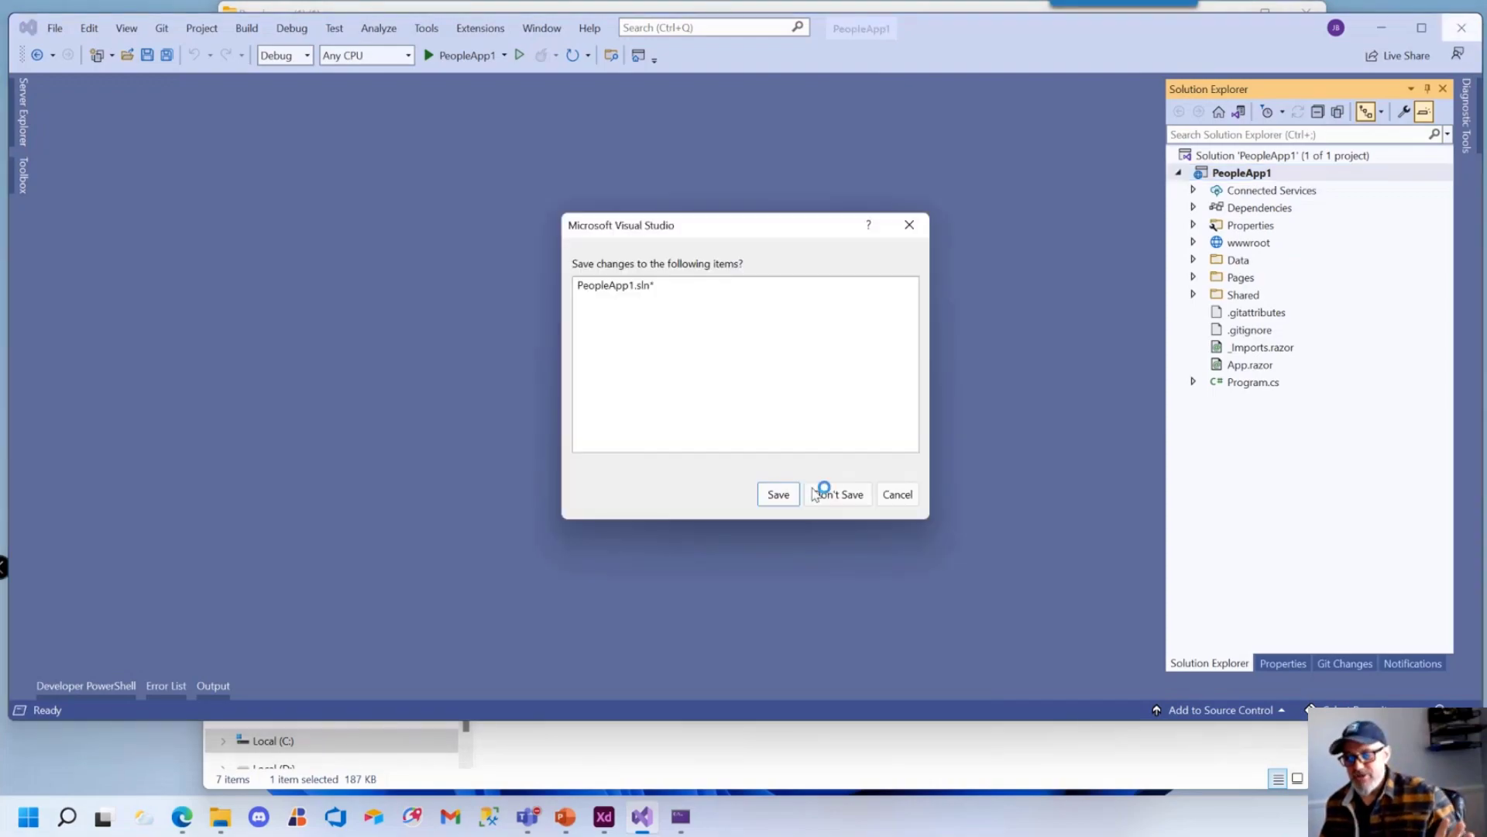
pyautogui.click(770, 498)
pyautogui.click(562, 406)
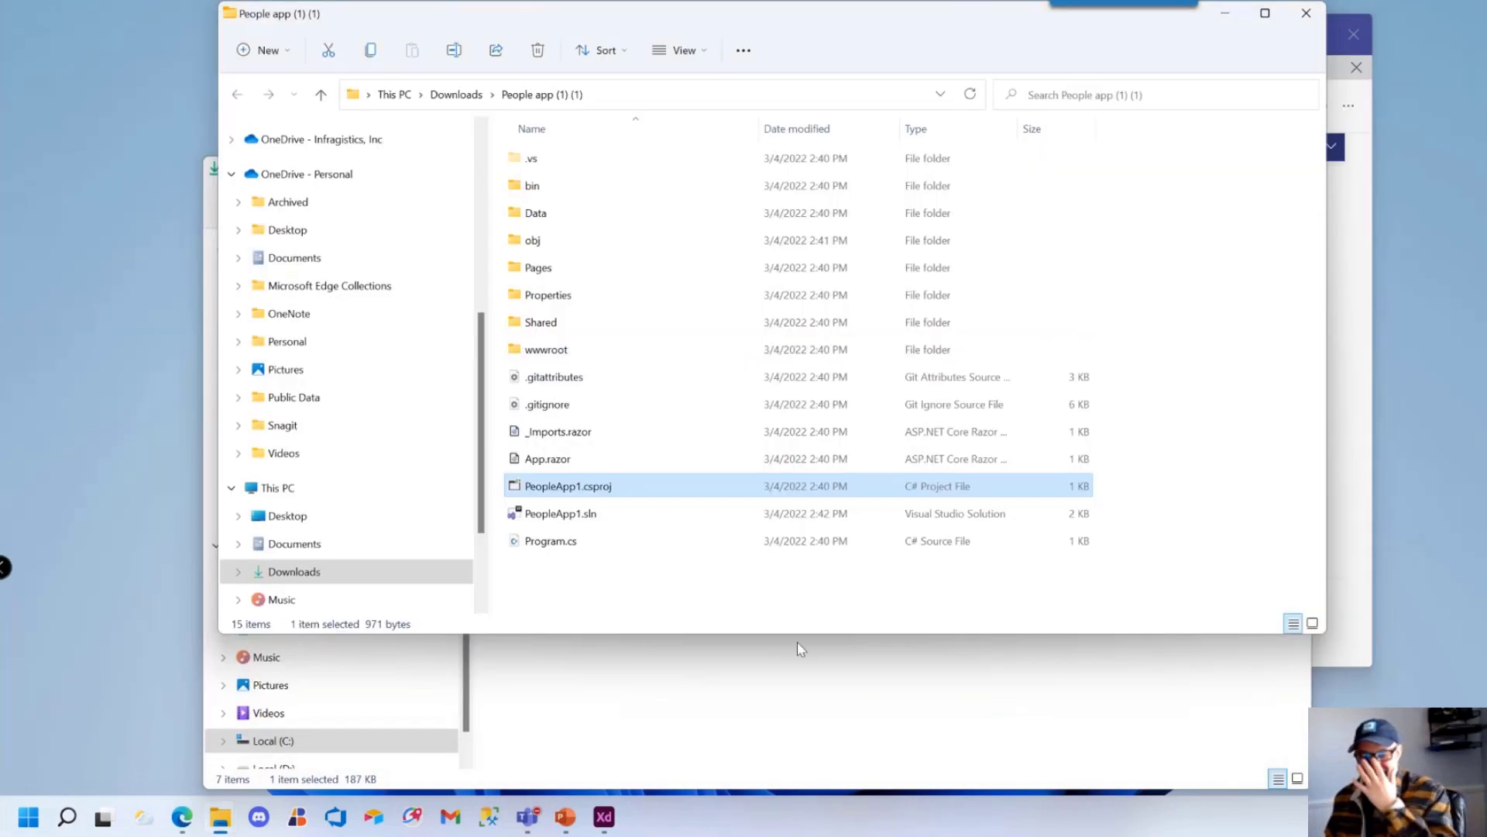
# Minimize the Downloads and extracted project folder windows and return to the People app (1) project in App Builder
pyautogui.click(817, 718)
pyautogui.click(819, 724)
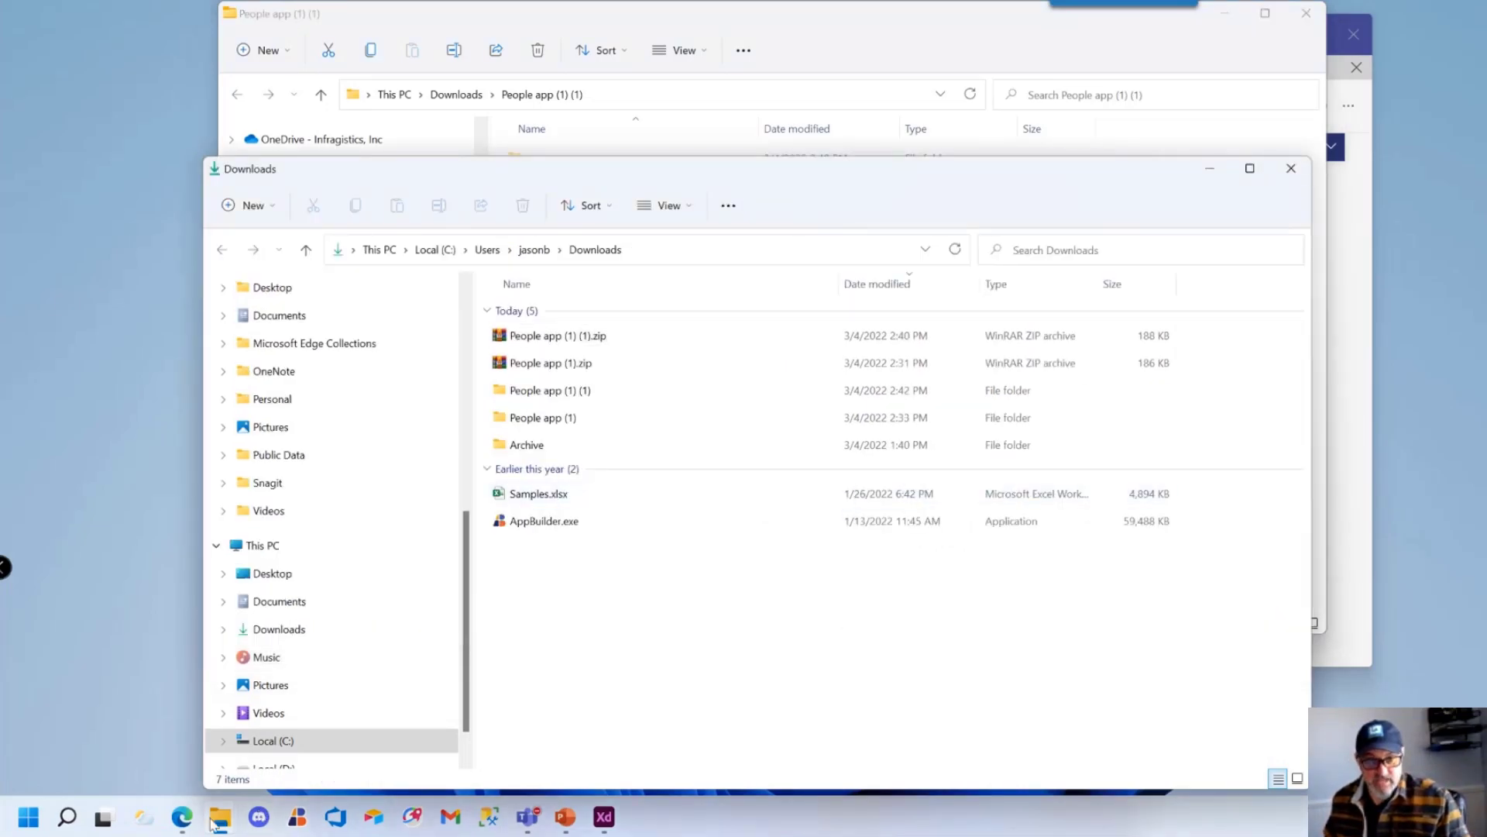
pyautogui.moveTo(209, 824)
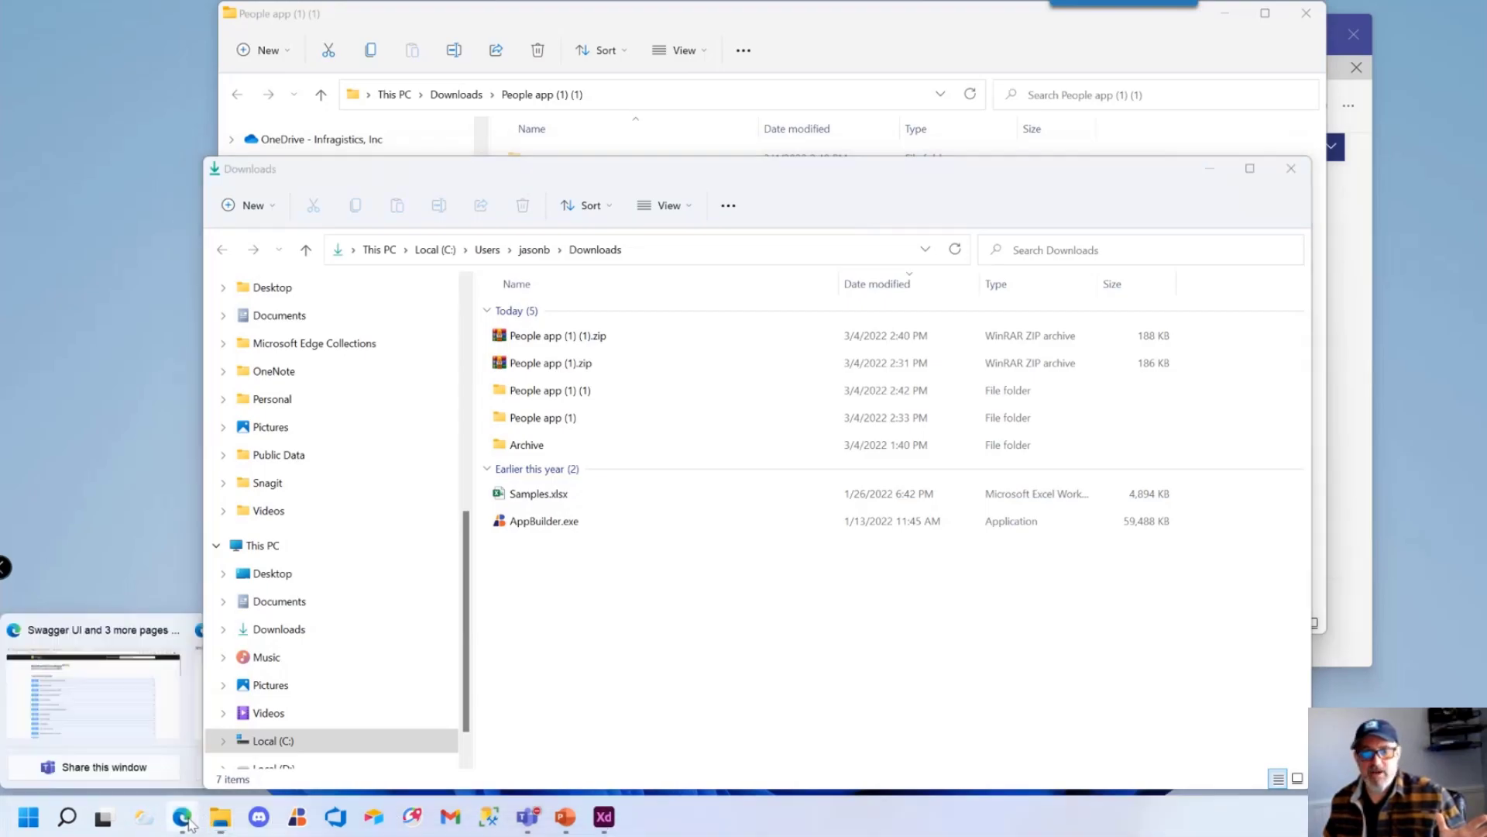
pyautogui.click(1224, 169)
pyautogui.click(1226, 13)
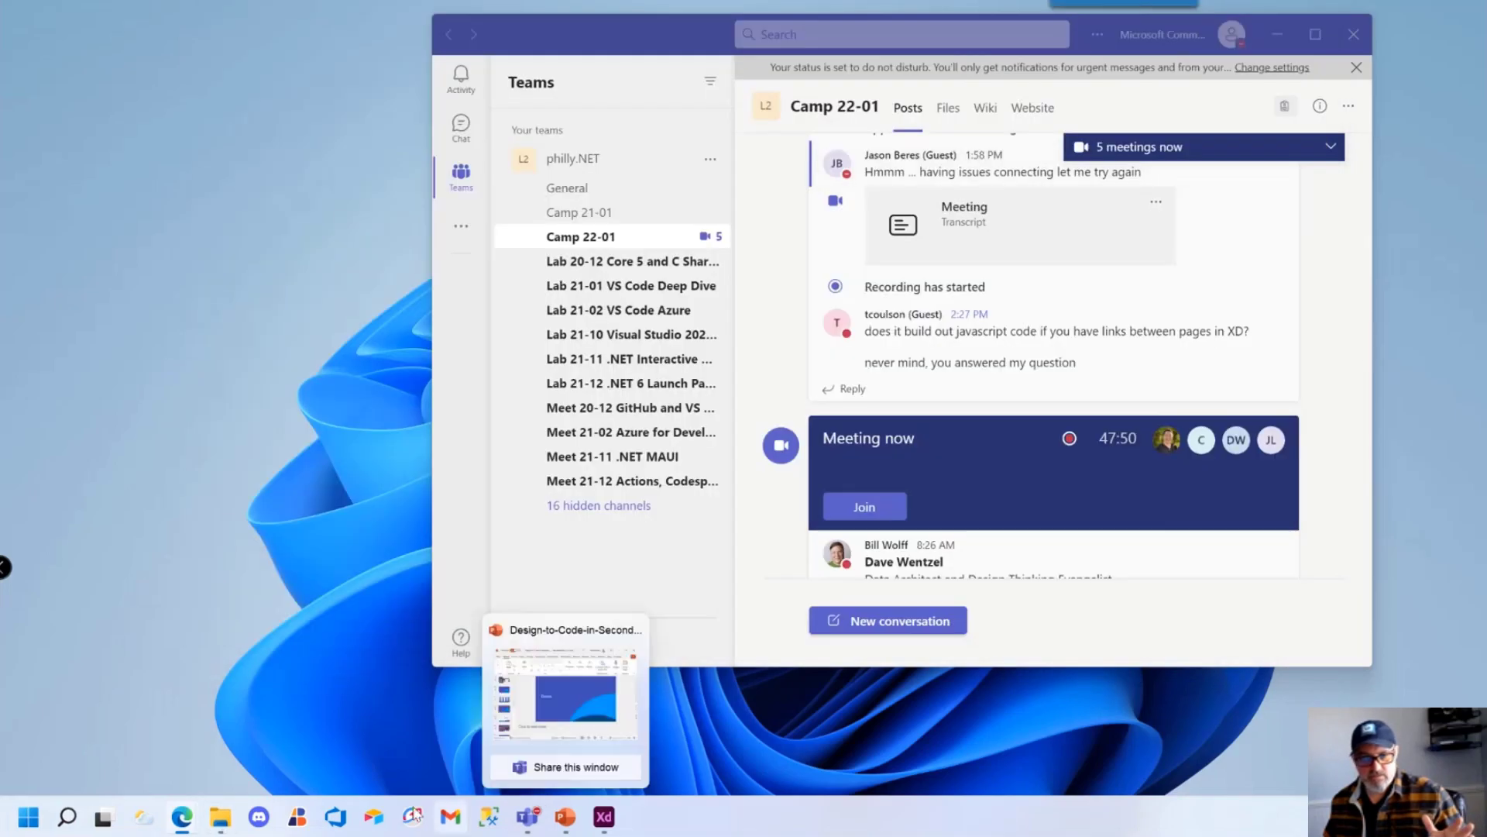
pyautogui.click(304, 688)
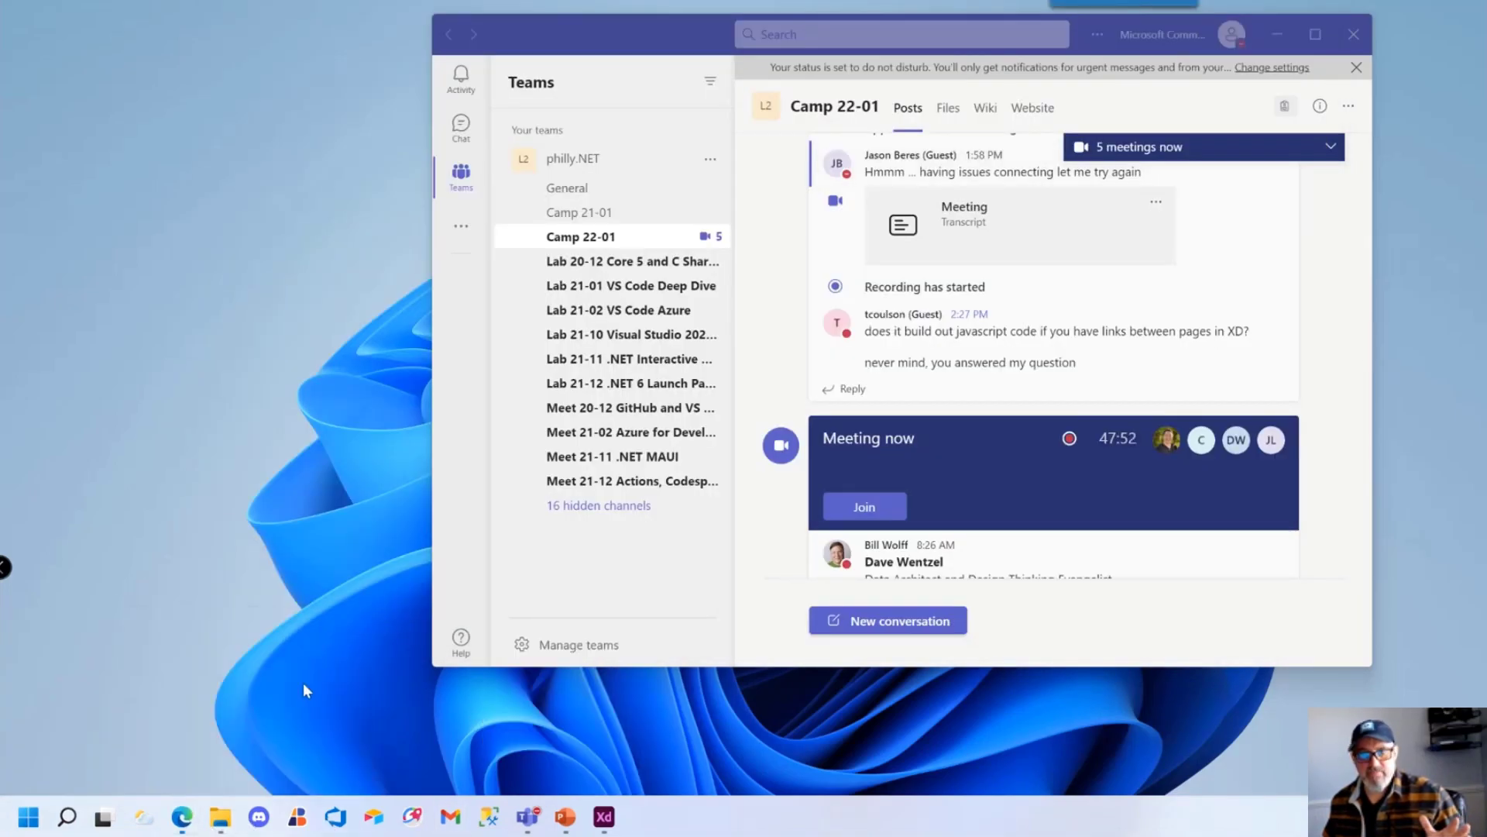
pyautogui.click(930, 15)
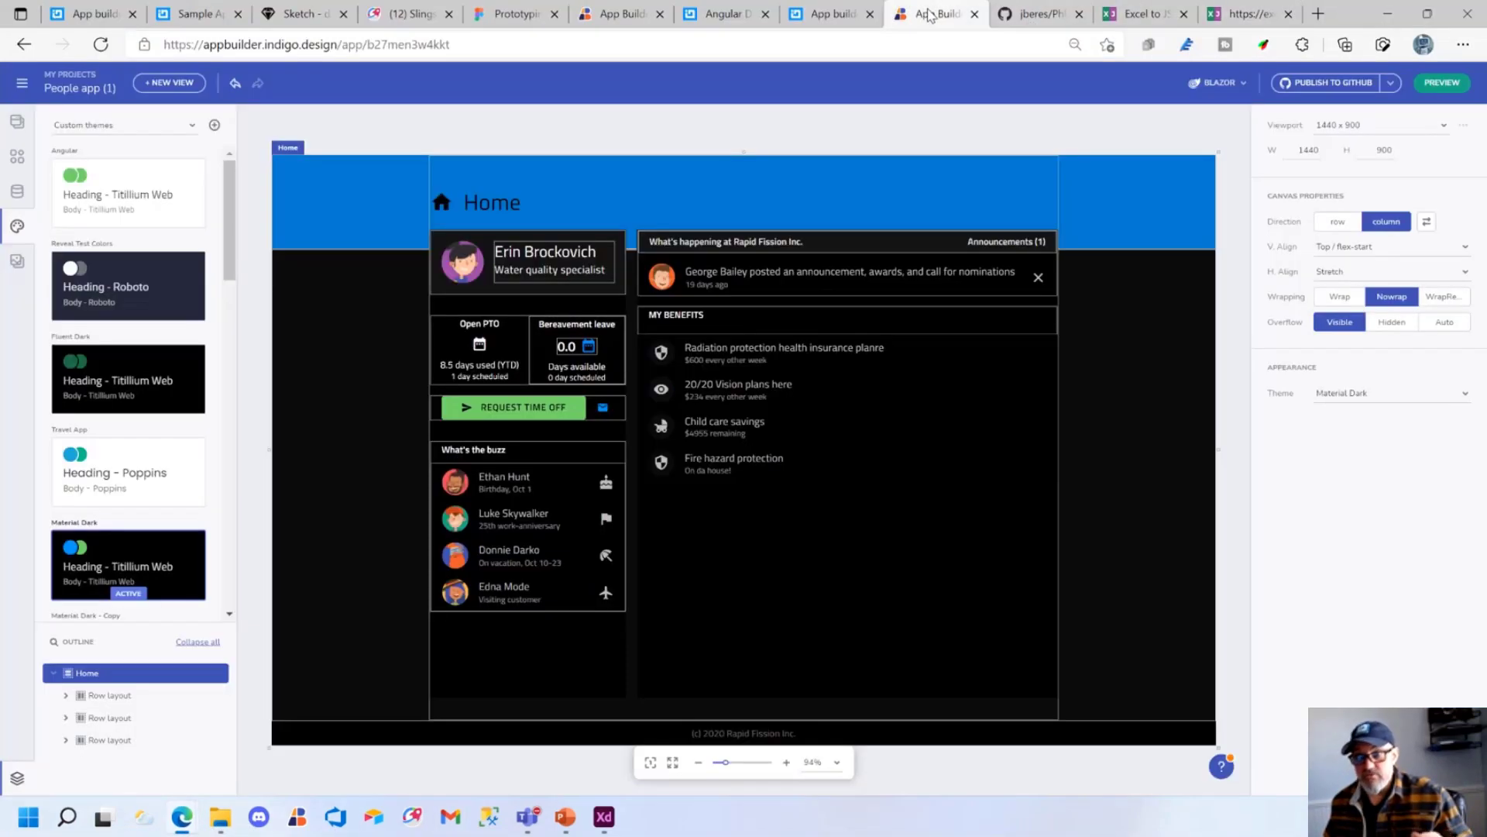
# Switch the project's target platform to Angular and look over its available components and custom themes
pyautogui.click(1244, 83)
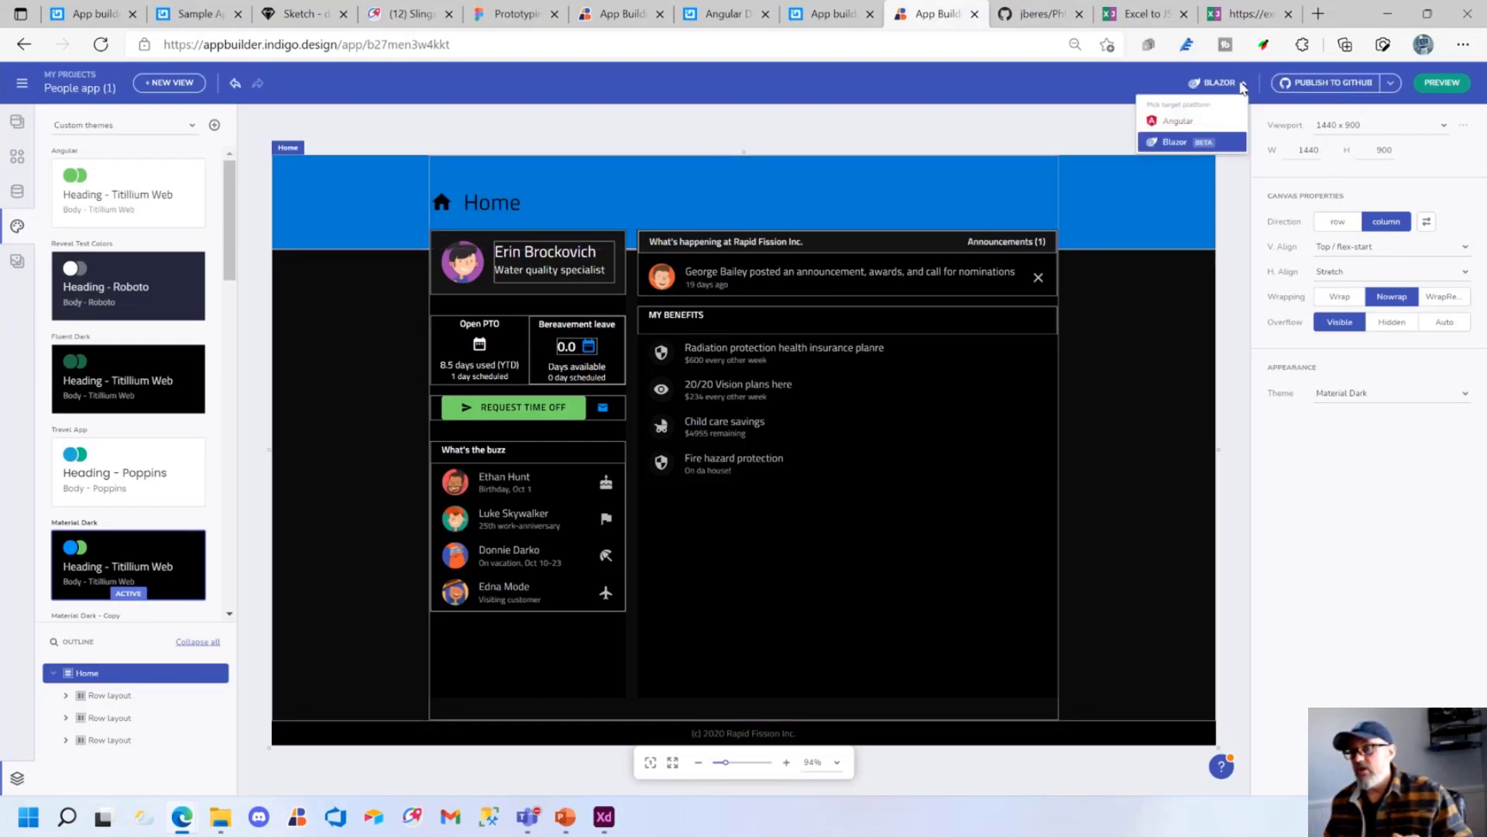
pyautogui.click(1181, 122)
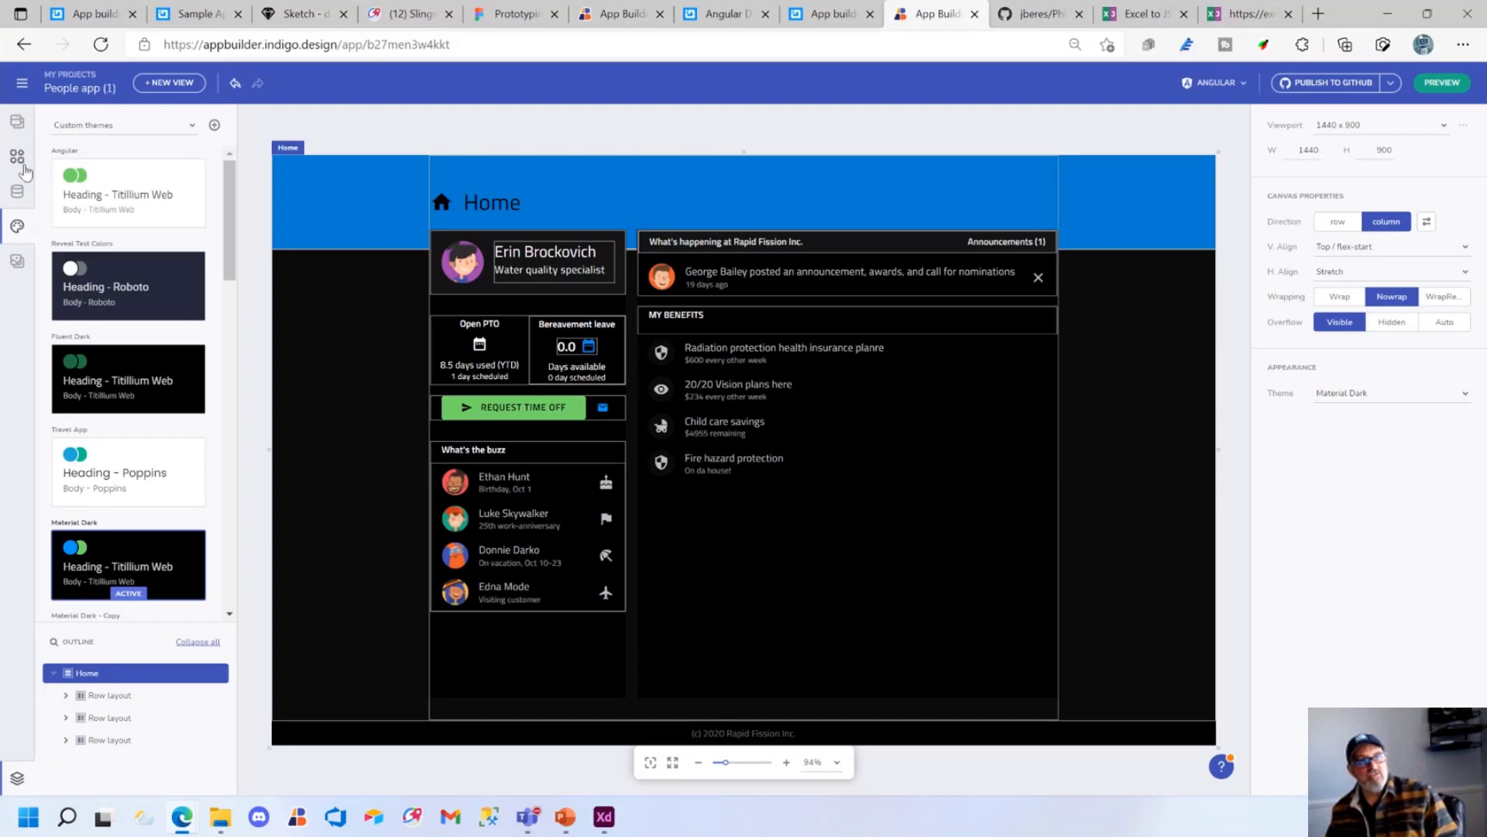
pyautogui.click(17, 157)
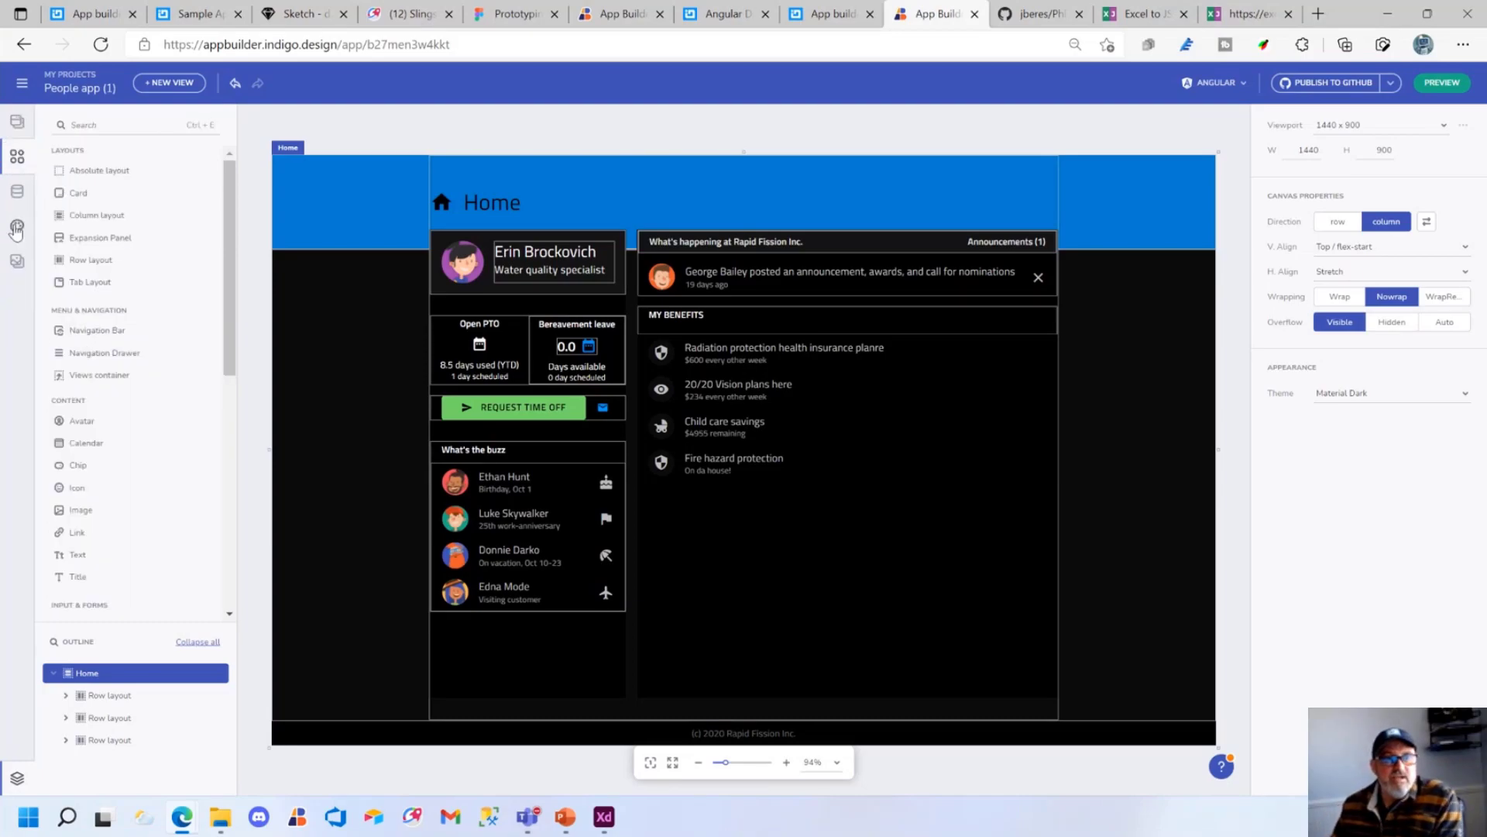
pyautogui.click(15, 229)
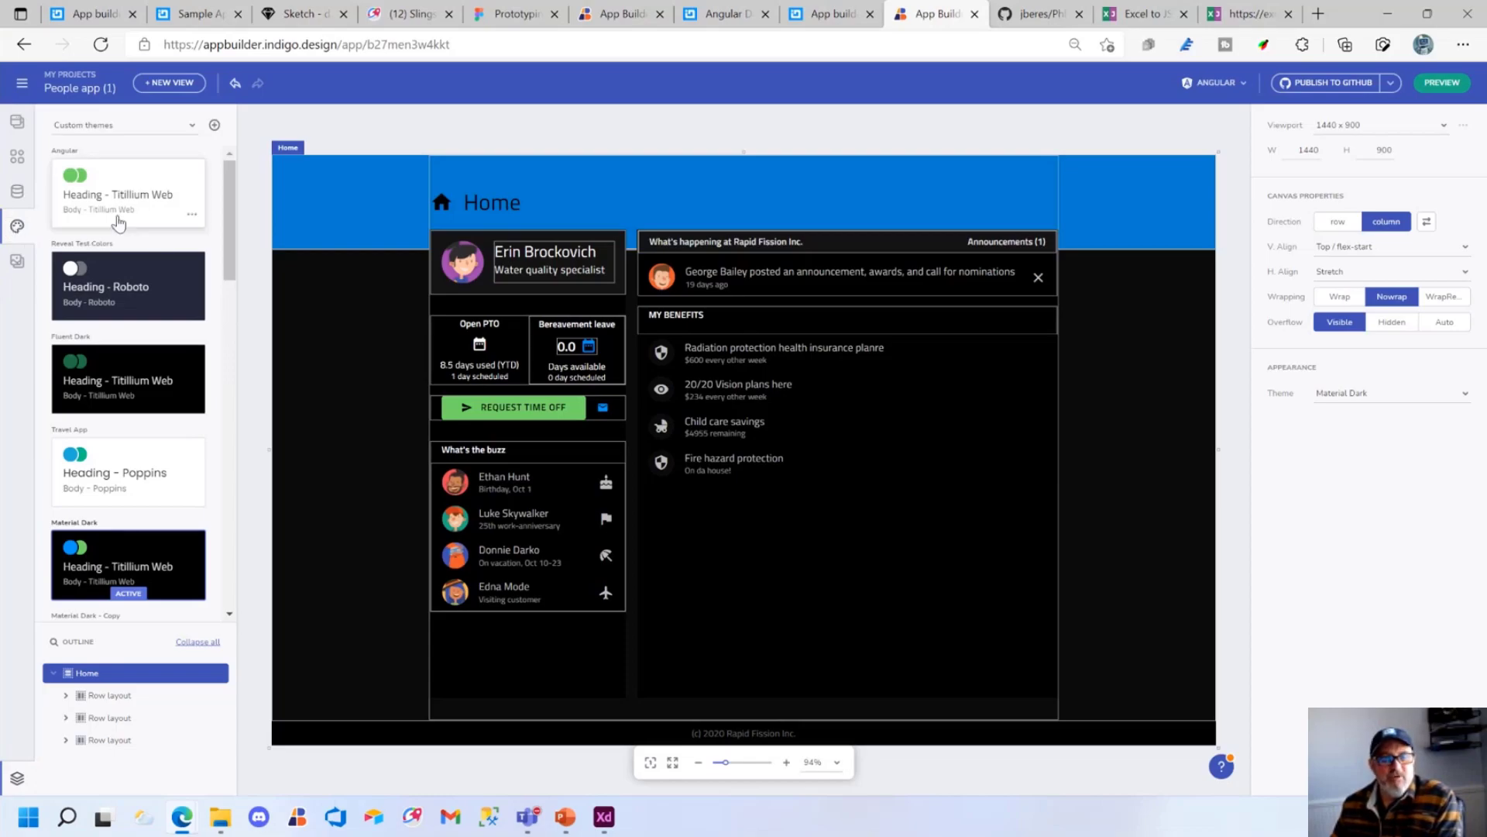
# Open the CustomerList view and add an On click interaction to its grid
pyautogui.click(17, 122)
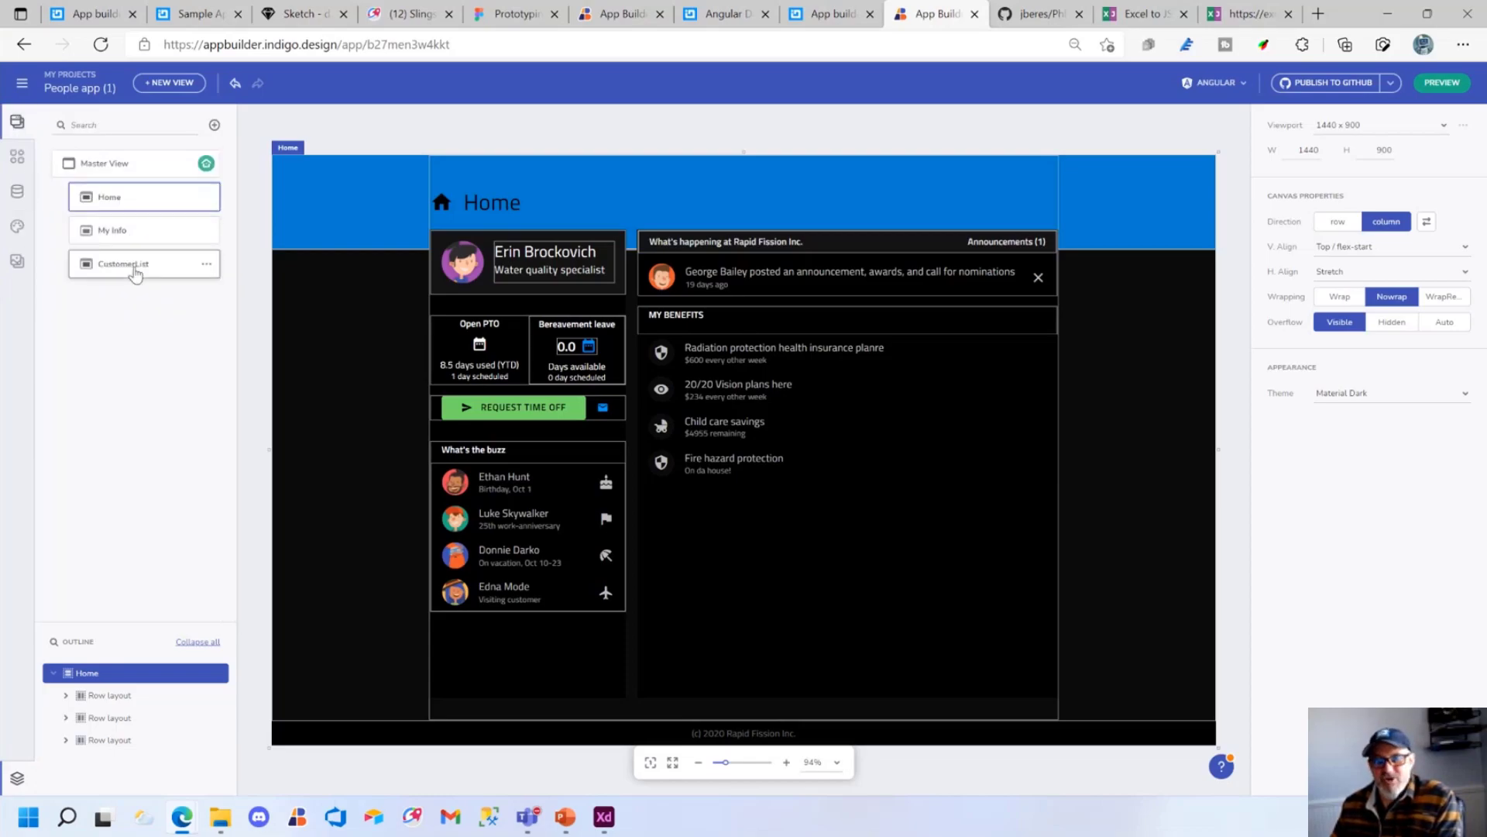
pyautogui.click(130, 265)
pyautogui.click(724, 342)
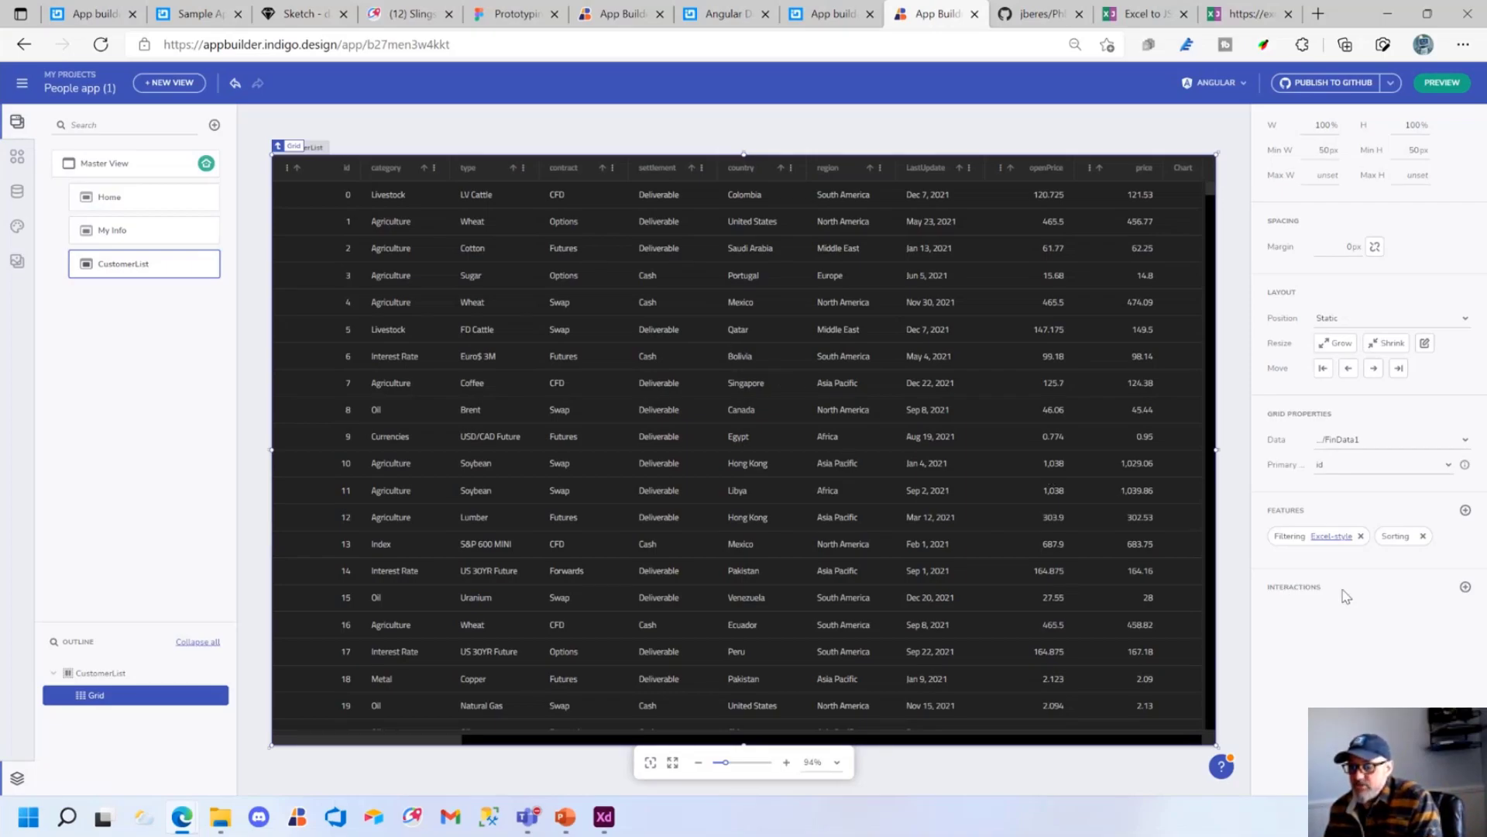
pyautogui.click(1463, 589)
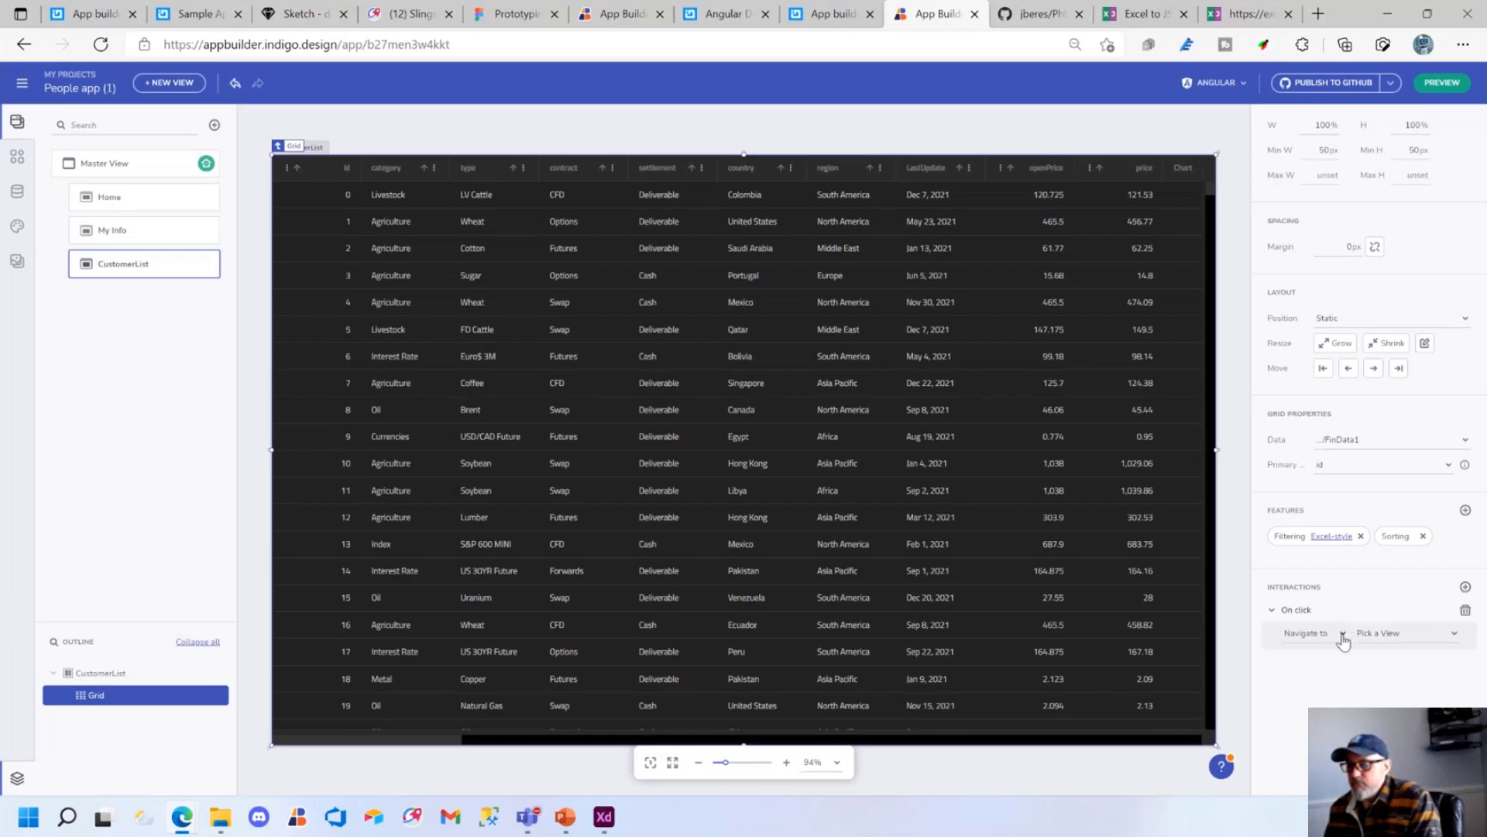
# Add the Advanced filtering, Cell selection, Column selection, Toolbar and Exporting features to the CustomerList grid
pyautogui.click(1465, 510)
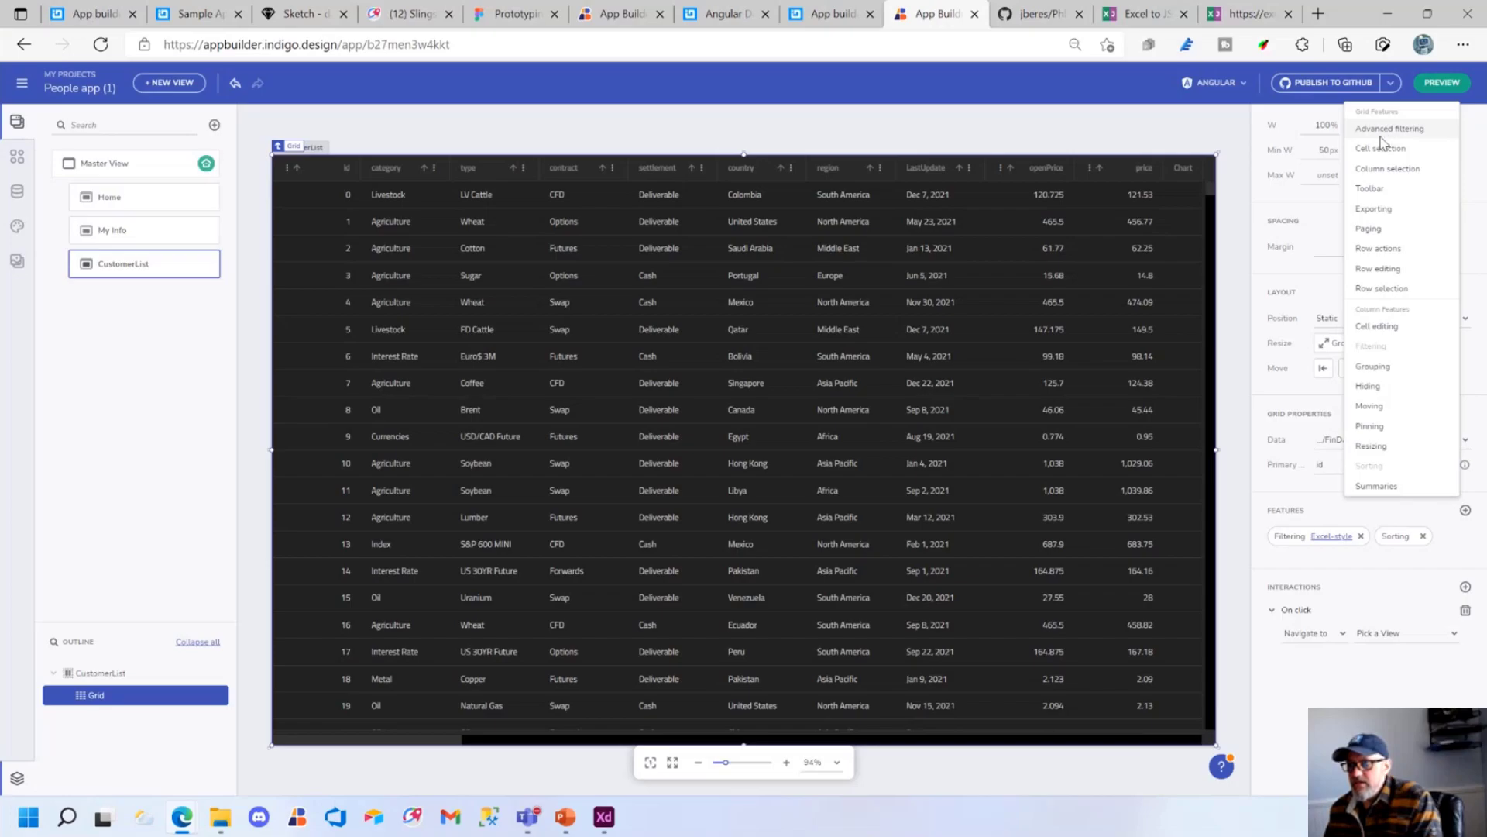
pyautogui.click(1383, 129)
pyautogui.click(1381, 148)
pyautogui.click(1381, 168)
pyautogui.click(1375, 188)
pyautogui.click(1375, 208)
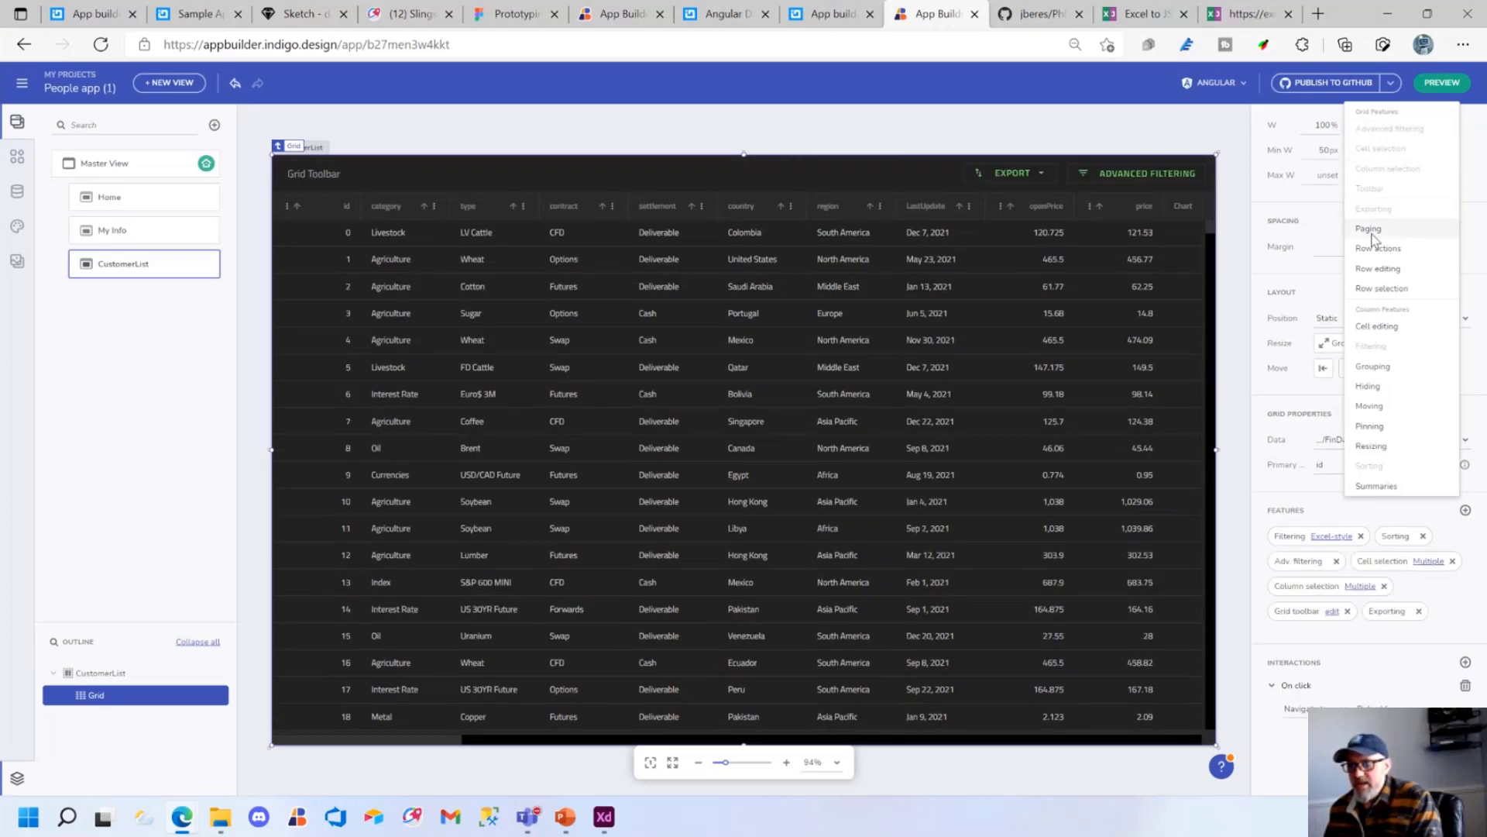
# Add the Paging, Row actions, Row editing and Row selection features to the CustomerList grid
pyautogui.click(1370, 230)
pyautogui.click(1377, 248)
pyautogui.click(1376, 269)
pyautogui.click(1366, 289)
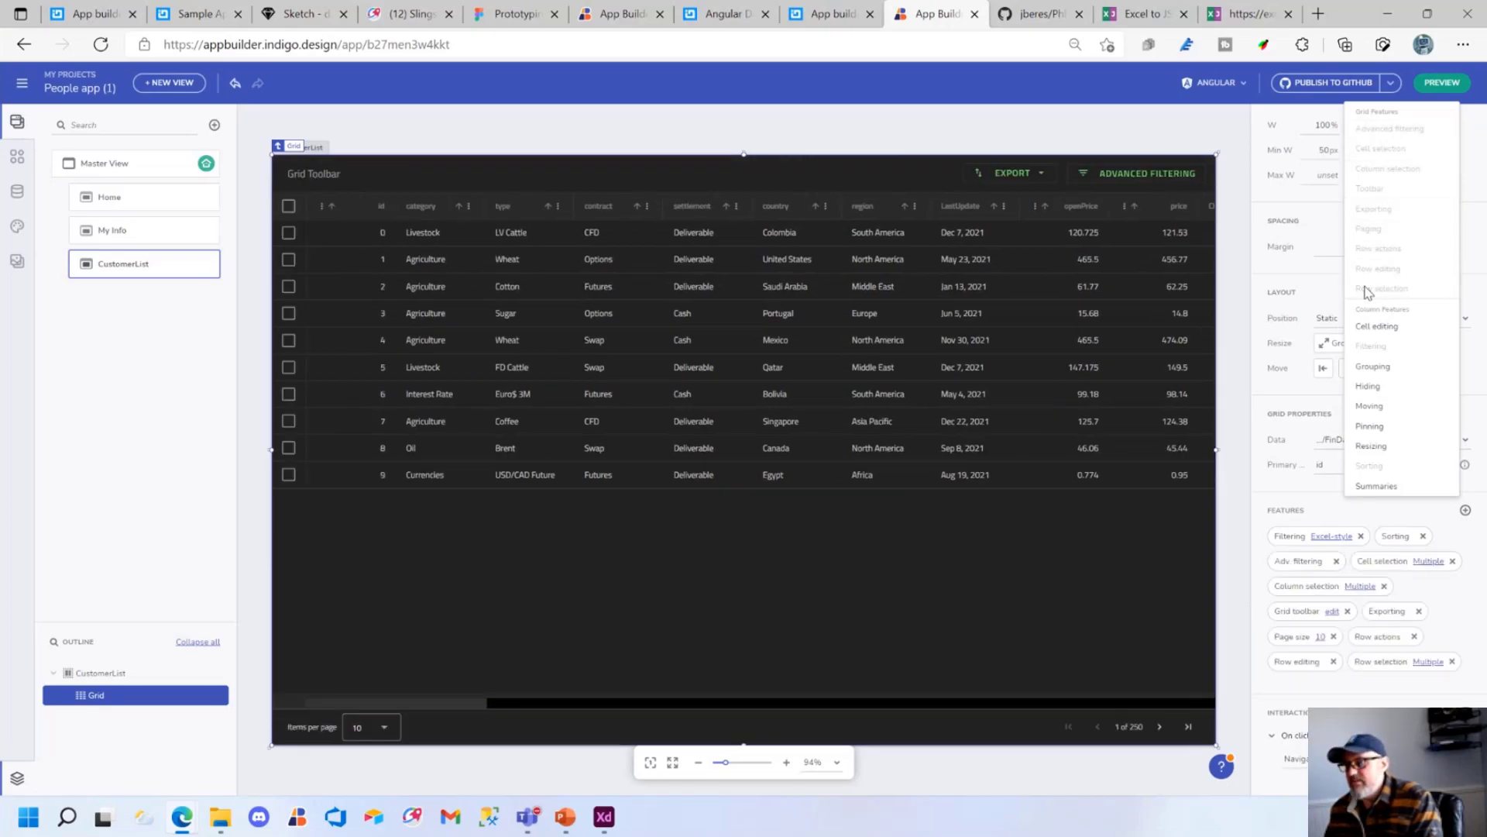
# Add the Cell editing, Grouping, Hiding, Moving, Pinning, Resizing and Summaries column features to the CustomerList grid
pyautogui.click(1376, 327)
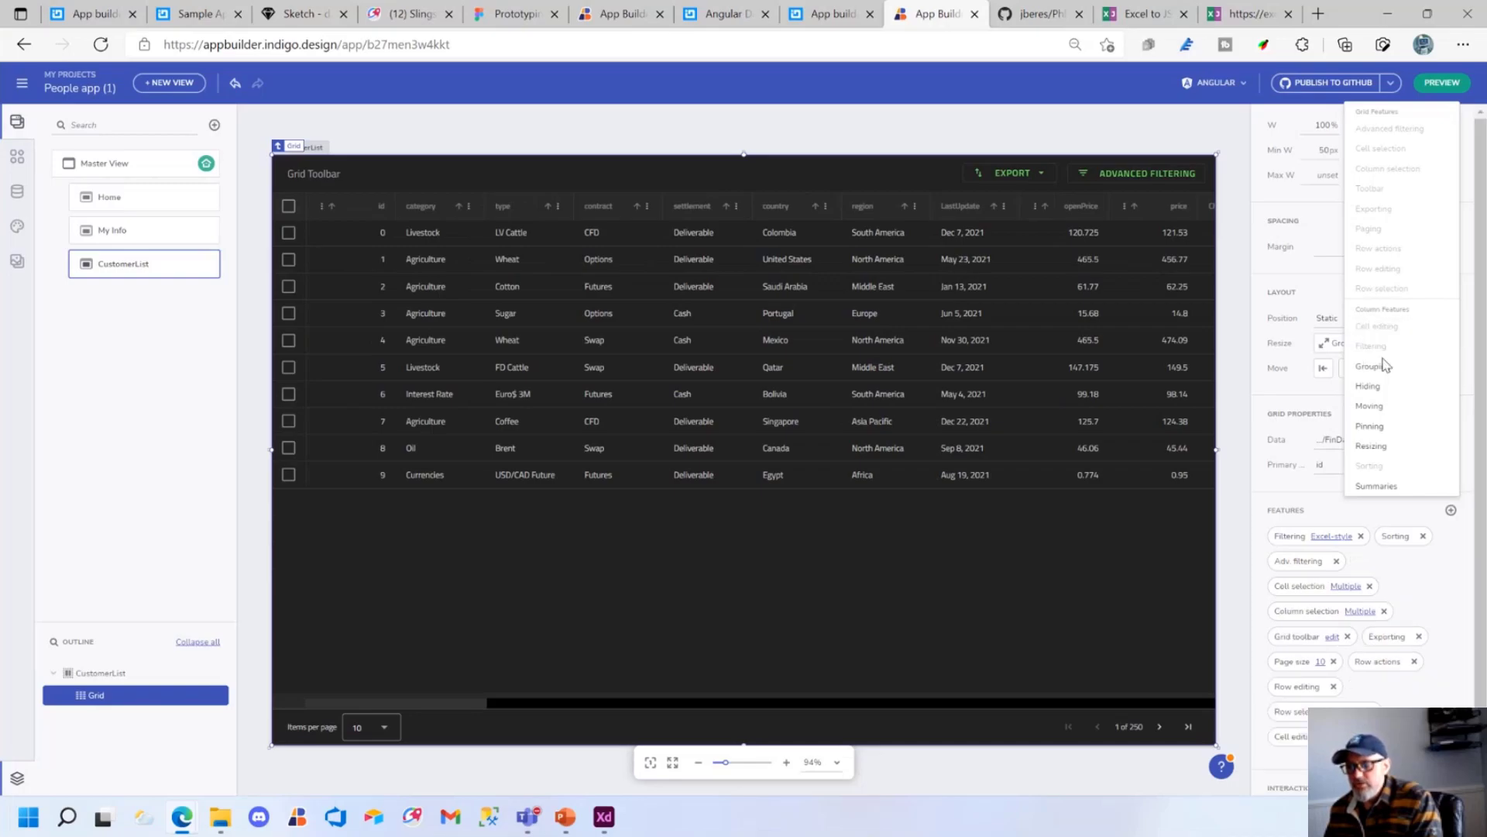
pyautogui.click(1373, 366)
pyautogui.click(1368, 387)
pyautogui.click(1369, 408)
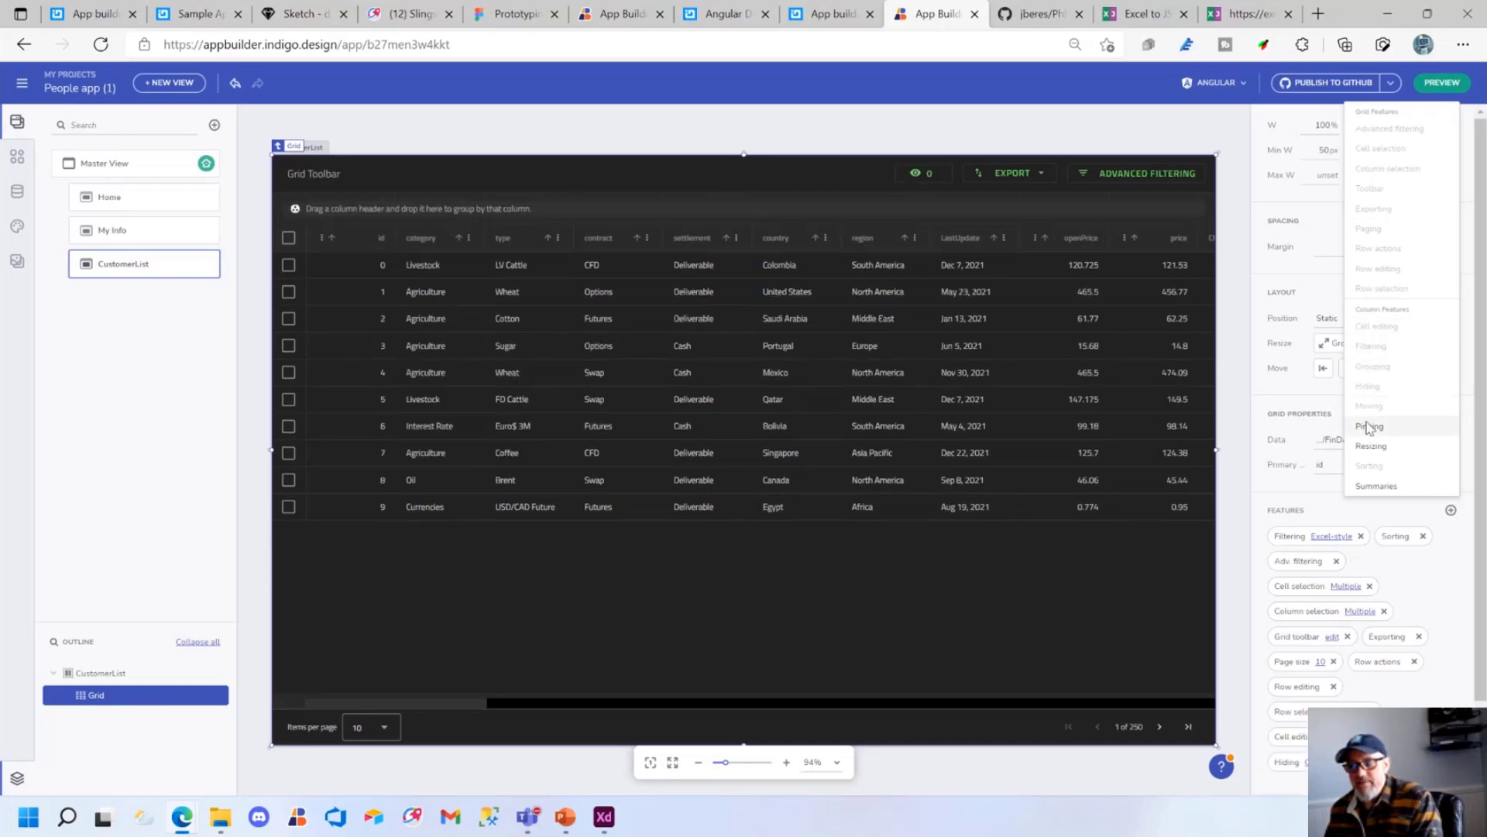
pyautogui.click(1370, 427)
pyautogui.click(1371, 447)
pyautogui.click(1376, 488)
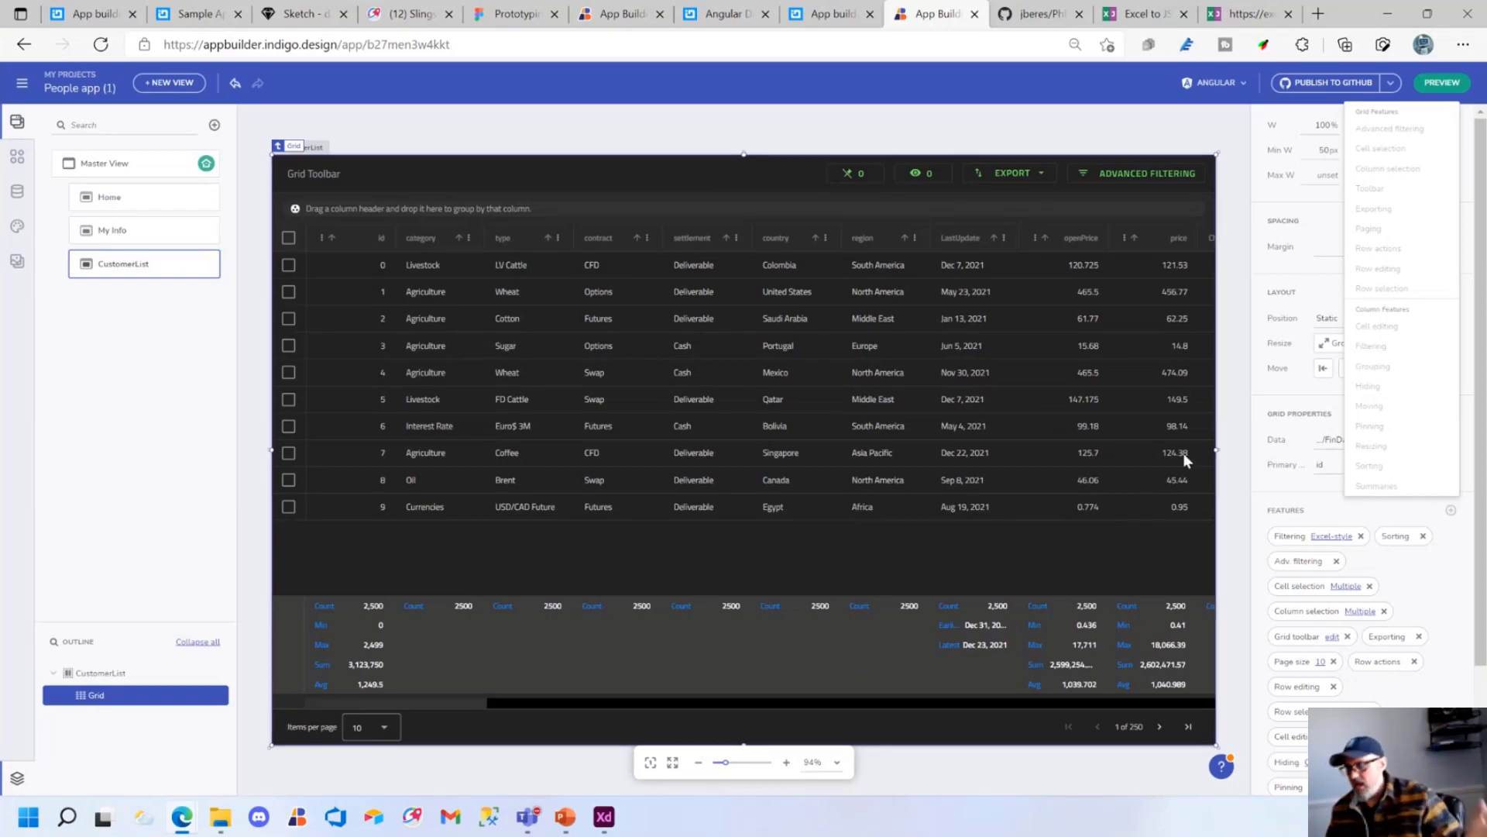
# Close the feature list and set the grid's page size to 250
pyautogui.click(1436, 583)
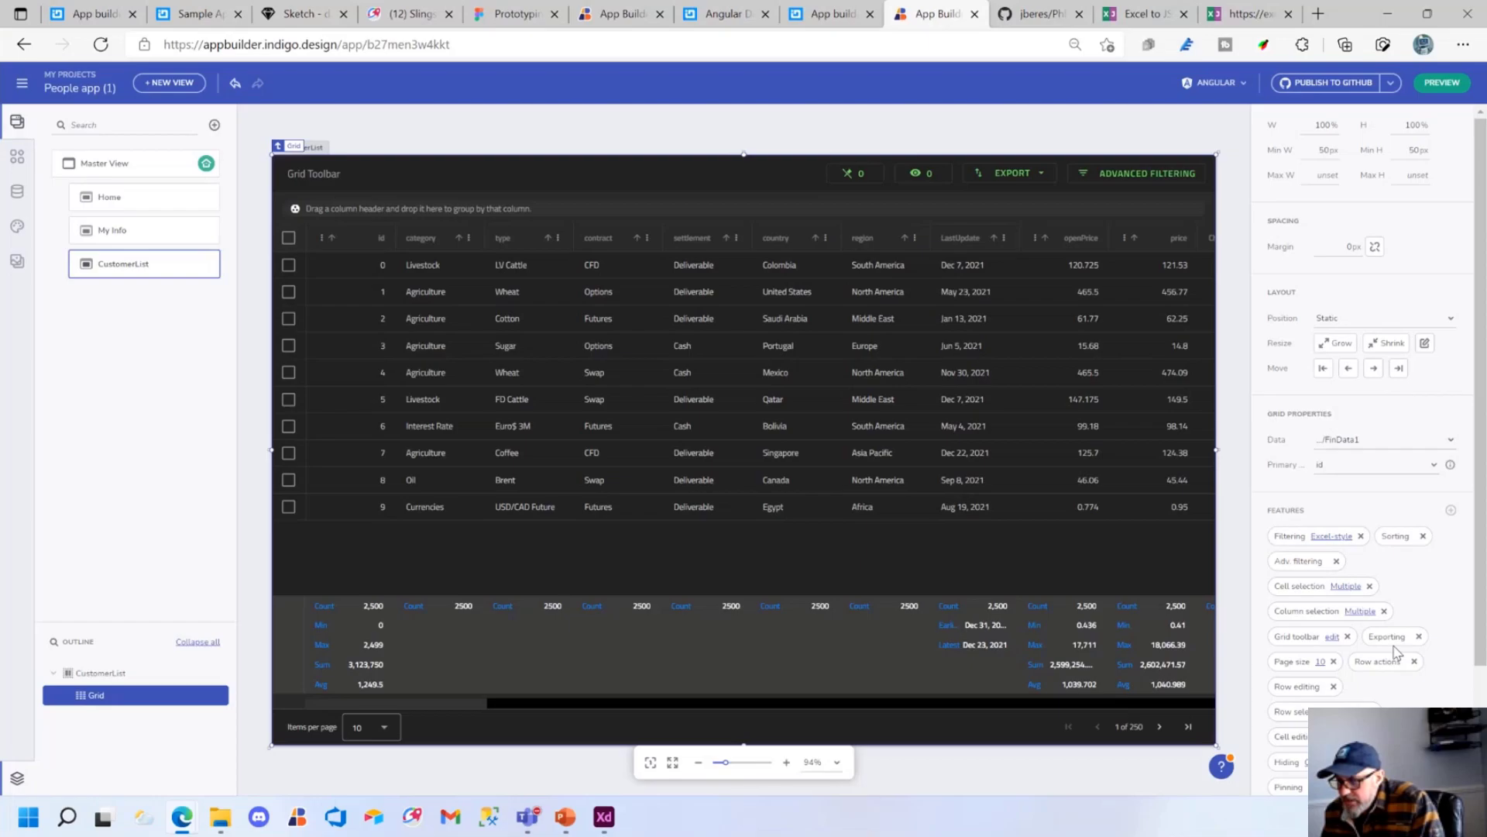
pyautogui.click(1321, 664)
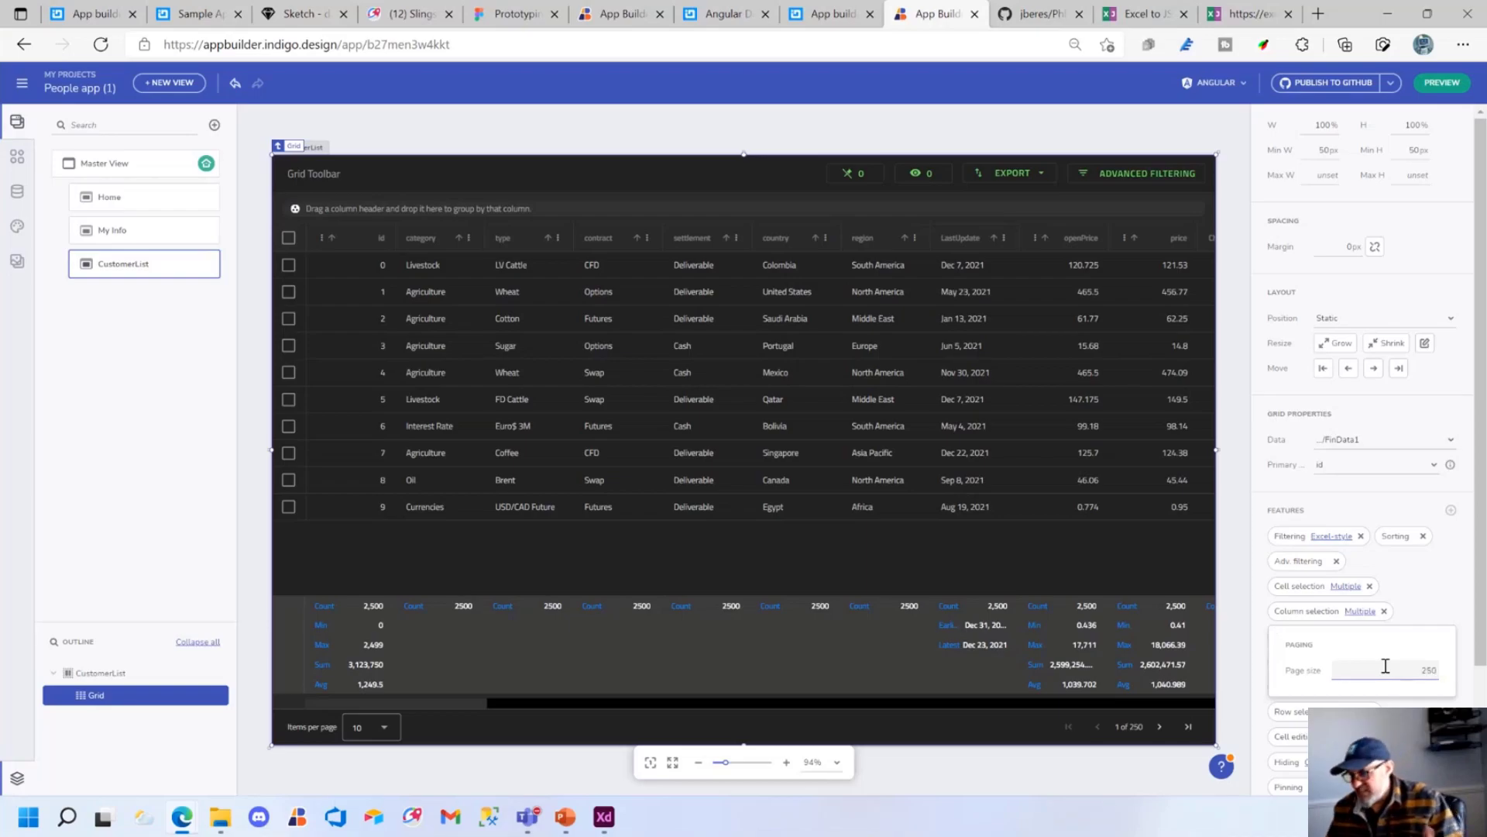
pyautogui.click(1445, 597)
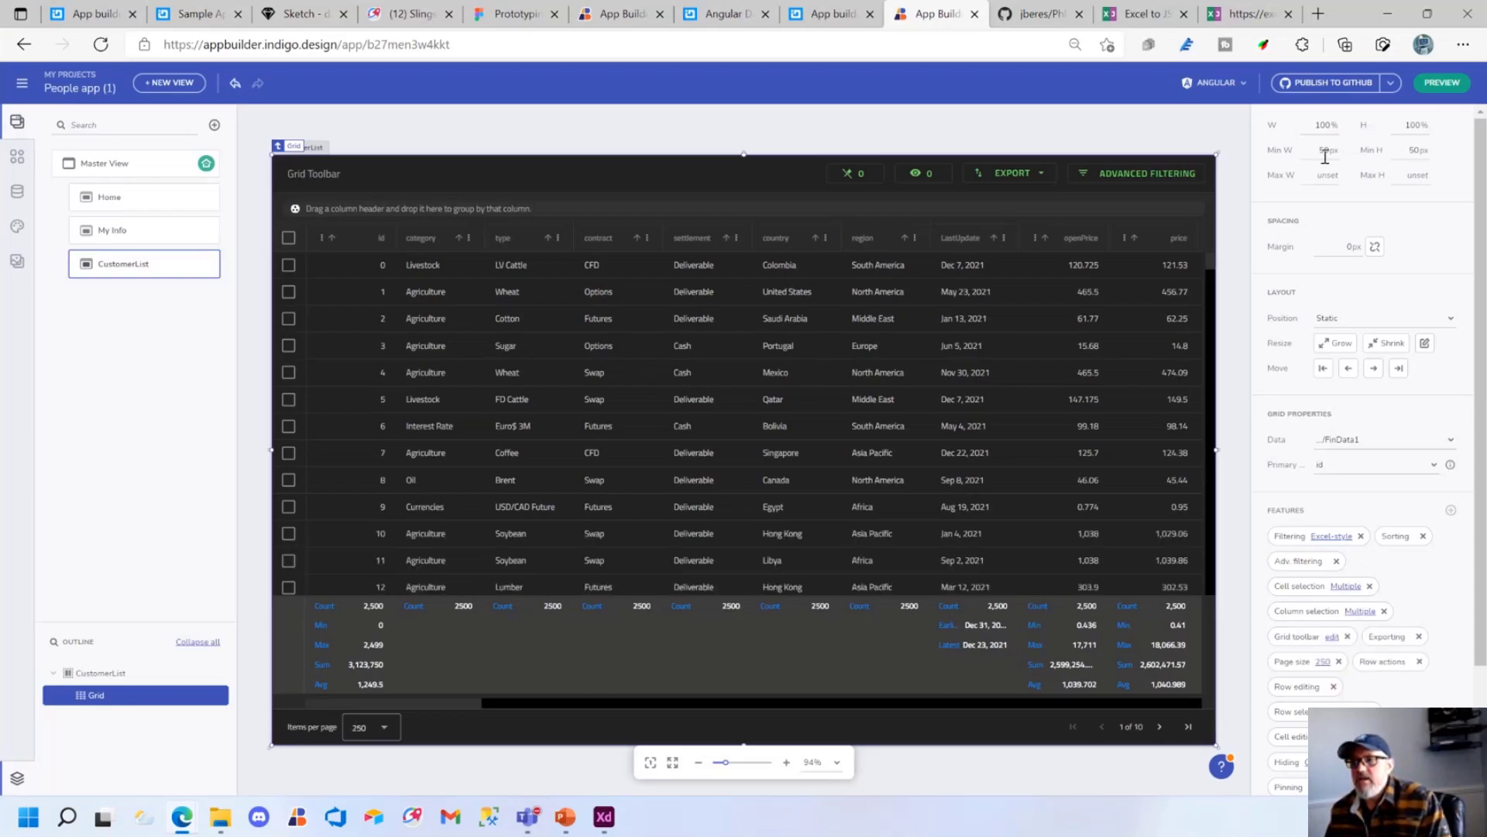
# Preview the CustomerList view alongside its generated Angular code, and return to editing
pyautogui.click(1440, 83)
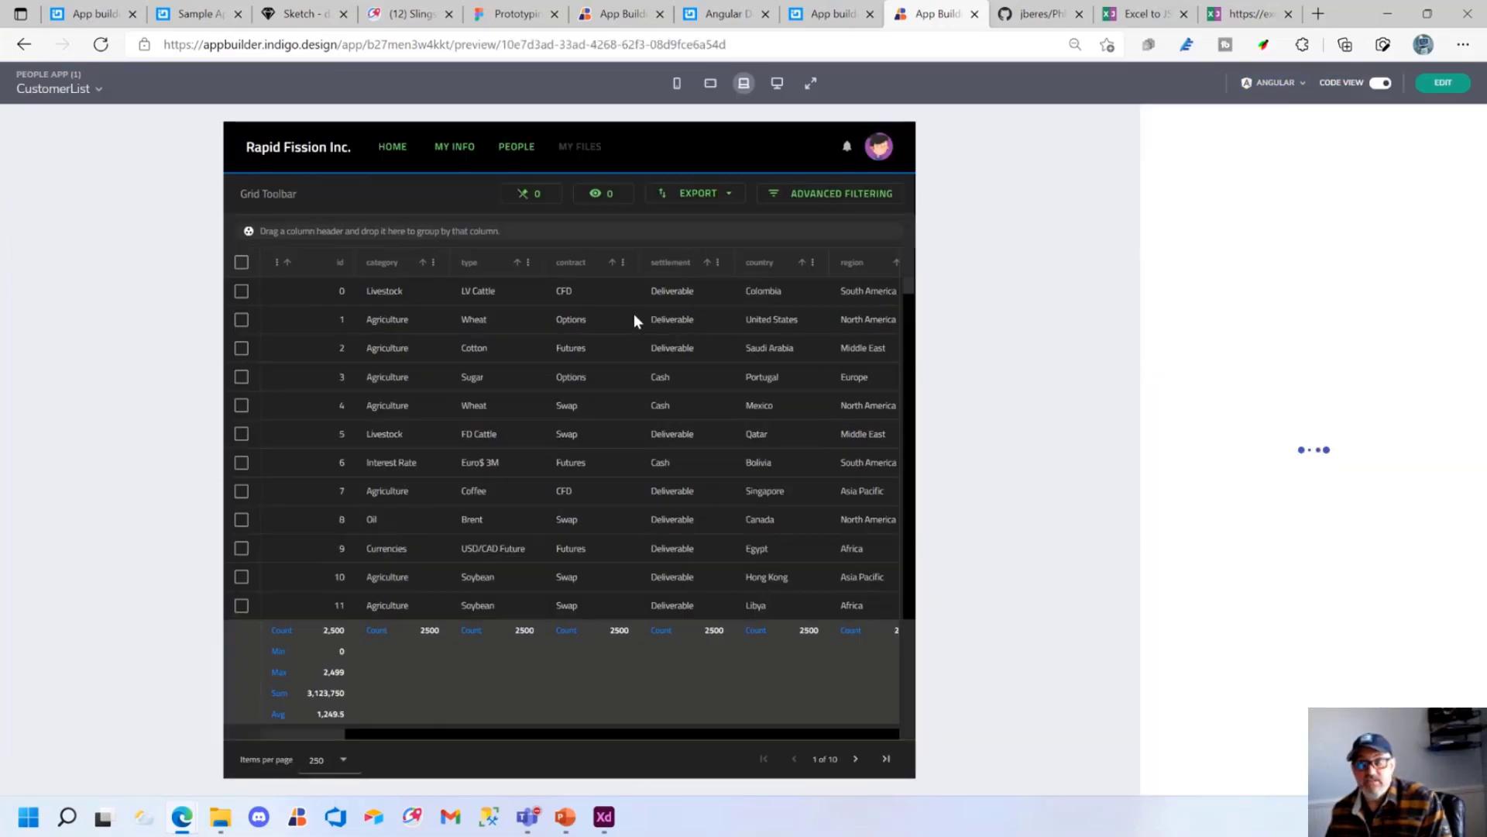
pyautogui.scroll(-5, 681, 527)
pyautogui.scroll(5, 676, 525)
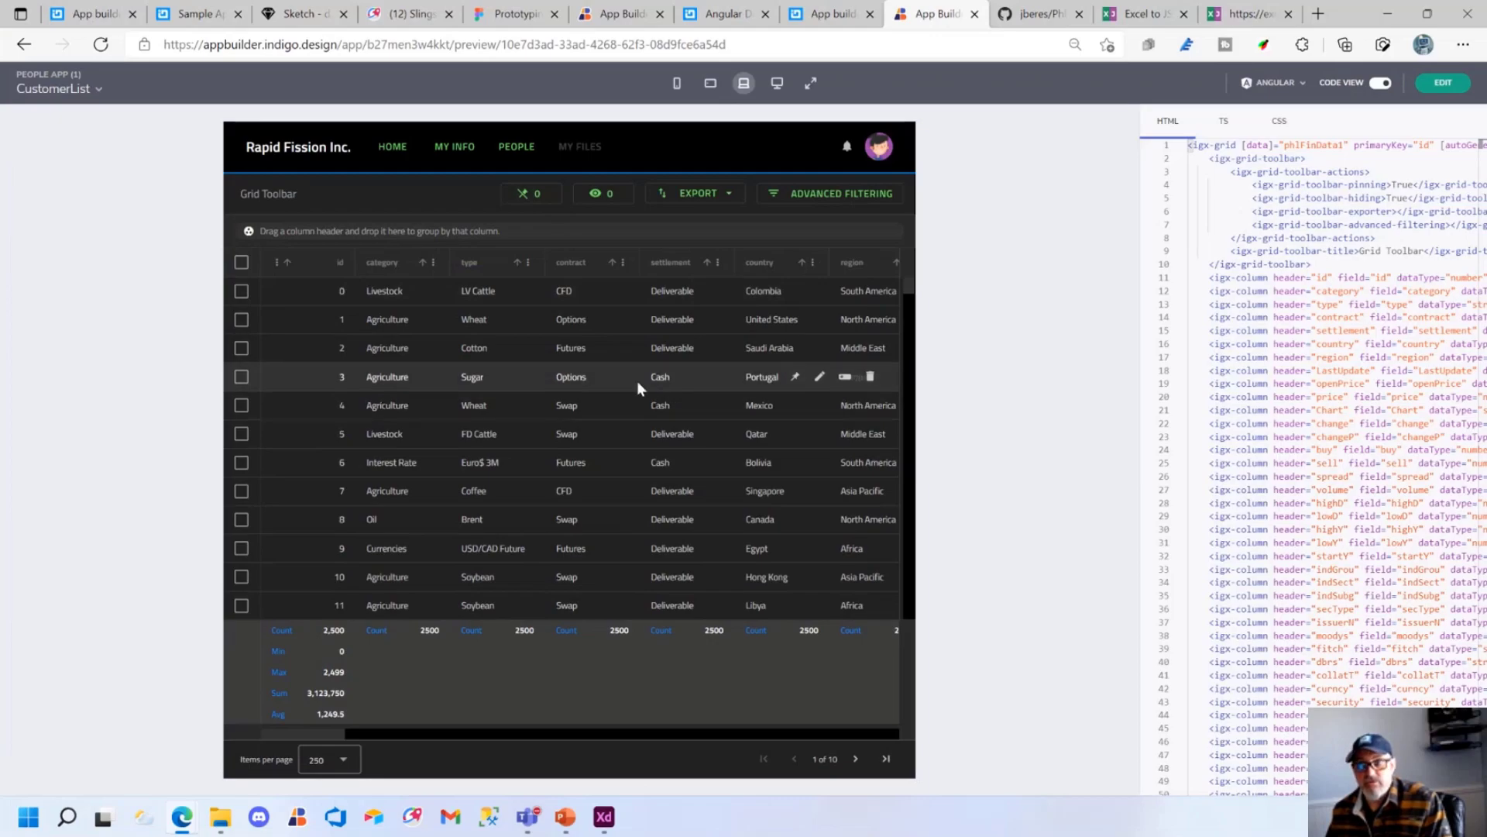
pyautogui.click(1437, 91)
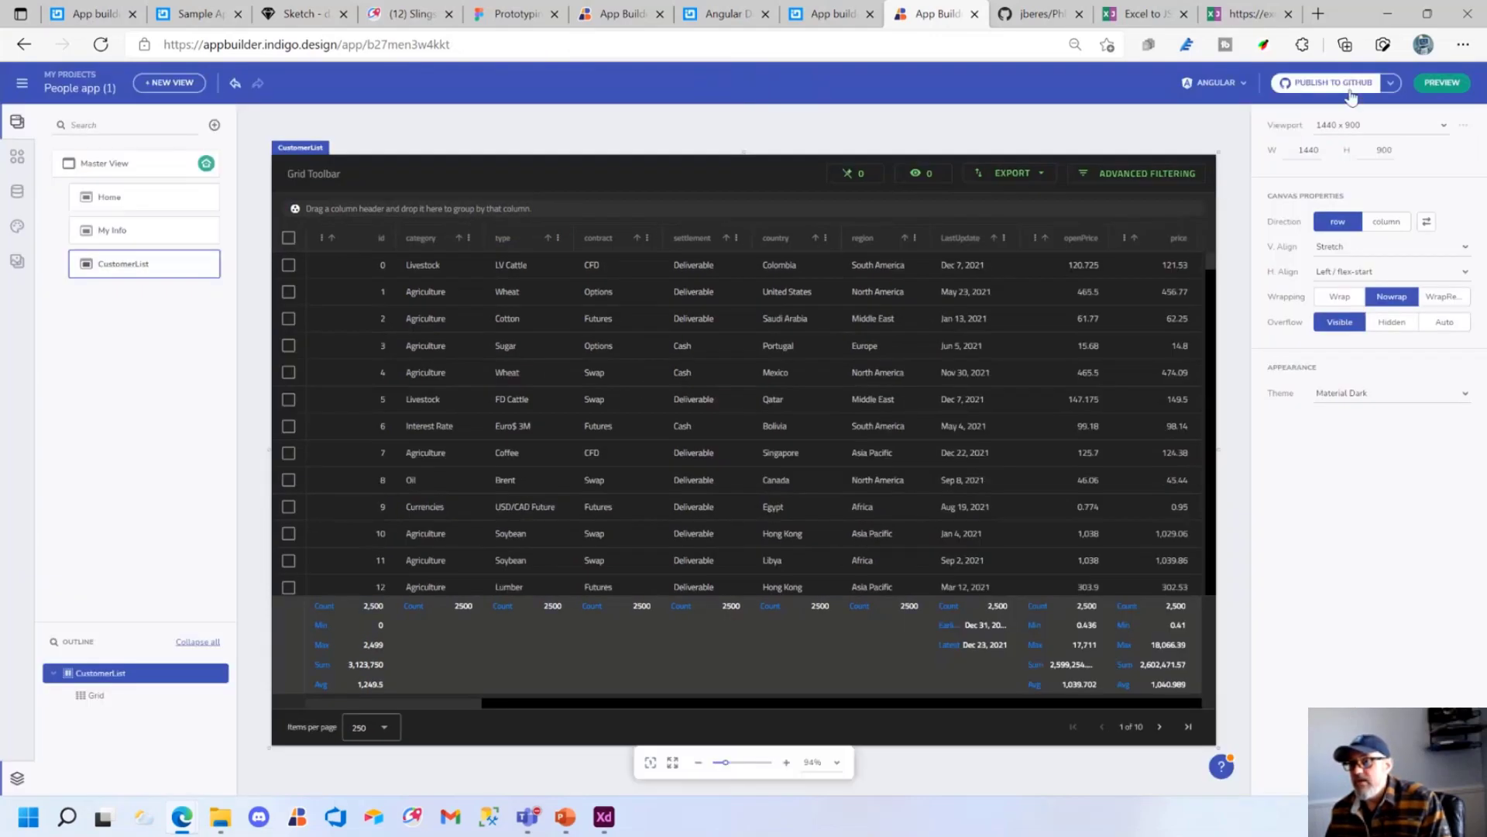
# Create a new public GitHub repository named Phl-Angular and publish the app to it with the summary "People app (1) initial version"
pyautogui.click(1338, 86)
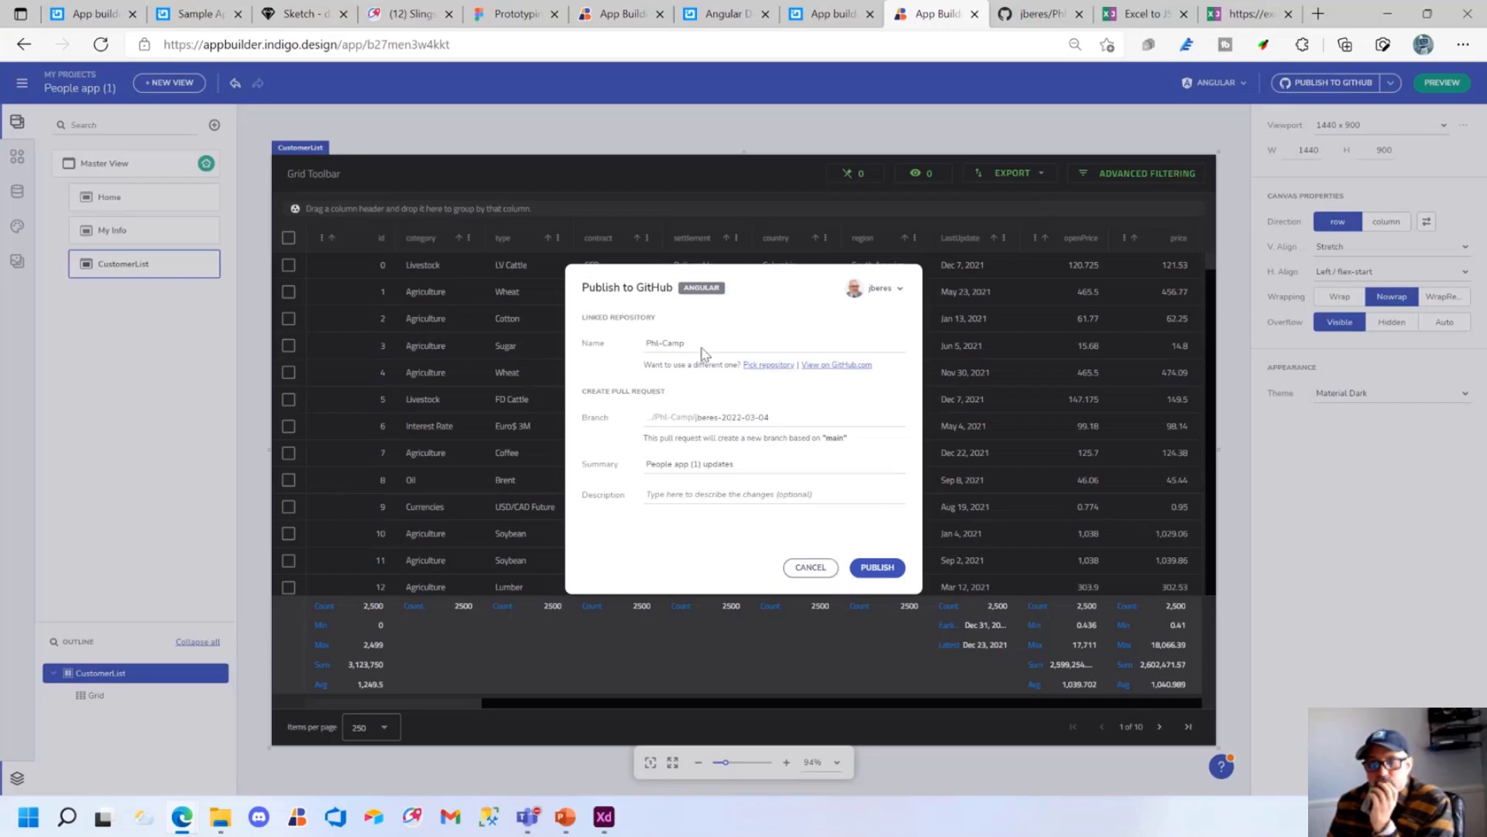
pyautogui.click(775, 365)
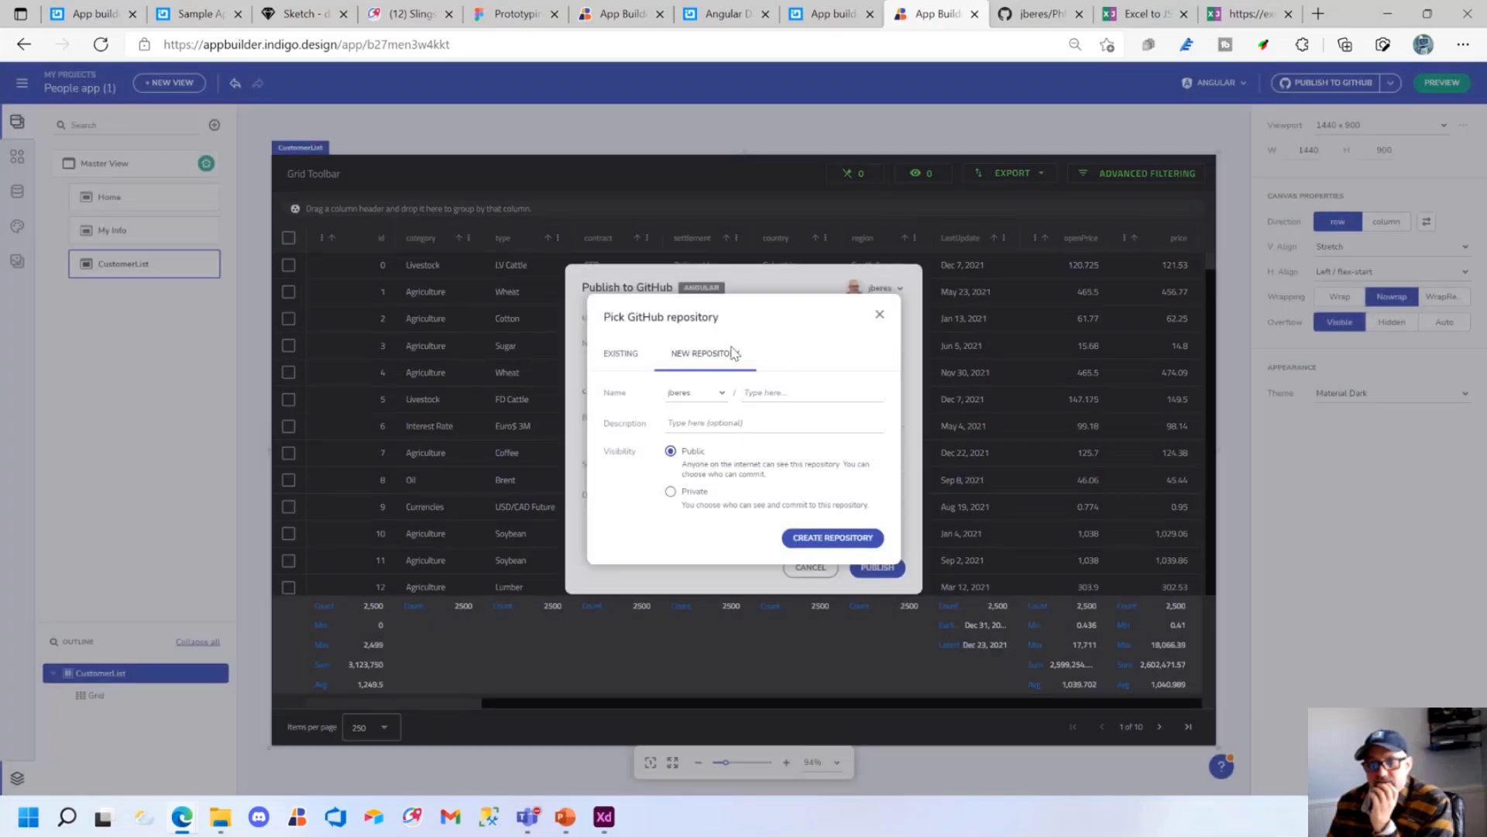
pyautogui.click(770, 395)
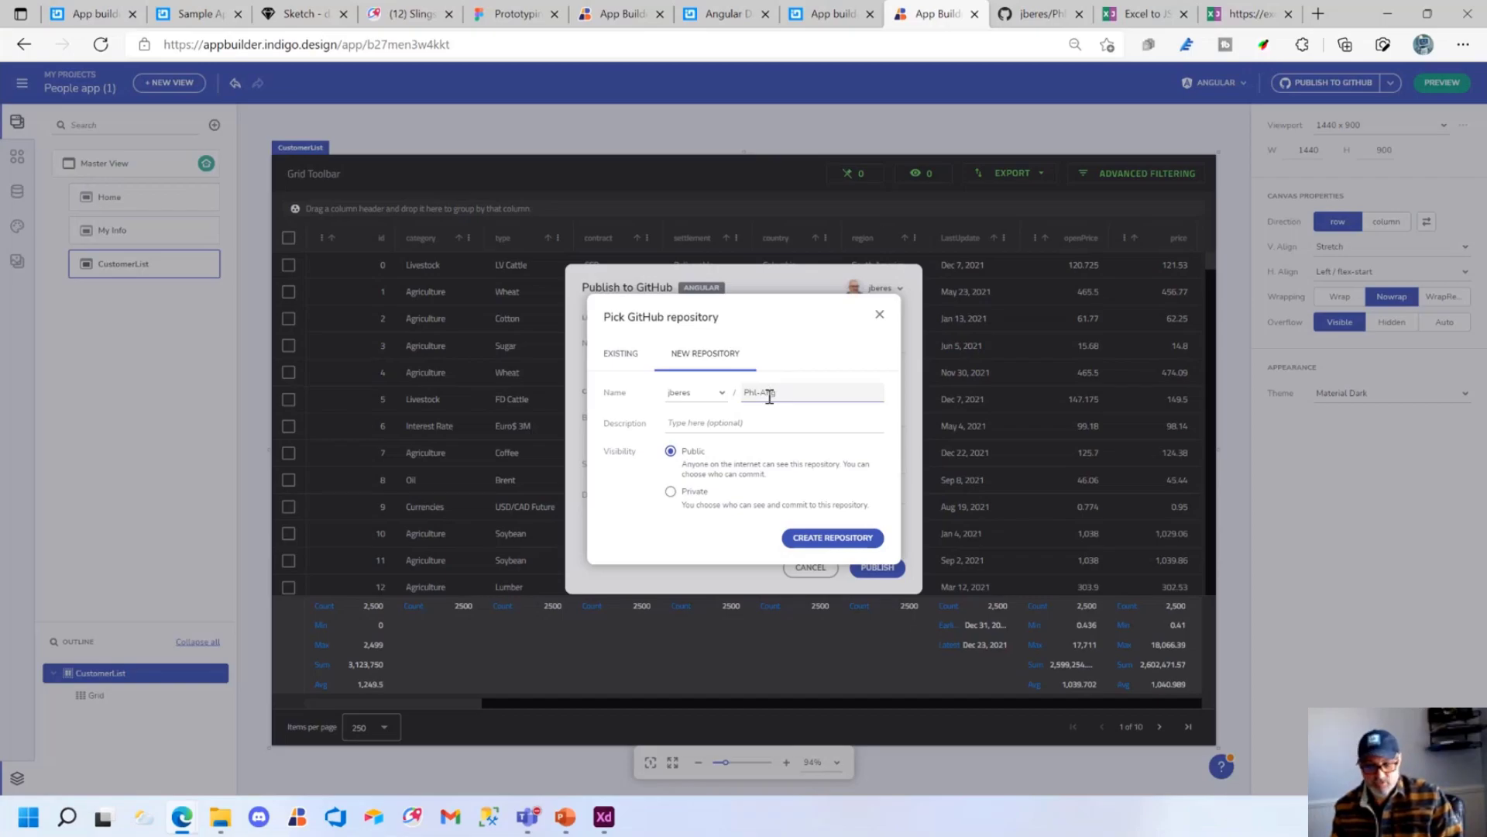
pyautogui.write('ngula')
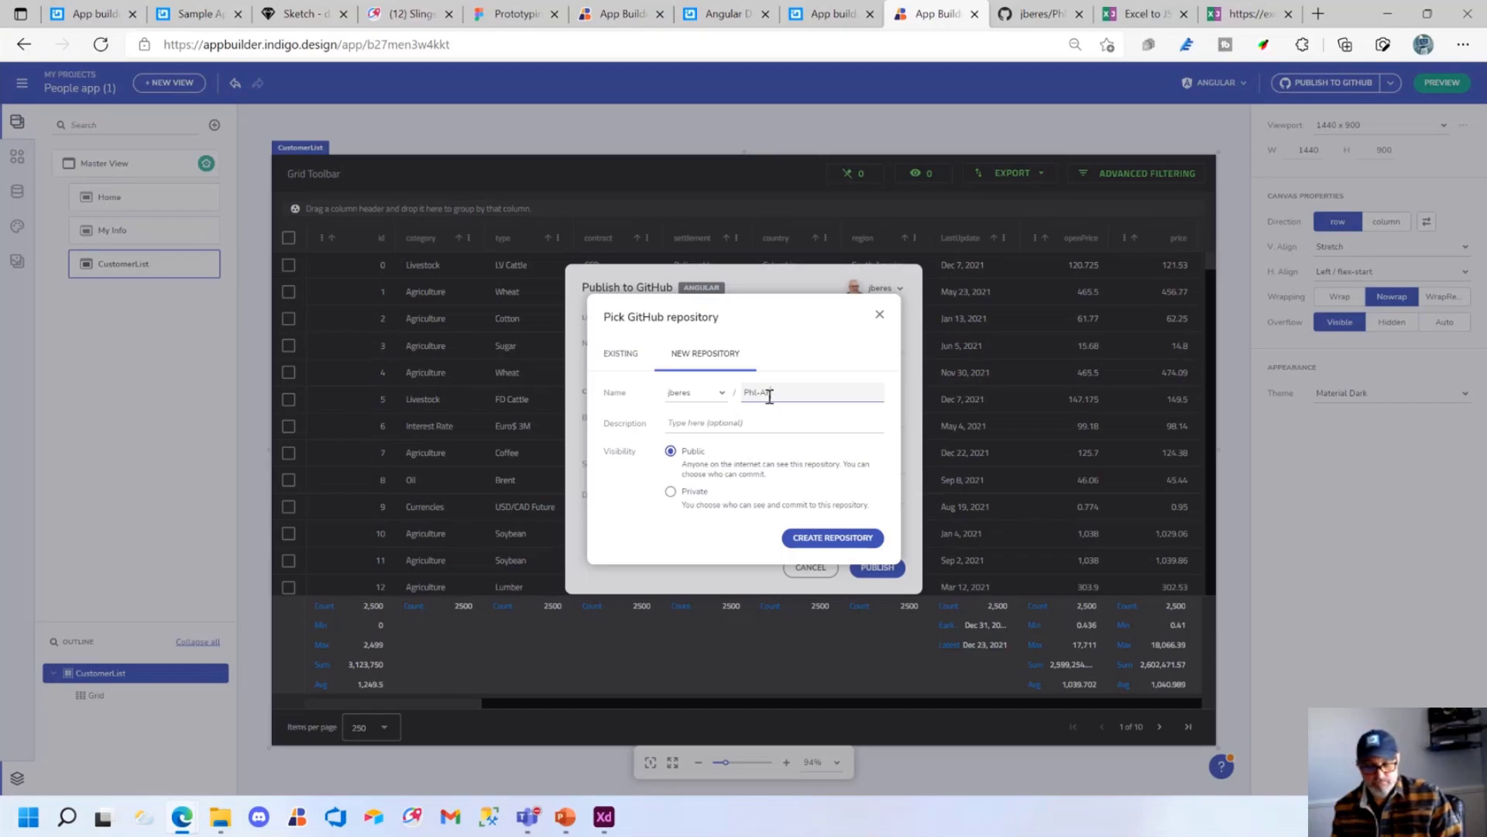
pyautogui.write('r')
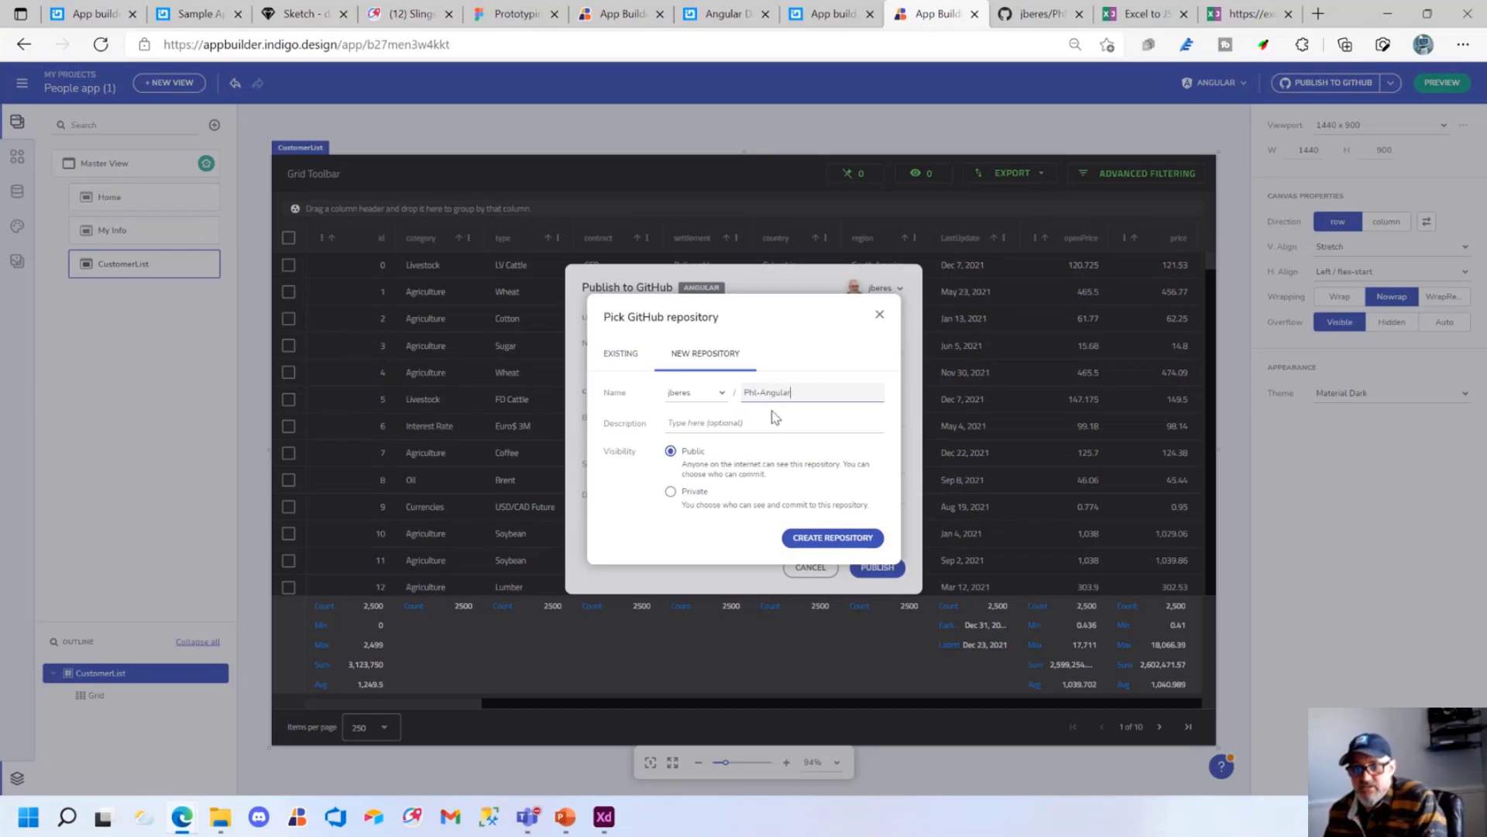
pyautogui.click(842, 537)
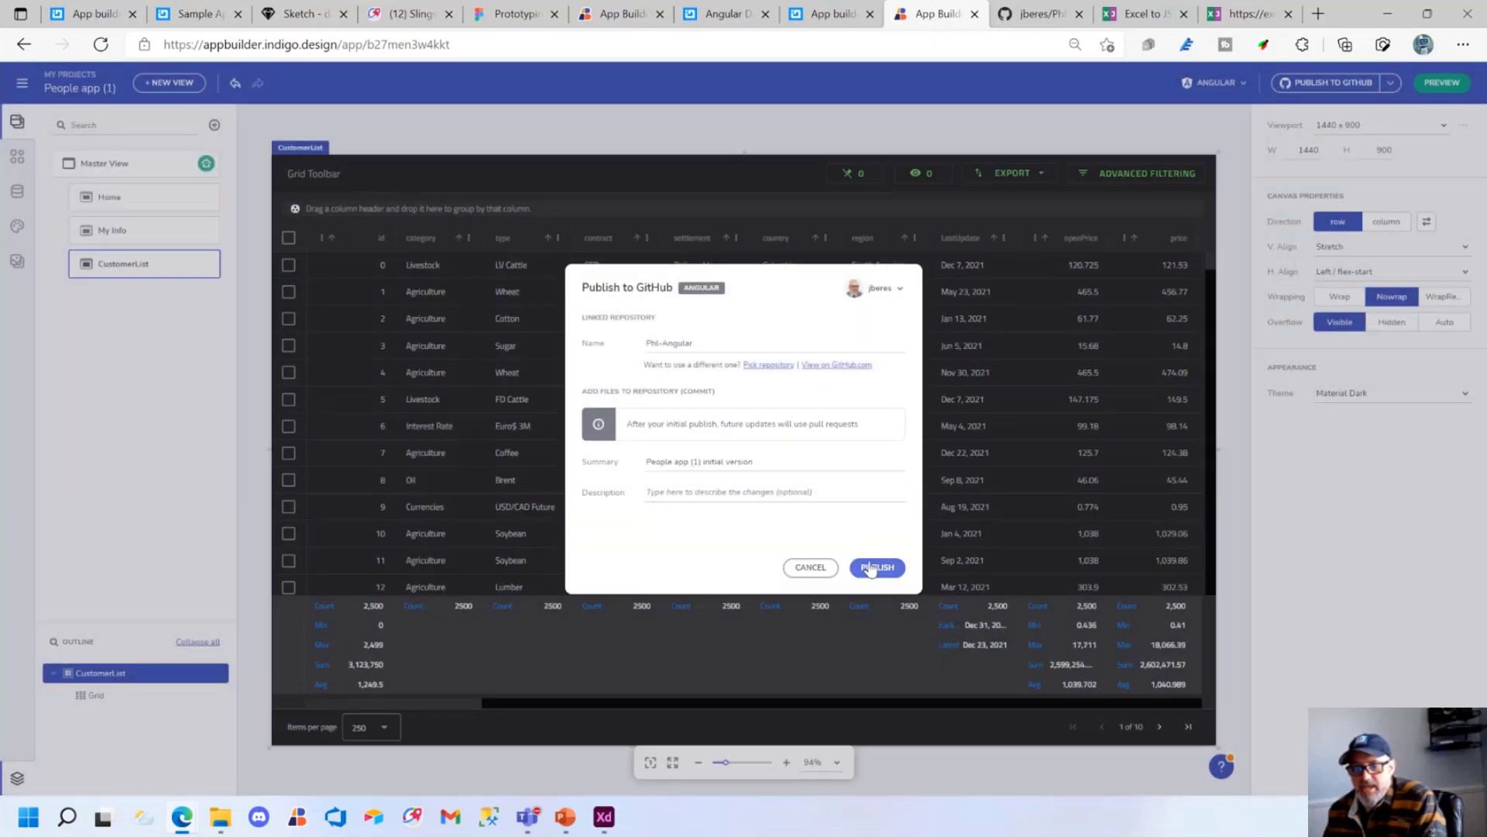
pyautogui.click(880, 568)
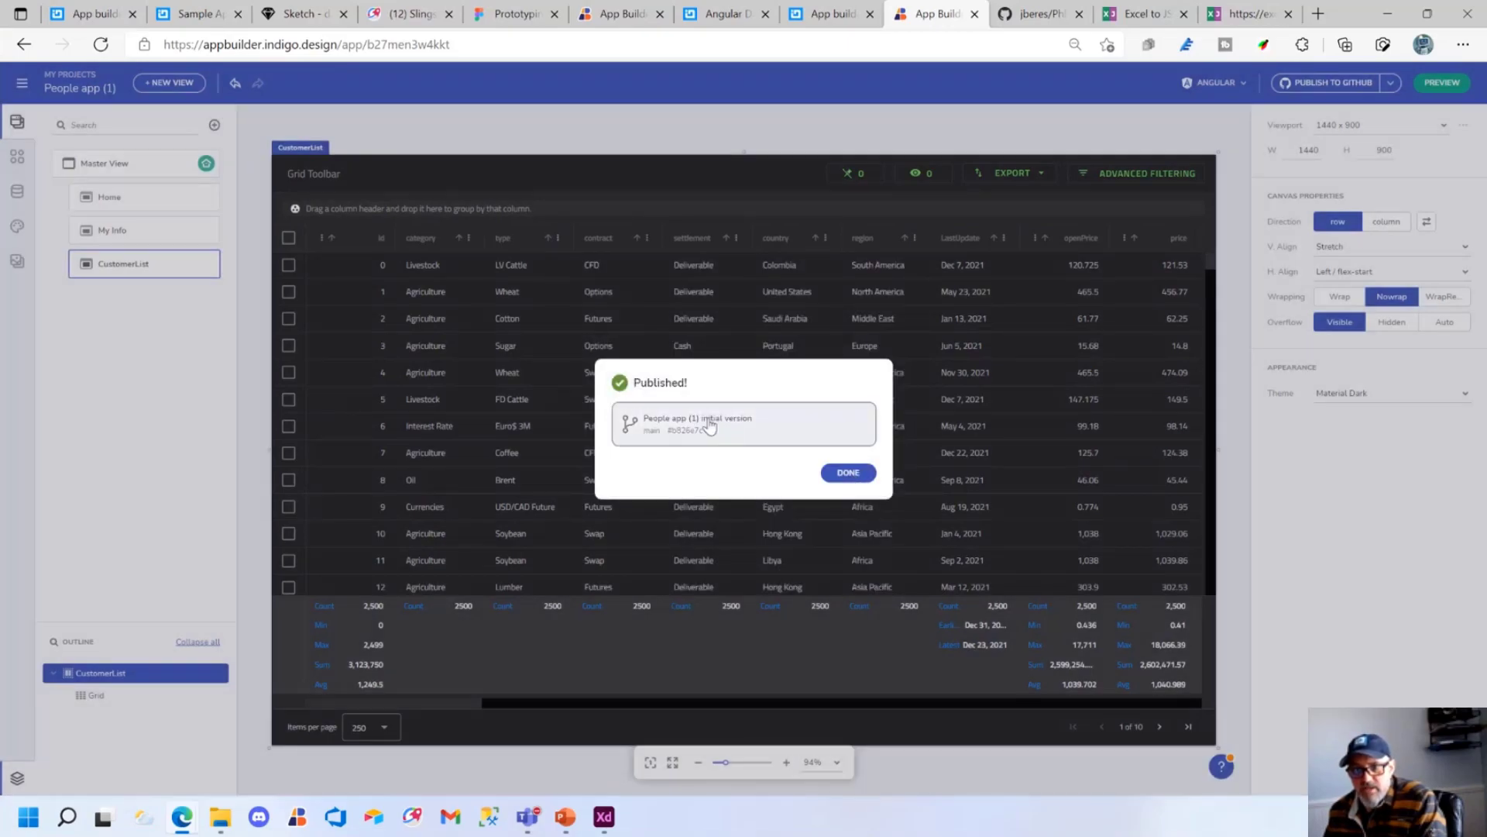
# Open the published Phl-Angular repository on GitHub and examine the generated files in its src/app folder
pyautogui.click(708, 425)
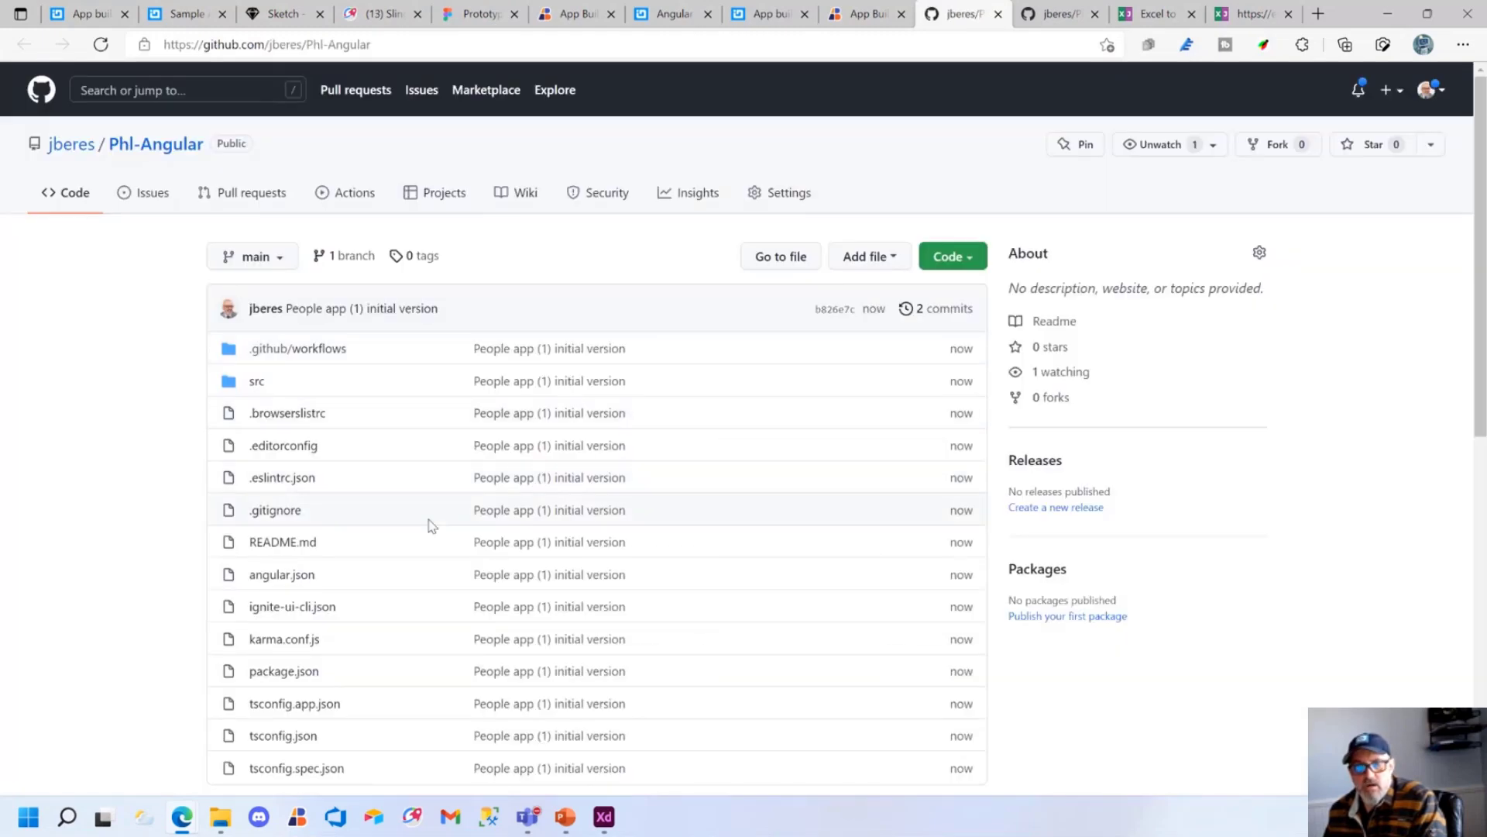
pyautogui.scroll(-5, 431, 526)
pyautogui.scroll(5, 431, 525)
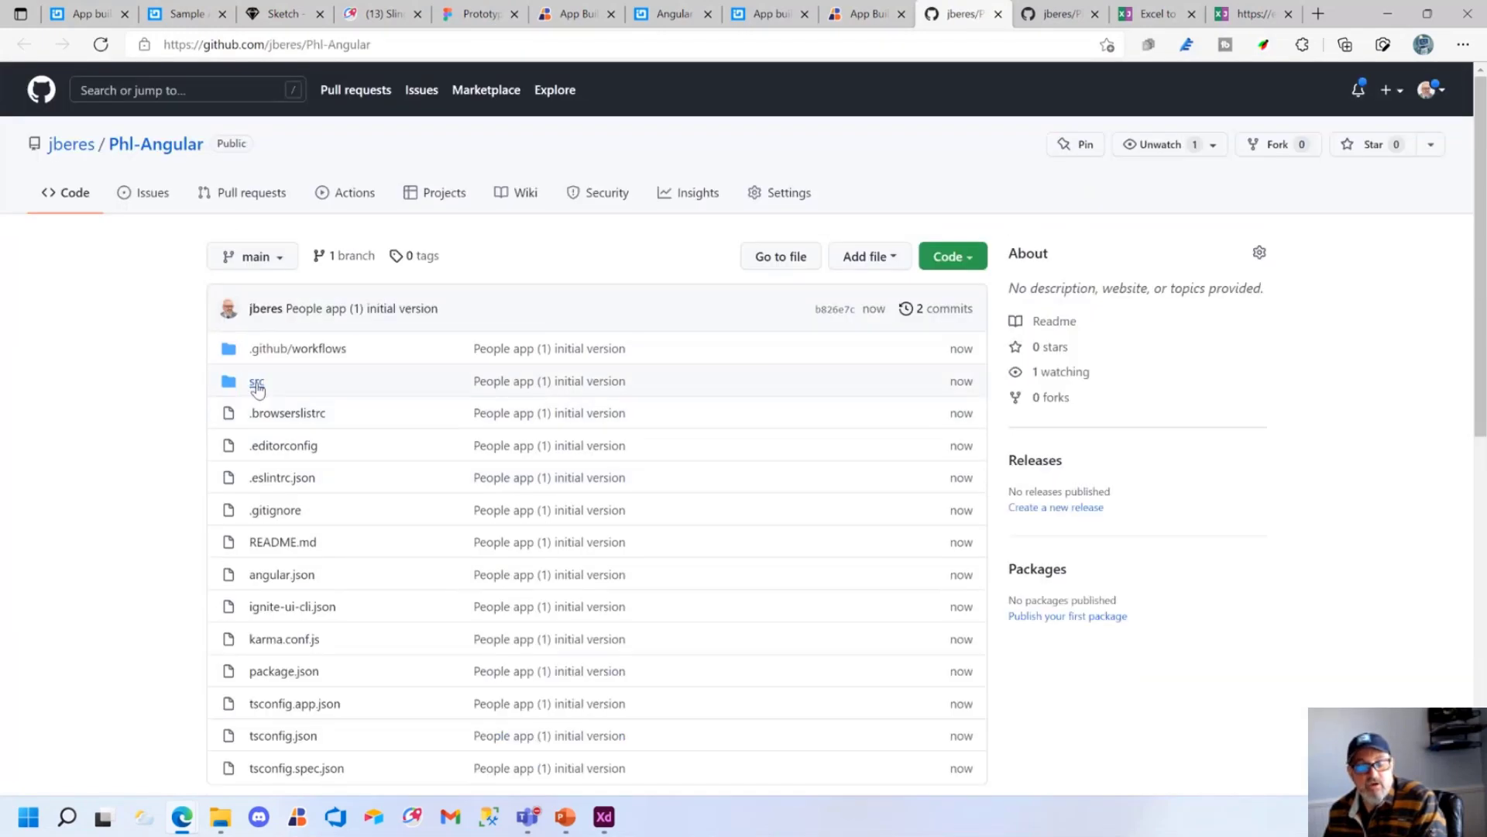
pyautogui.click(257, 383)
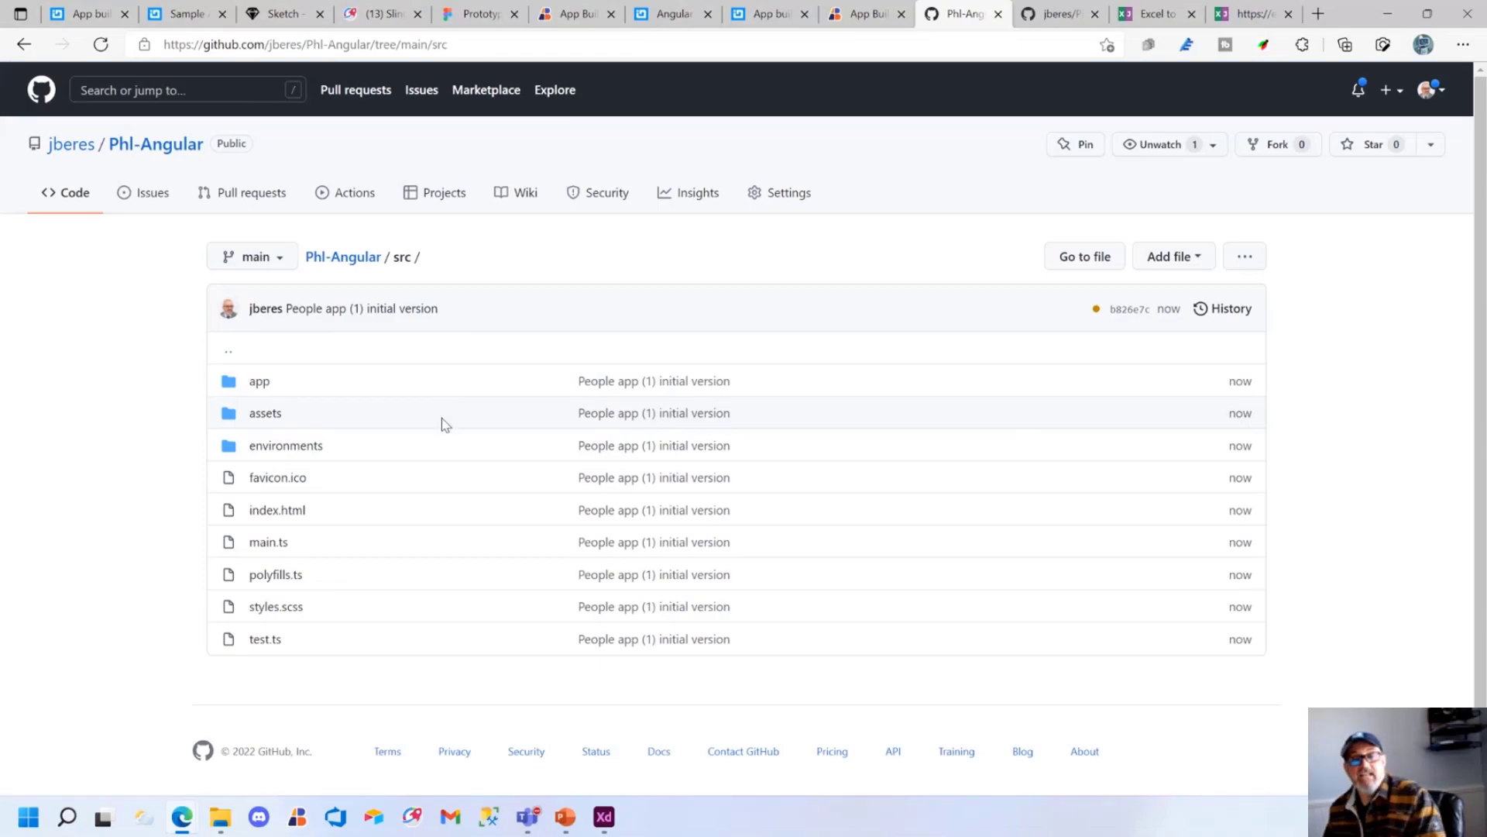
pyautogui.click(263, 382)
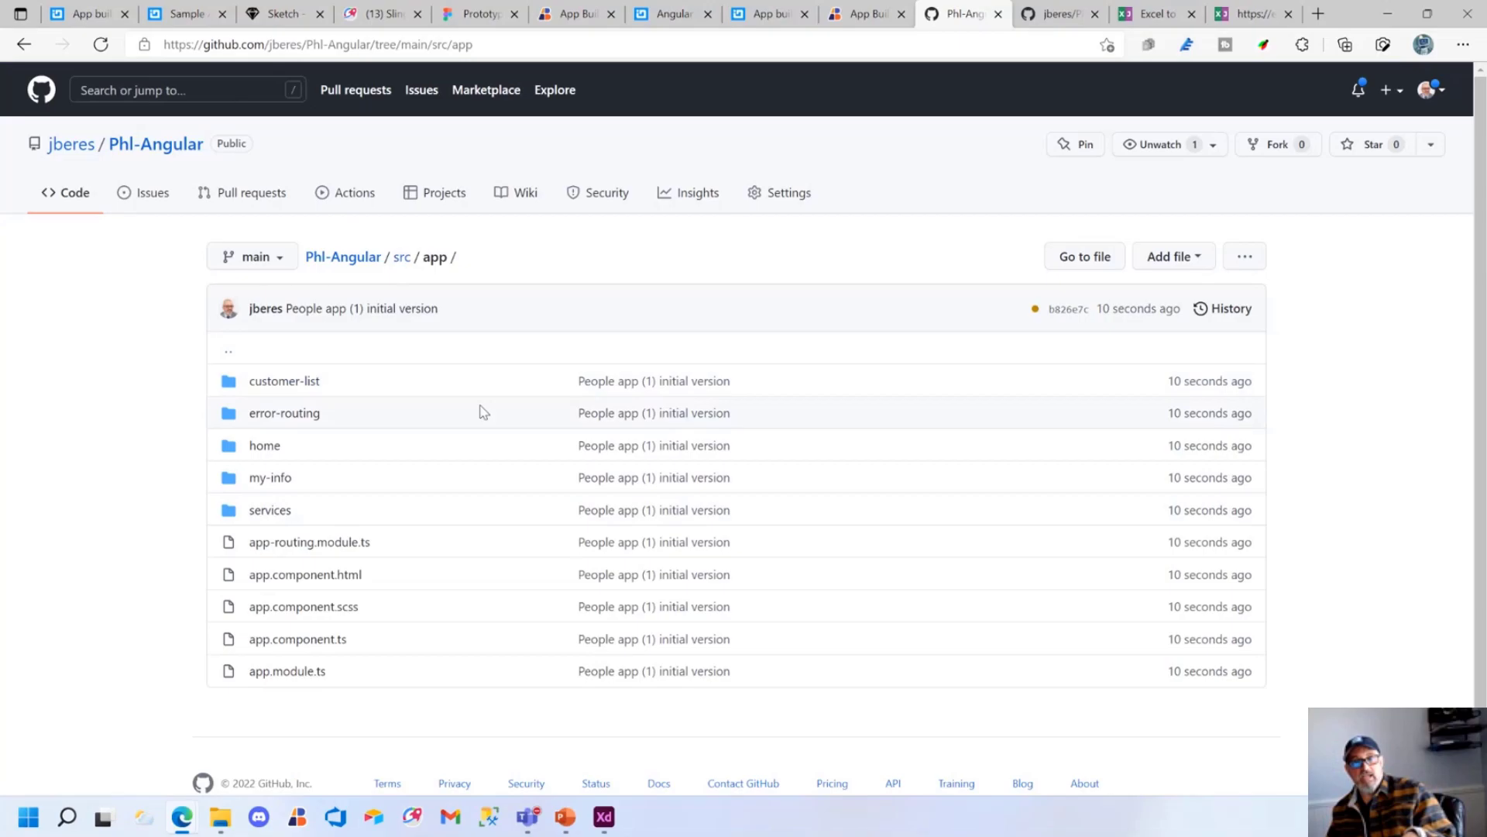
# Examine the phl.service.ts file in the services folder, including its PhlService class, and return to the app folder
pyautogui.click(268, 512)
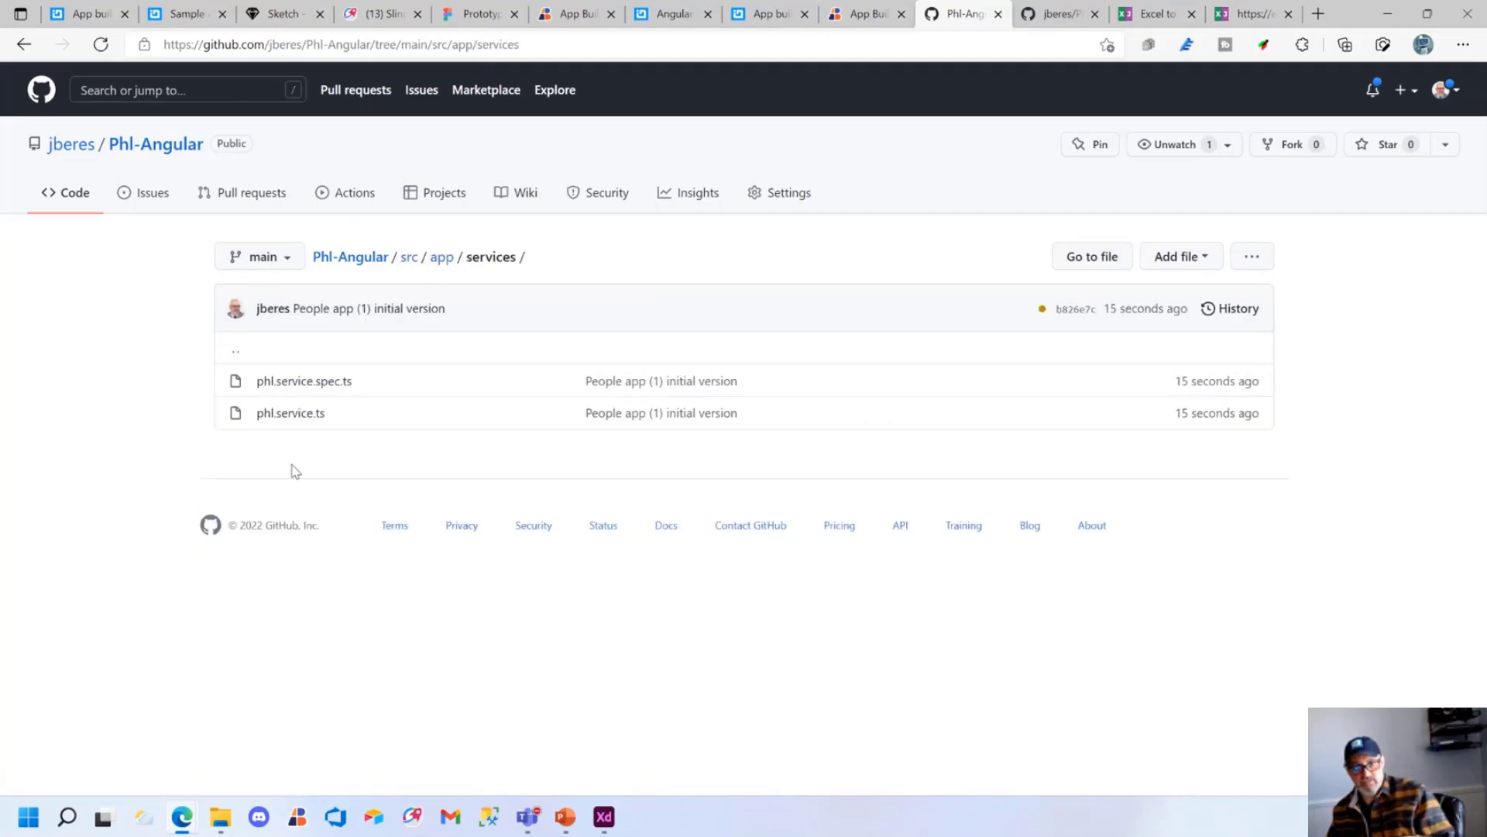
pyautogui.click(292, 413)
pyautogui.scroll(-1, 661, 630)
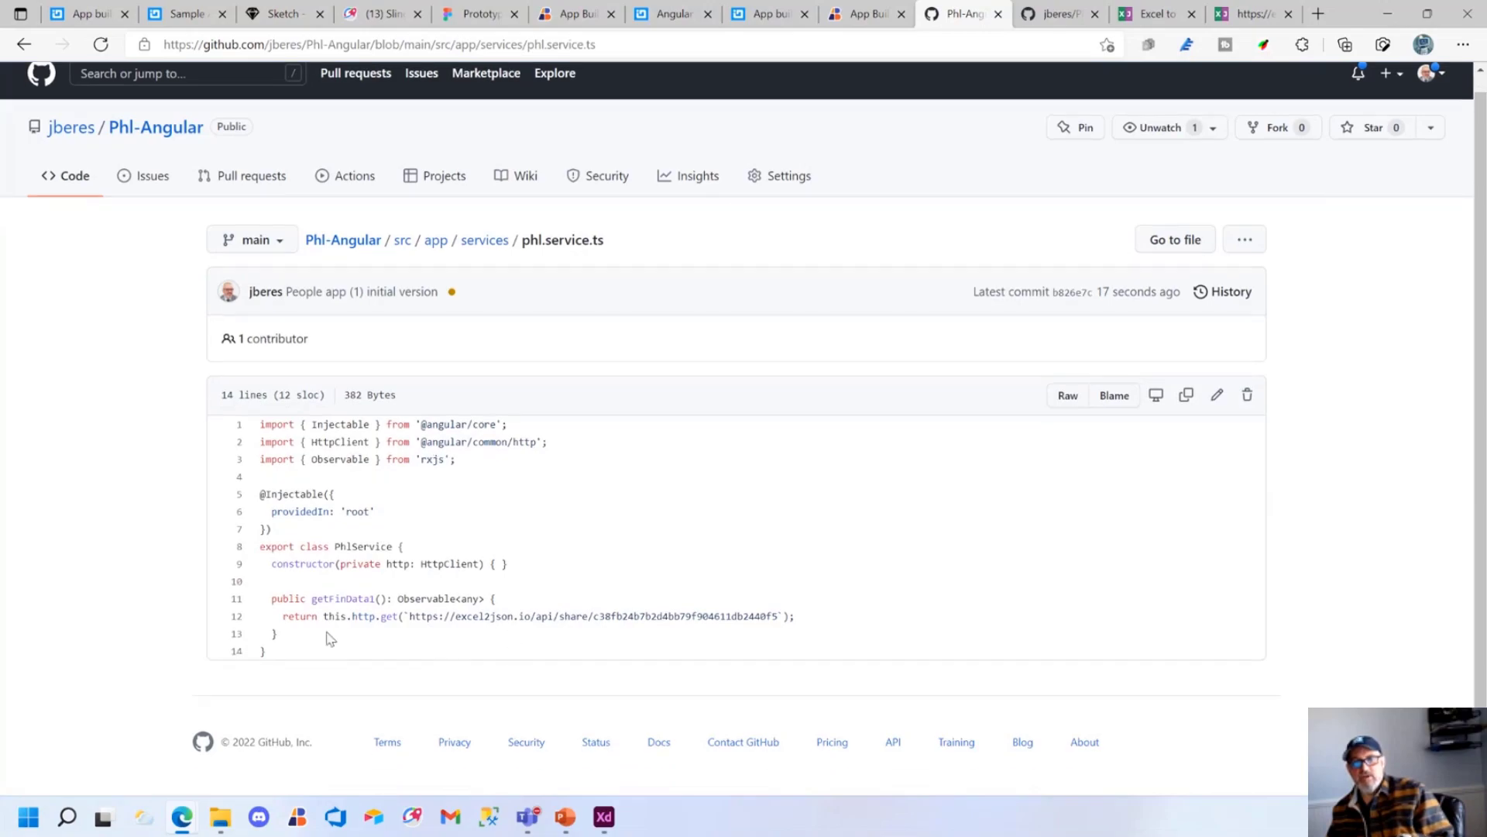
pyautogui.moveTo(276, 634); pyautogui.dragTo(221, 552)
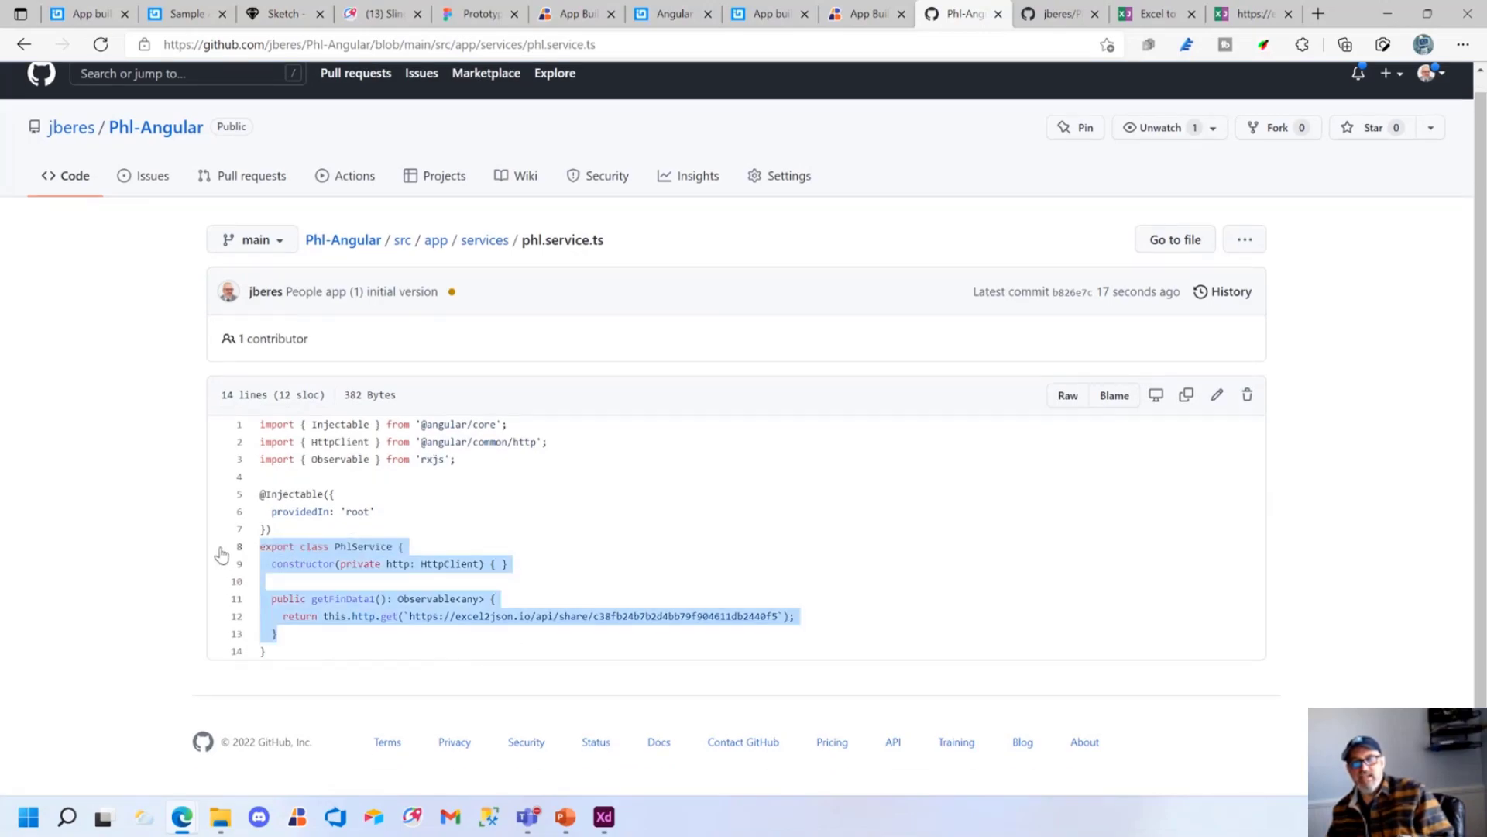
pyautogui.click(650, 541)
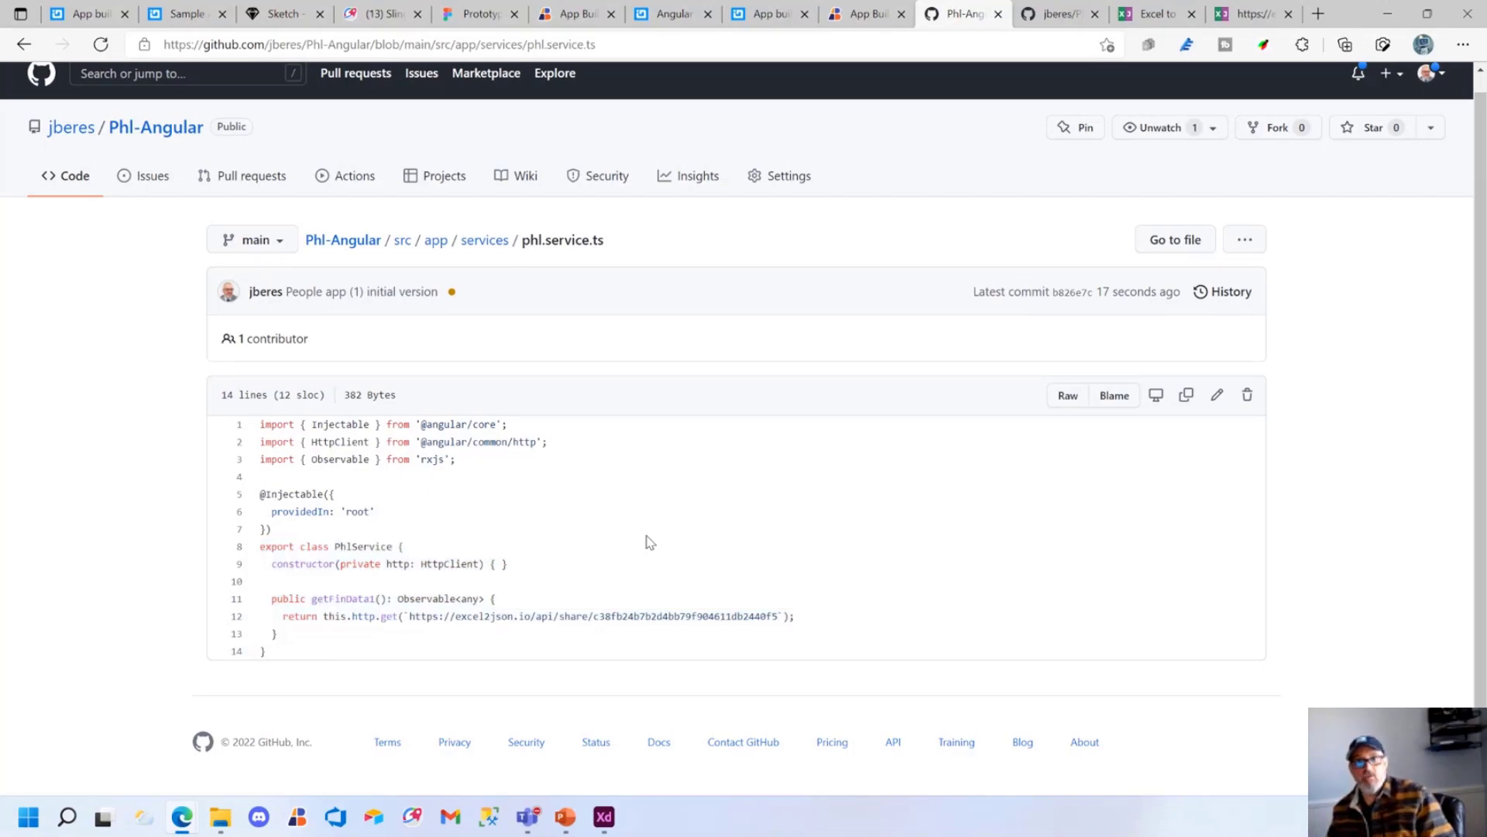
pyautogui.click(485, 241)
pyautogui.click(440, 260)
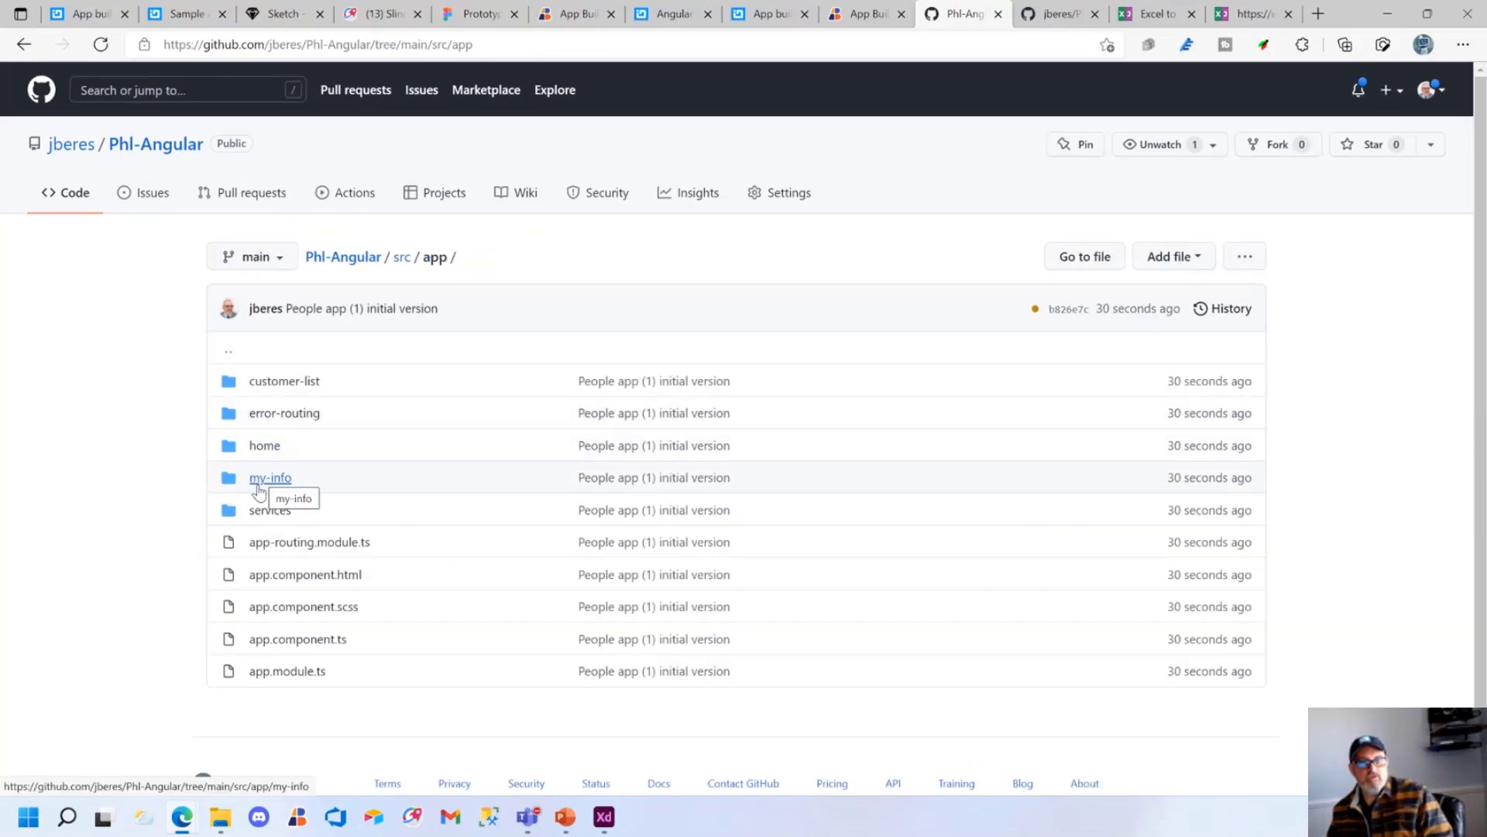
# Examine the toolbar and column definitions of the generated grid in customer-list.component.html
pyautogui.click(290, 383)
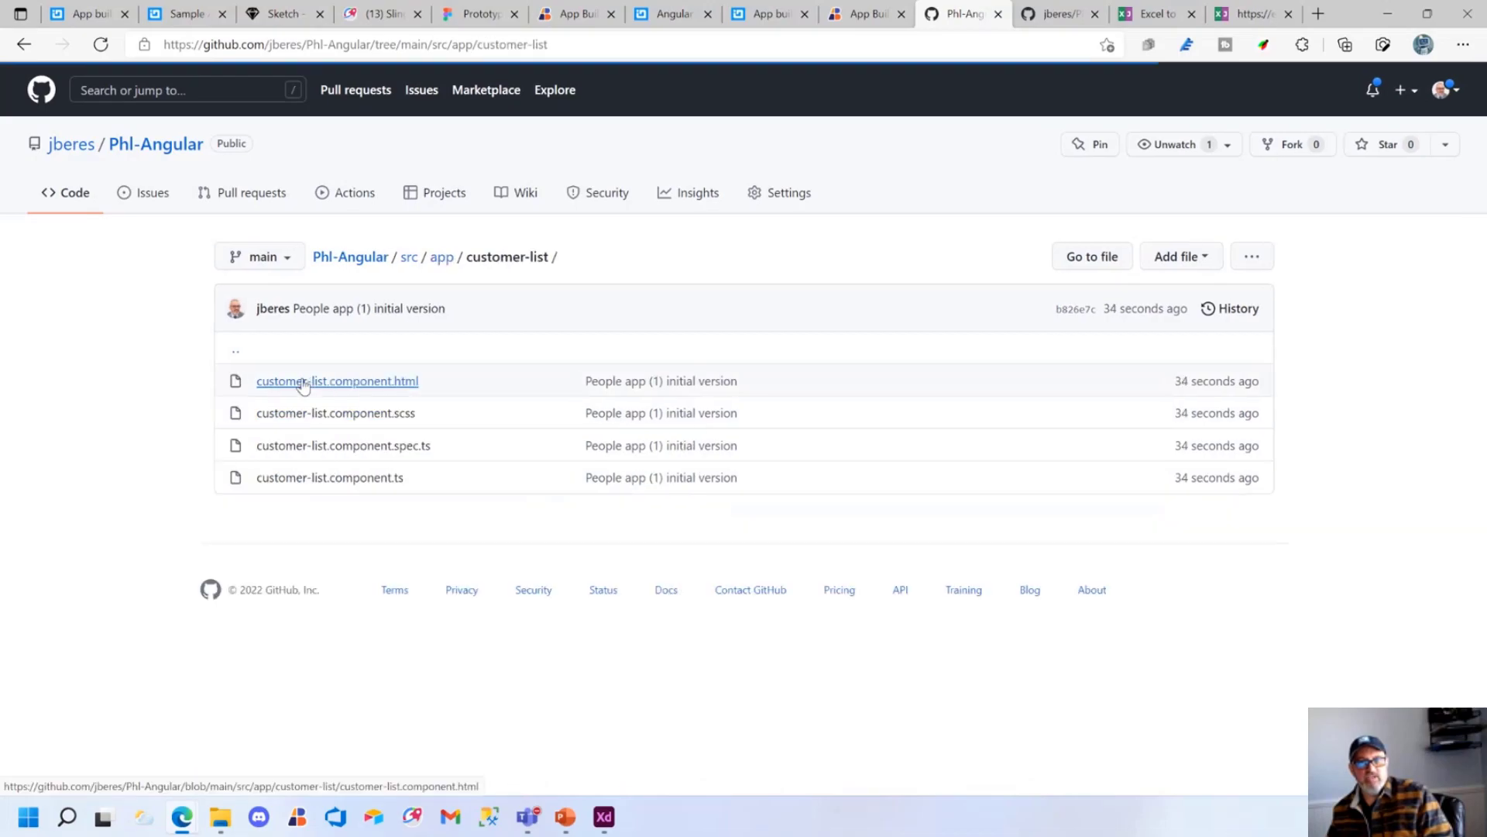
pyautogui.click(390, 382)
pyautogui.scroll(-5, 620, 568)
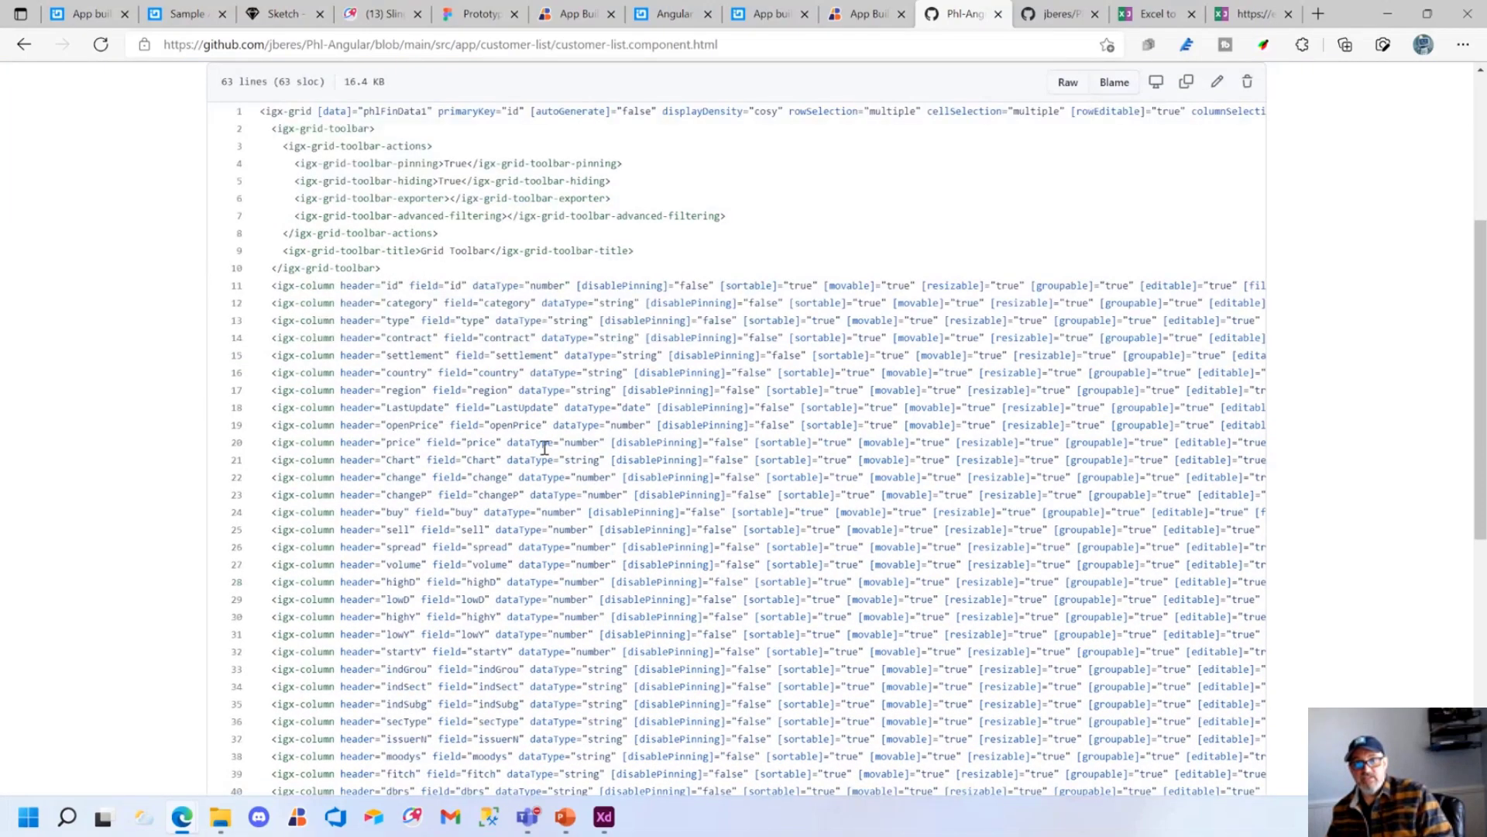
pyautogui.moveTo(531, 390); pyautogui.dragTo(542, 573)
pyautogui.scroll(-6, 581, 575)
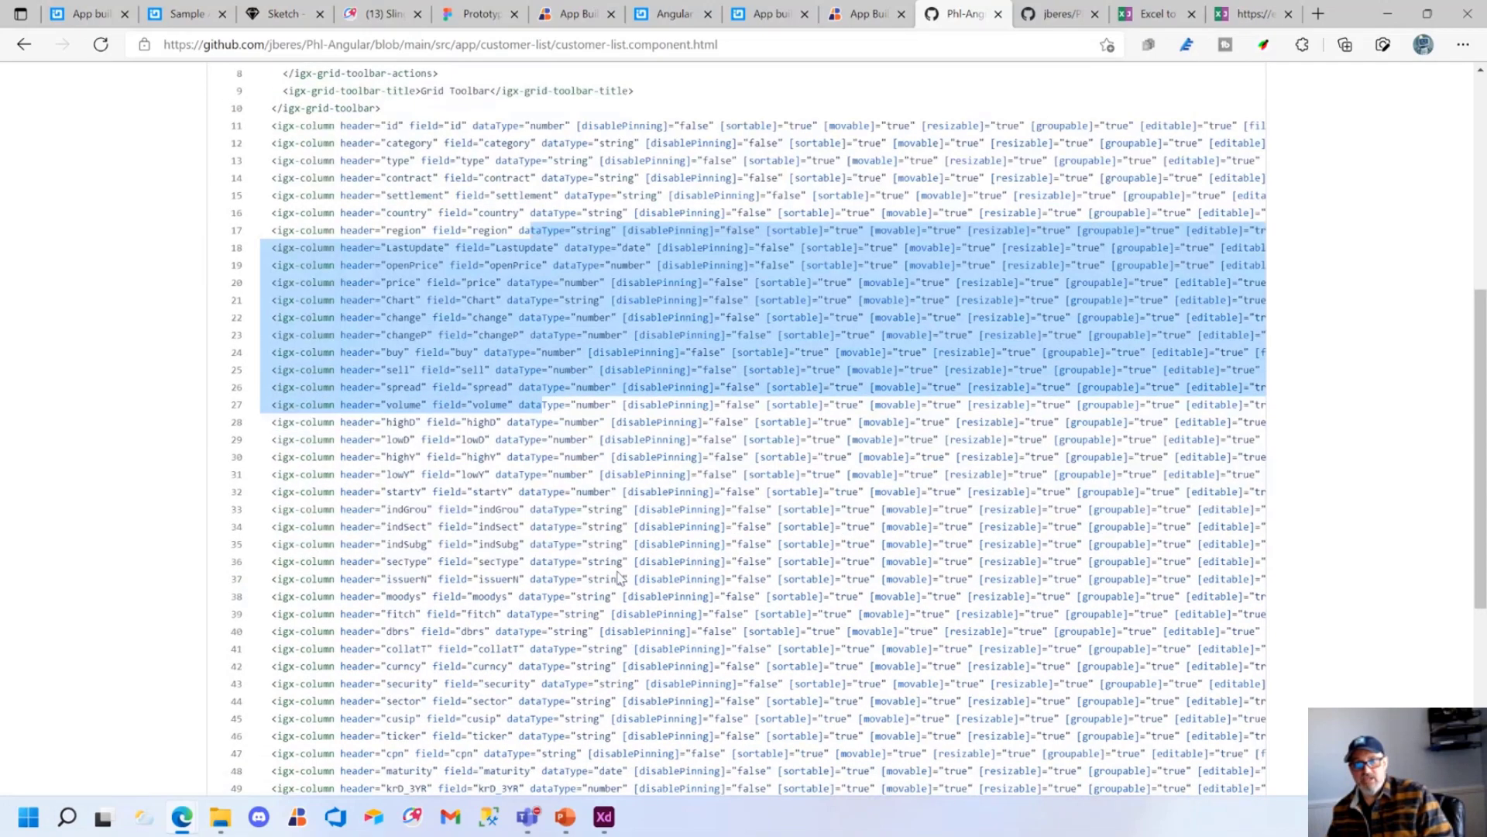
pyautogui.scroll(10, 619, 571)
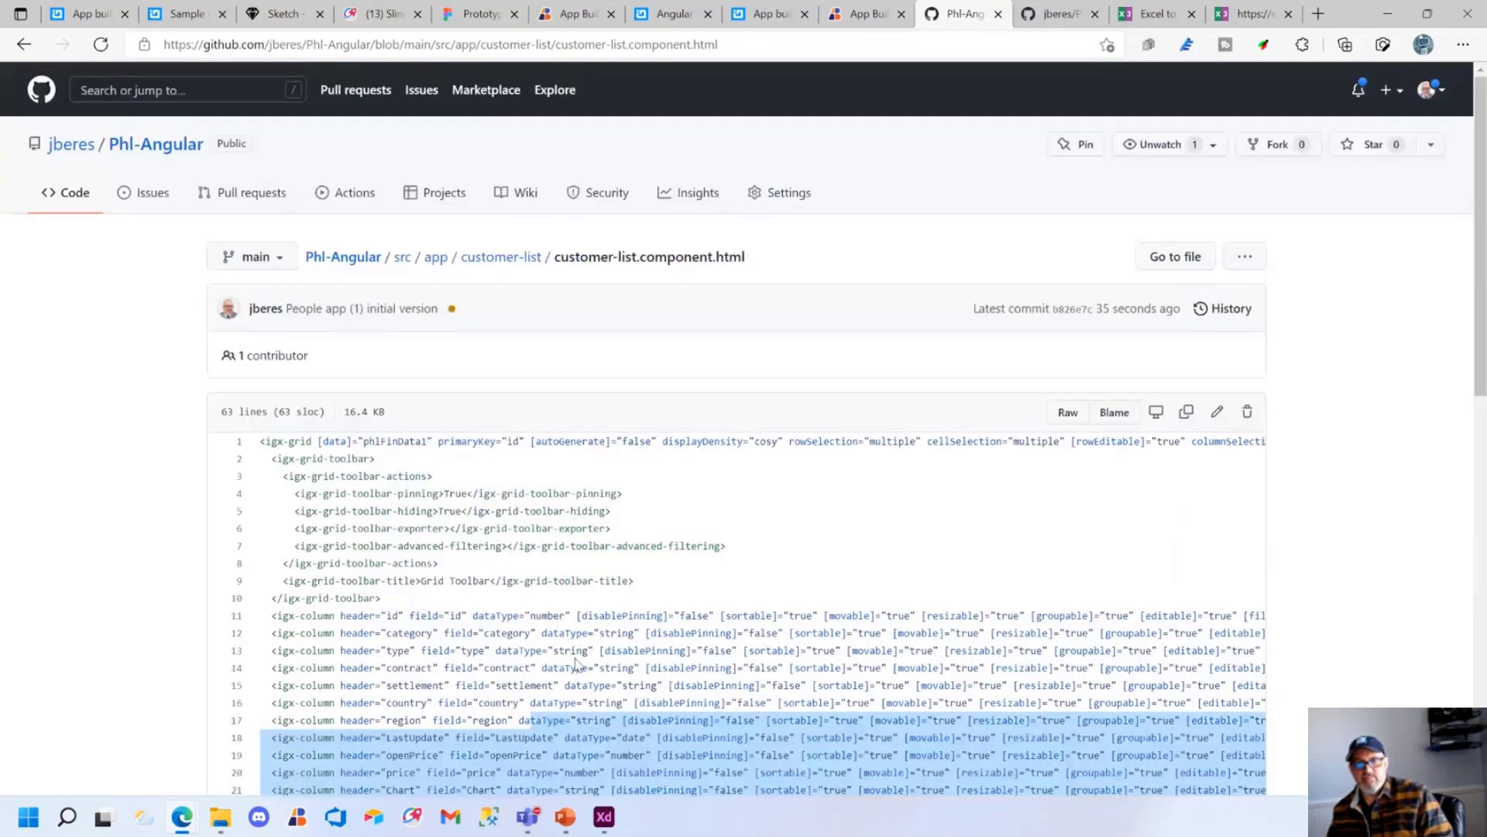
pyautogui.click(401, 605)
pyautogui.moveTo(401, 599); pyautogui.dragTo(230, 463)
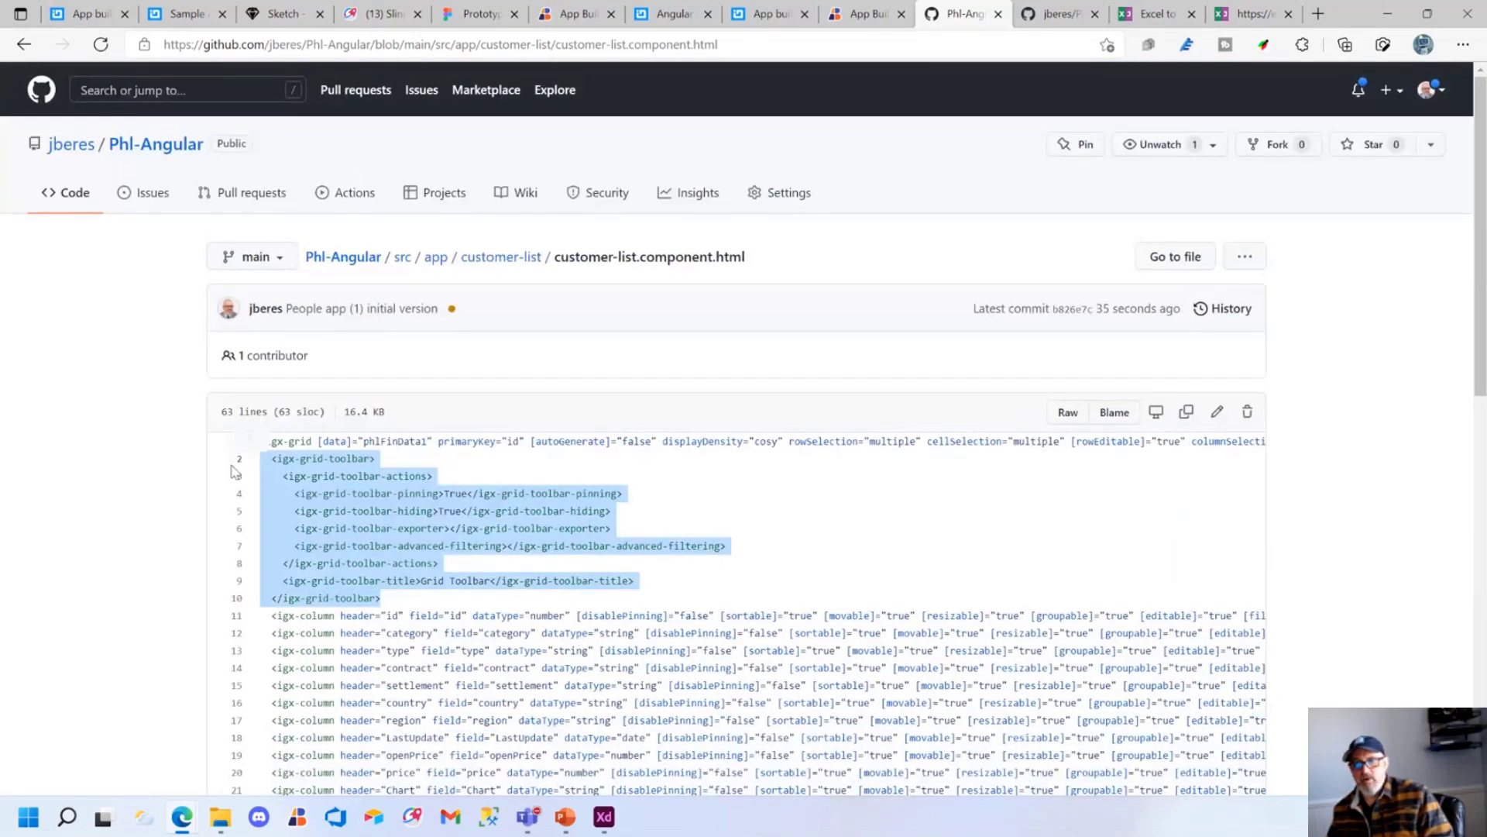
pyautogui.click(649, 527)
# Examine the ngOnInit data subscription in customer-list.component.ts
pyautogui.click(482, 257)
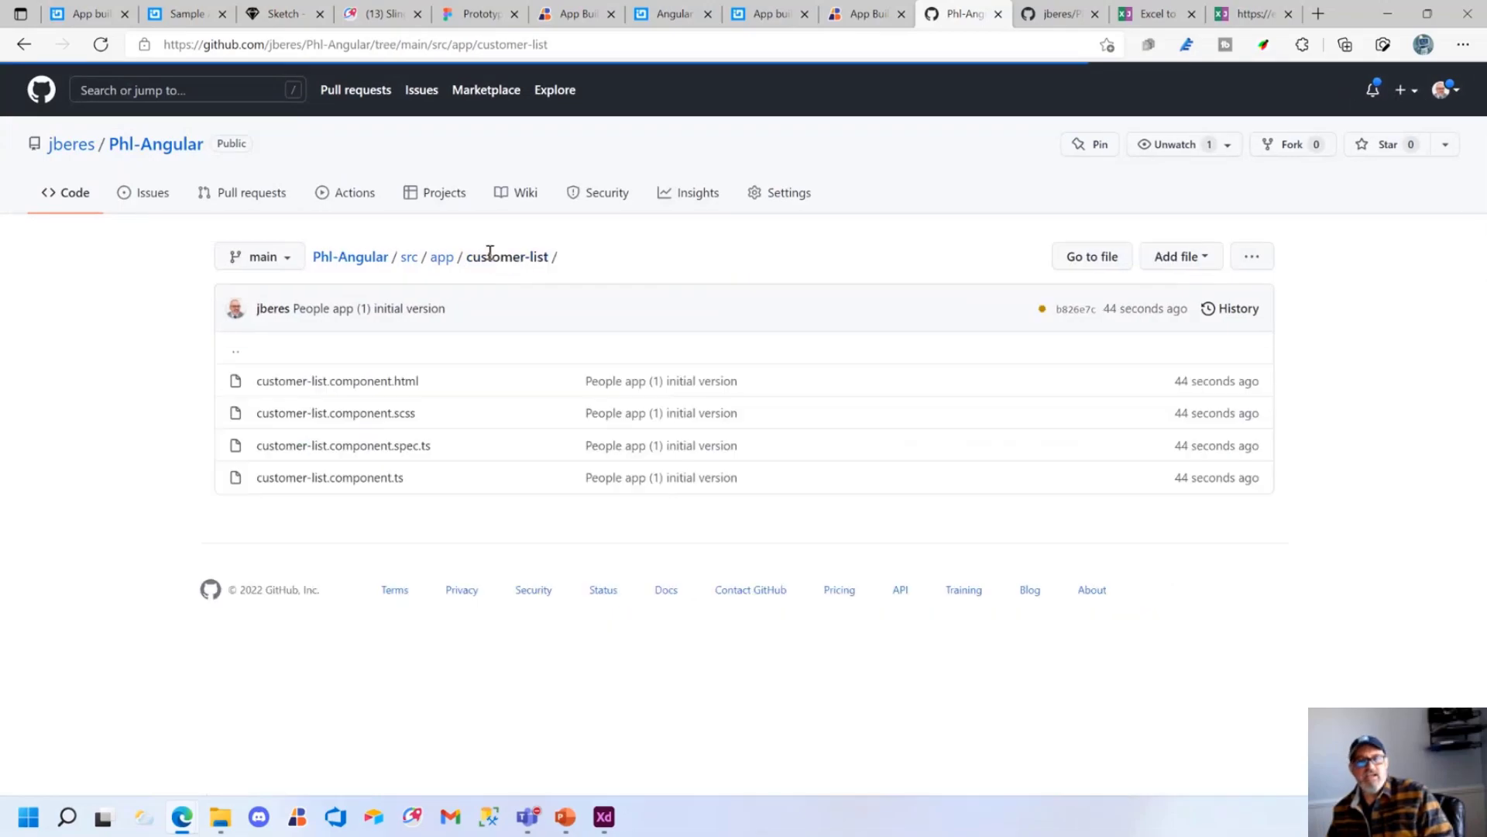
pyautogui.click(371, 479)
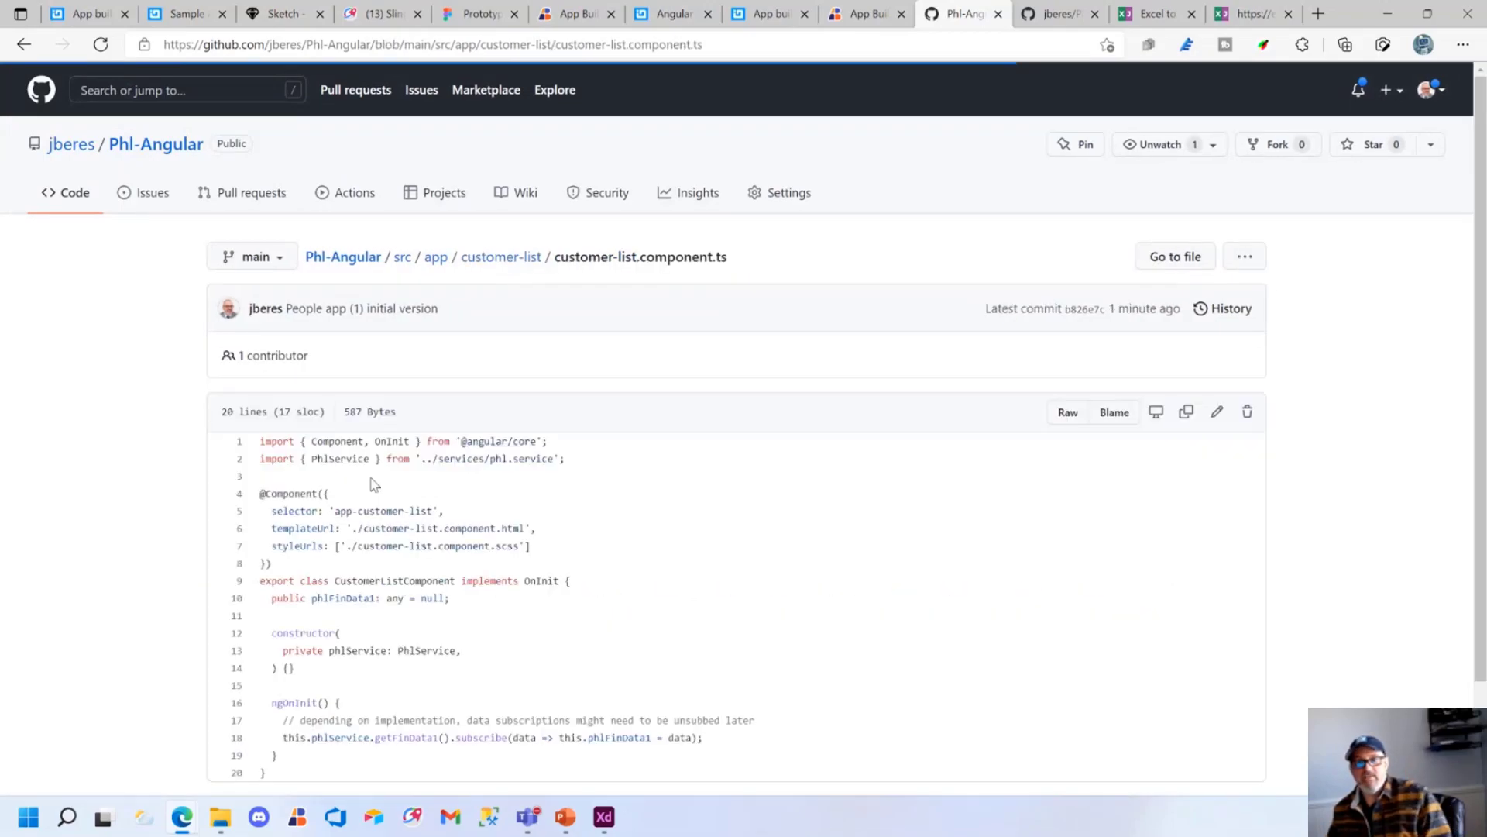
pyautogui.scroll(-2, 671, 617)
pyautogui.moveTo(319, 651); pyautogui.dragTo(267, 581)
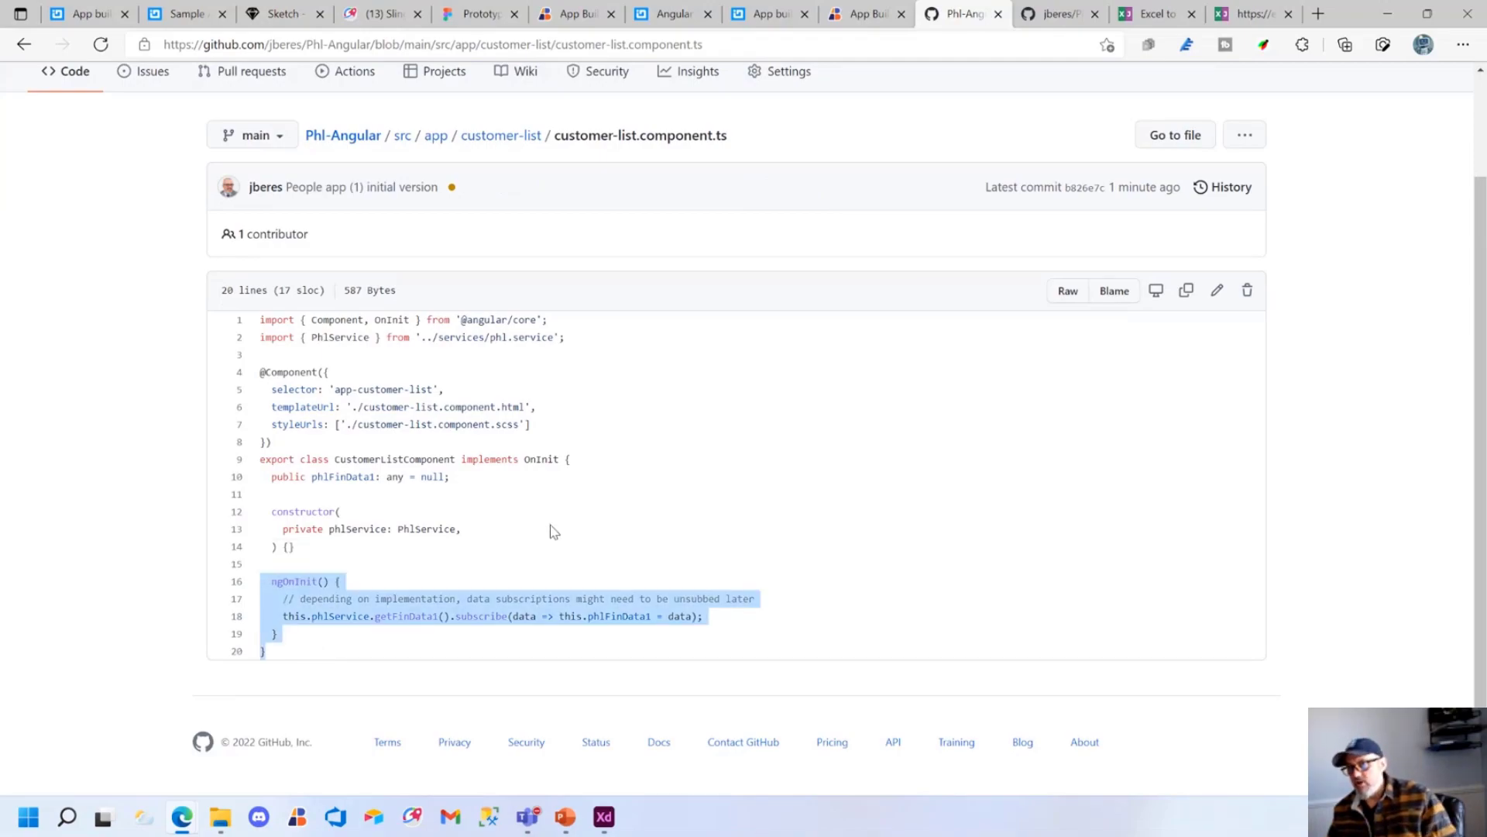
# Return to the Phl-Angular repository root and copy its HTTPS clone URL
pyautogui.click(354, 146)
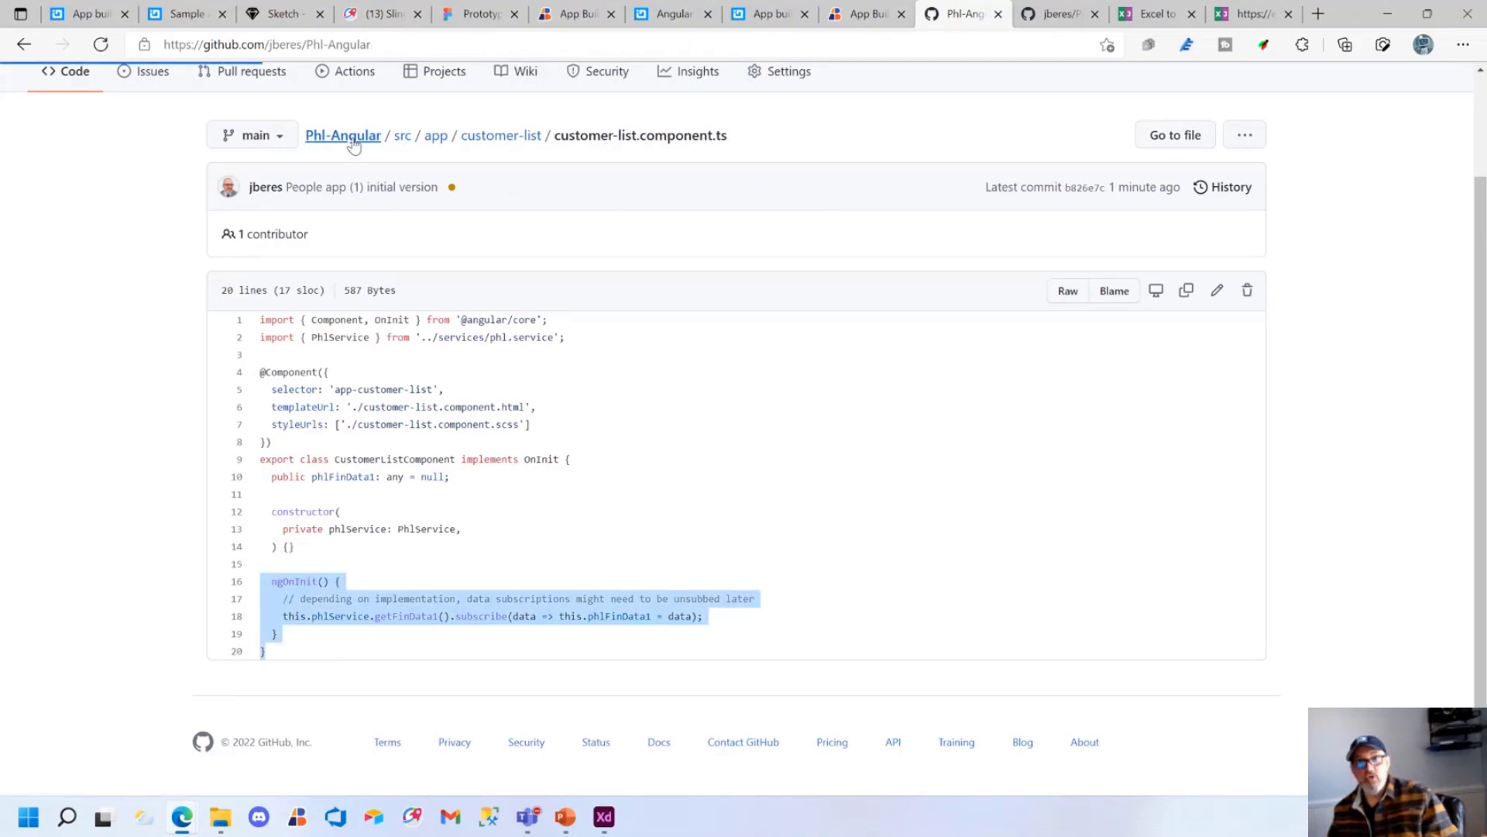
pyautogui.click(976, 265)
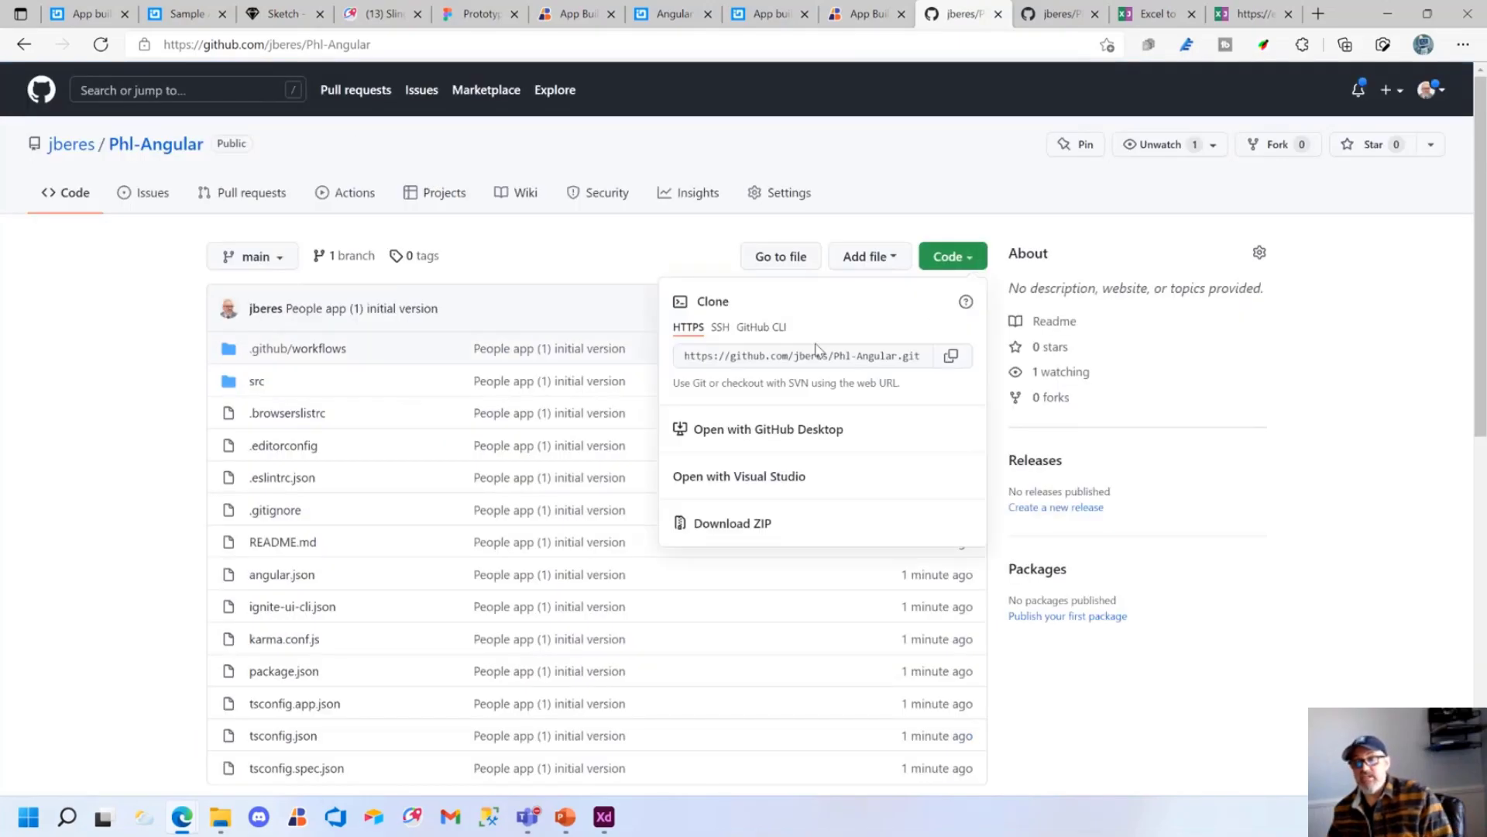
pyautogui.click(952, 358)
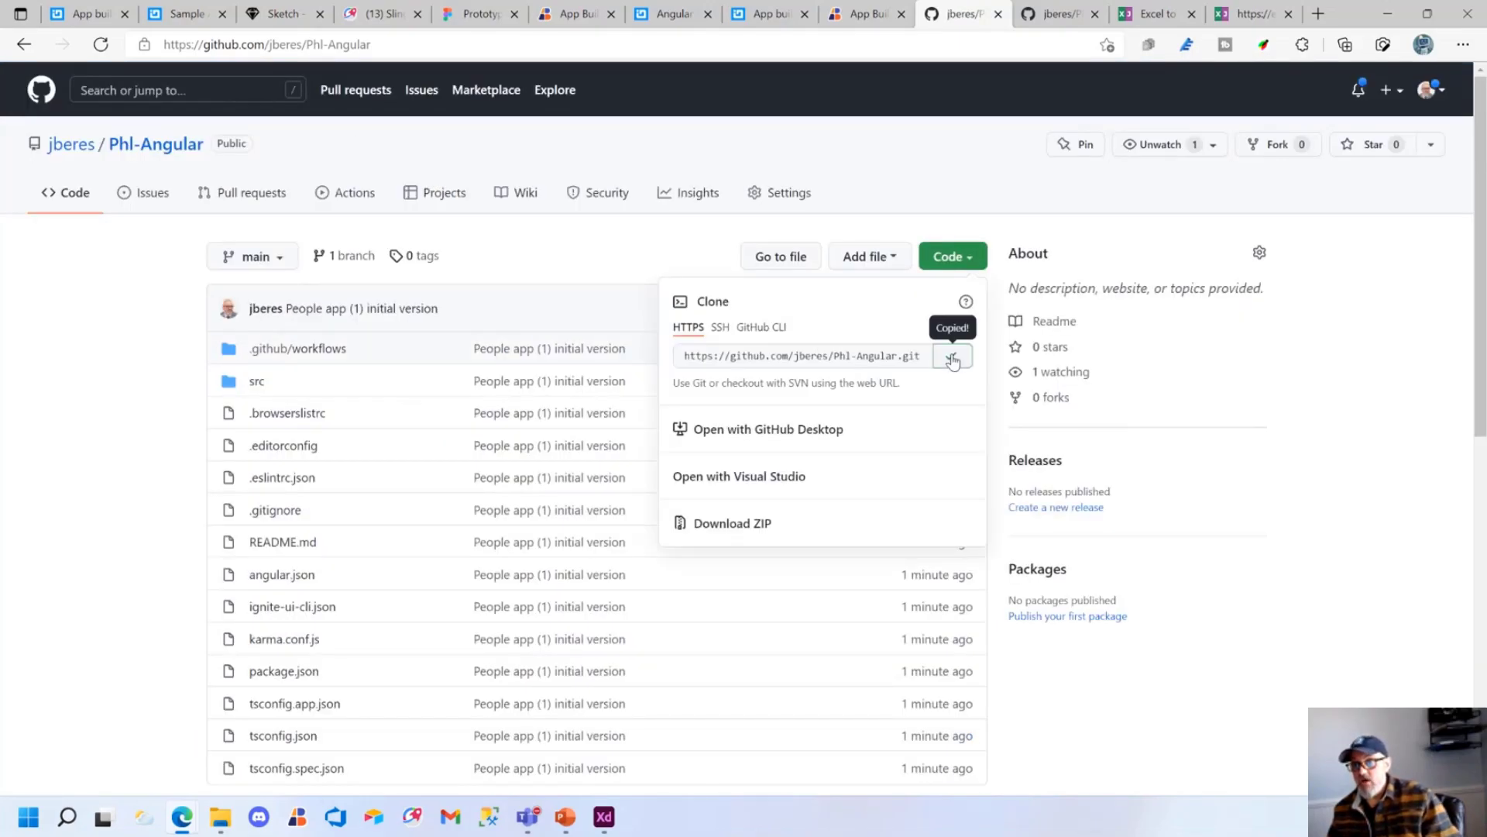
# Launch Visual Studio Code and close the Phl-Camp folder that is open in it
pyautogui.click(61, 808)
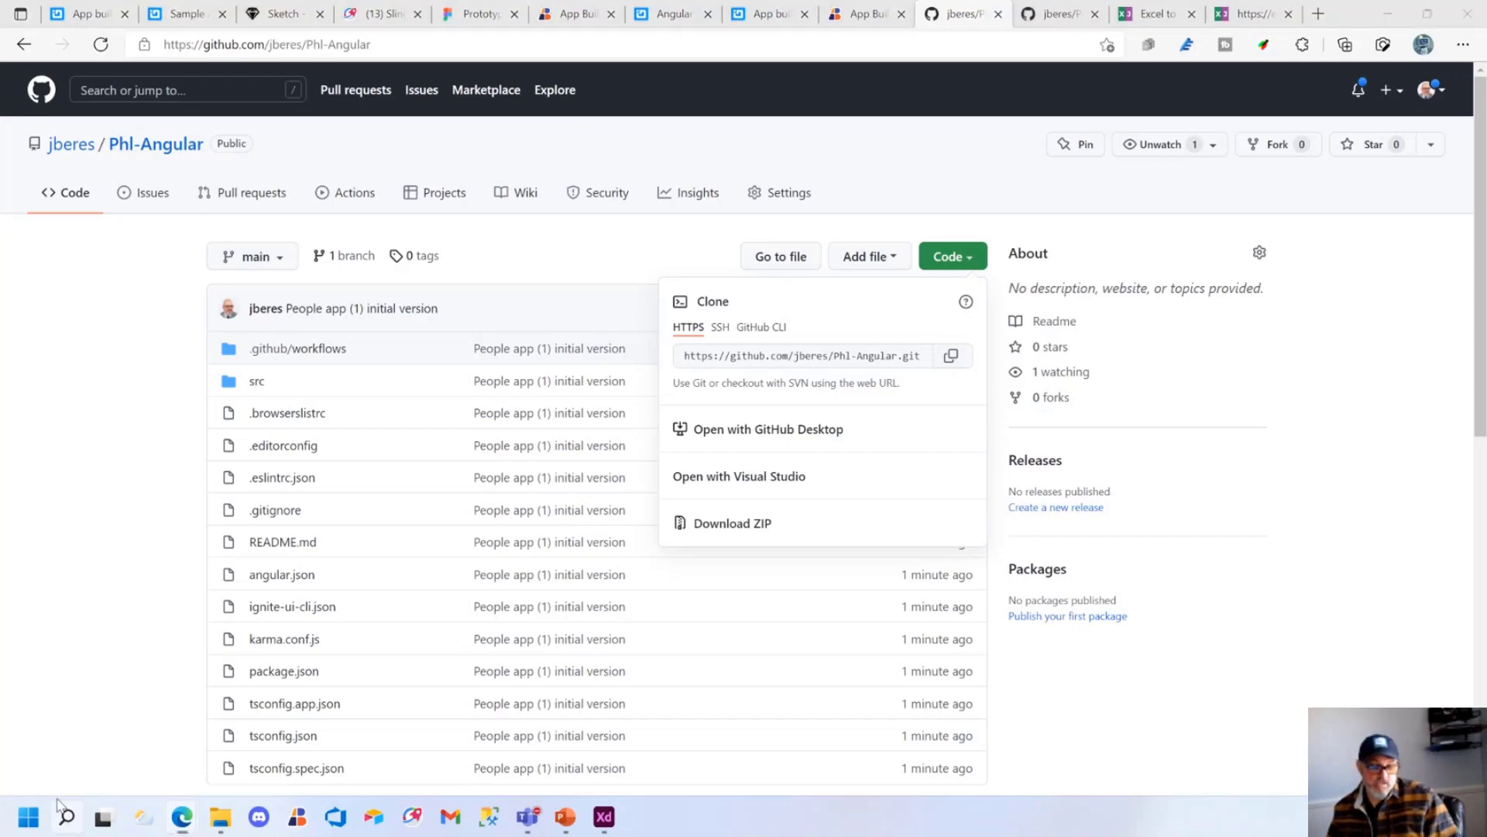
pyautogui.write('code')
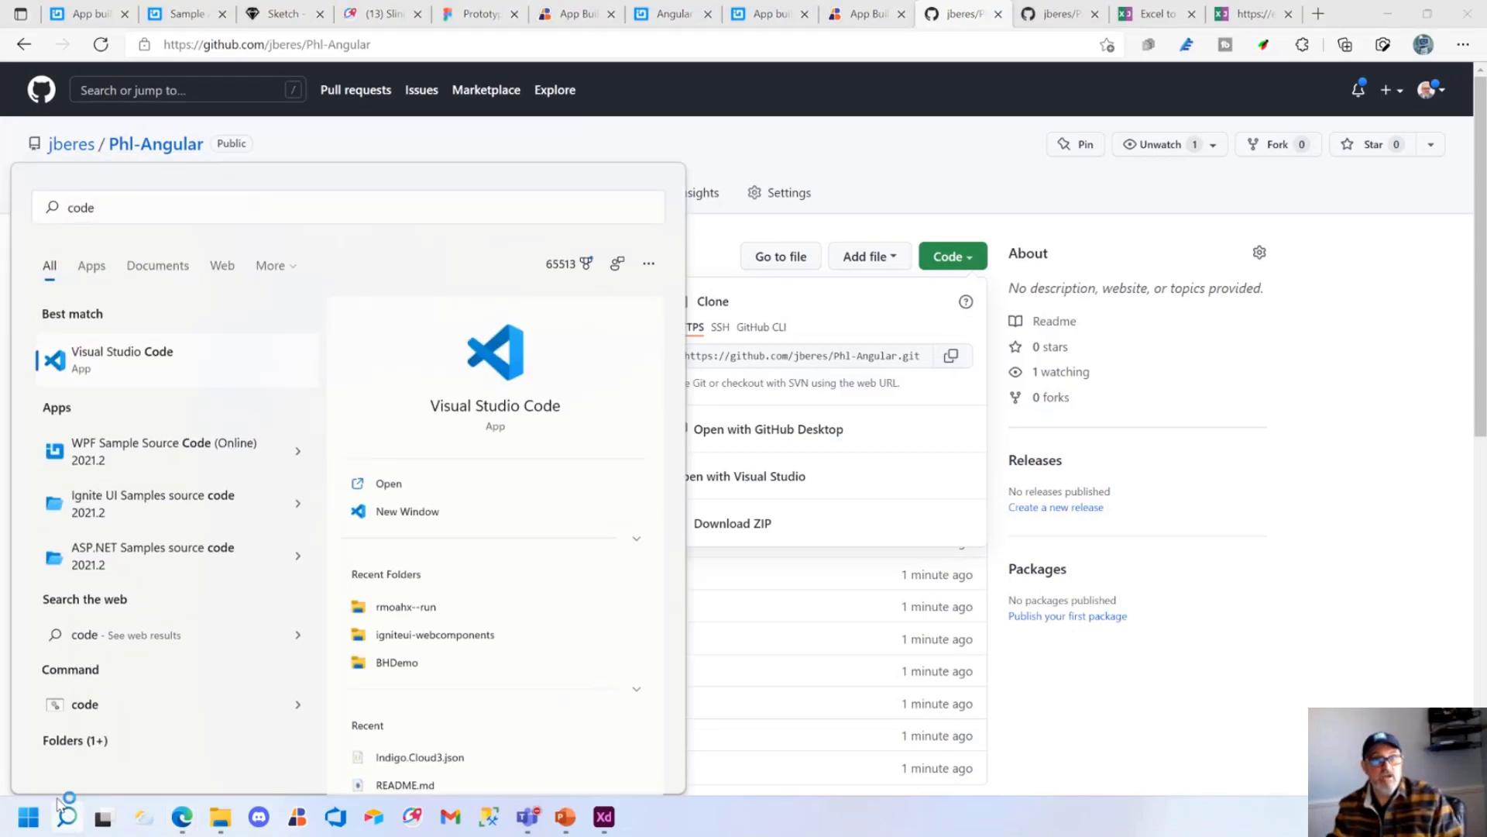
pyautogui.press('Return')
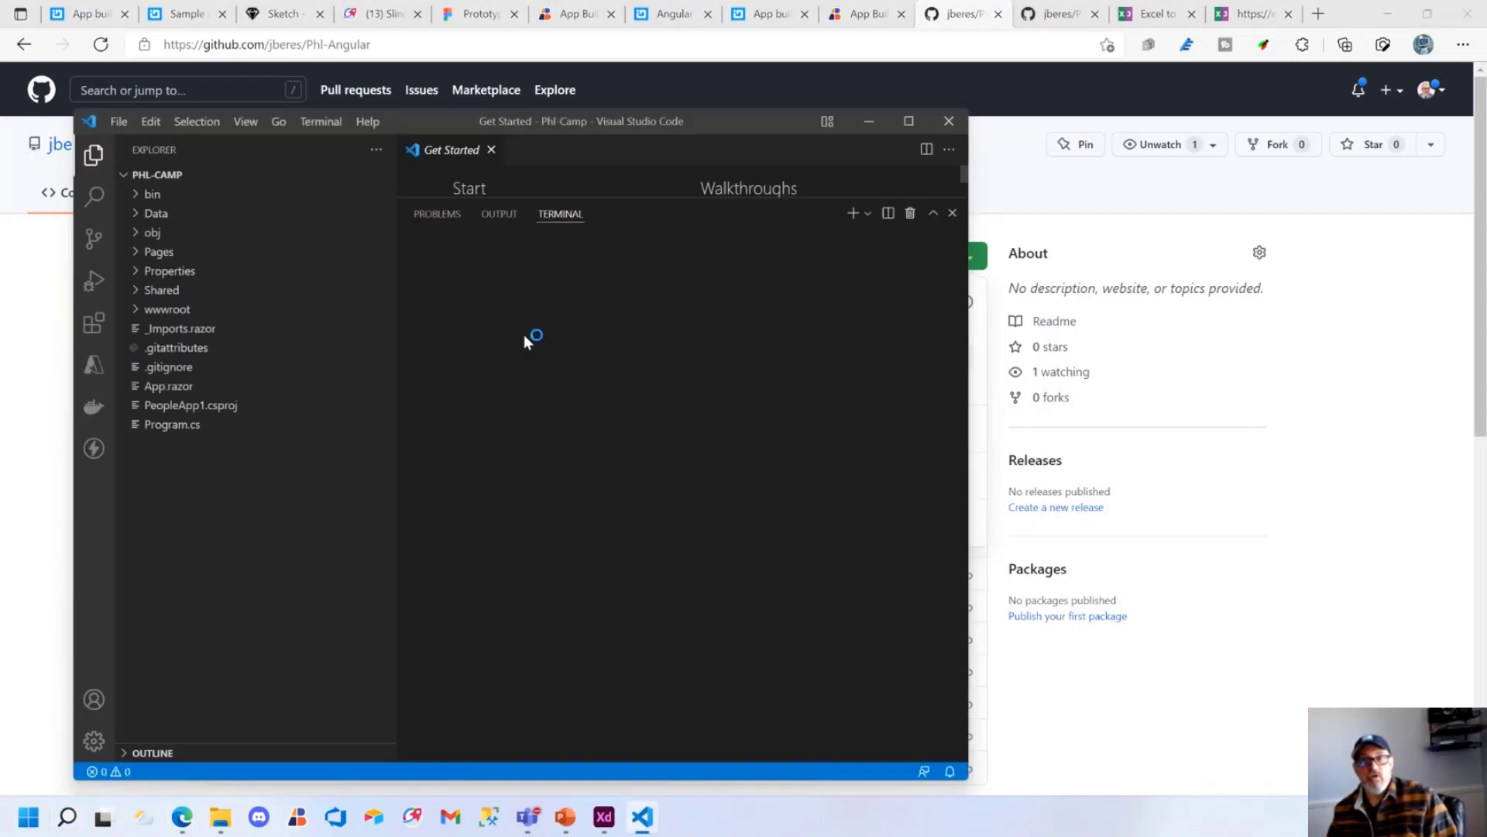
pyautogui.click(120, 122)
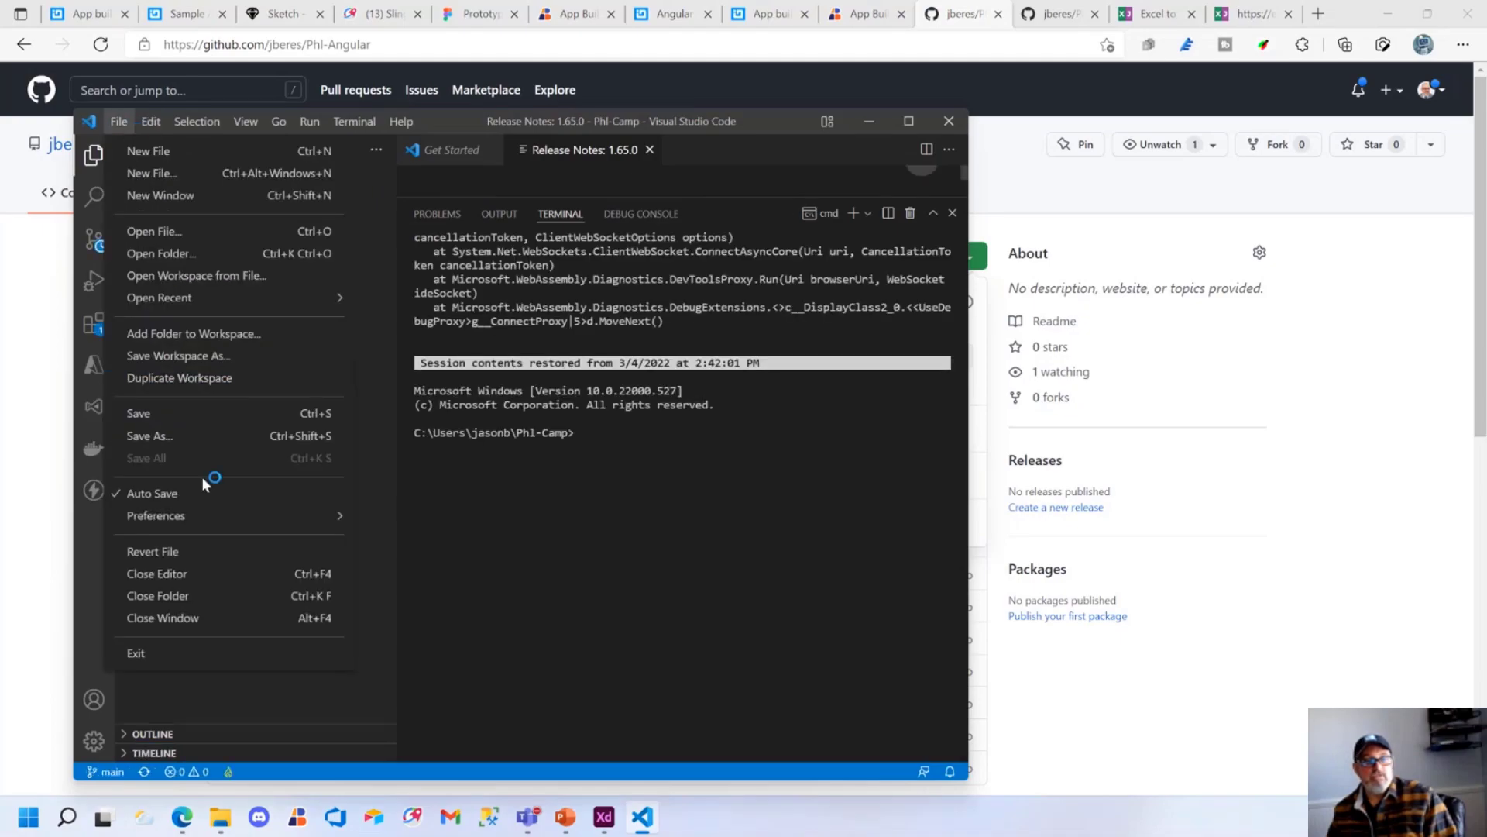
pyautogui.click(183, 597)
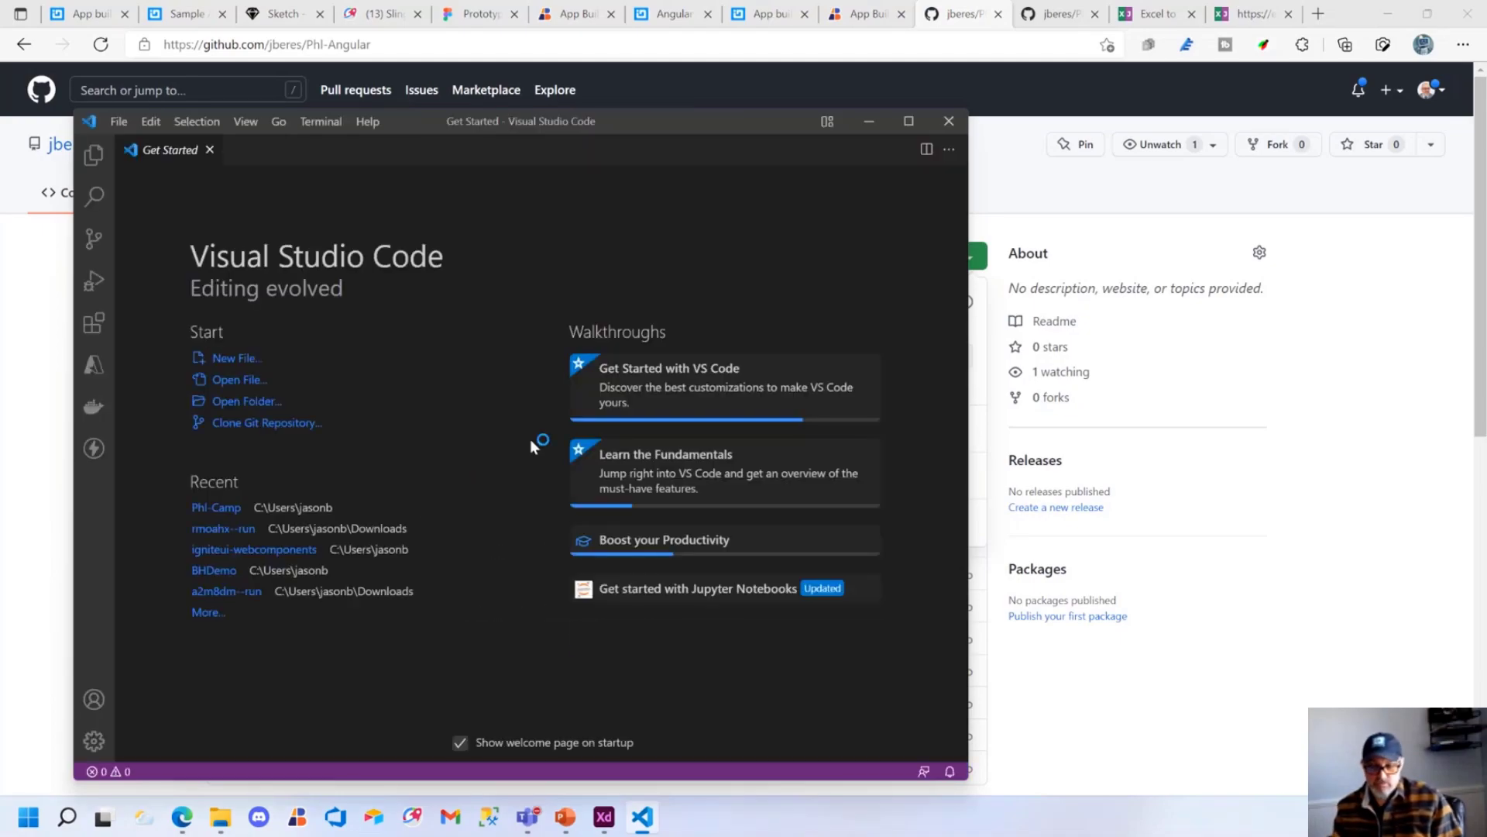
# Clone the Phl-Angular repository from its copied GitHub URL into the default user folder and open the cloned repository
pyautogui.hotkey('ctrl', 'shift', 'p')
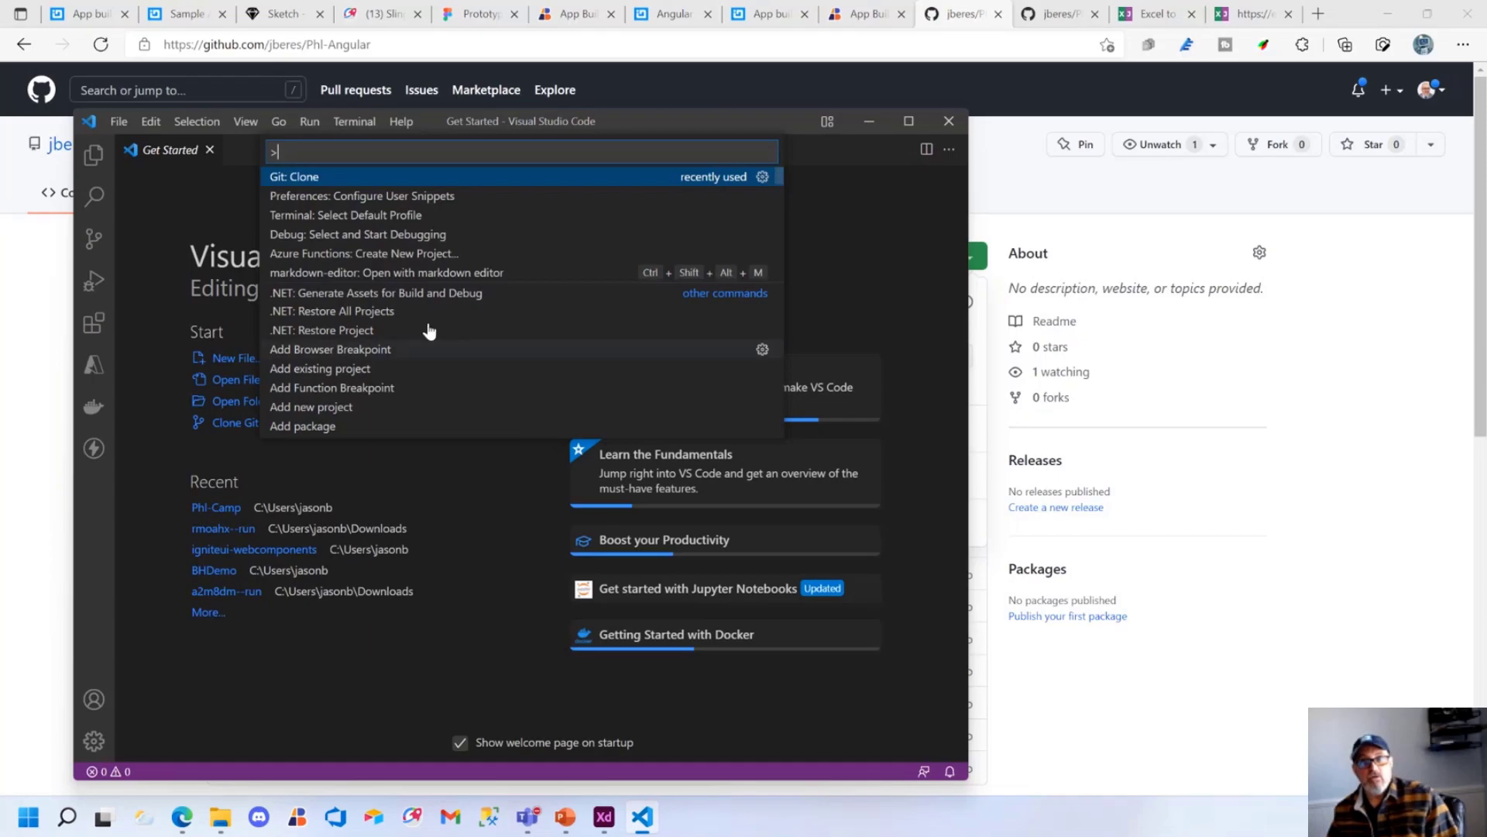
pyautogui.click(318, 177)
pyautogui.hotkey('ctrl', 'v')
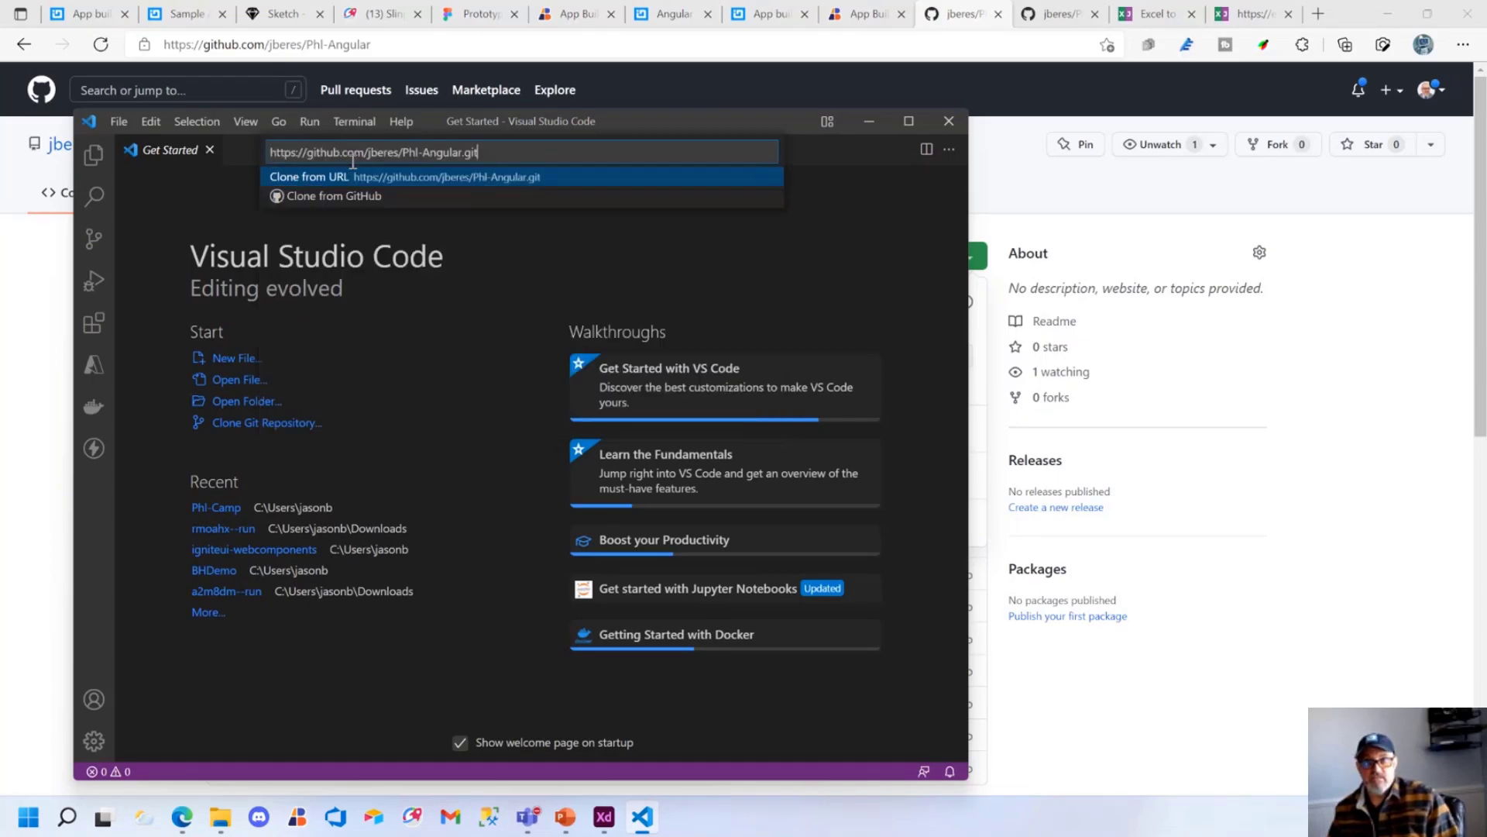
pyautogui.press('Return')
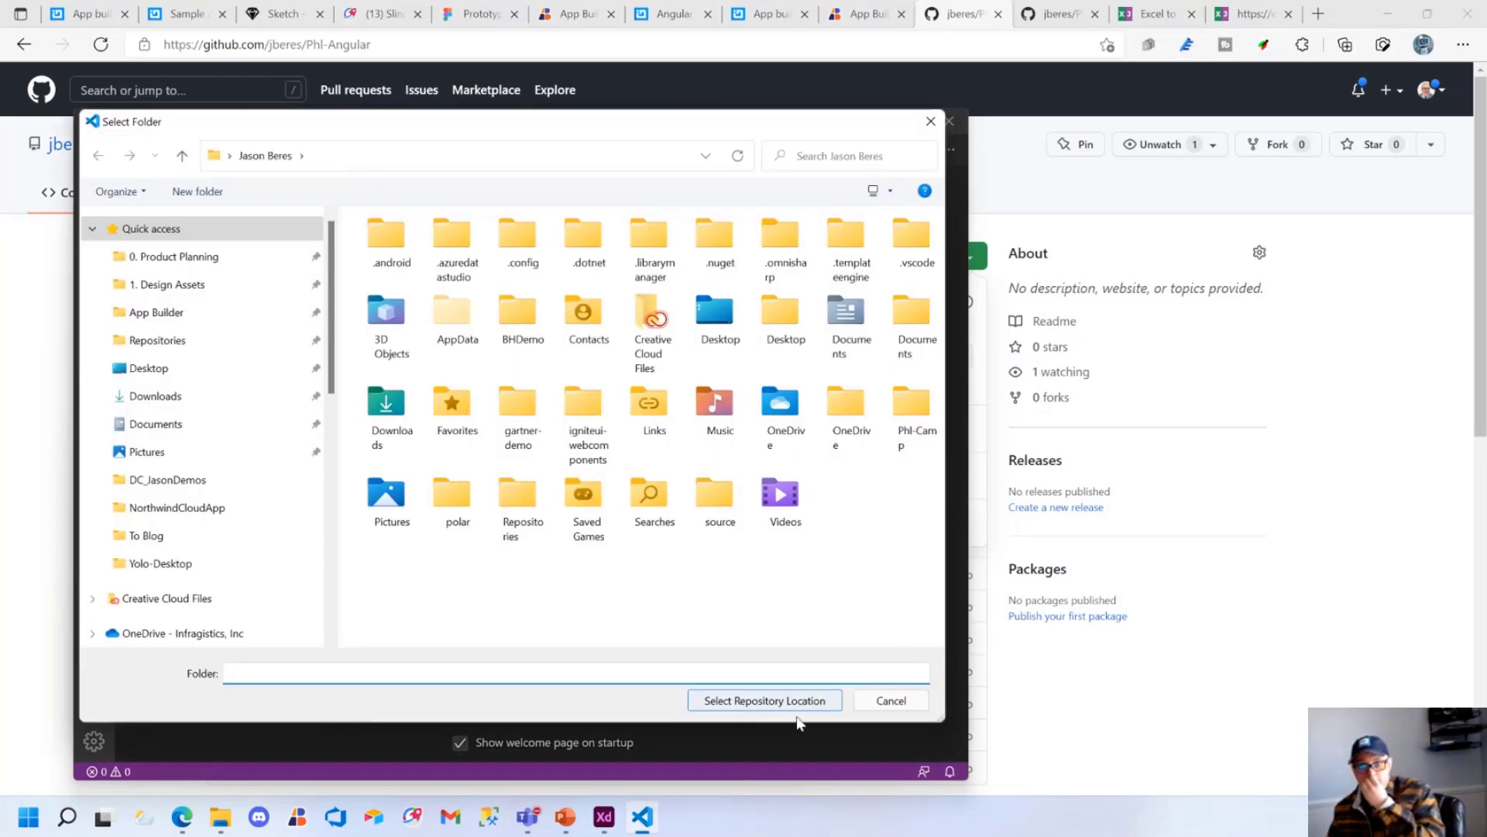
pyautogui.click(796, 702)
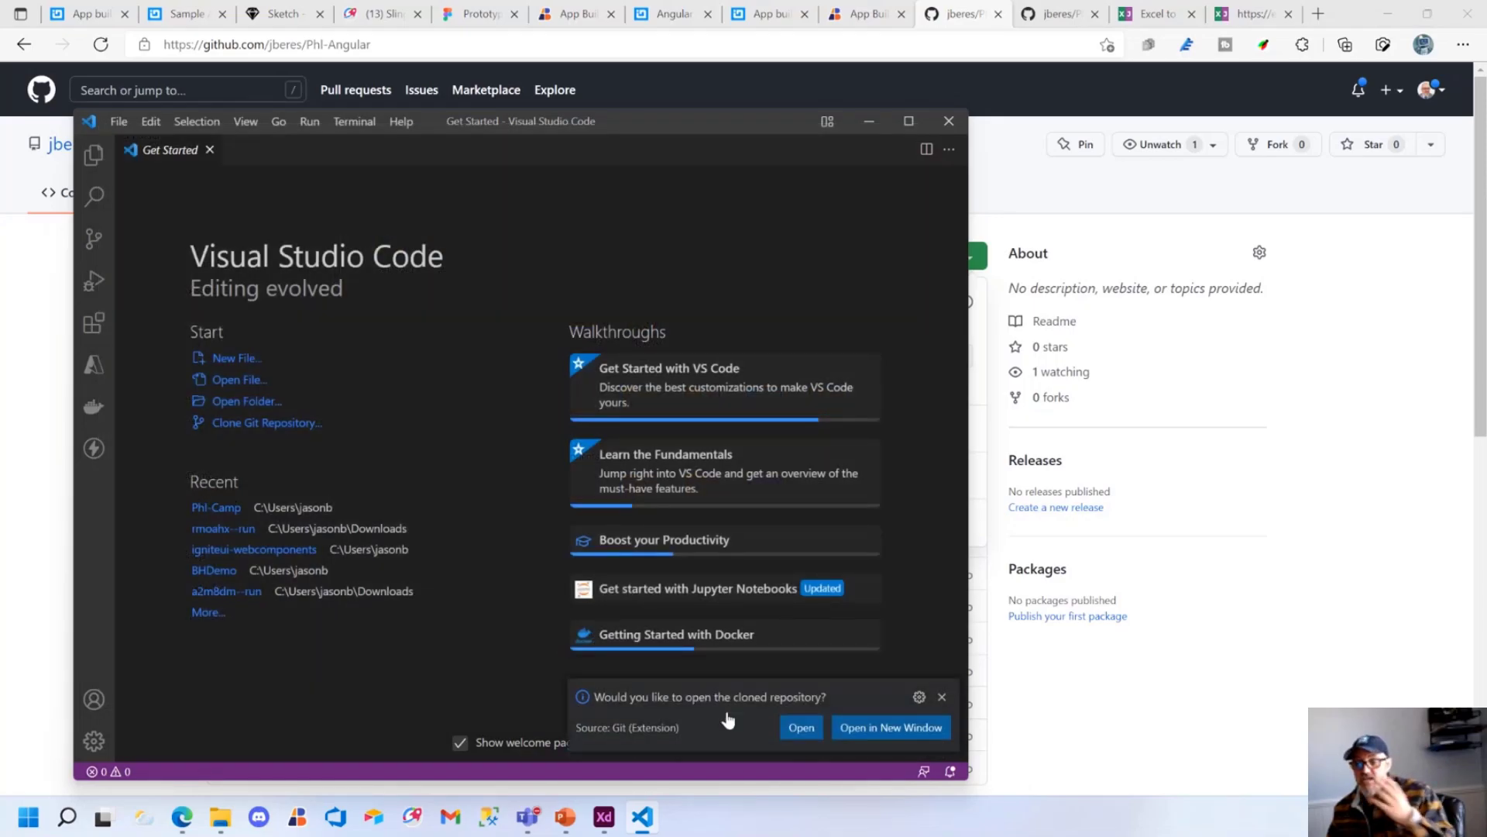
pyautogui.click(800, 729)
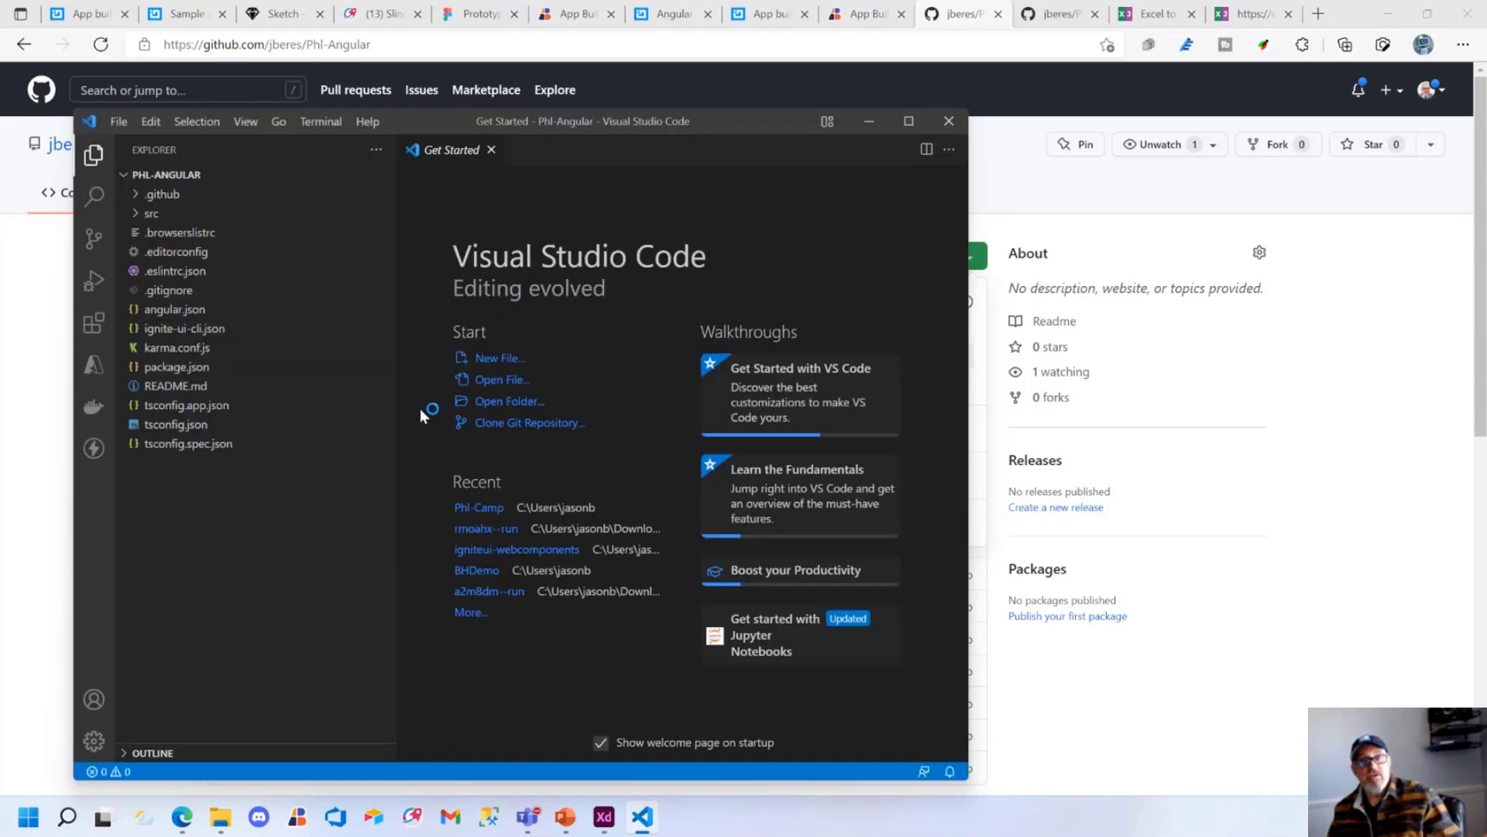
# Open a new terminal in the Phl-Angular project and install its dependencies with npm install
pyautogui.click(354, 122)
pyautogui.click(381, 146)
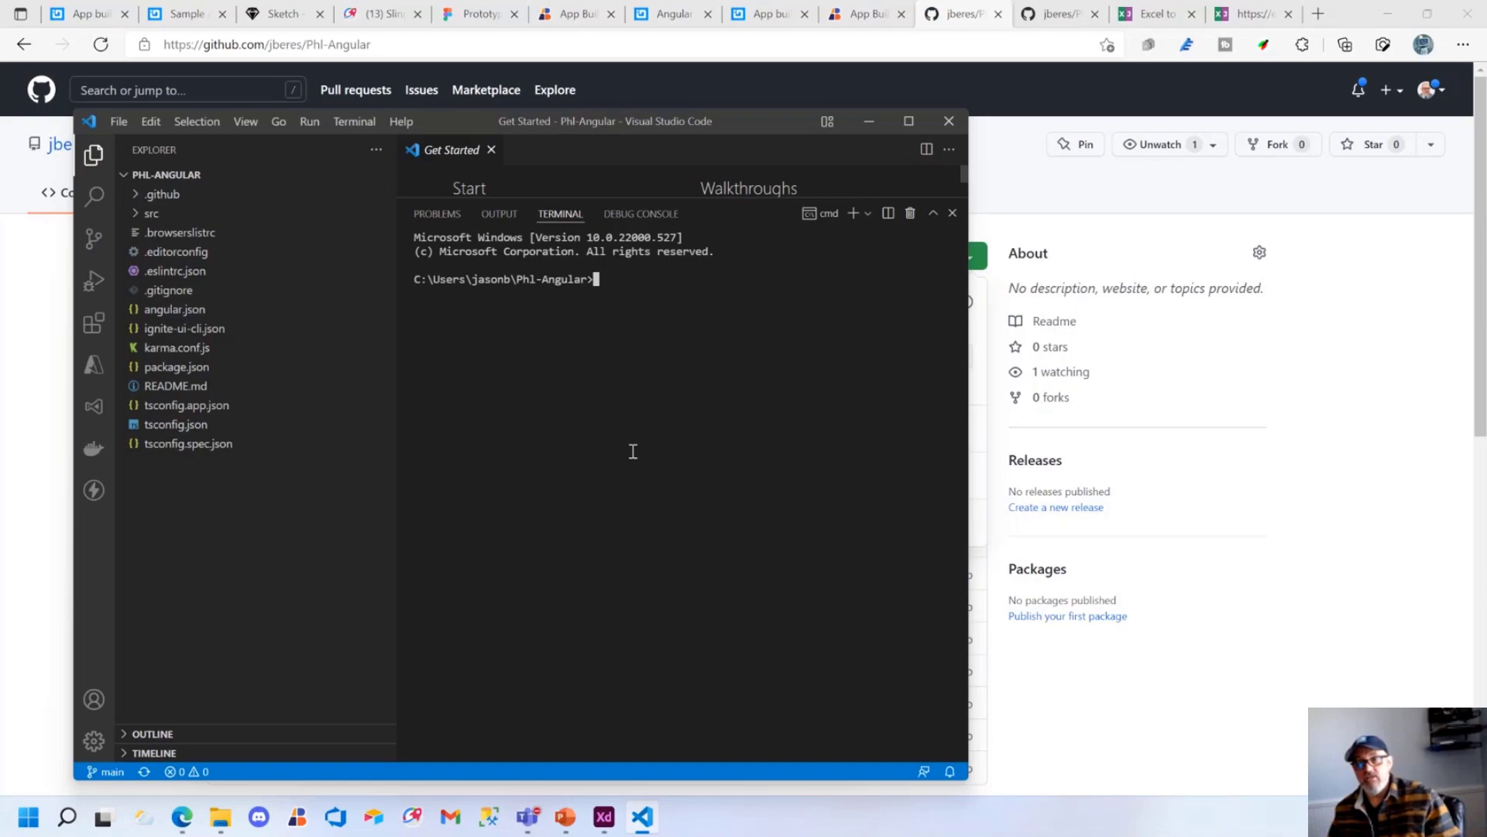
pyautogui.write('npm install')
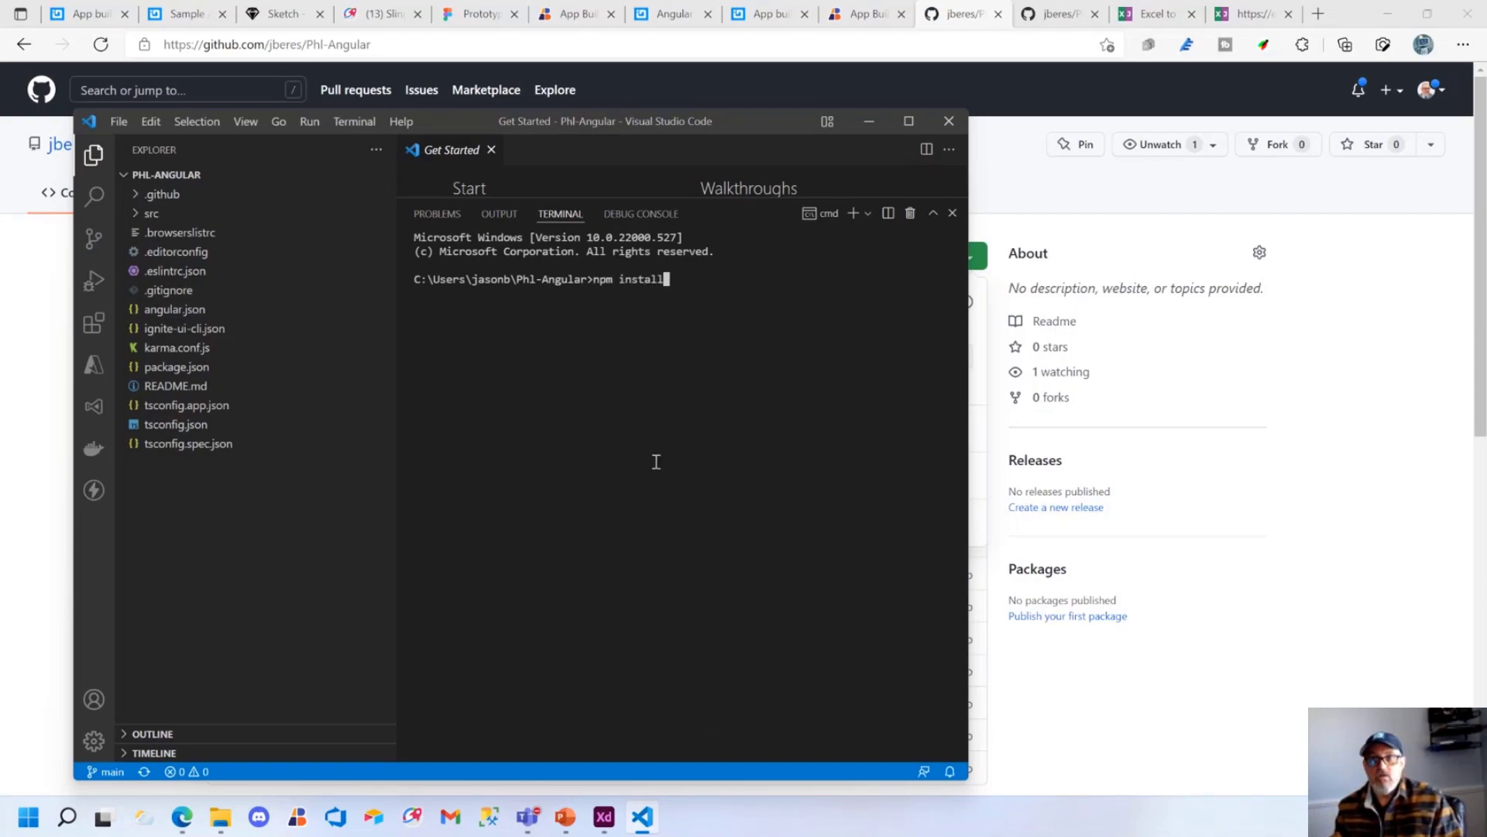
pyautogui.press('Return')
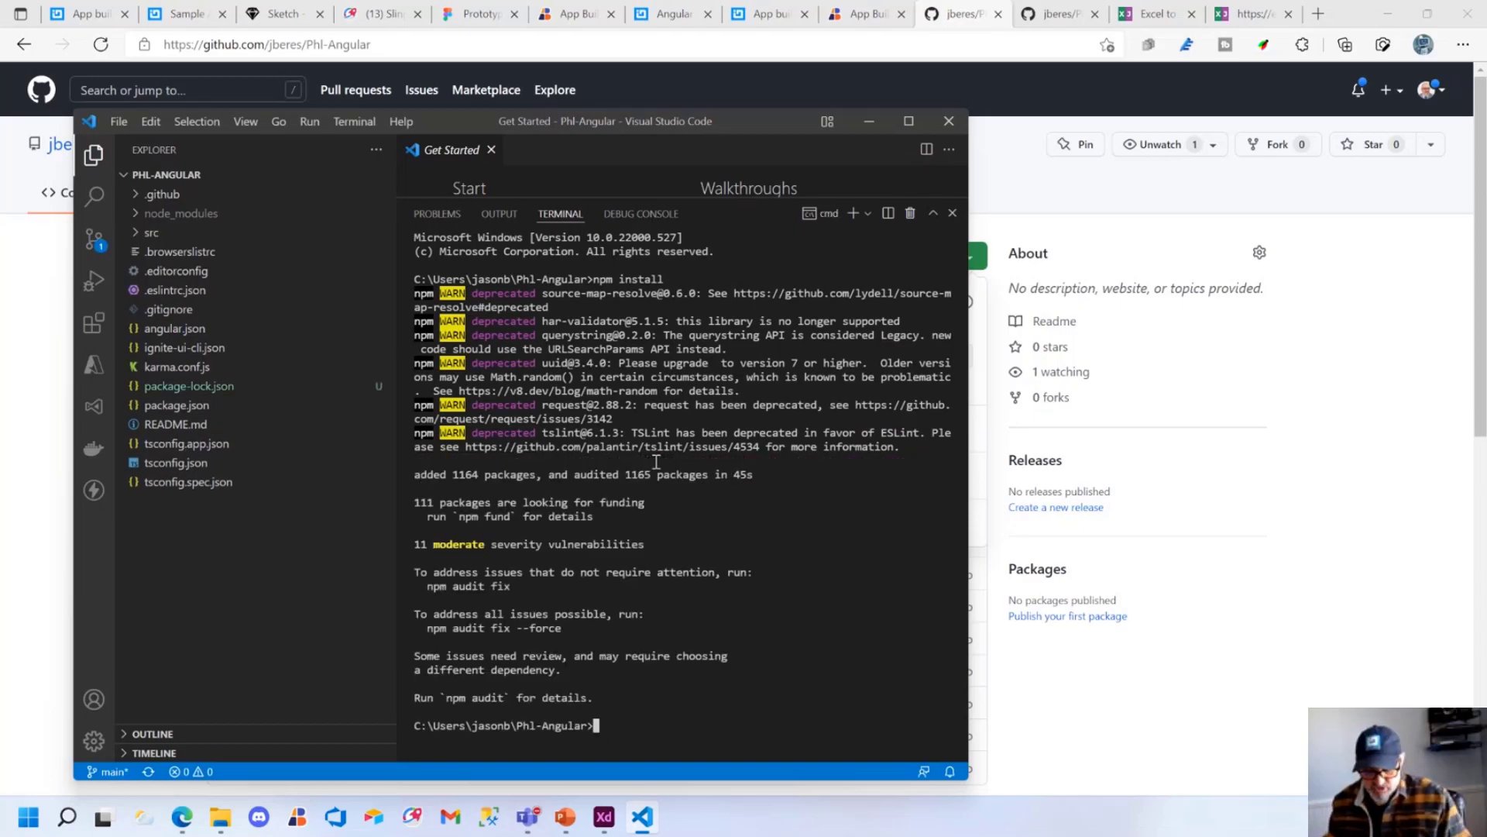
# Build and launch the Angular app in the browser with ng serve -o
pyautogui.write('ng serev')
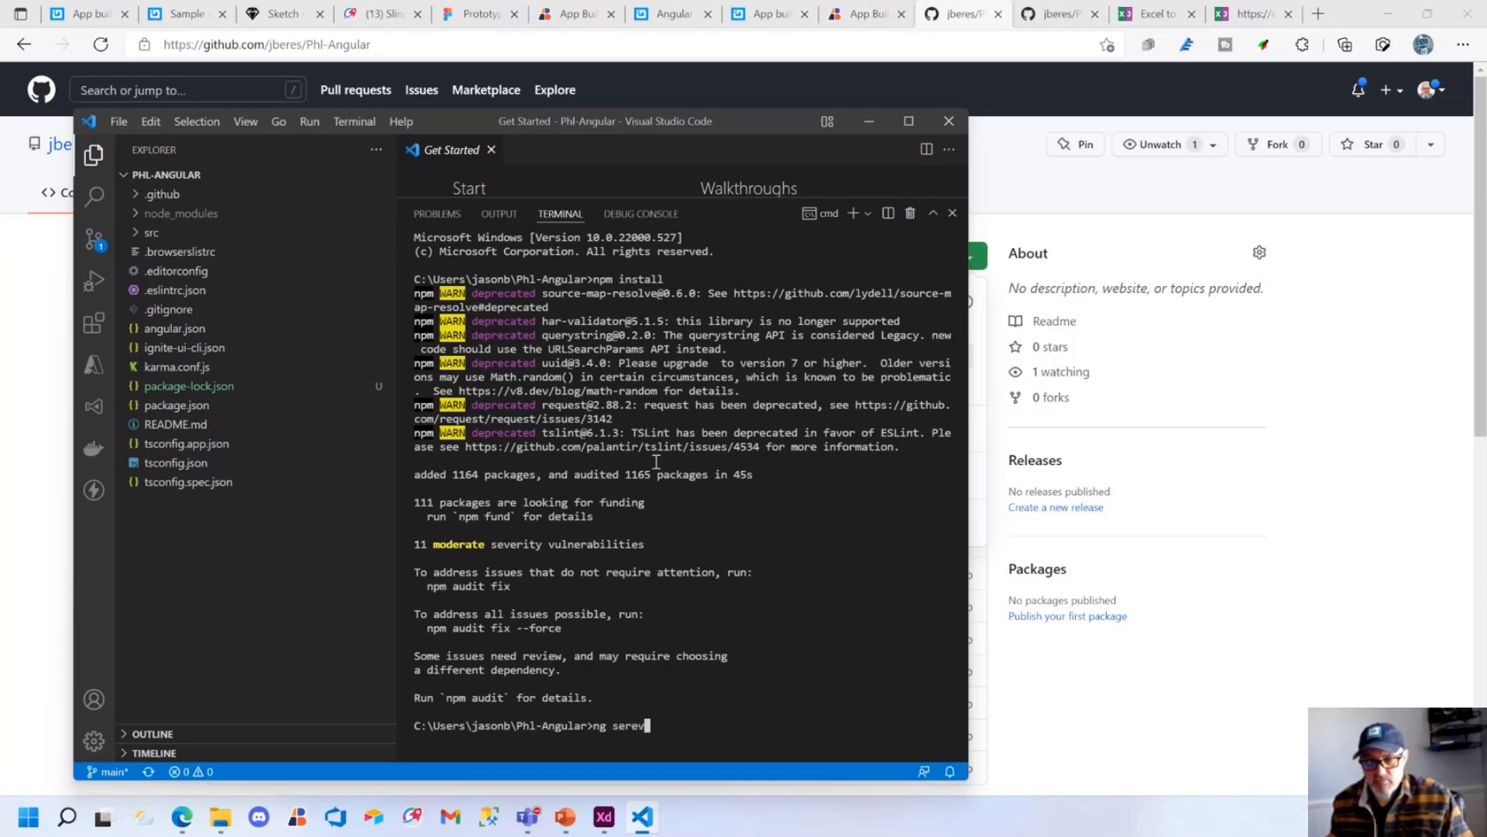
pyautogui.press('BackSpace')
pyautogui.press('BackSpace')
pyautogui.write('ve')
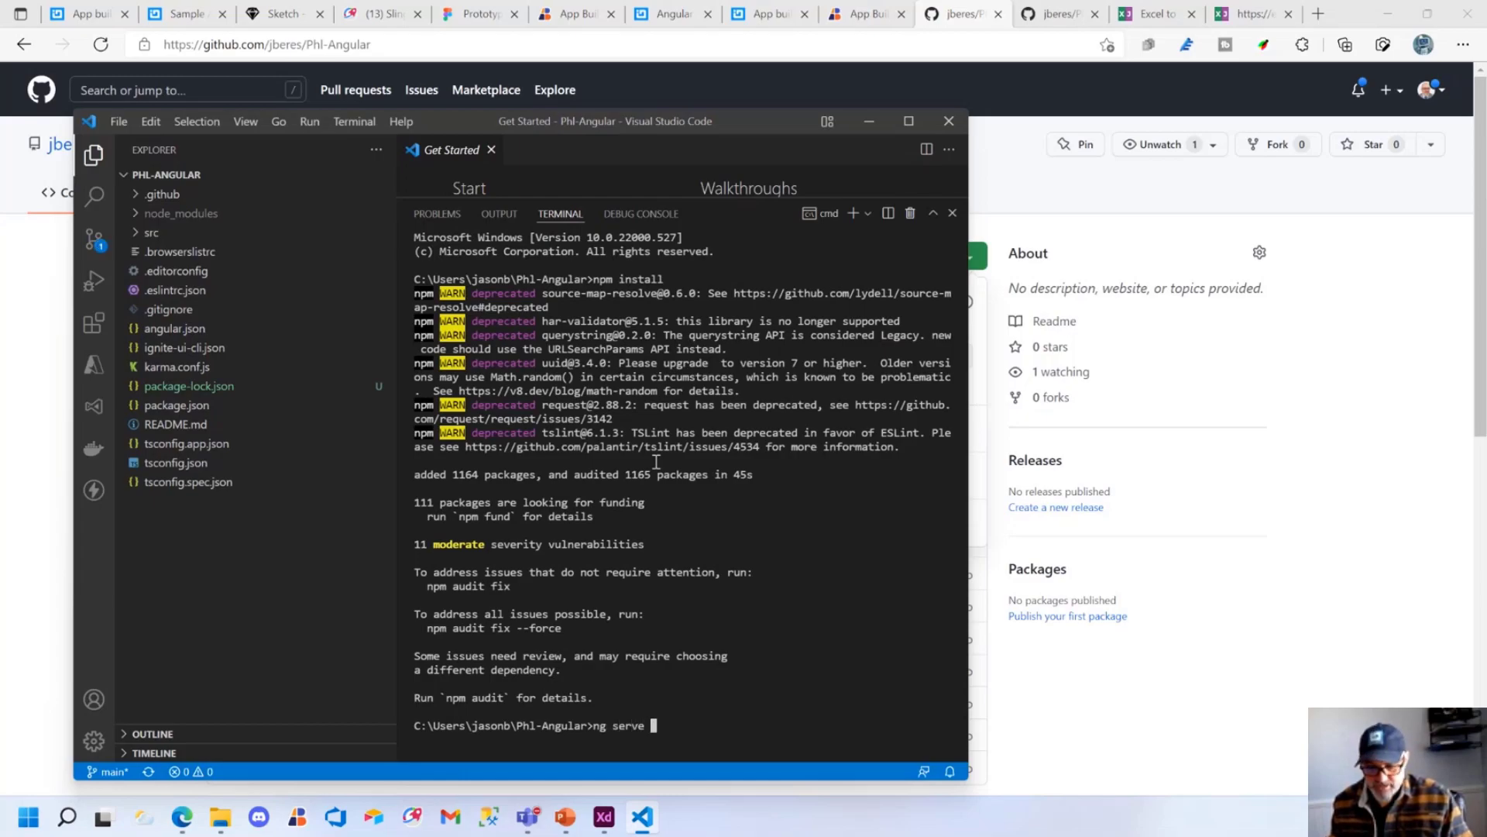
pyautogui.write(' -o')
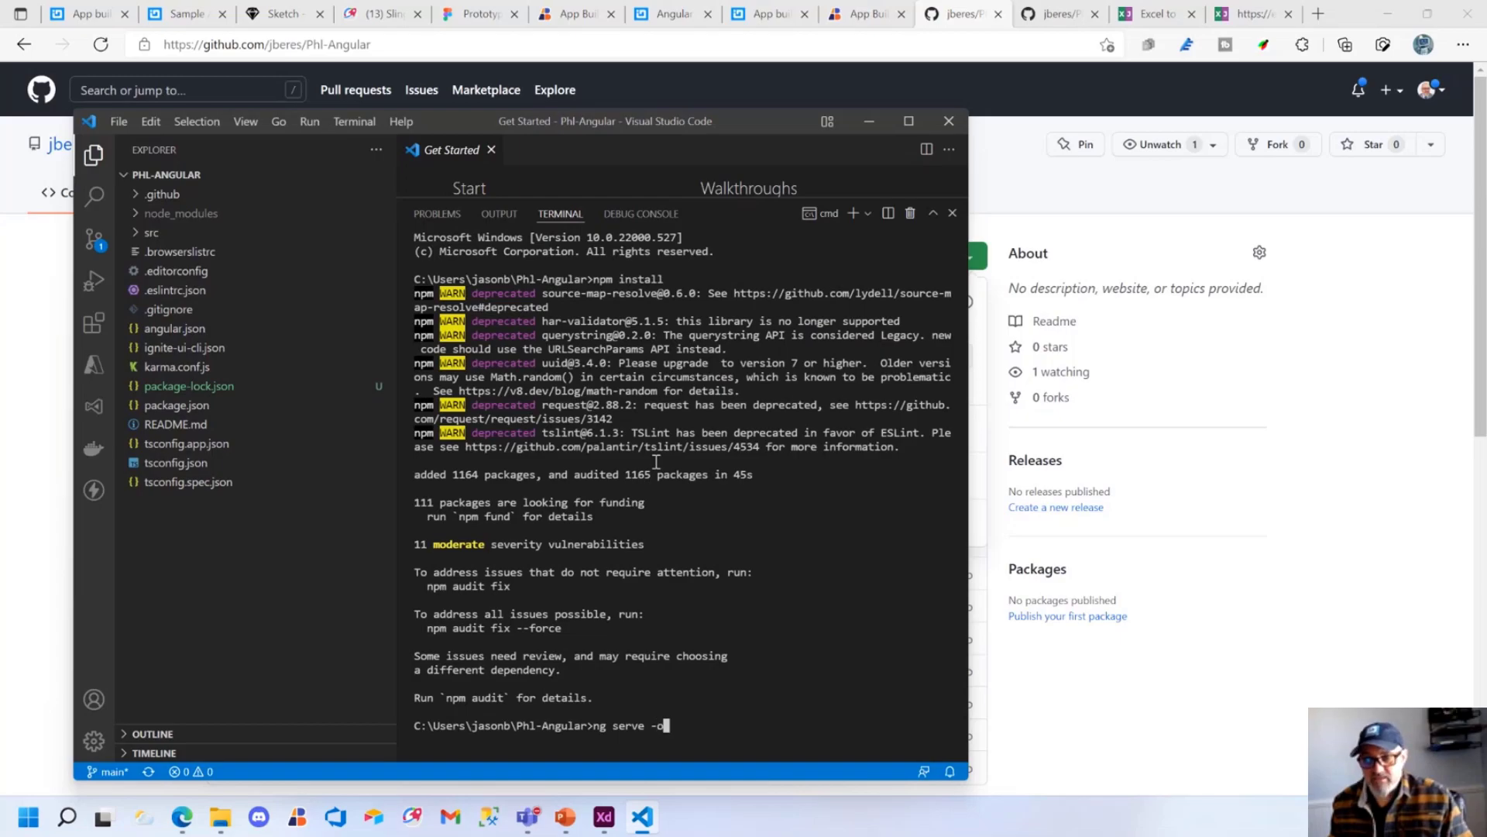
pyautogui.press('Return')
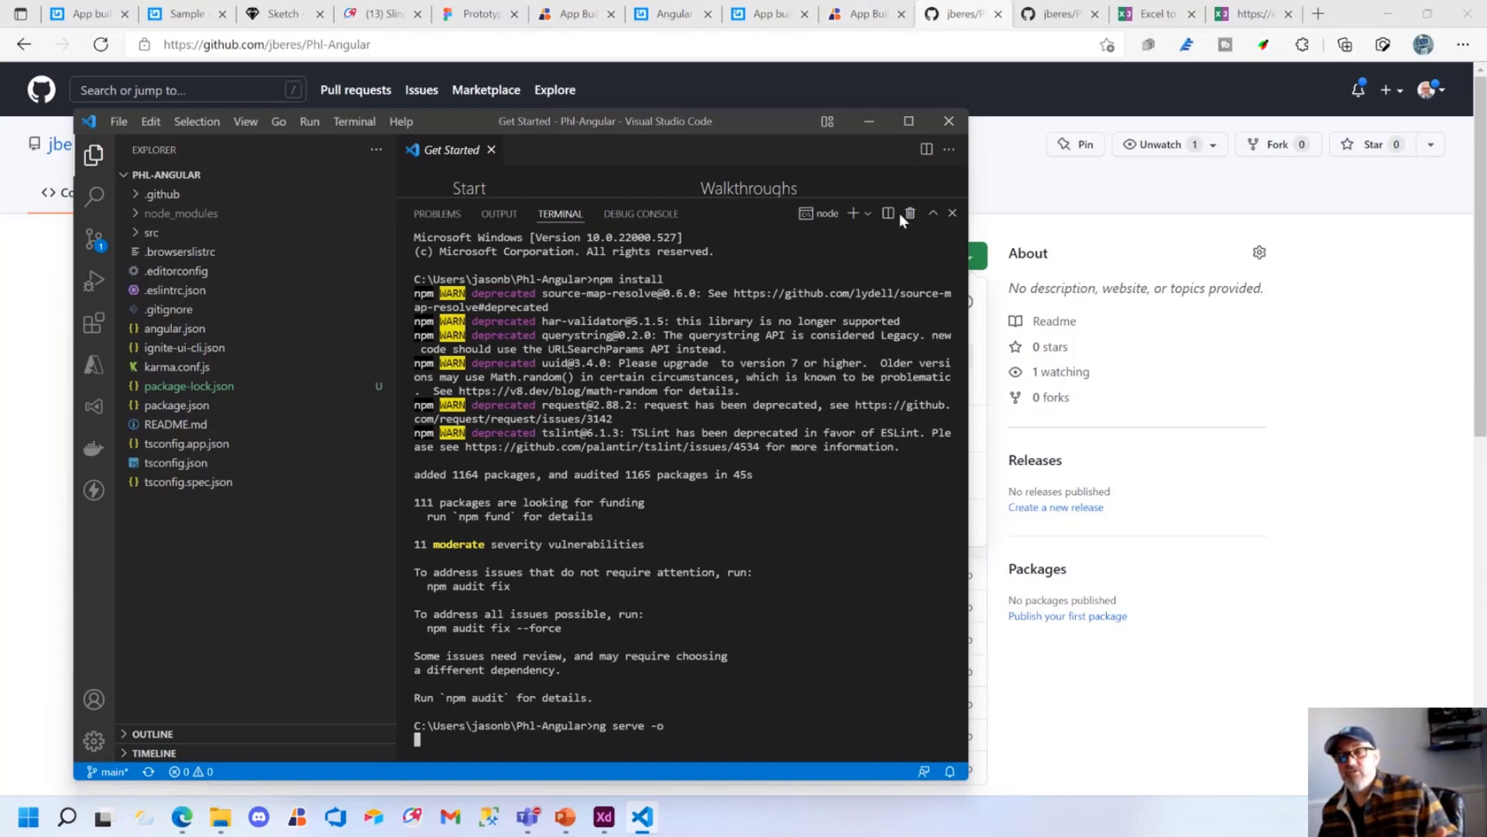
# Move the code editor window aside and switch to the Slingshot dashboard design in Sketch
pyautogui.moveTo(753, 118); pyautogui.dragTo(721, 75)
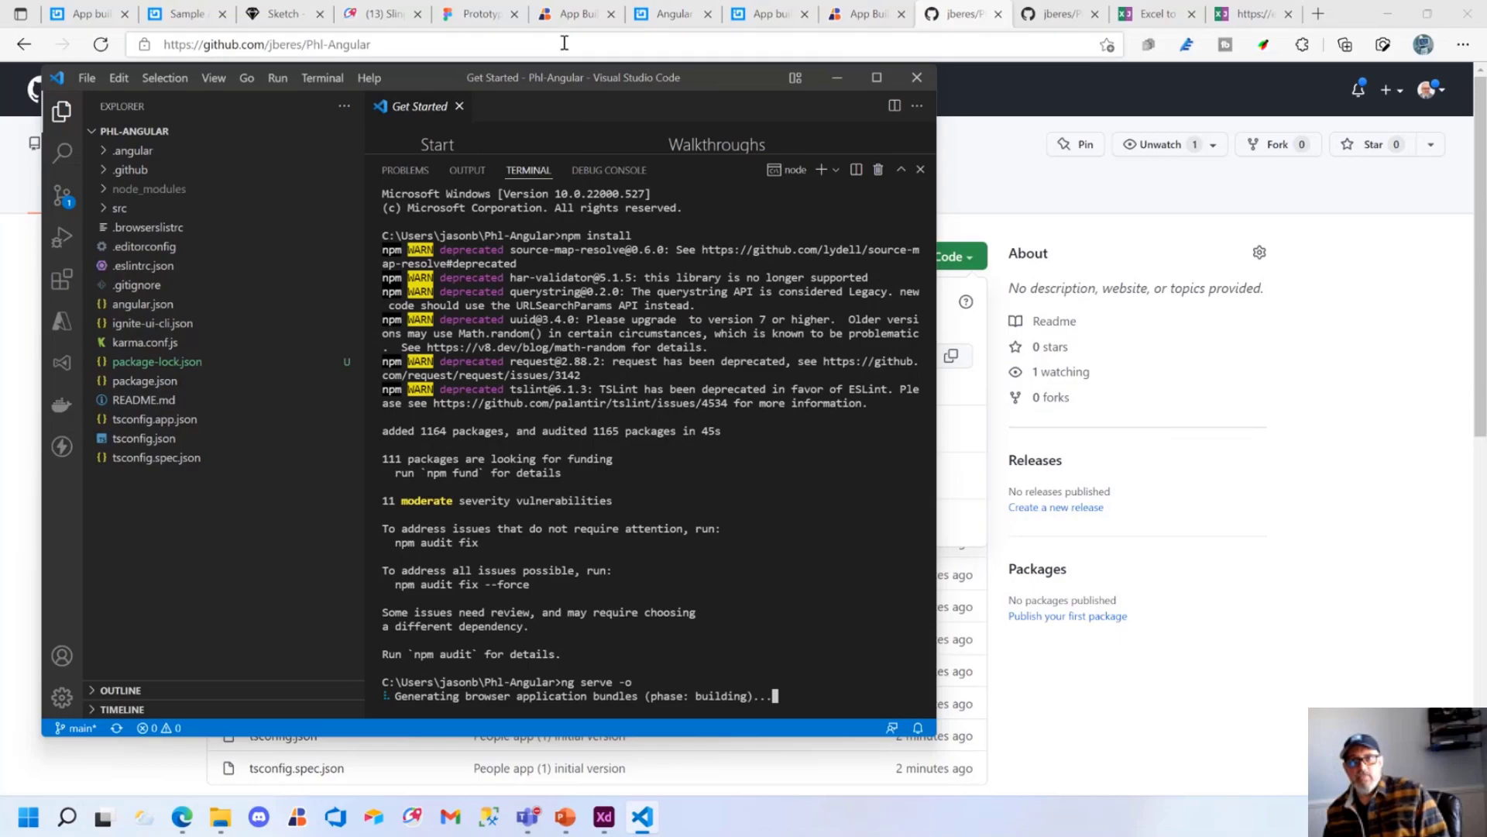
pyautogui.click(574, 18)
pyautogui.click(278, 14)
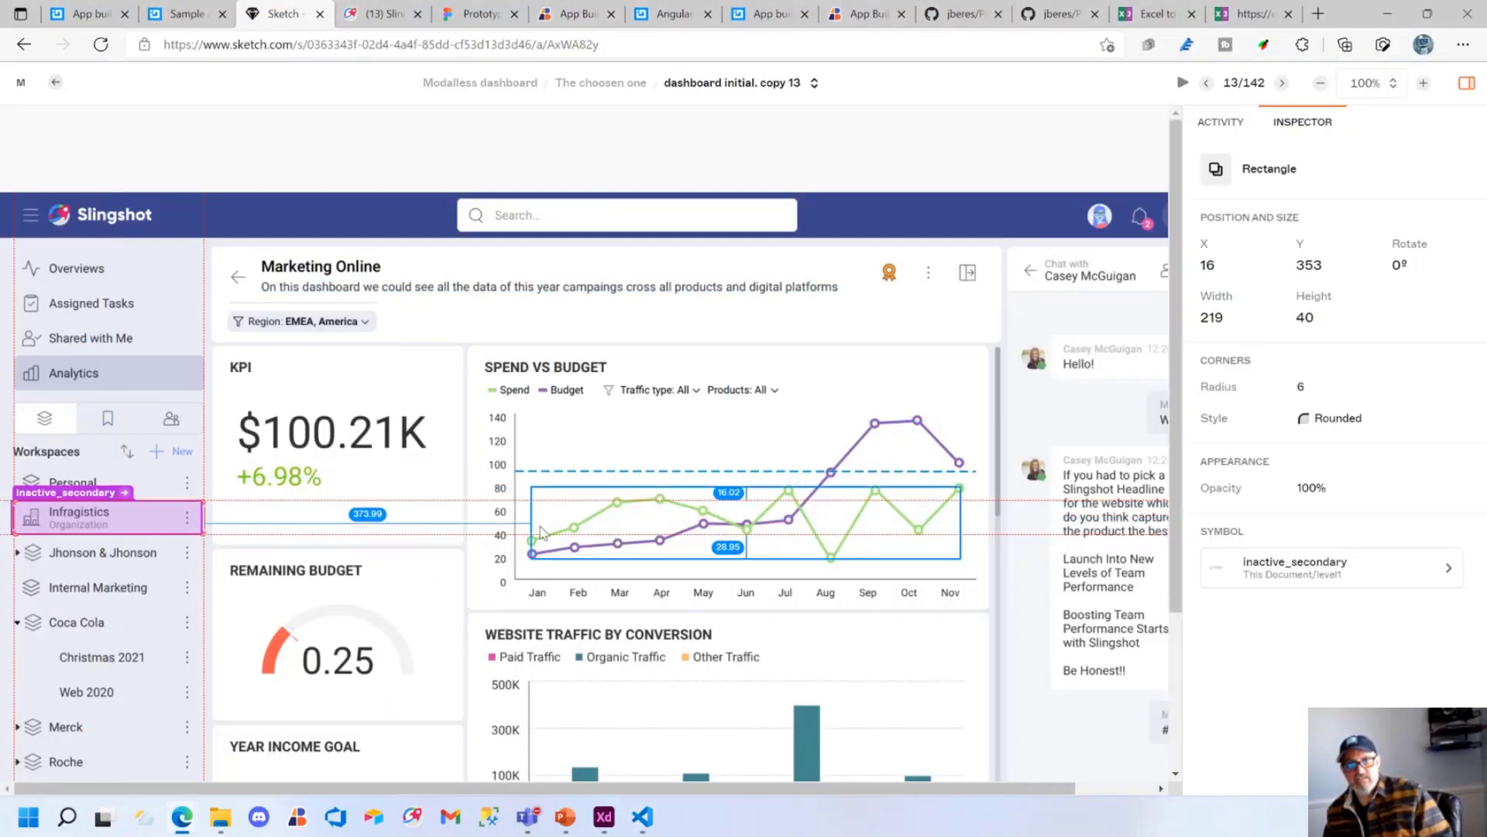
# Switch to the running Angular app, open its People page and look through the customer grid's rows
pyautogui.click(479, 14)
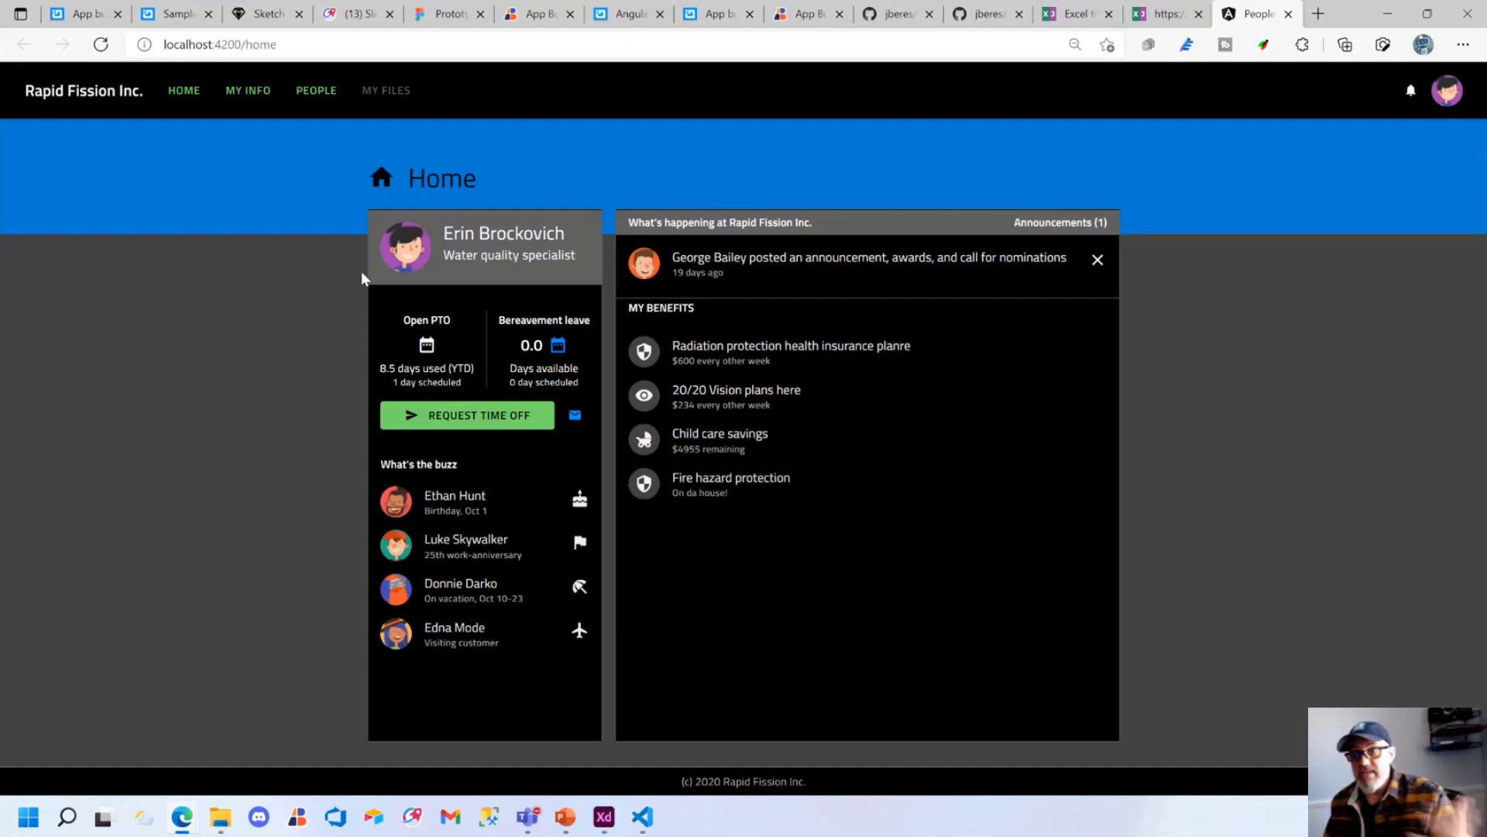
pyautogui.click(316, 91)
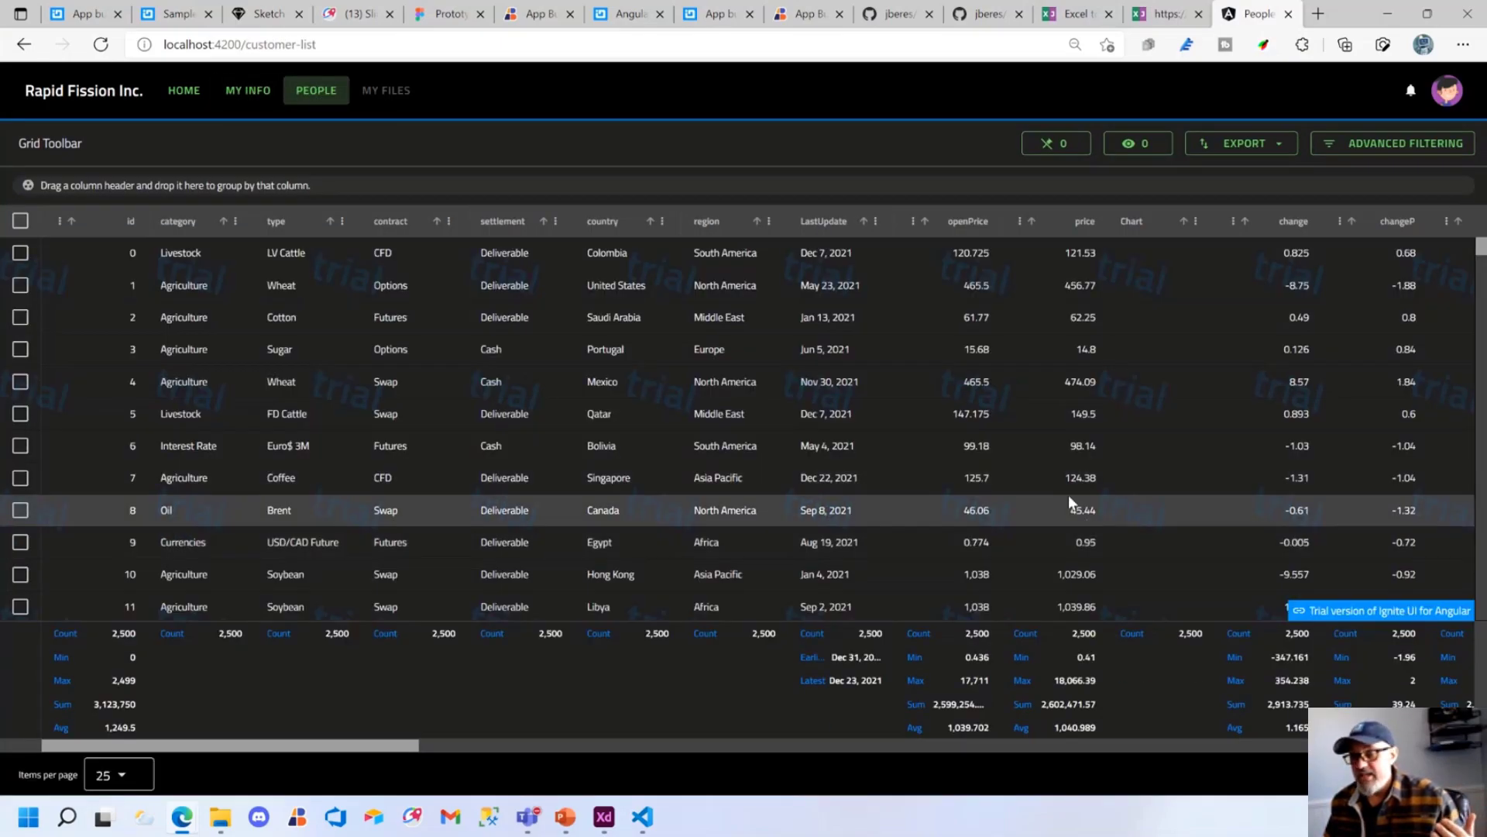
pyautogui.scroll(-20, 1063, 504)
pyautogui.scroll(20, 1060, 509)
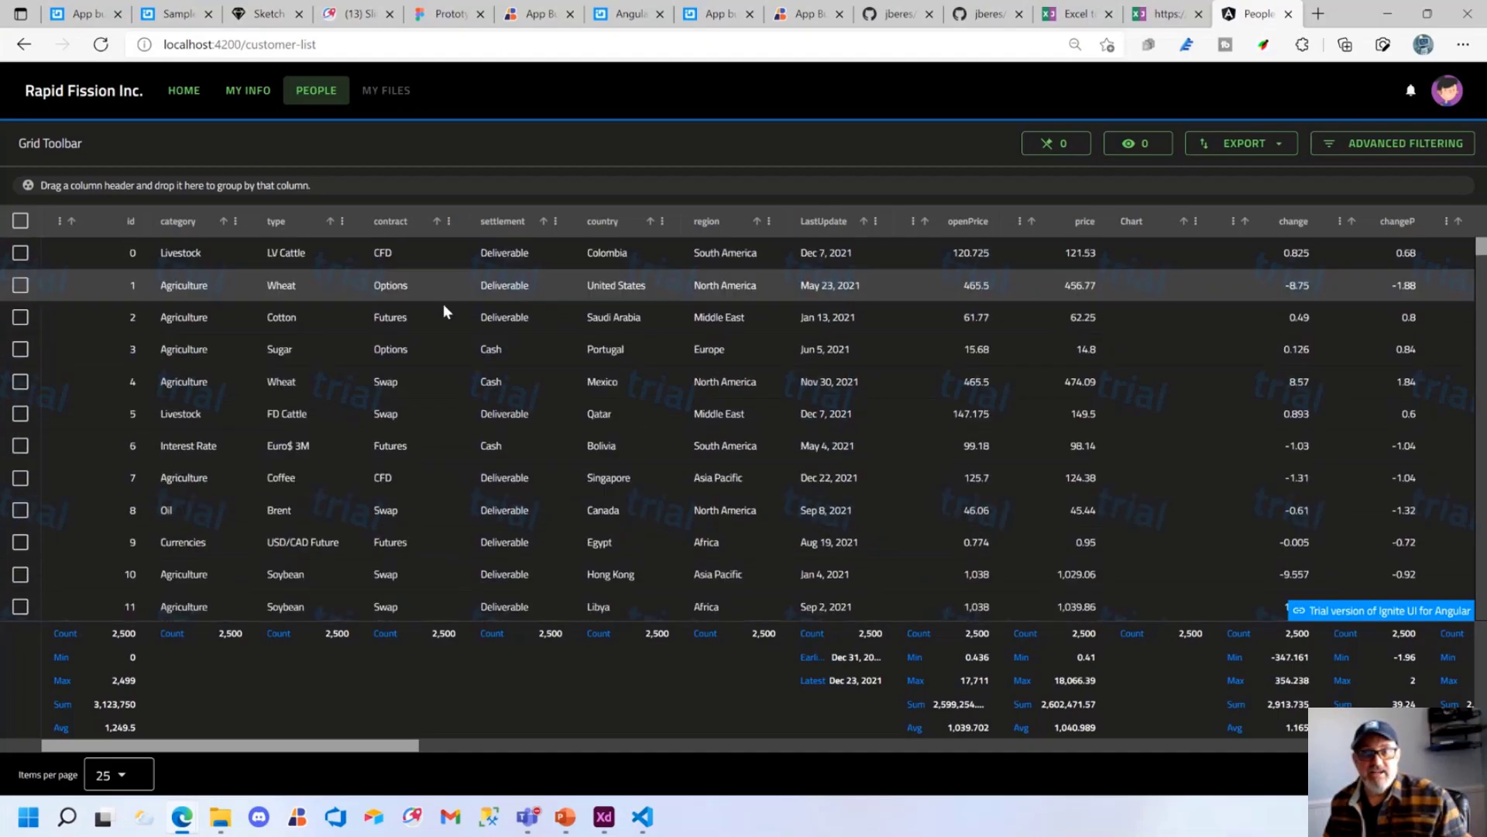
# Group the customer grid by settlement and filter the settlement column to Cash only
pyautogui.moveTo(503, 221); pyautogui.dragTo(378, 192)
pyautogui.click(600, 222)
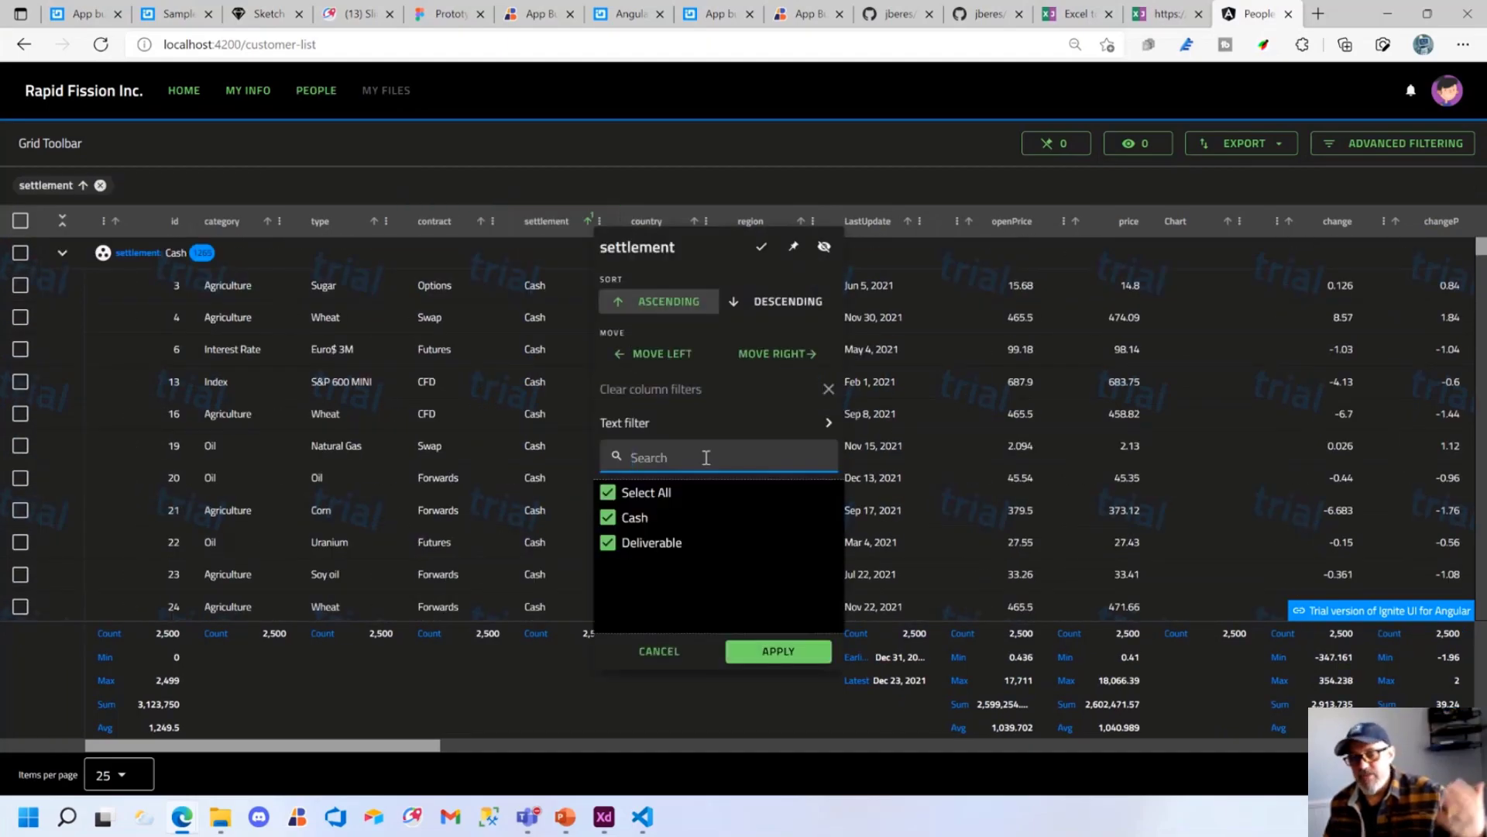
pyautogui.click(620, 543)
pyautogui.click(791, 655)
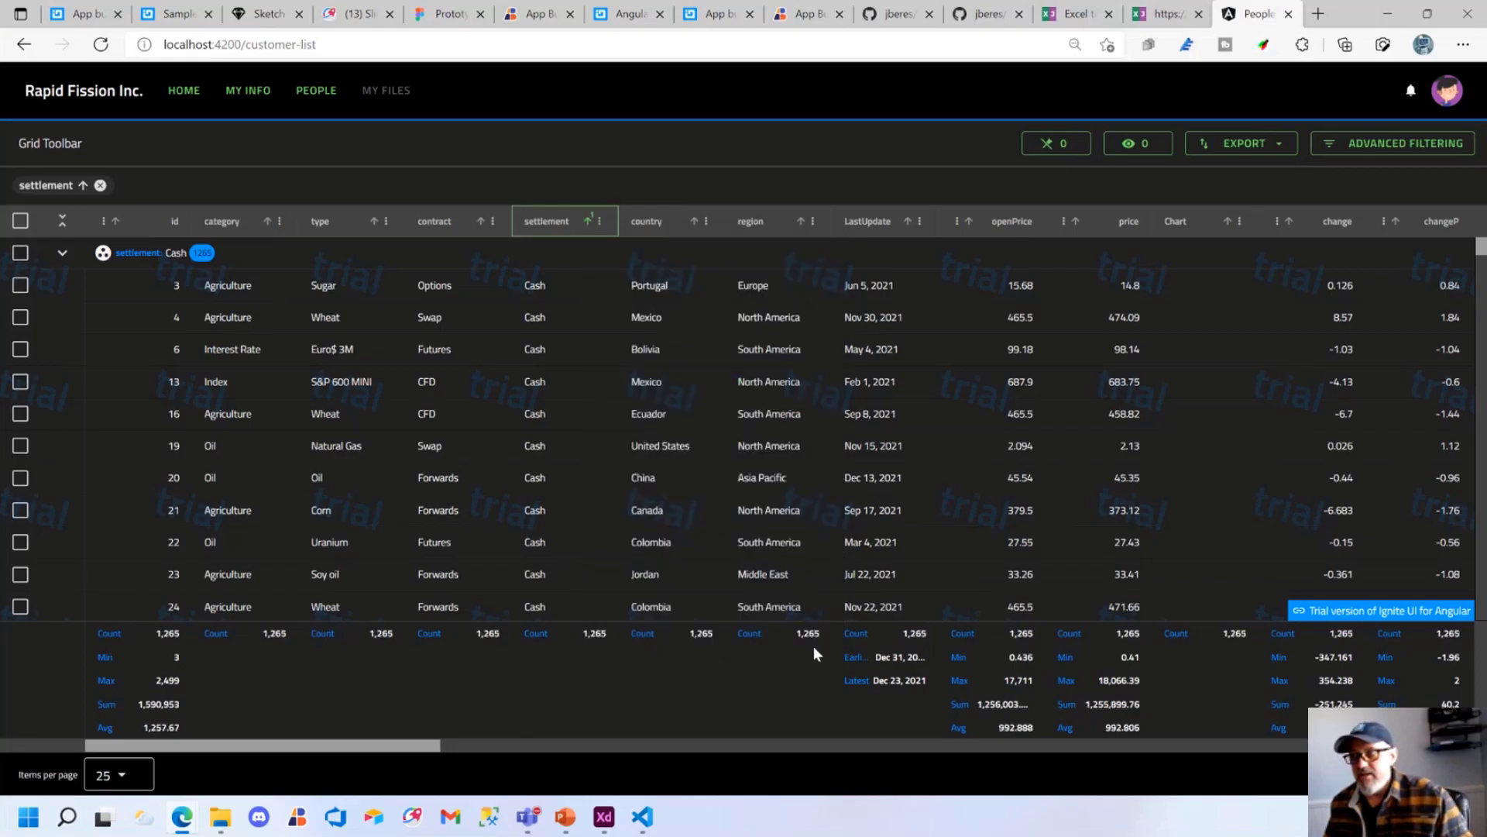
# Hide the category and type columns in the customer grid
pyautogui.click(1150, 151)
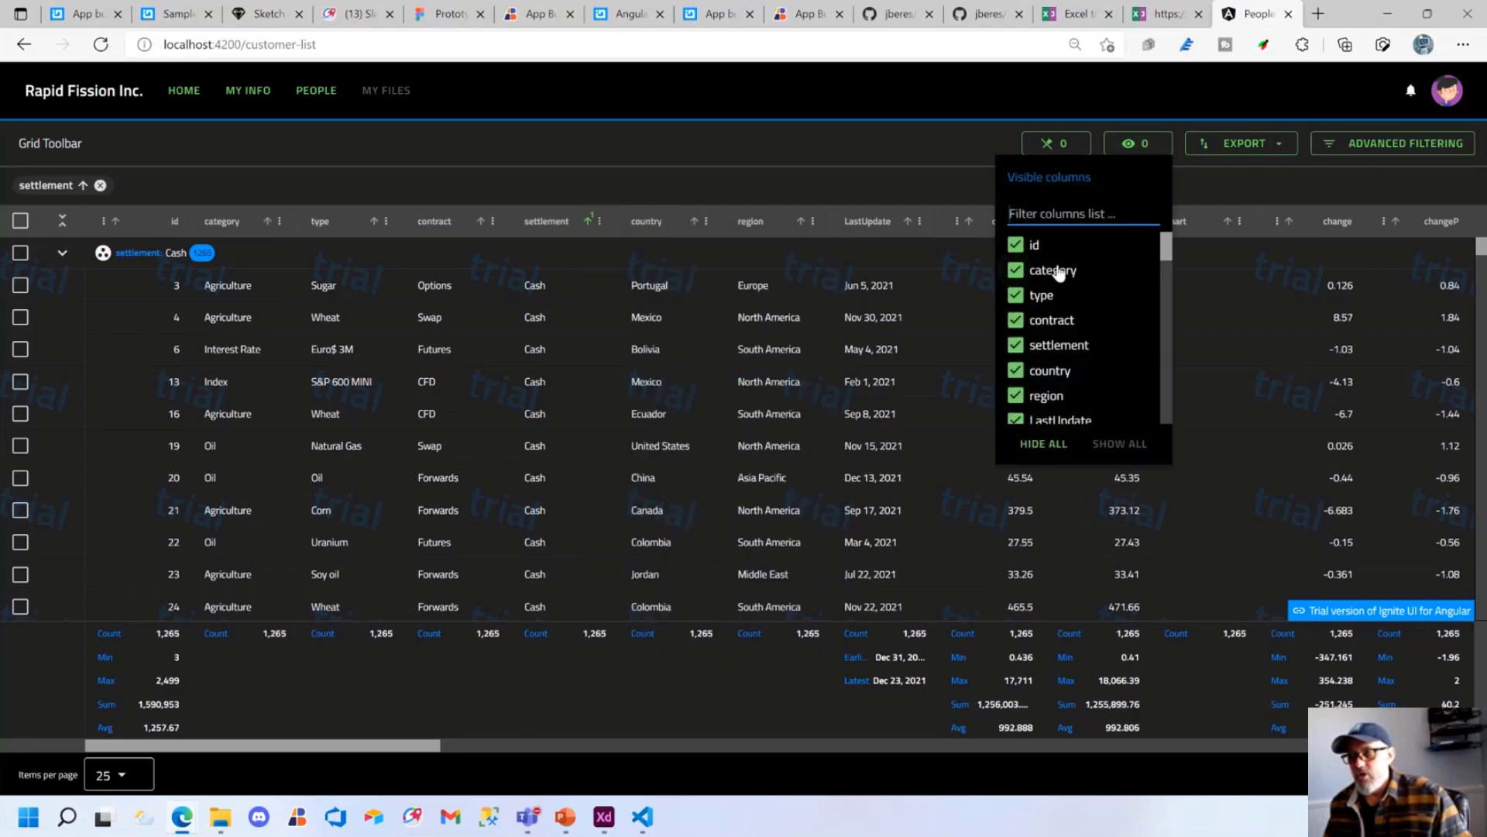
pyautogui.click(1038, 270)
pyautogui.click(1036, 298)
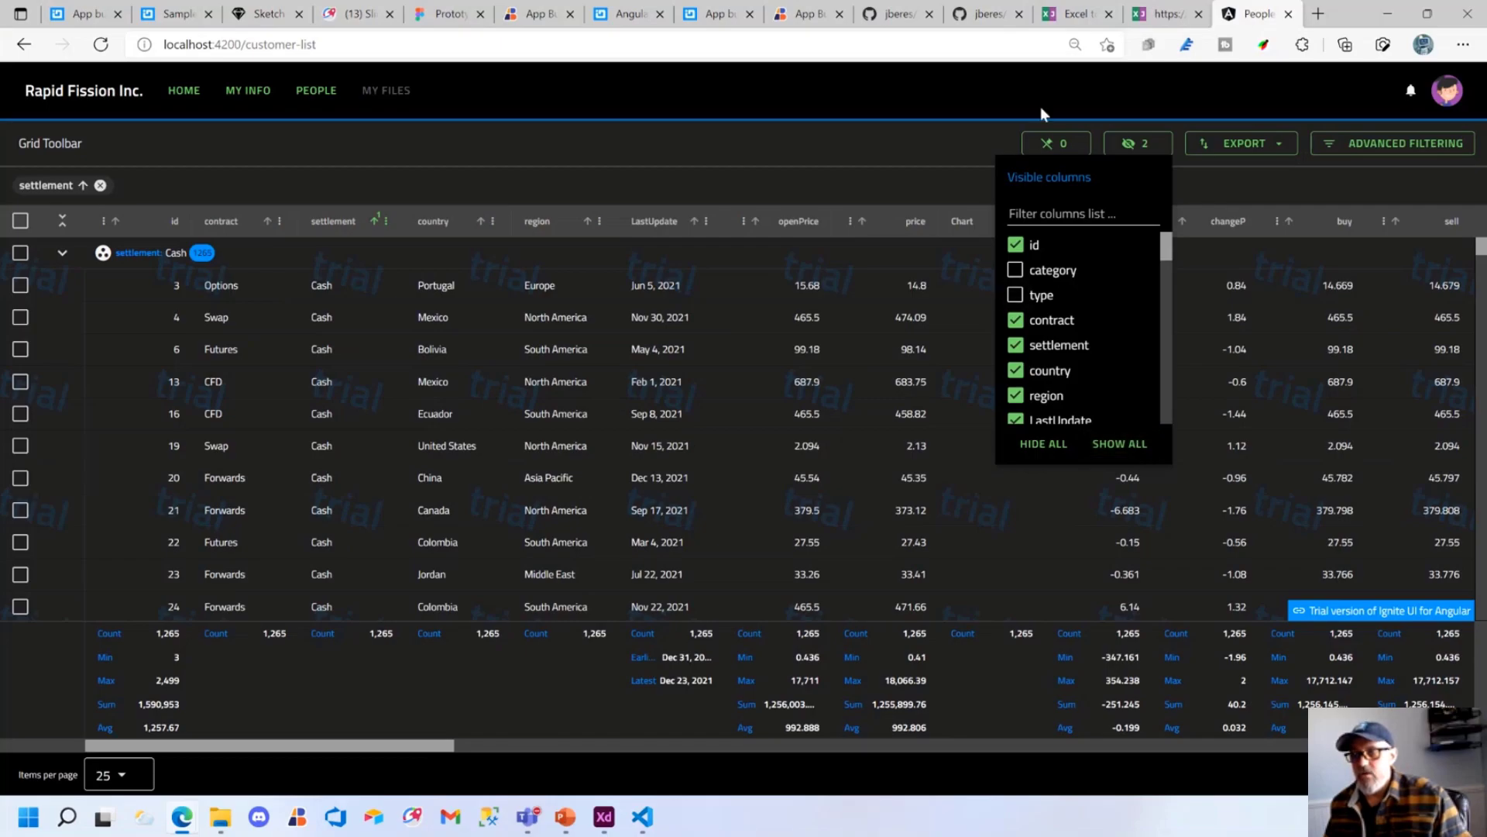
# Pin the category, type, contract and settlement columns, select the Ecuador row with id 16, and check the pinning across the grid's width
pyautogui.click(1055, 143)
pyautogui.click(965, 270)
pyautogui.click(961, 295)
pyautogui.click(961, 320)
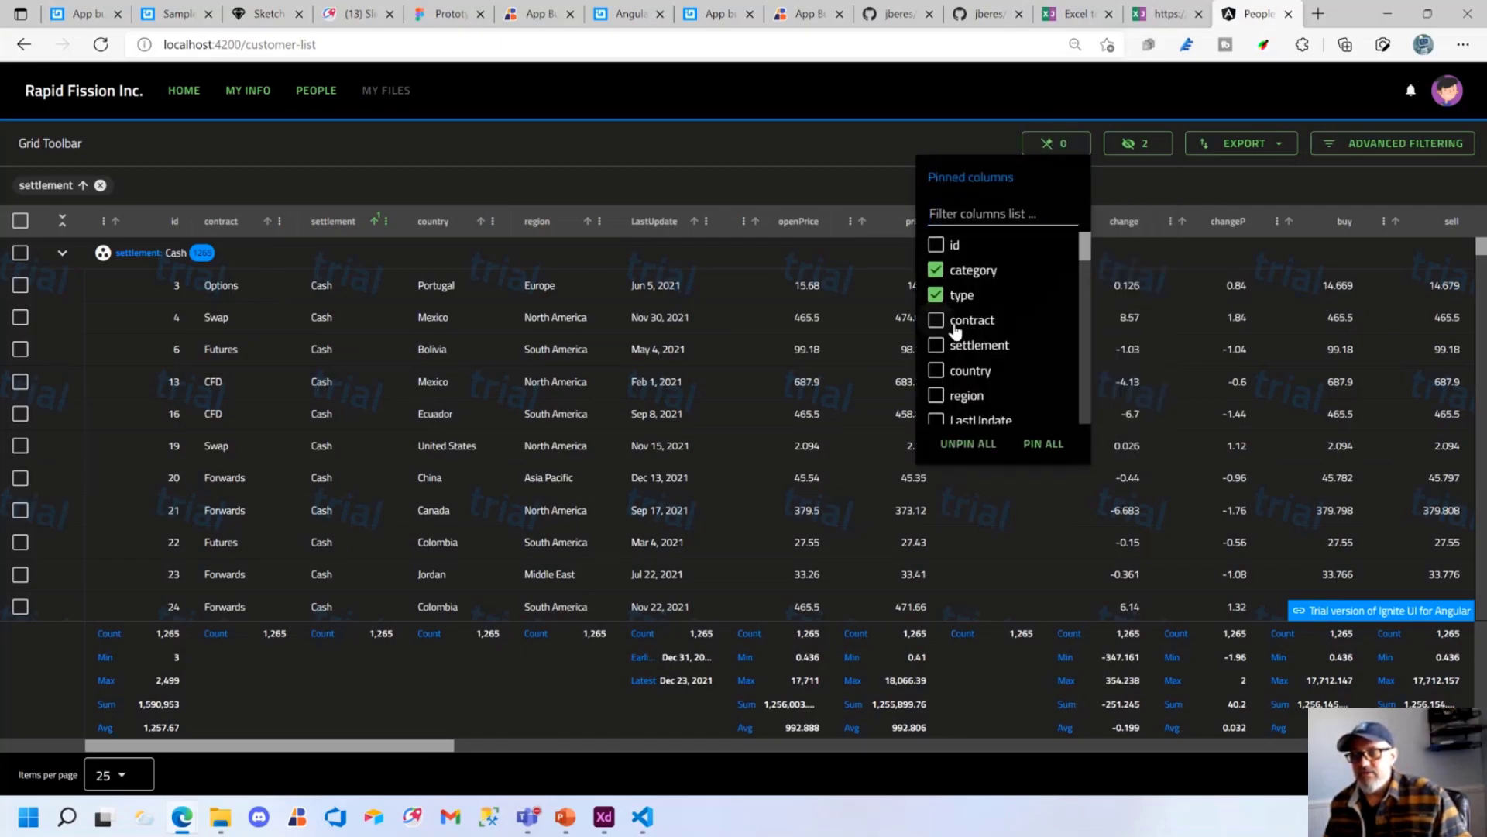
pyautogui.click(961, 345)
pyautogui.click(750, 424)
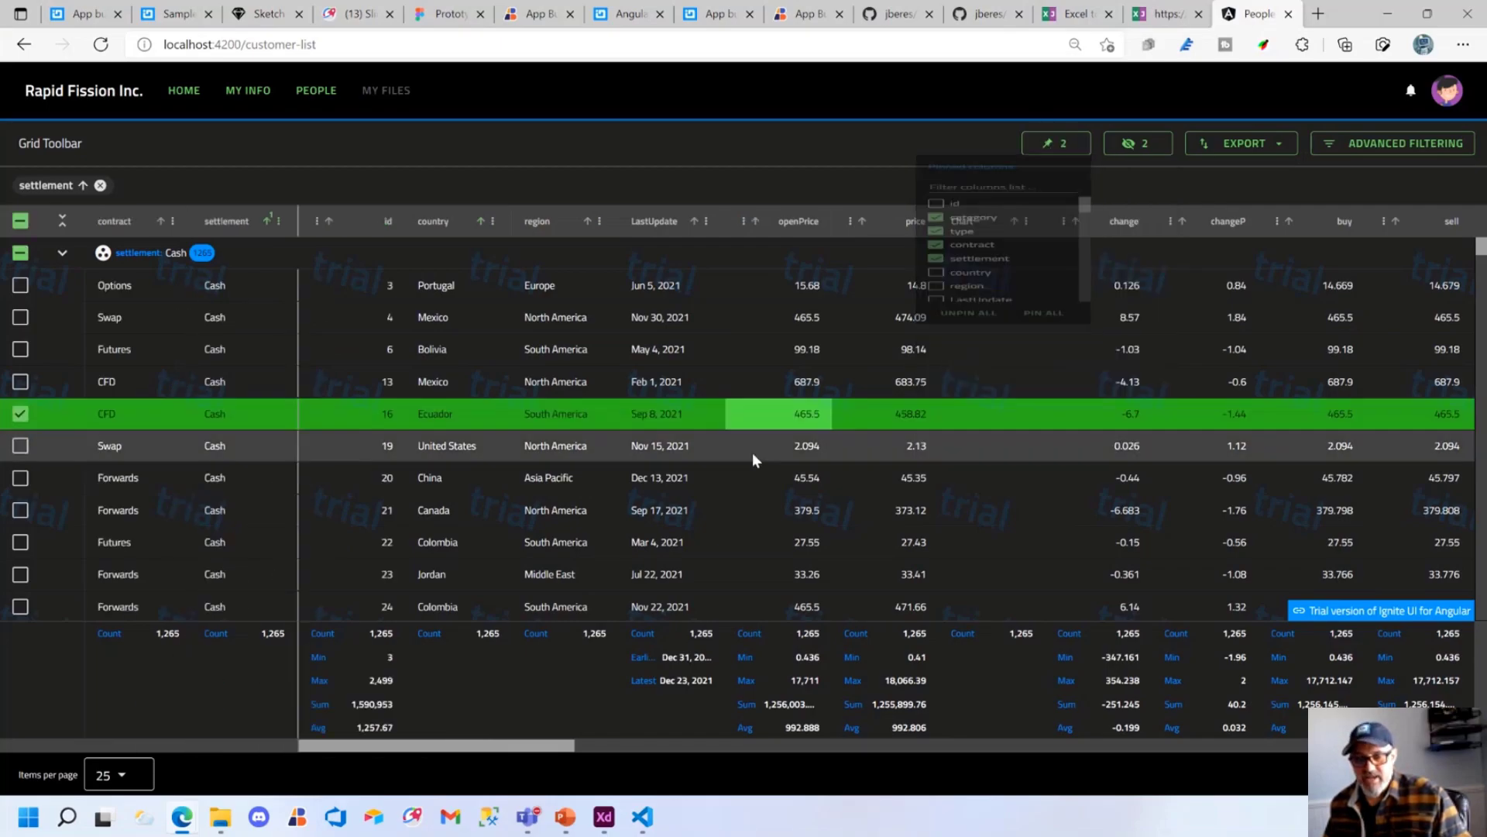
pyautogui.hscroll(2, 653, 748)
pyautogui.moveTo(653, 750); pyautogui.dragTo(436, 747)
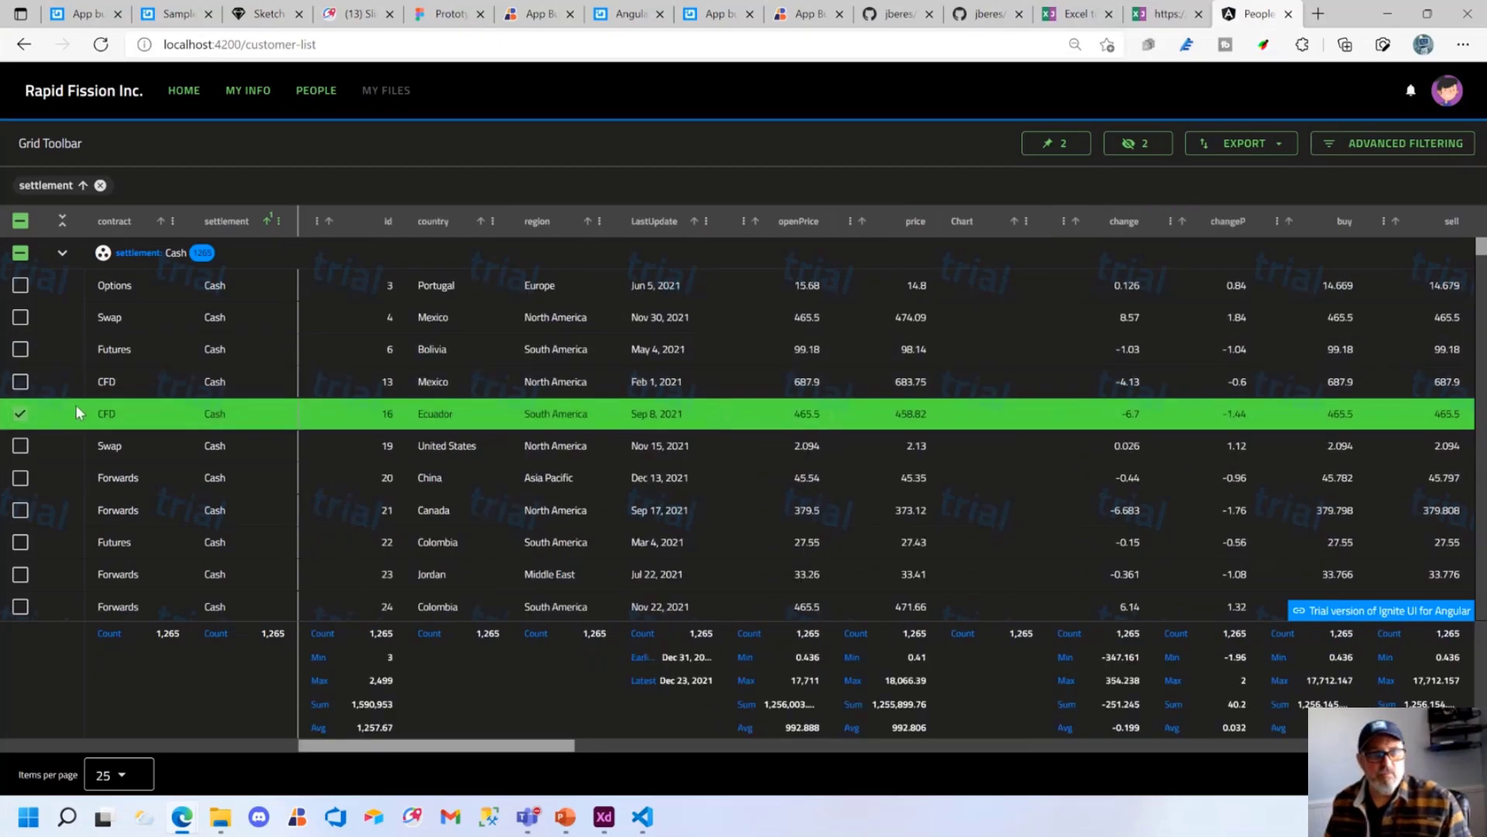
# Collapse and re-expand all grid groups, and do the same for the Cash settlement group alone
pyautogui.click(63, 223)
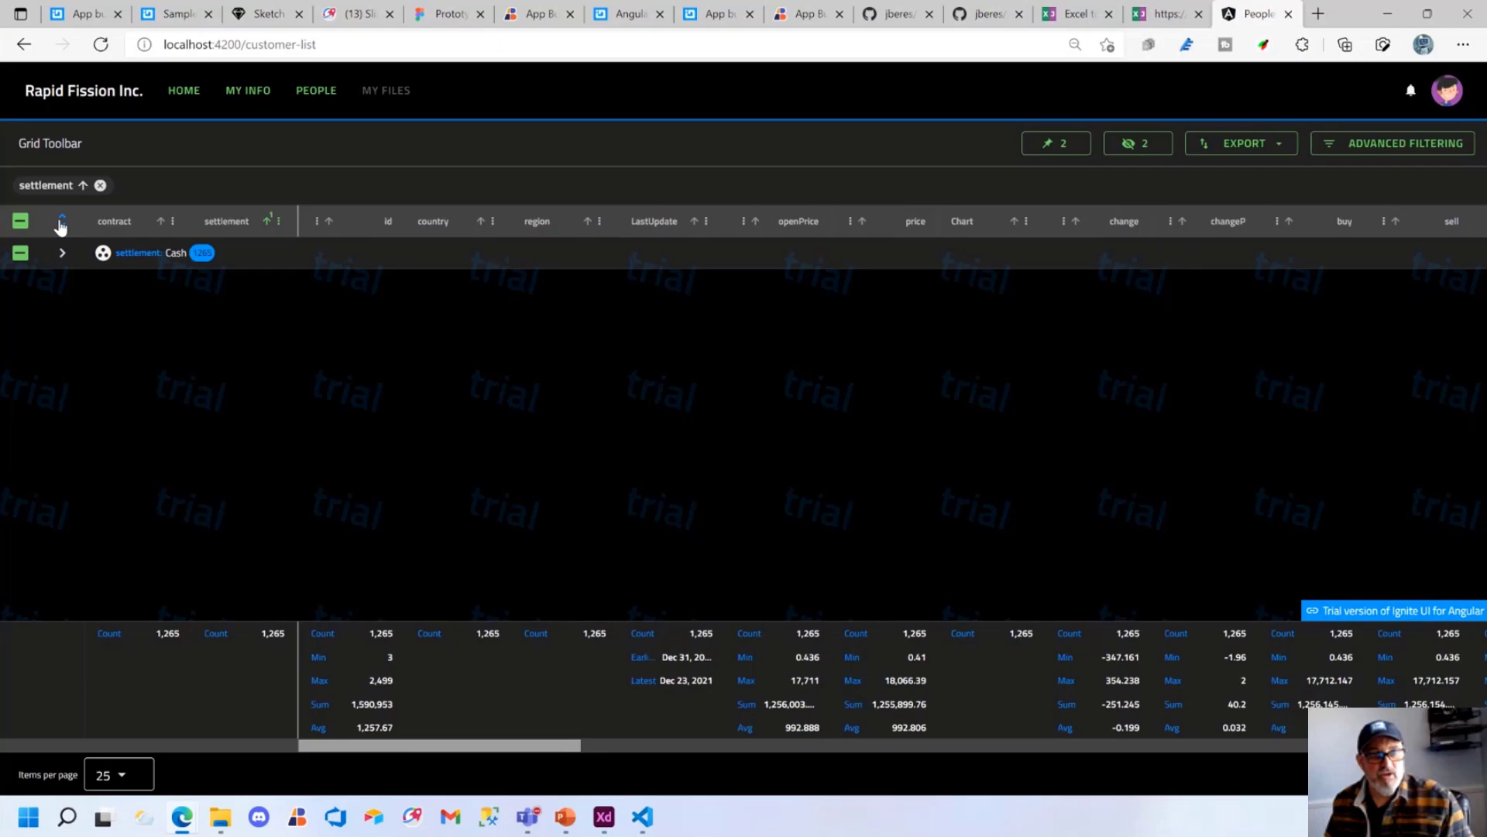
pyautogui.click(61, 223)
pyautogui.click(60, 253)
pyautogui.click(60, 253)
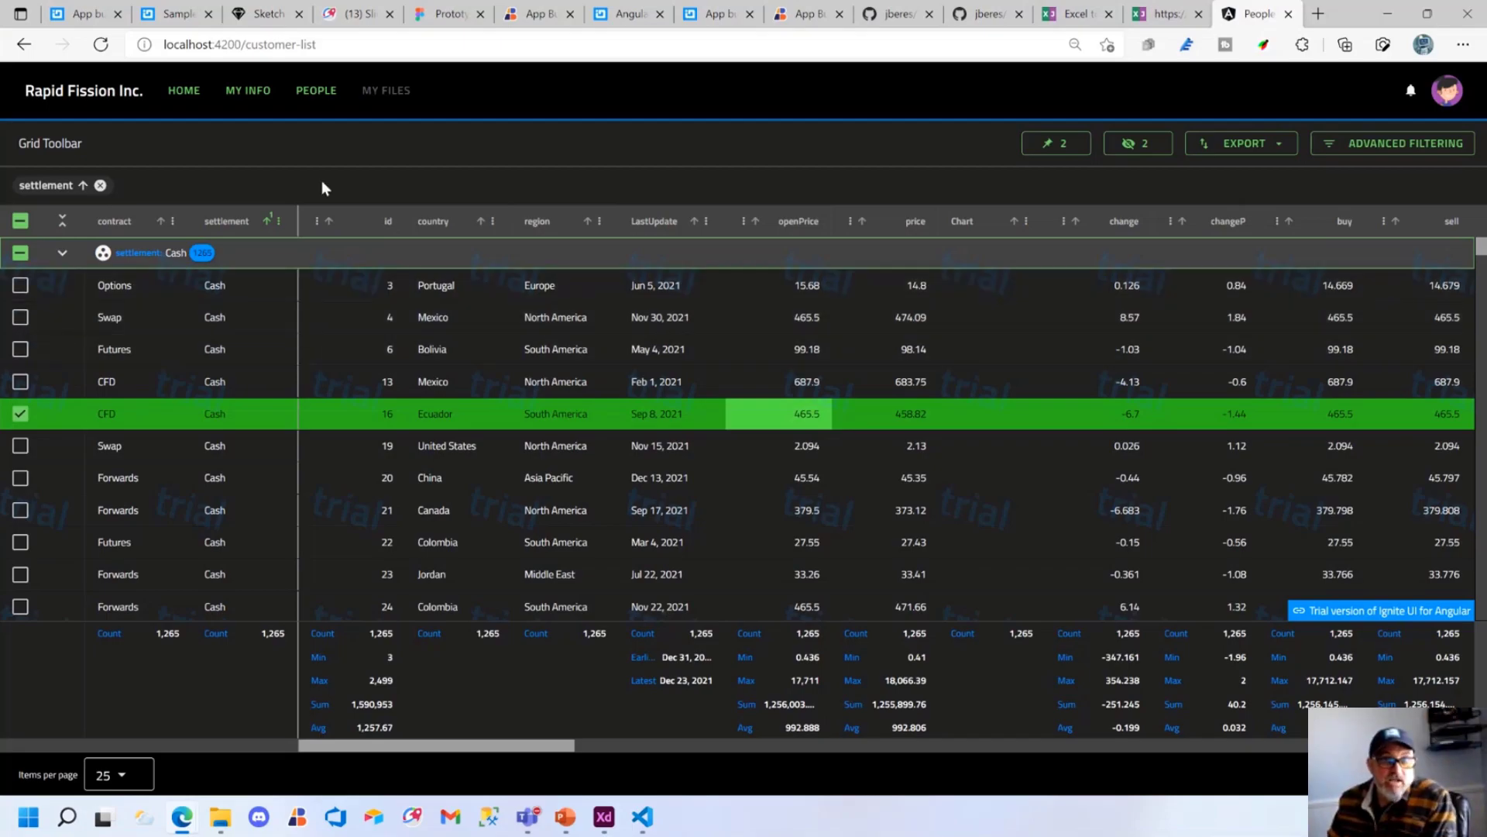
# Visit the app's Home and My Info pages and return to the People page
pyautogui.click(183, 91)
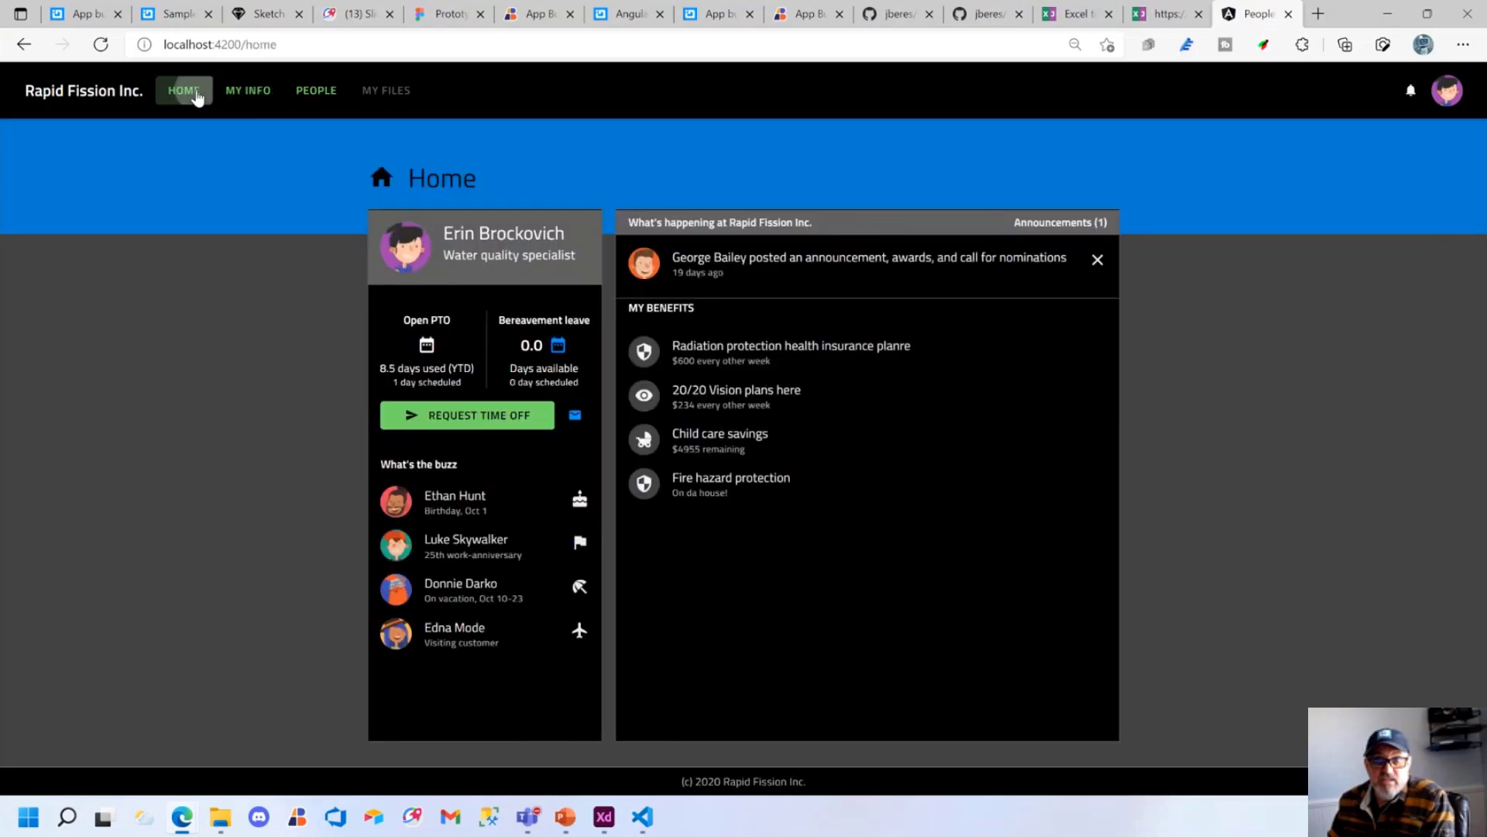
pyautogui.click(267, 93)
pyautogui.click(316, 90)
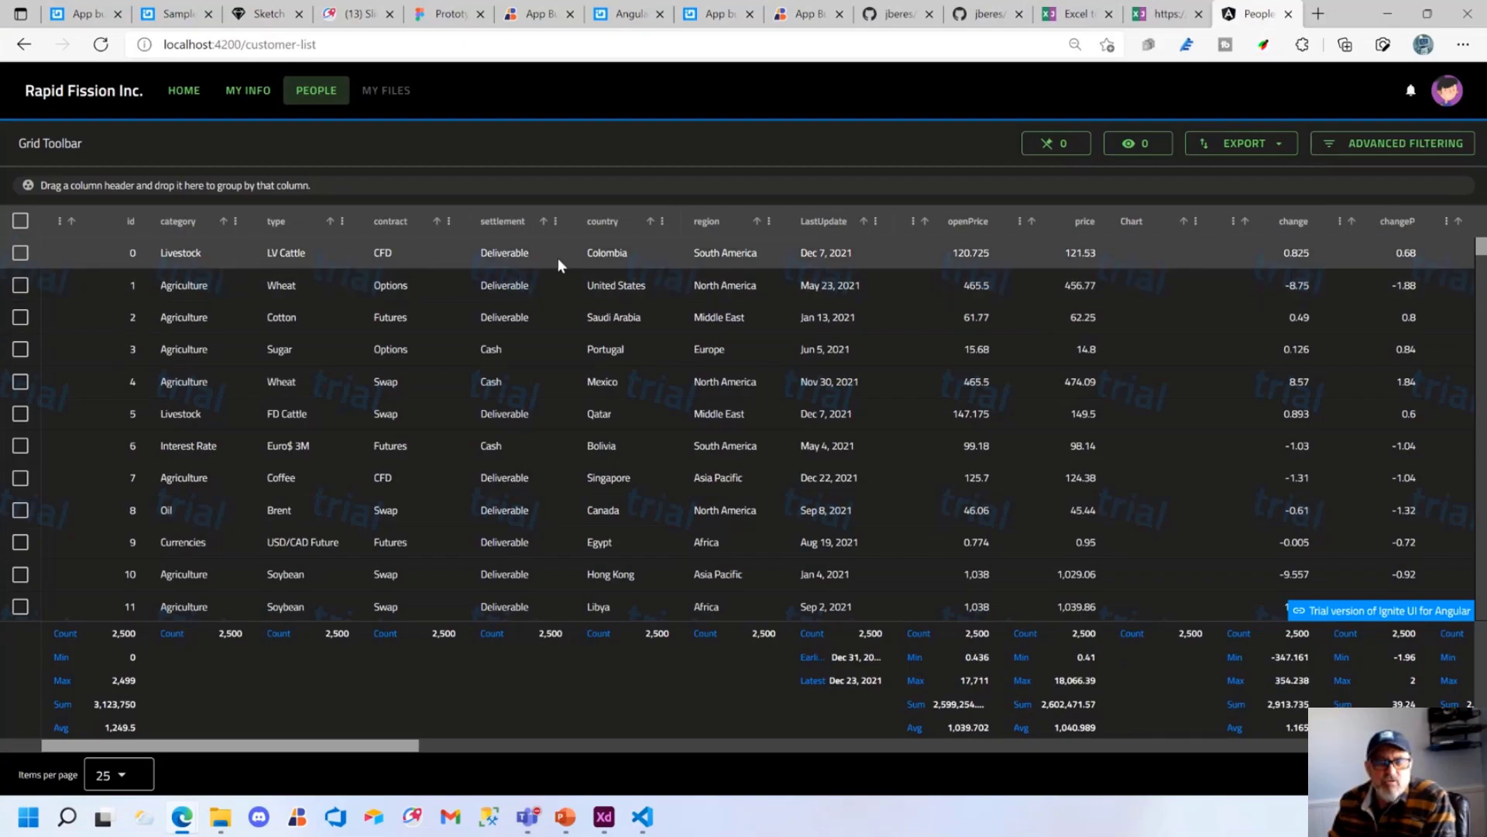
# Group the grid by country, settlement and region, and move country to the last grouping level
pyautogui.moveTo(598, 222); pyautogui.dragTo(393, 192)
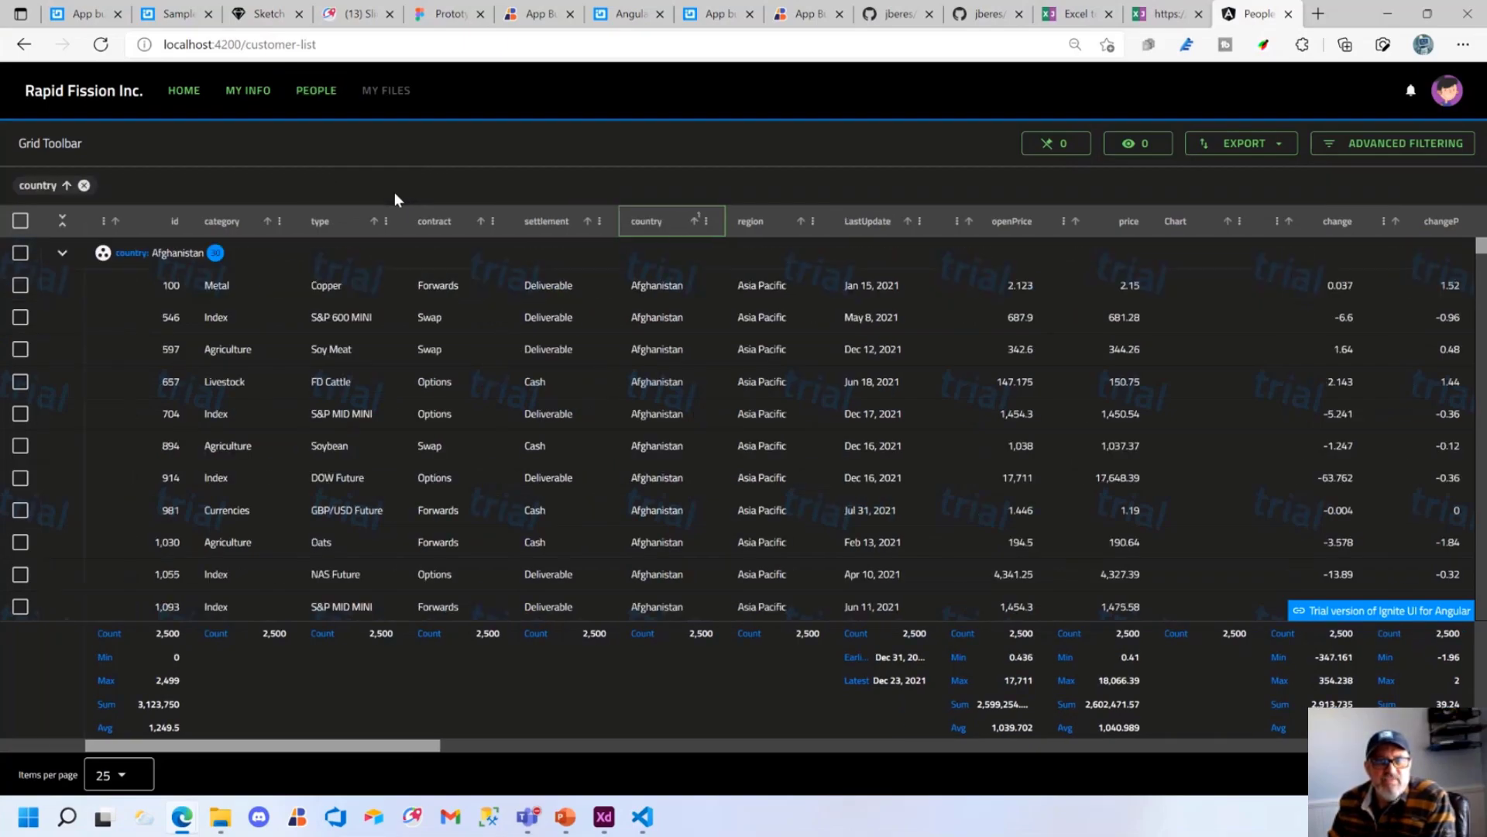
pyautogui.moveTo(511, 221); pyautogui.dragTo(471, 191)
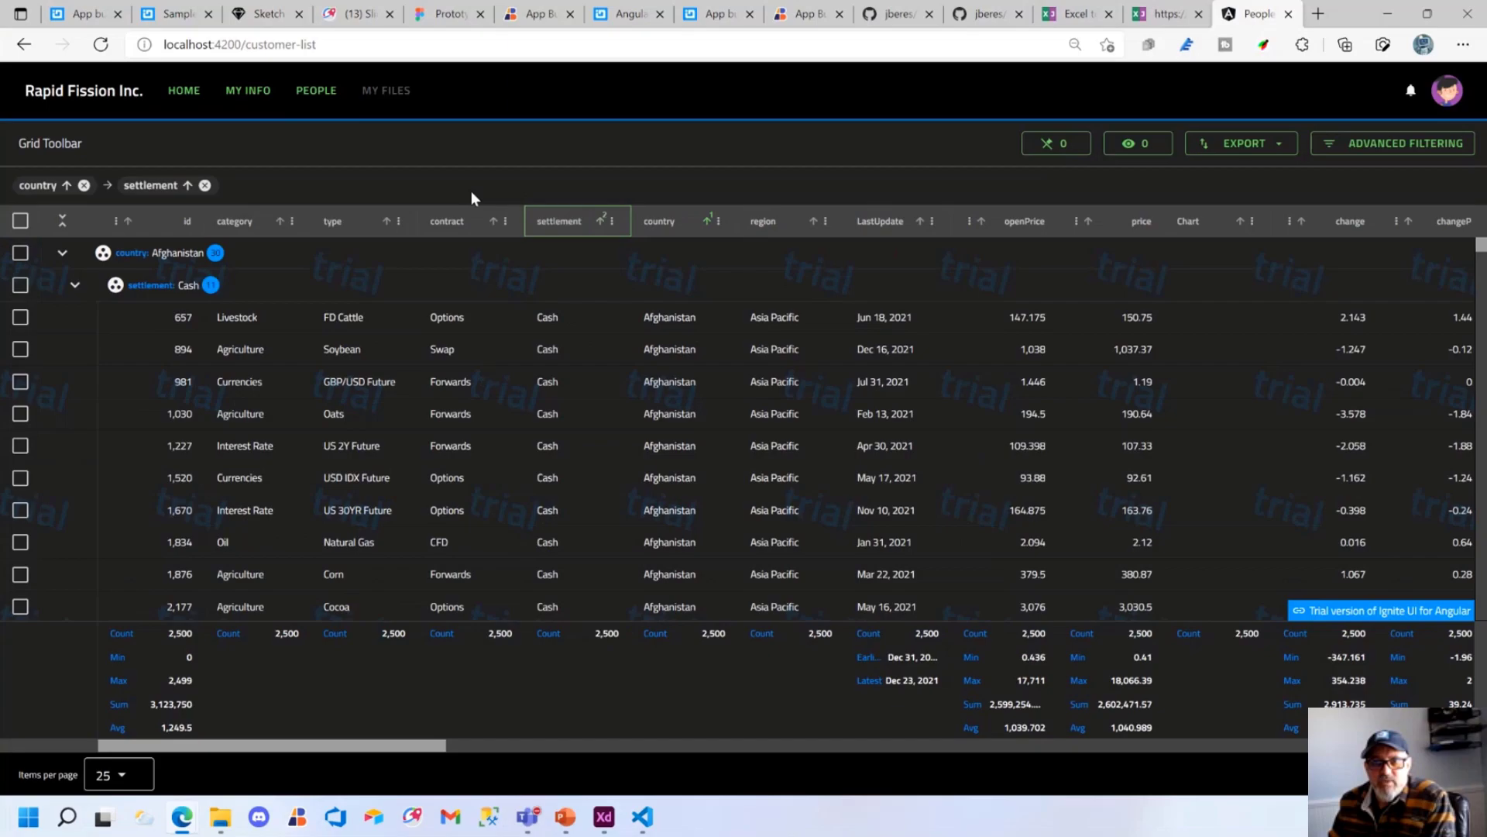
pyautogui.moveTo(767, 221); pyautogui.dragTo(750, 187)
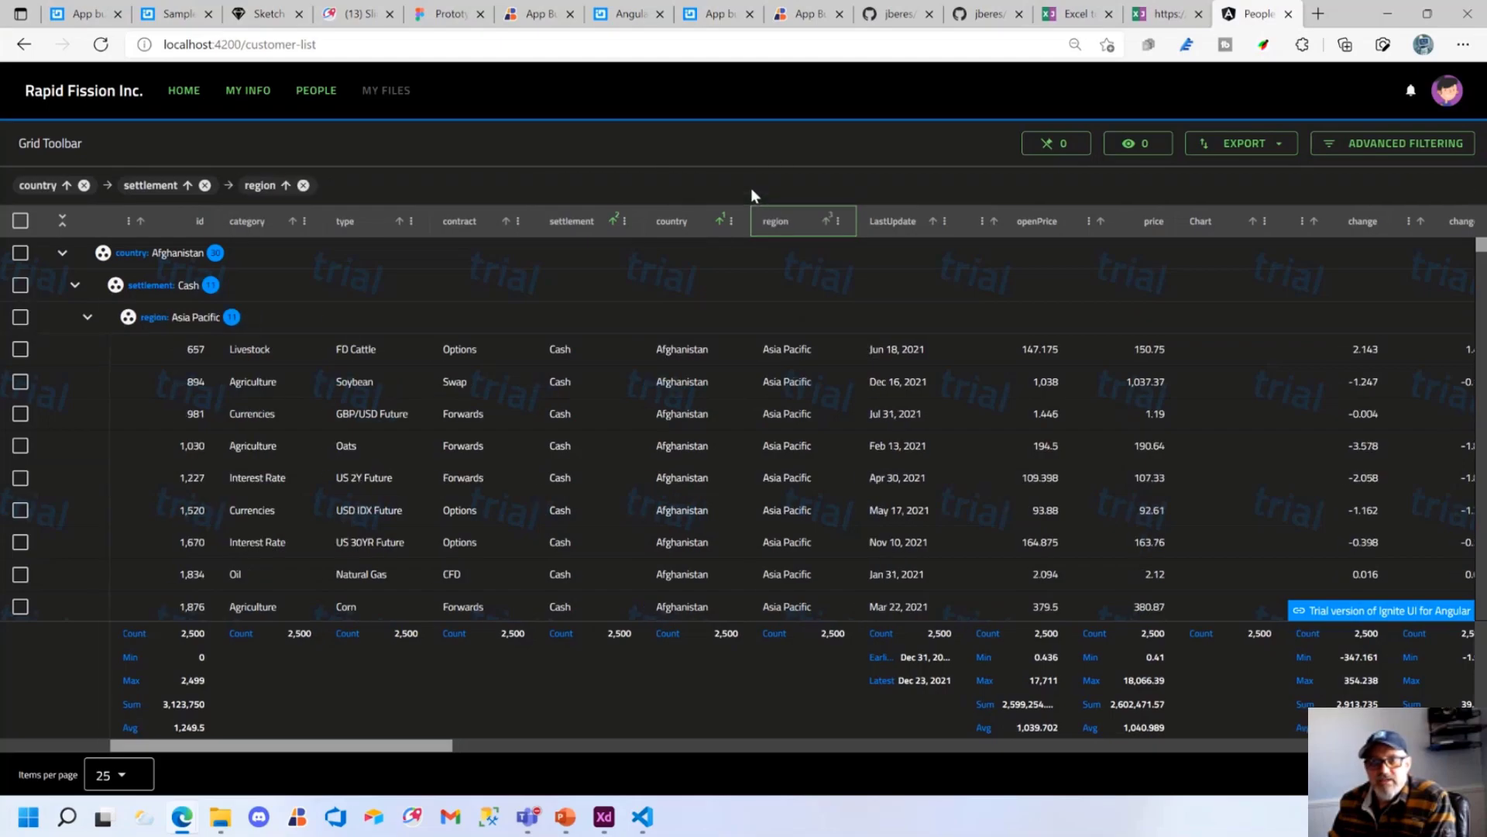
pyautogui.moveTo(37, 185); pyautogui.dragTo(343, 185)
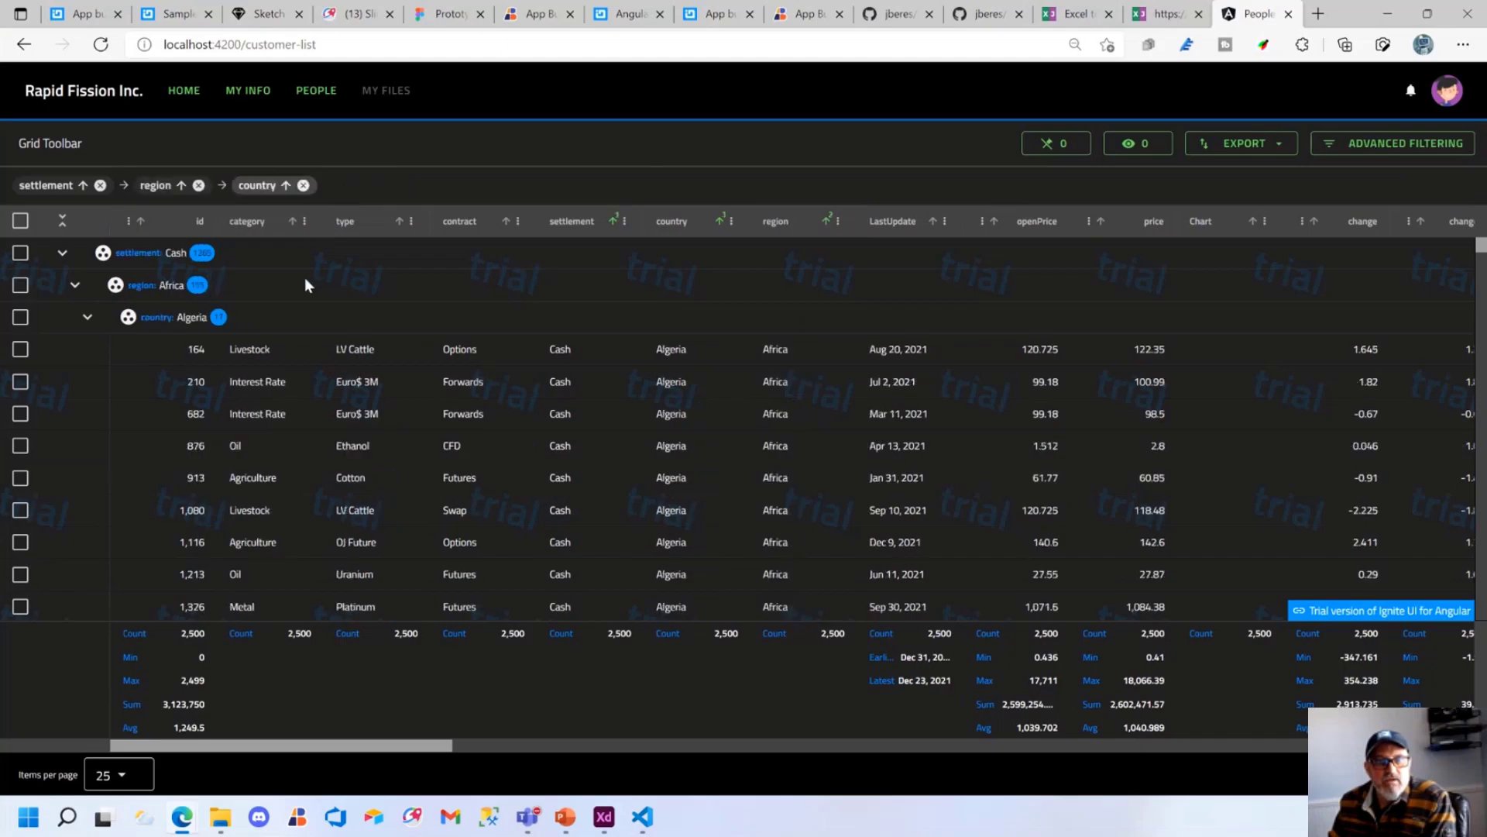
# Export the grouped grid to Excel and open the downloaded ExportedData.xlsx
pyautogui.click(1248, 154)
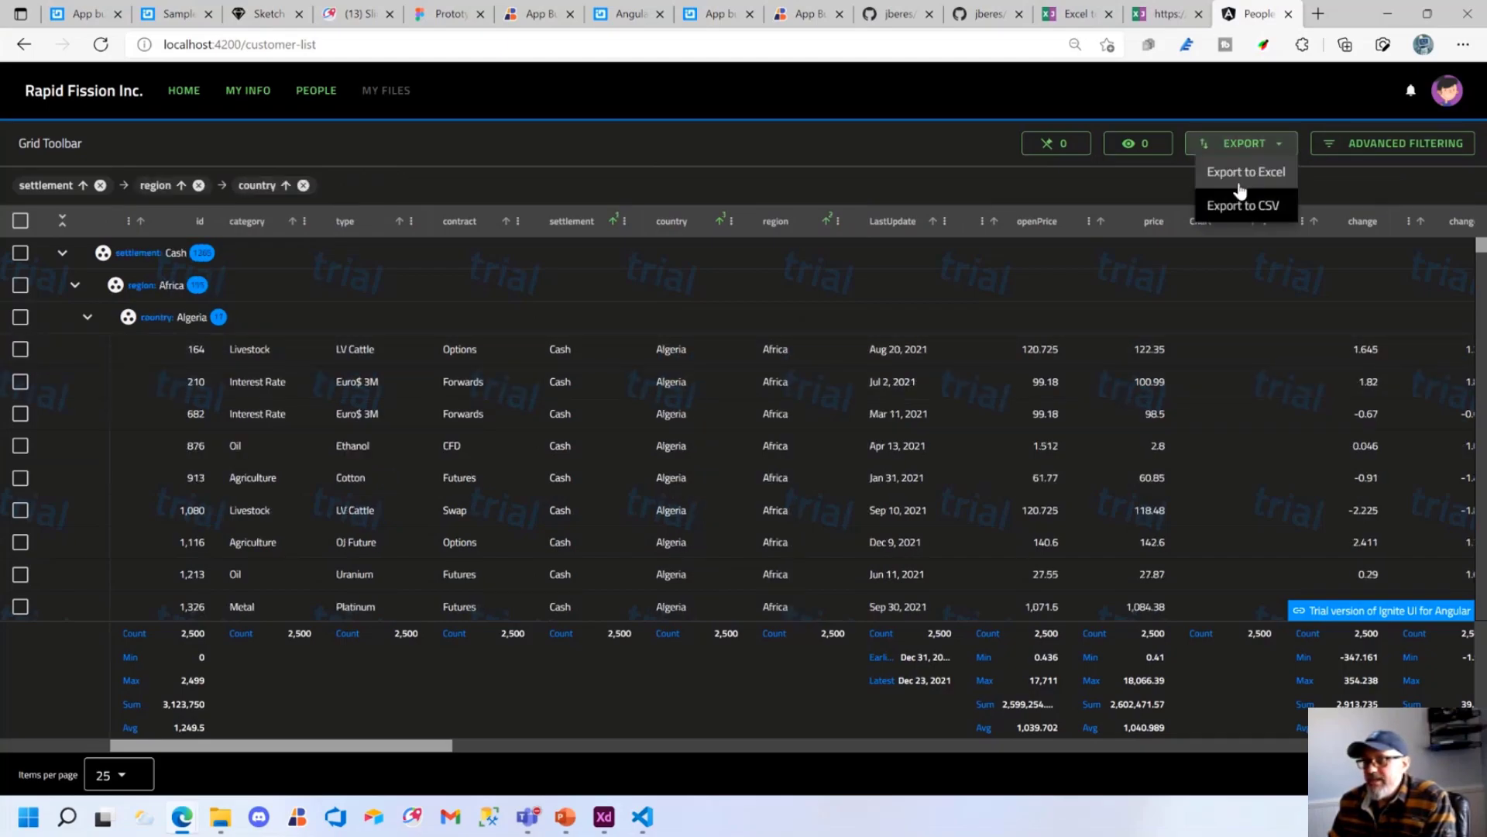
pyautogui.click(1238, 198)
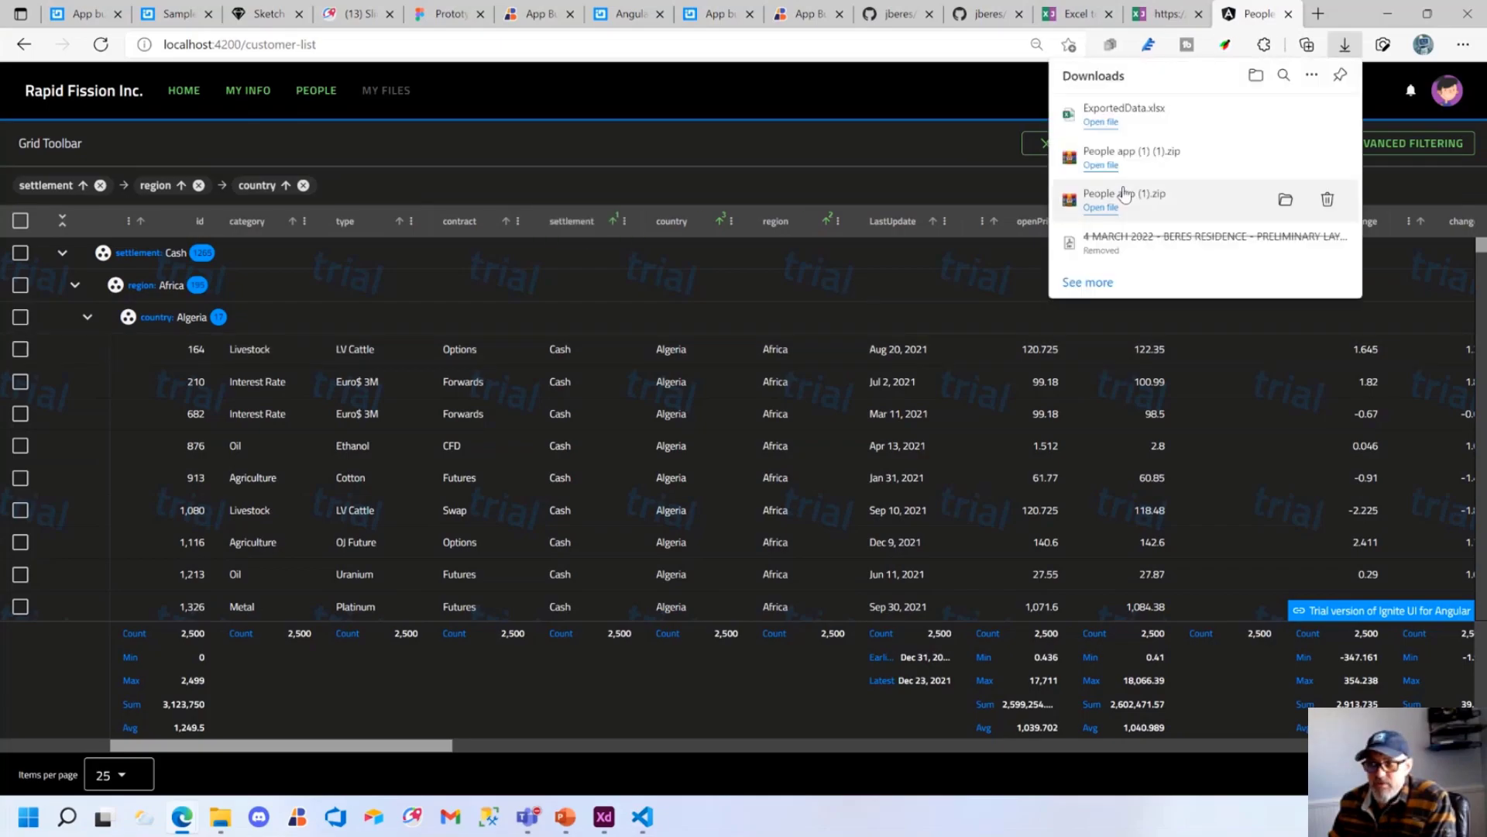
pyautogui.click(1101, 121)
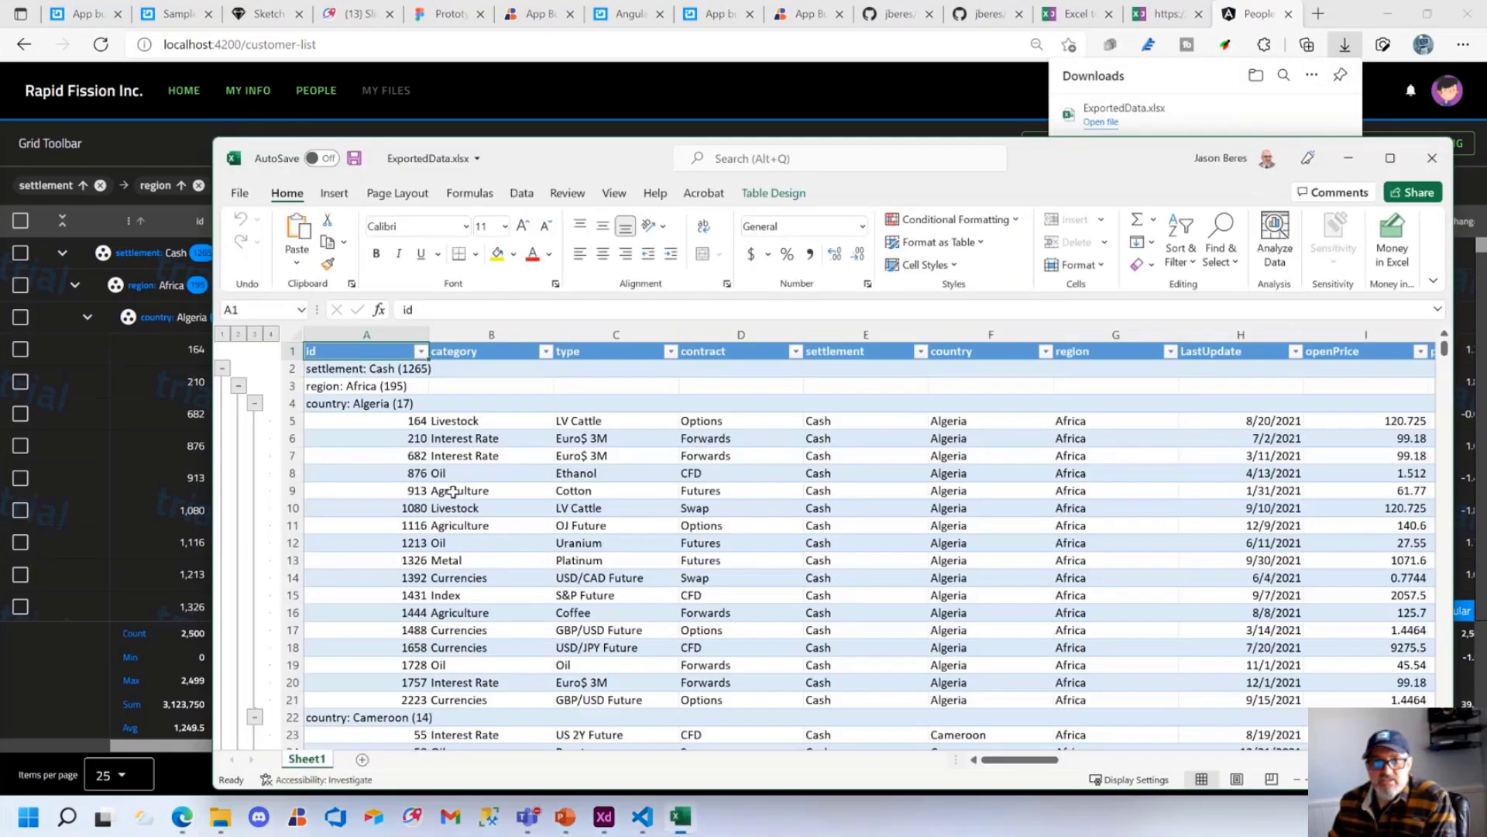
# Test the workbook's outline by collapsing the Algeria, Africa and Cash groups, expanding all levels, and collapsing the three groups again
pyautogui.click(255, 403)
pyautogui.click(238, 385)
pyautogui.click(223, 369)
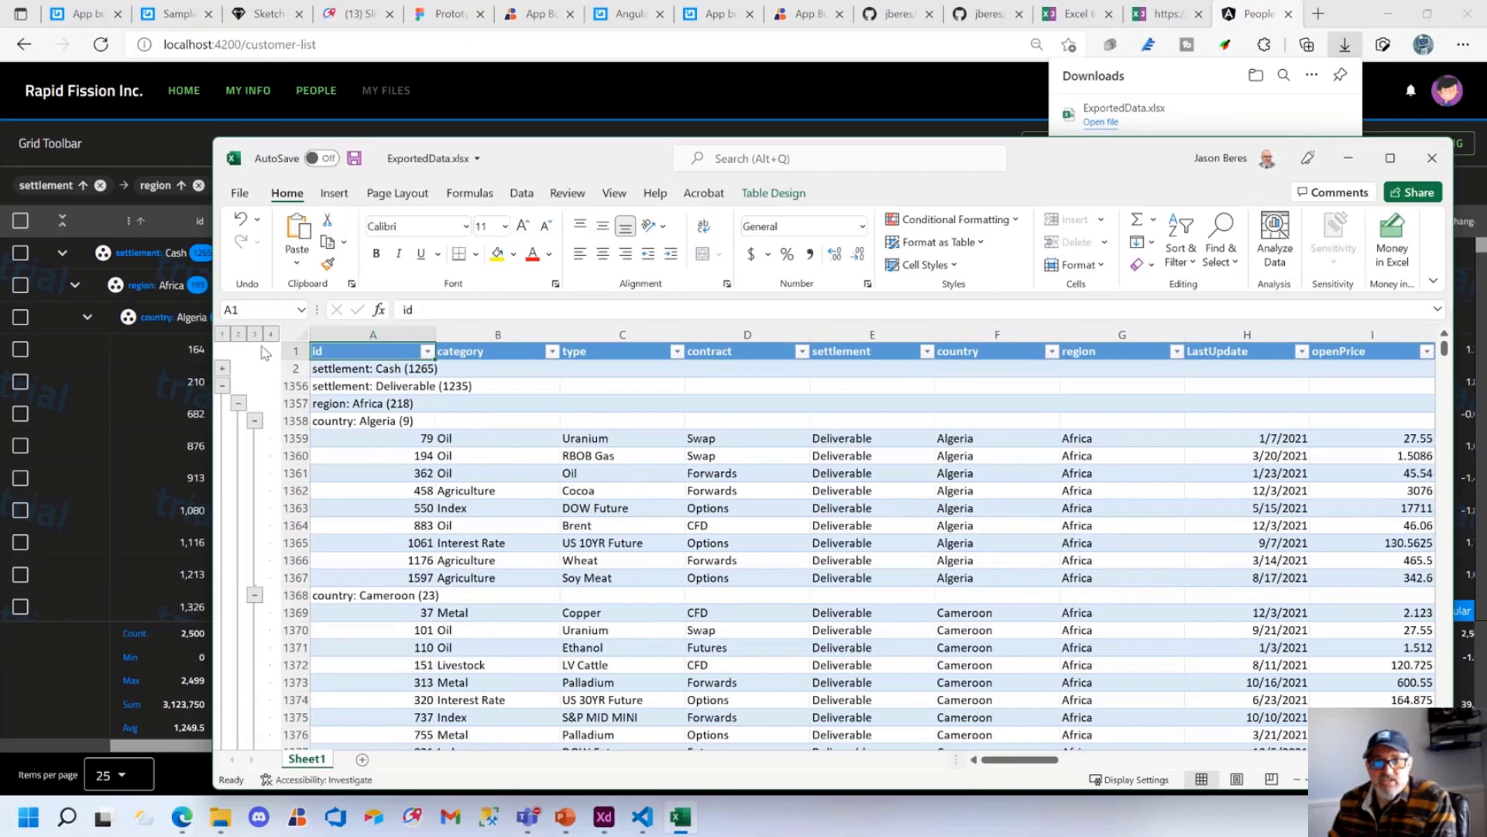
pyautogui.click(254, 334)
pyautogui.click(271, 334)
pyautogui.click(255, 403)
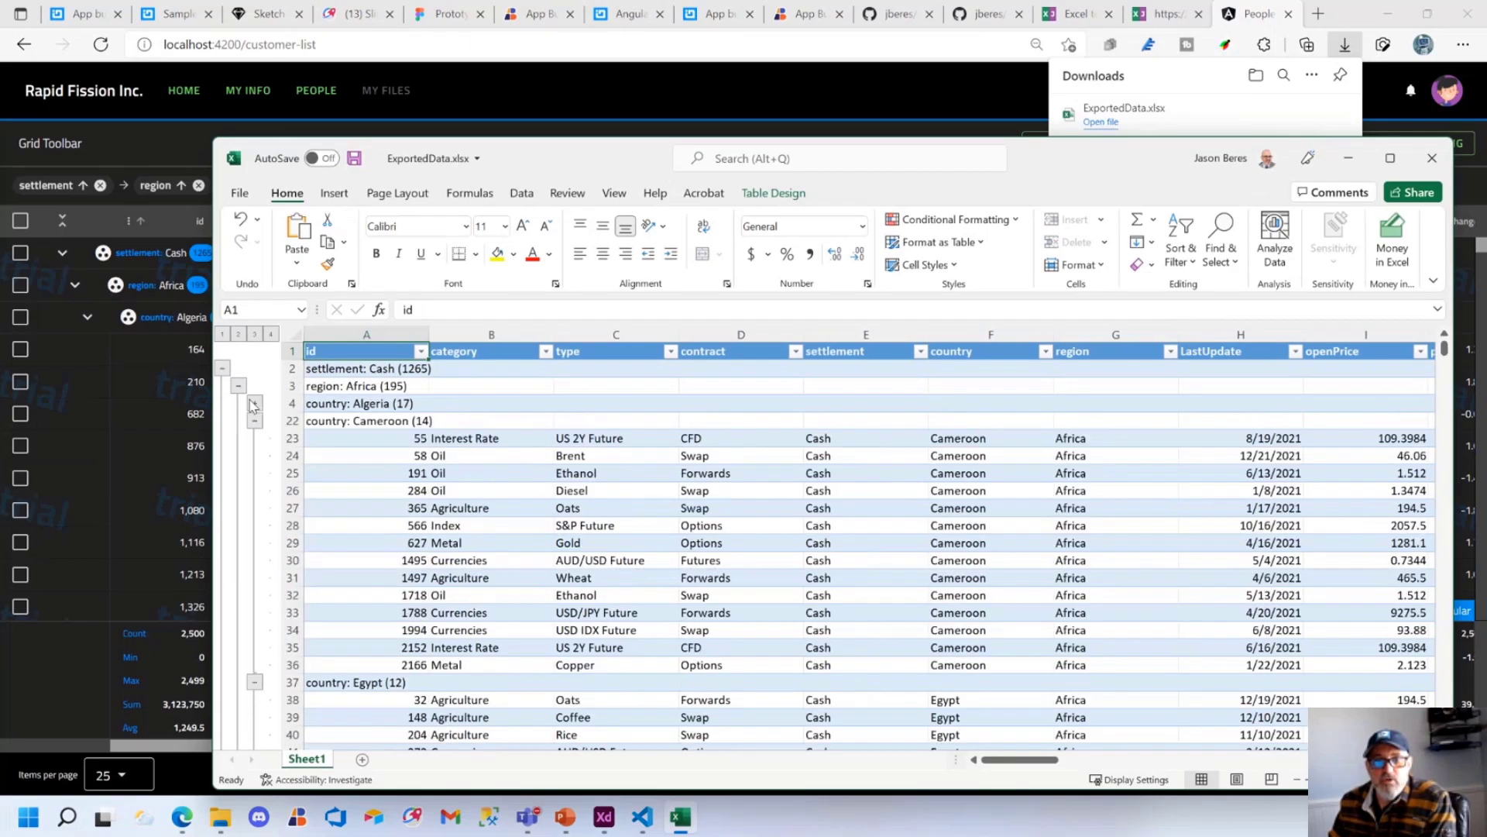
pyautogui.click(238, 385)
pyautogui.click(224, 369)
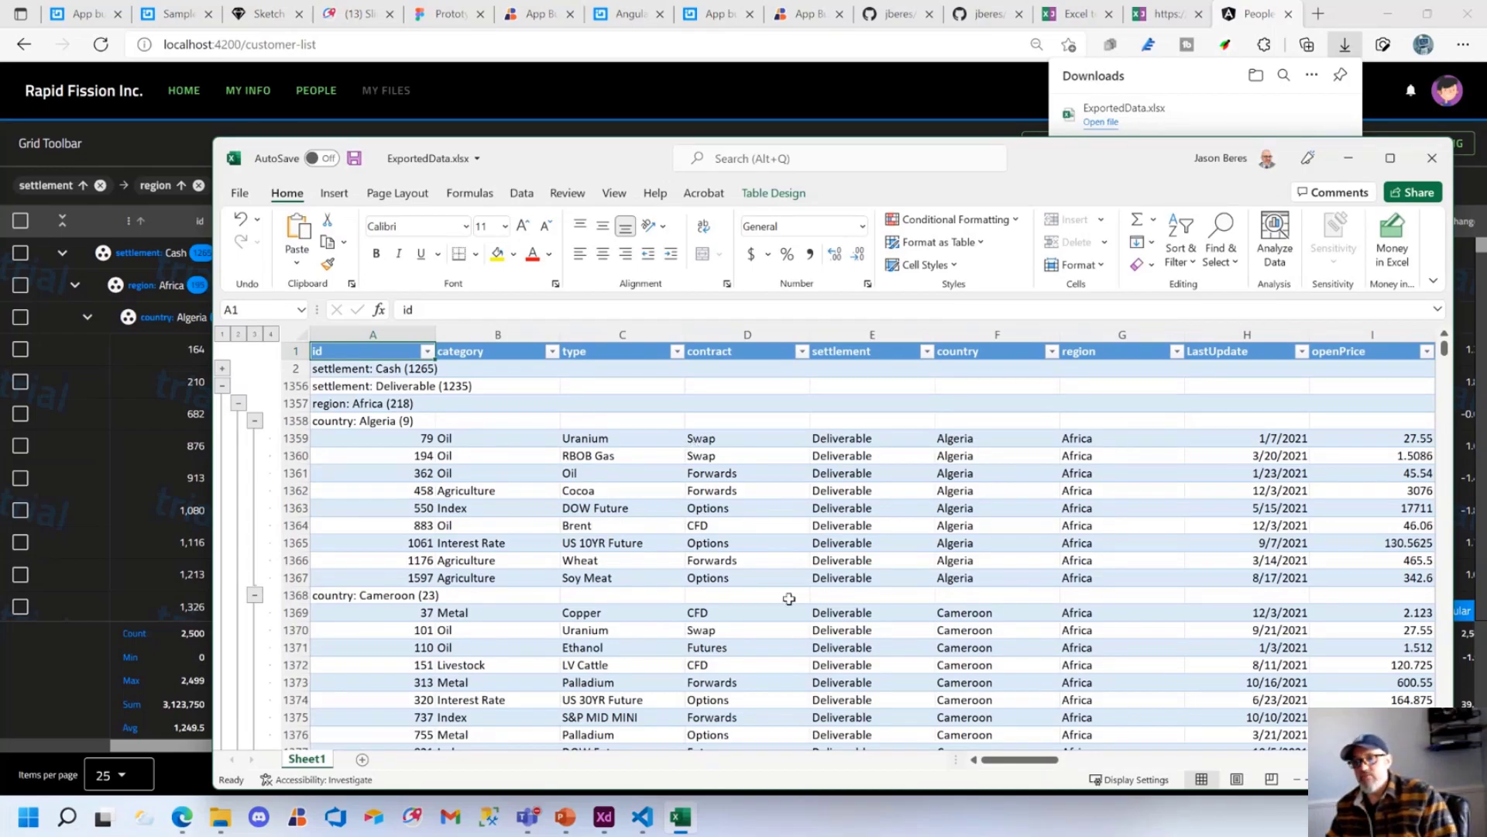
# Review the exported Deliverable rows grouped by country, and minimize the workbook
pyautogui.scroll(-20, 788, 599)
pyautogui.scroll(20, 819, 620)
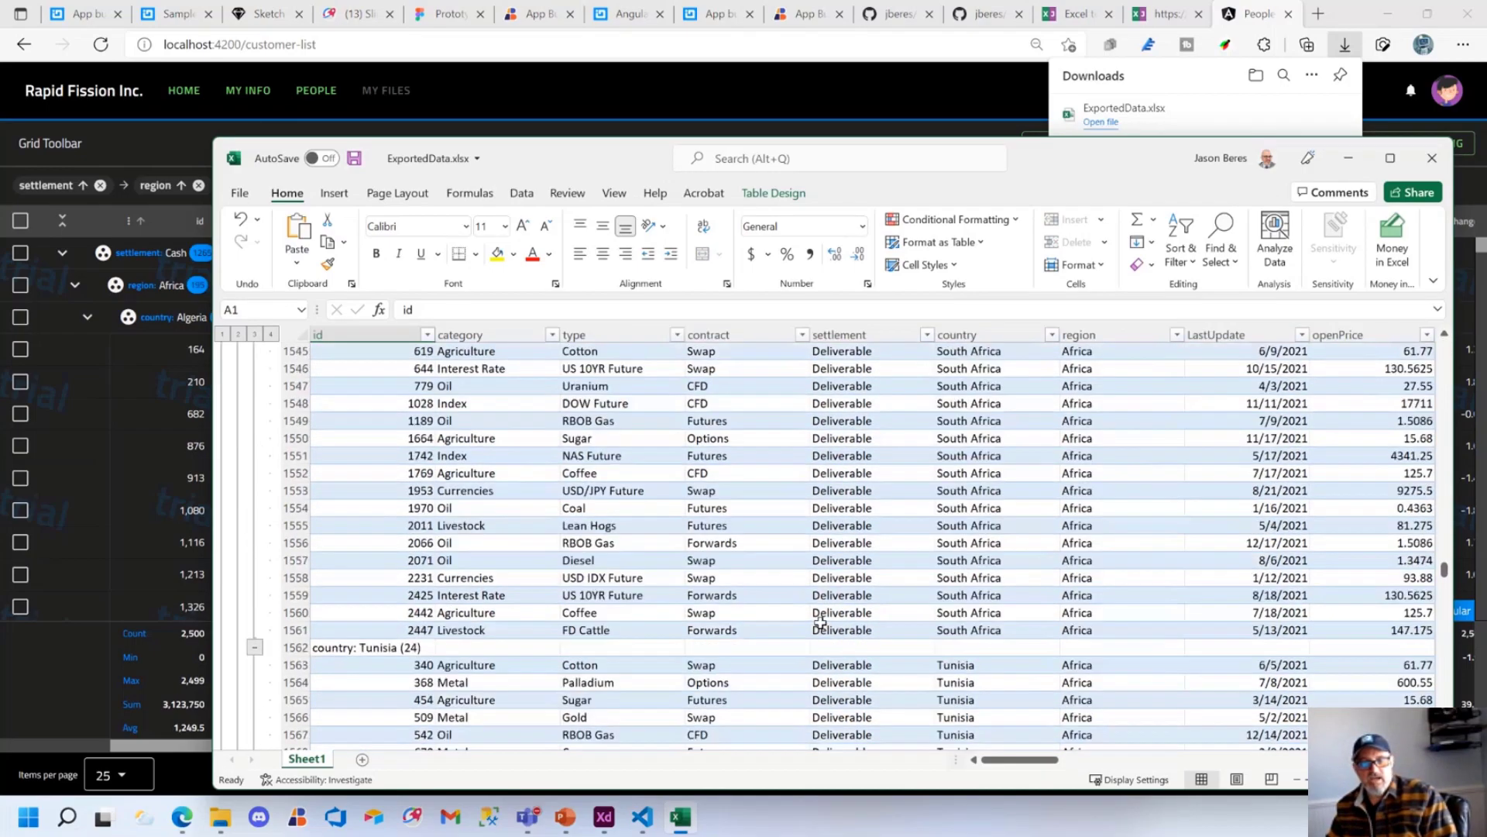
pyautogui.scroll(20, 820, 620)
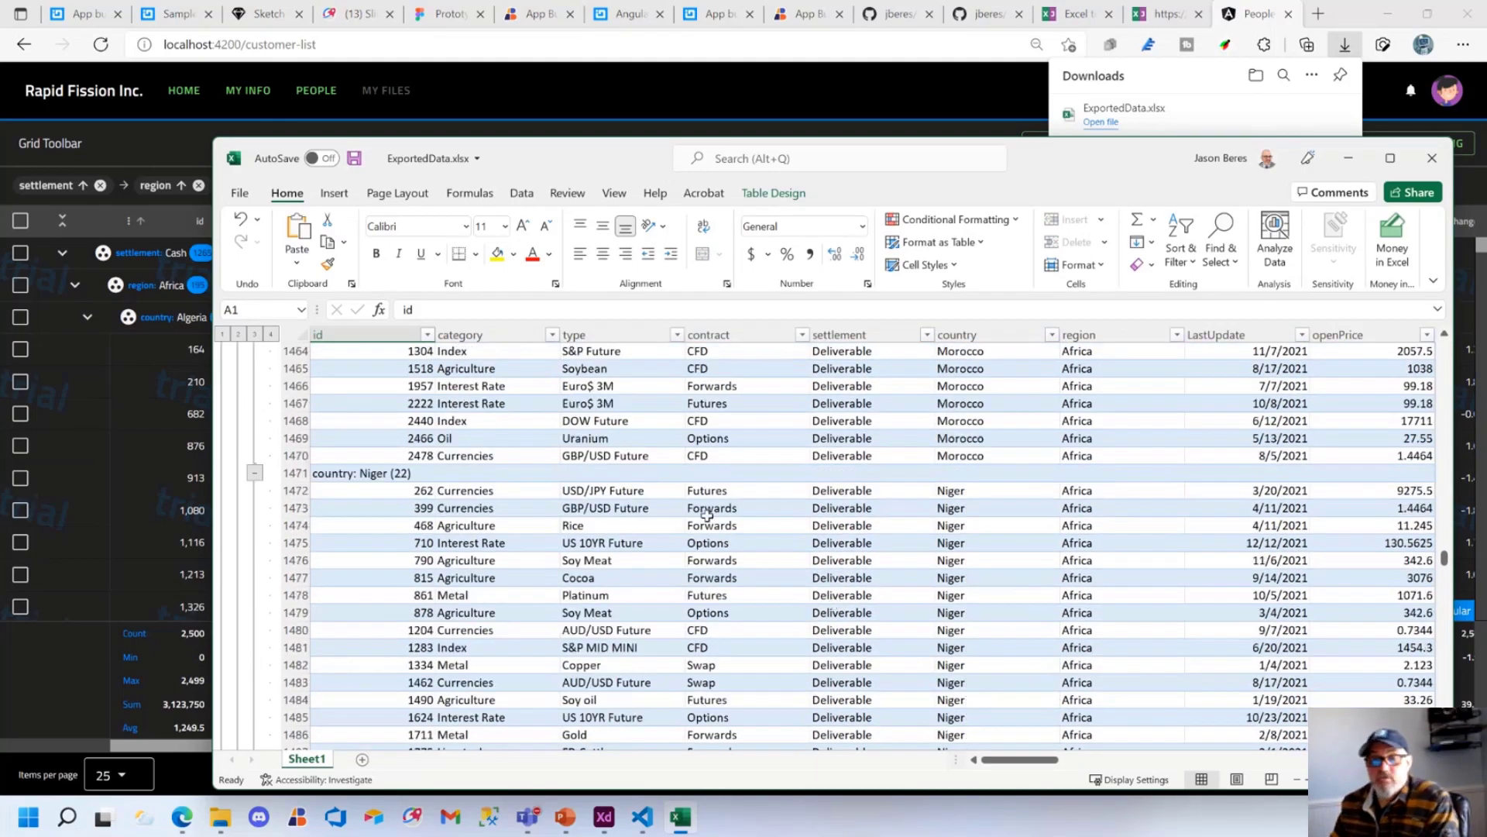
pyautogui.scroll(14, 707, 515)
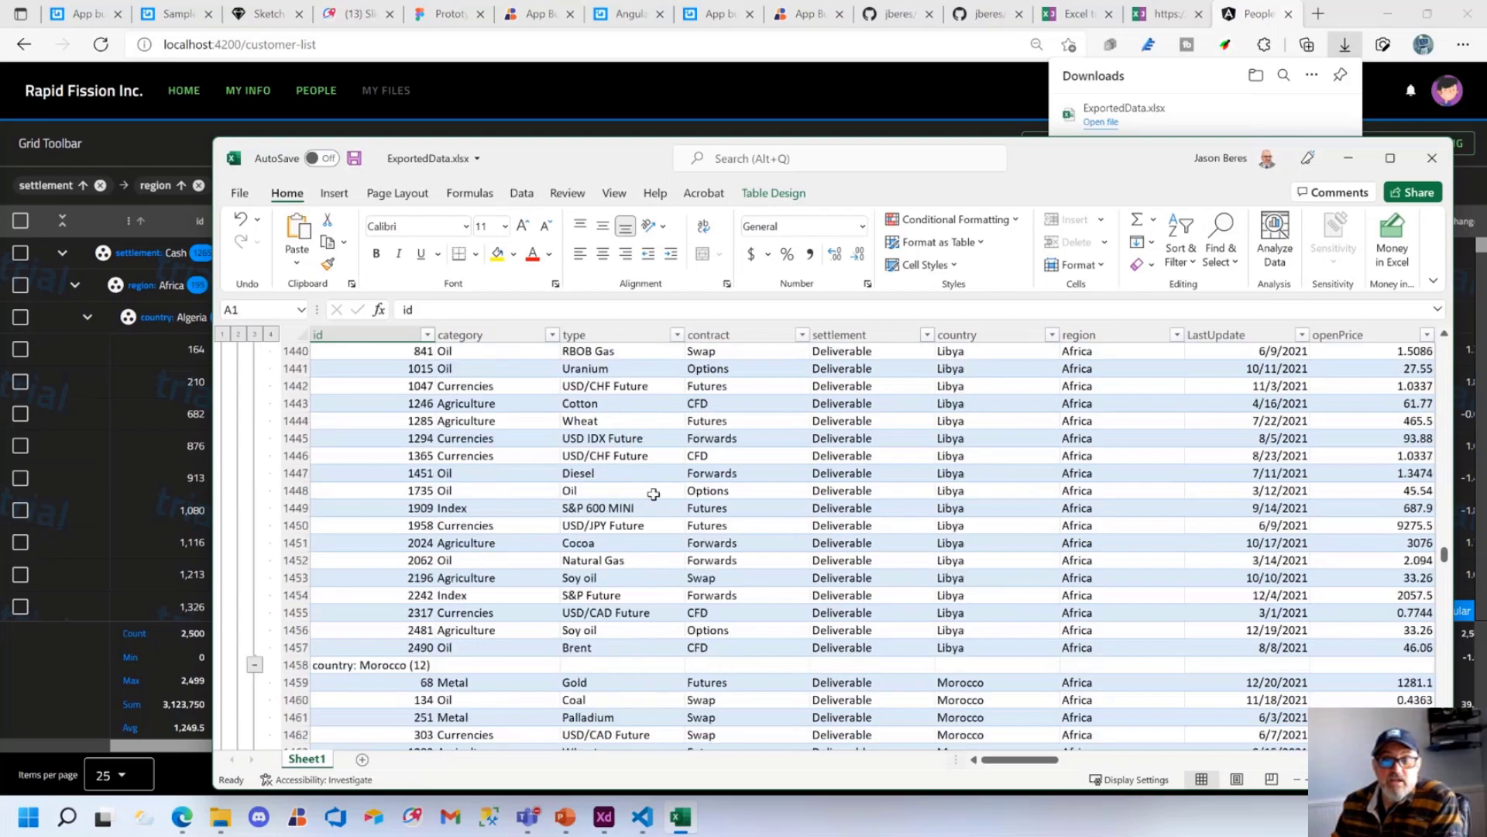
pyautogui.click(1347, 163)
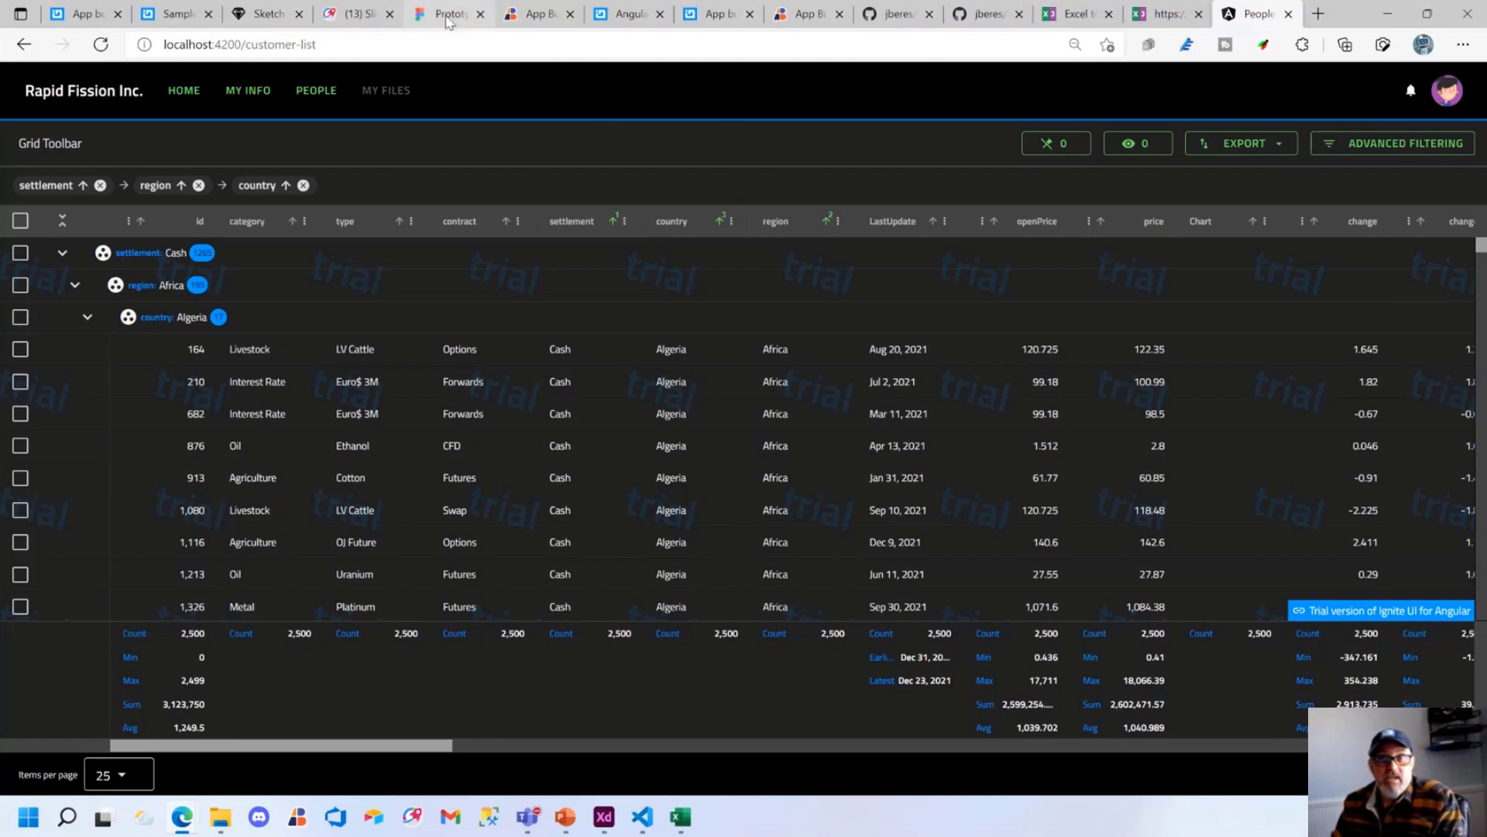
# Switch to the App Builder project and create a new application from the Blank default layout
pyautogui.click(533, 13)
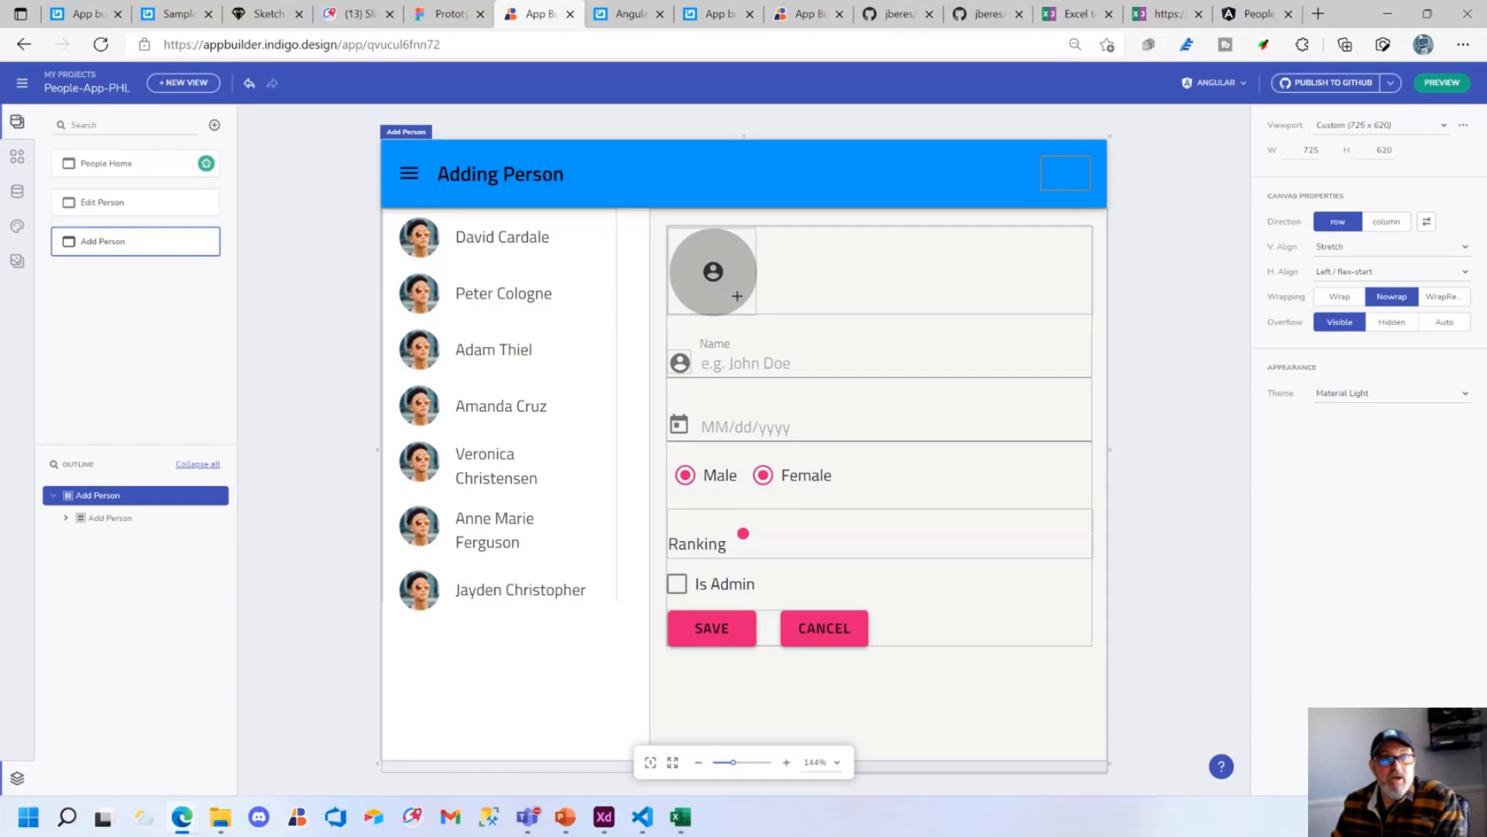
pyautogui.click(22, 85)
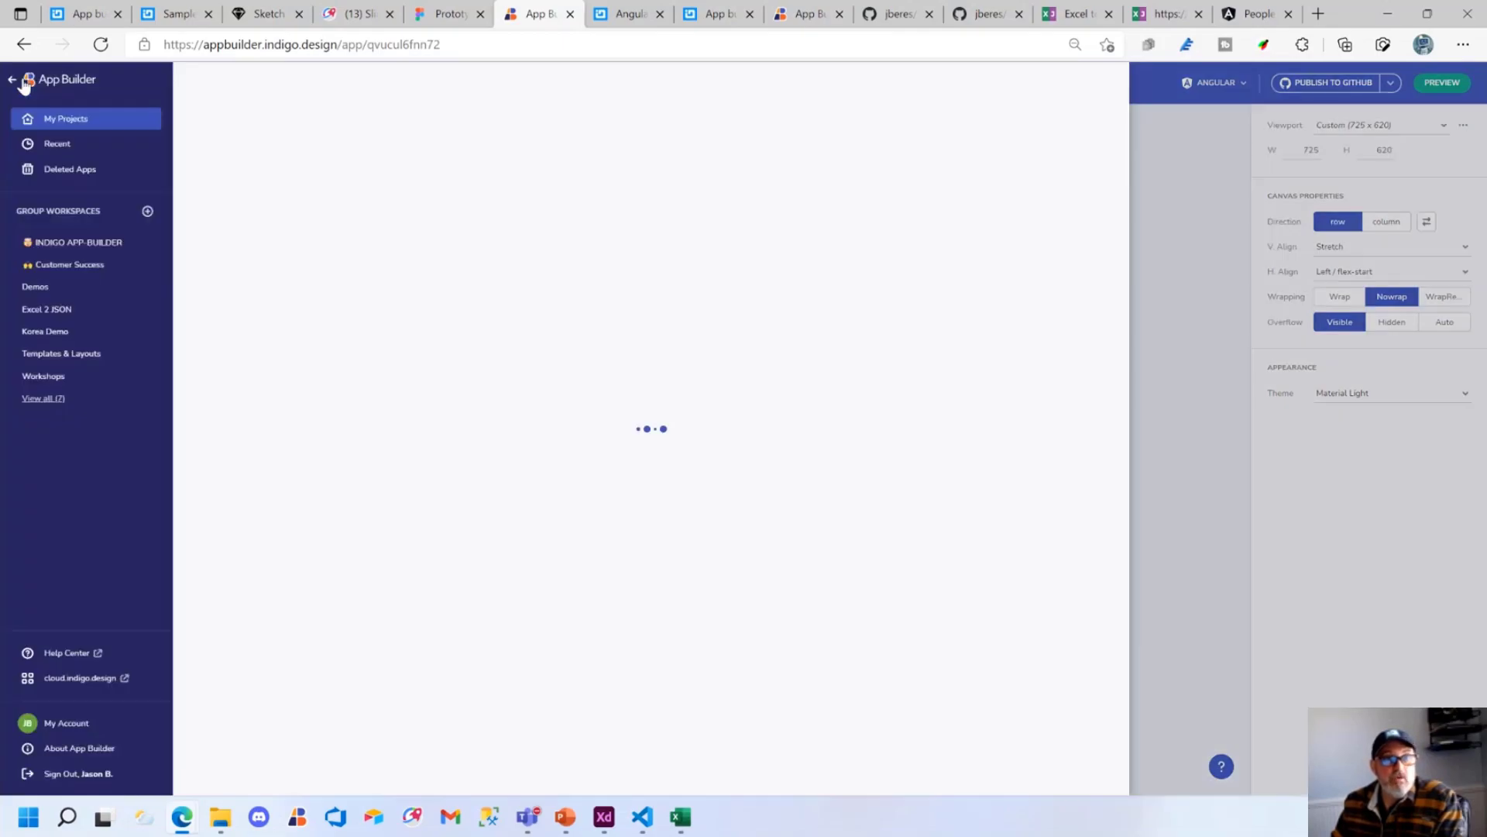
pyautogui.click(310, 195)
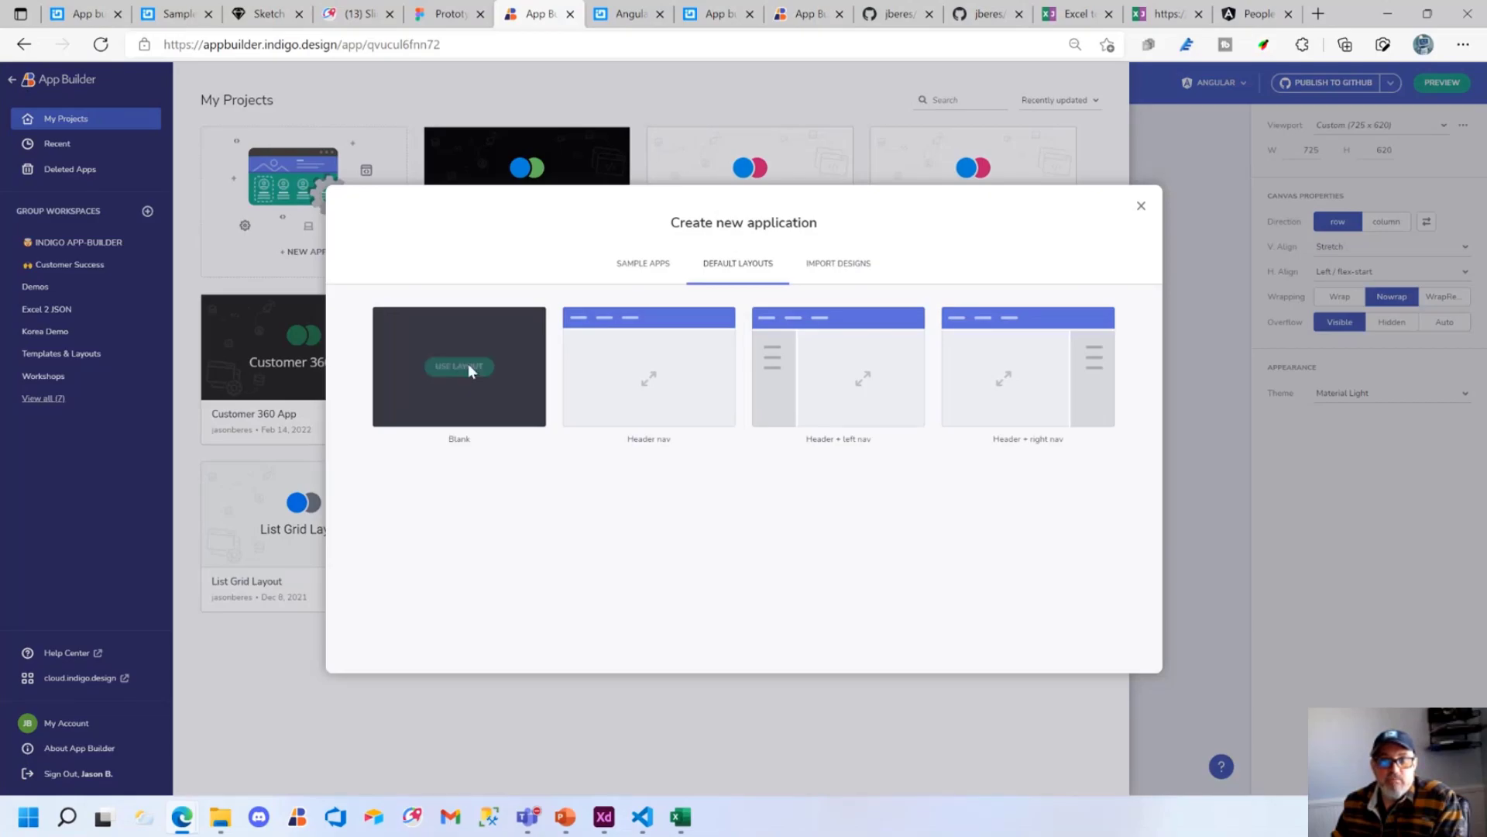
pyautogui.click(468, 364)
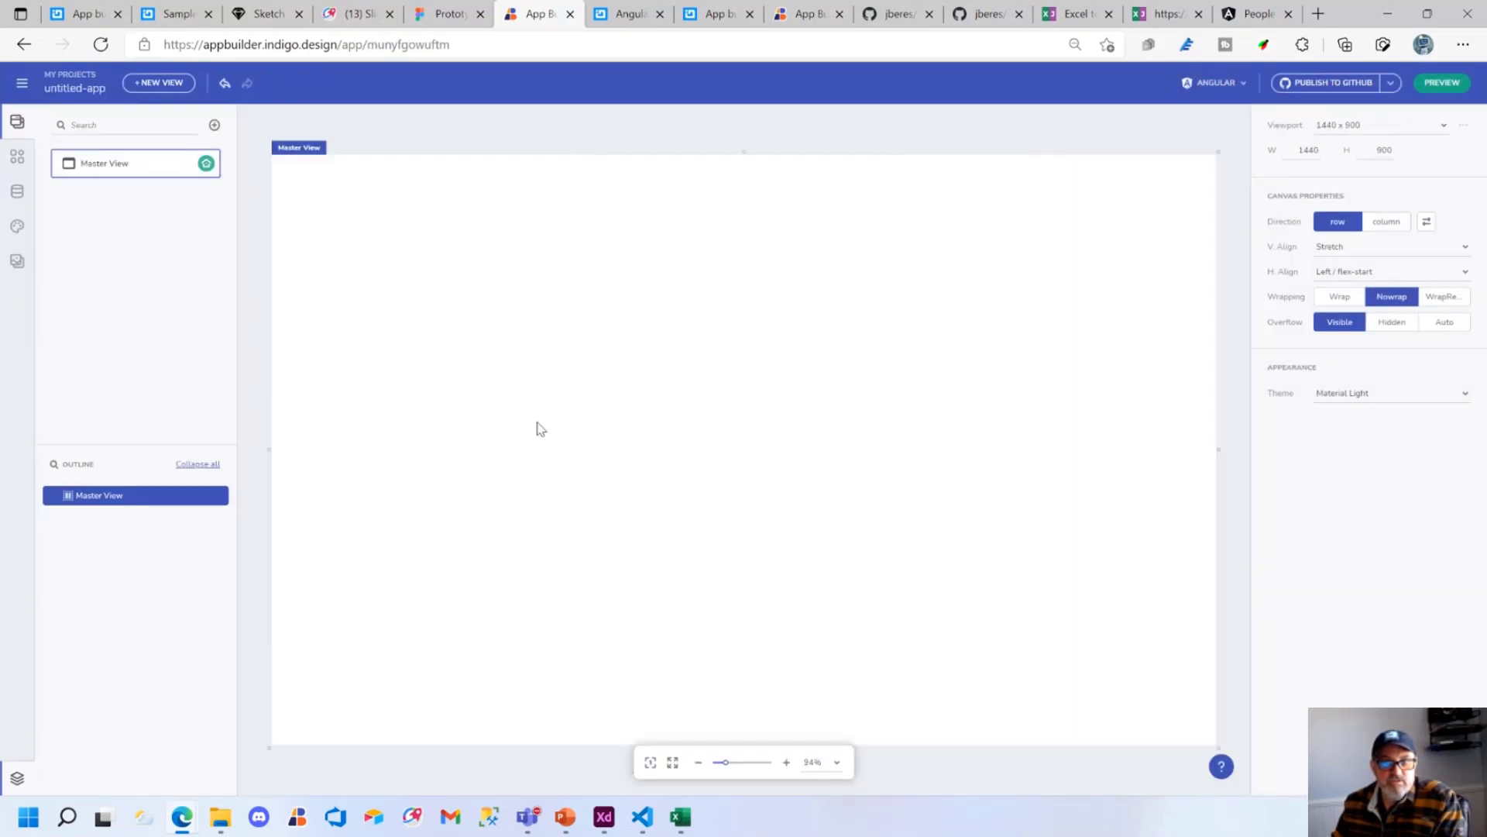
# Add a Grid component to the Master View and set its width and height to 100%
pyautogui.hotkey('ctrl', 'e')
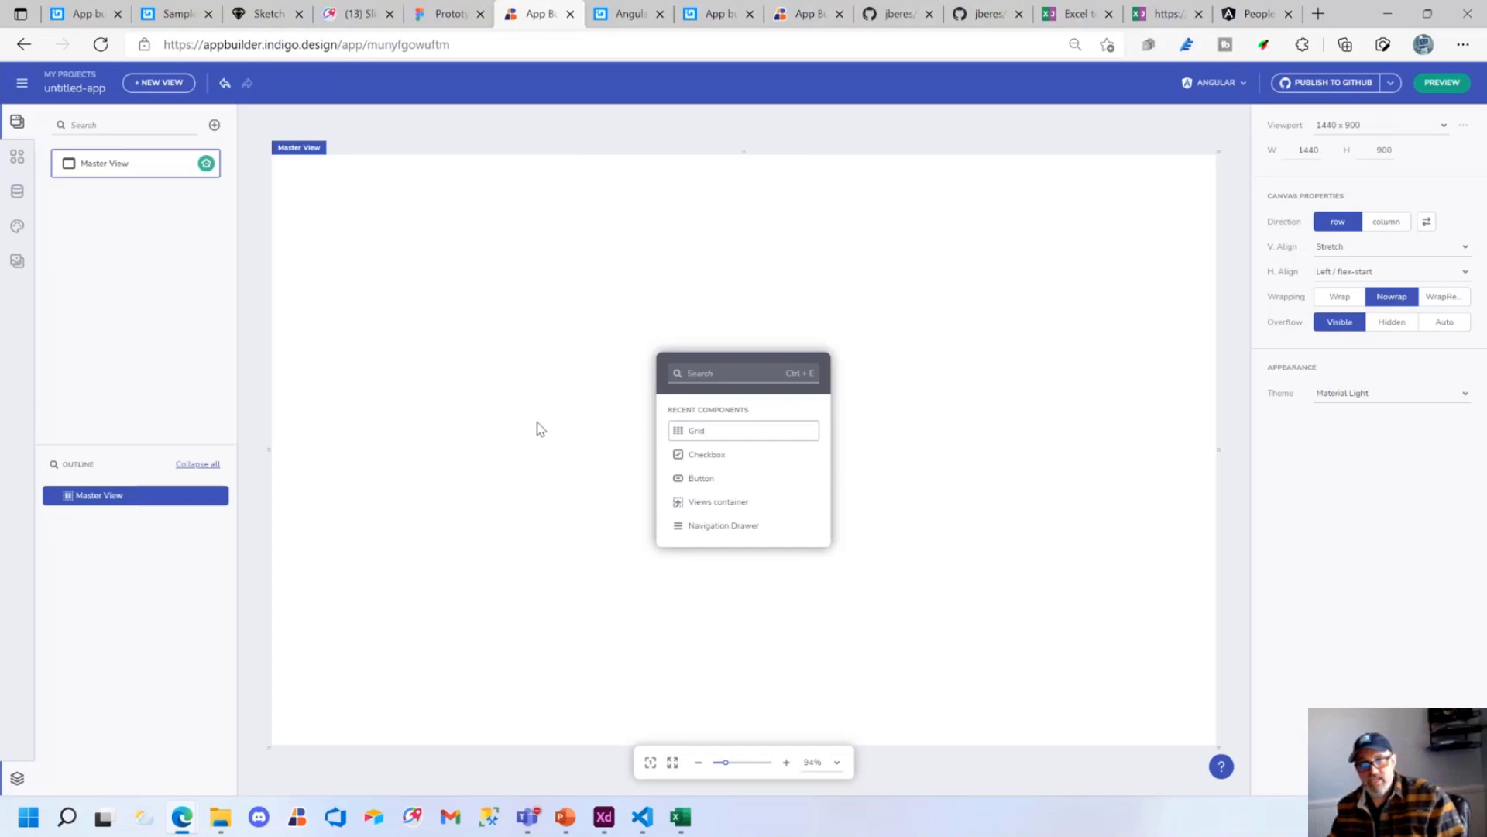
pyautogui.click(711, 439)
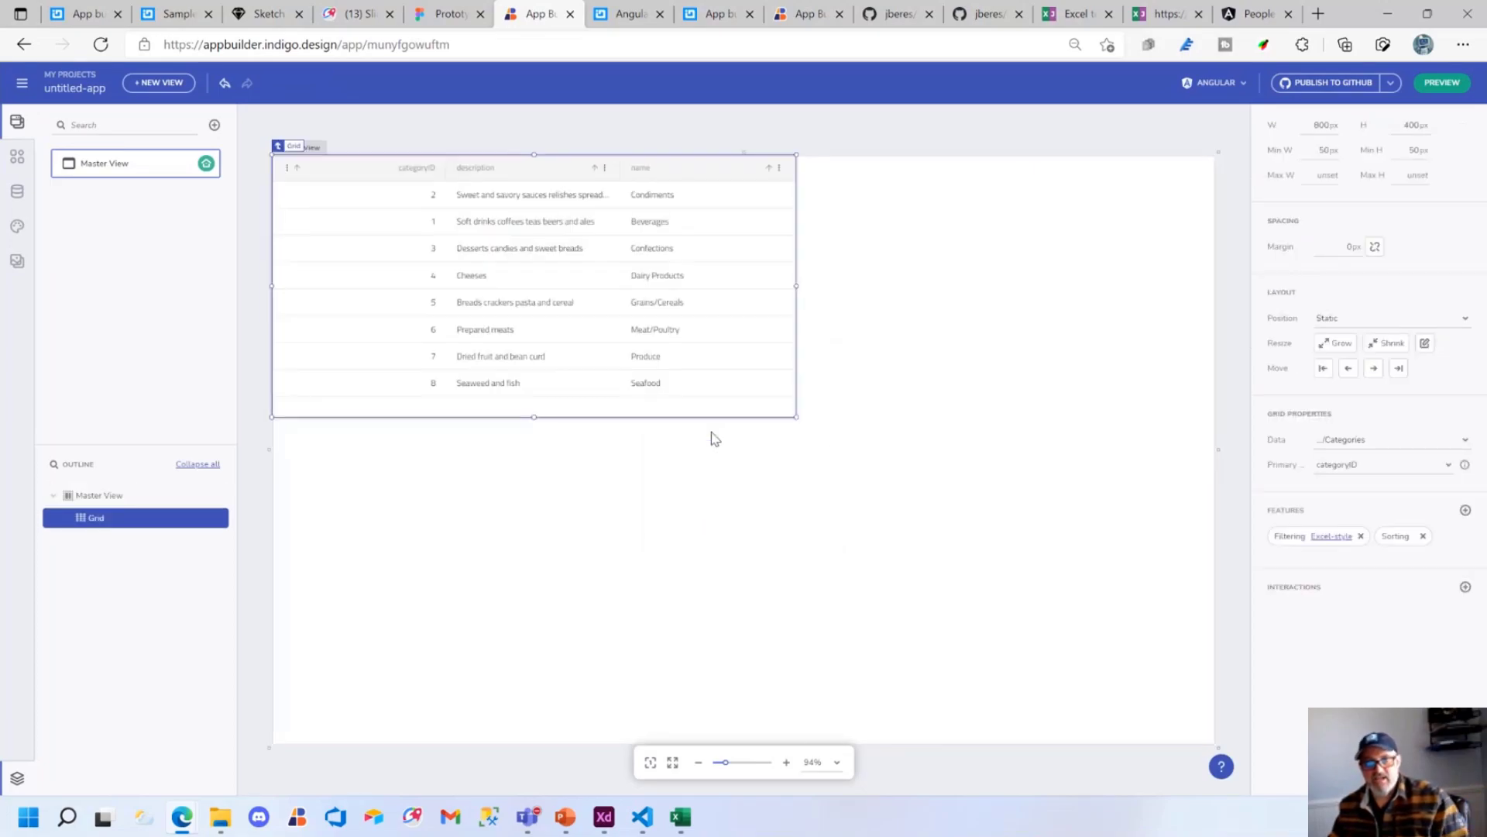
pyautogui.doubleClick(1316, 124)
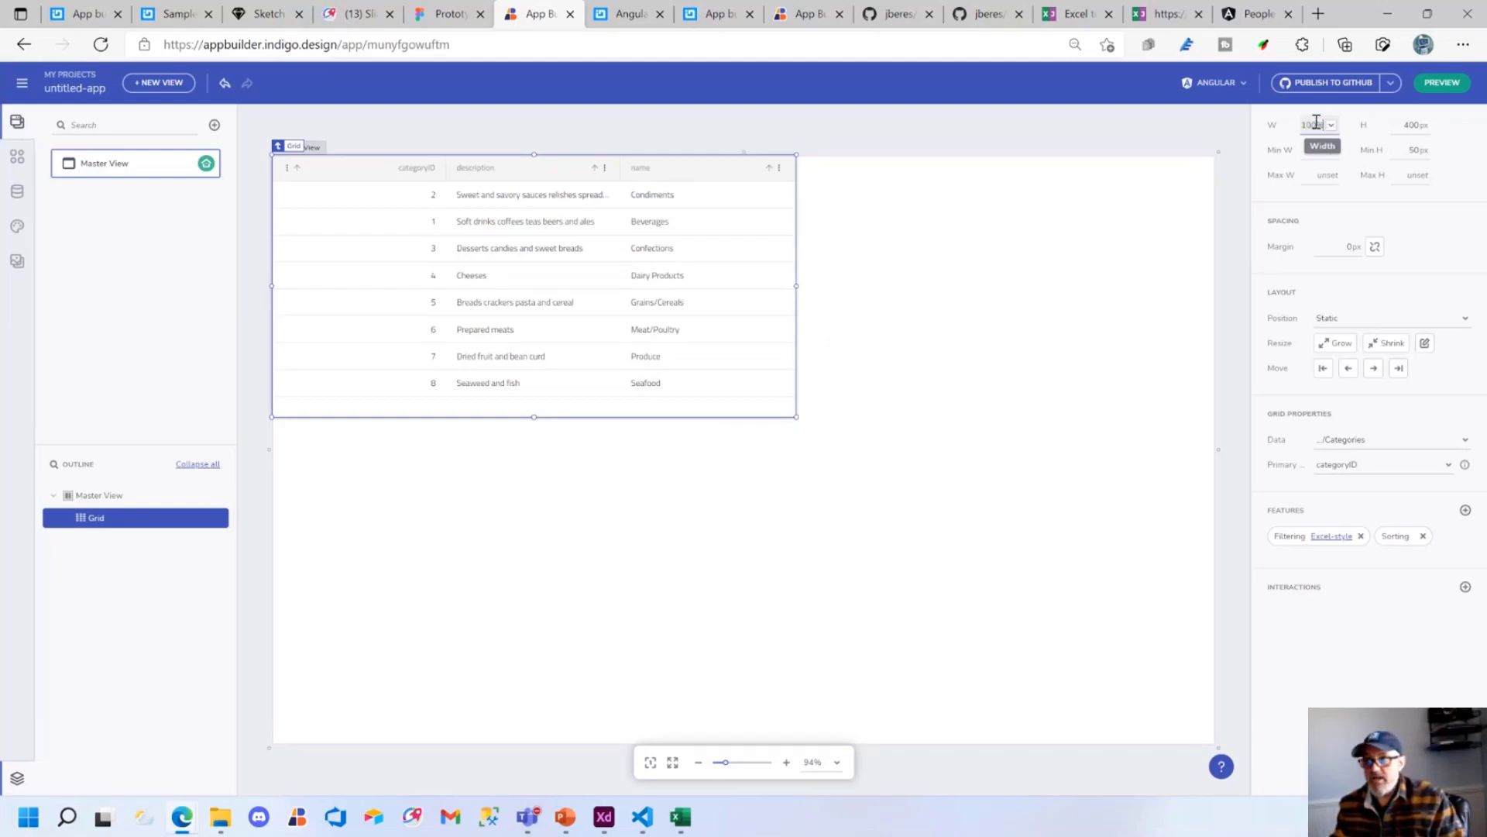
pyautogui.write('100%')
pyautogui.press('Return')
pyautogui.doubleClick(1399, 125)
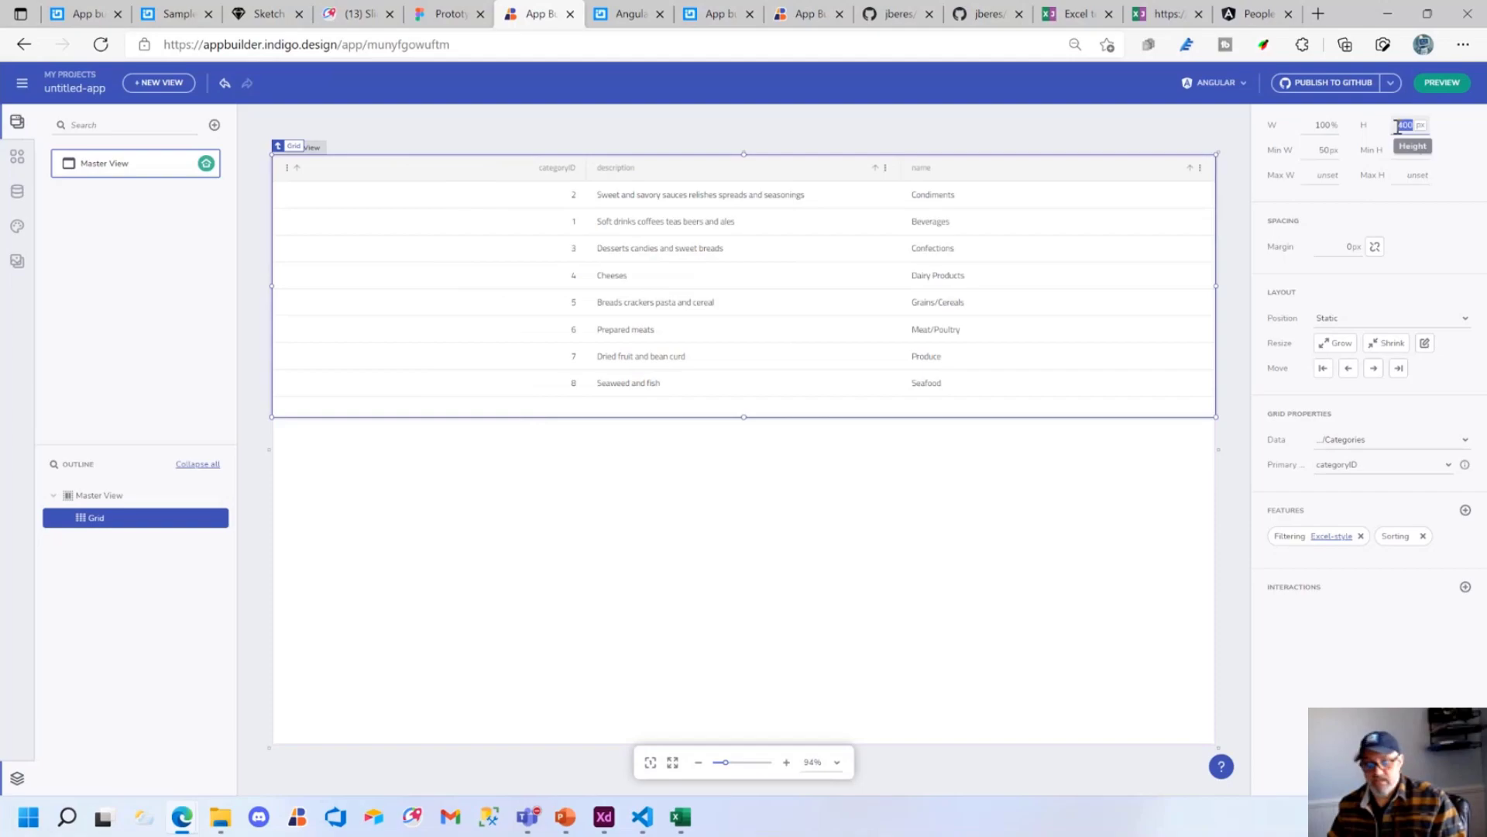
pyautogui.press('Return')
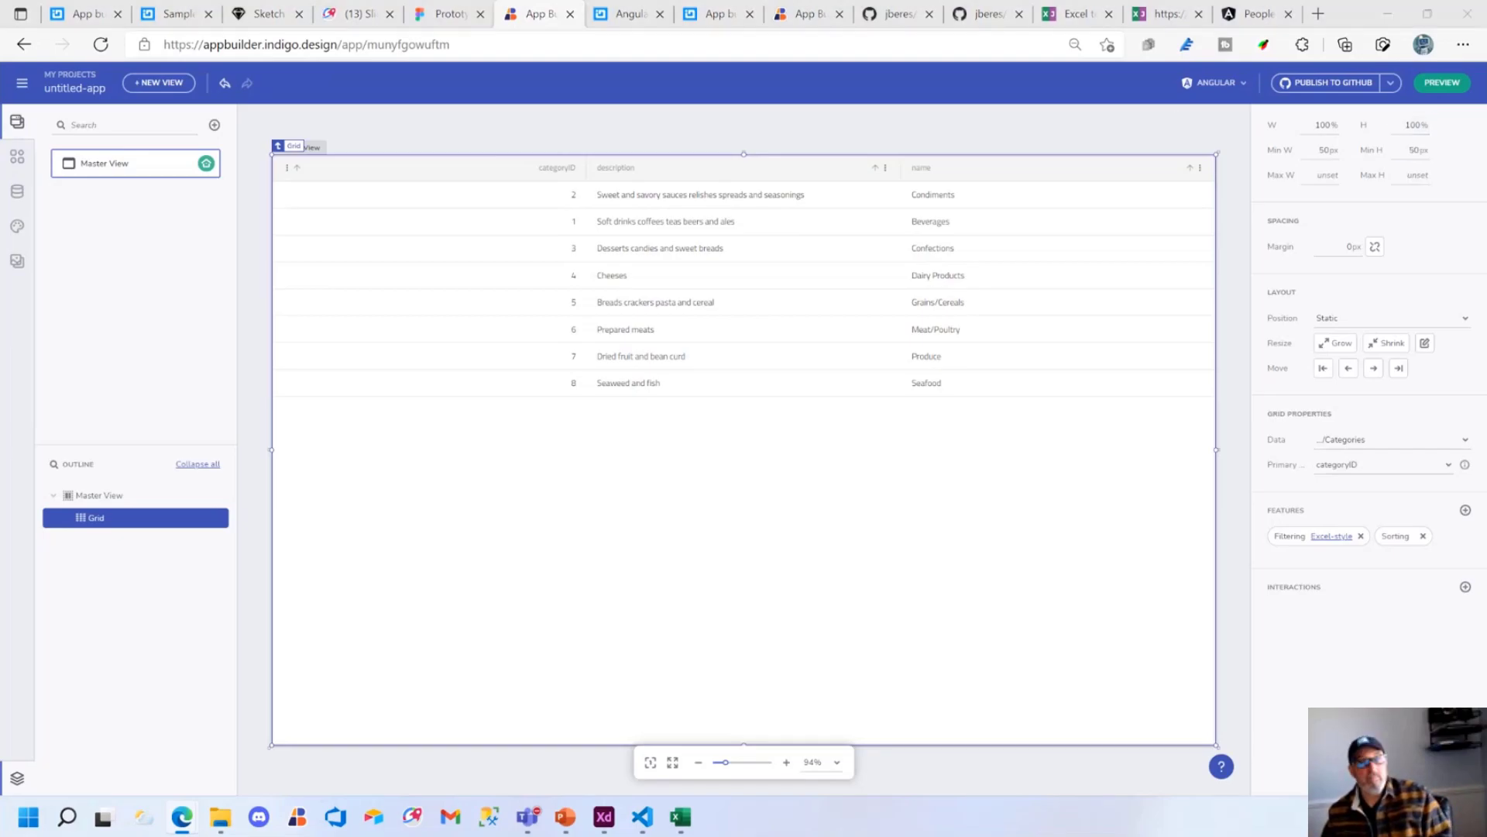
# Bring the NorthwindCloudApp Swagger page into the browser window as a tab and look through its API endpoints
pyautogui.moveTo(0, 445); pyautogui.dragTo(604, 12)
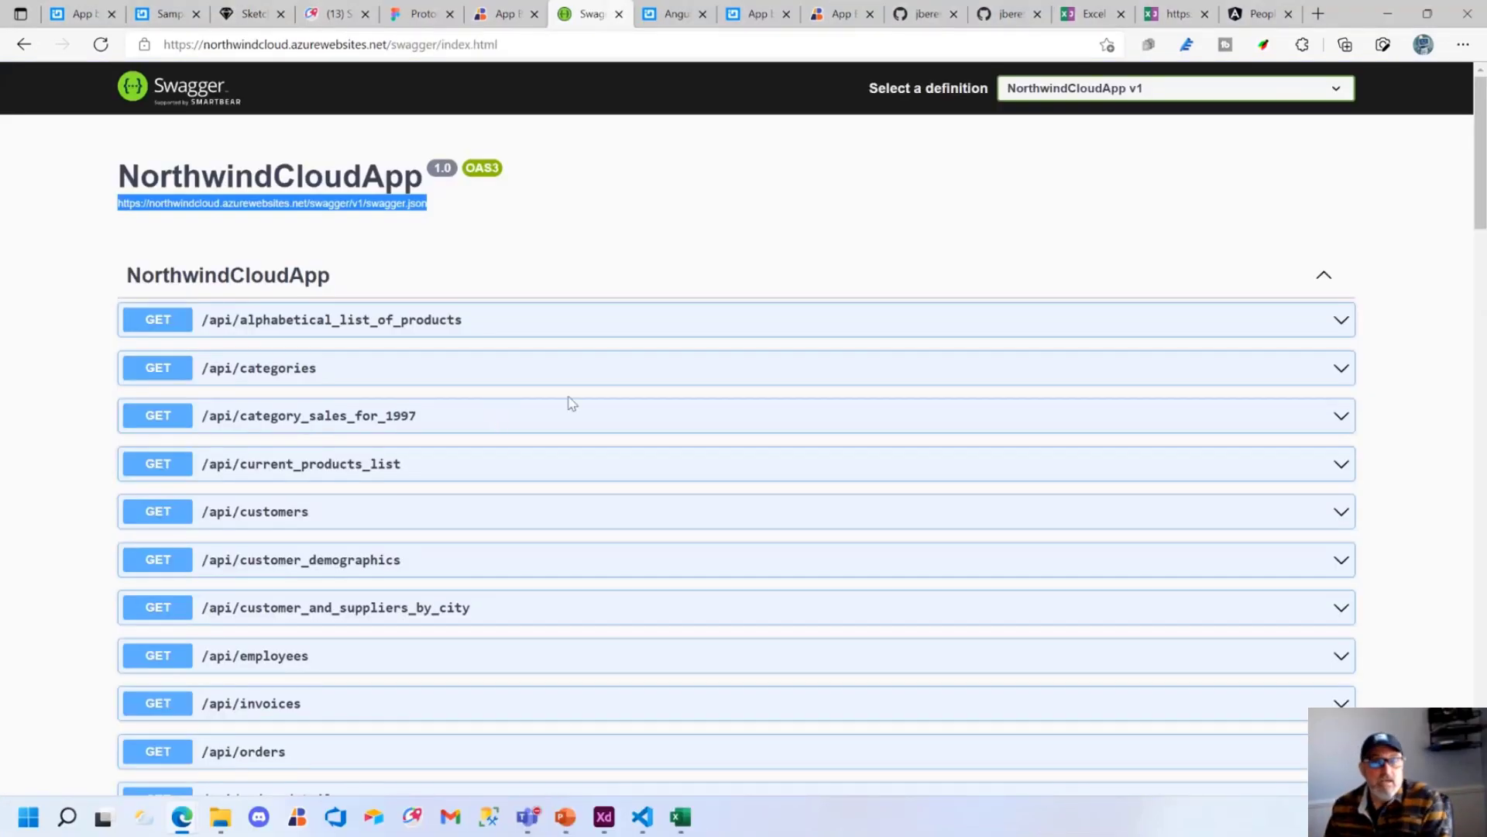
pyautogui.scroll(-15, 521, 441)
pyautogui.scroll(13, 515, 445)
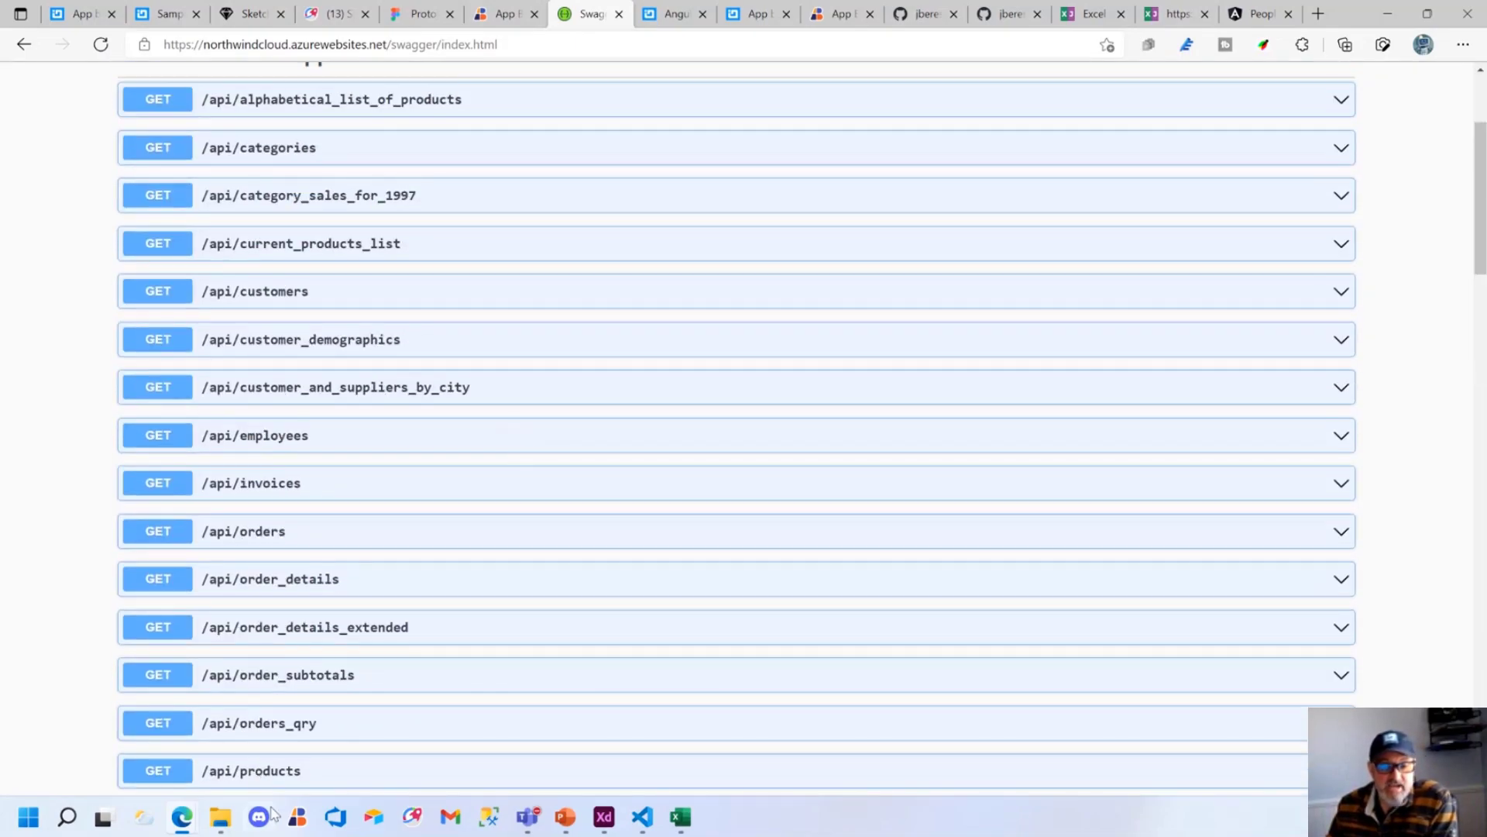
# Open the Azure portal in a new browser tab and continue with the signed-in Infragistics account
pyautogui.click(1318, 13)
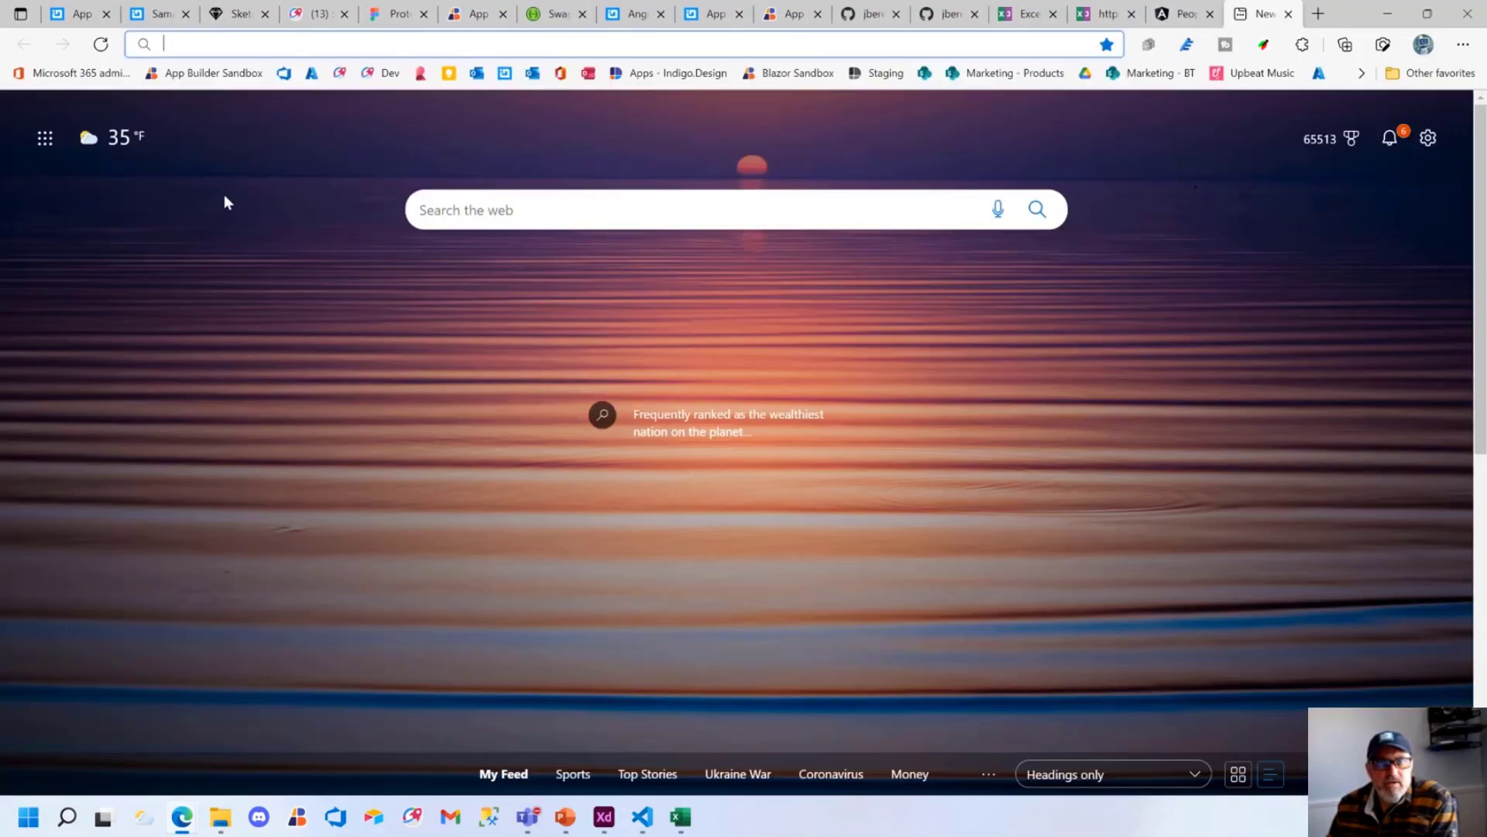
pyautogui.click(309, 73)
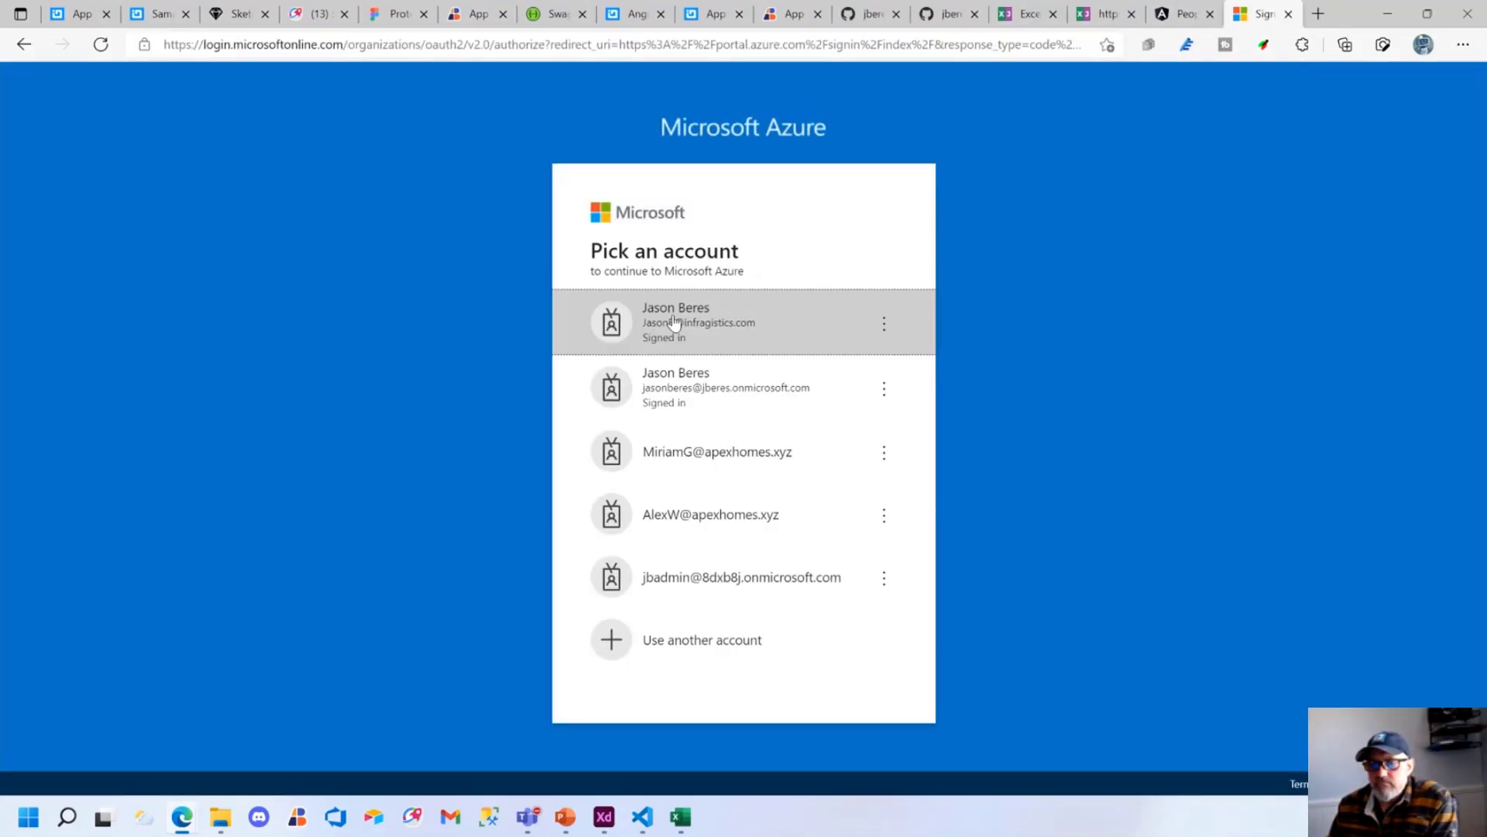
pyautogui.click(678, 321)
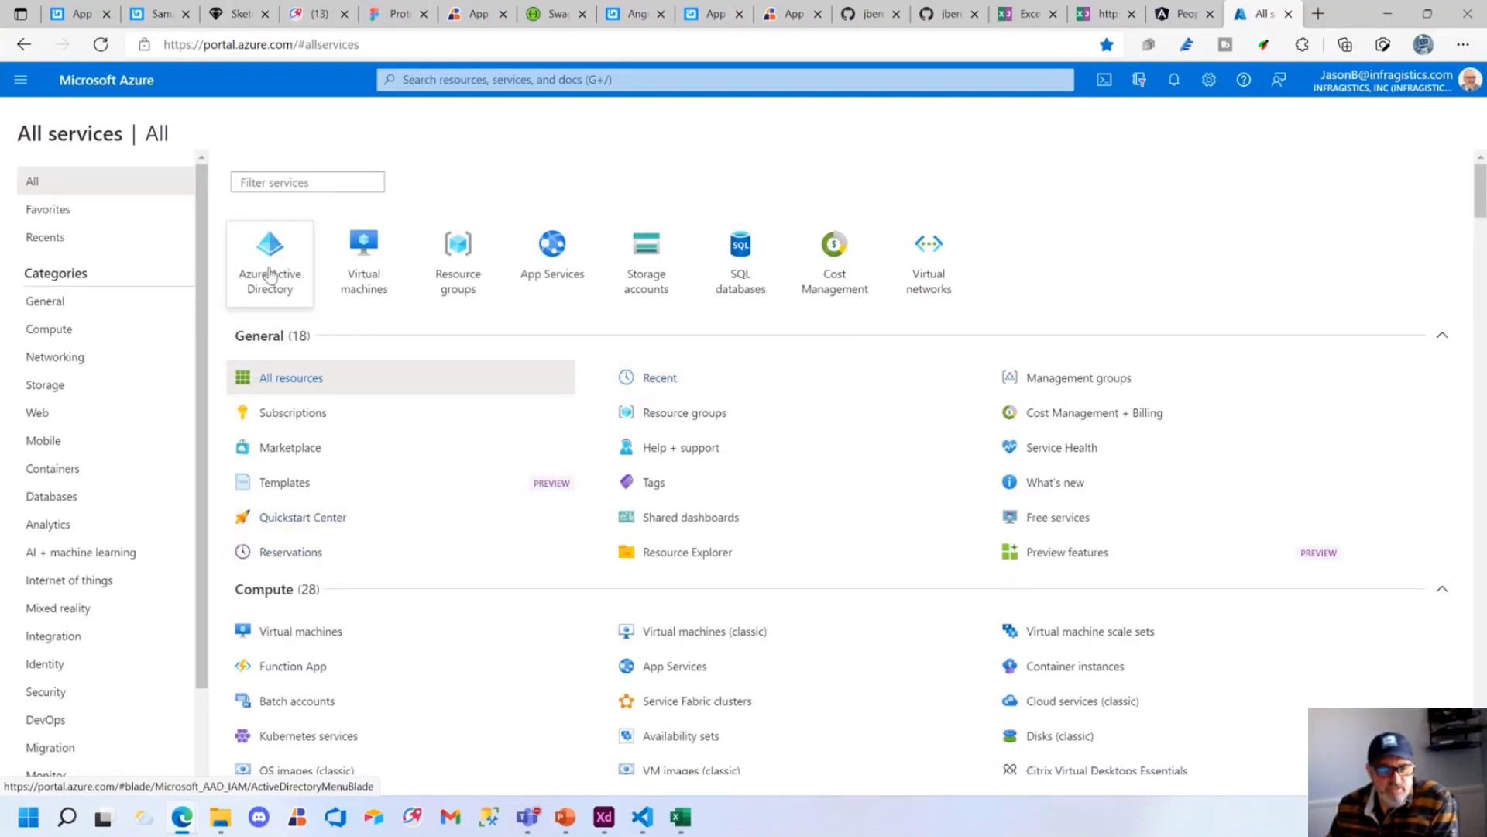
# List all Azure resources and inspect the northwindcloud App Service and the NorthwindCloud SQL database
pyautogui.scroll(-3, 303, 616)
pyautogui.scroll(3, 301, 617)
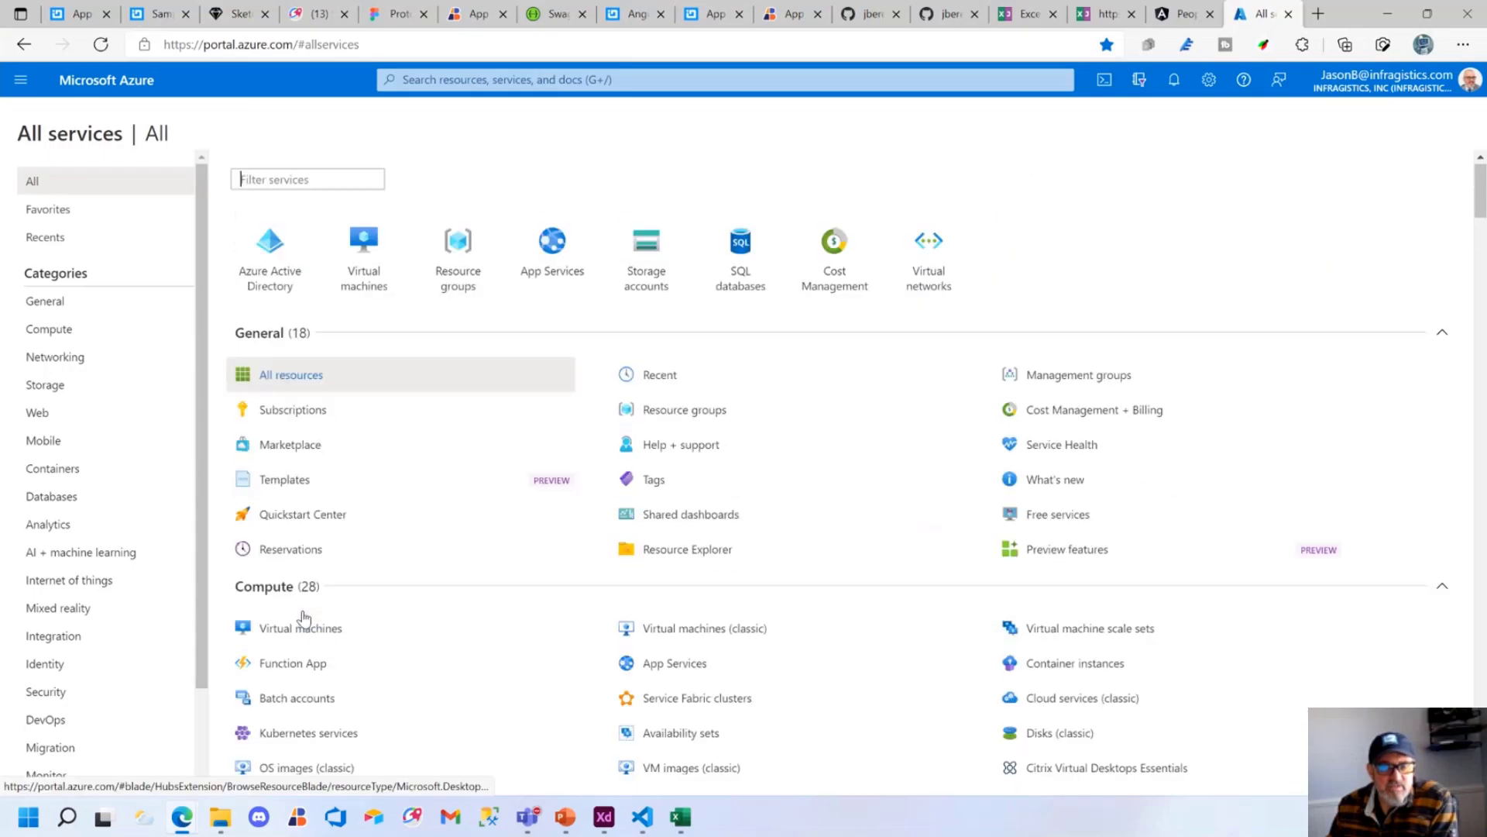
pyautogui.click(283, 382)
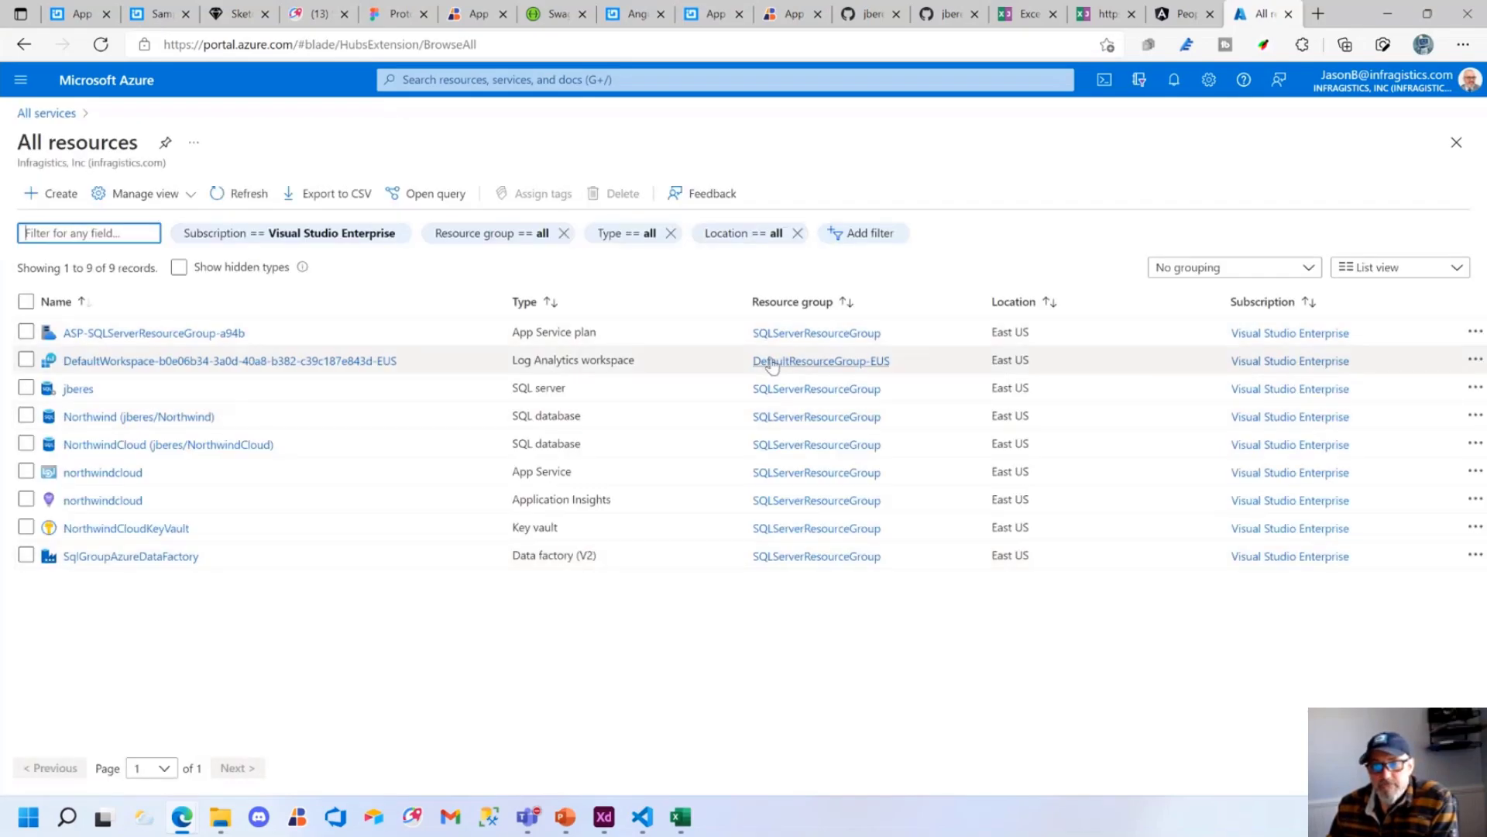
pyautogui.click(109, 474)
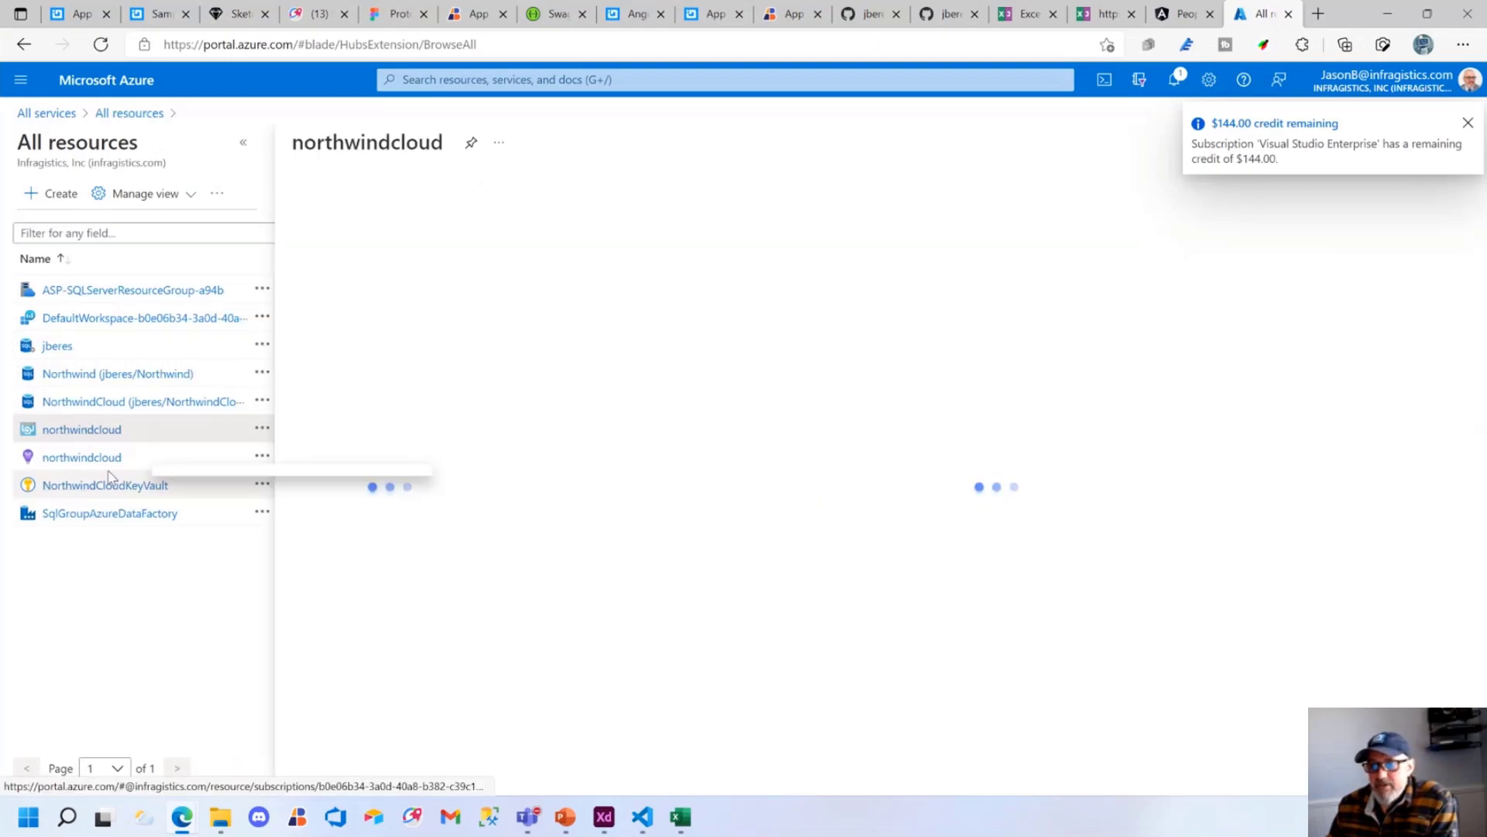
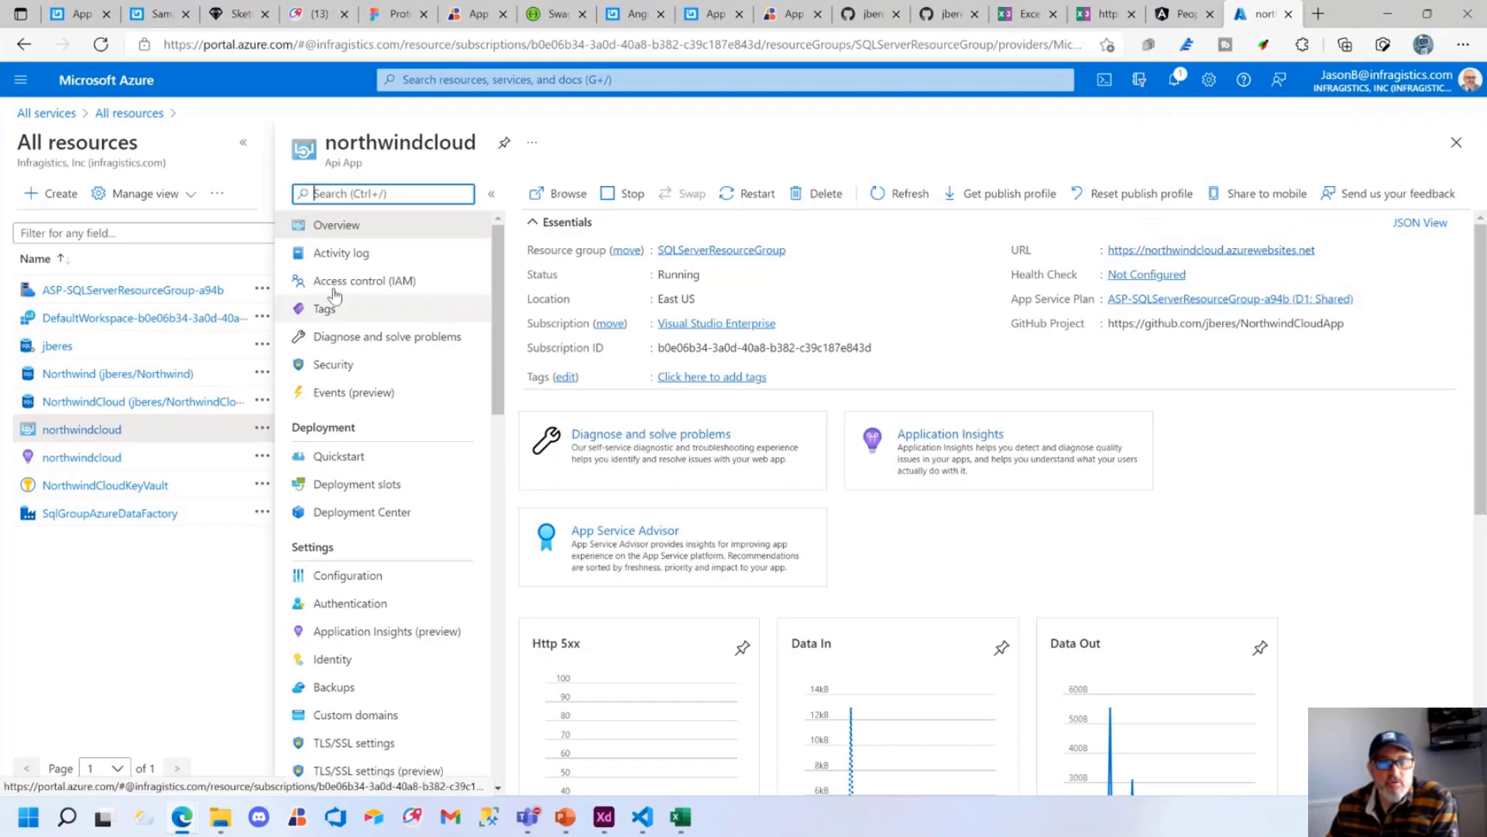
pyautogui.click(98, 402)
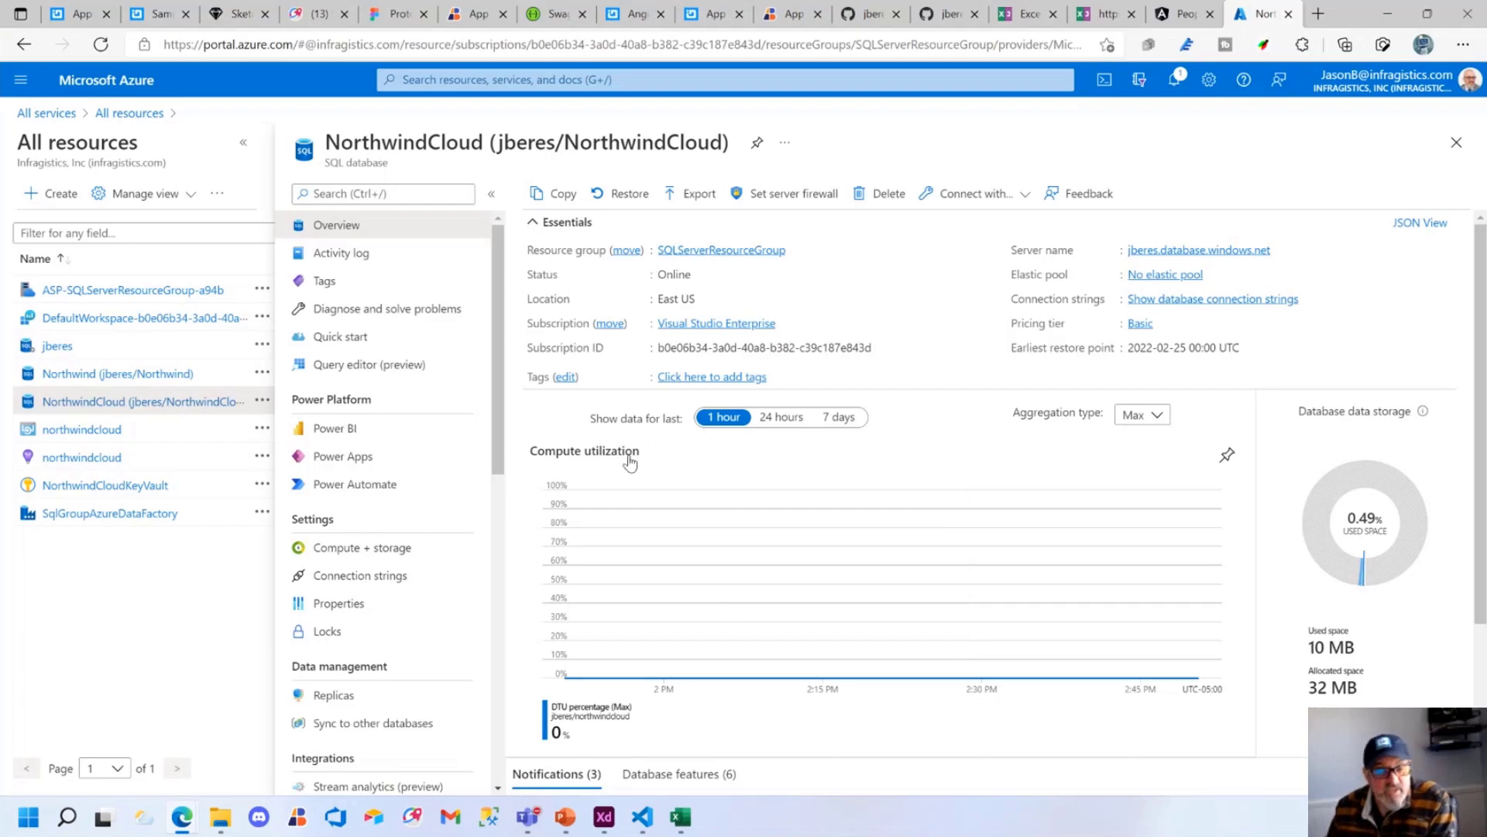
# Open the recent NorthwindCloudApp.sln solution in Visual Studio 2022 and maximize its window
pyautogui.click(68, 817)
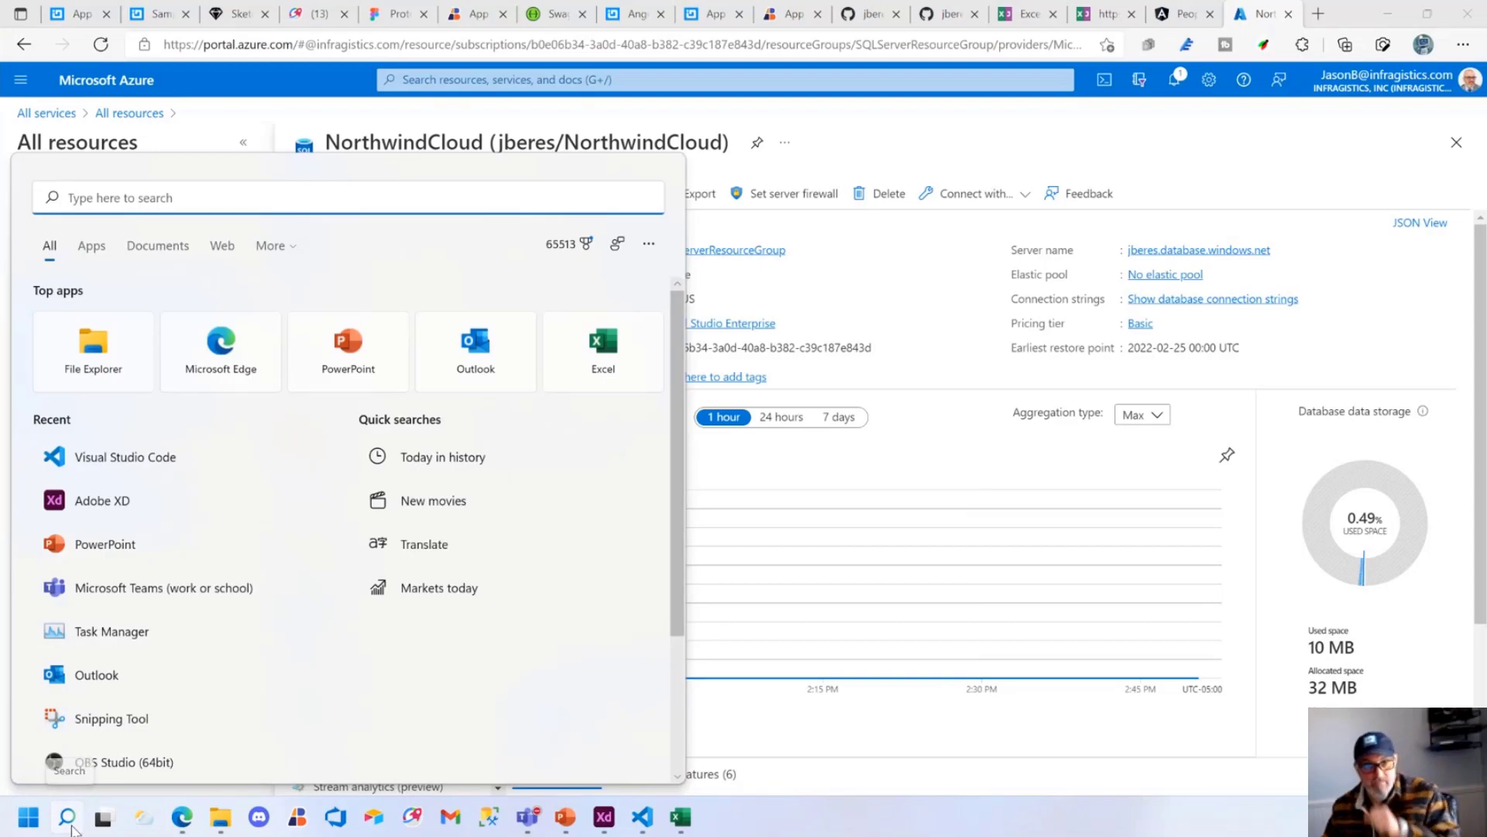
pyautogui.click(72, 827)
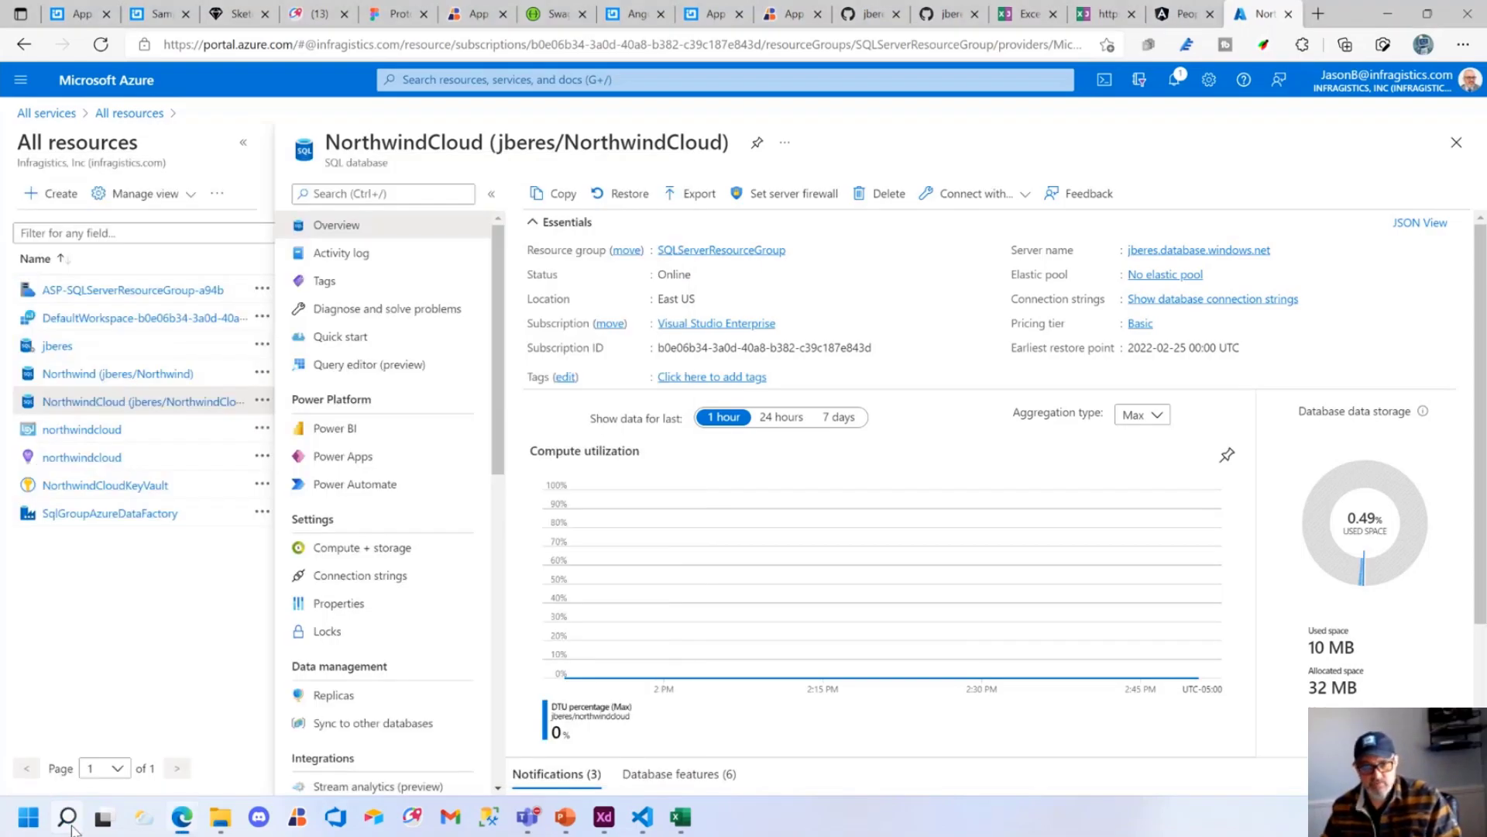
pyautogui.click(72, 828)
pyautogui.write('vis')
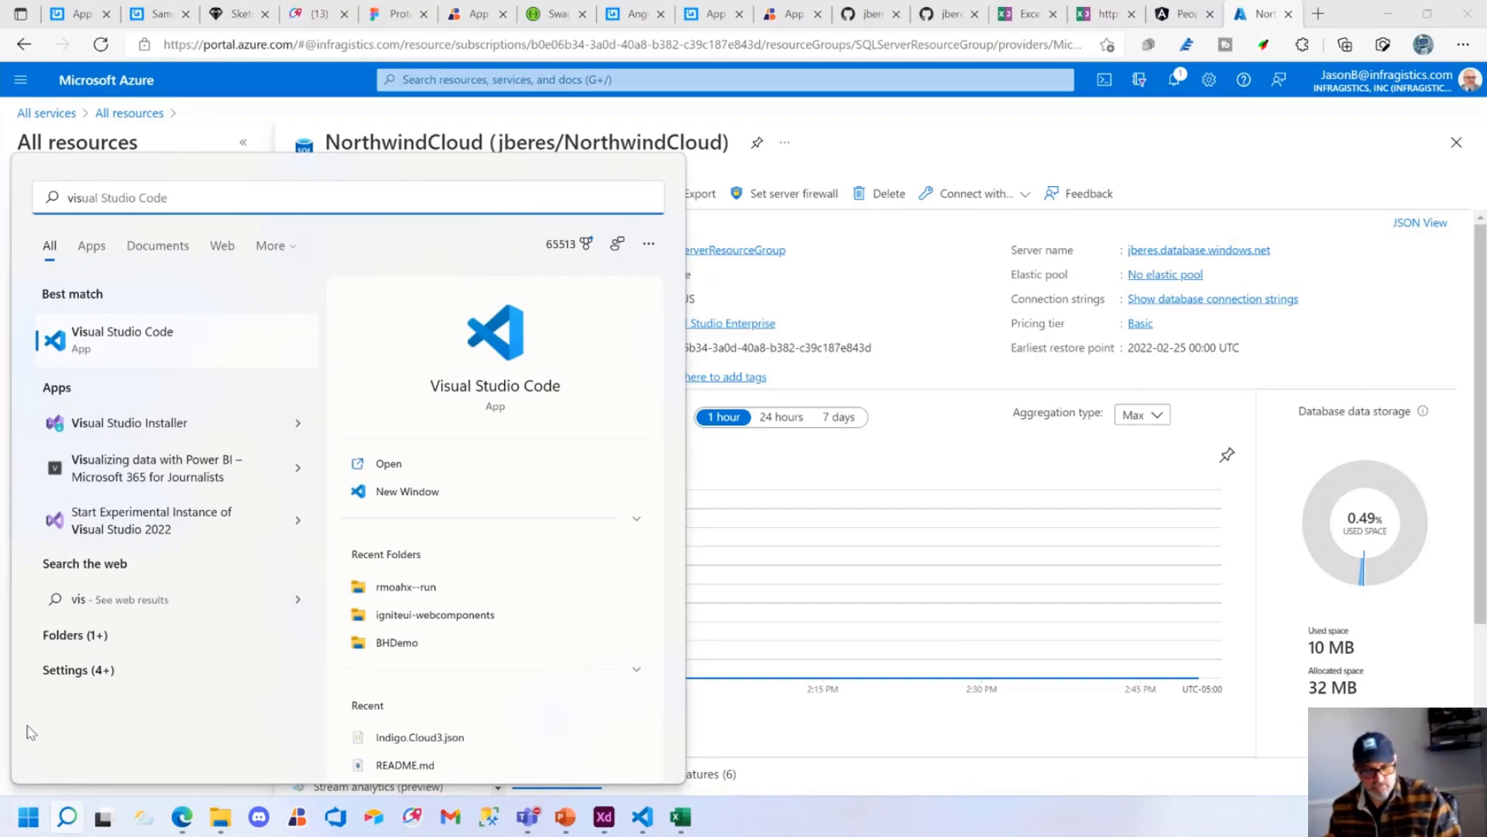
pyautogui.write('ual s')
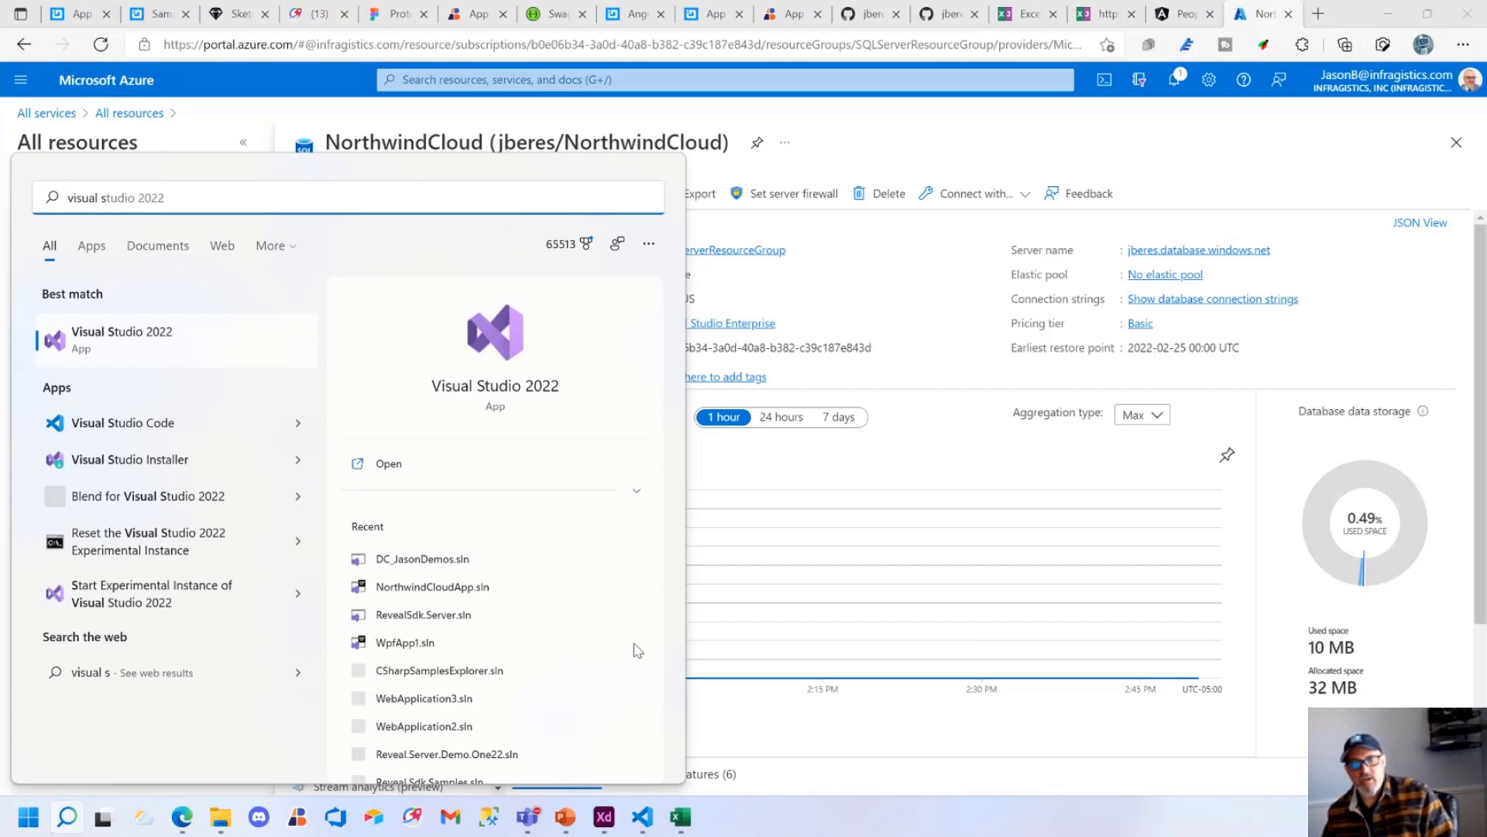
pyautogui.click(438, 589)
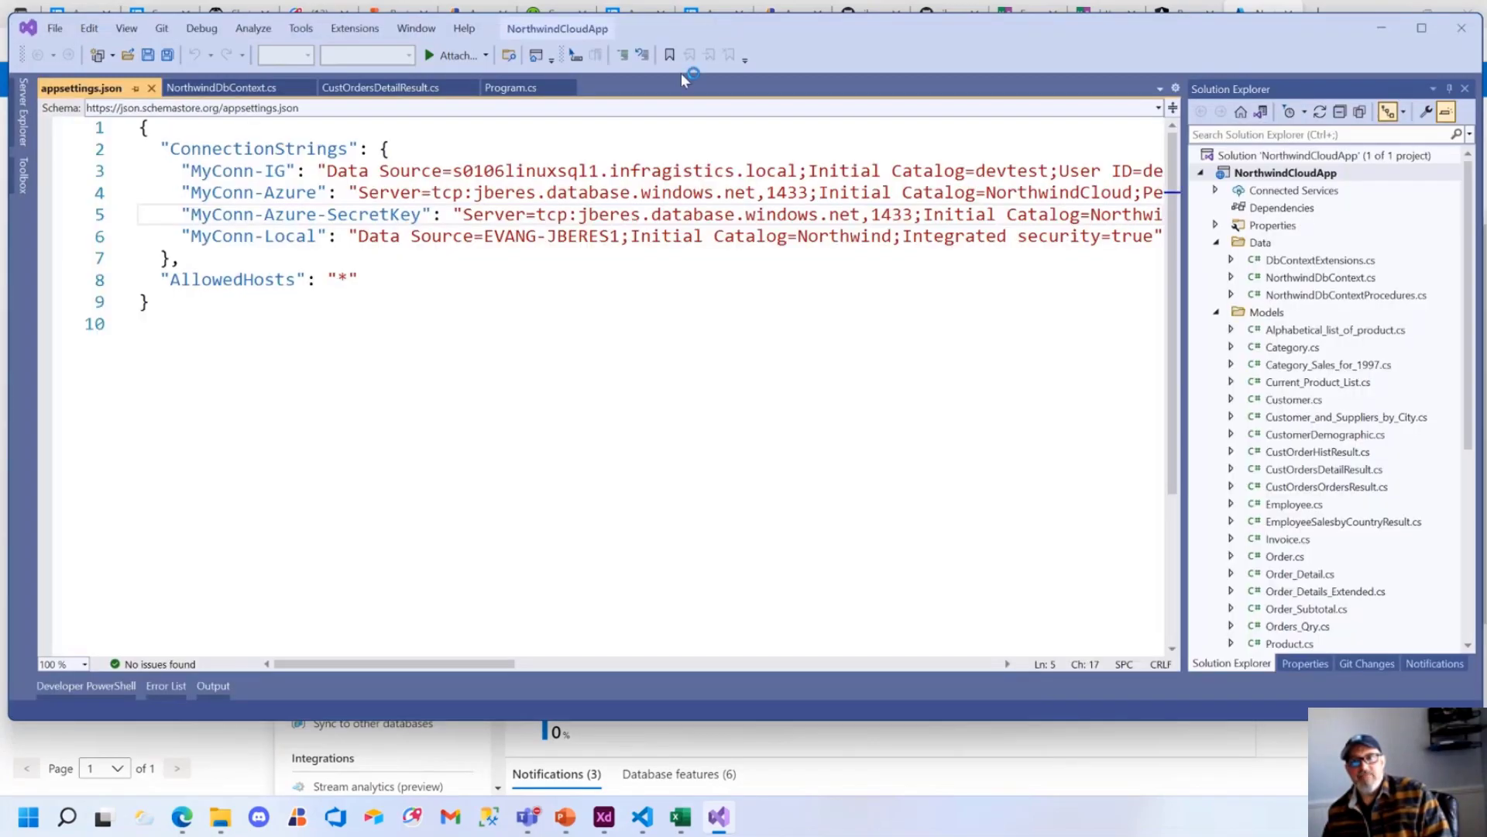
pyautogui.doubleClick(1052, 31)
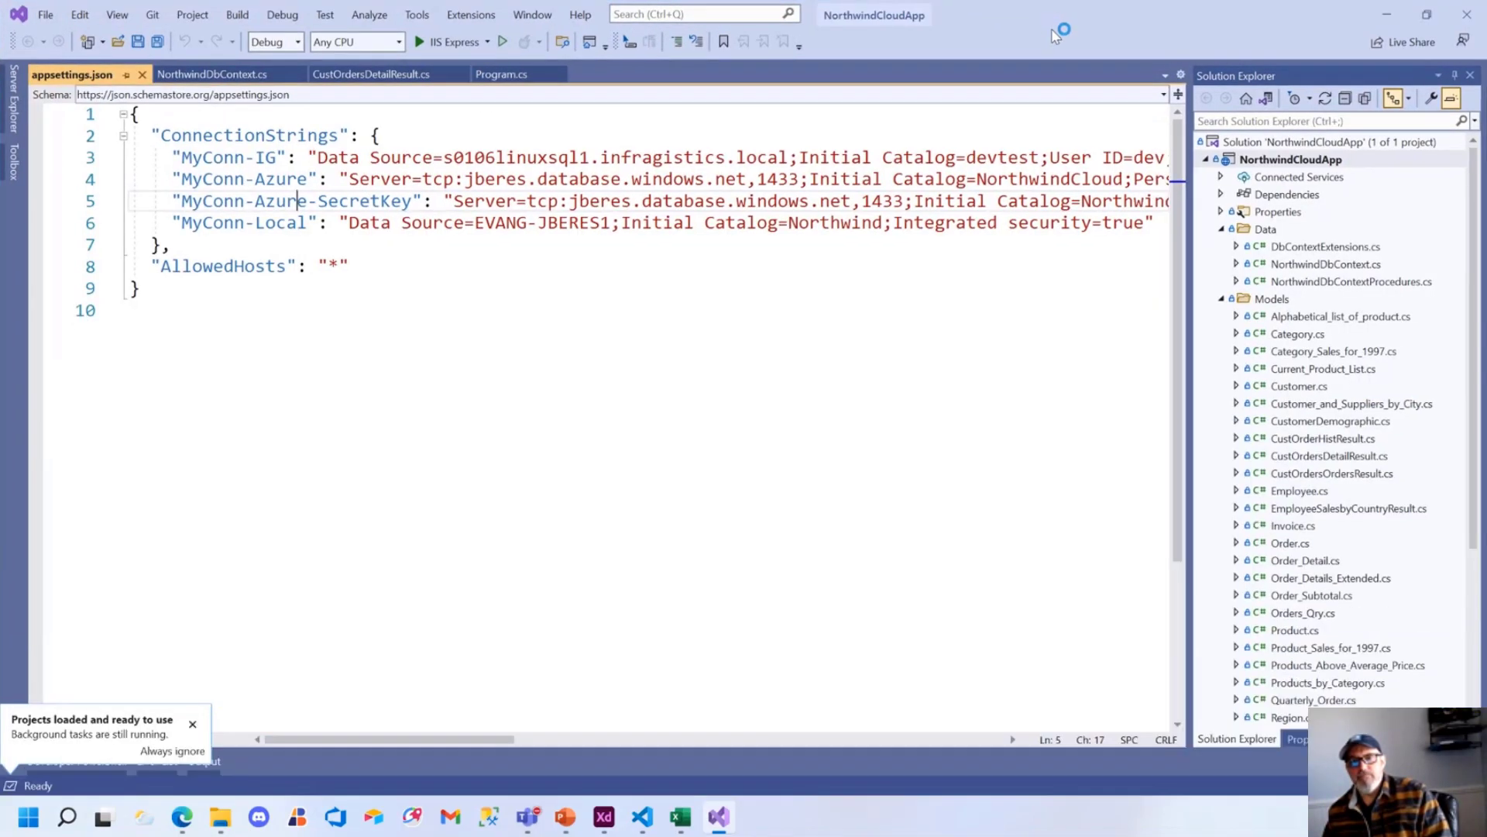
# Close appsettings.json and view the Customer.cs and Current_Product_List.cs classes in the Models folder
pyautogui.click(142, 75)
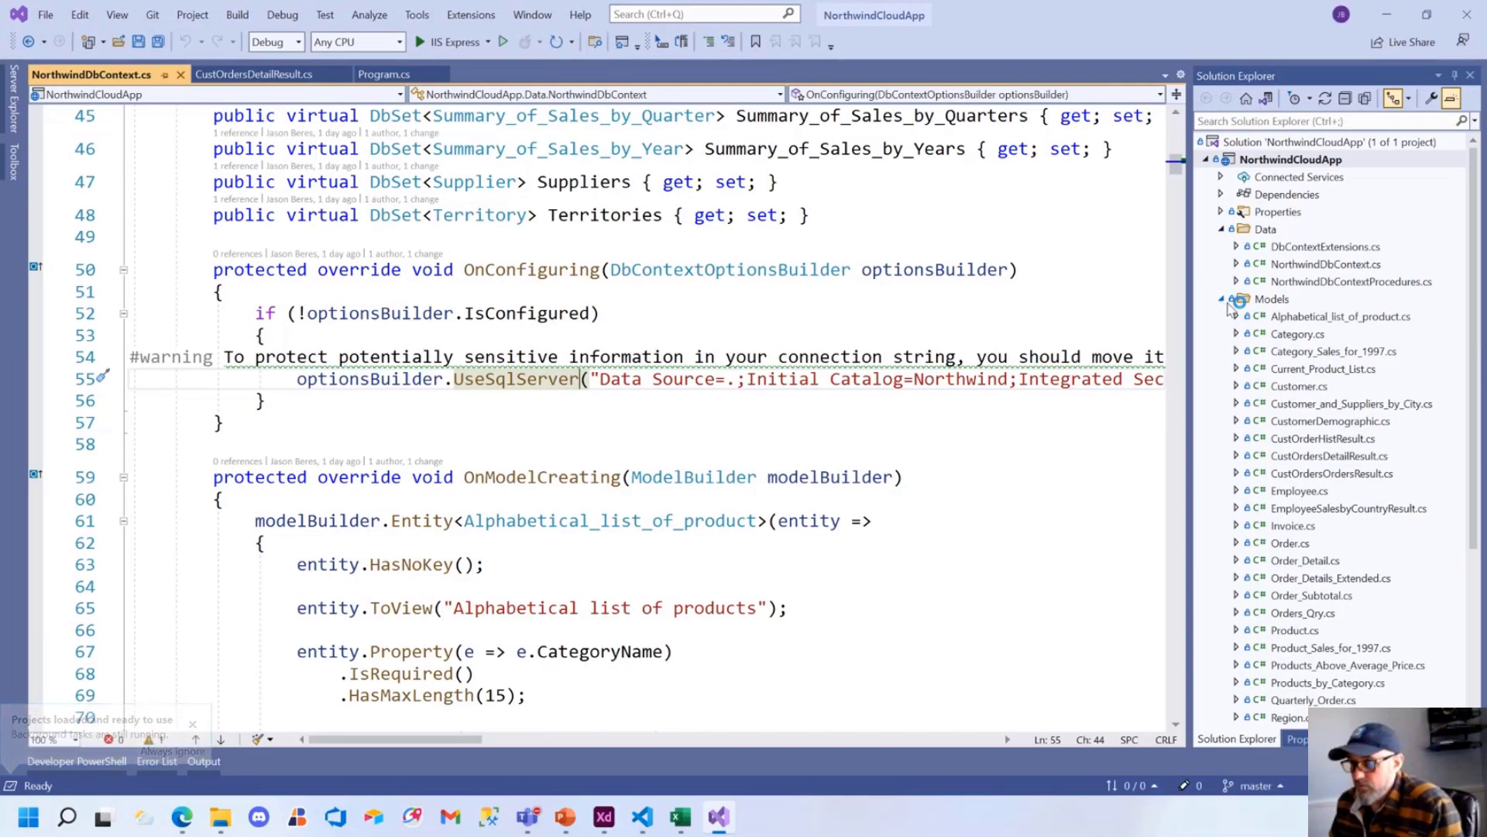
pyautogui.doubleClick(1293, 384)
pyautogui.doubleClick(1294, 372)
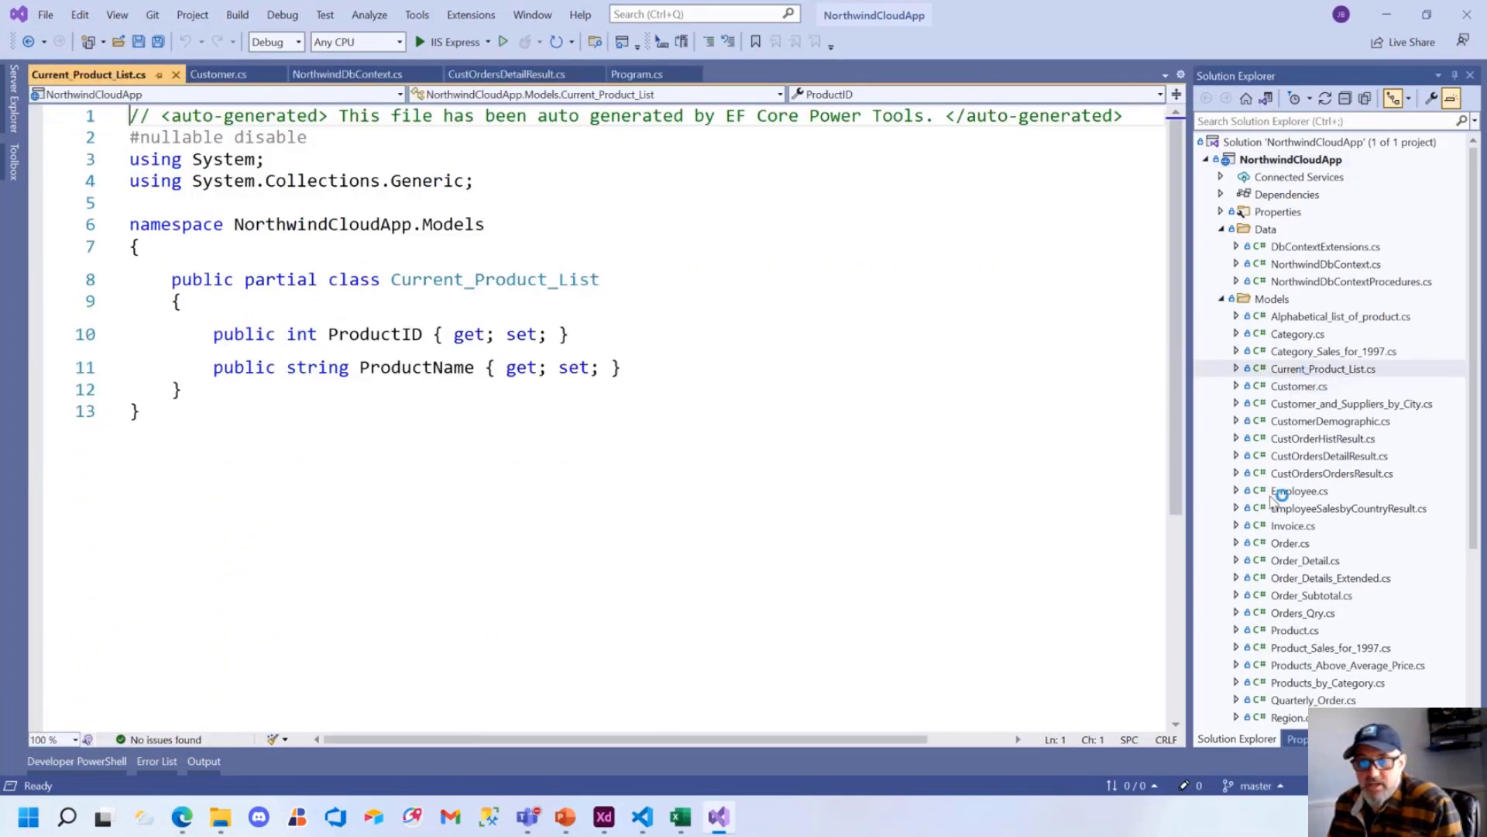
pyautogui.scroll(-5, 1282, 508)
pyautogui.scroll(5, 1282, 515)
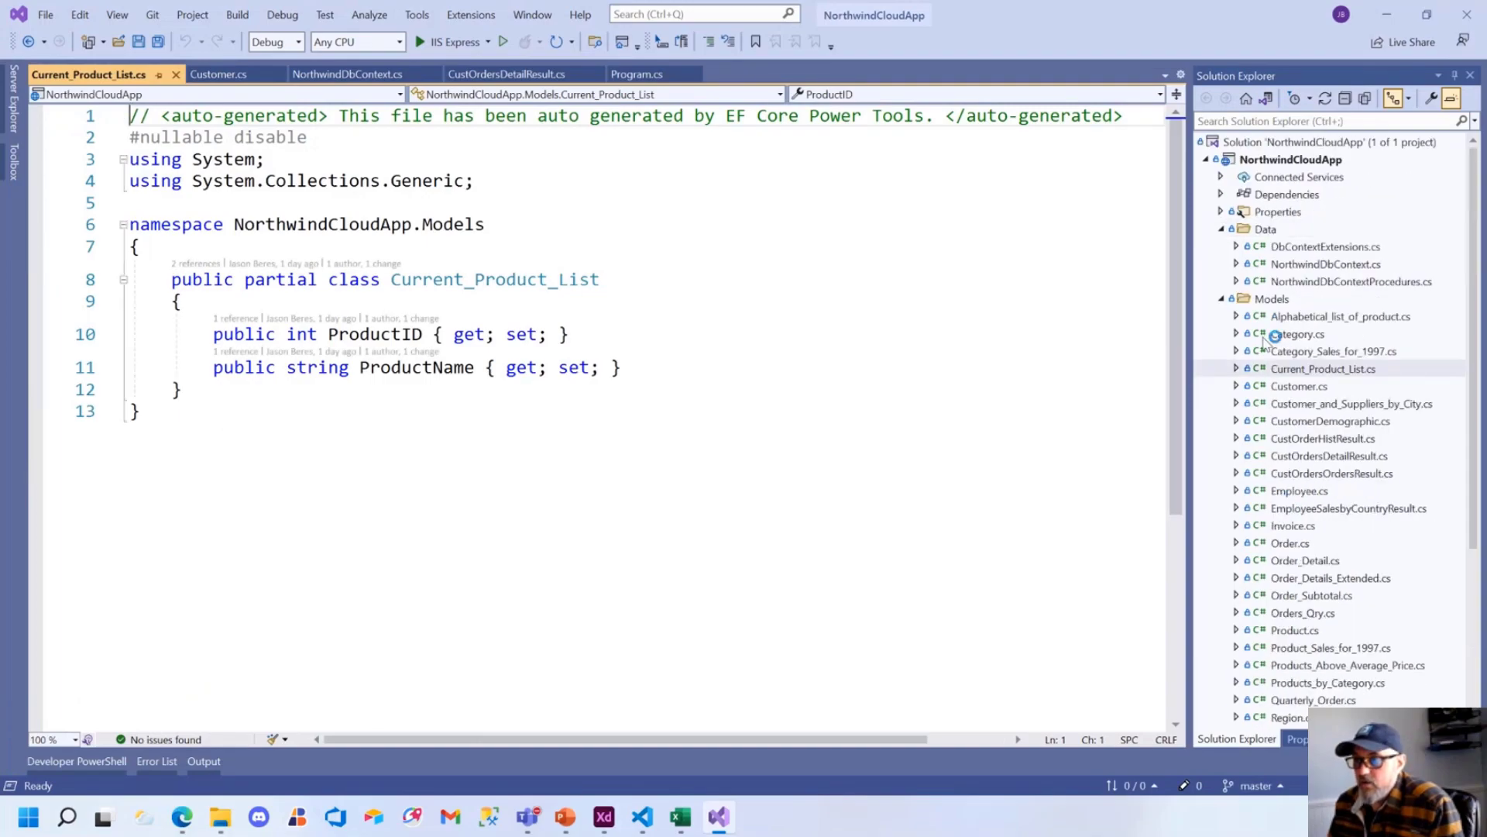
# View the EF Core Power Tools Reverse Engineer connection dialog for the NorthwindCloudApp project, and close it without connecting
pyautogui.rightClick(1304, 161)
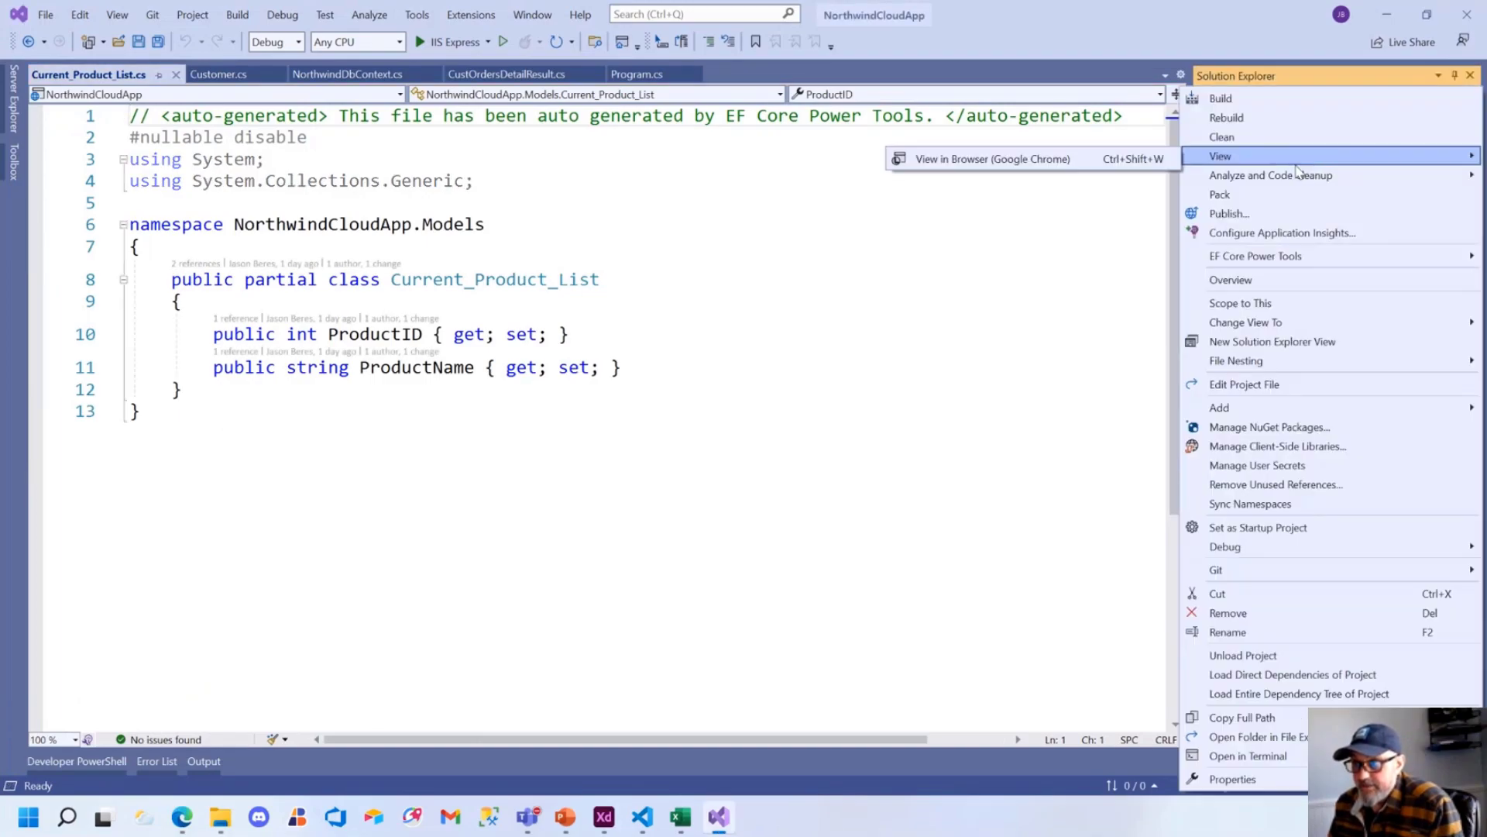
pyautogui.moveTo(1257, 264)
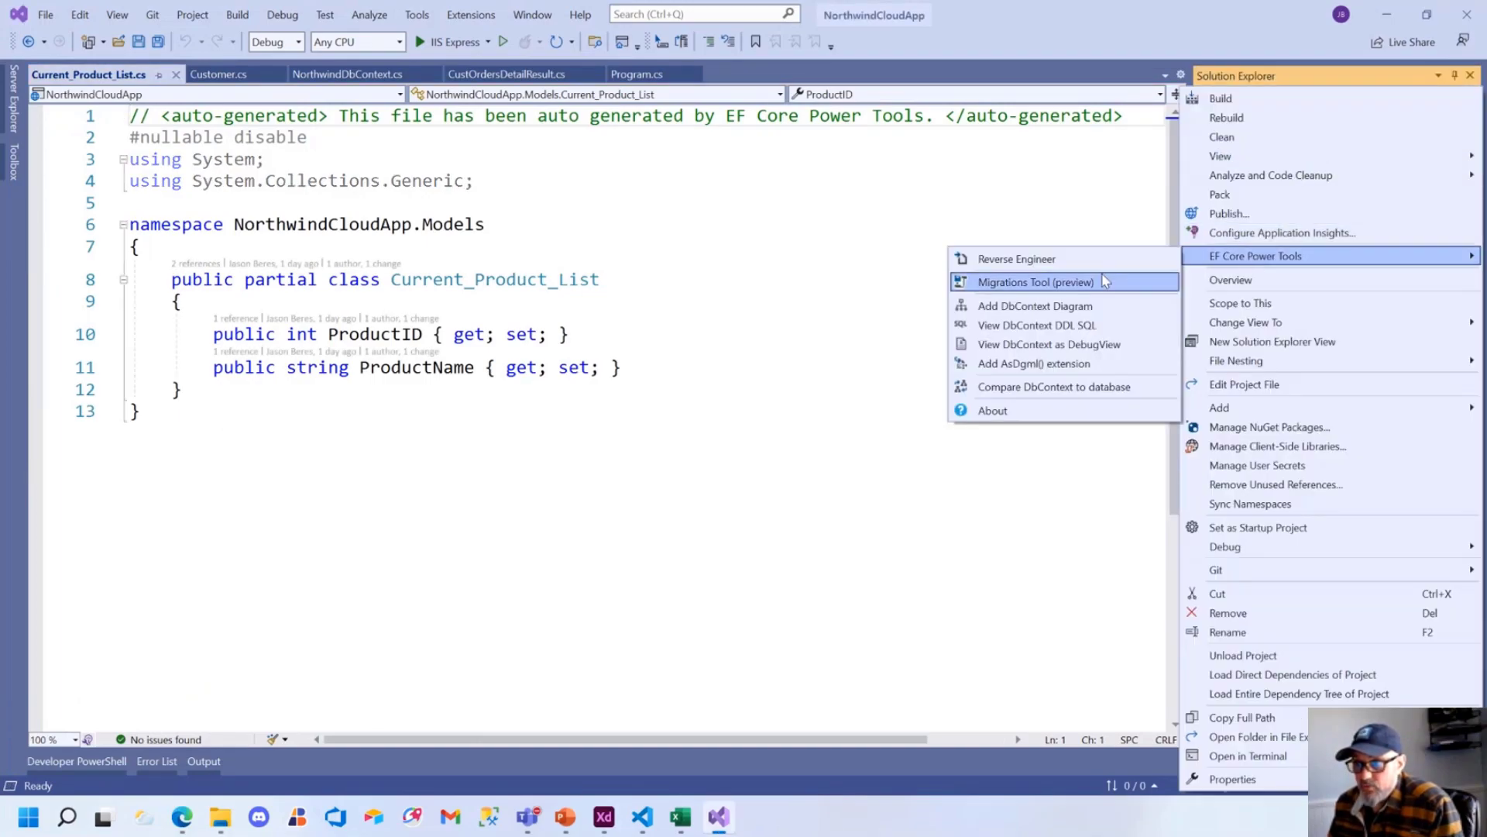
pyautogui.click(995, 257)
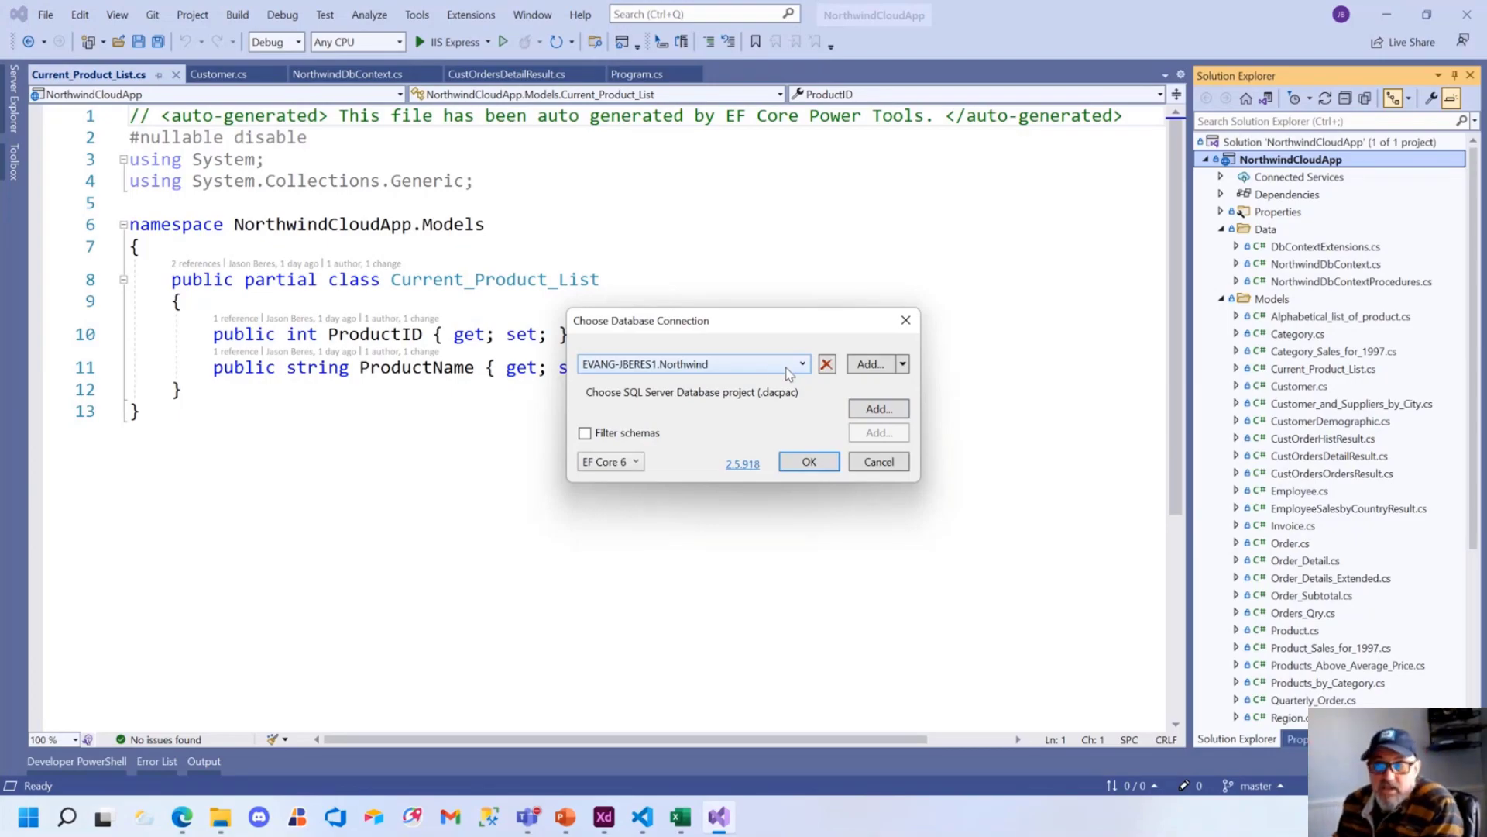
pyautogui.click(905, 320)
# Open appsettings.json and Program.cs from the project to examine the connection strings and the API endpoint mappings
pyautogui.scroll(-5, 1284, 437)
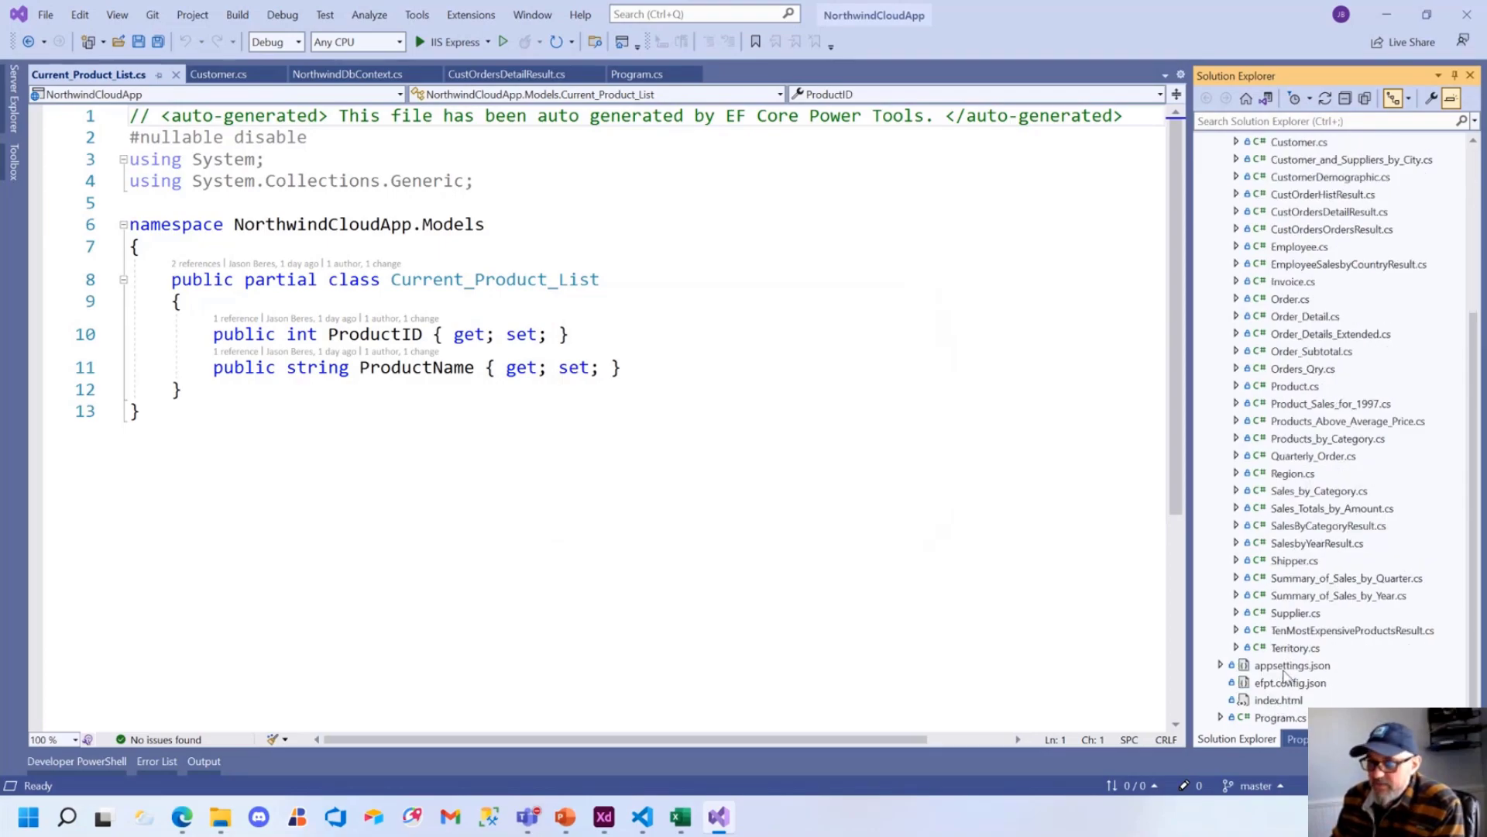
pyautogui.doubleClick(1286, 666)
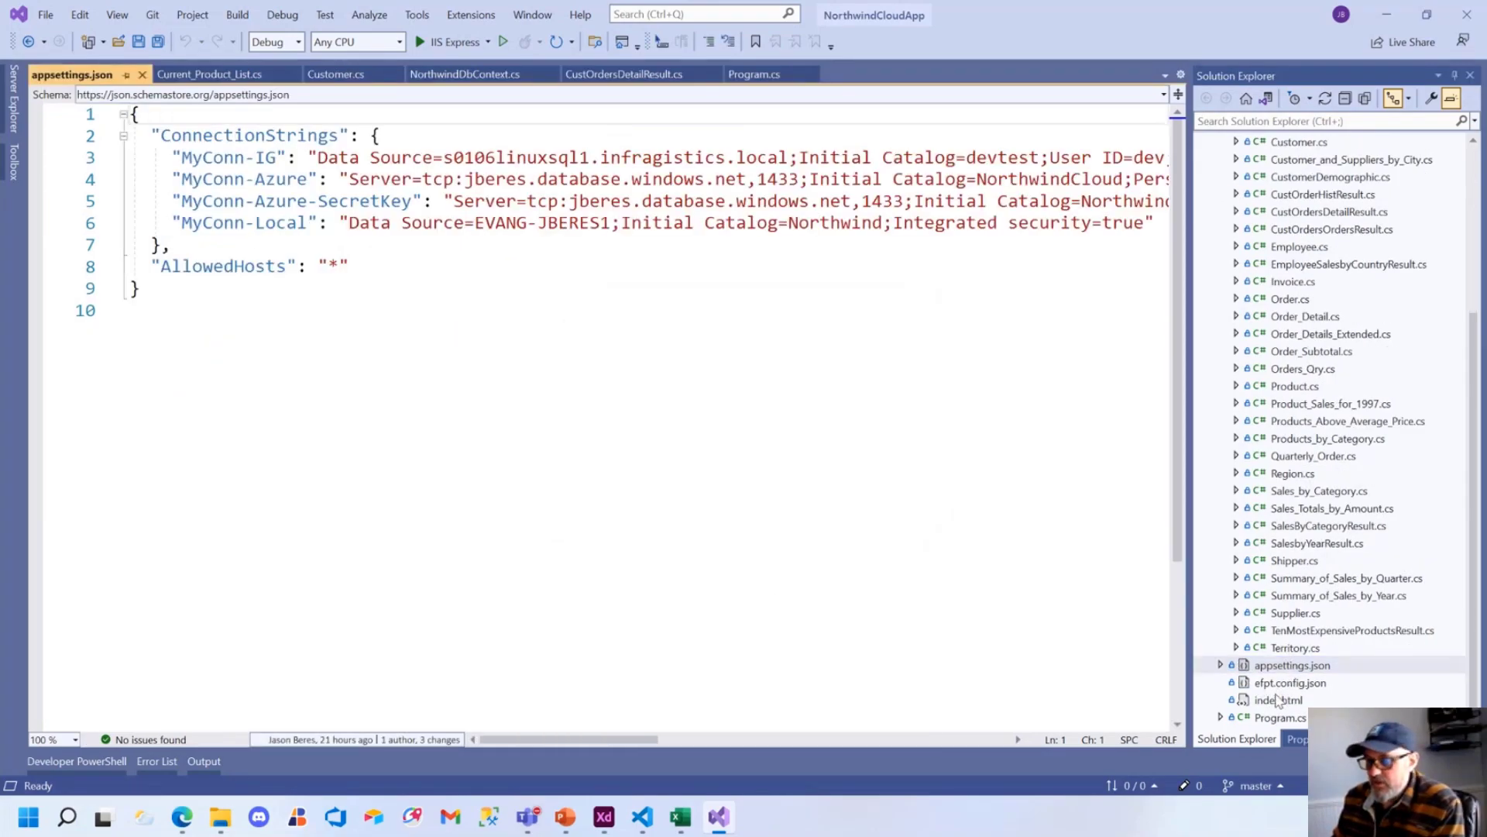
pyautogui.click(1285, 719)
pyautogui.doubleClick(1285, 719)
pyautogui.scroll(-7, 496, 503)
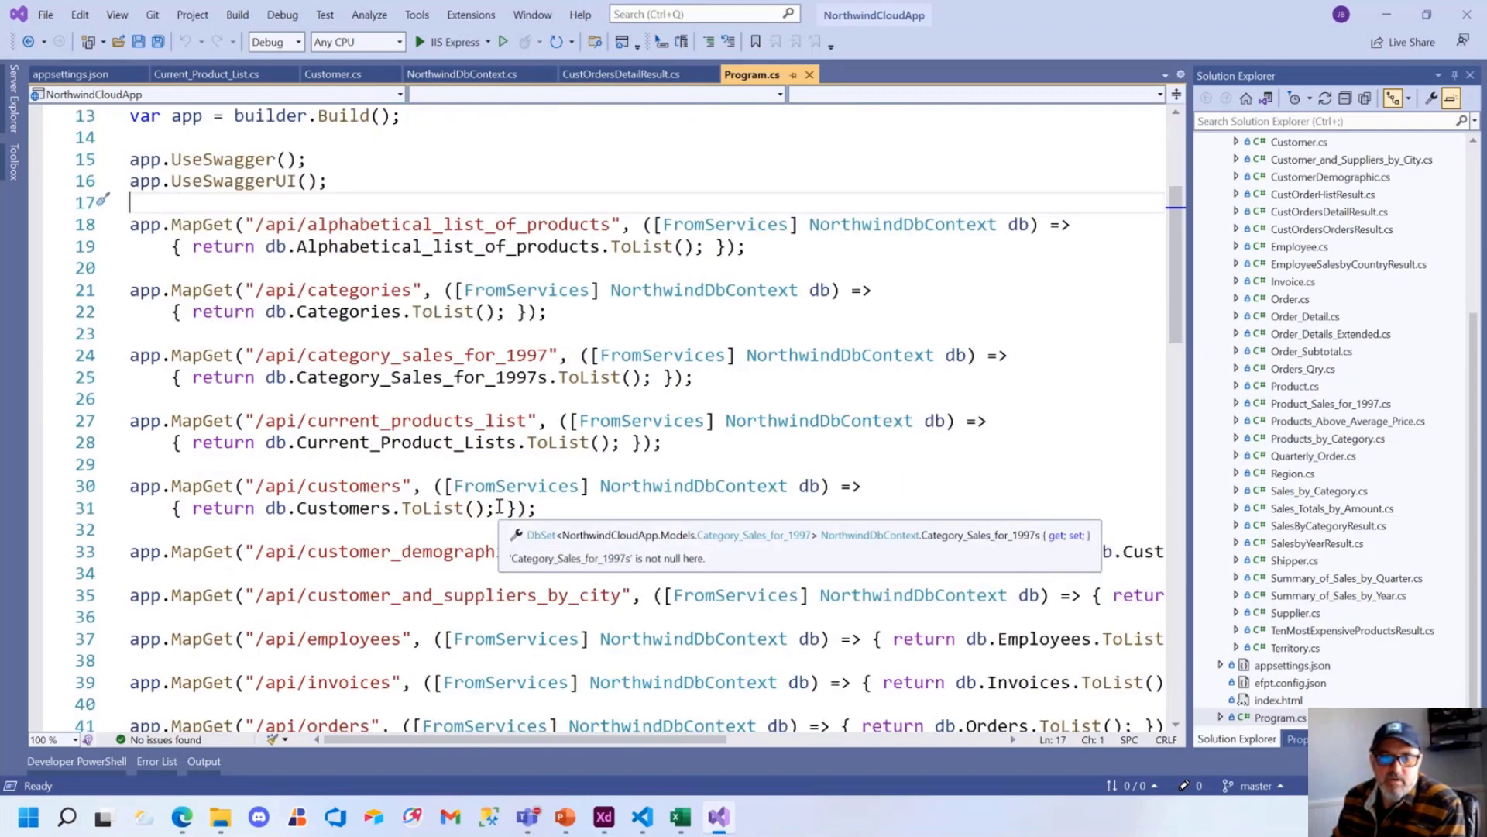
# Highlight the order_details mapping, the api/employees route, and the AddEndpointsApiExplorer and AddSwaggerGen lines in Program.cs
pyautogui.moveTo(132, 447); pyautogui.dragTo(917, 443)
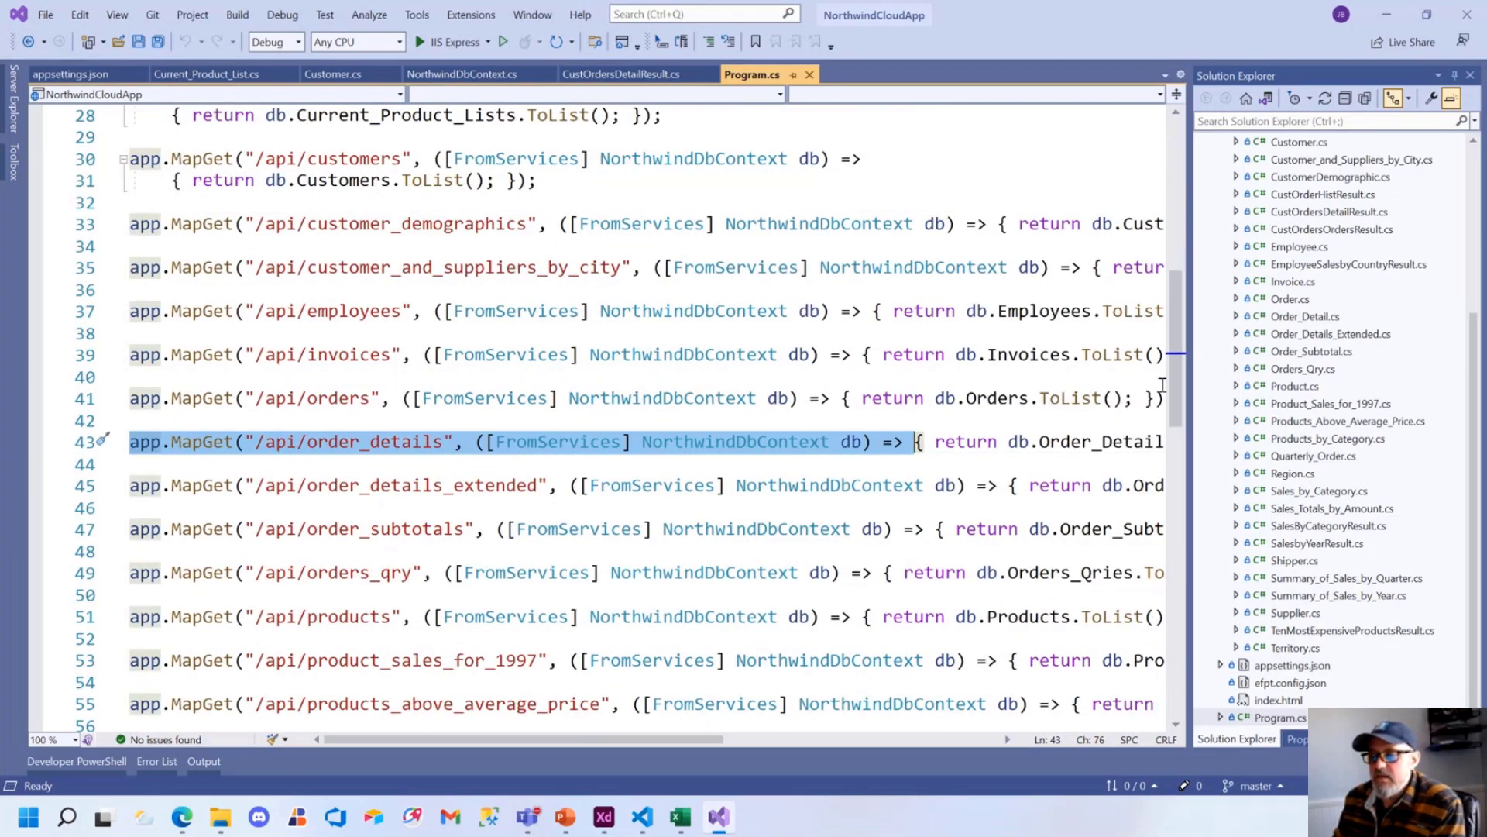
pyautogui.scroll(2, 697, 504)
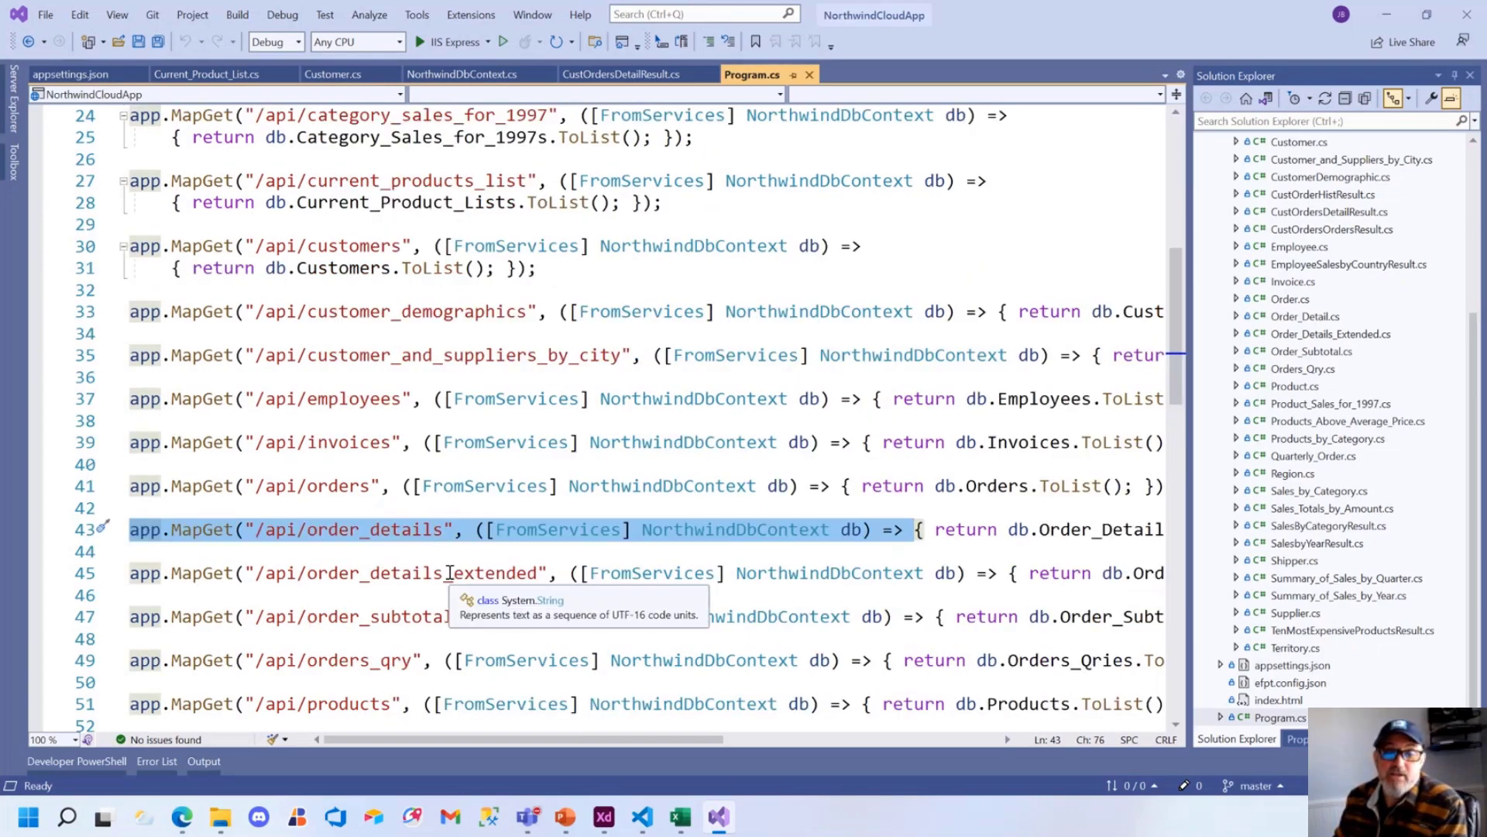
pyautogui.moveTo(266, 399); pyautogui.dragTo(403, 401)
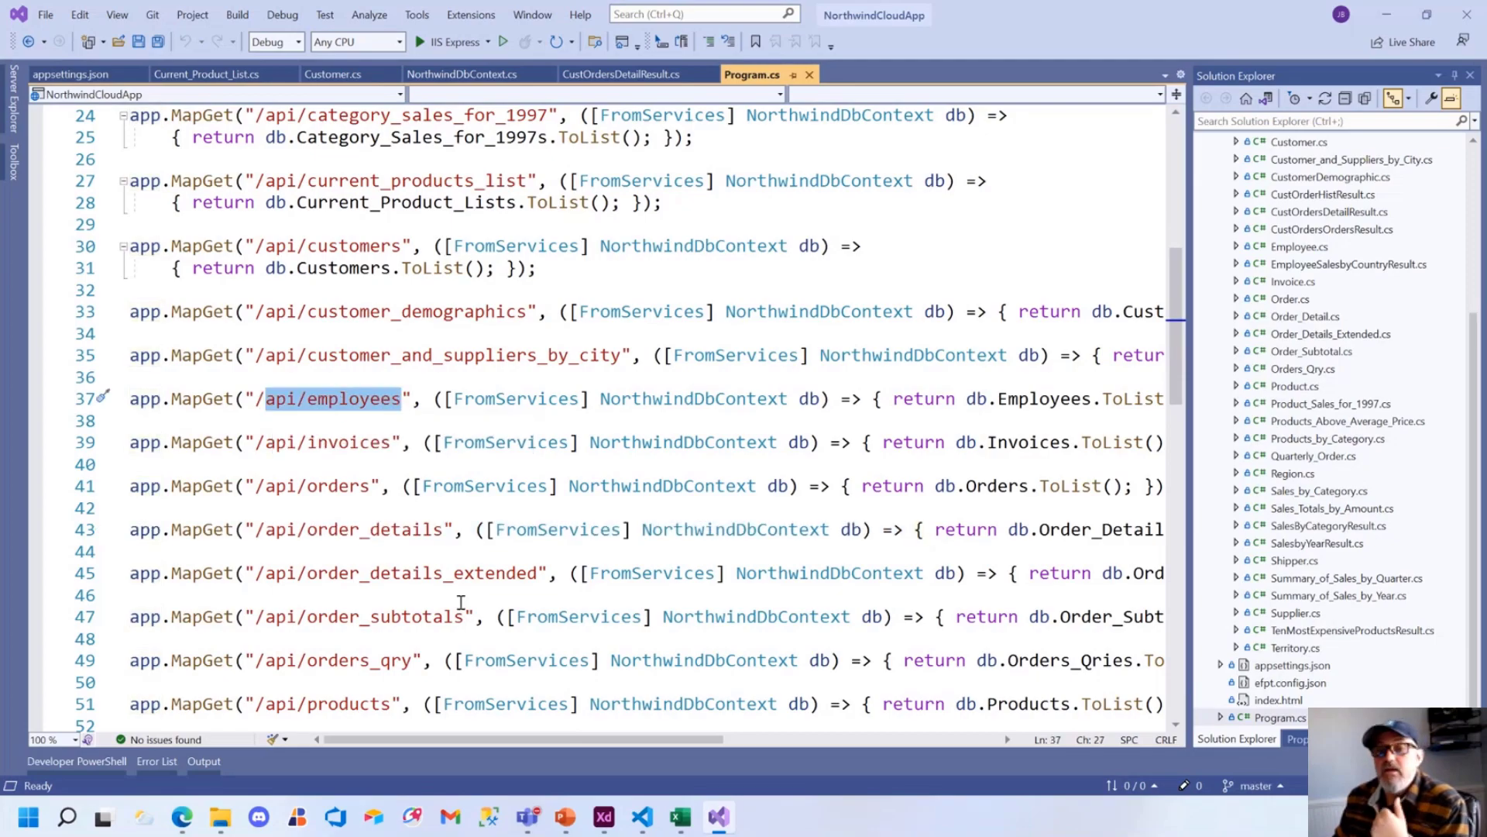
pyautogui.scroll(8, 461, 602)
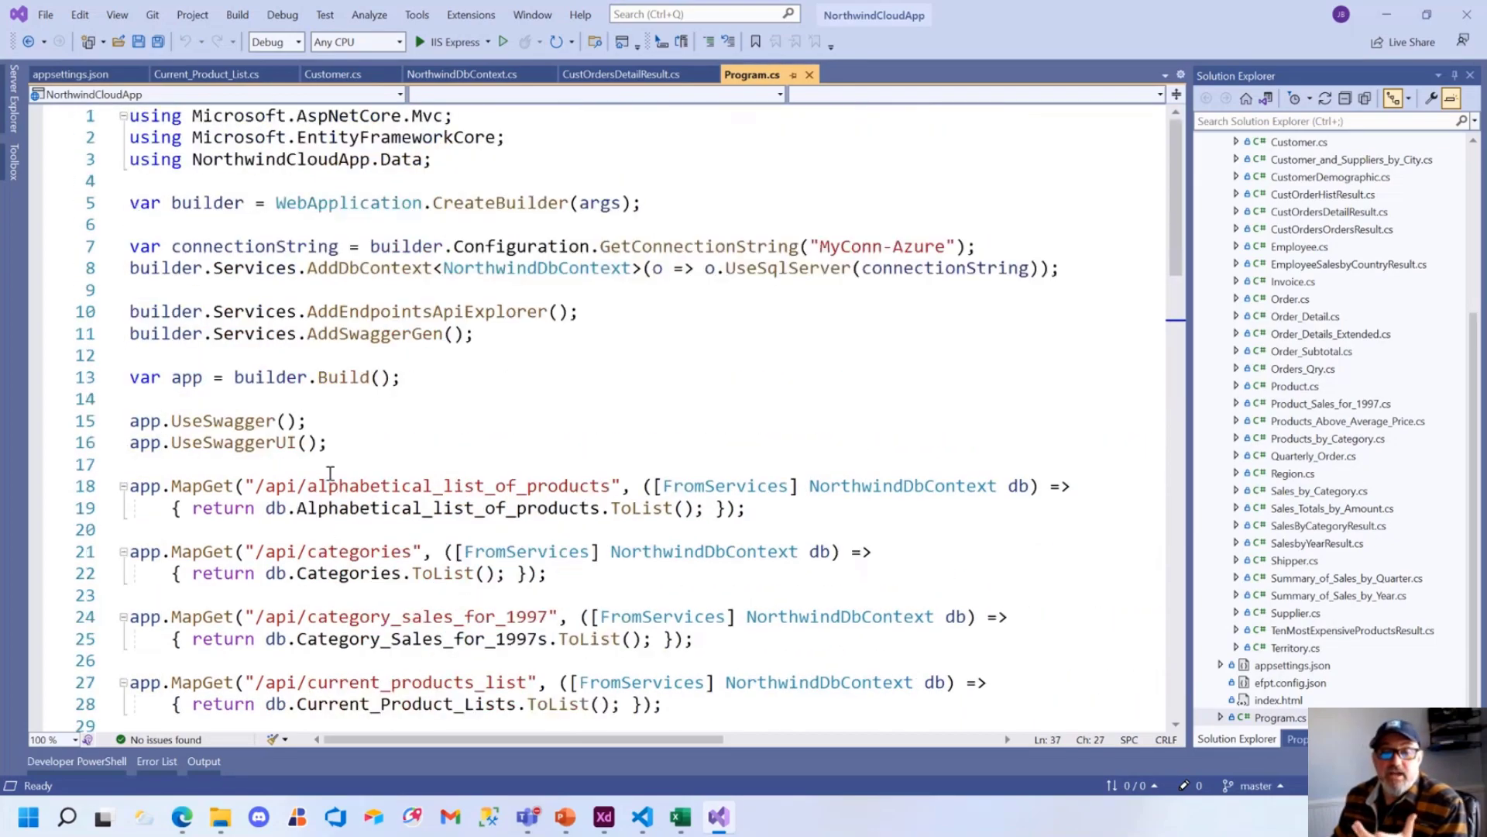
pyautogui.moveTo(474, 334); pyautogui.dragTo(129, 312)
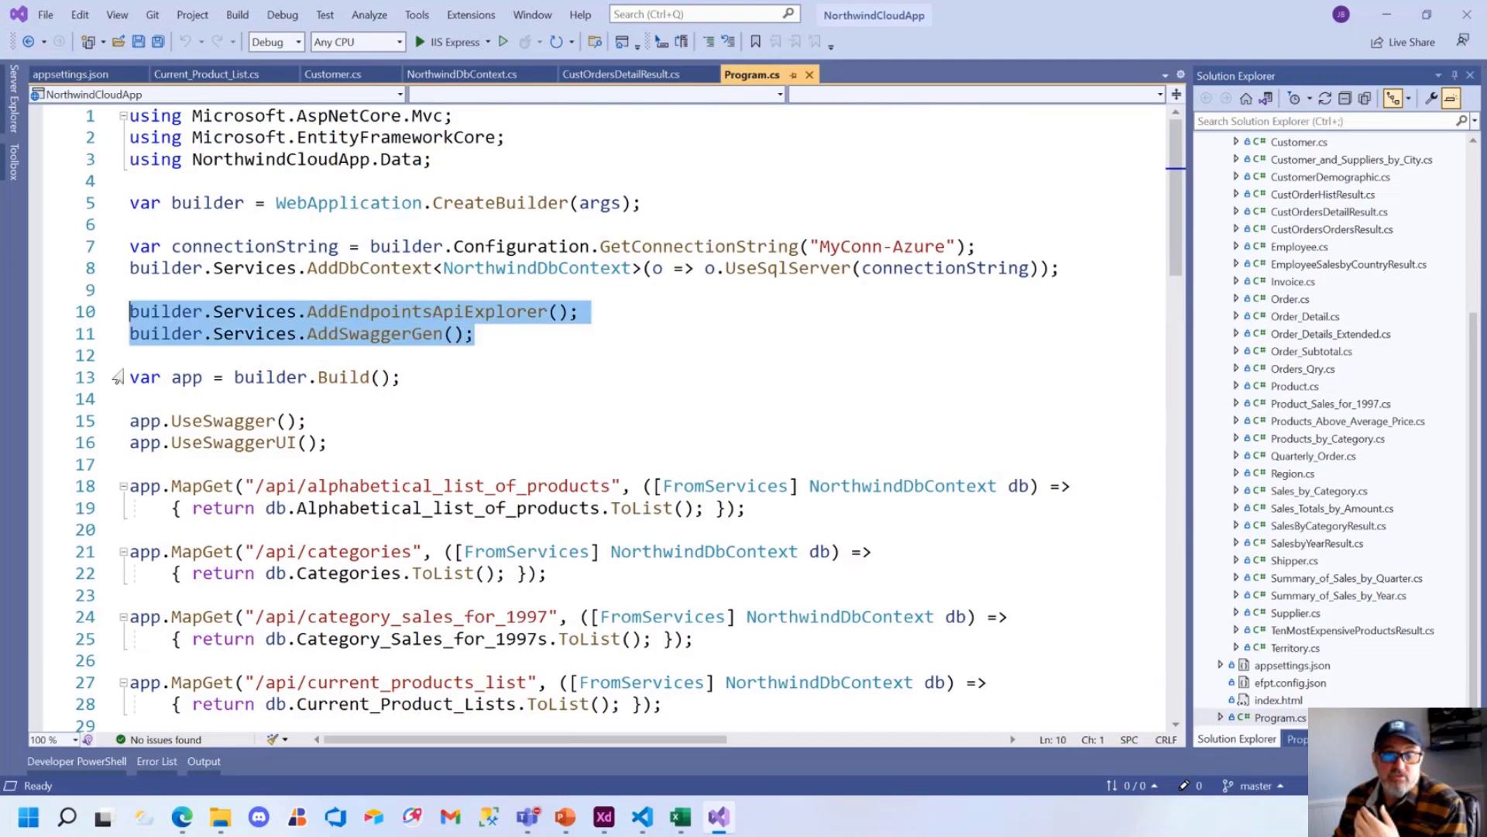
# Highlight the app.UseSwagger and app.UseSwaggerUI lines in Program.cs, and minimise the code editor and Azure portal windows
pyautogui.moveTo(330, 444); pyautogui.dragTo(99, 422)
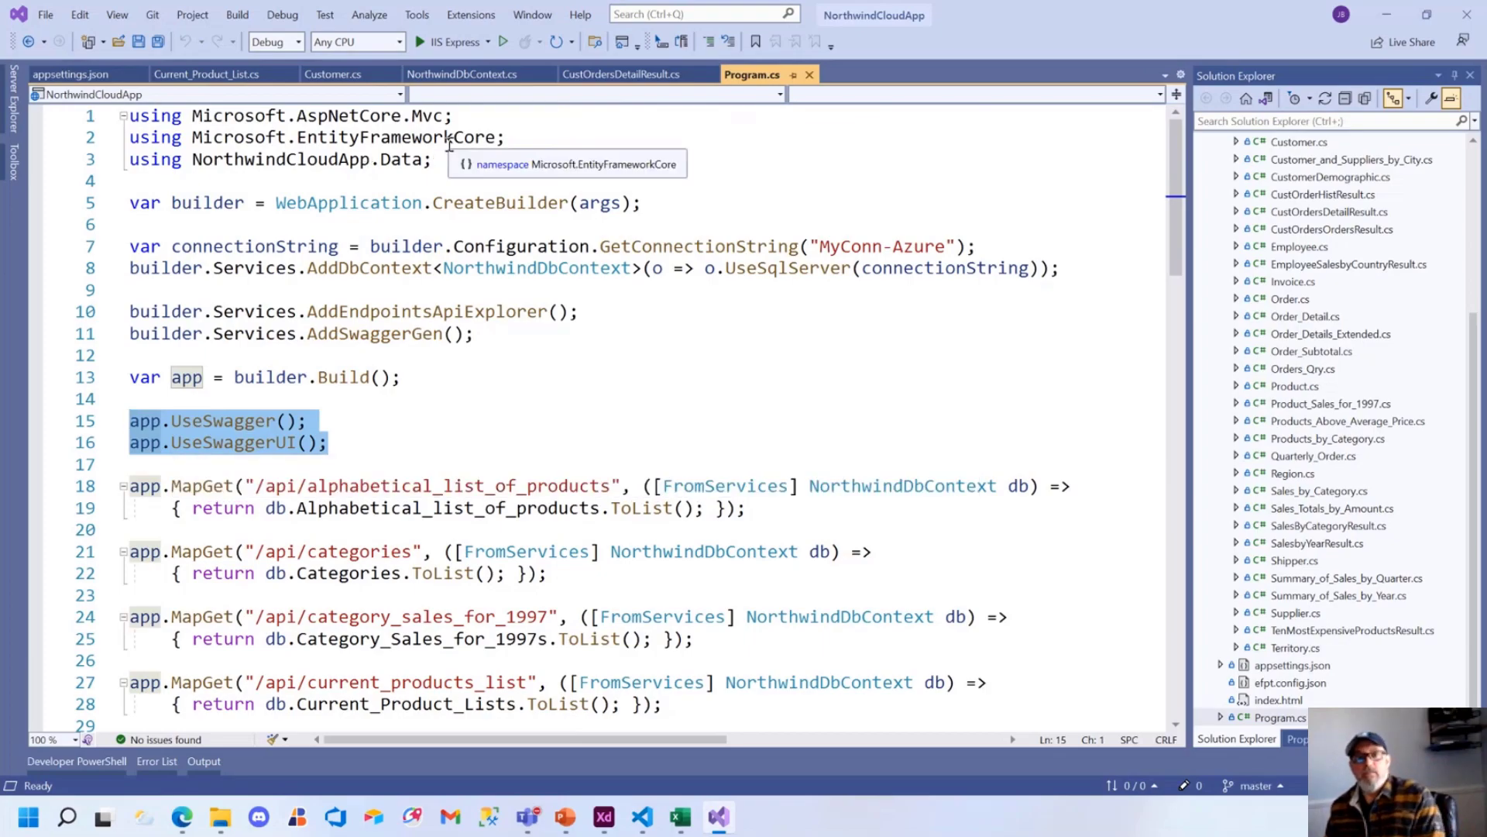
pyautogui.click(1384, 15)
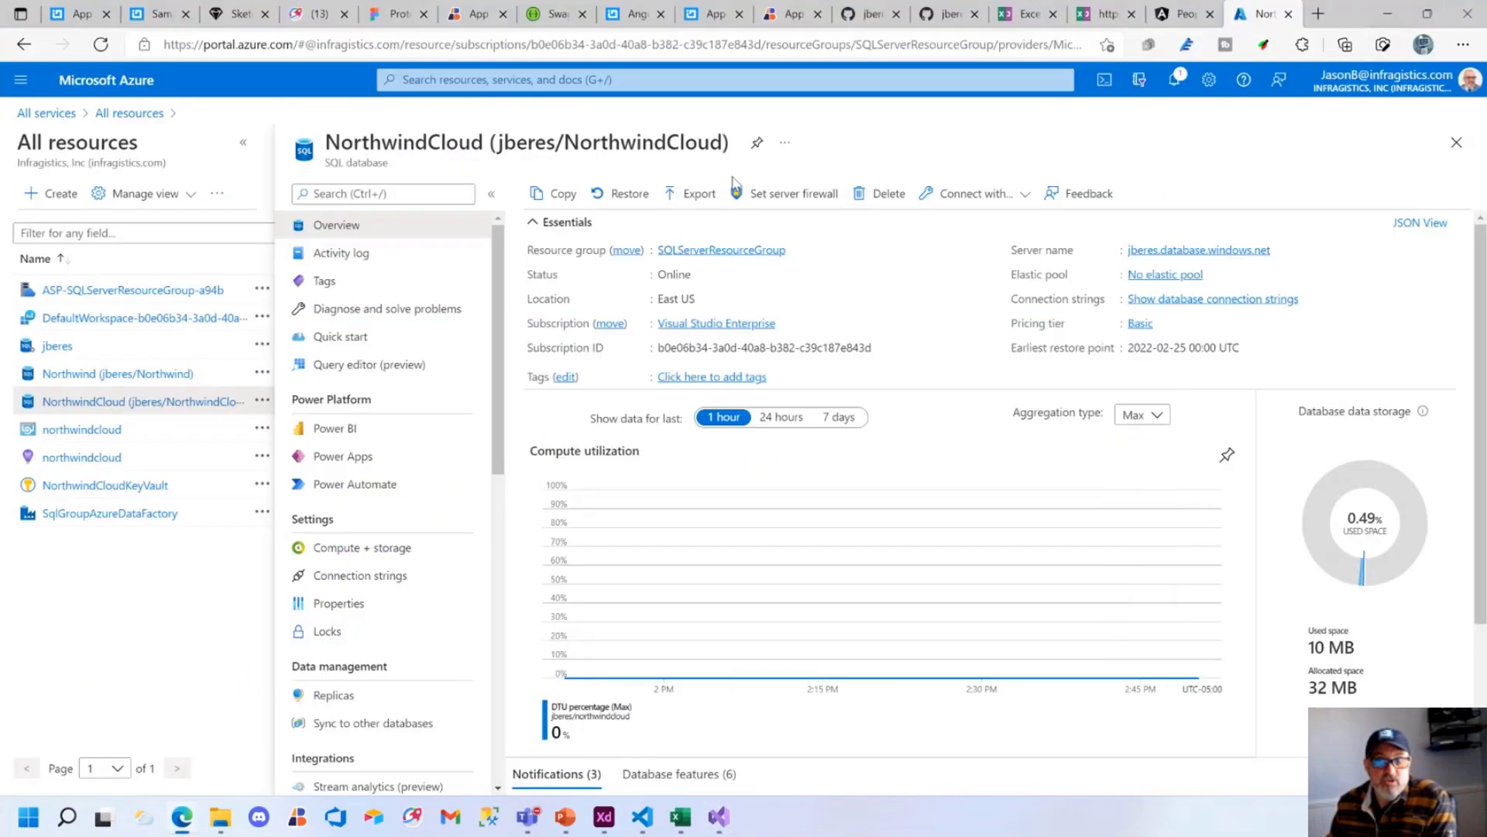
pyautogui.click(192, 811)
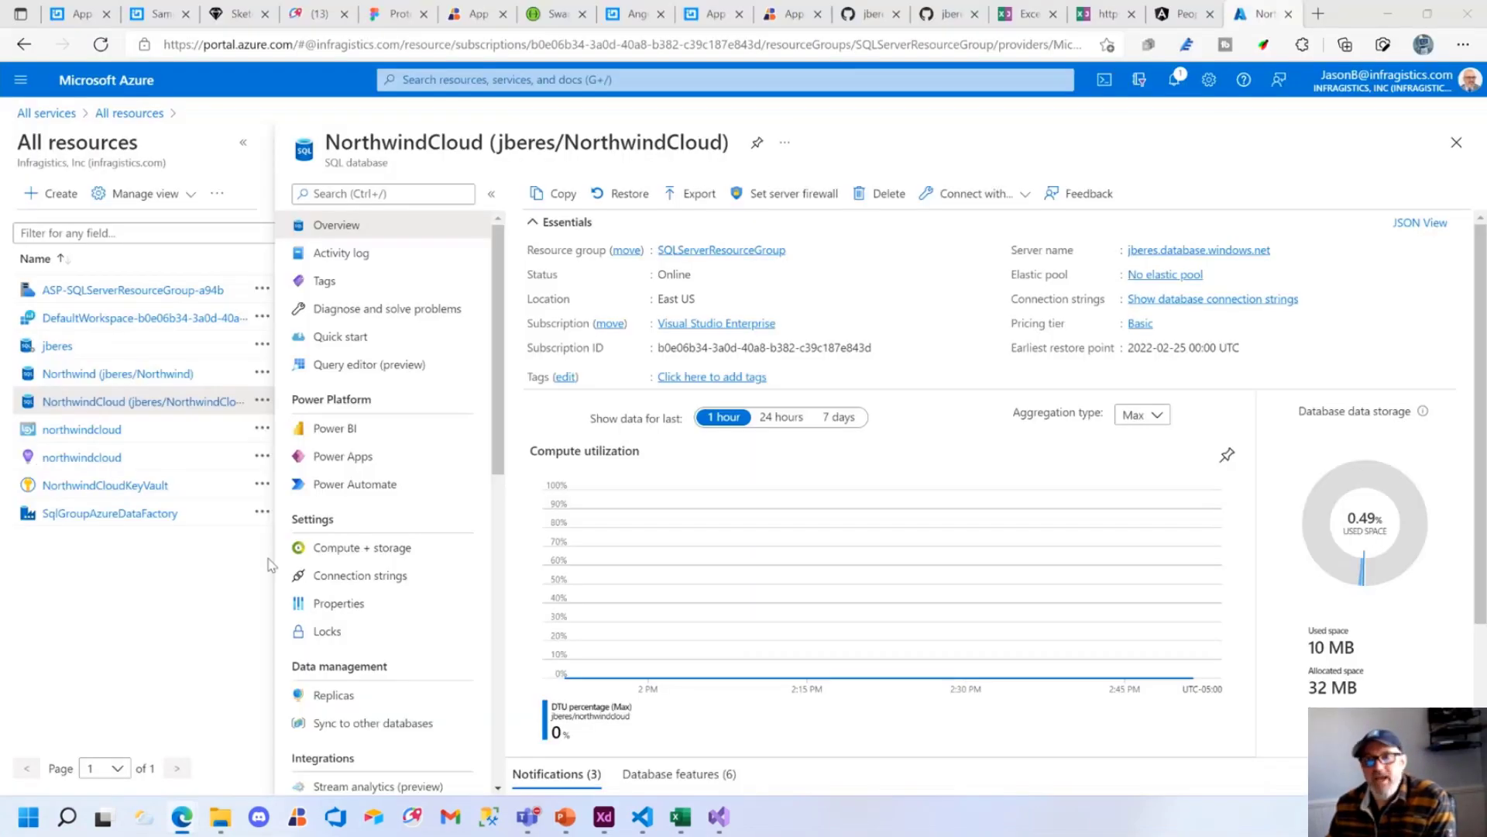
pyautogui.click(1392, 19)
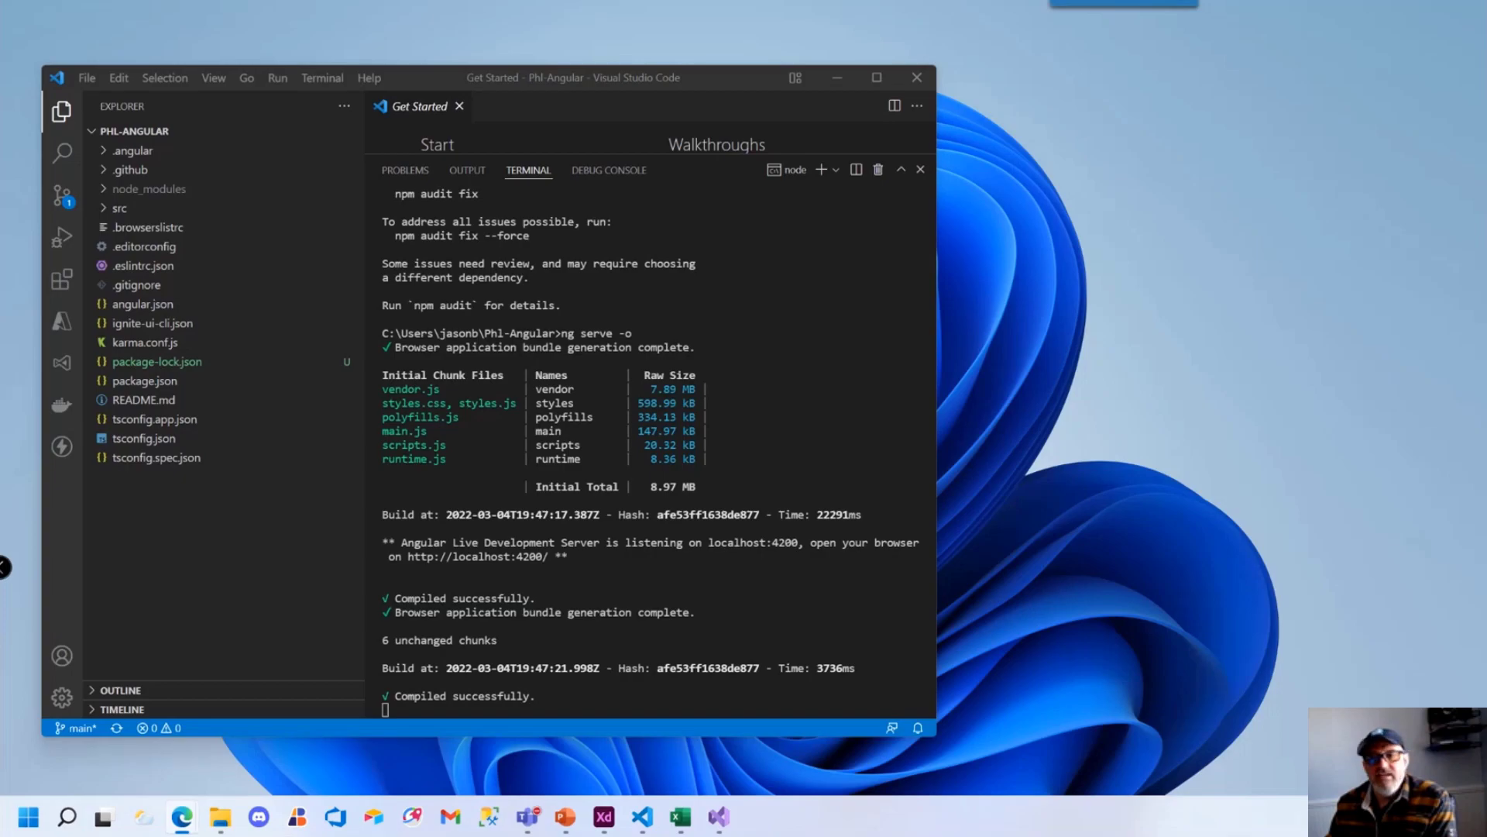
# Load northwindcloud.azurewebsites.net/swagger/index.html in a separate browser window and maximise that window
pyautogui.moveTo(473, 0); pyautogui.dragTo(612, 72)
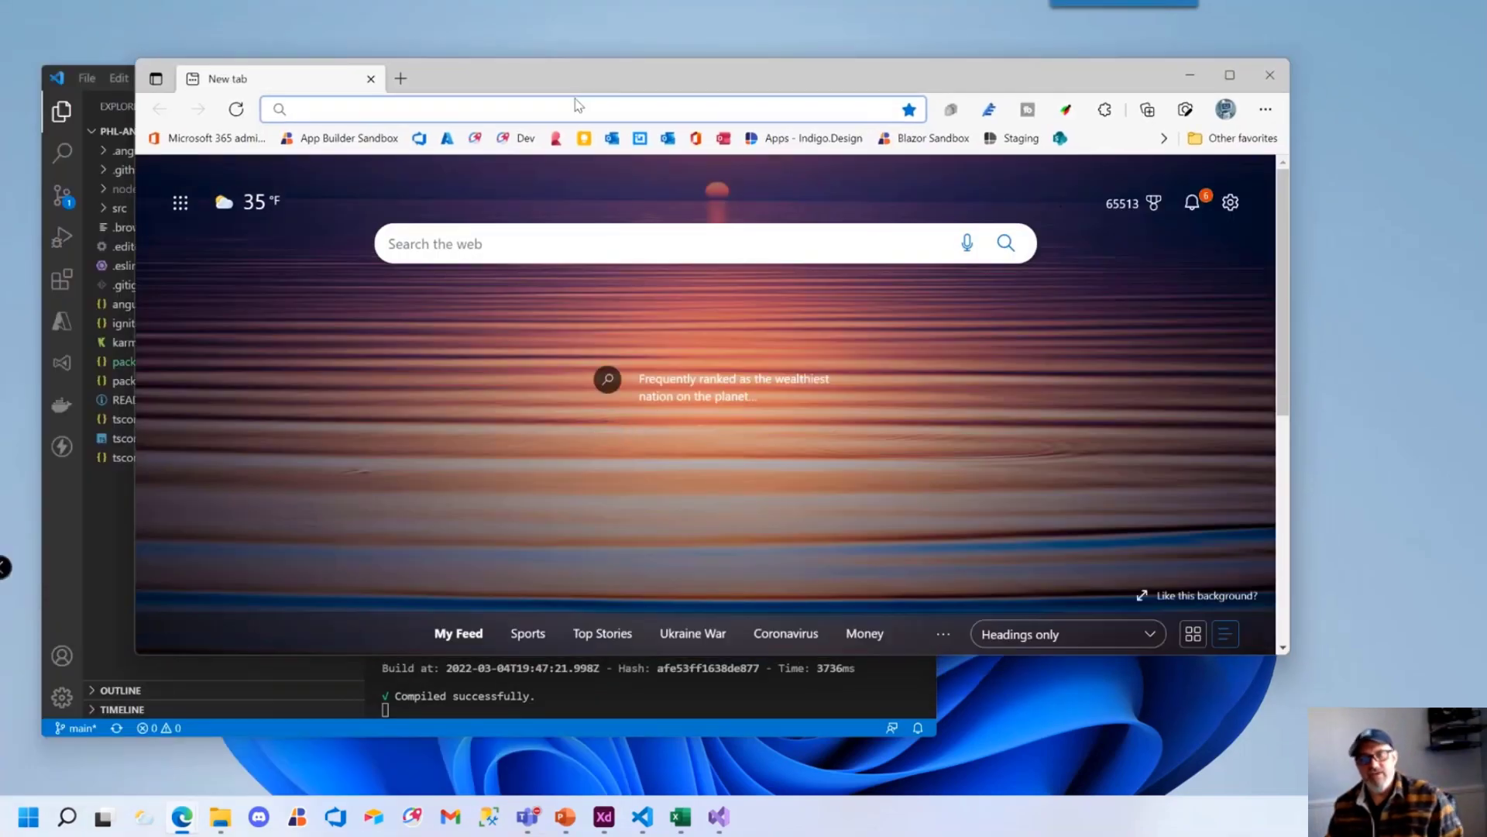
pyautogui.write('northwindcloud.azurewebsites.net/swagger/index.html')
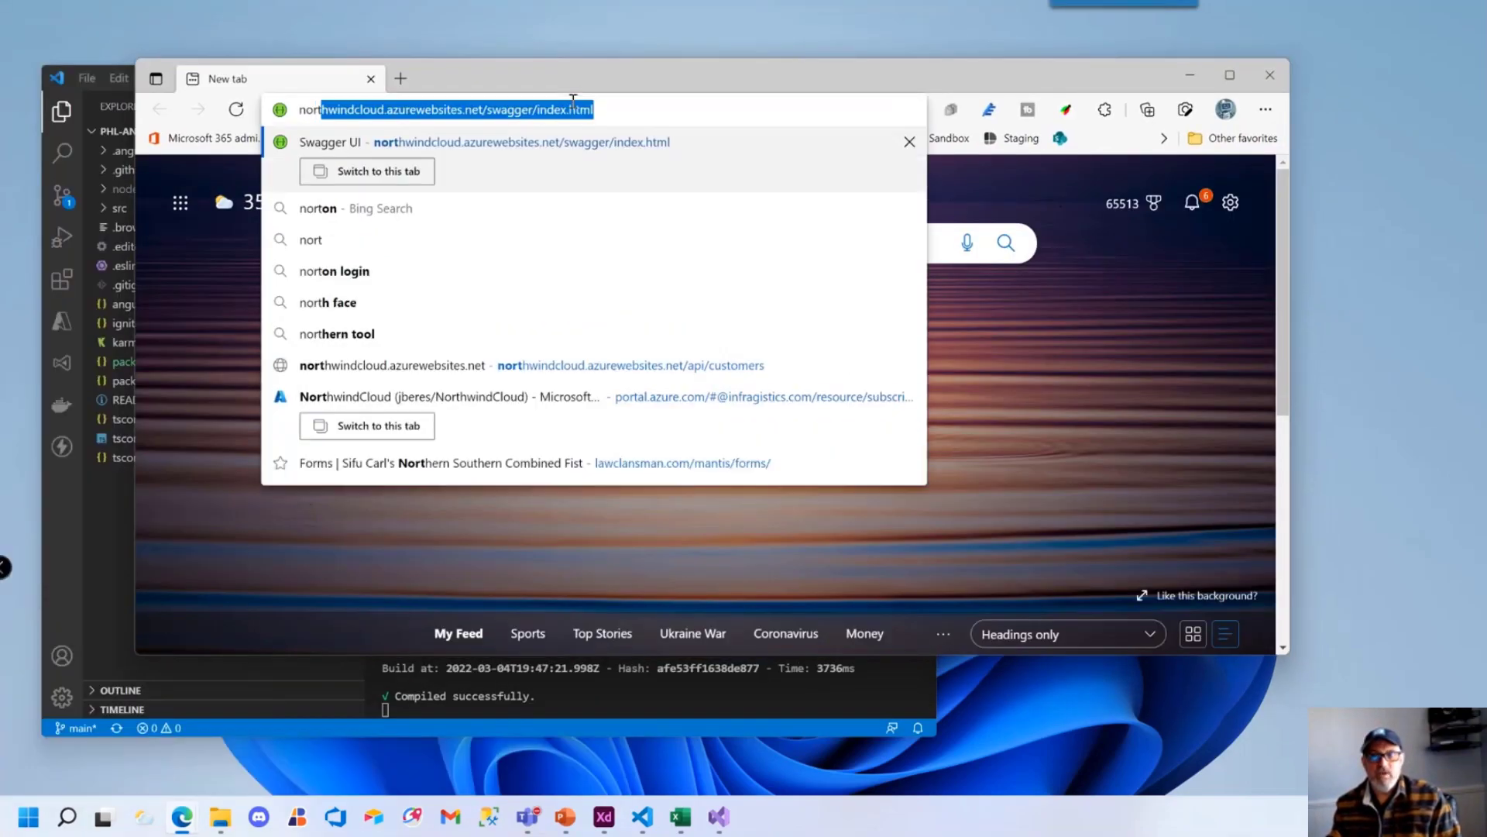
pyautogui.press('Return')
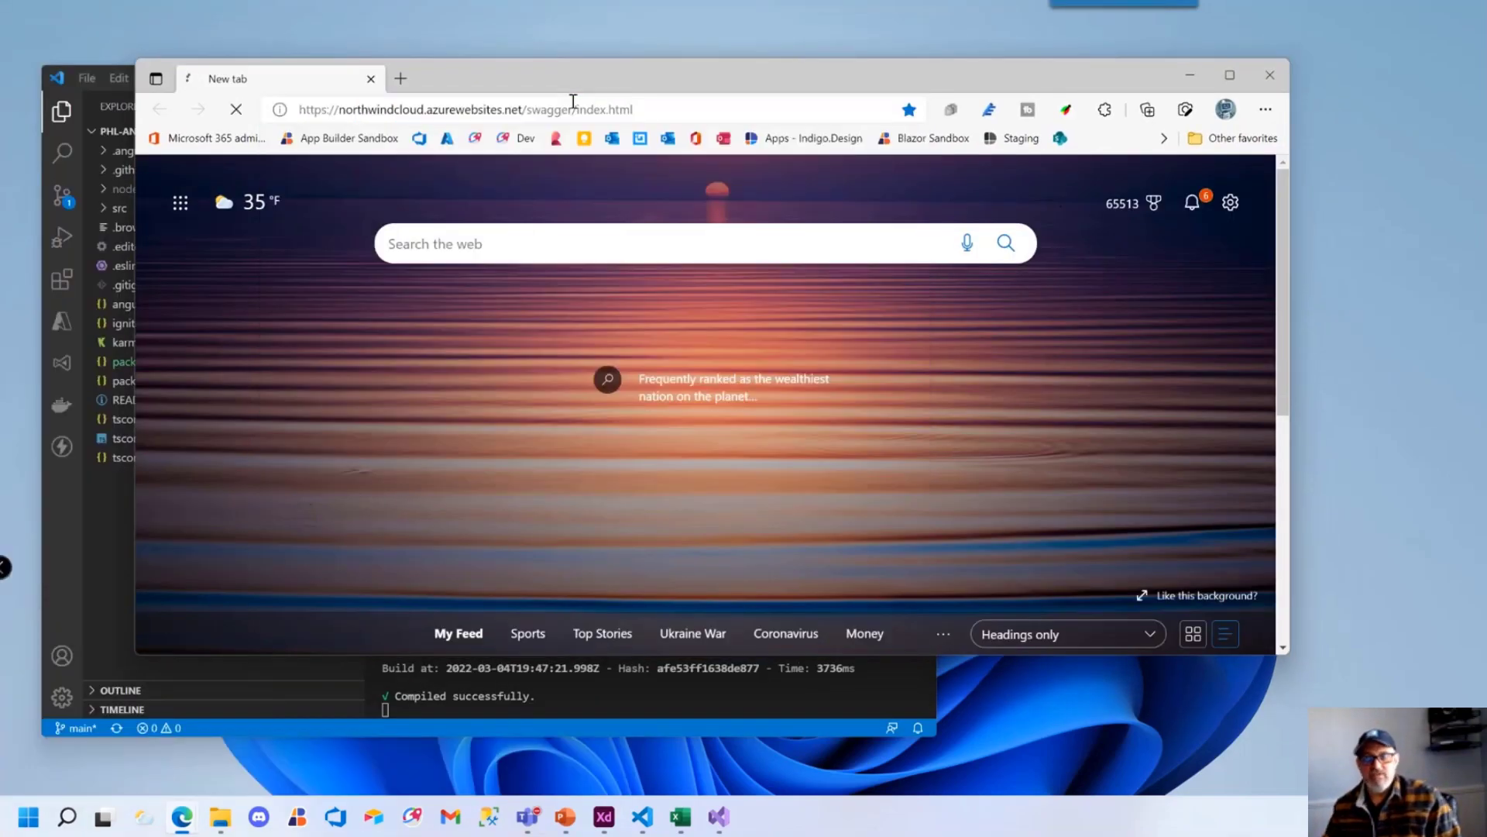
pyautogui.click(194, 816)
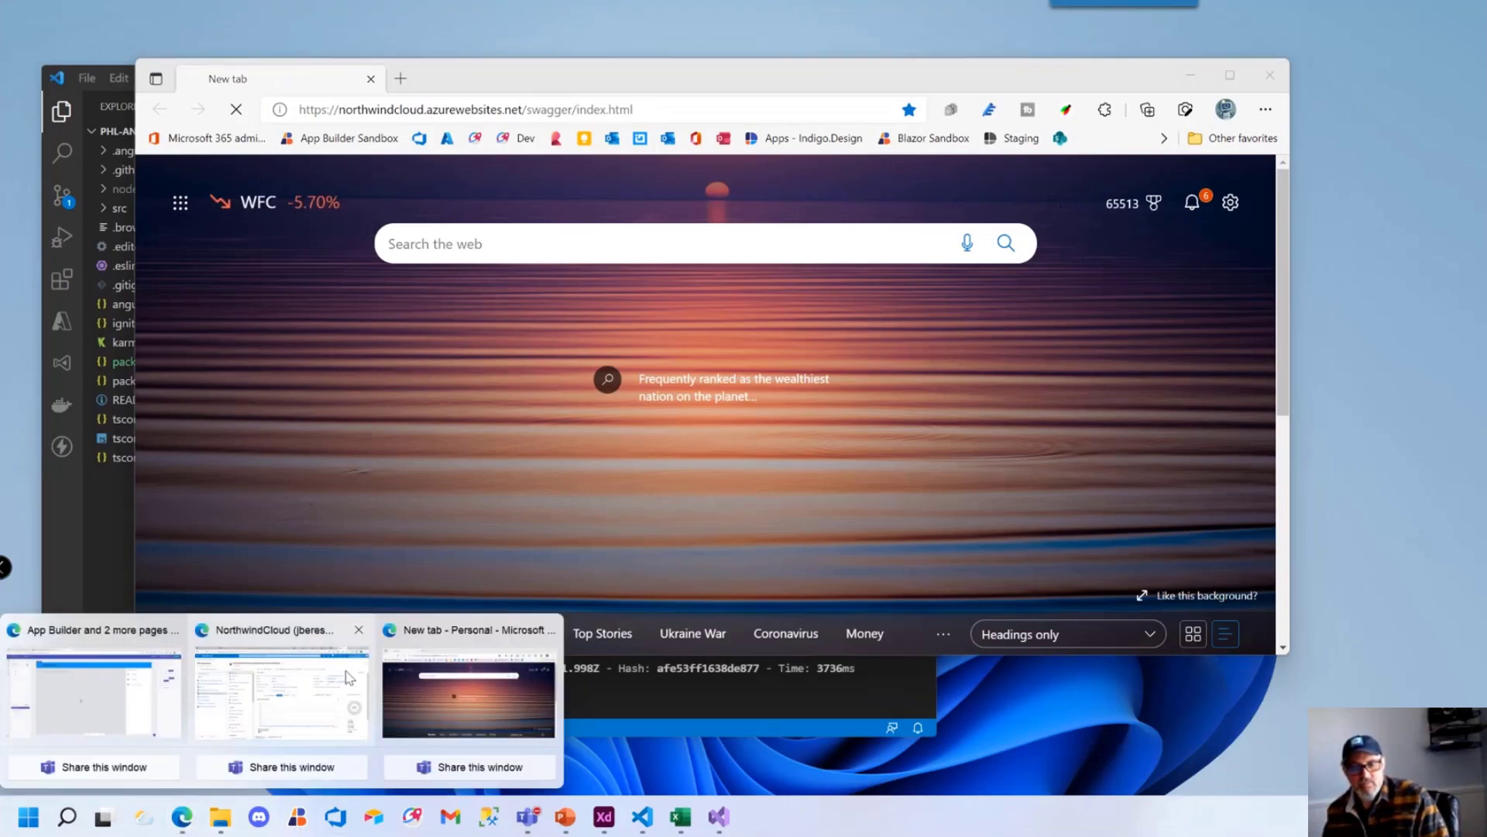
pyautogui.moveTo(311, 686)
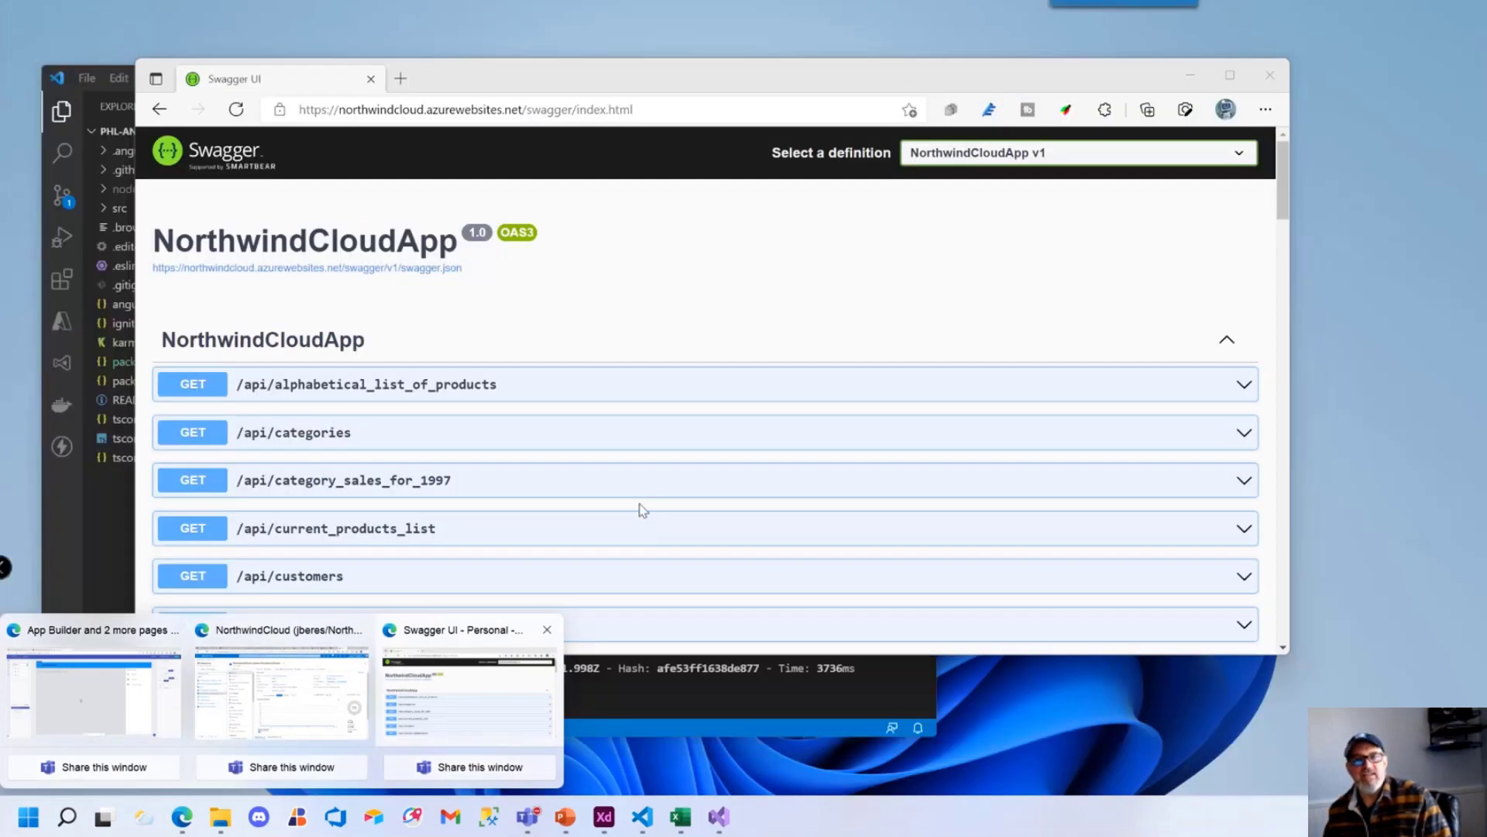
pyautogui.click(643, 510)
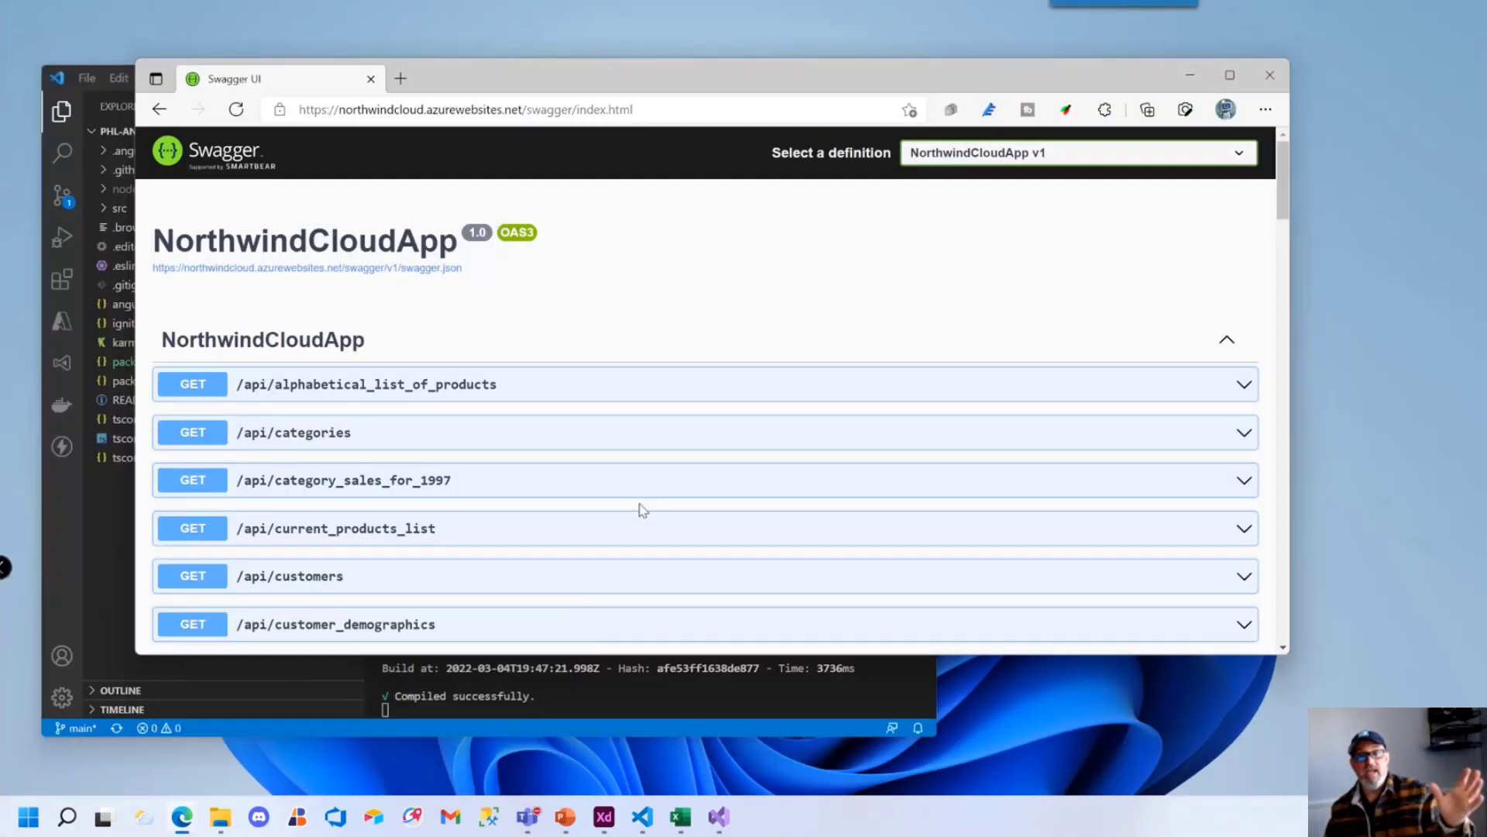
pyautogui.doubleClick(897, 75)
# Look through the API endpoint list, and try out and execute the GET request for /api/customers
pyautogui.scroll(-2, 315, 524)
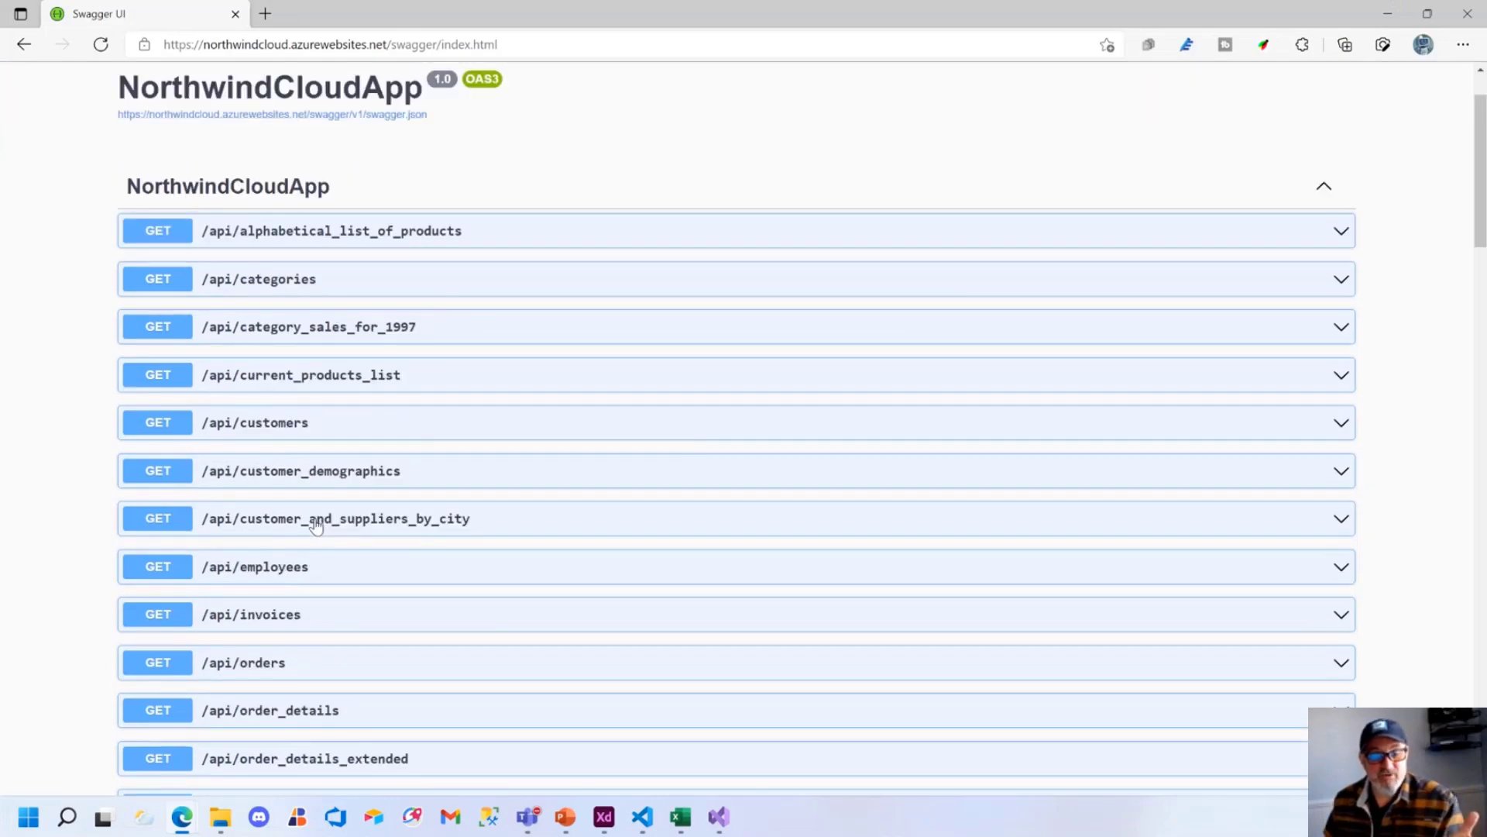
pyautogui.scroll(-2, 315, 525)
pyautogui.scroll(-2, 268, 610)
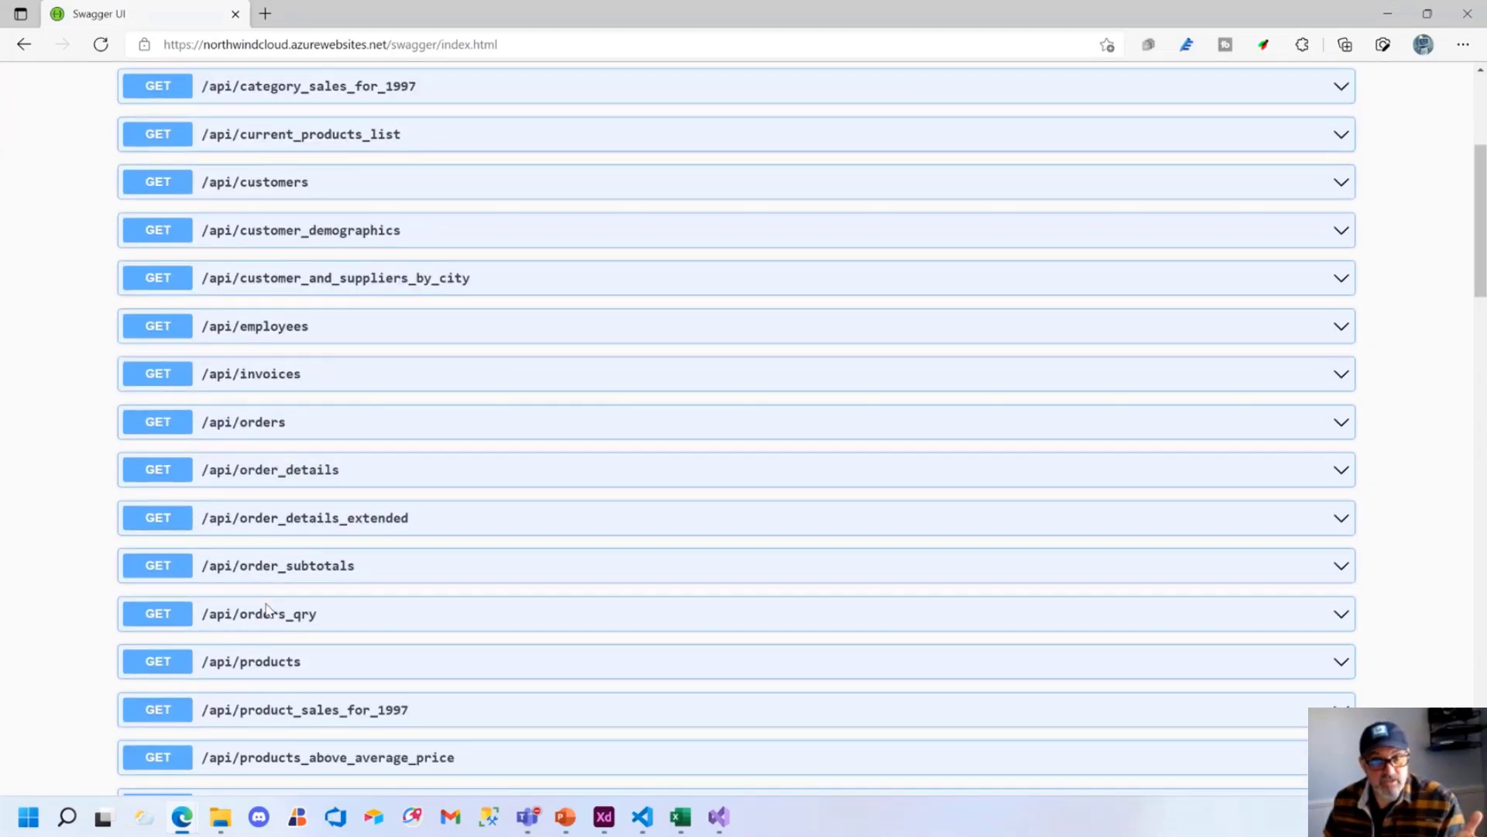
pyautogui.scroll(3, 268, 609)
pyautogui.click(277, 408)
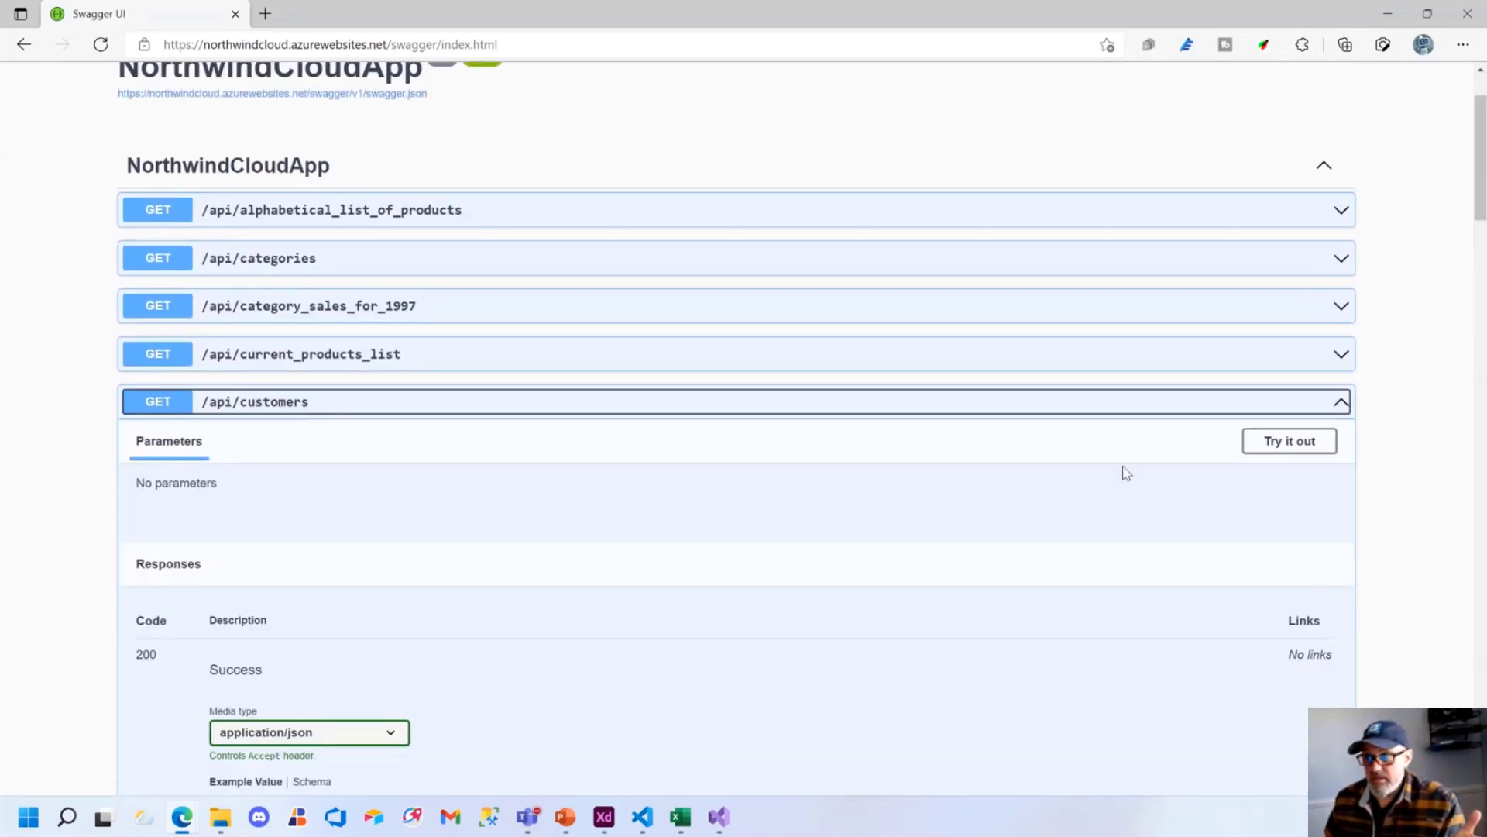
pyautogui.click(1280, 442)
pyautogui.click(681, 540)
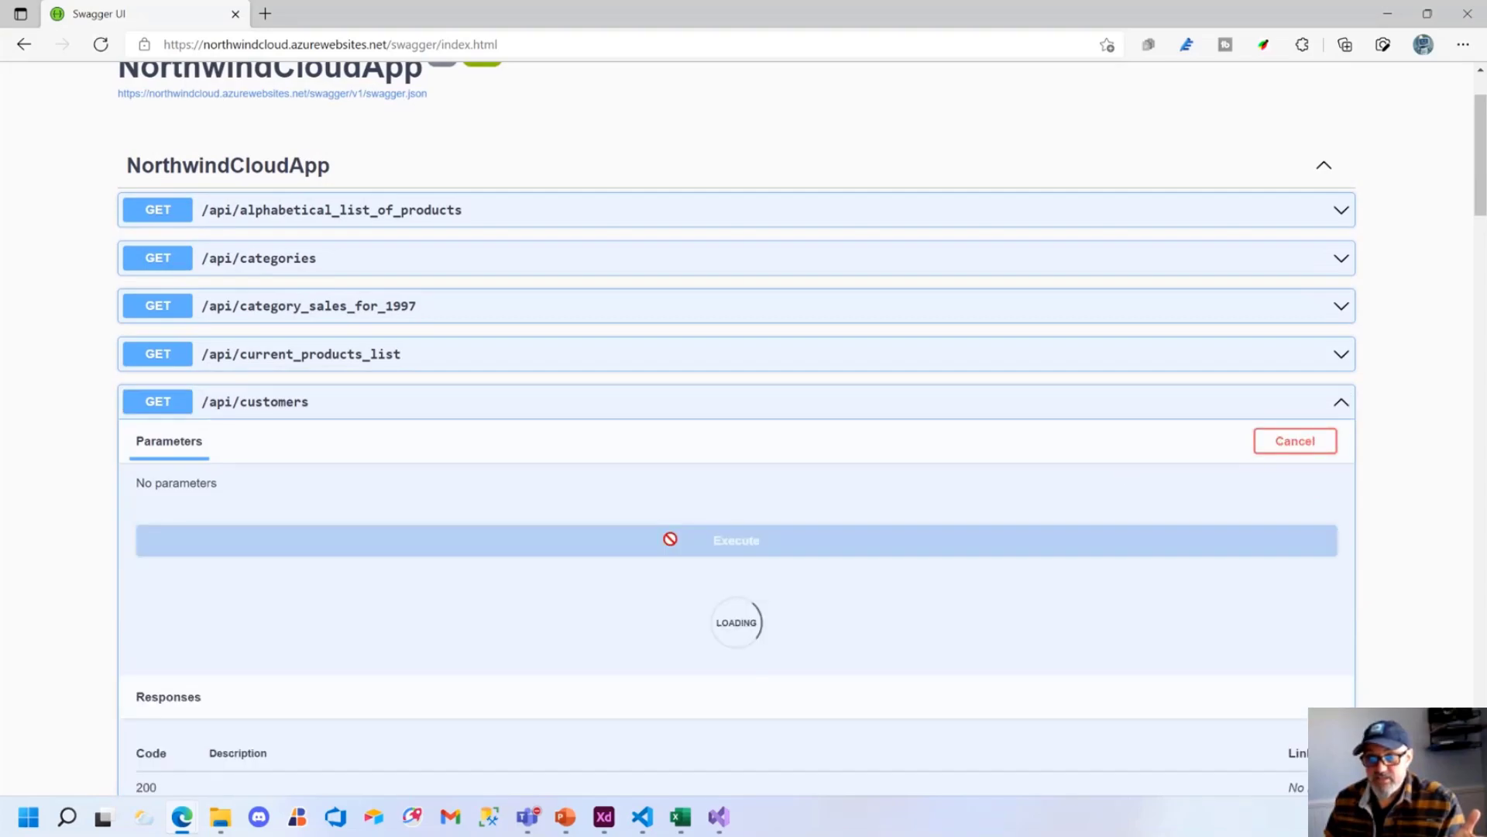
# Examine the customers response body, highlighting part of the records, and highlight the swagger.json URL under the NorthwindCloudApp title
pyautogui.scroll(-4, 626, 643)
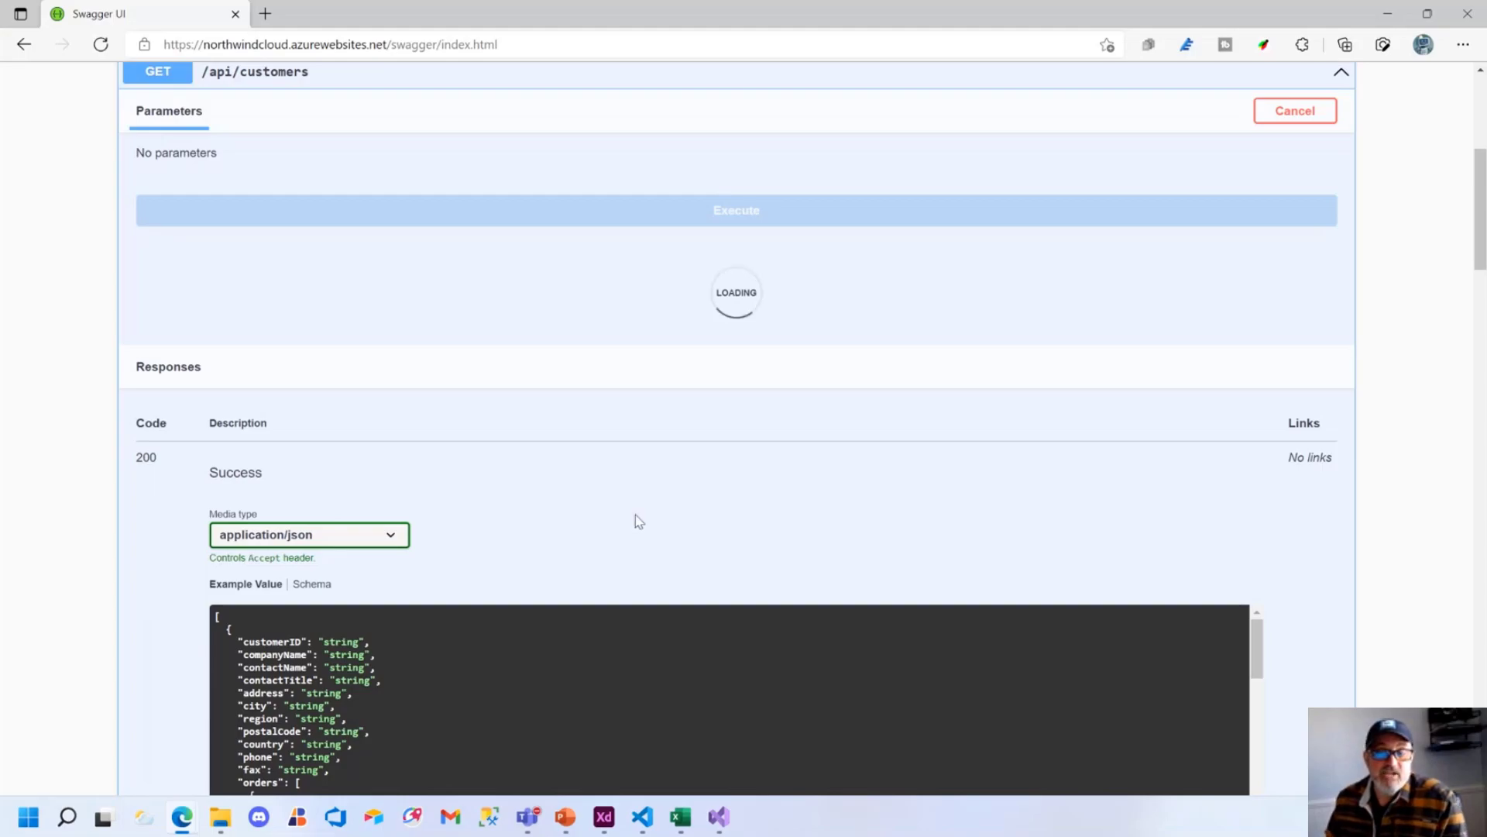
pyautogui.scroll(-2, 525, 657)
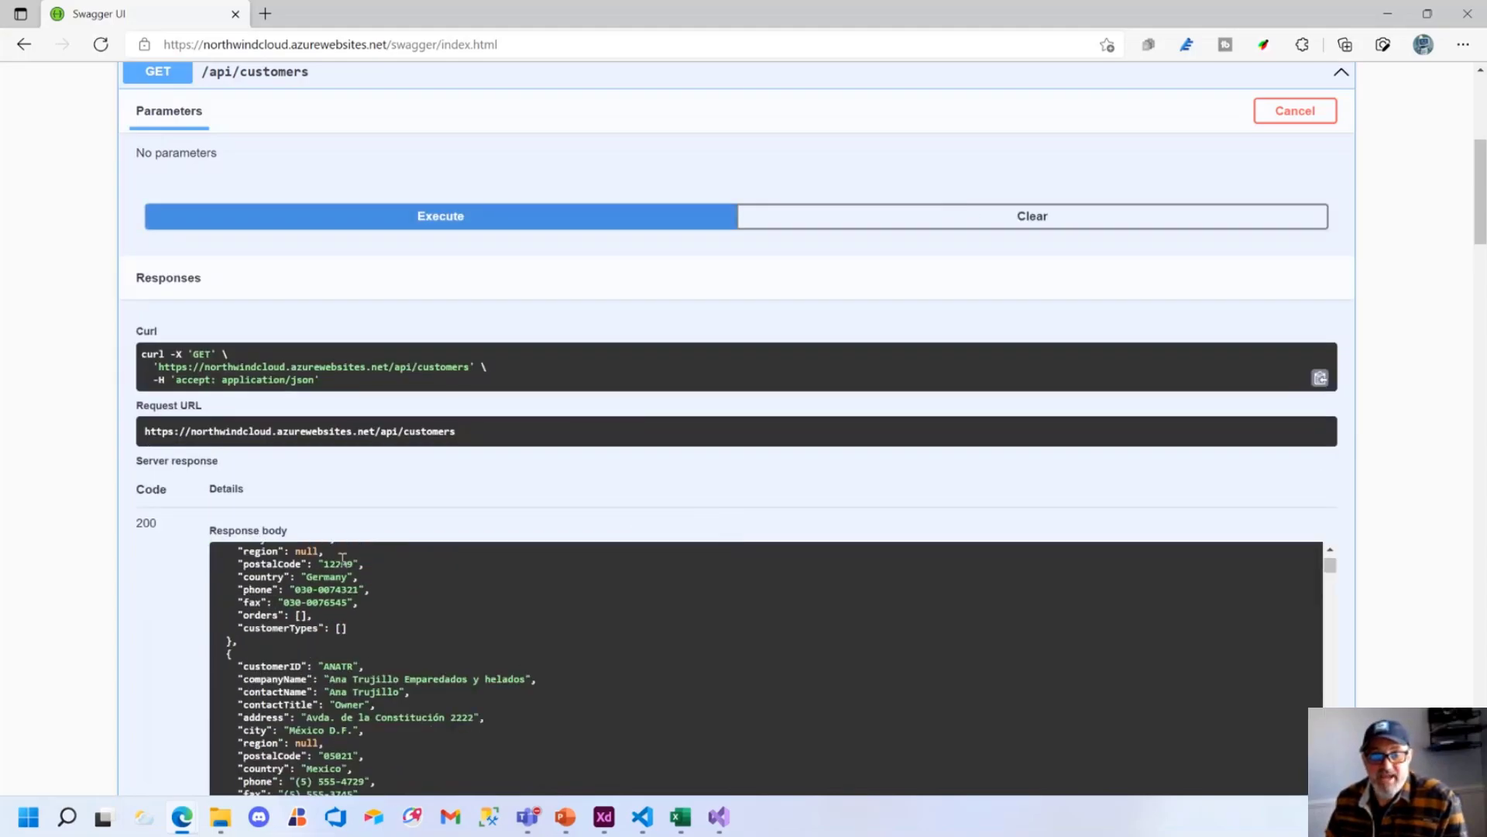
pyautogui.moveTo(306, 615); pyautogui.dragTo(519, 703)
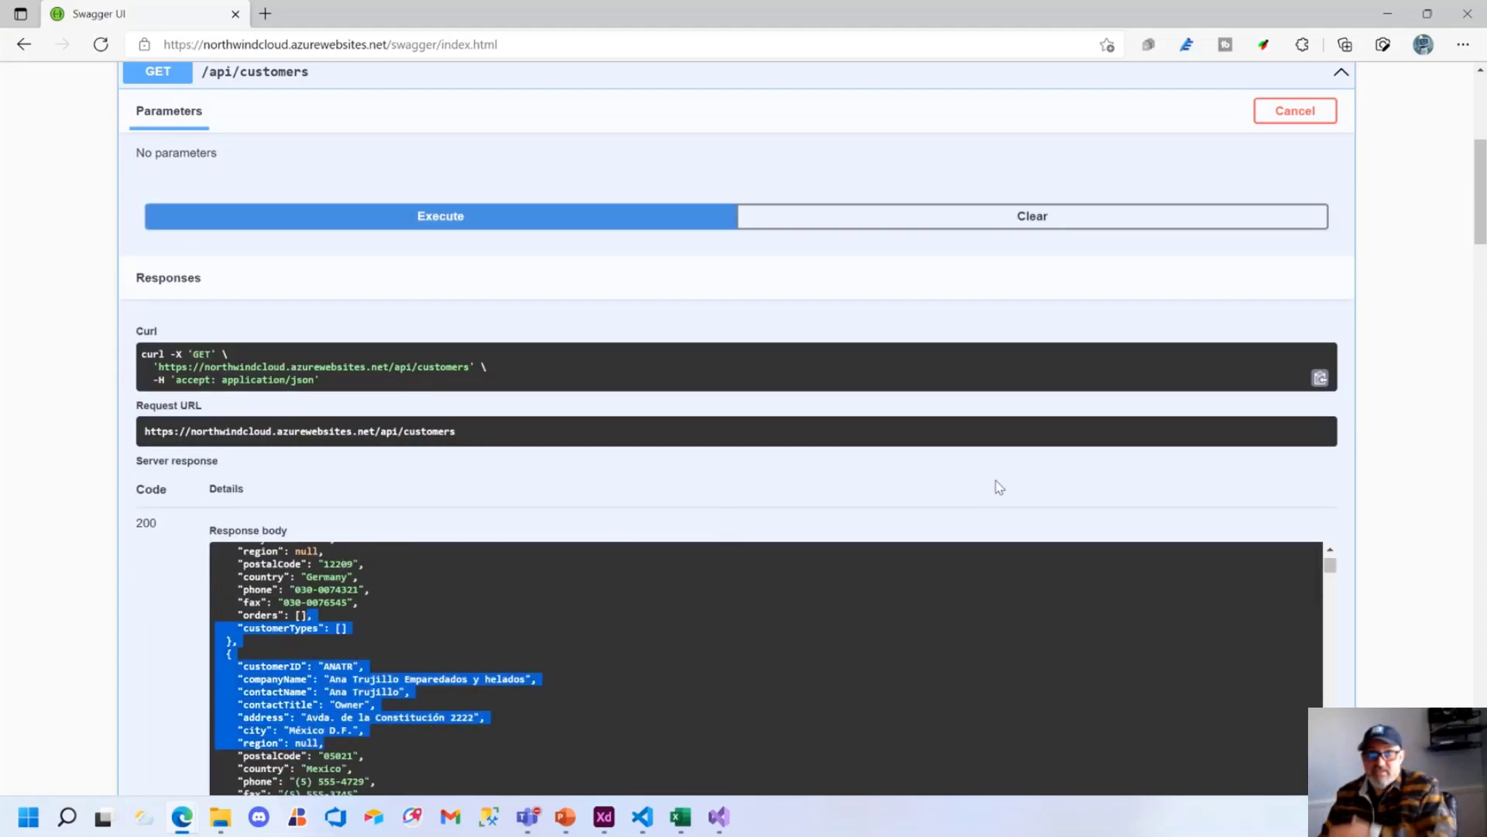
pyautogui.scroll(6, 614, 458)
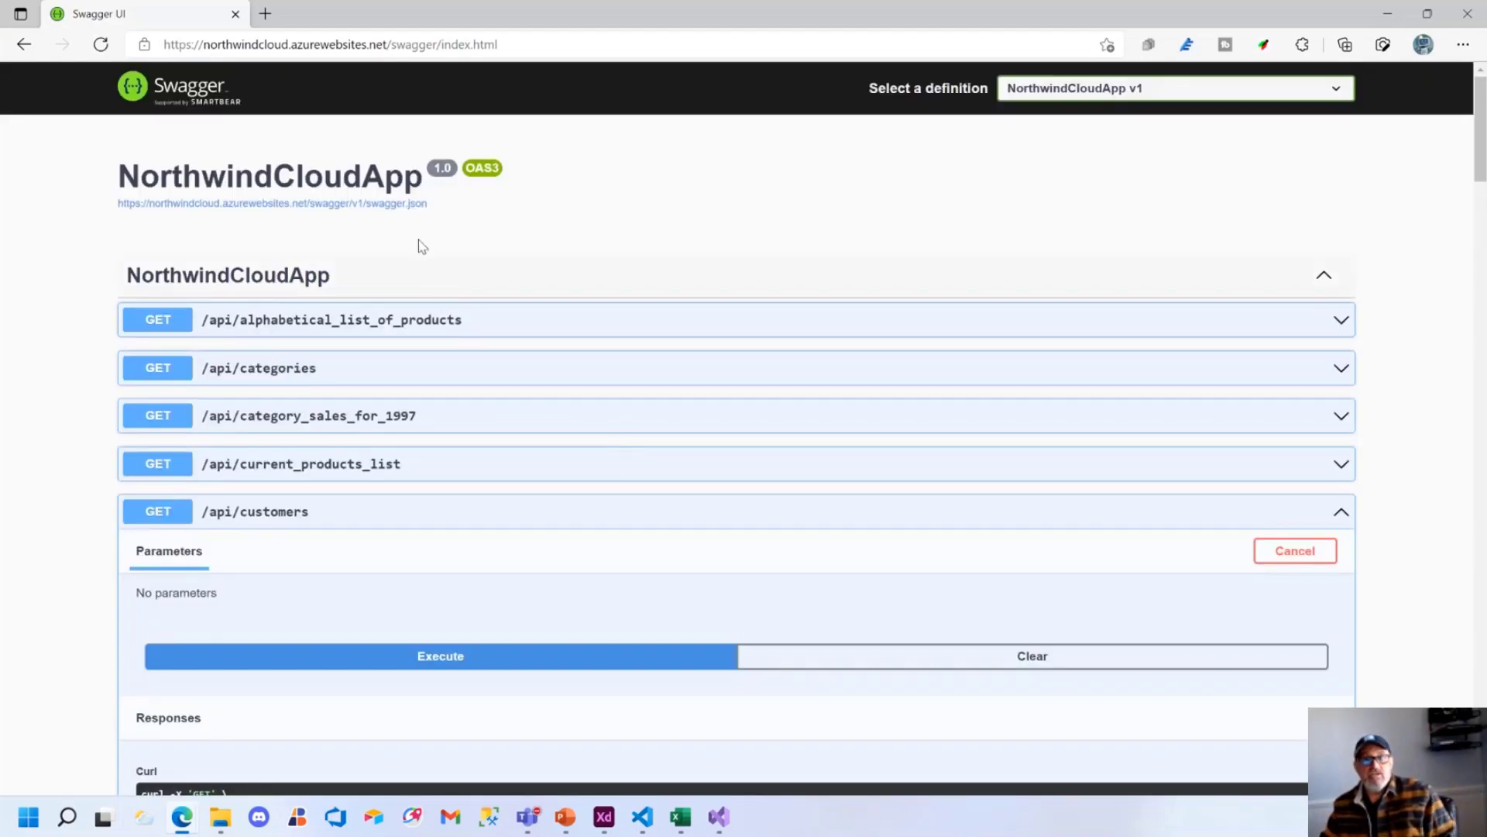
pyautogui.moveTo(441, 217); pyautogui.dragTo(119, 213)
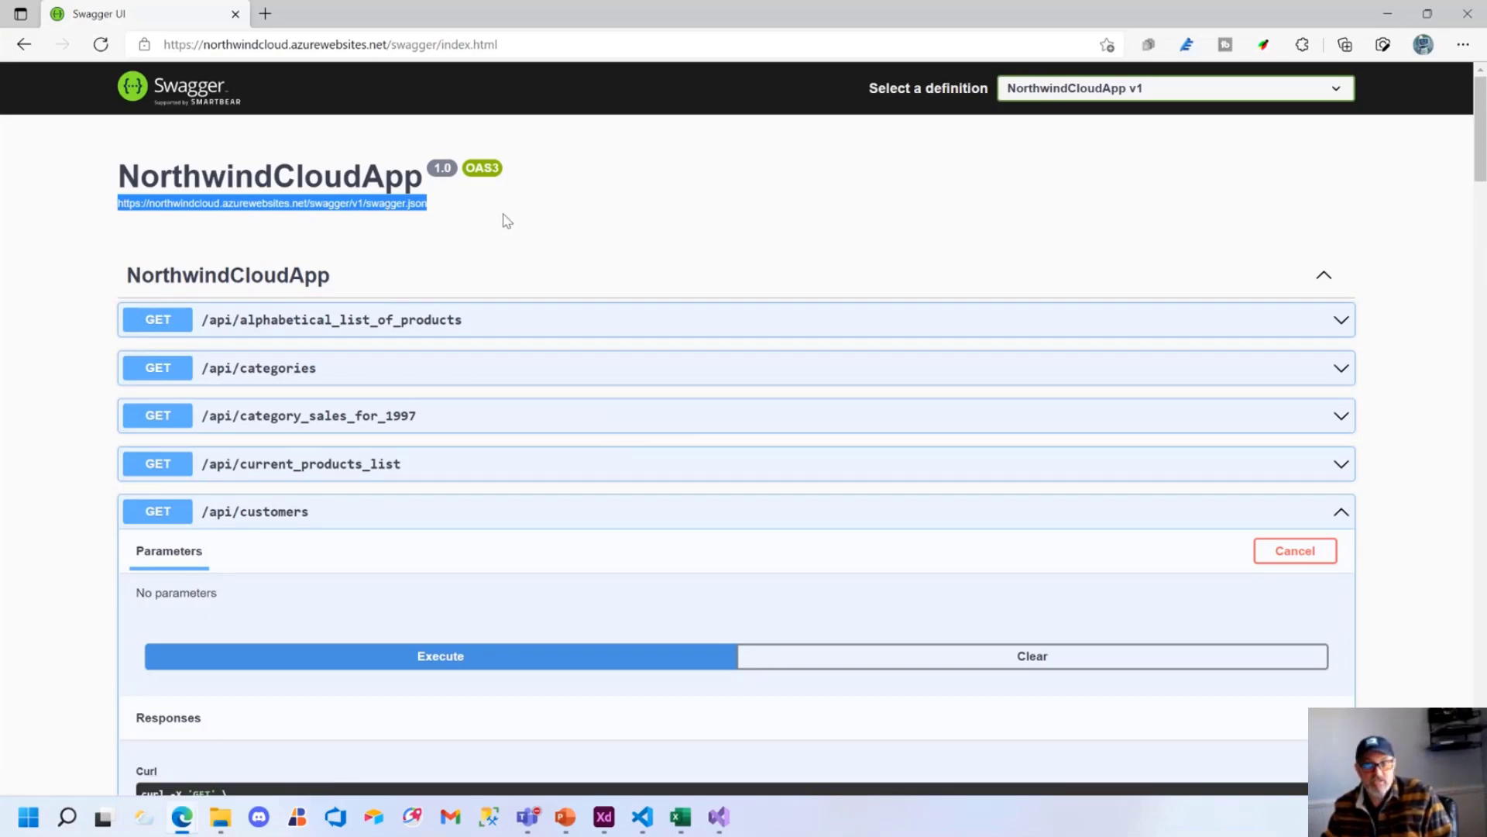
# Minimise the Swagger window, check the Azure portal and the two open App Builder projects in the main browser window, and minimise it
pyautogui.click(1387, 13)
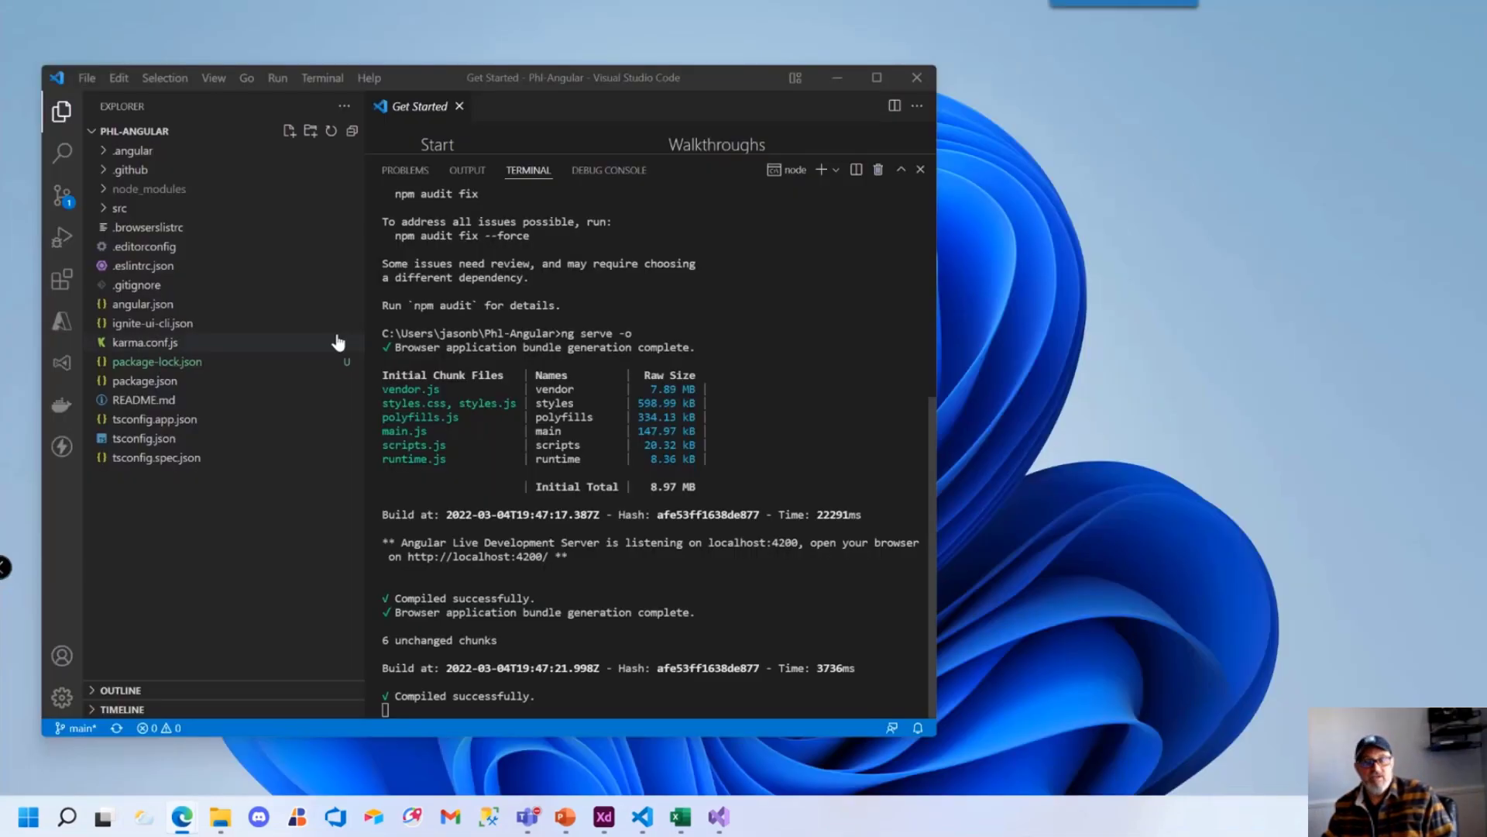
pyautogui.moveTo(721, 820)
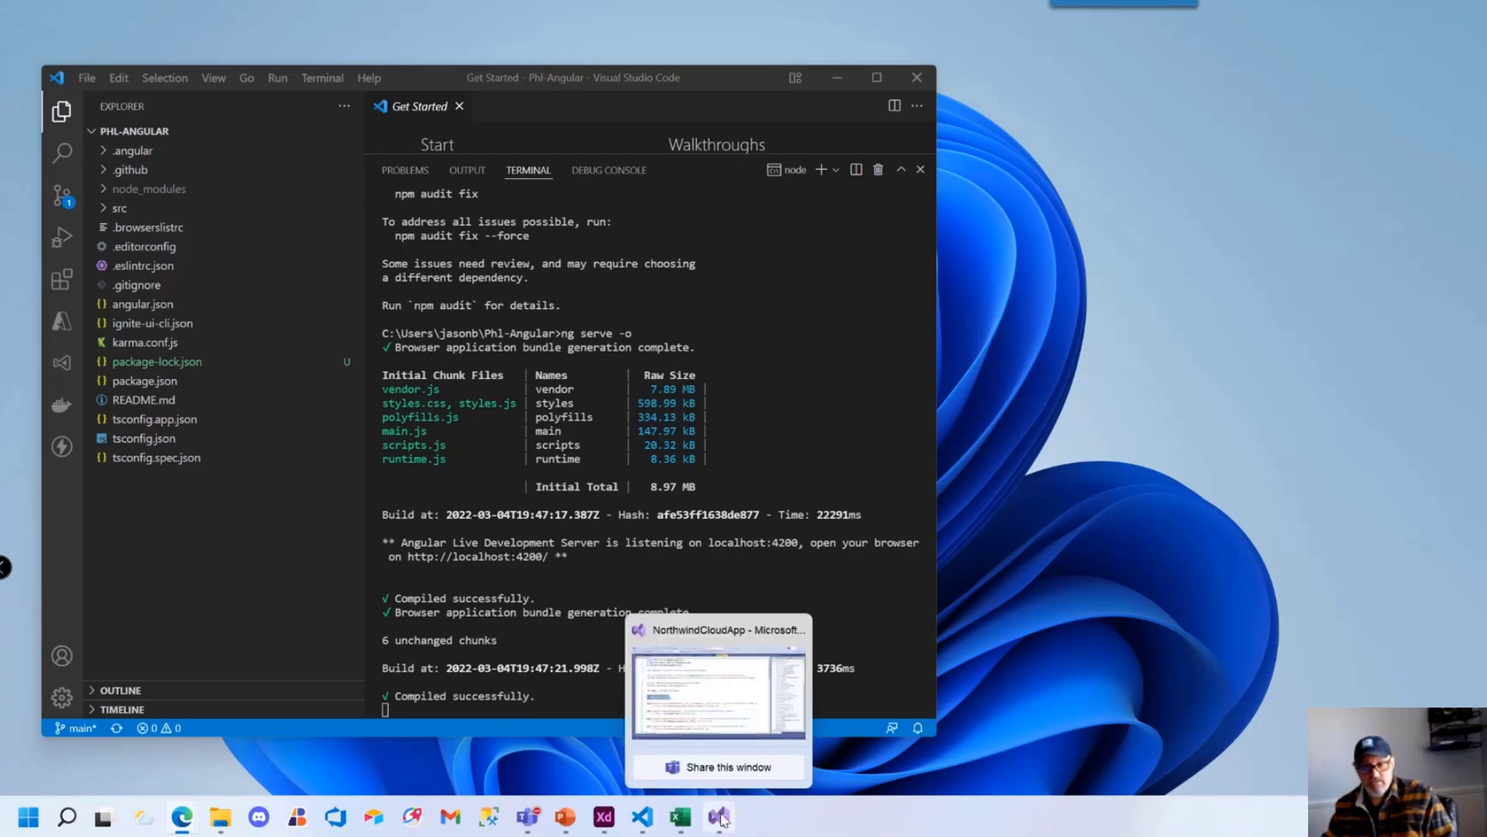
pyautogui.moveTo(182, 817)
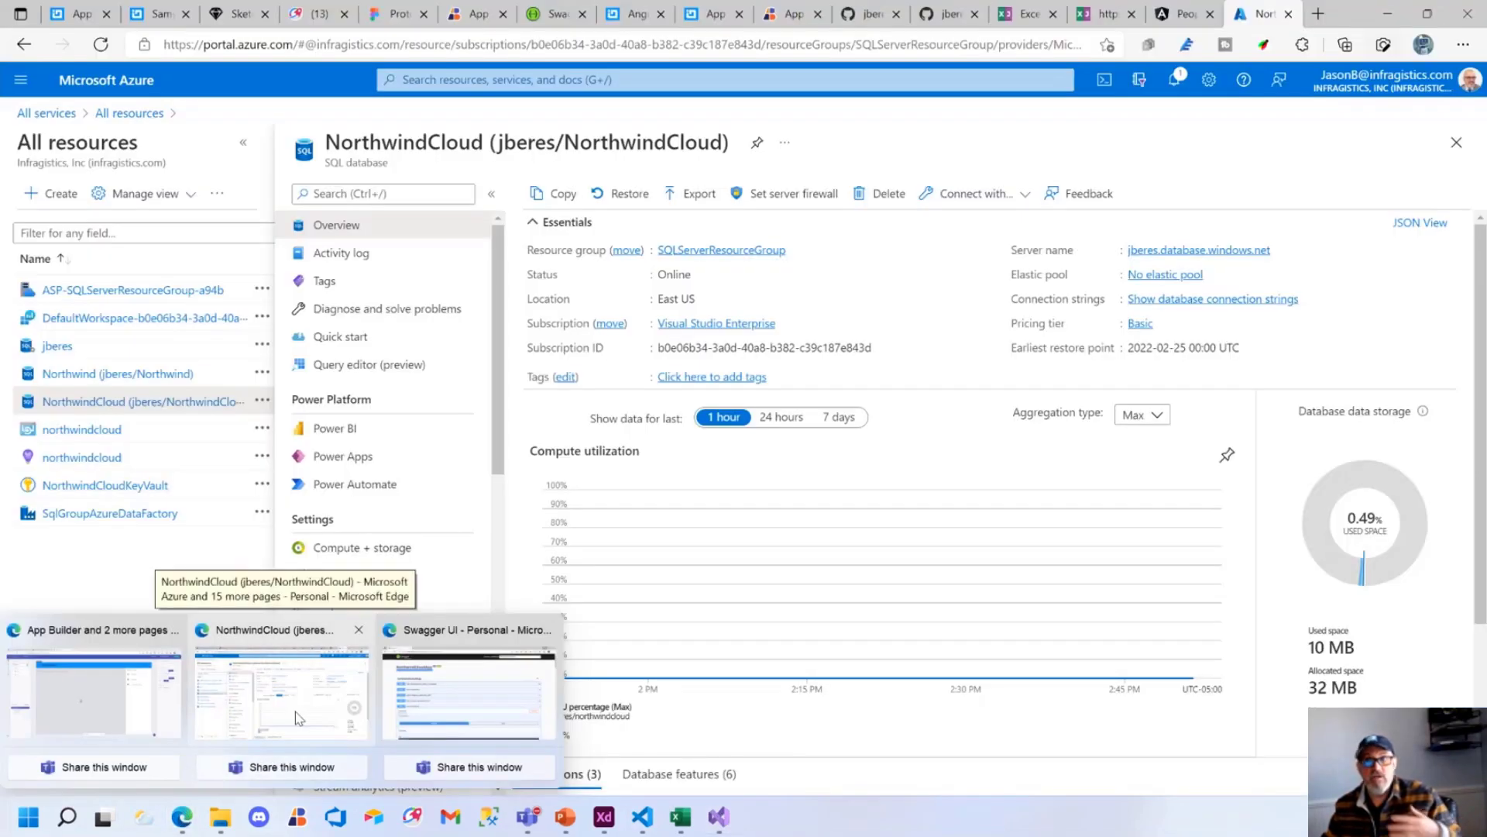
pyautogui.click(299, 717)
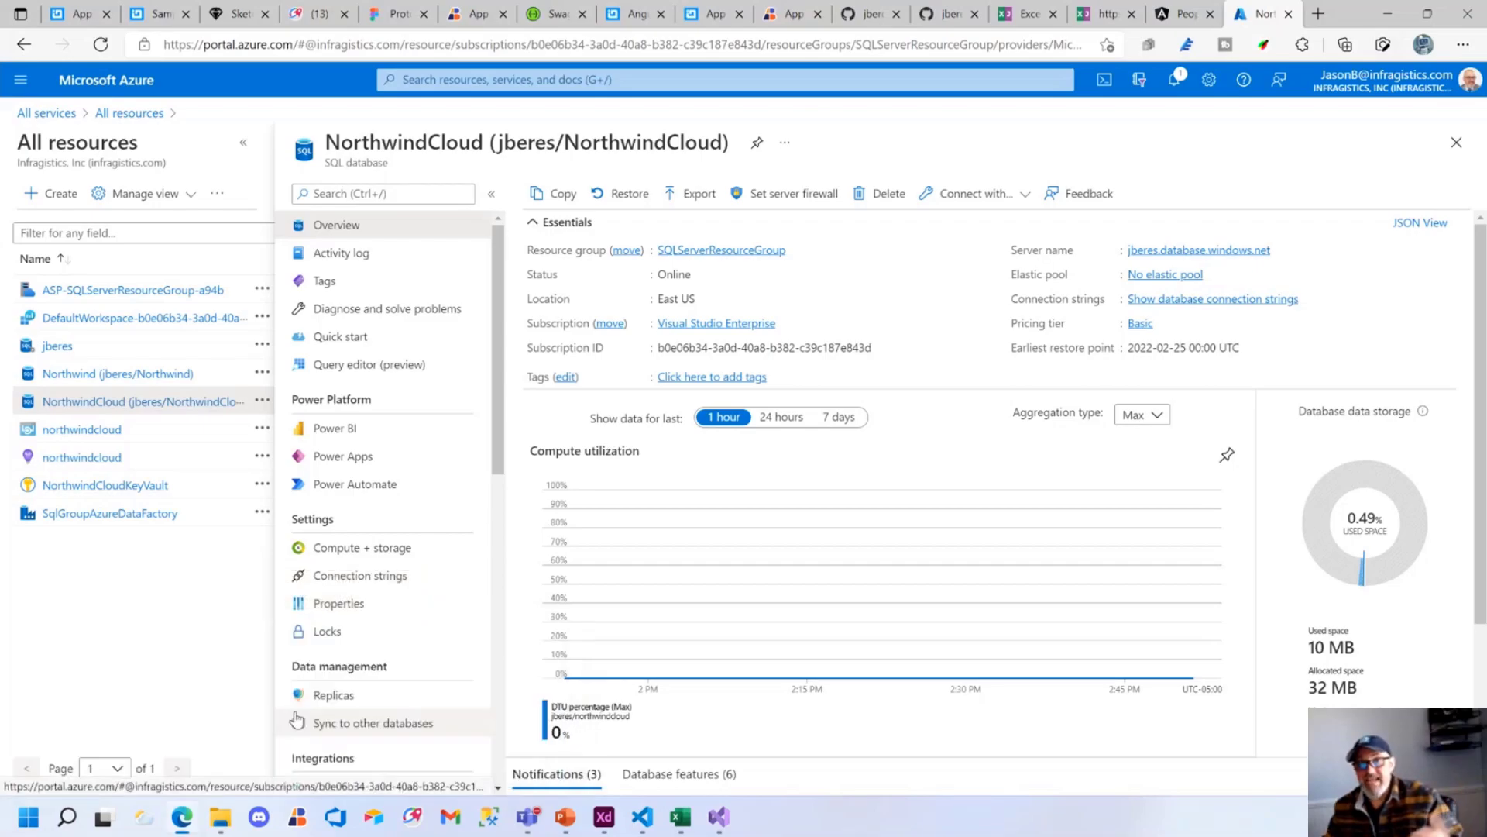
pyautogui.click(468, 15)
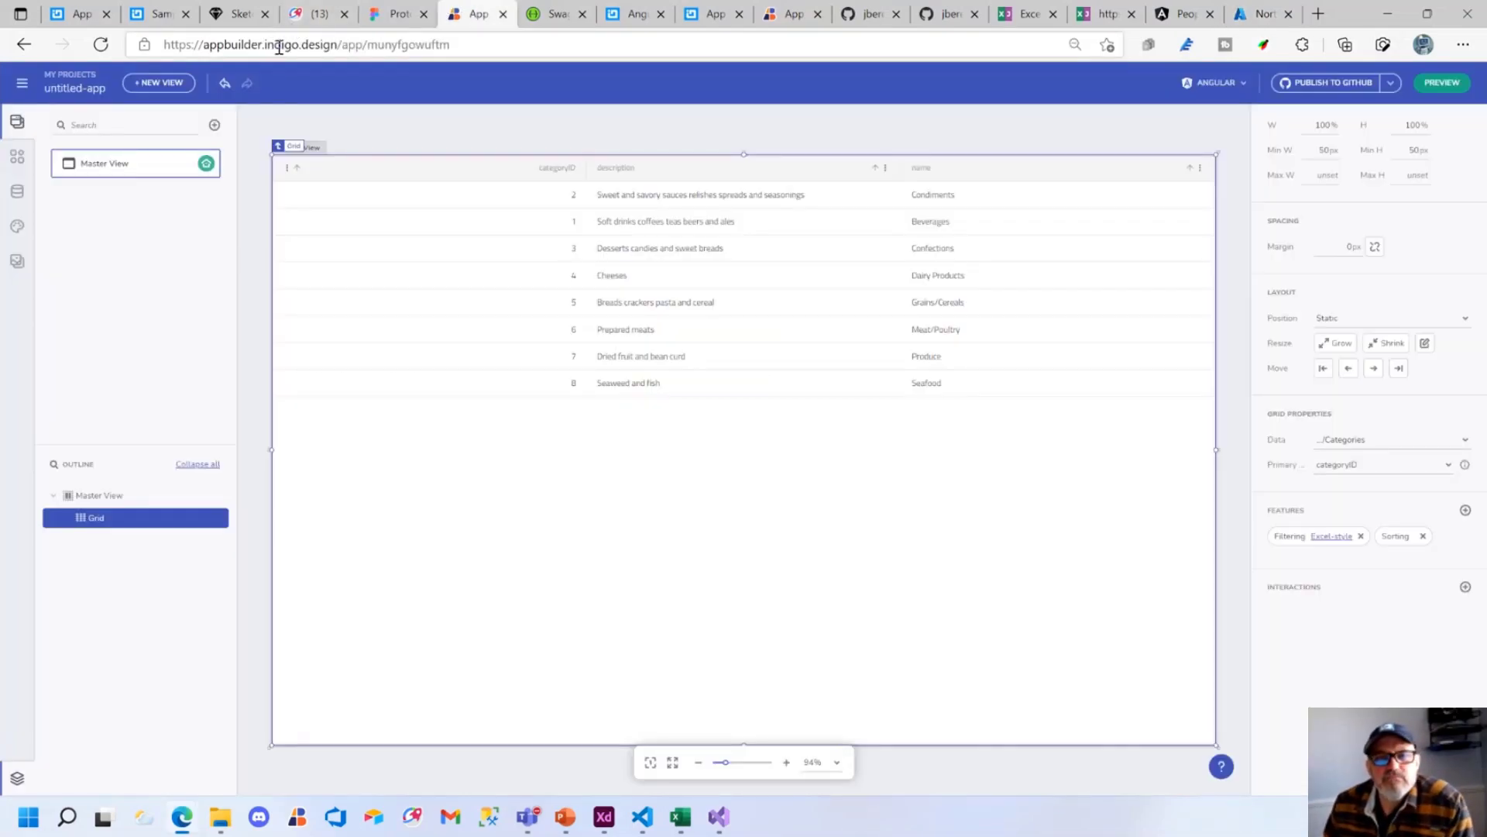
pyautogui.click(782, 15)
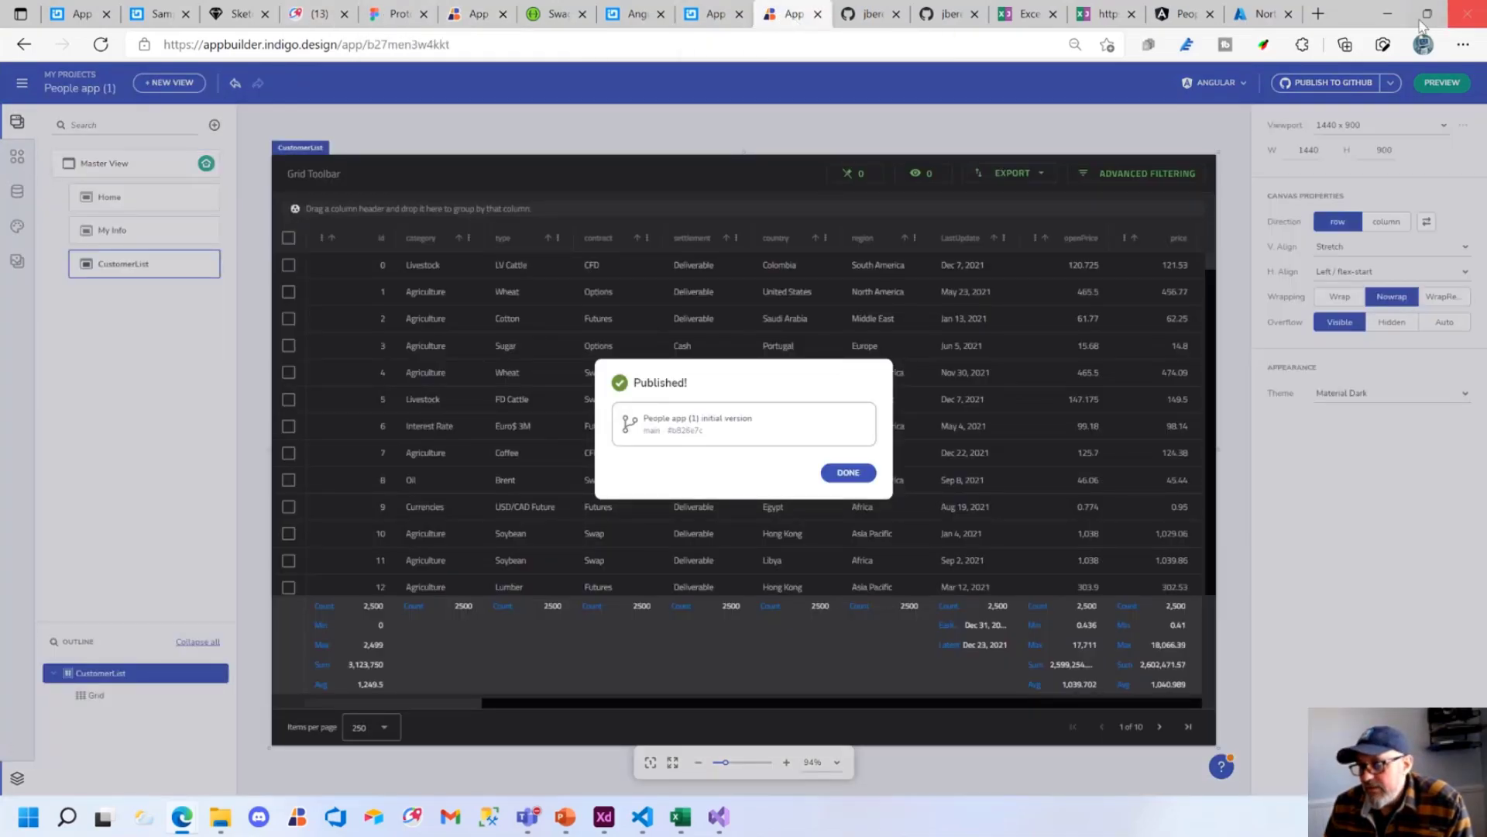
pyautogui.click(1397, 21)
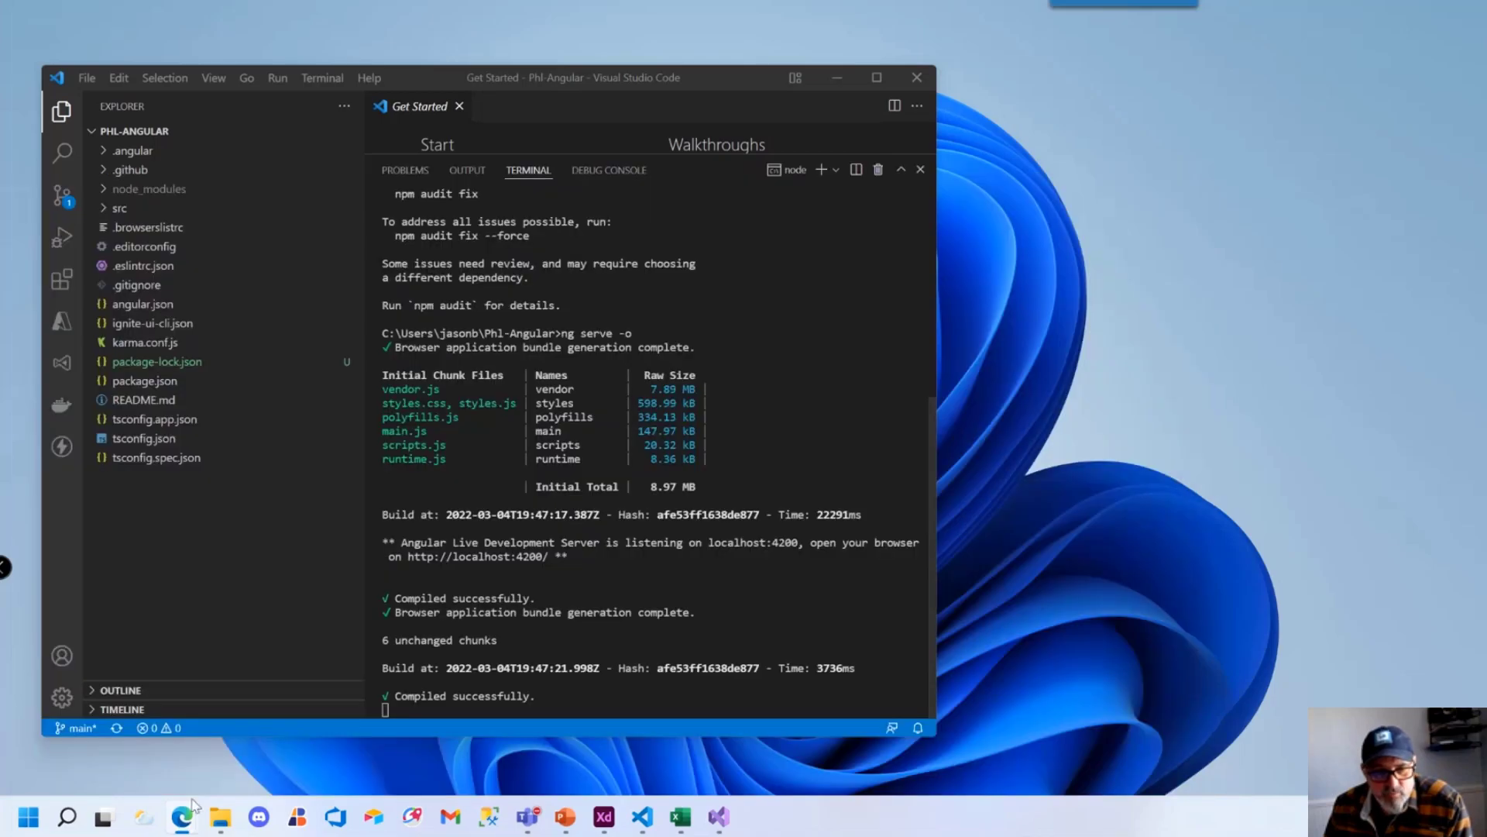
# Open the App Builder Sandbox in a new browser window and create a new app with a top app bar and three views
pyautogui.rightClick(185, 817)
pyautogui.click(167, 715)
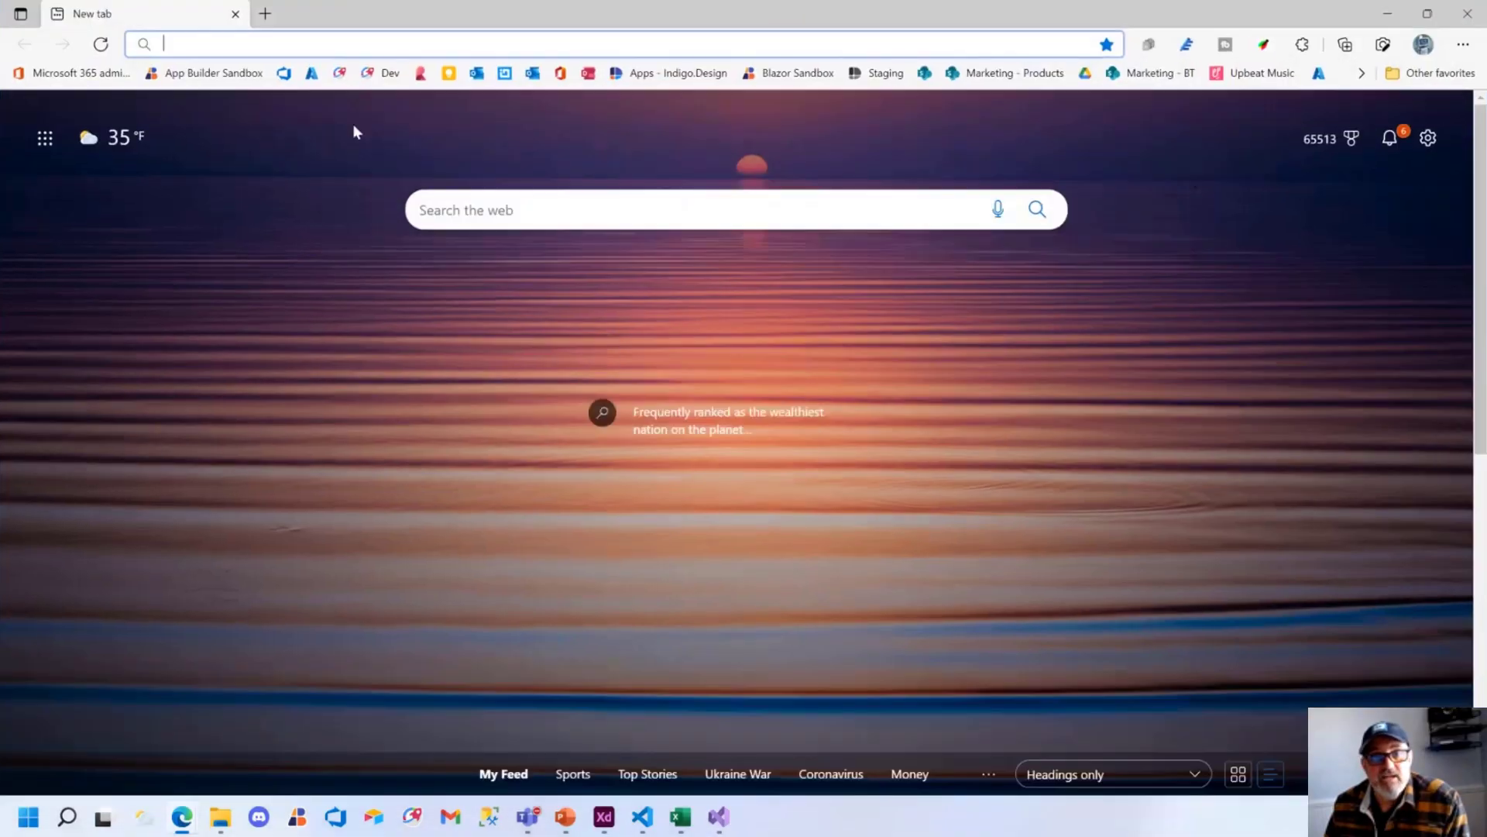
pyautogui.click(203, 73)
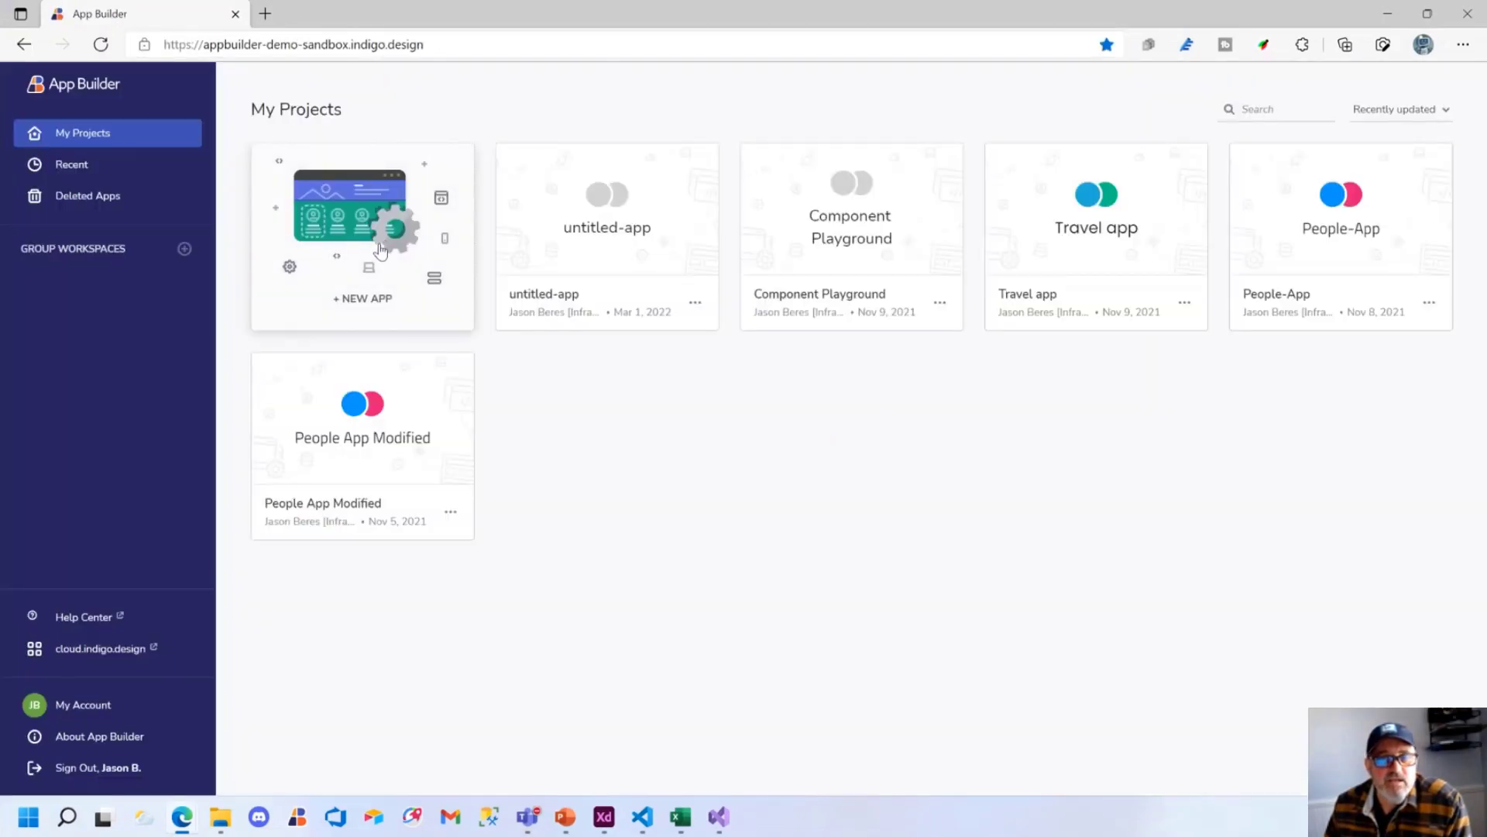
pyautogui.click(369, 228)
pyautogui.click(620, 431)
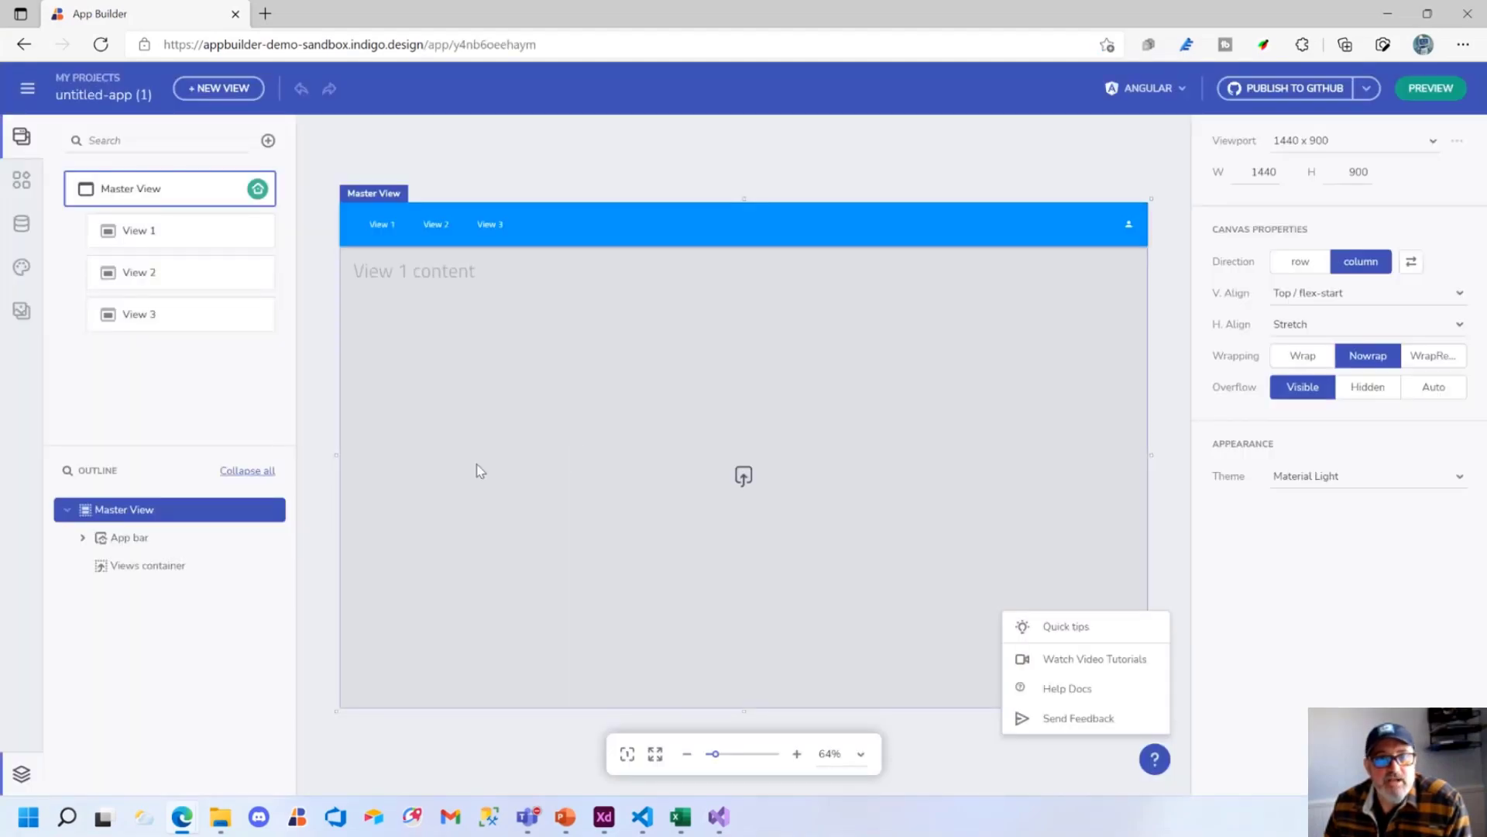
# Delete the "View 1 content" text from View 1
pyautogui.click(151, 237)
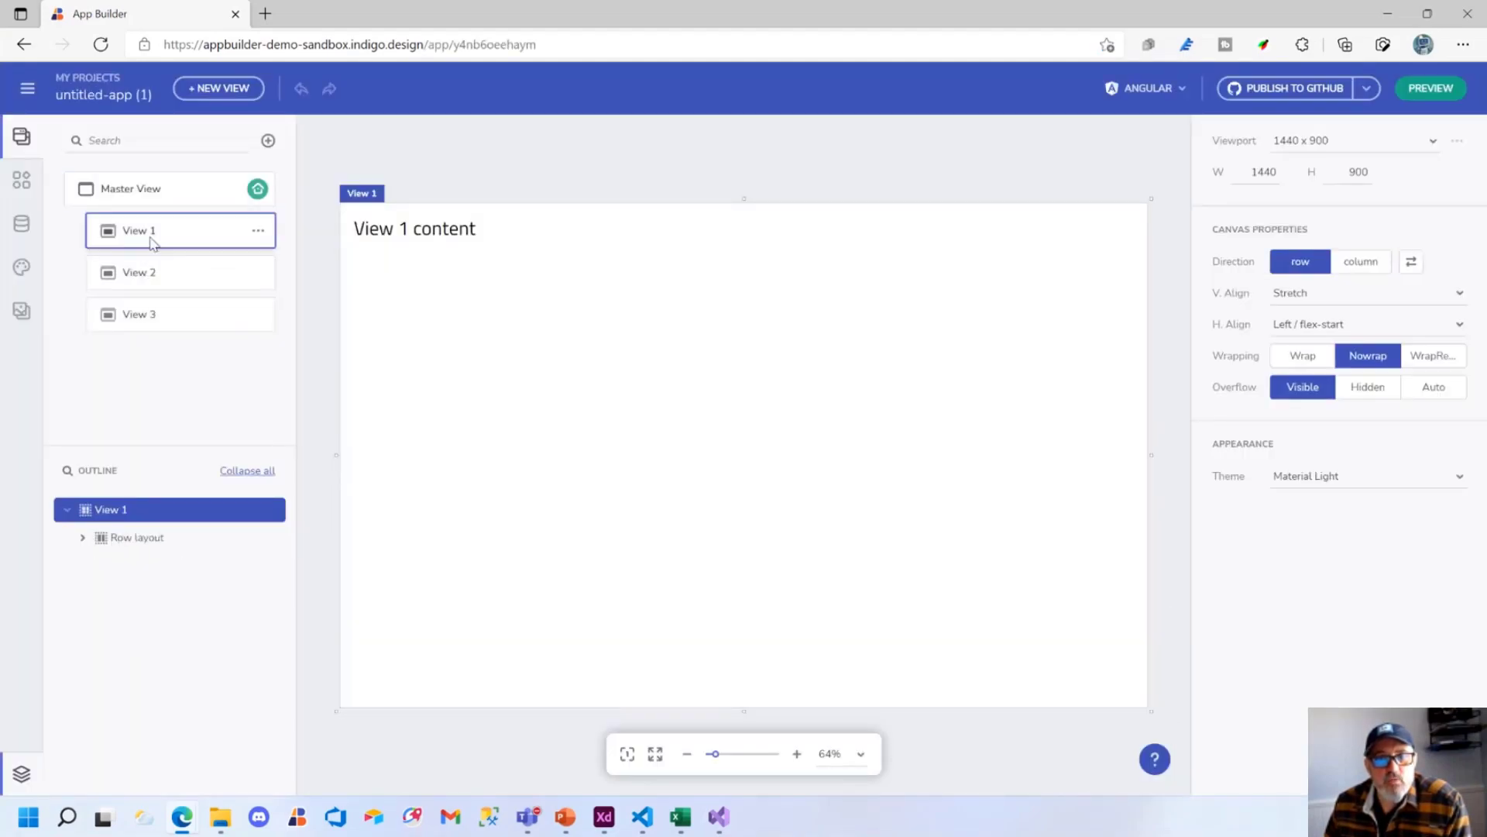
pyautogui.click(449, 229)
pyautogui.press('Delete')
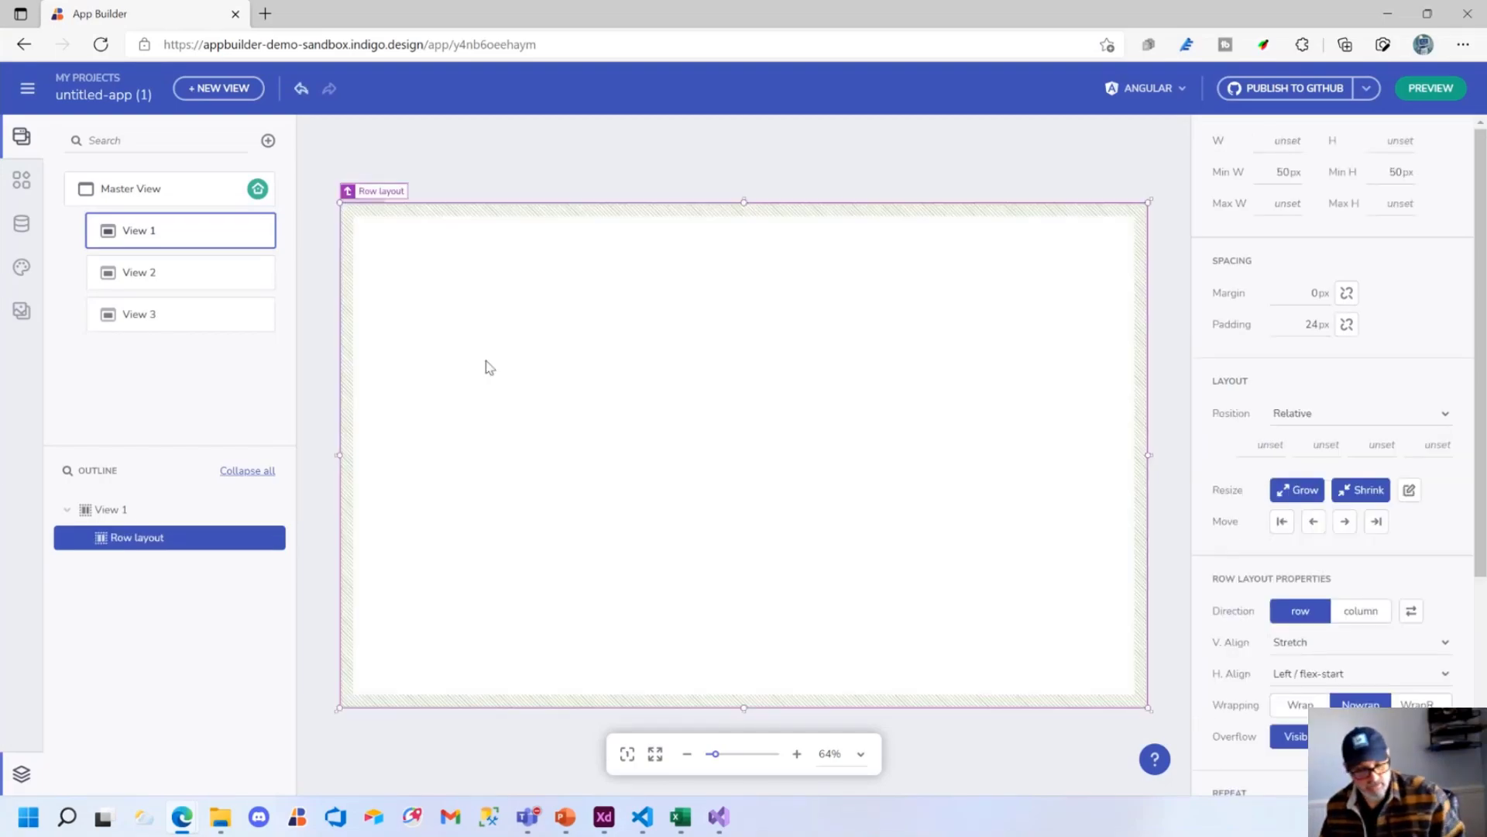
# Add a Grid to the row layout of View 1 and enlarge it to about 1182 by 671 px
pyautogui.hotkey('ctrl', 'e')
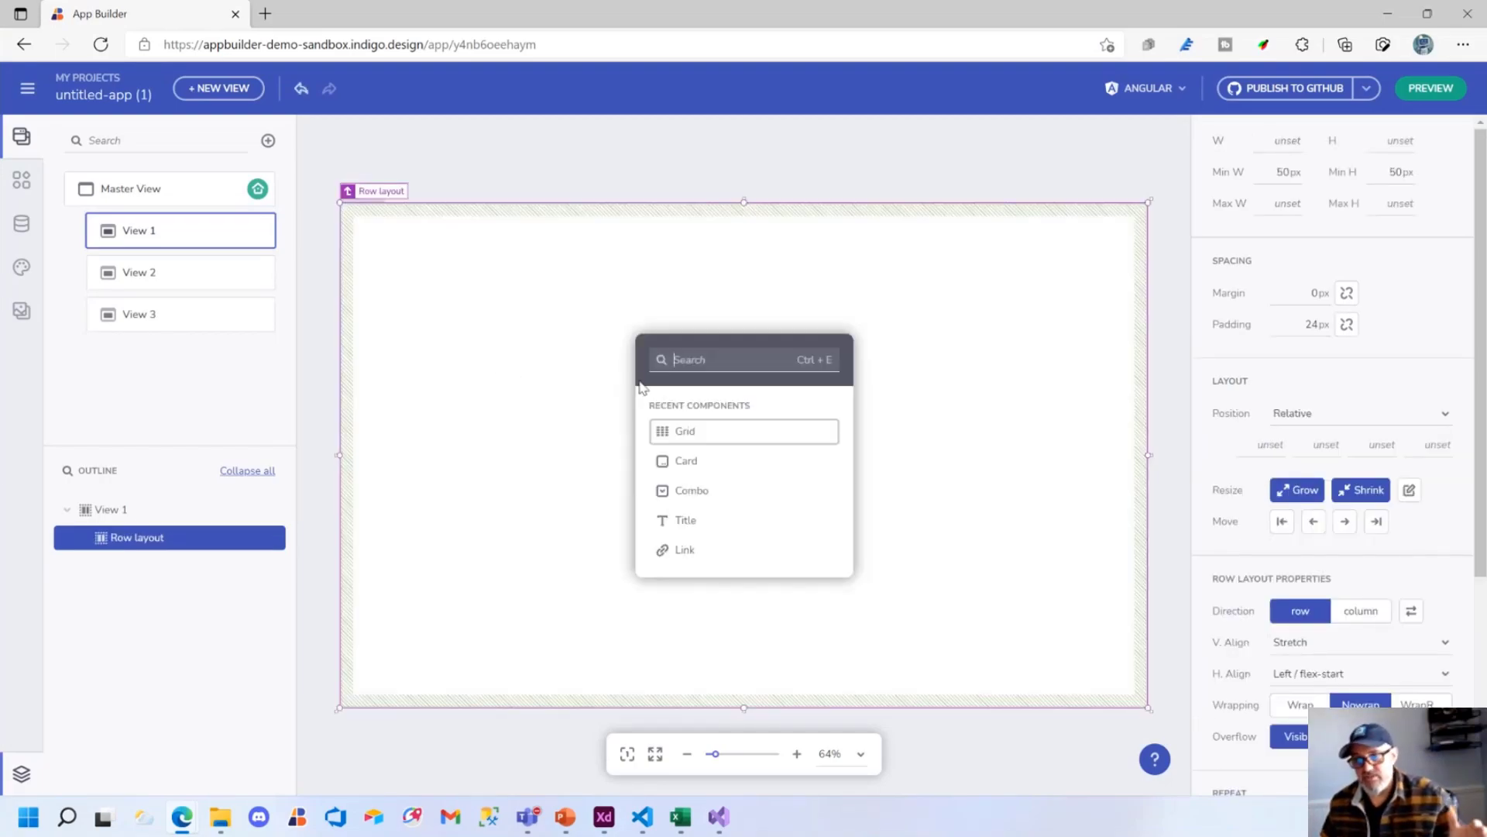
pyautogui.click(695, 438)
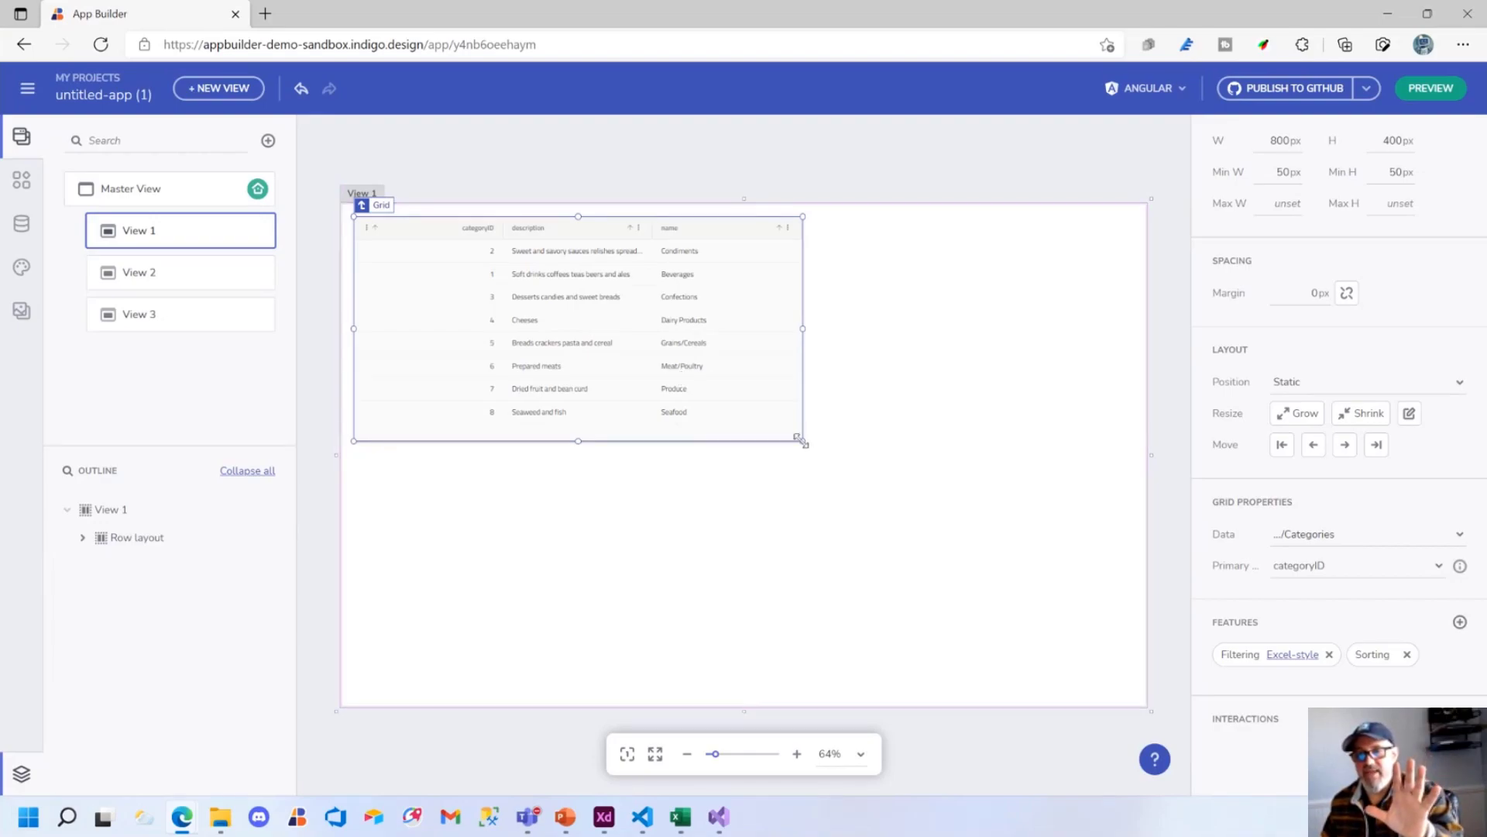
pyautogui.moveTo(802, 441); pyautogui.dragTo(1017, 593)
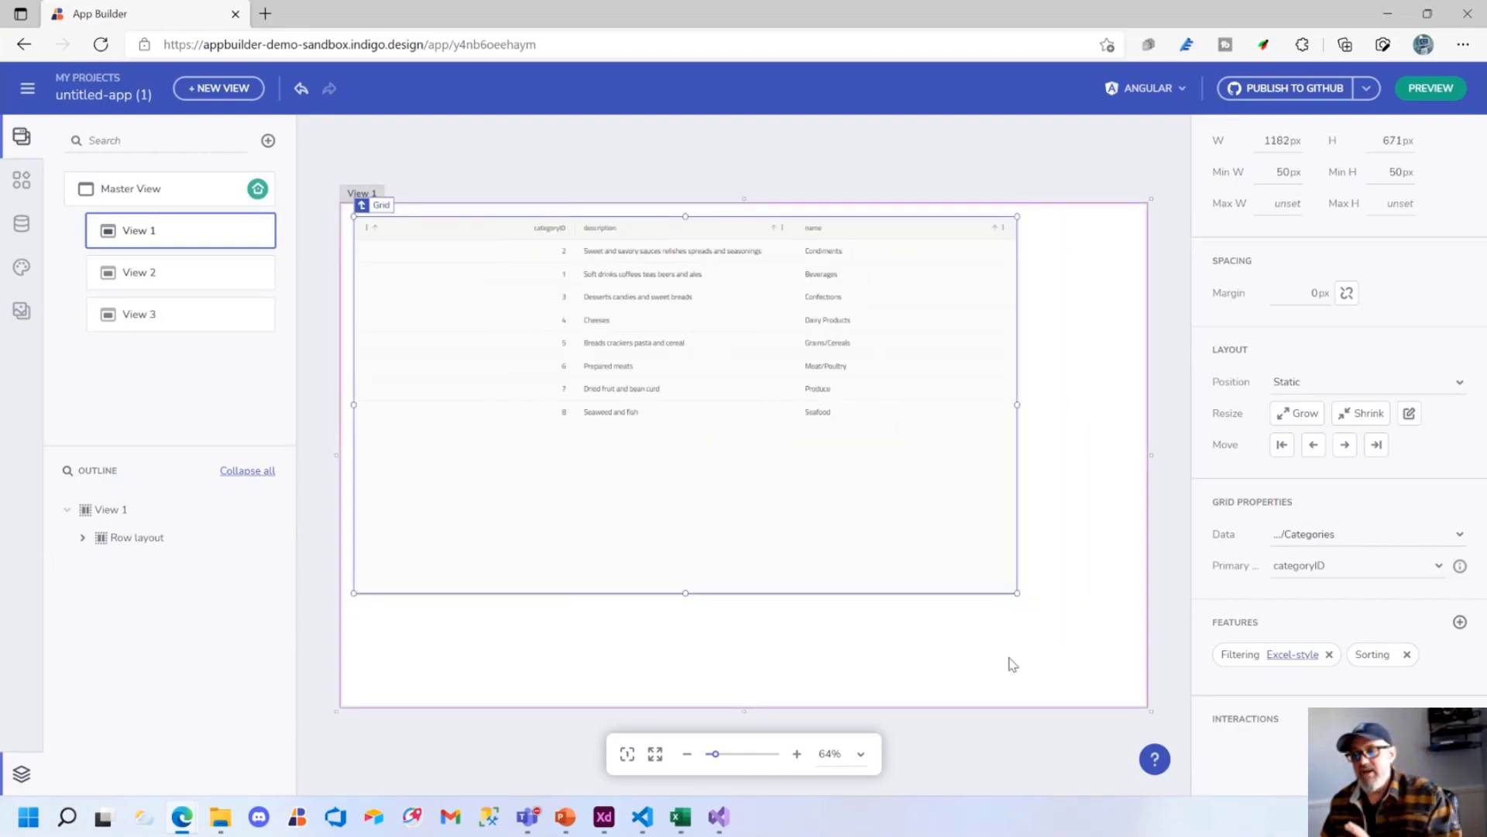
pyautogui.click(1429, 388)
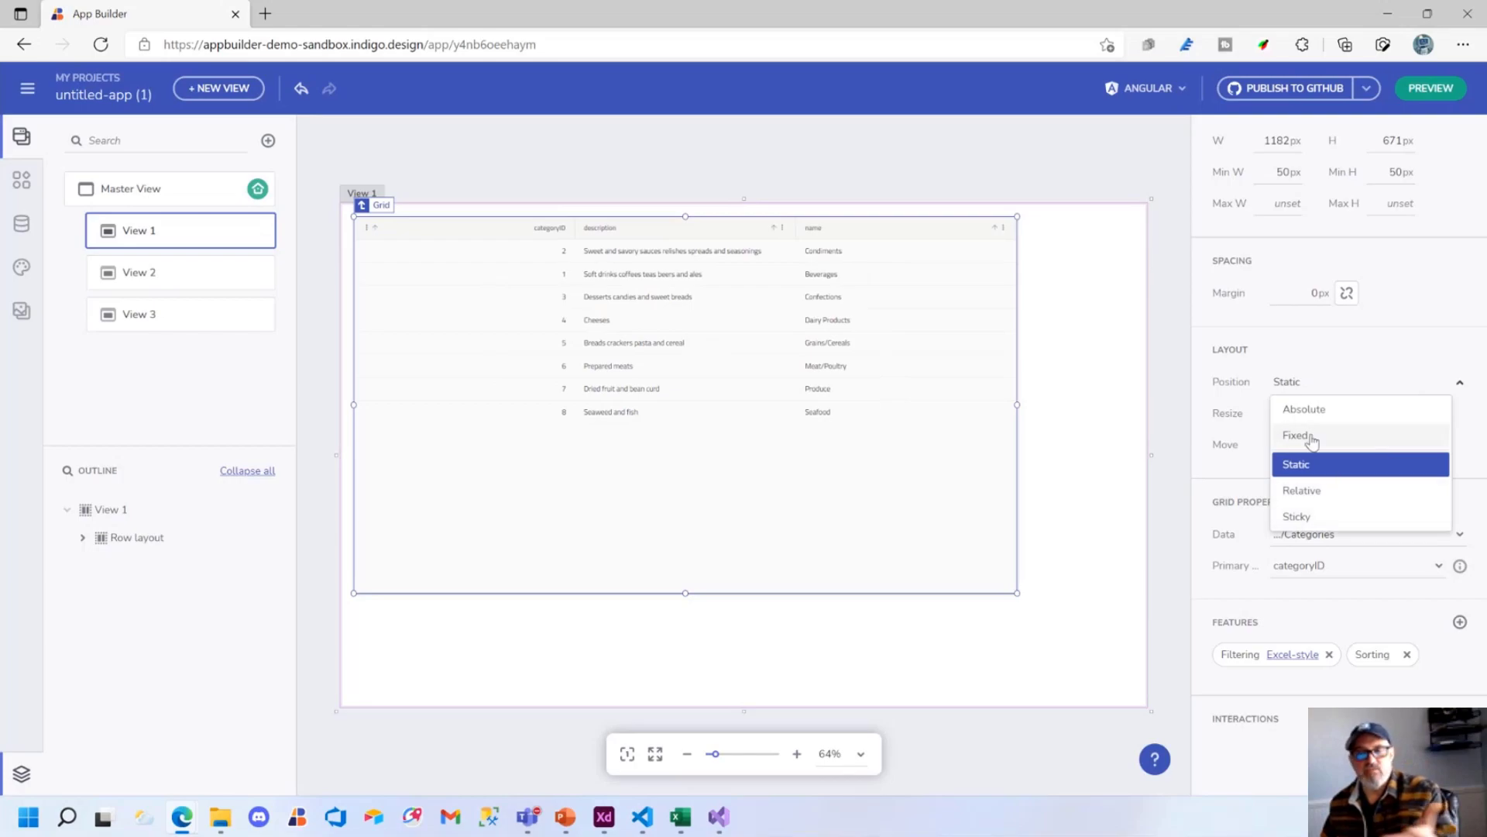
pyautogui.click(564, 631)
pyautogui.click(465, 453)
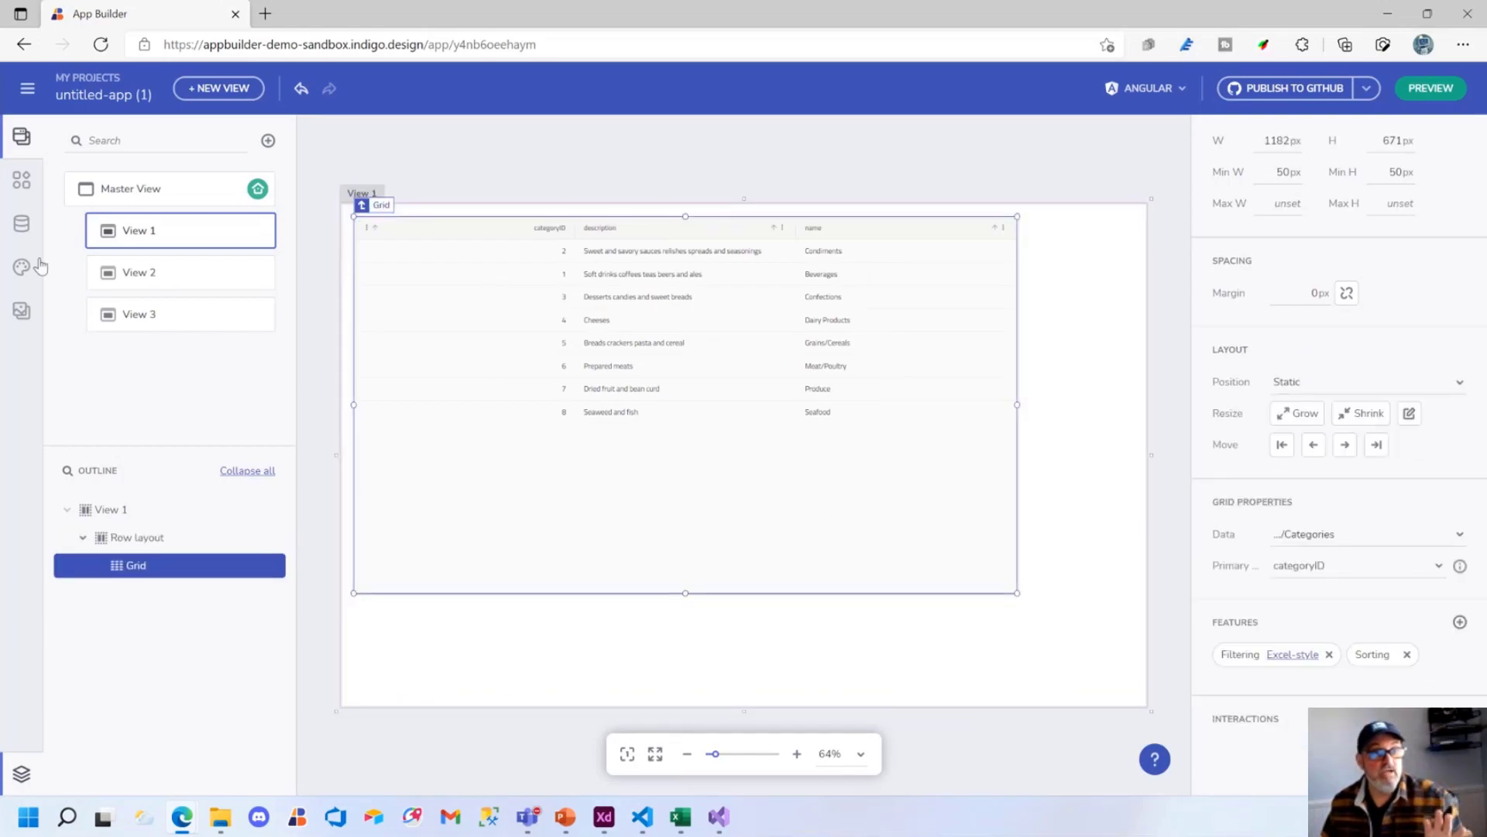
pyautogui.click(21, 223)
pyautogui.click(268, 142)
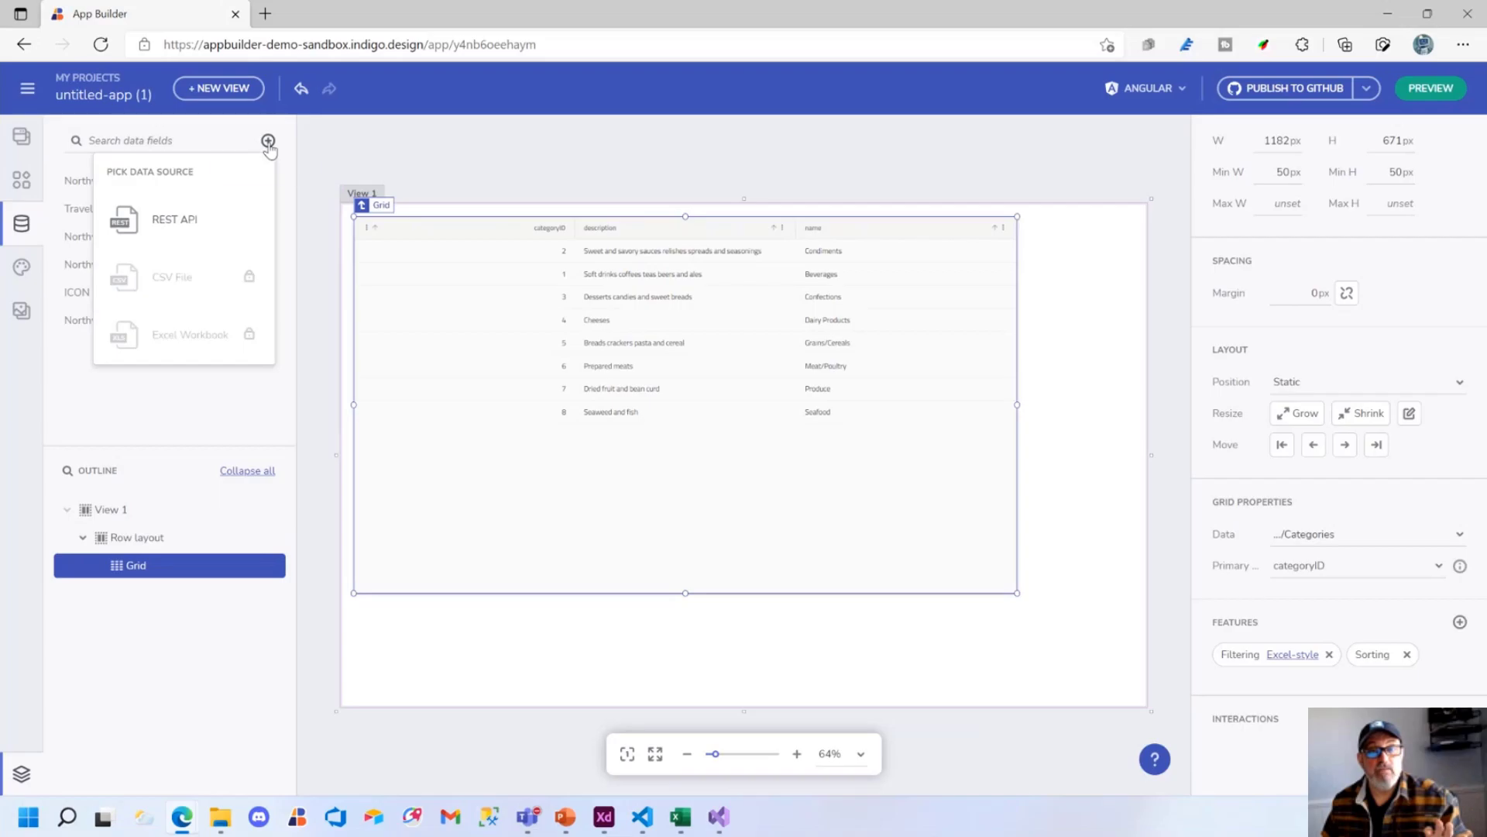
pyautogui.click(178, 225)
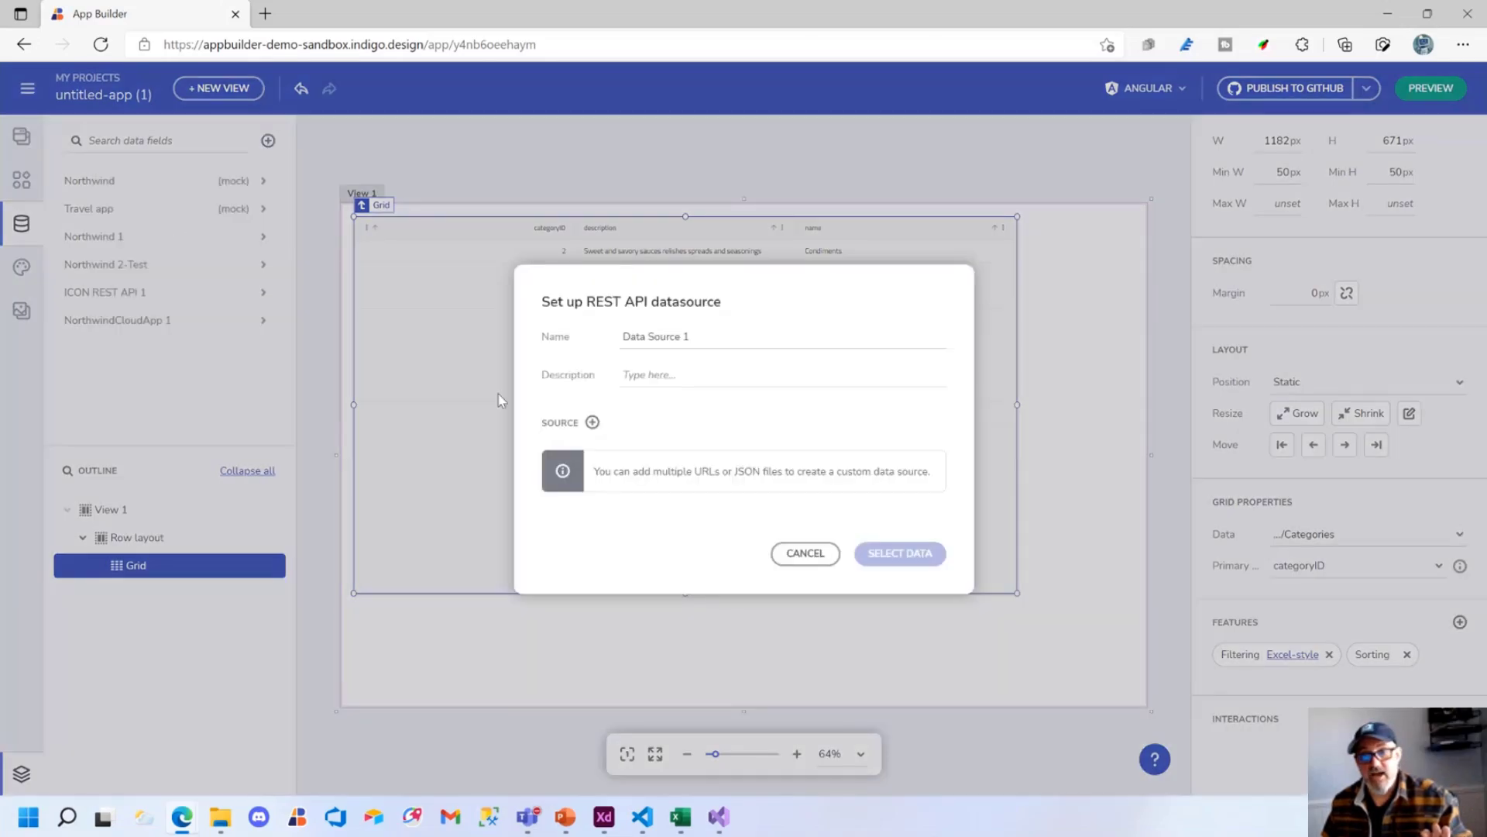
pyautogui.click(592, 422)
pyautogui.moveTo(628, 500)
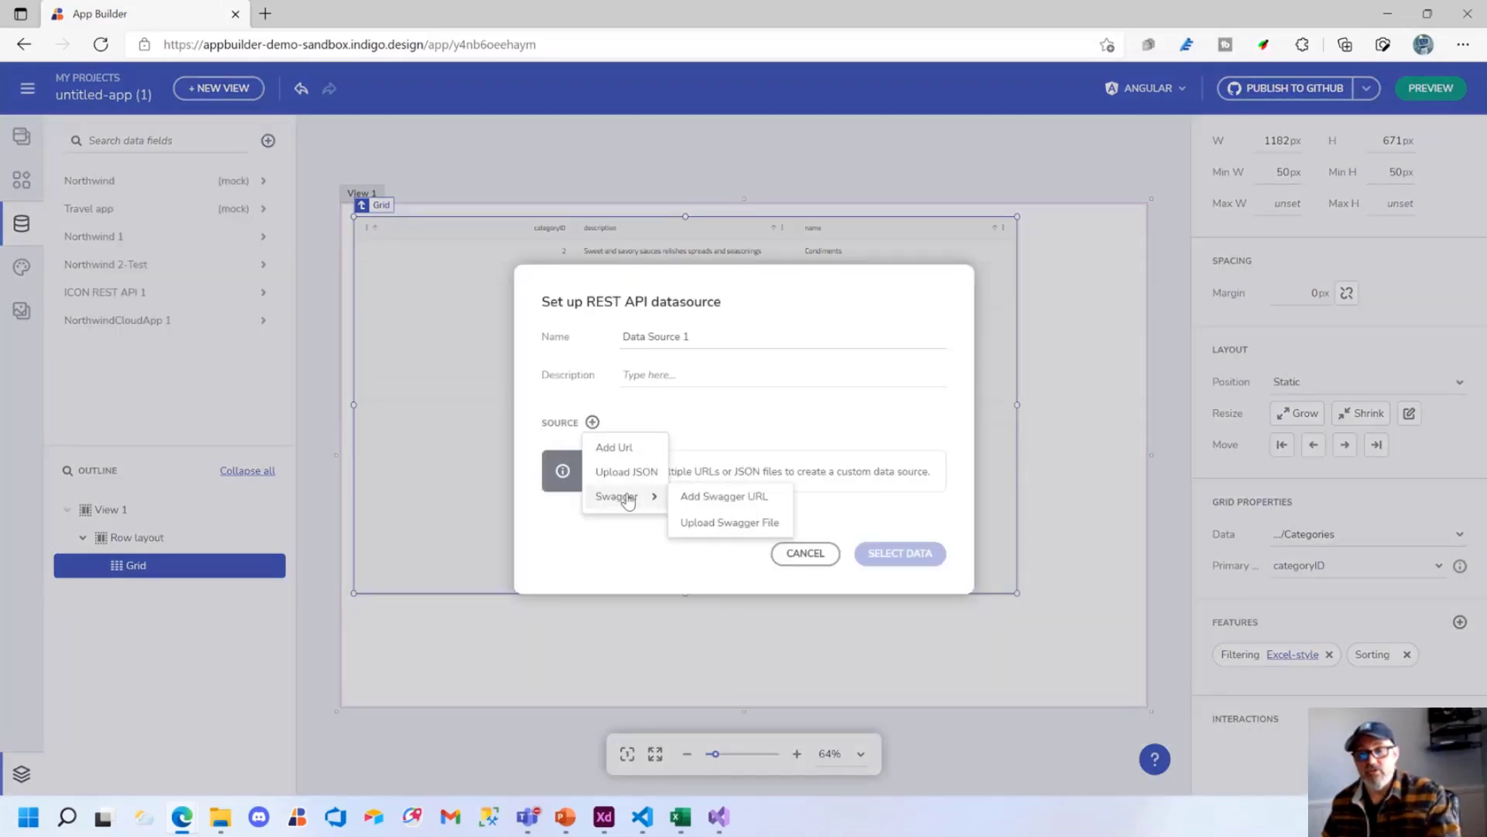
pyautogui.click(704, 499)
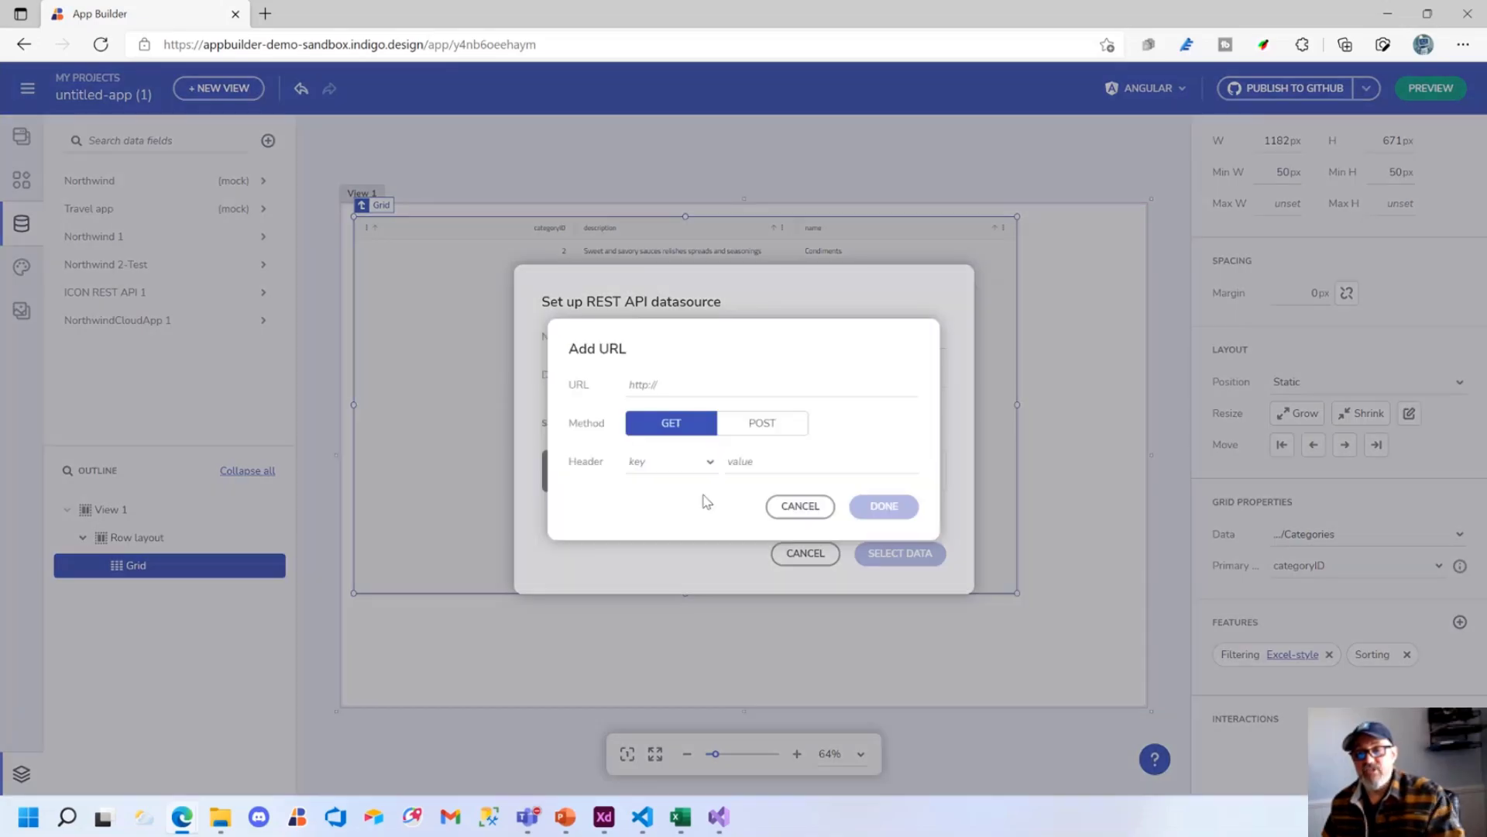
pyautogui.write('https://northwindcloud.azurewebsites.net/swagger/v1/swagger.json')
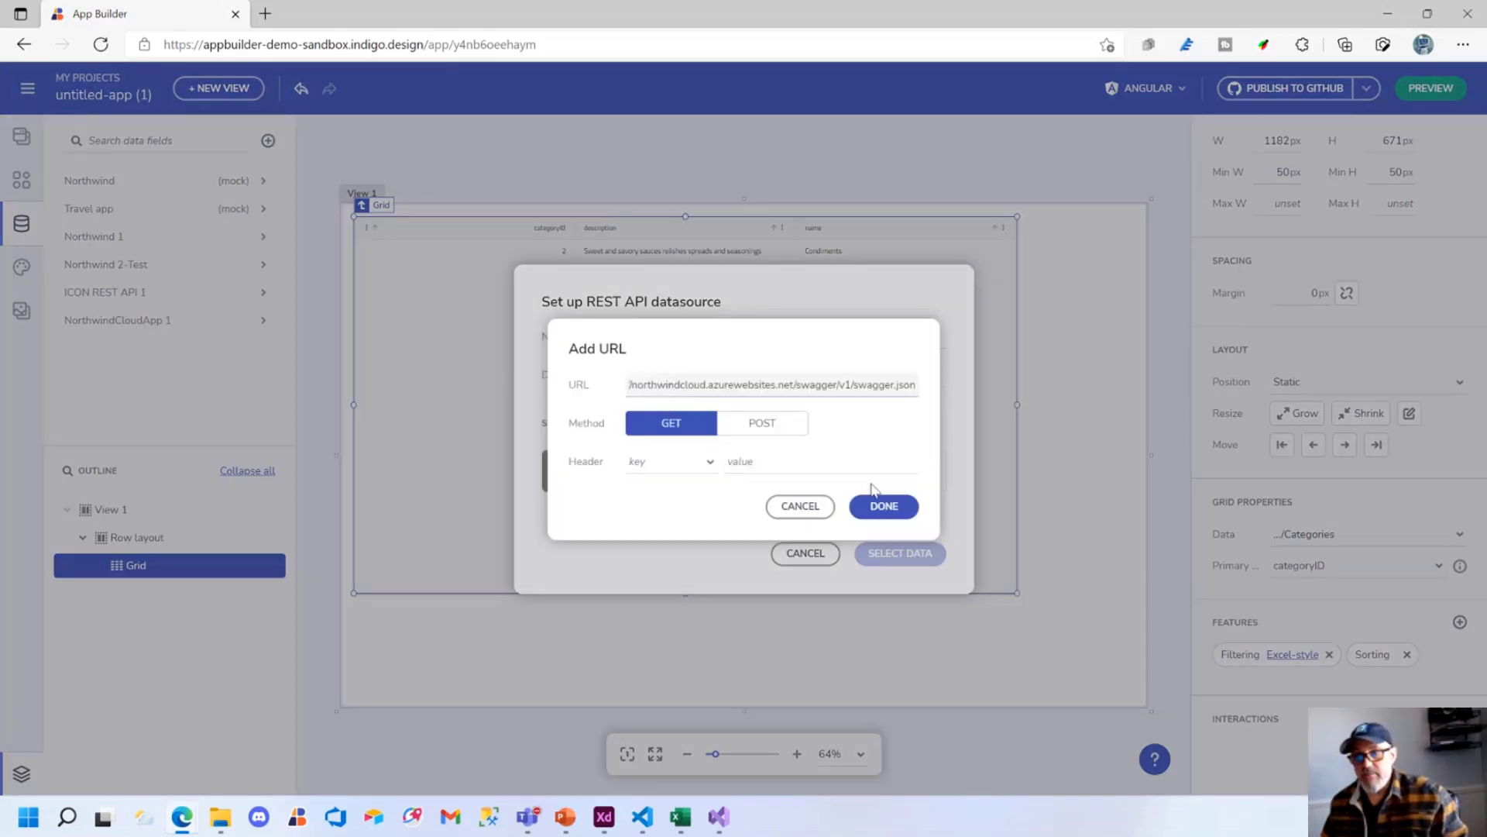
pyautogui.click(890, 506)
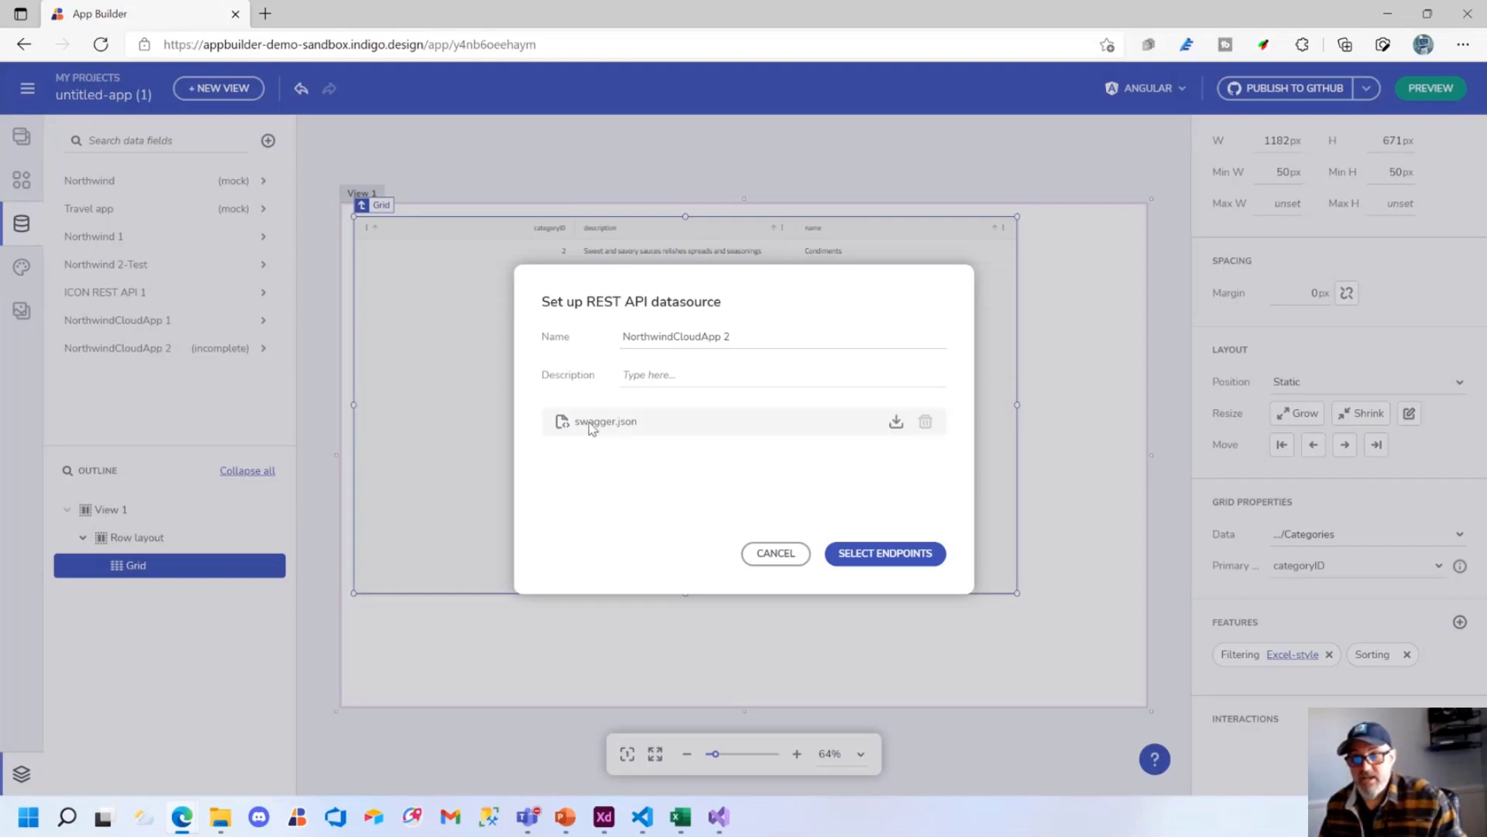
pyautogui.click(891, 554)
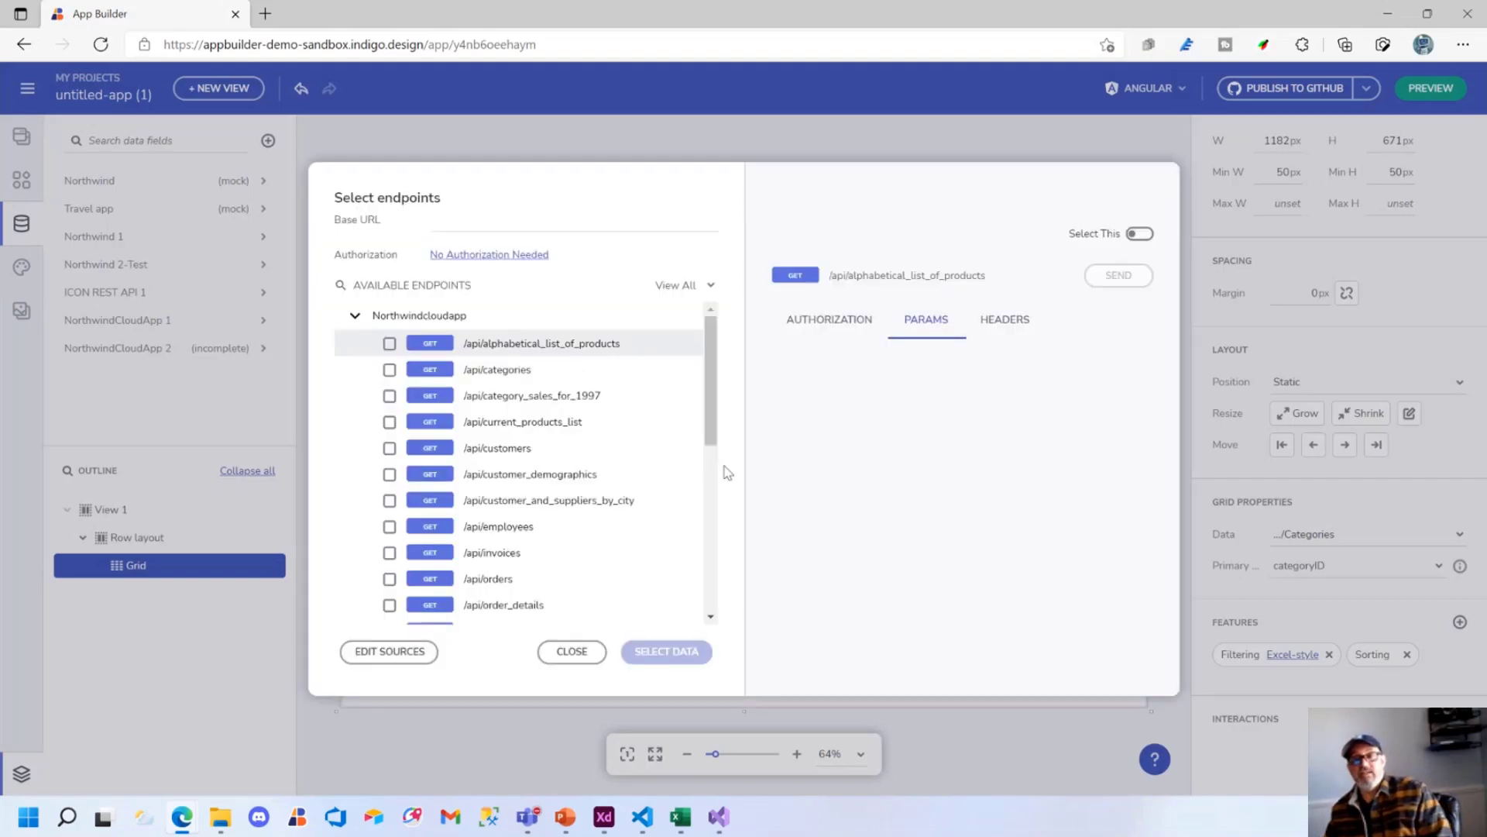
pyautogui.moveTo(713, 434); pyautogui.dragTo(728, 388)
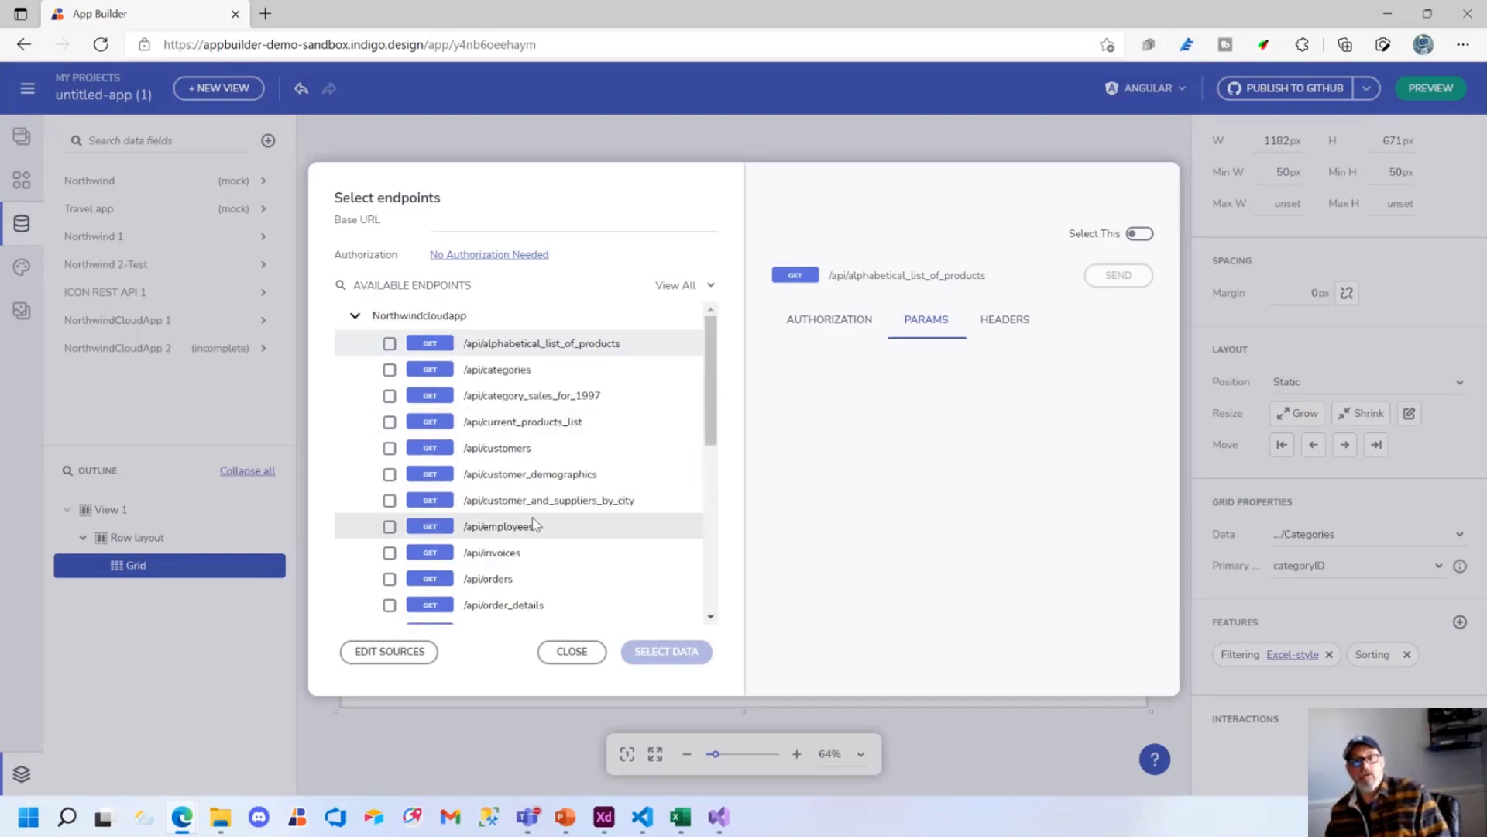
pyautogui.click(516, 217)
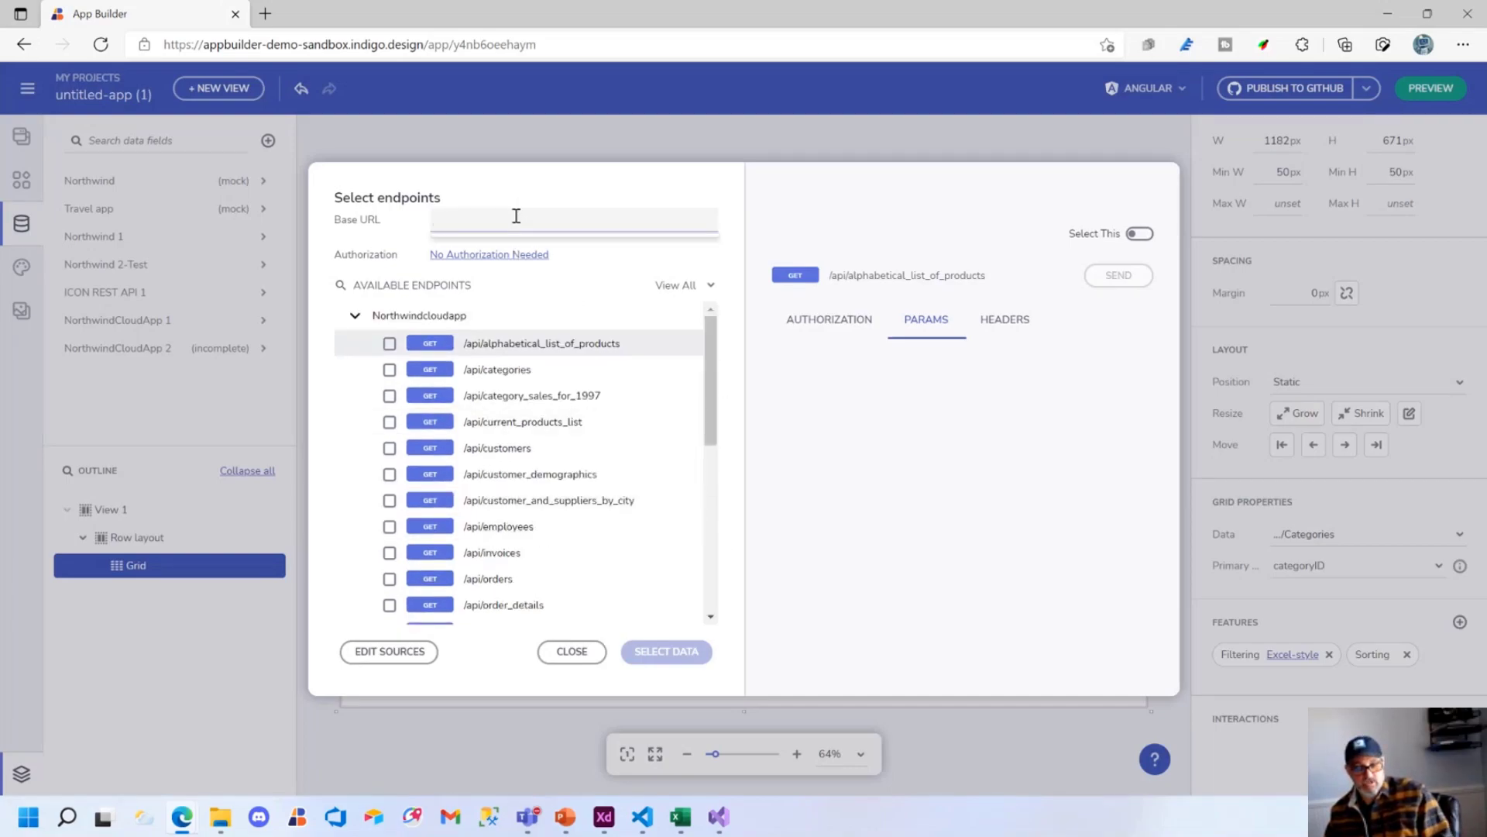
pyautogui.hotkey('ctrl', 'v')
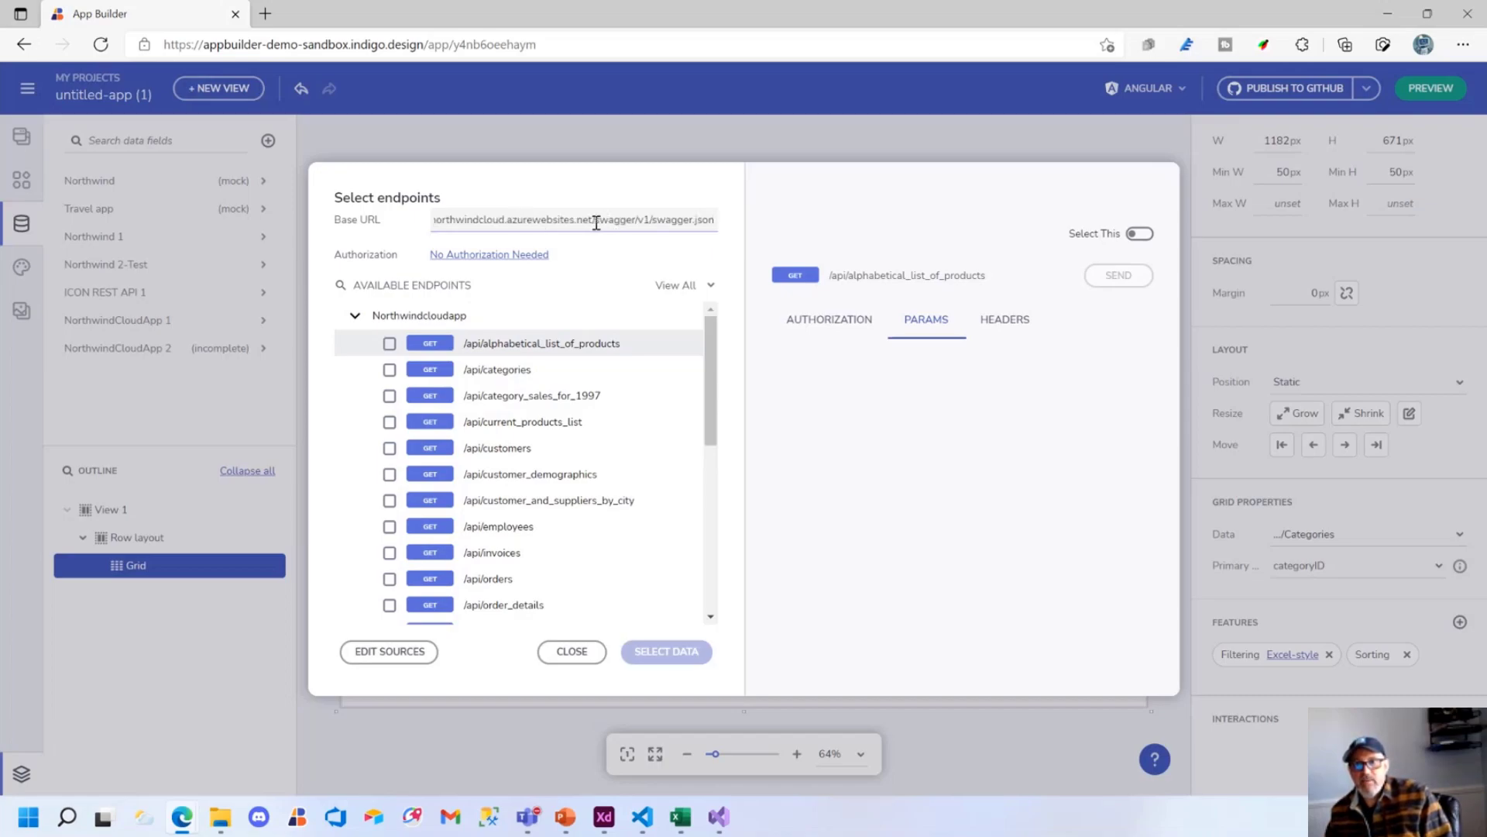
pyautogui.moveTo(597, 223); pyautogui.dragTo(766, 227)
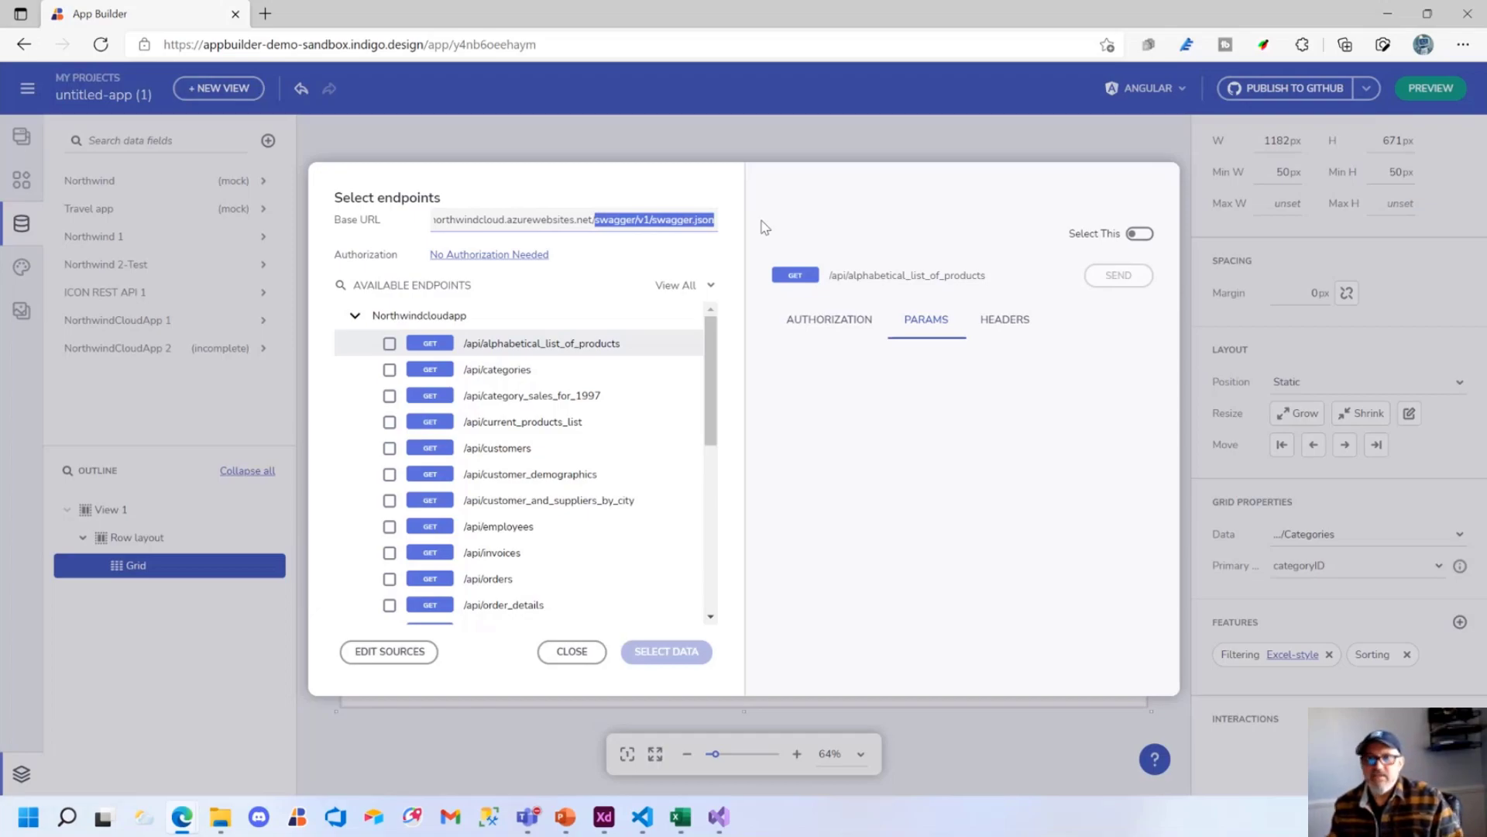
pyautogui.press('BackSpace')
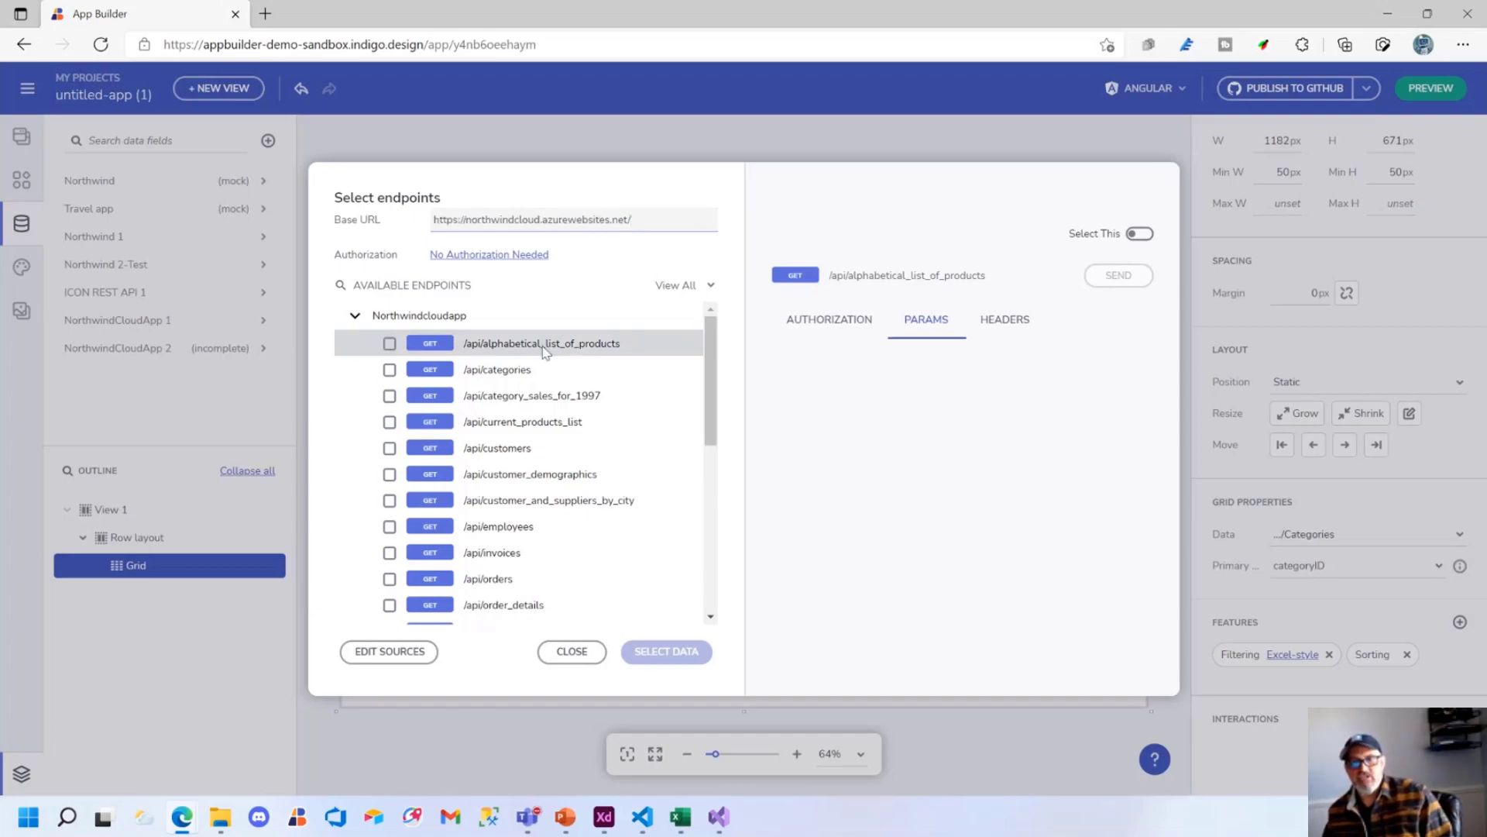
# Send a test request to the /api/customers endpoint and check its authorization and header settings
pyautogui.click(511, 370)
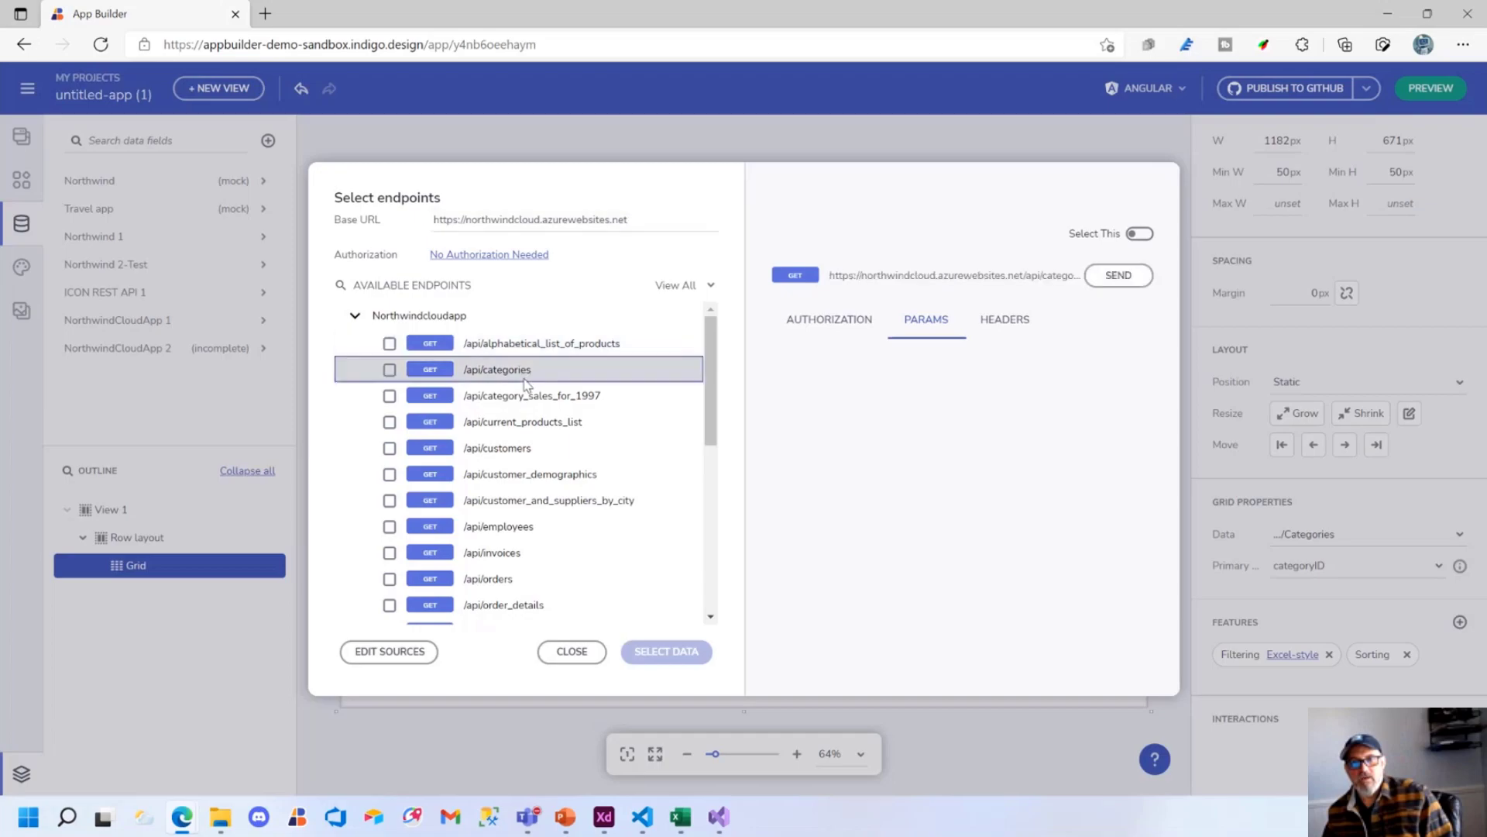
pyautogui.click(497, 448)
pyautogui.click(1118, 275)
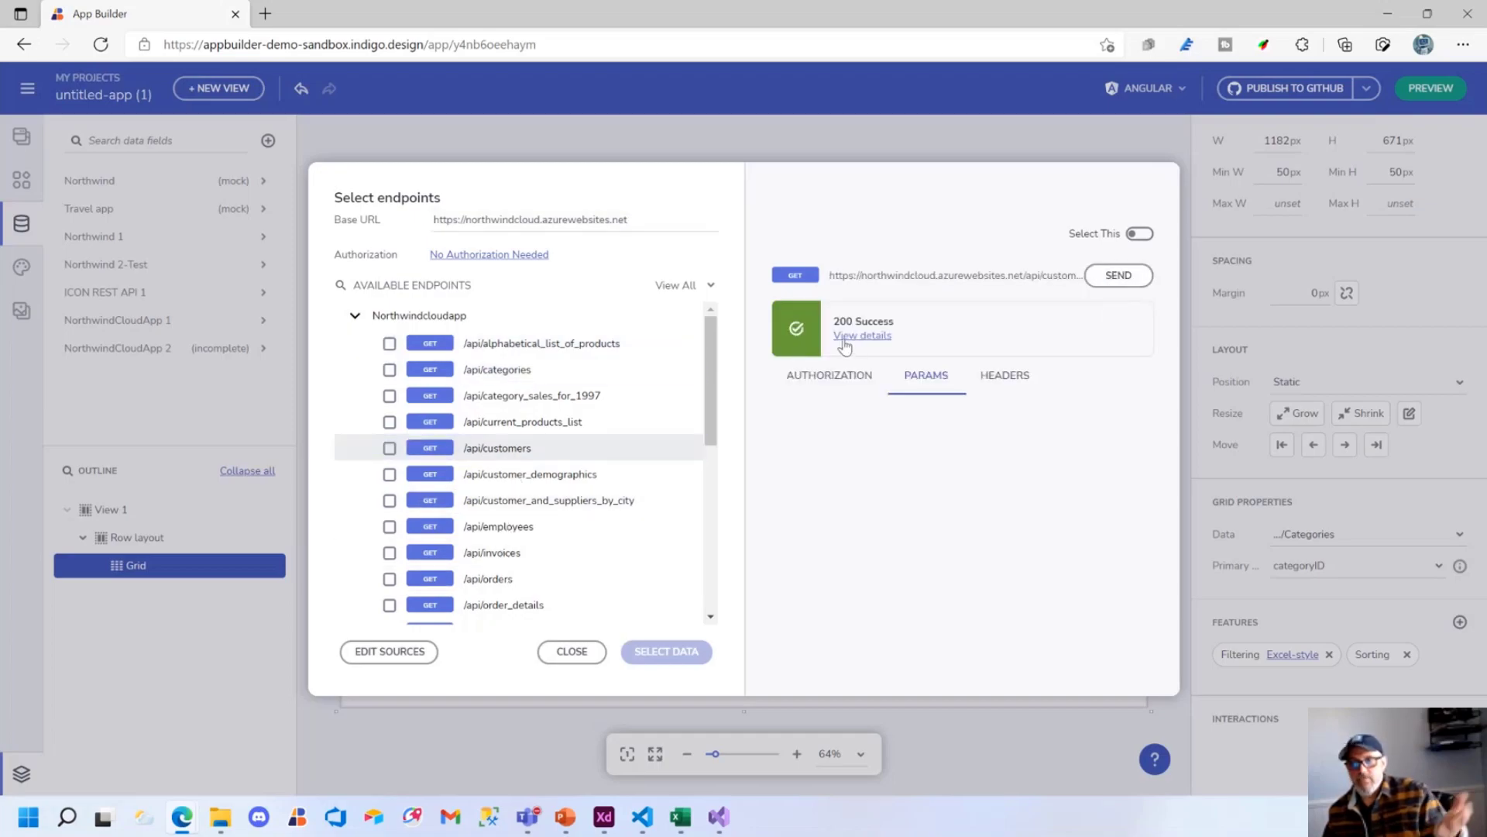
pyautogui.click(841, 379)
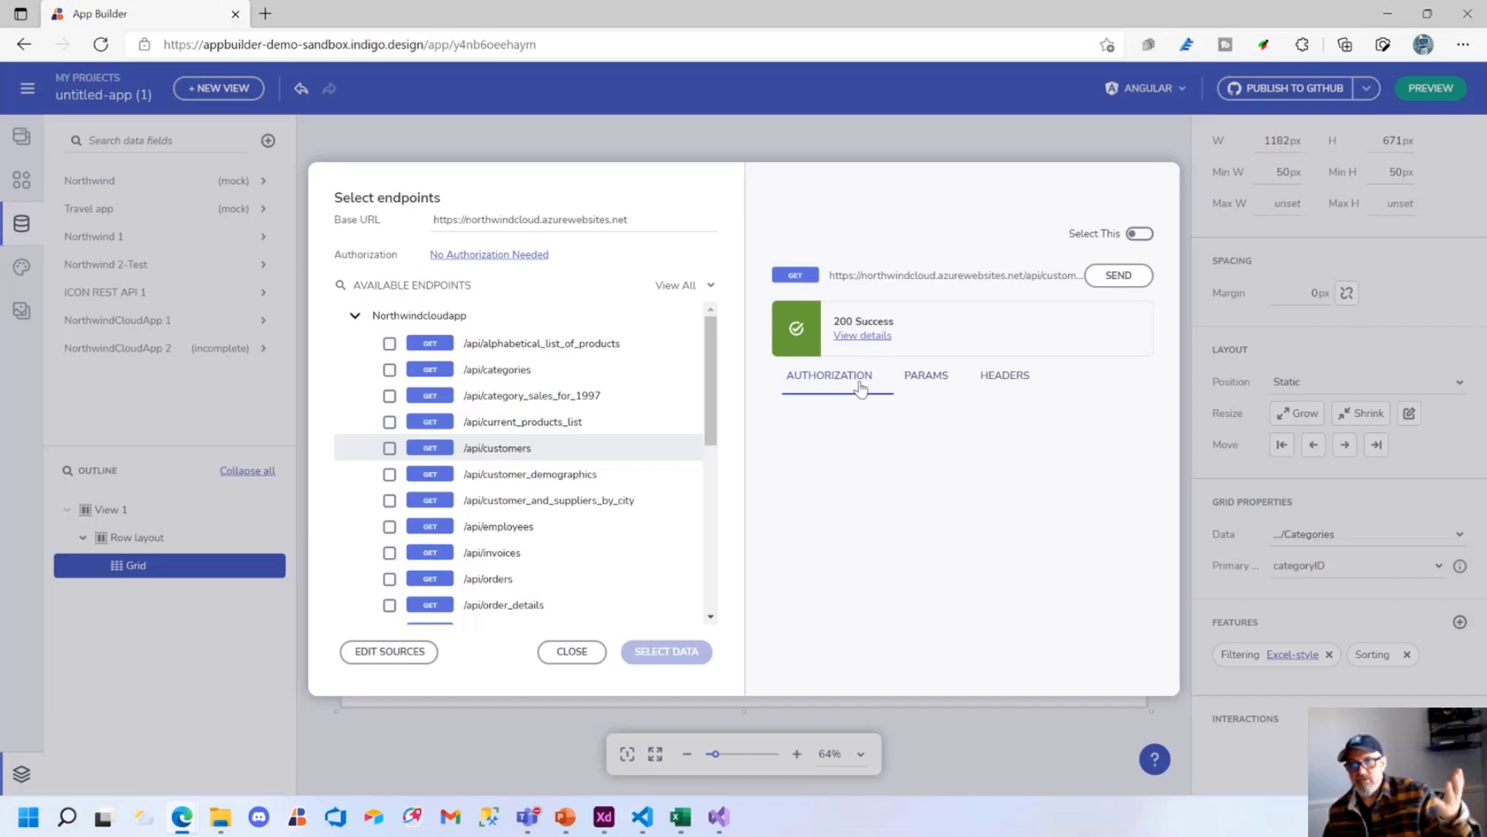
pyautogui.click(997, 384)
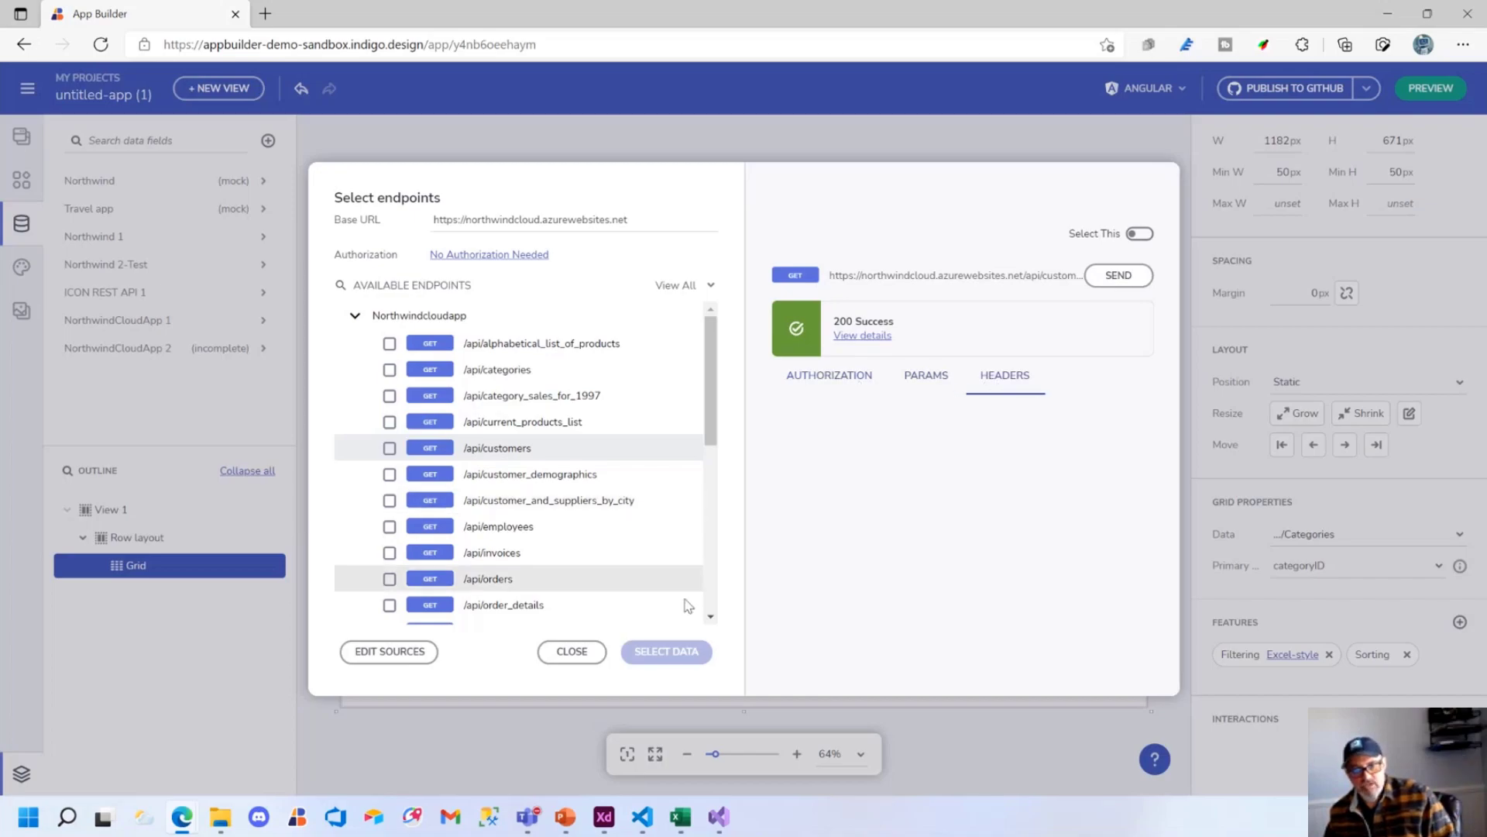
# Select the /api/customers endpoint for the data source and include all of its fields
pyautogui.click(390, 448)
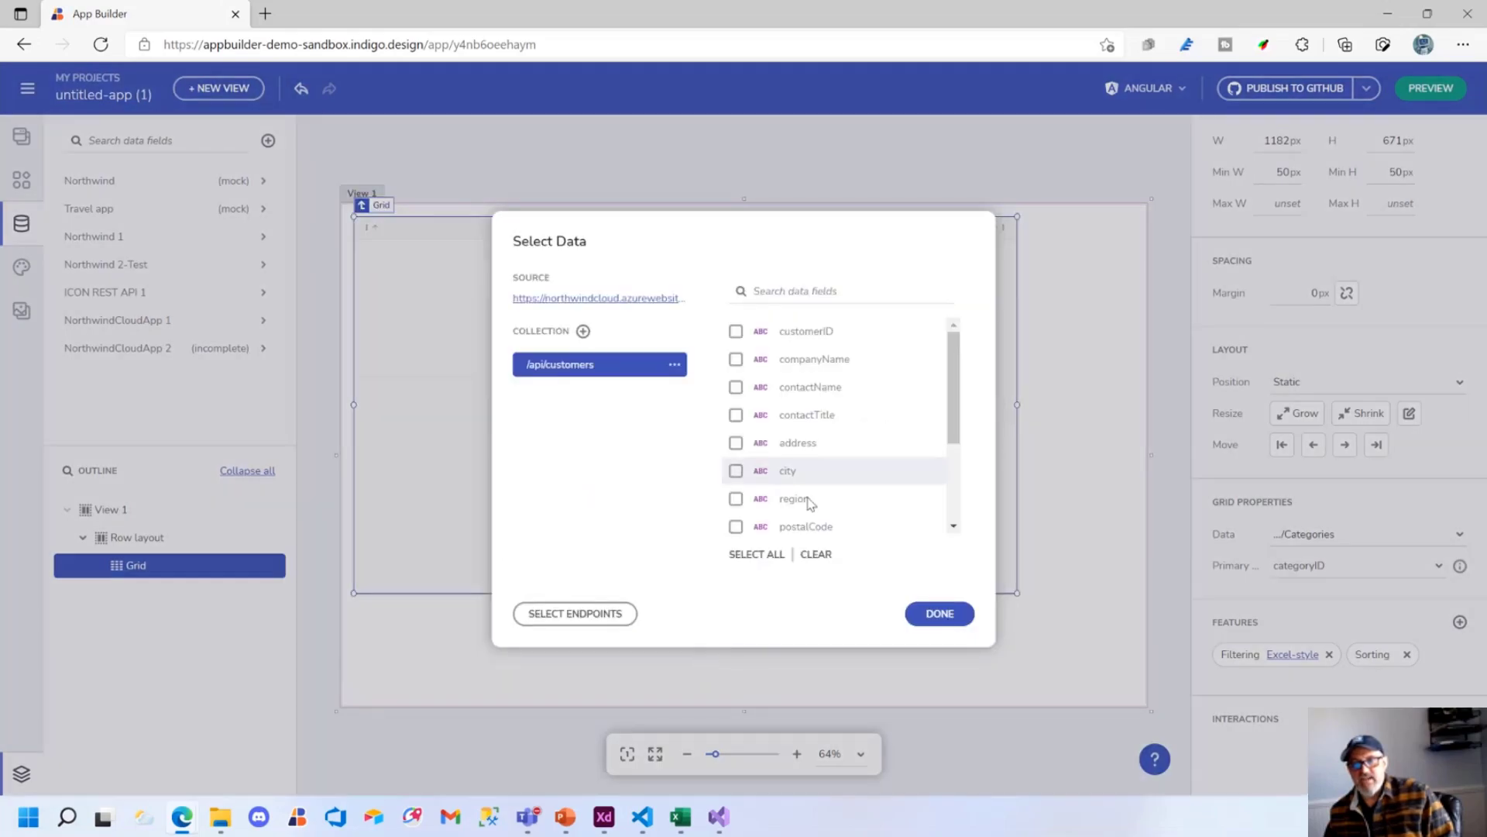
pyautogui.click(768, 555)
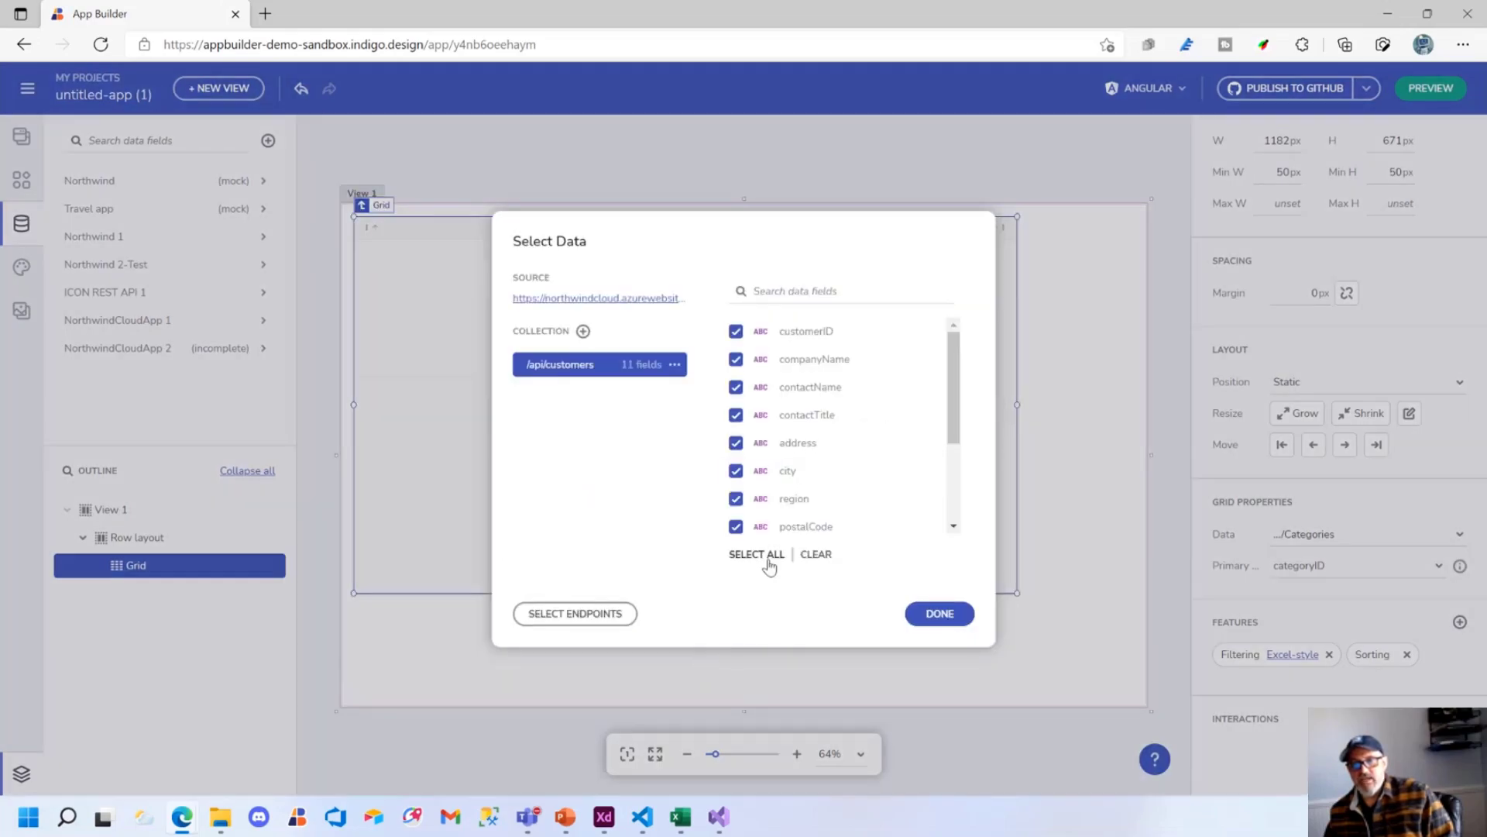
pyautogui.click(951, 616)
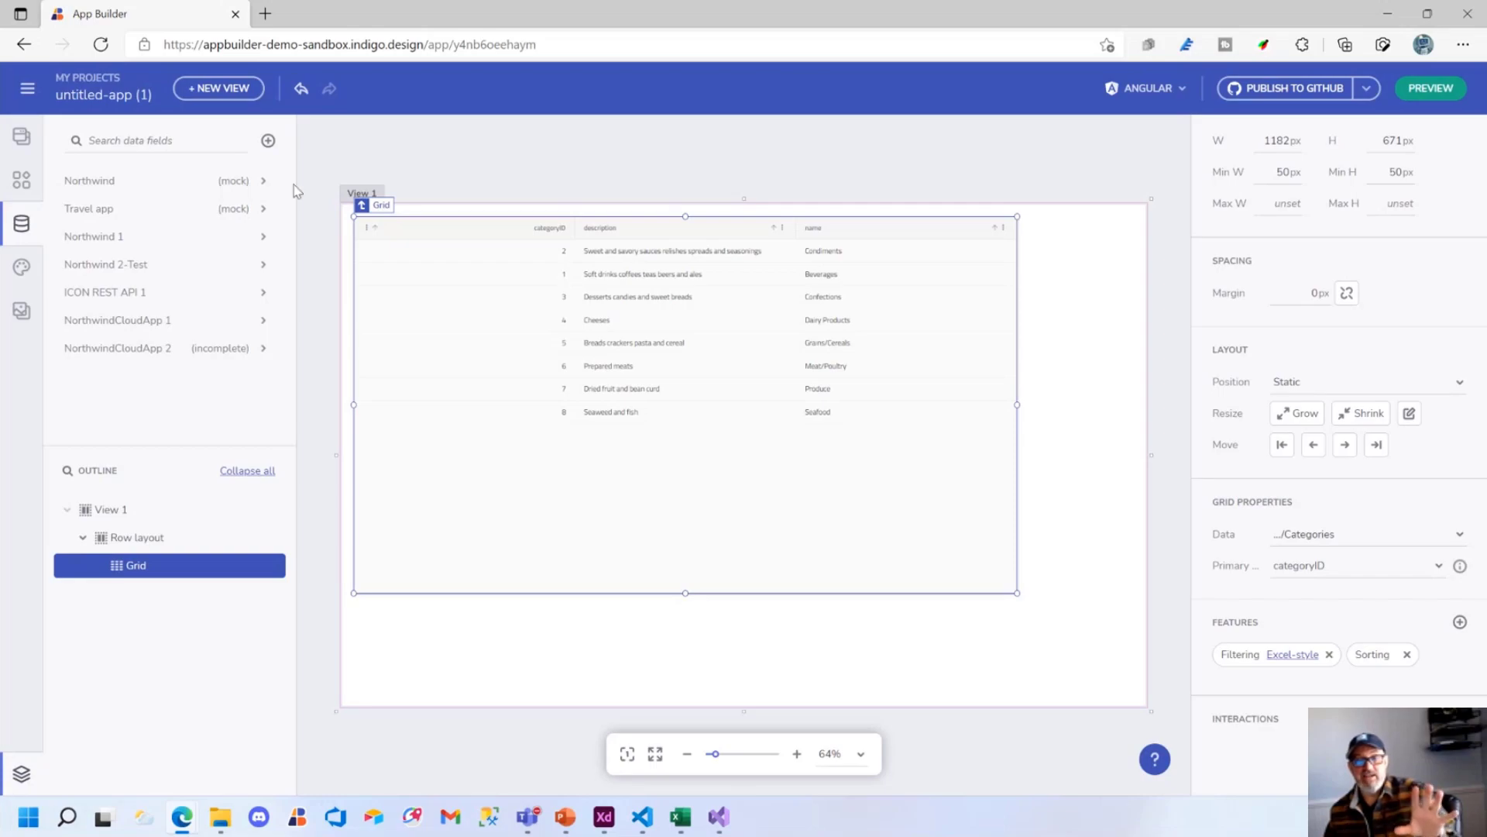
# Reopen the incomplete NorthwindCloudApp 2 data source and confirm its endpoint and field selection again
pyautogui.click(316, 48)
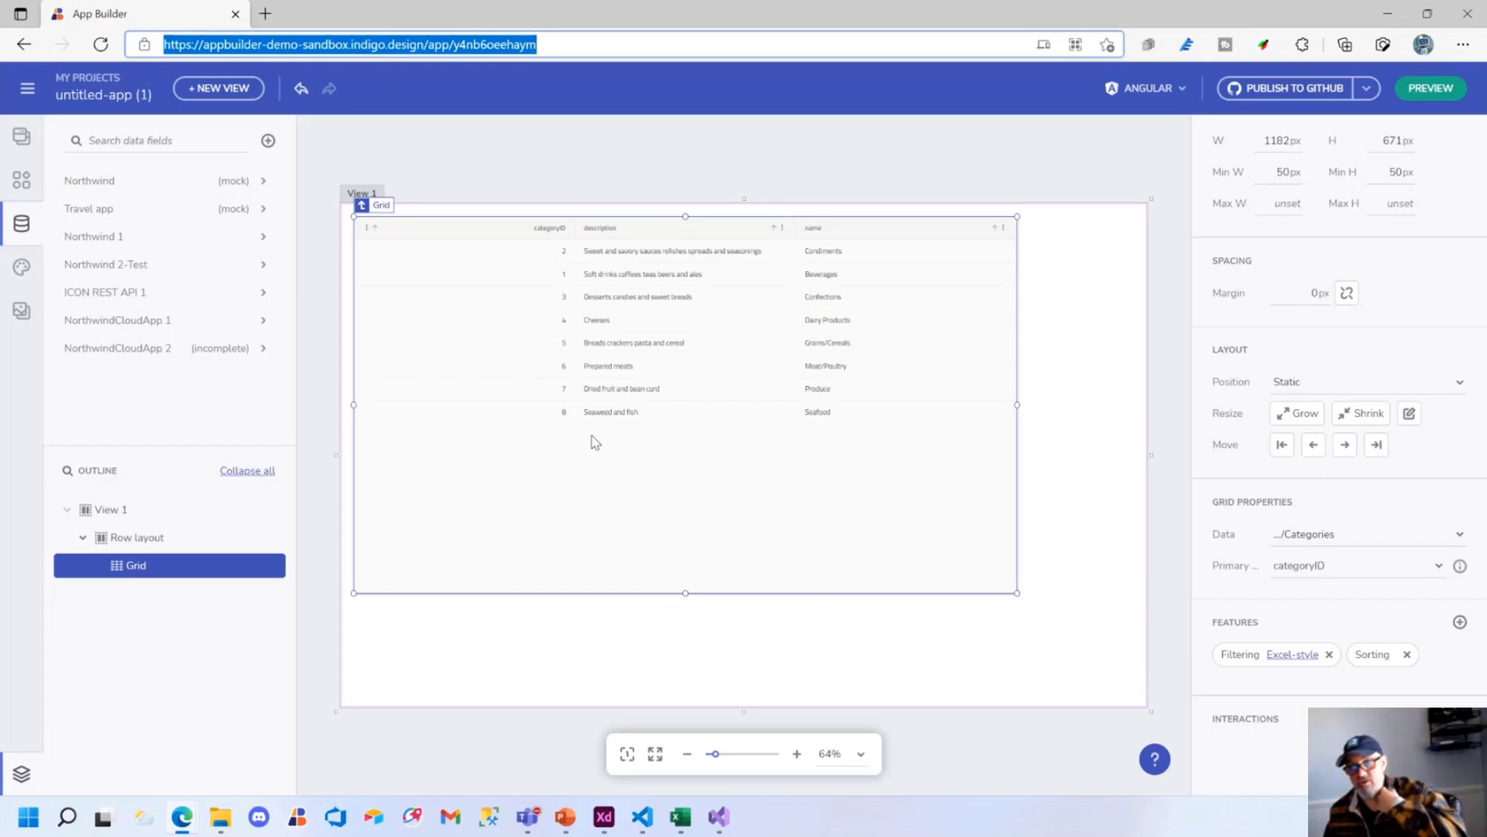
pyautogui.click(246, 353)
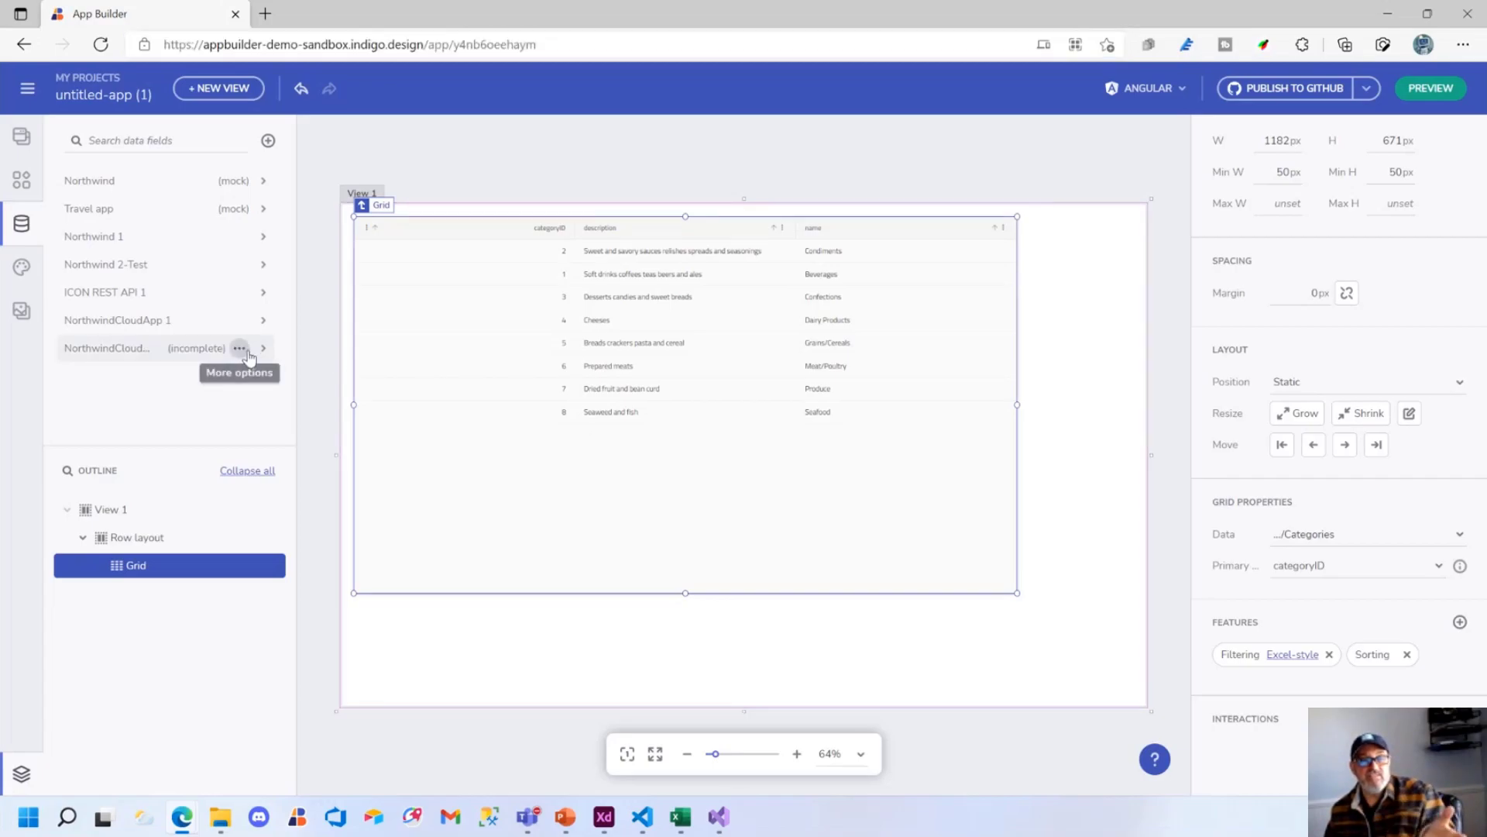
pyautogui.click(285, 375)
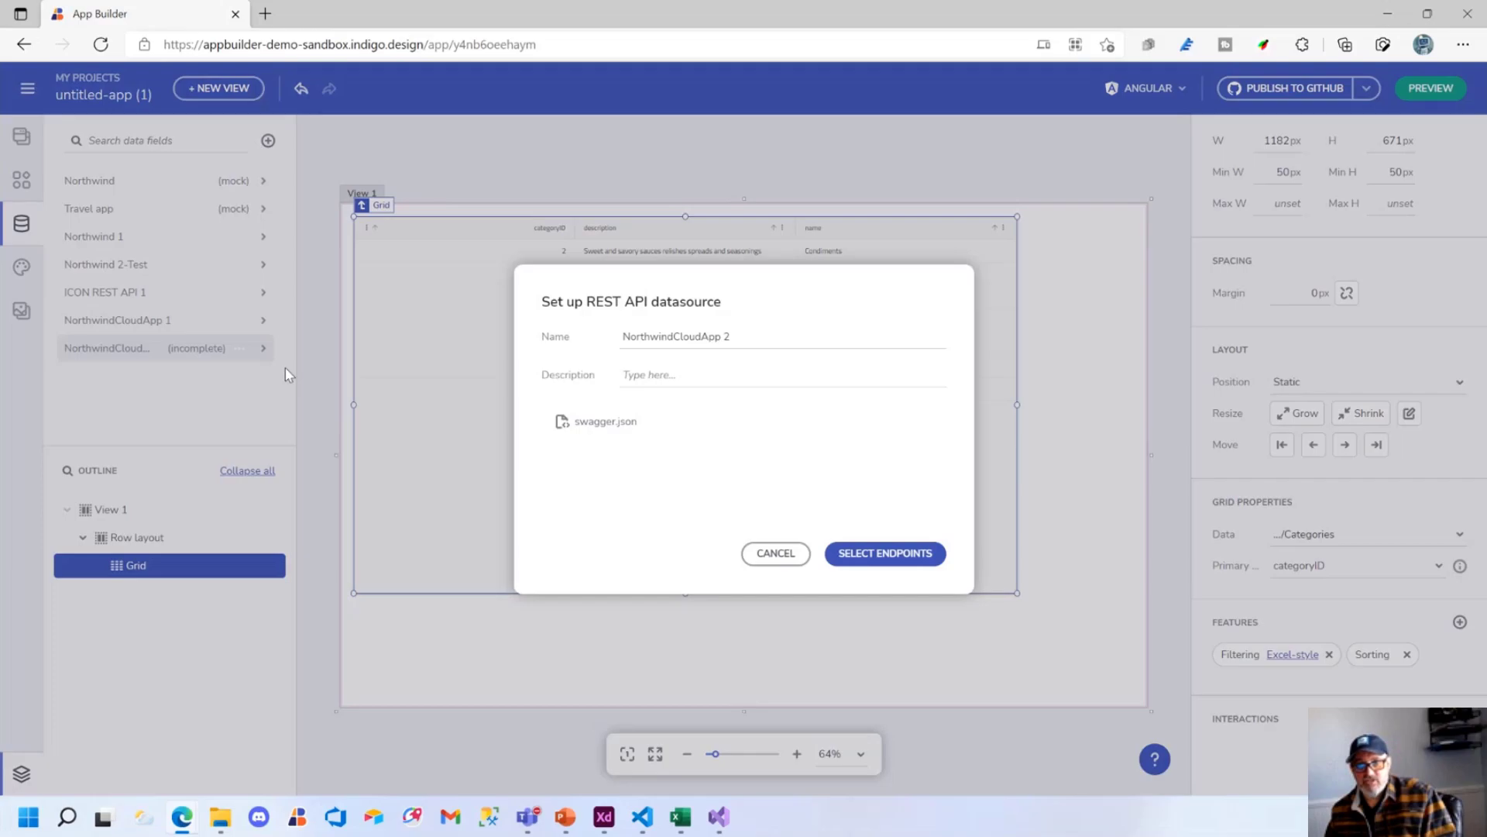
pyautogui.click(885, 564)
pyautogui.click(674, 652)
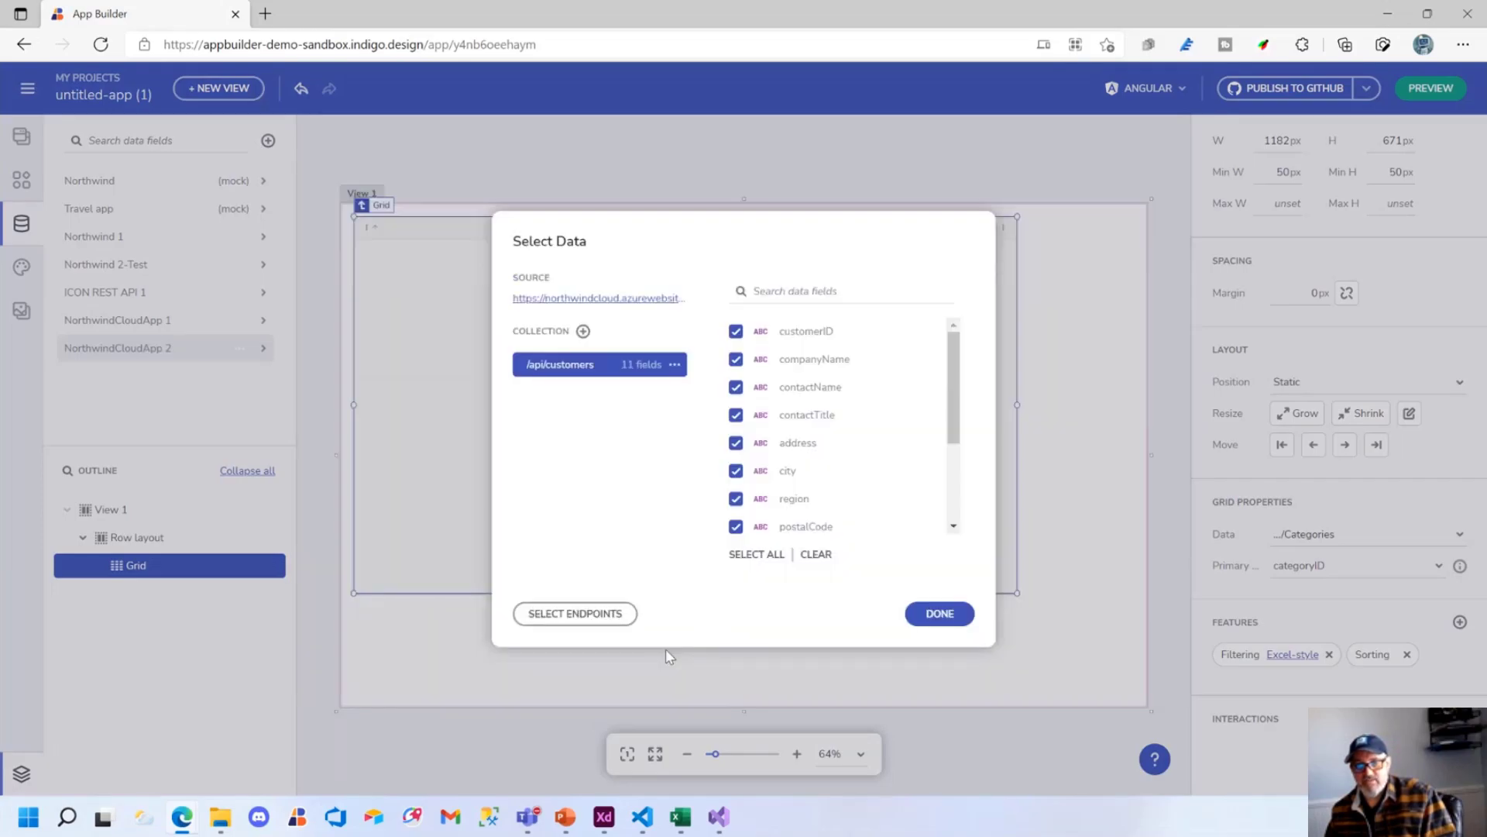
pyautogui.click(949, 617)
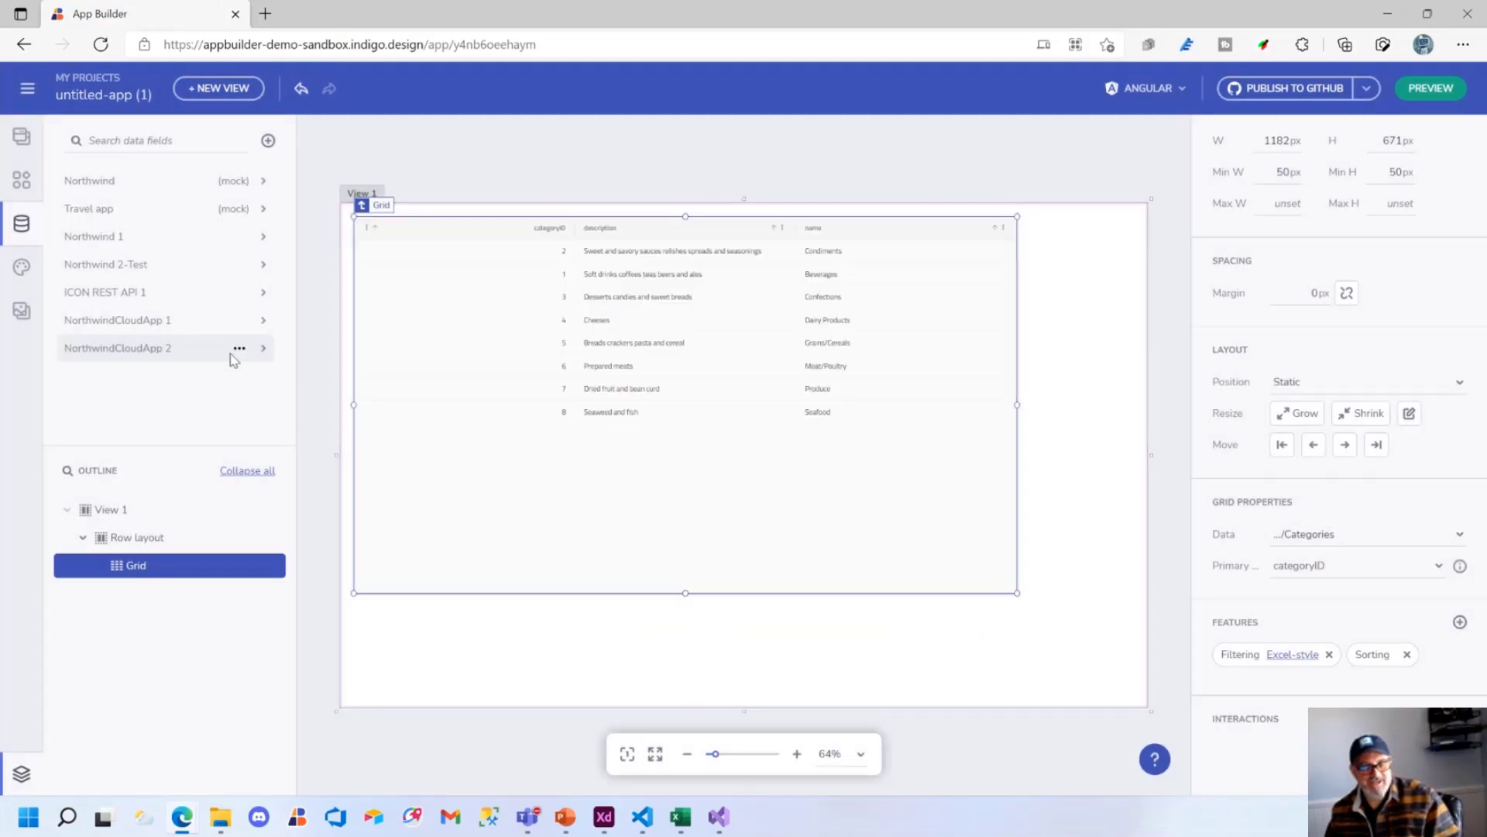
# Bind the grid to /api/customers from NorthwindCloudApp 2 and enlarge it to about 1272 by 770 px
pyautogui.click(1407, 535)
pyautogui.moveTo(1279, 709)
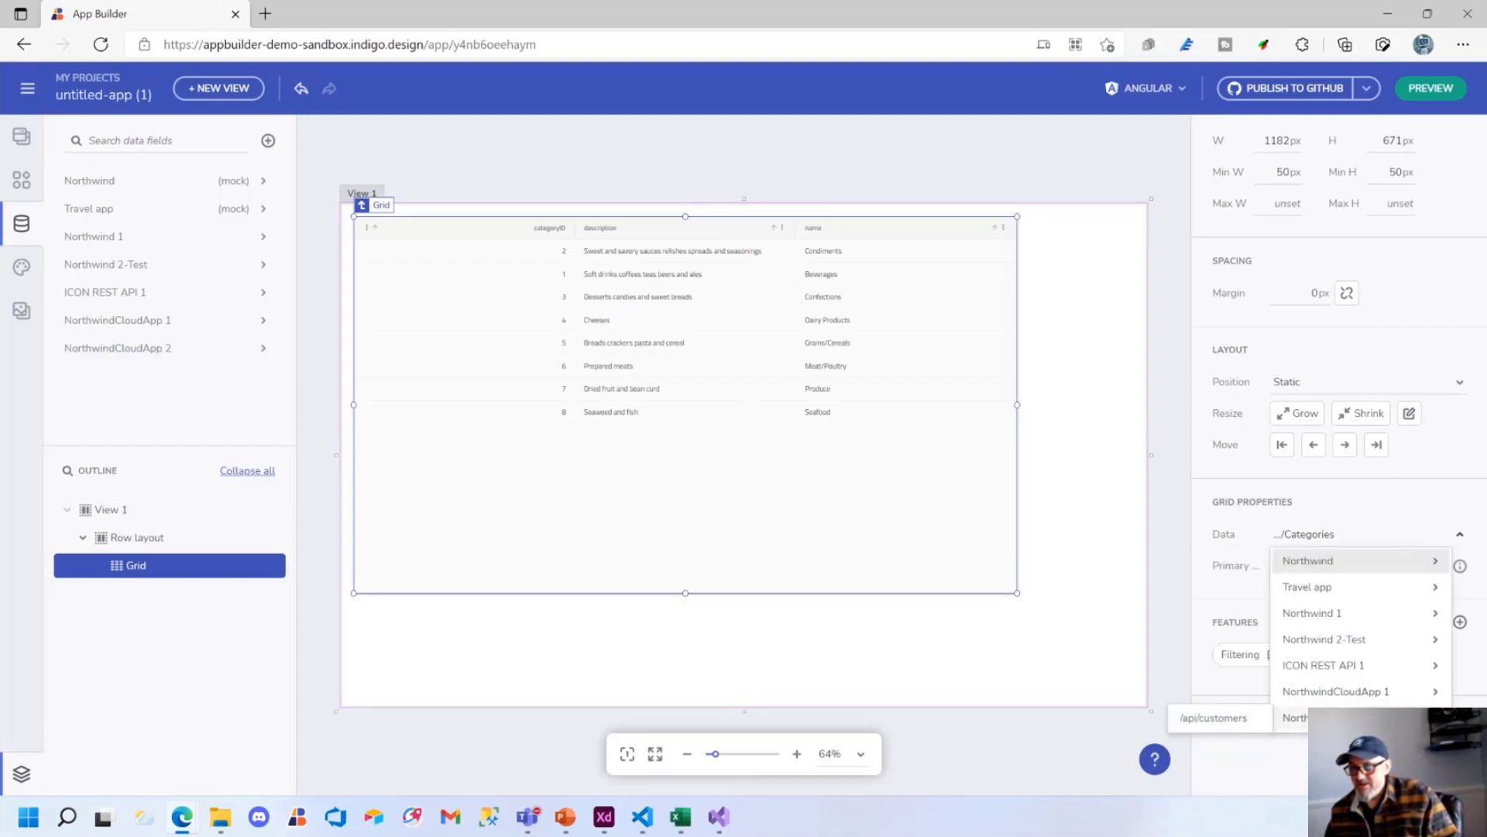
pyautogui.click(1232, 718)
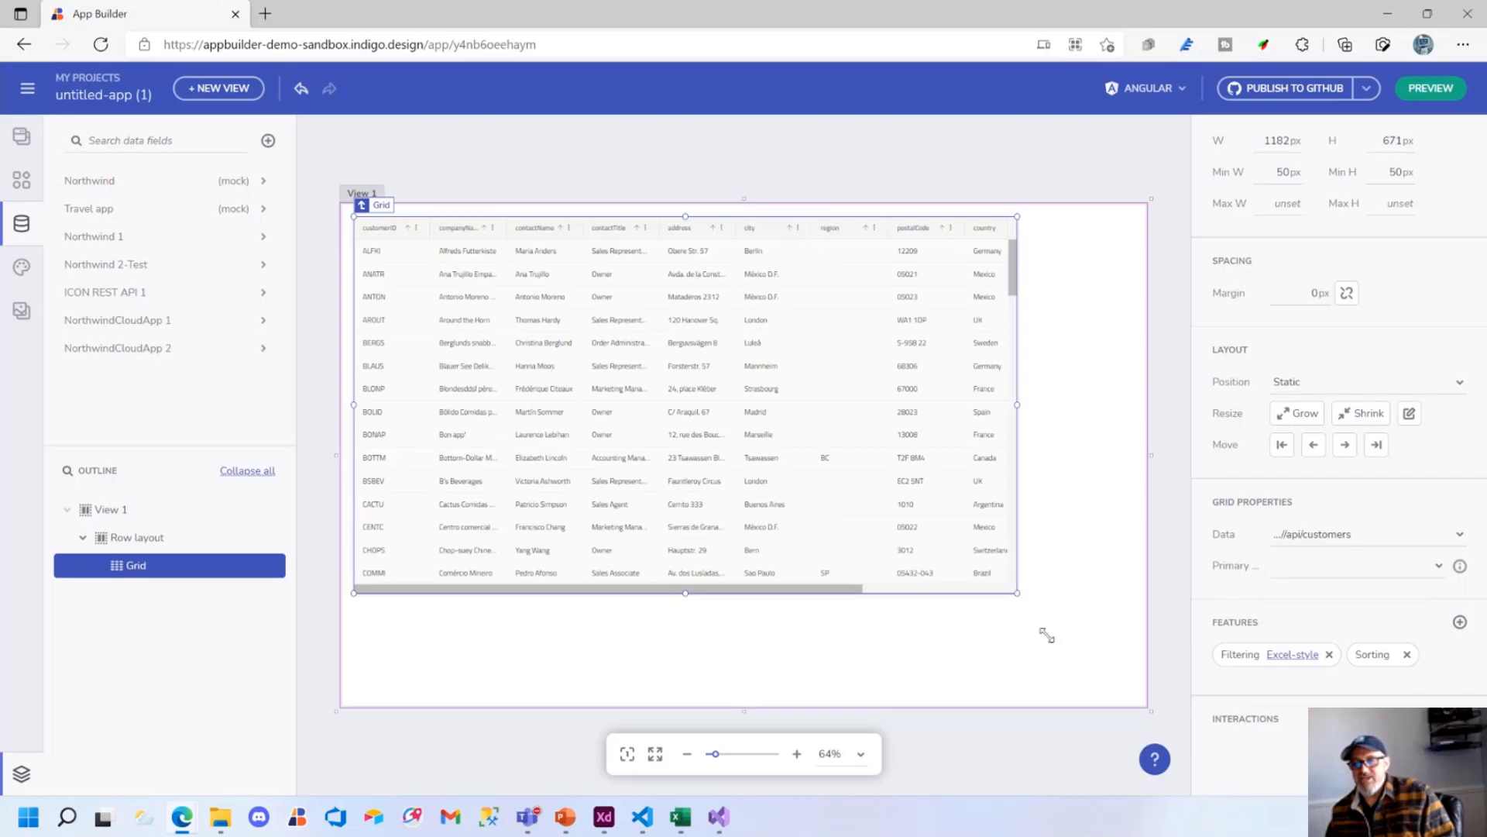
pyautogui.moveTo(1047, 635); pyautogui.dragTo(1069, 649)
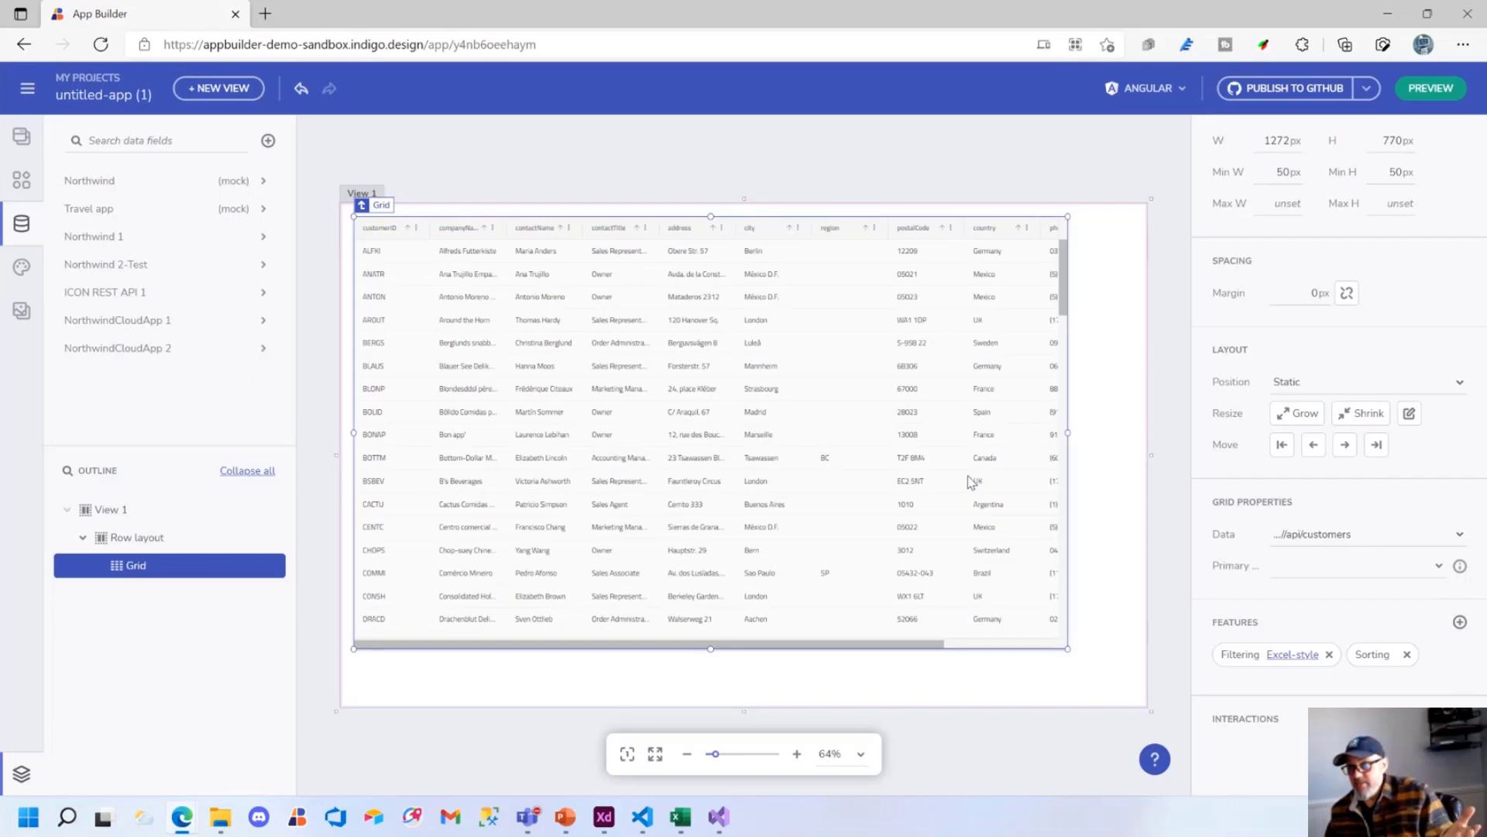
# Add the paging, toolbar, column selection, cell selection, exporting, row actions, row editing and row selection features to the grid
pyautogui.click(1460, 622)
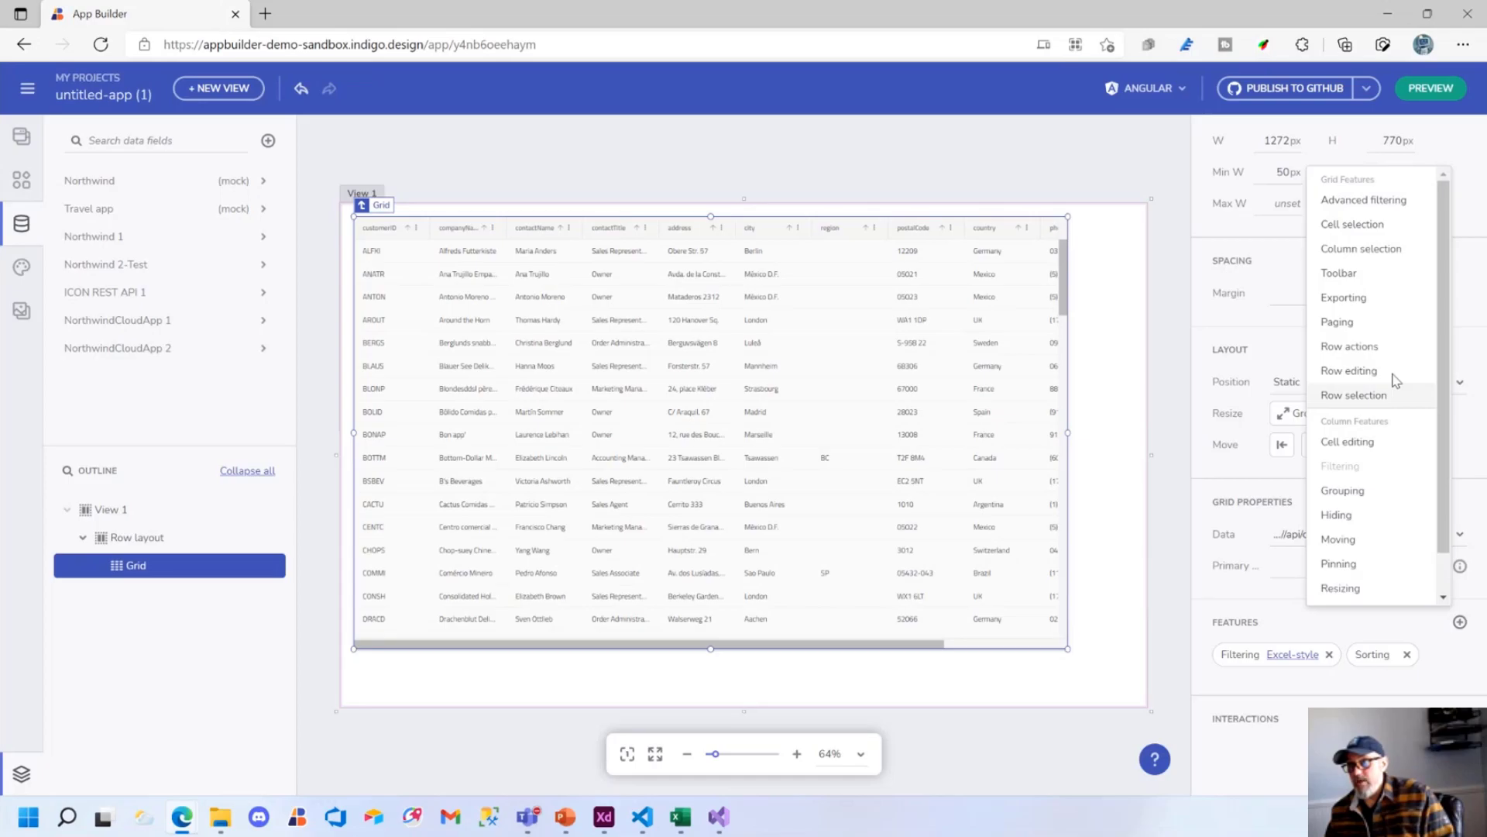
pyautogui.click(1337, 322)
pyautogui.click(1338, 273)
pyautogui.click(1361, 249)
pyautogui.click(1352, 223)
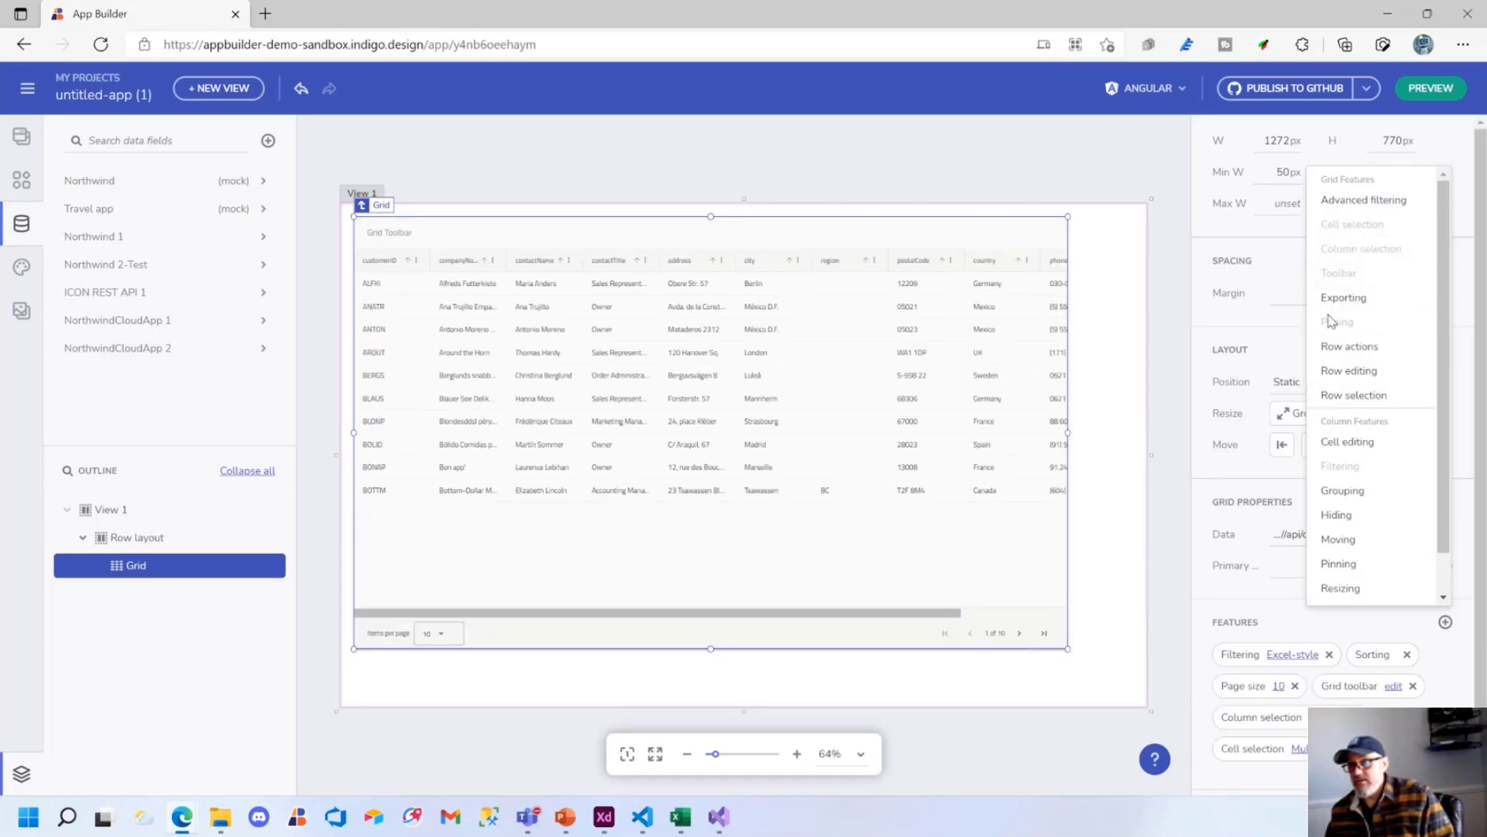
pyautogui.click(1343, 297)
pyautogui.click(1350, 347)
pyautogui.click(1349, 370)
pyautogui.click(1354, 395)
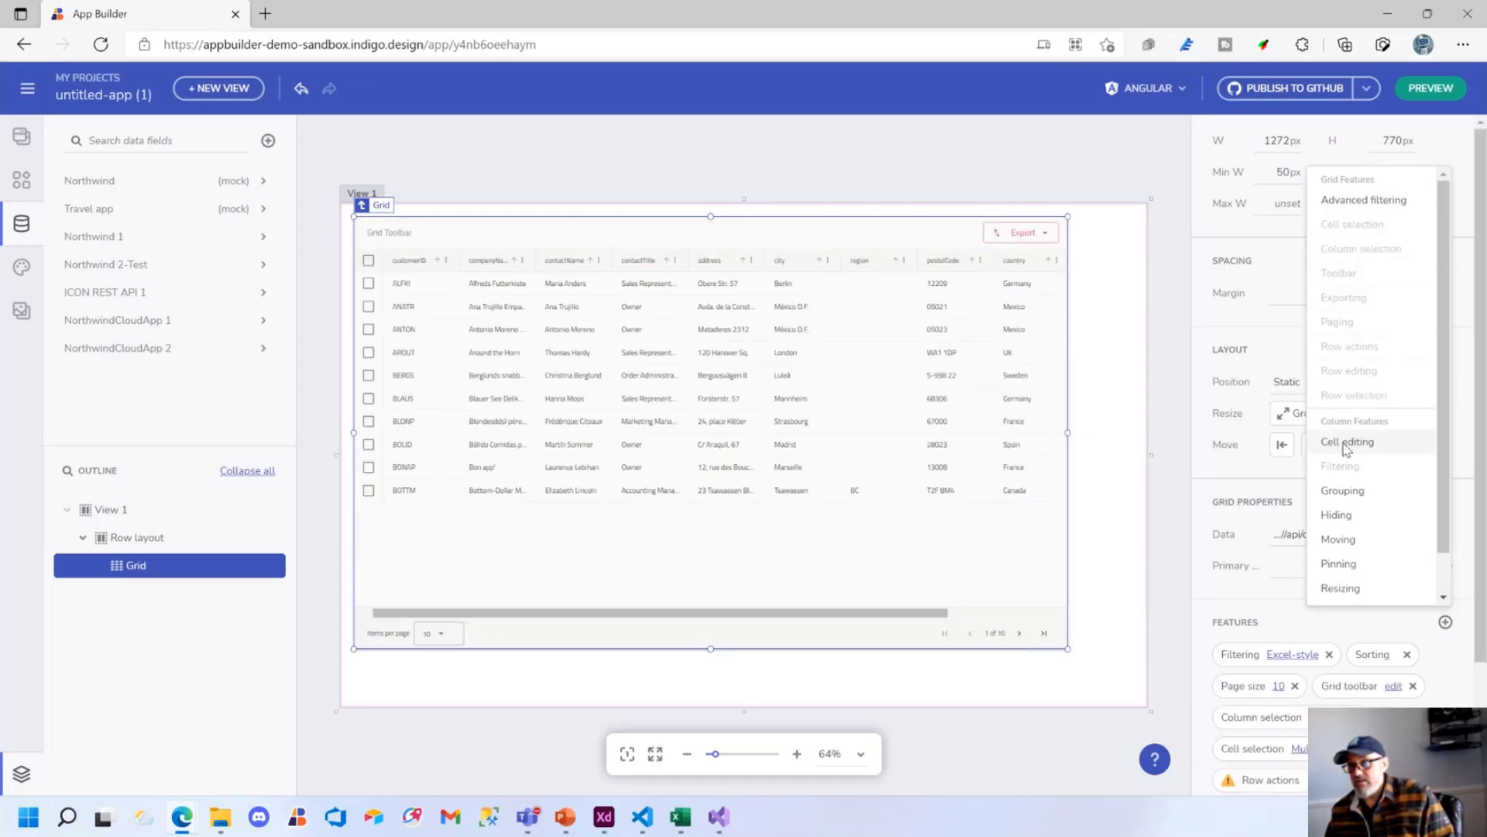
# Add the column features cell editing, grouping, hiding, moving, pinning and resizing to the grid, and review its feature list
pyautogui.click(1348, 443)
pyautogui.click(1342, 490)
pyautogui.click(1344, 514)
pyautogui.click(1340, 539)
pyautogui.click(1340, 563)
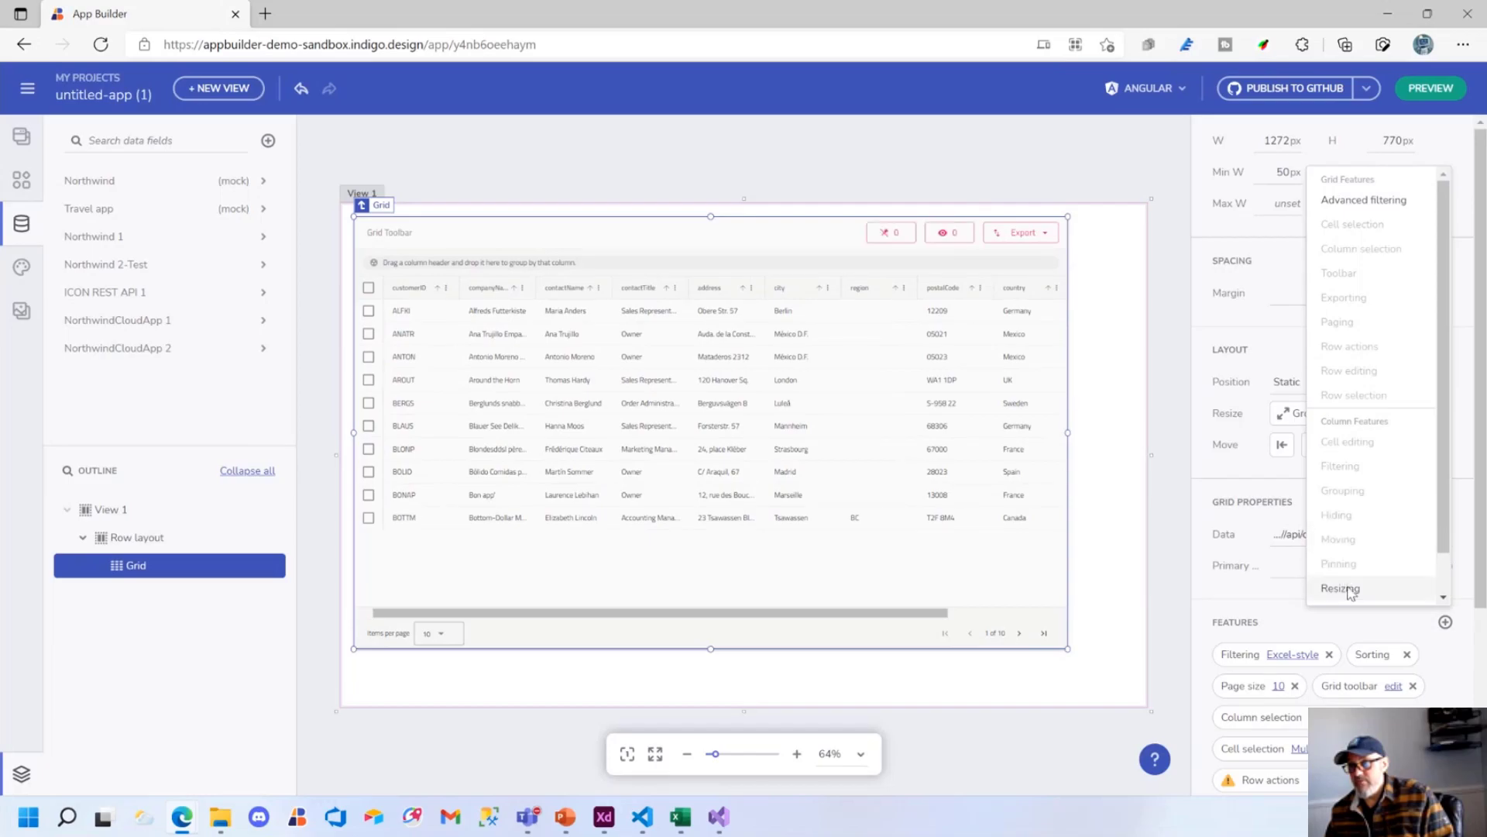
pyautogui.click(1348, 590)
pyautogui.click(1476, 546)
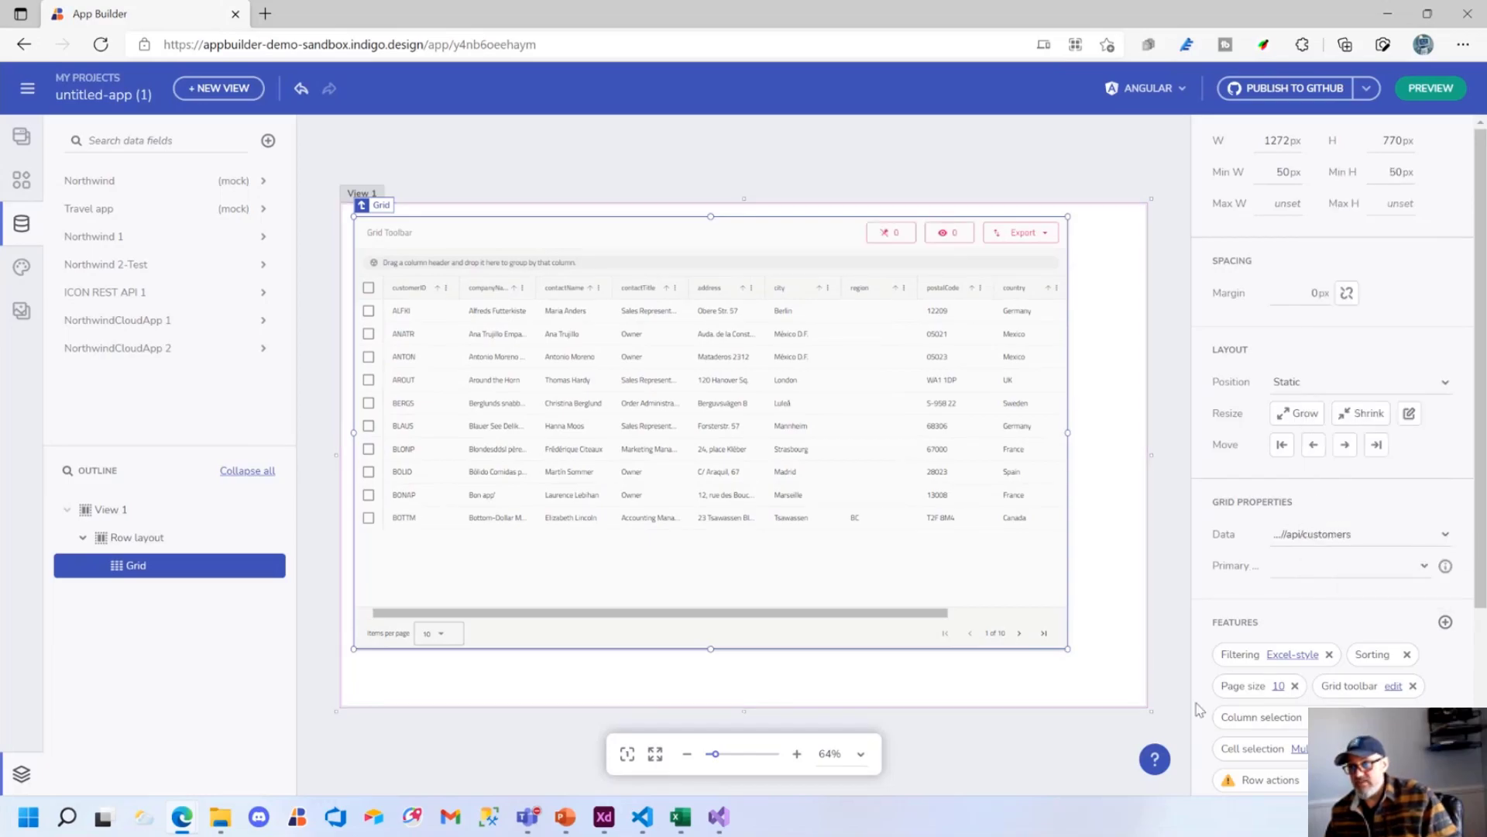
pyautogui.scroll(-3, 1205, 701)
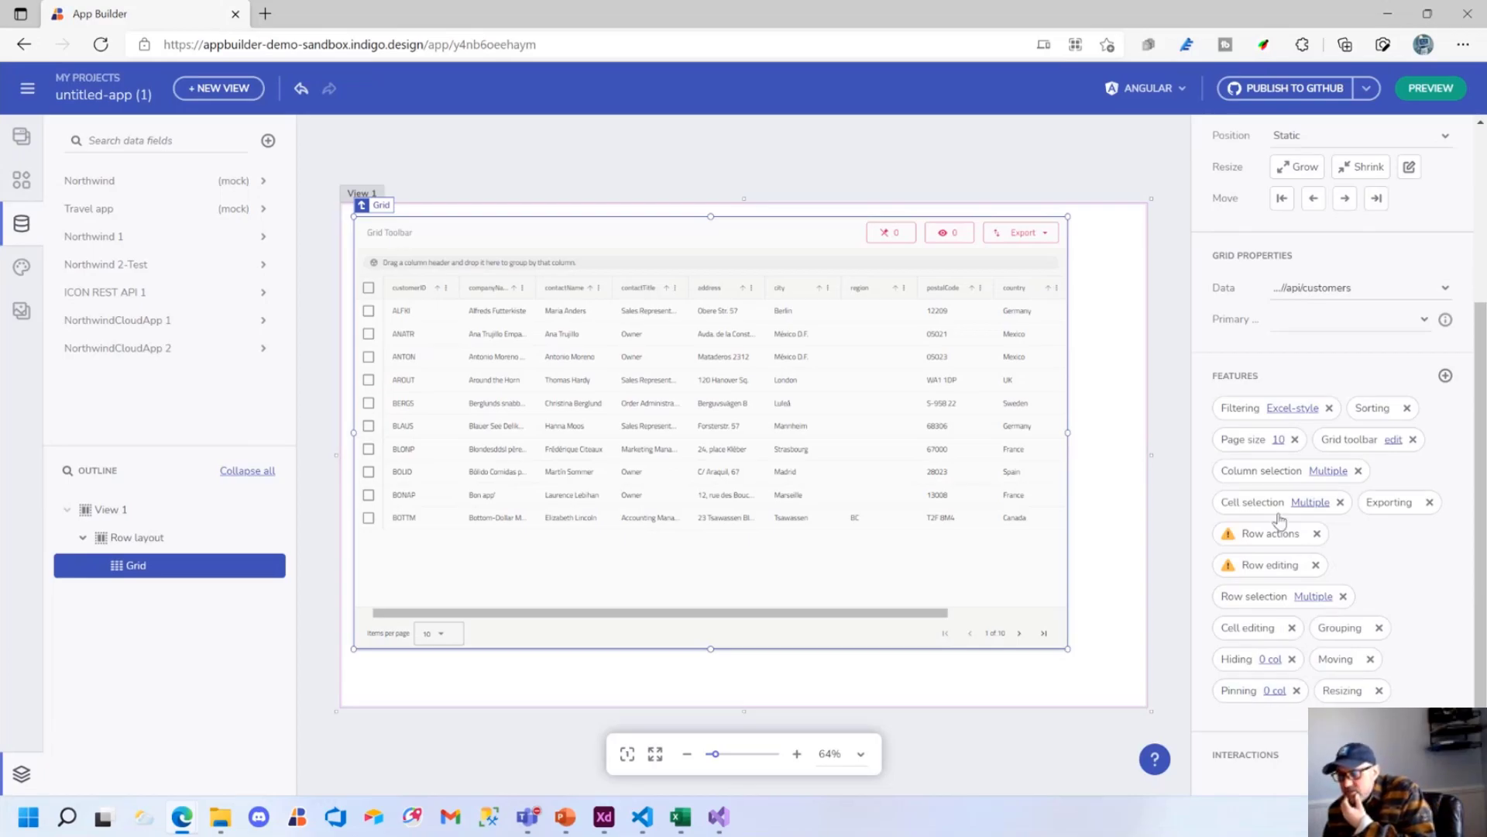
# Remove the page size feature from the grid, preview the app, and look through the customer rows down to the end and back
pyautogui.click(1295, 440)
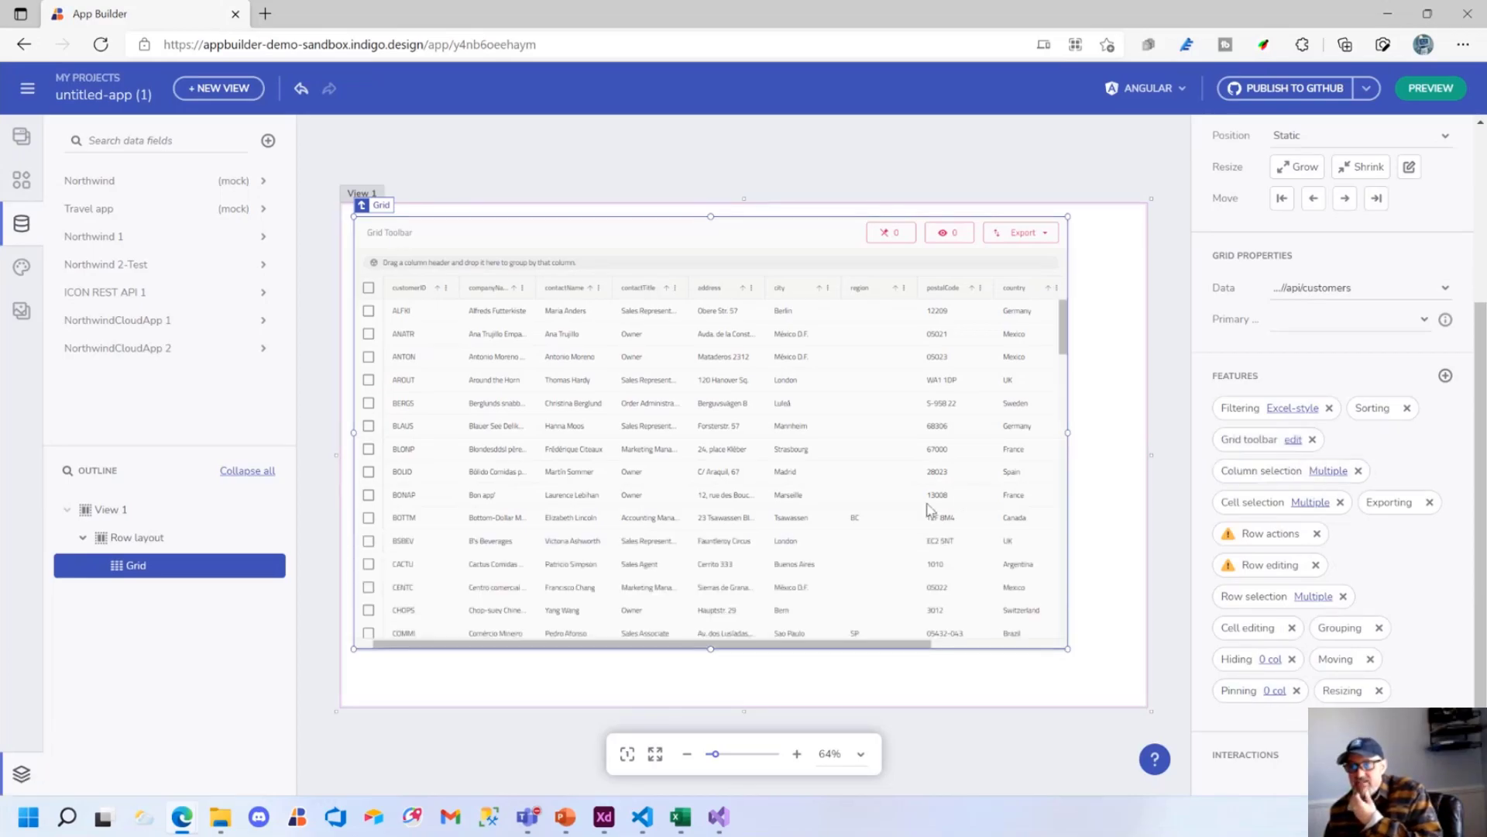
pyautogui.click(1431, 88)
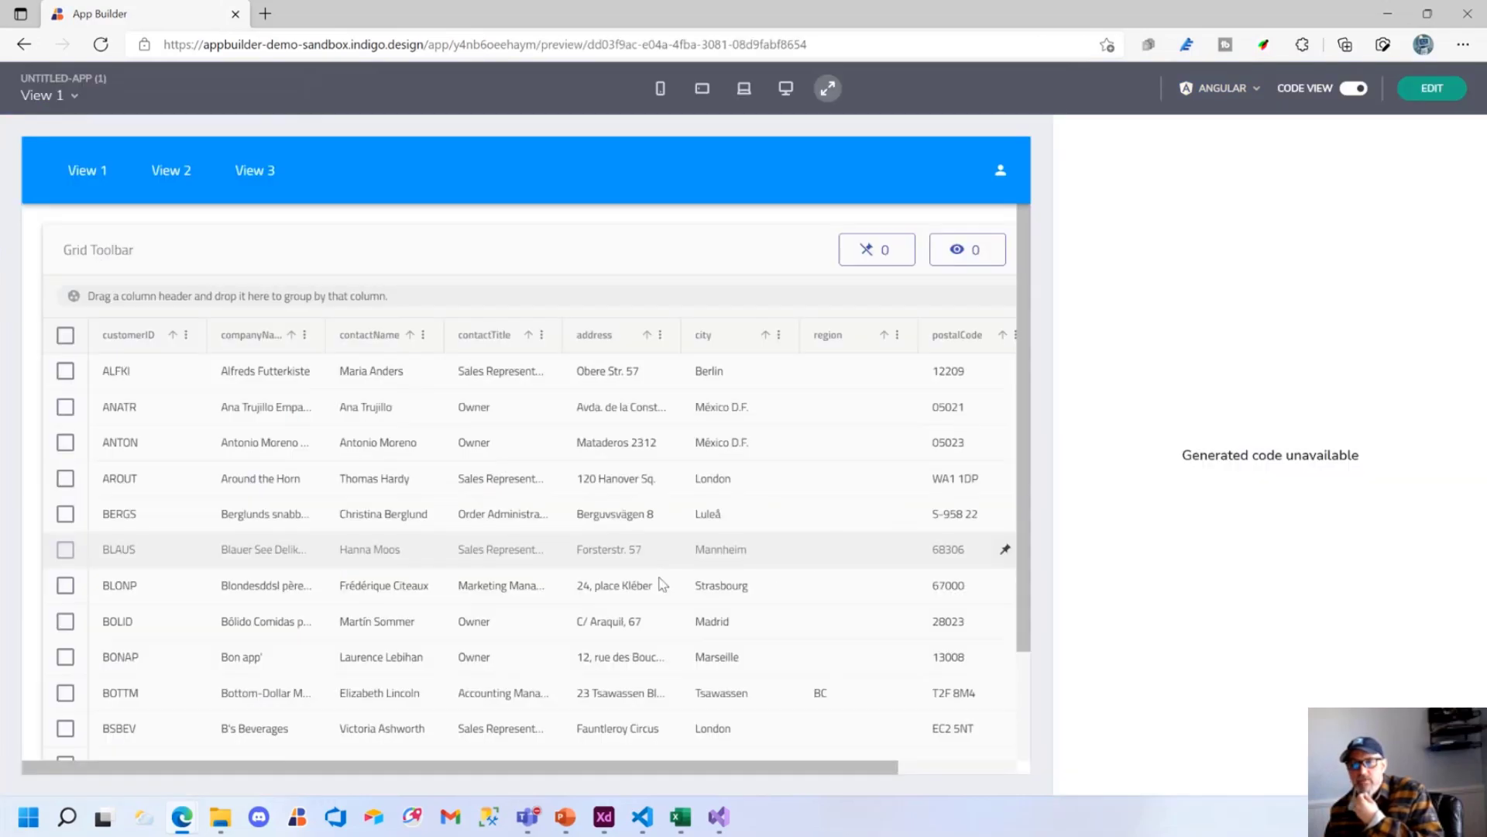
pyautogui.scroll(-10, 896, 611)
pyautogui.scroll(-7, 905, 619)
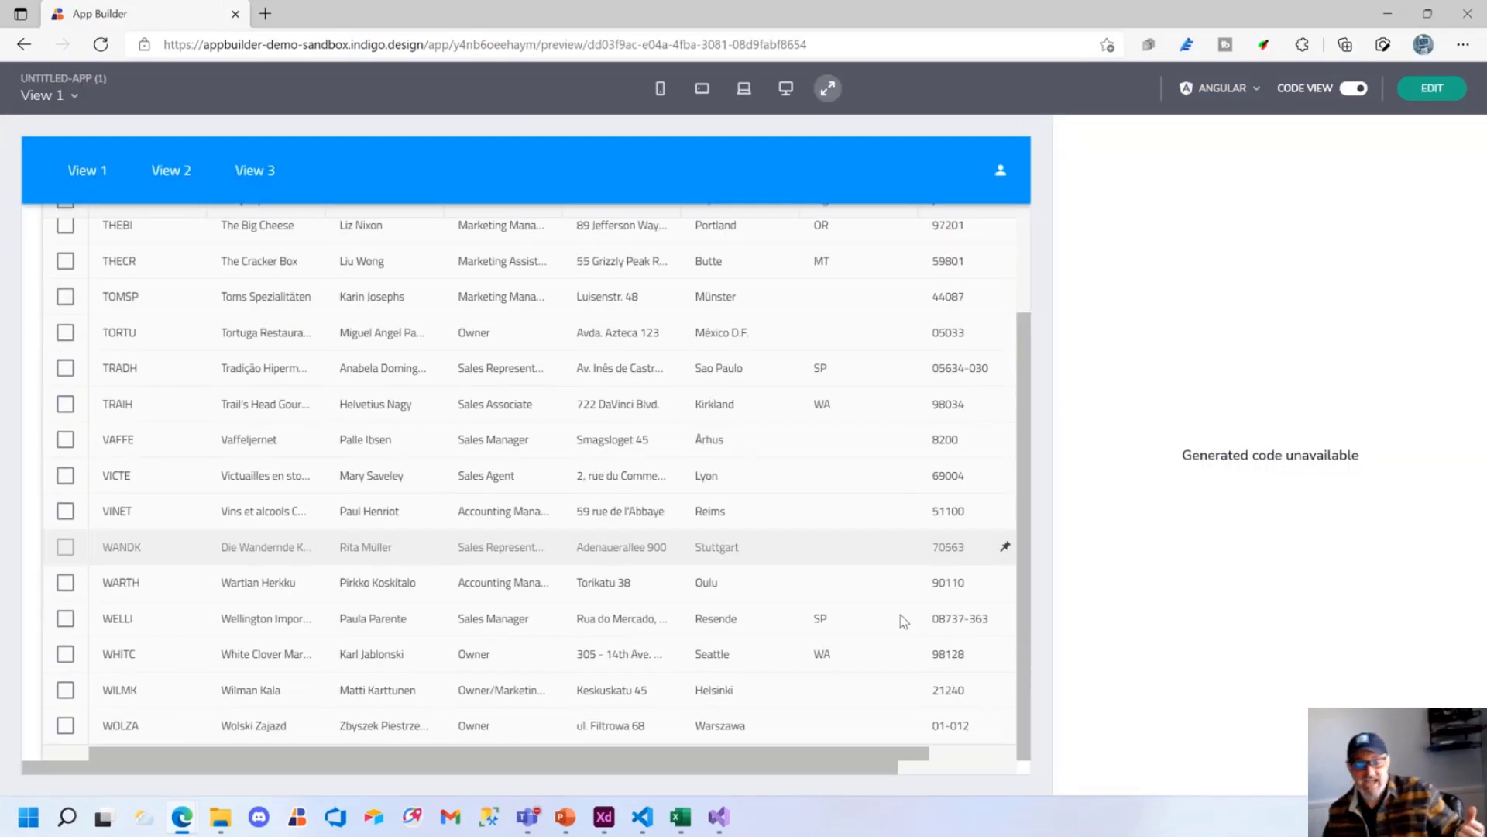
pyautogui.scroll(15, 905, 621)
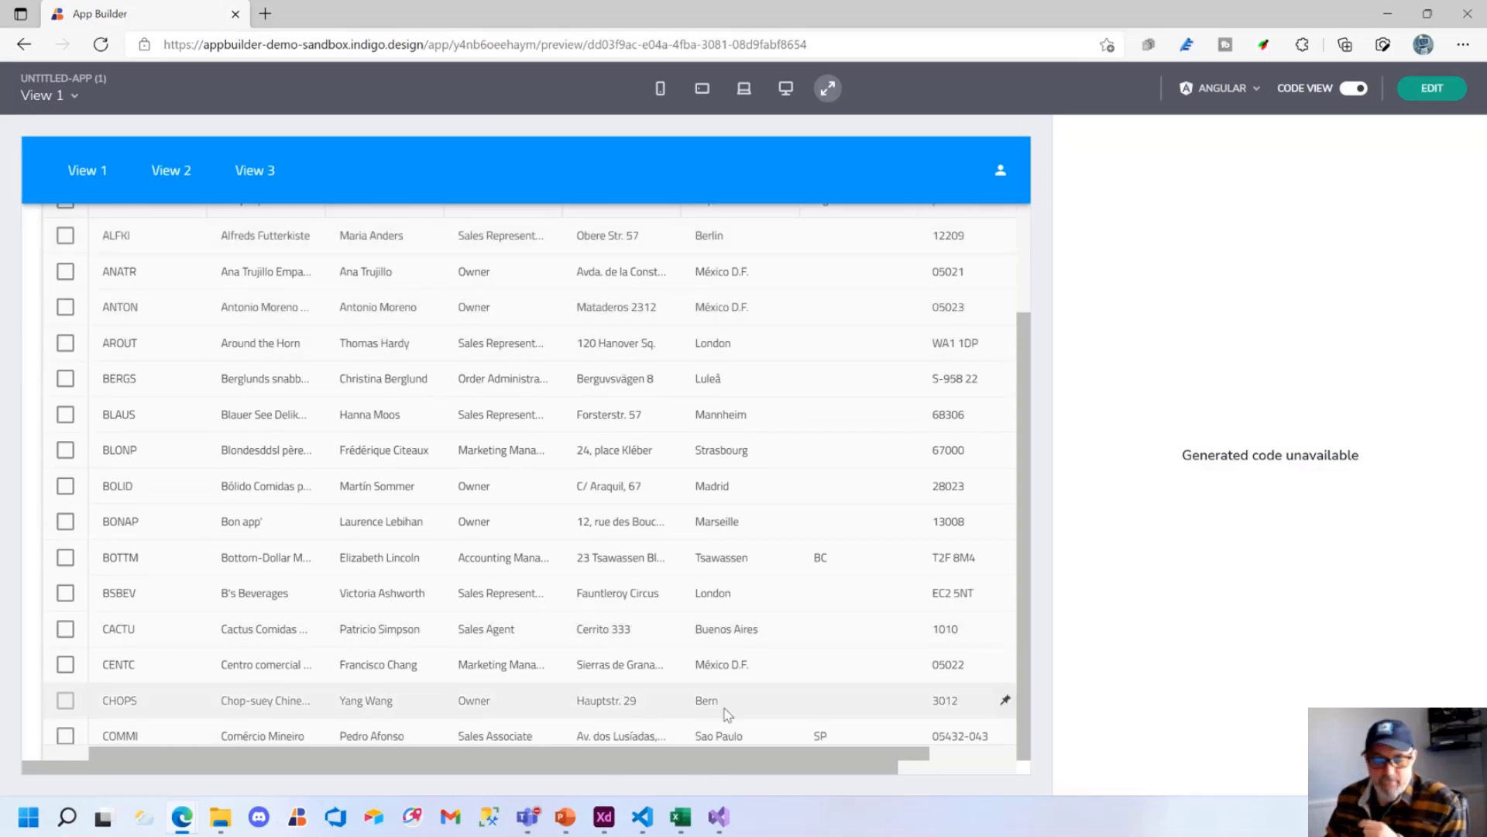
# Switch to the PowerPoint deck, maximize it, and start the slide show from the Recommendations slide (slide 13)
pyautogui.click(565, 816)
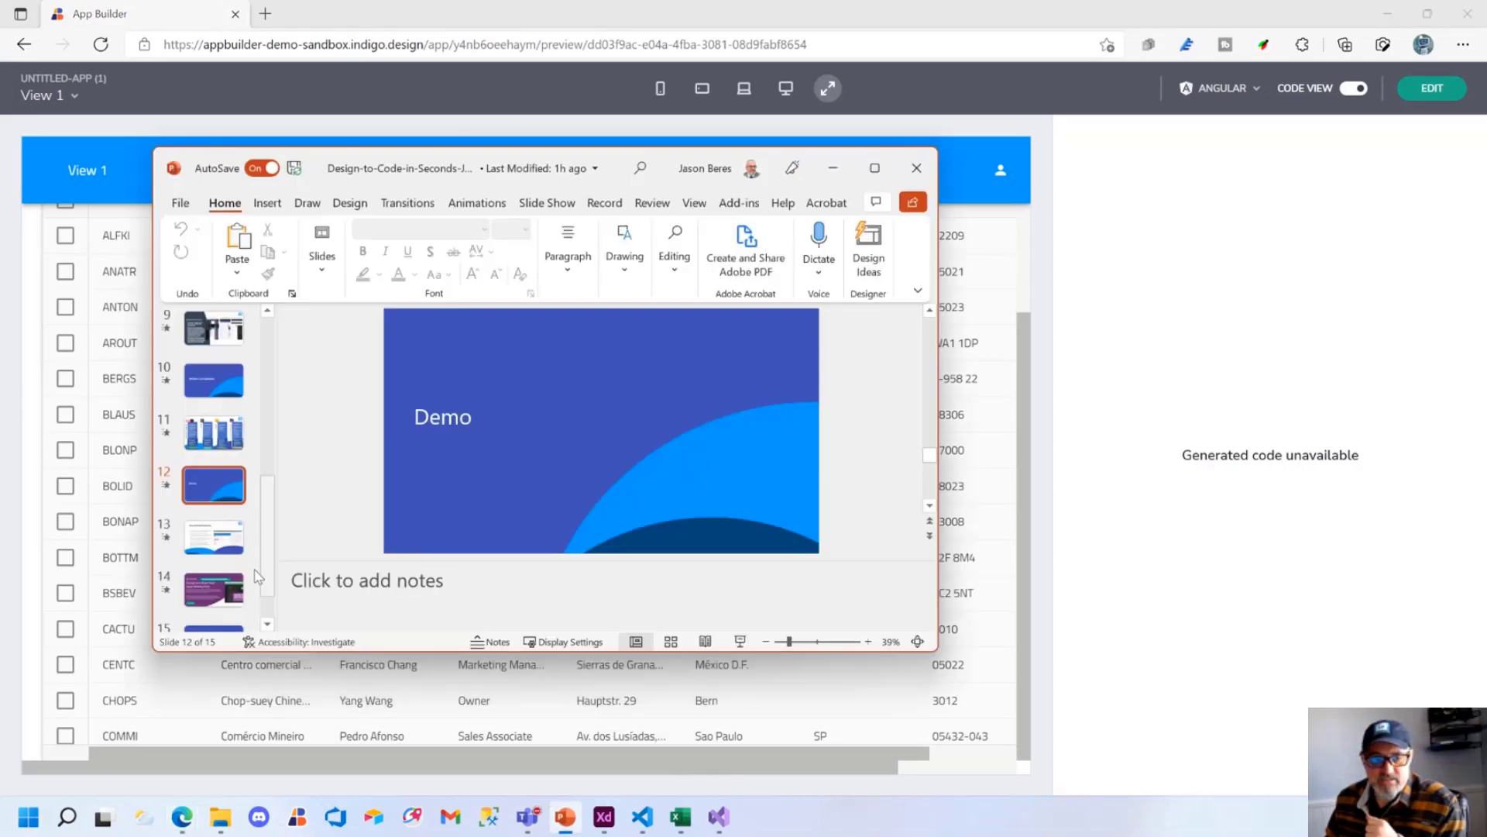
pyautogui.click(214, 537)
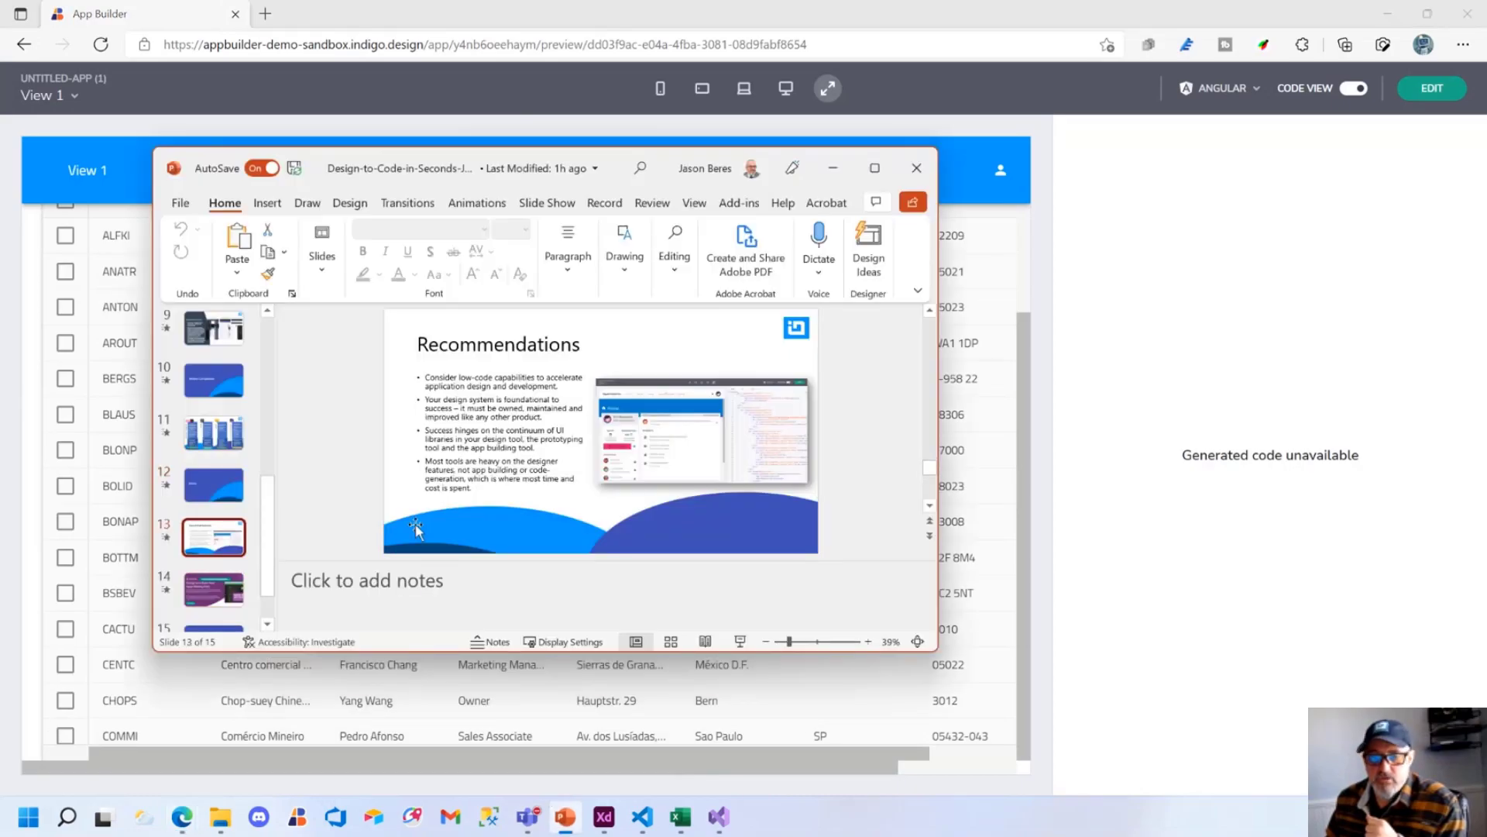
pyautogui.click(874, 168)
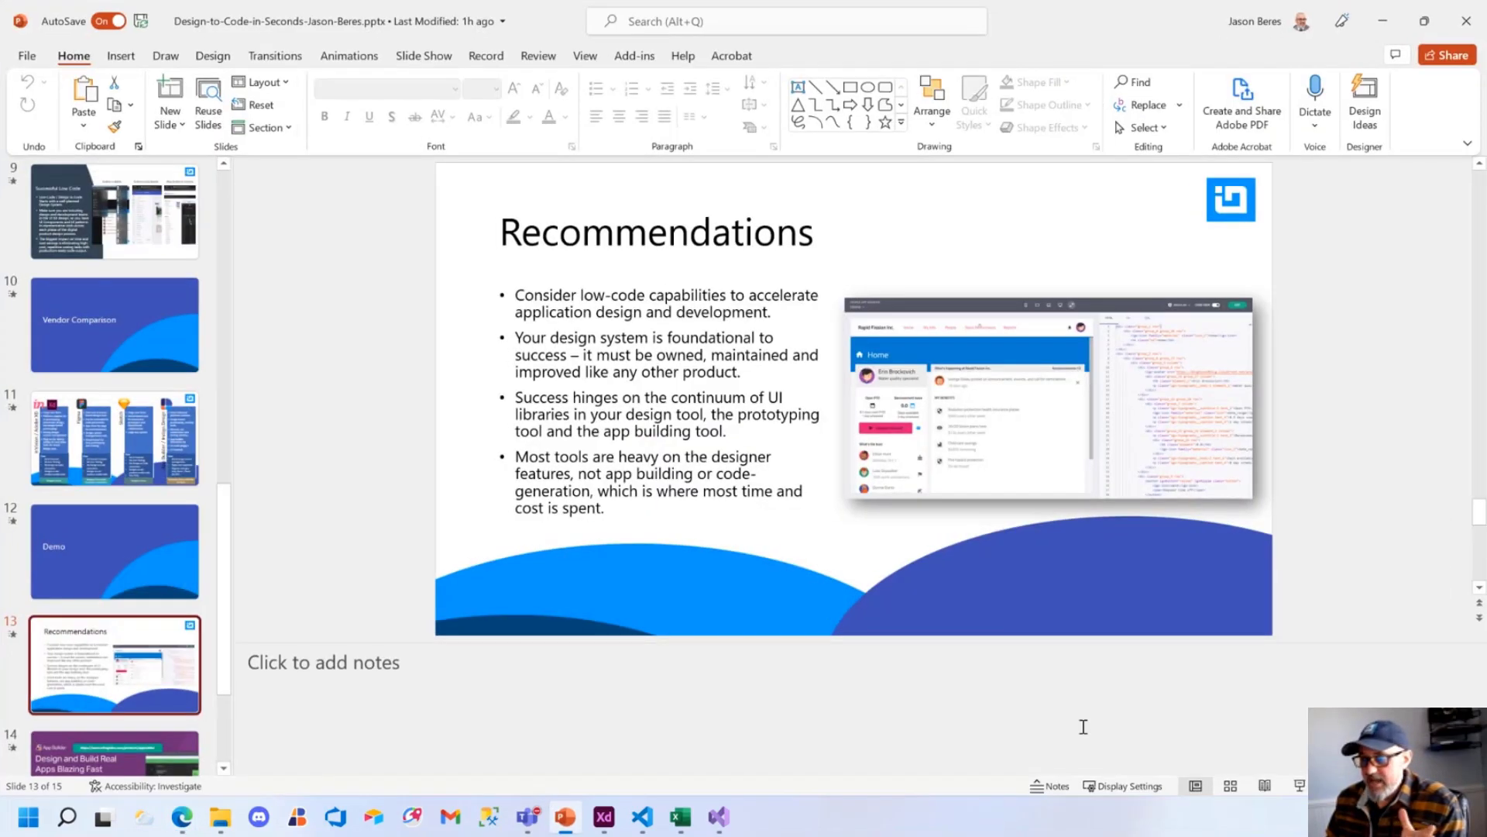
pyautogui.hotkey('shift', 'F5')
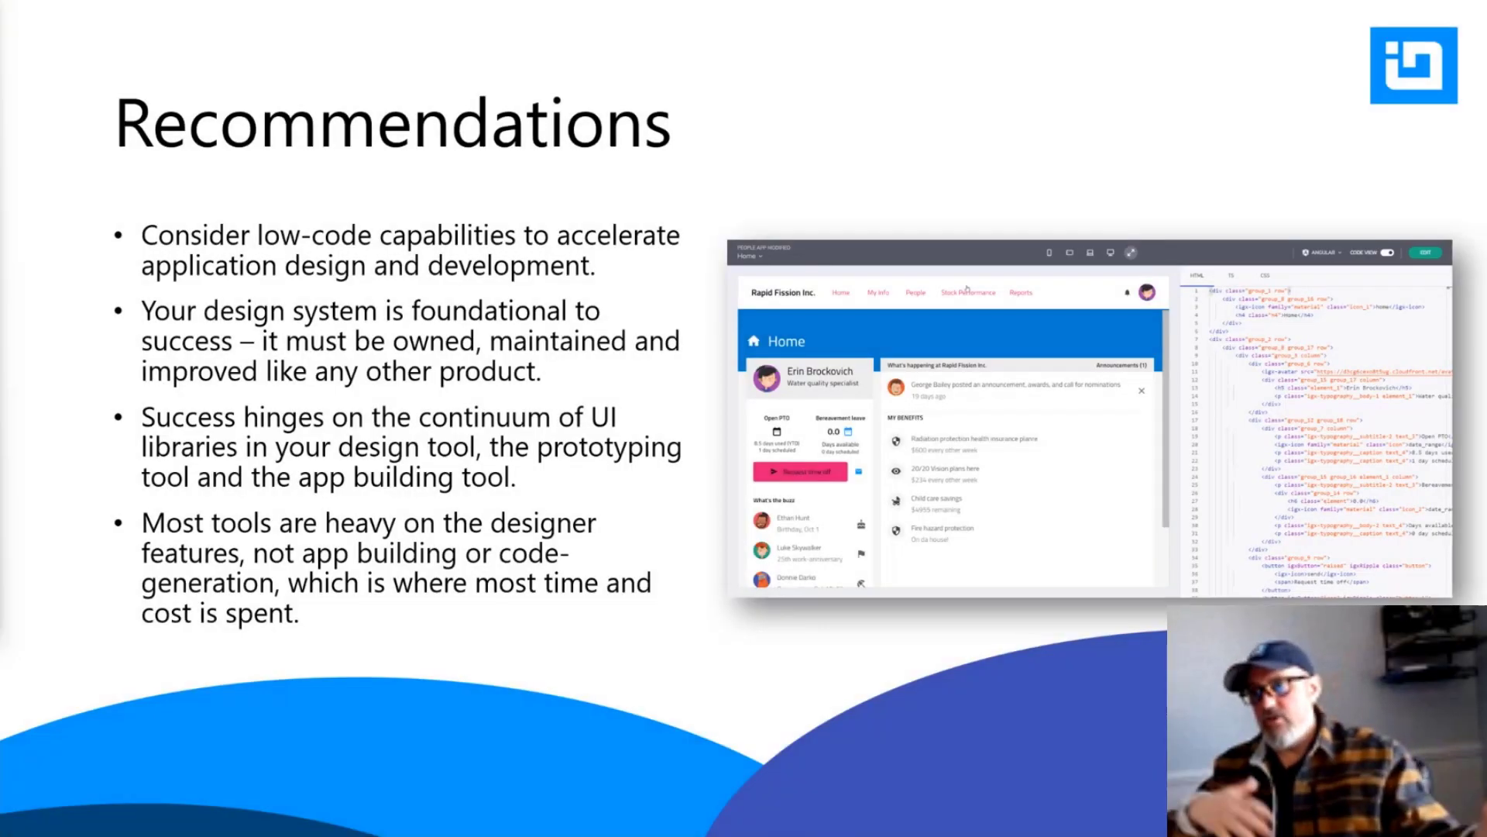